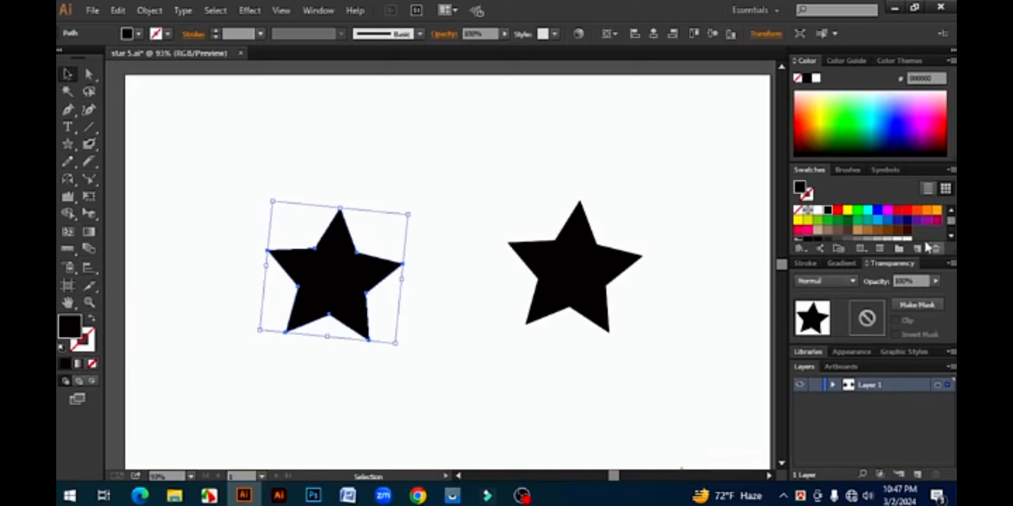
- Fill the selected left star red and scale it down about its centre to about half size over the black star
left_click(837, 210)
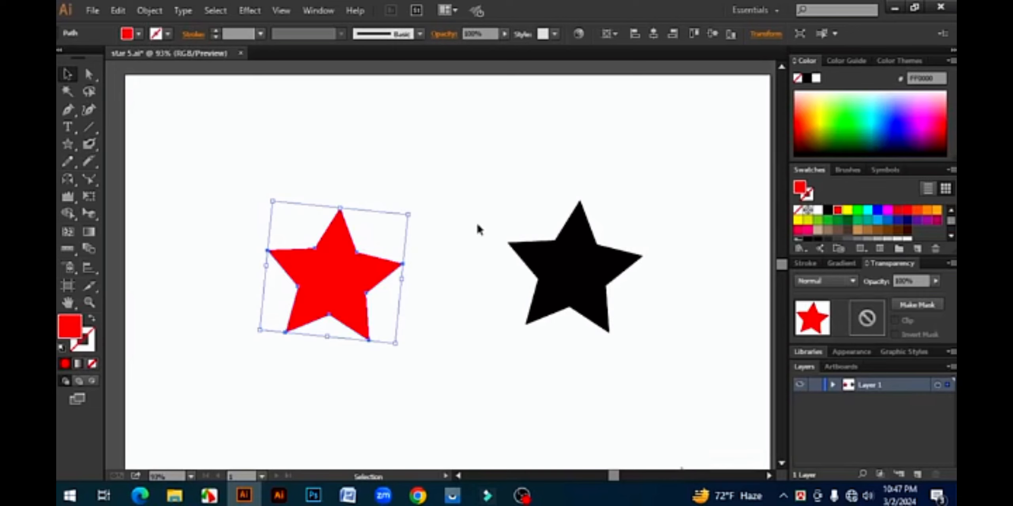
left_click_drag(408, 222, 376, 248)
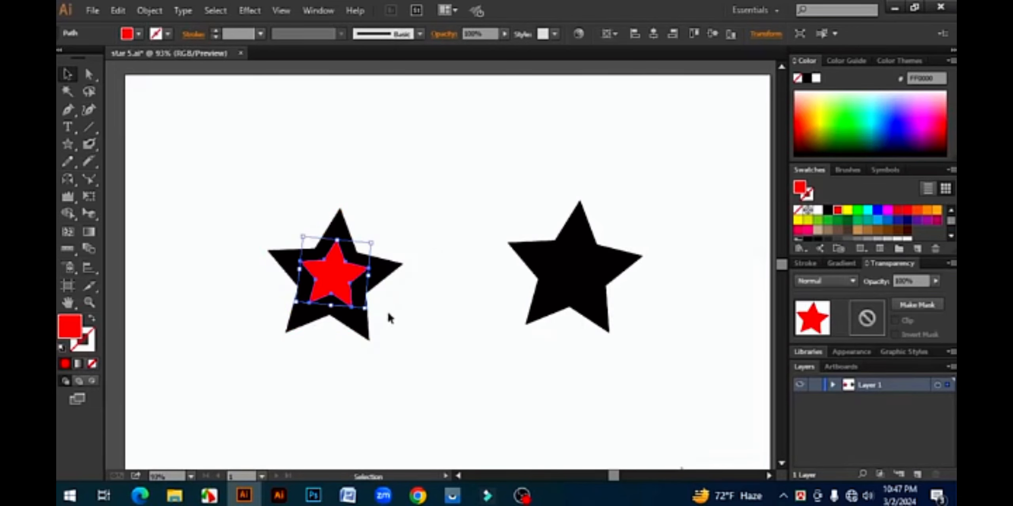
left_click(342, 219)
left_click(431, 213)
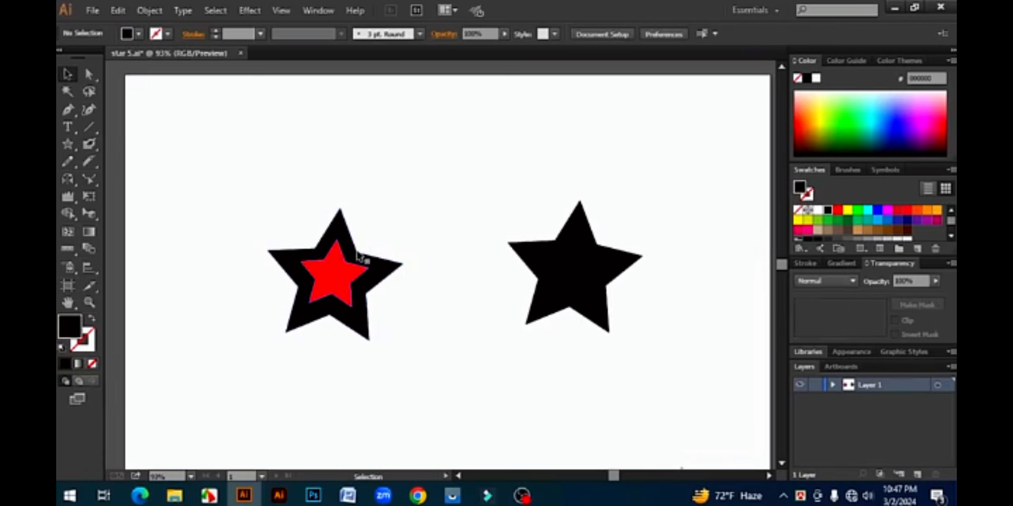
left_click(344, 226)
left_click(446, 210)
scroll(481, 225, "down", 1)
- Copy the small red star and paste it in back, and move the front red star lower left and the left black star down
left_click(348, 254)
left_click(348, 254)
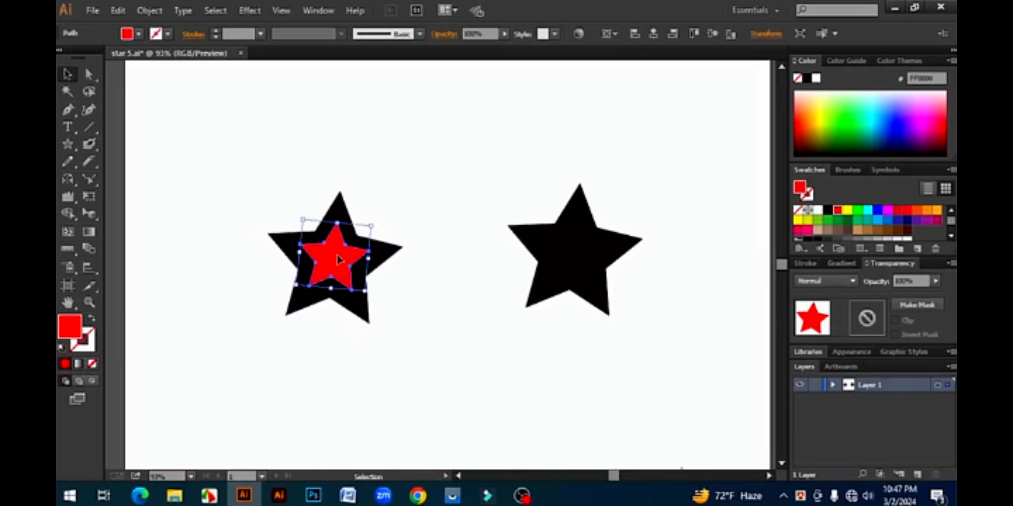
left_click(117, 16)
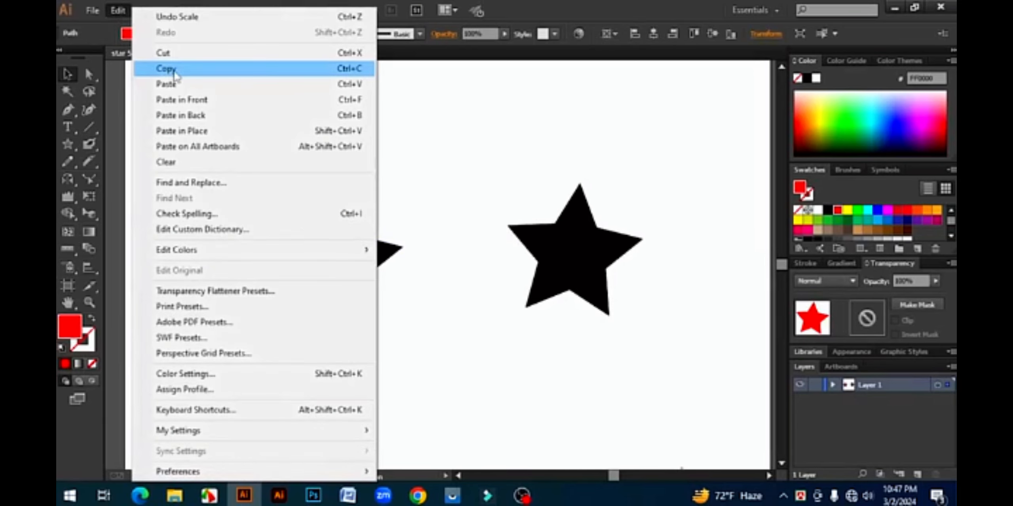
left_click(174, 72)
left_click(117, 11)
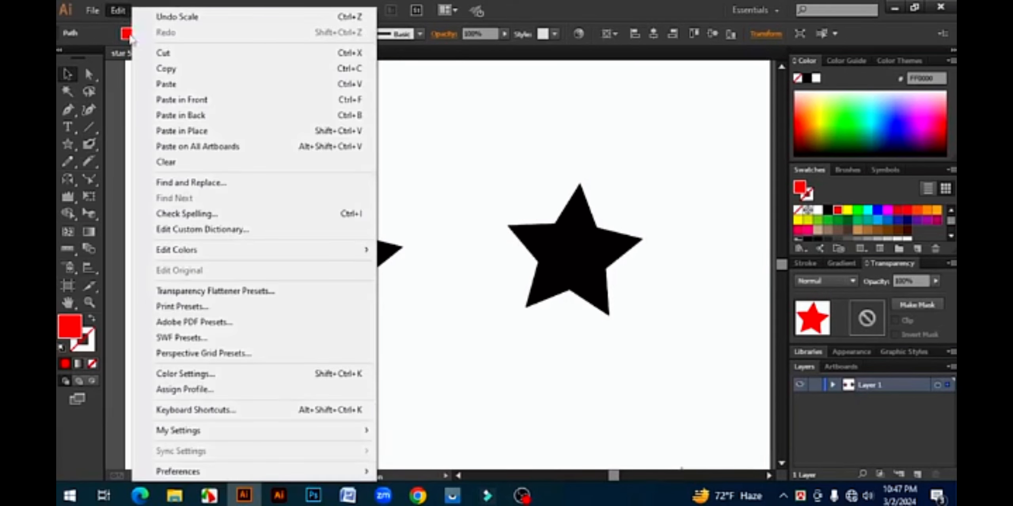
left_click(196, 117)
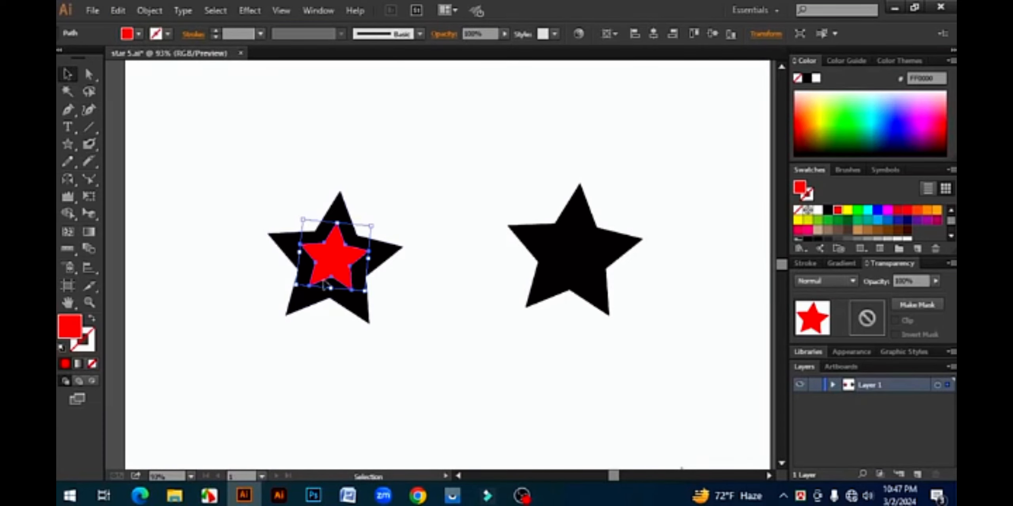
left_click_drag(334, 259, 211, 355)
left_click_drag(306, 267, 344, 374)
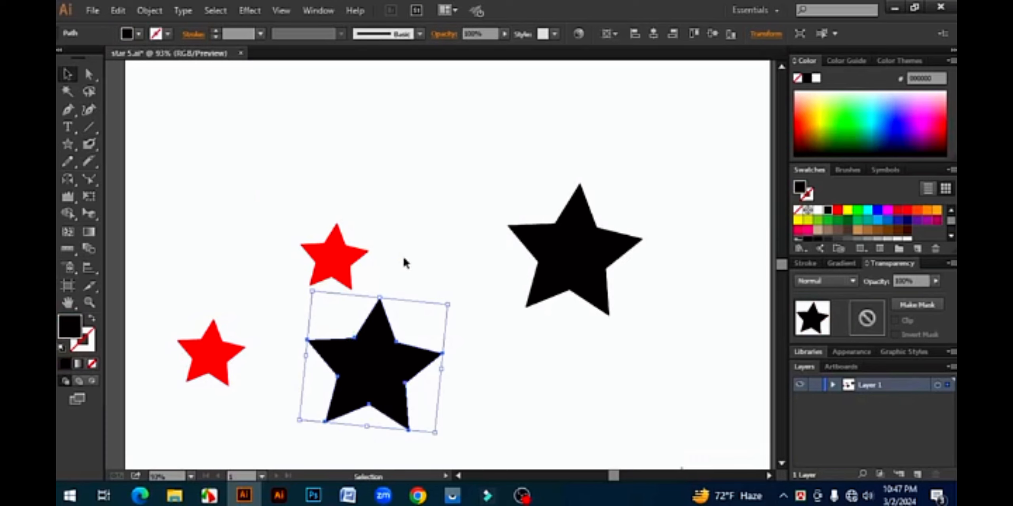
- Delete the red star left in the original spot and move the lower black star back up beside the right black star
left_click(326, 247)
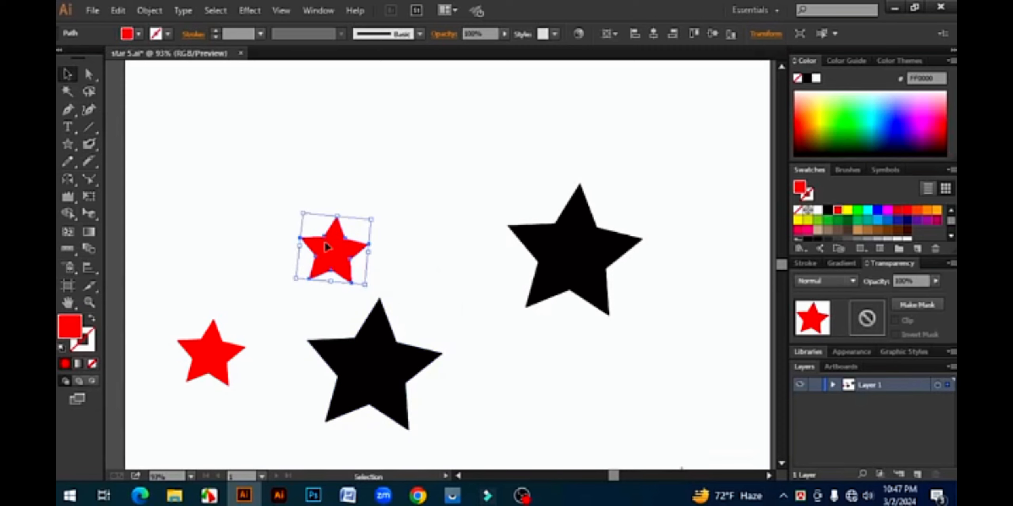
key("Delete")
left_click_drag(396, 366, 369, 233)
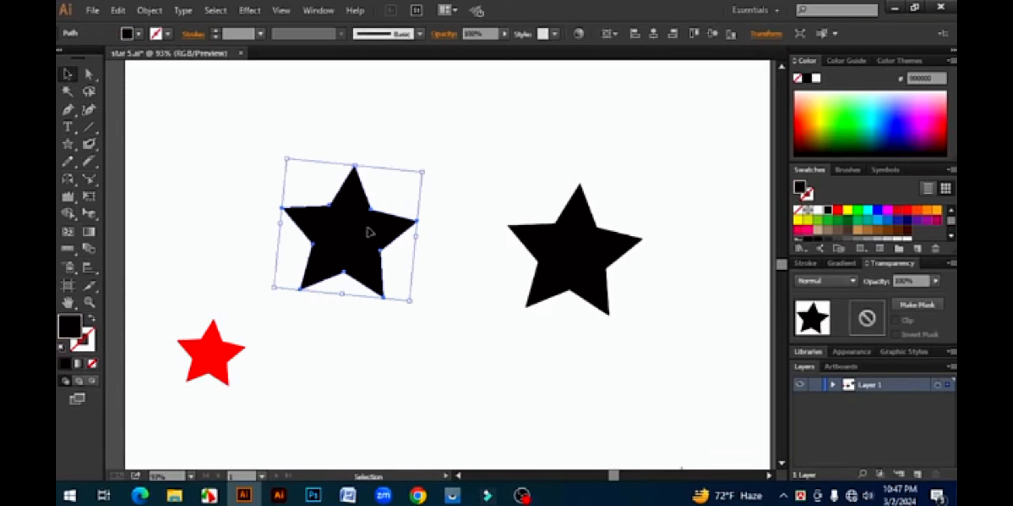
left_click(118, 10)
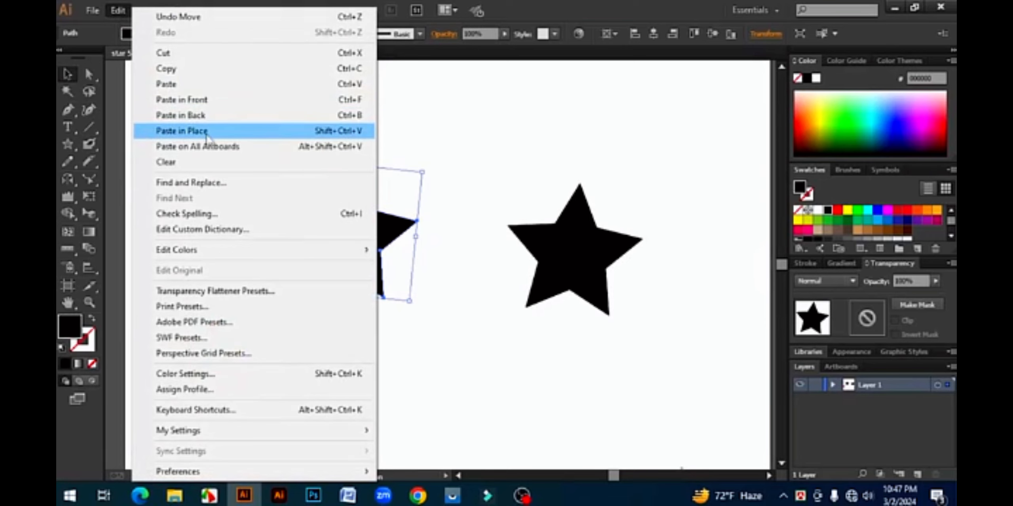
left_click(446, 145)
left_click(446, 145)
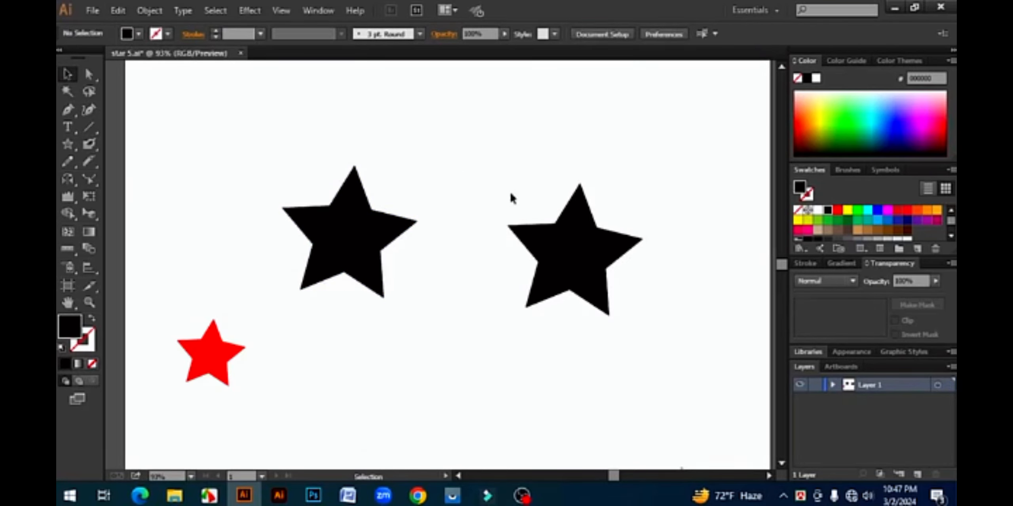
- Copy the left black star, paste it in place, and move the copy below, between the two black stars
left_click(344, 235)
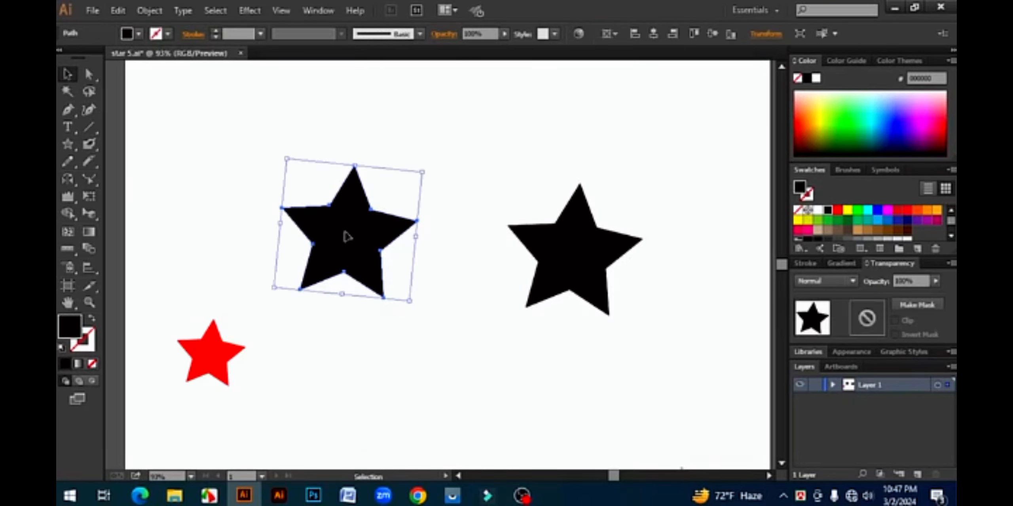
left_click(110, 10)
left_click(171, 70)
left_click(118, 10)
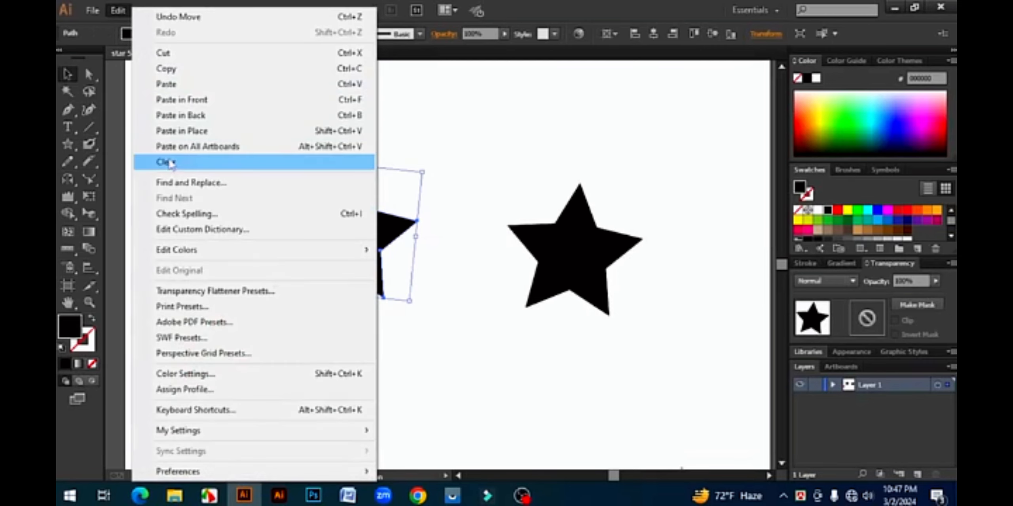
left_click(198, 131)
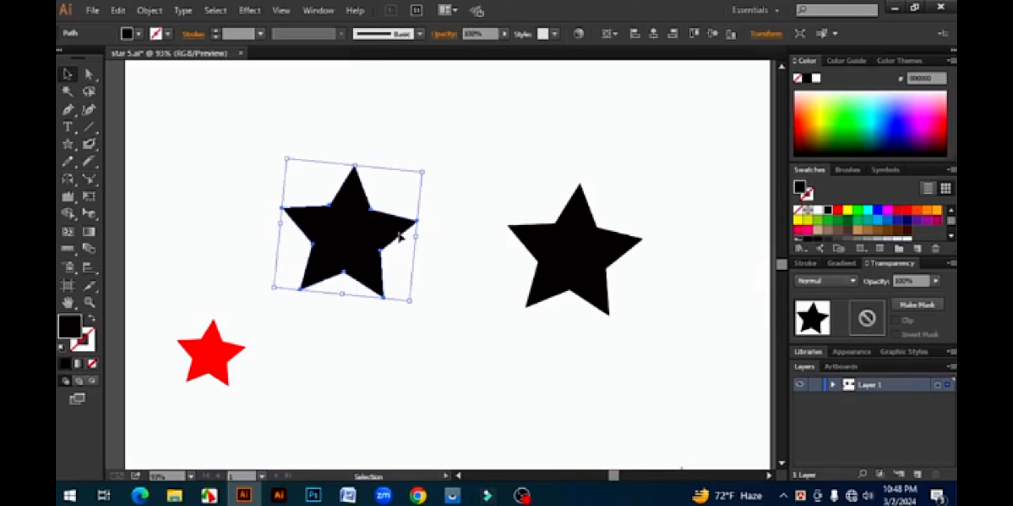
left_click_drag(345, 241, 458, 379)
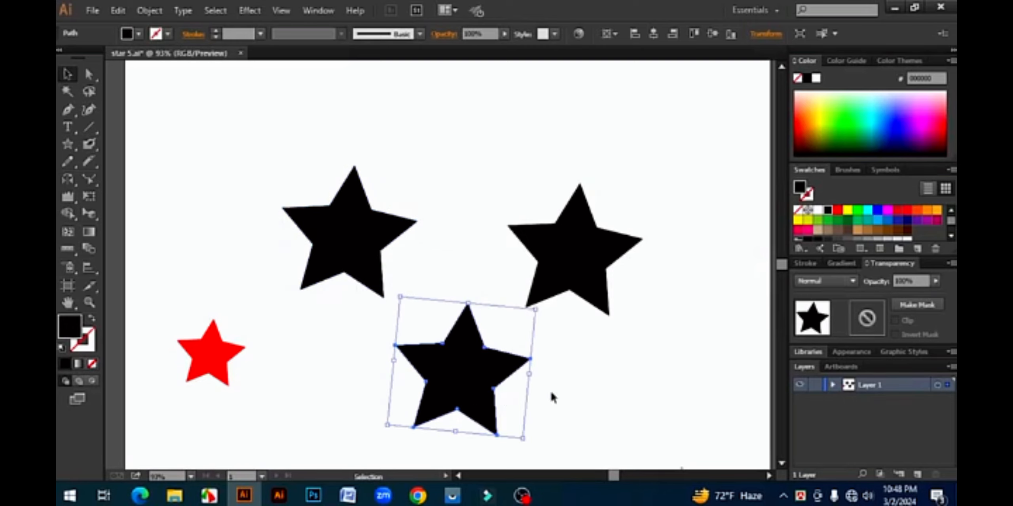
left_click(545, 388)
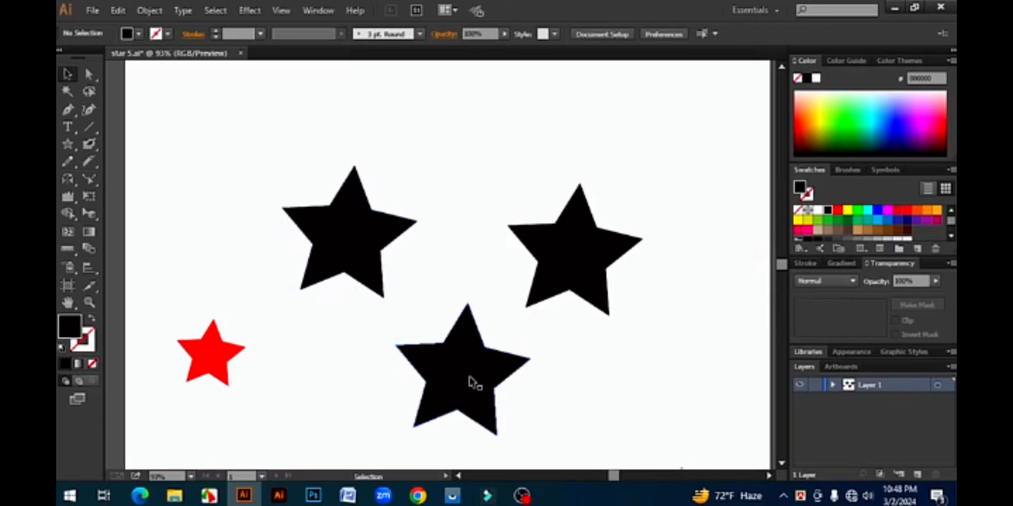
- Delete the duplicate black star below the other two black stars
left_click(470, 380)
left_click(590, 367)
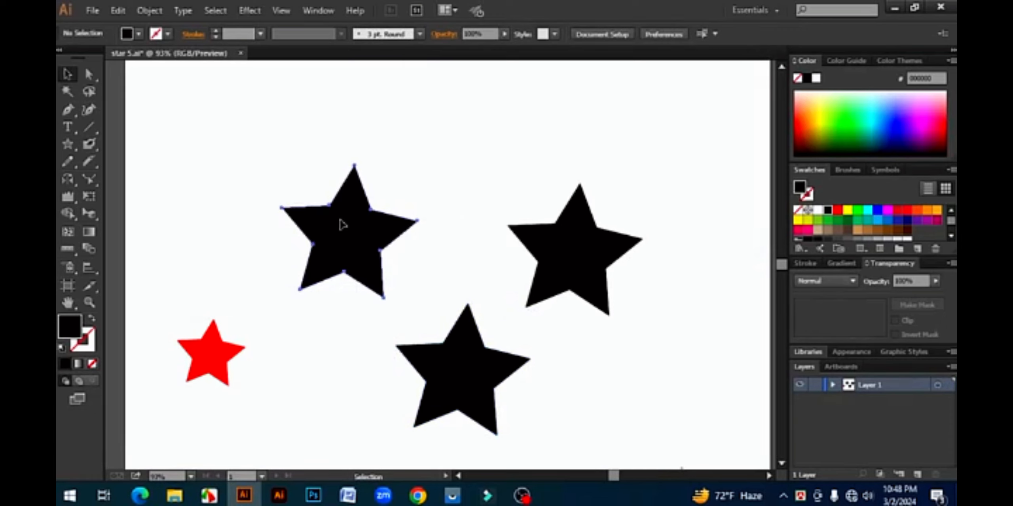
left_click(348, 230)
left_click(478, 374)
key("Delete")
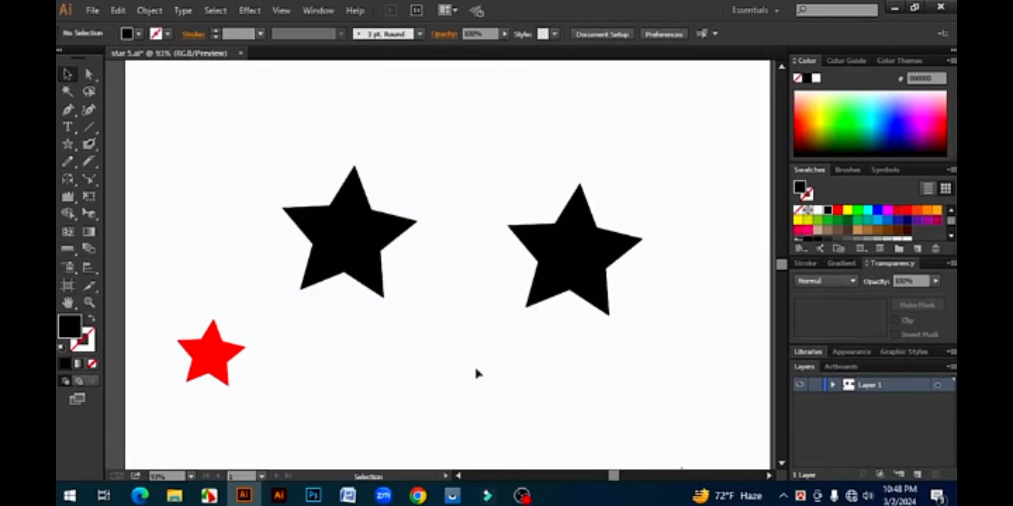
- Copy the left black star to the clipboard
left_click(367, 249)
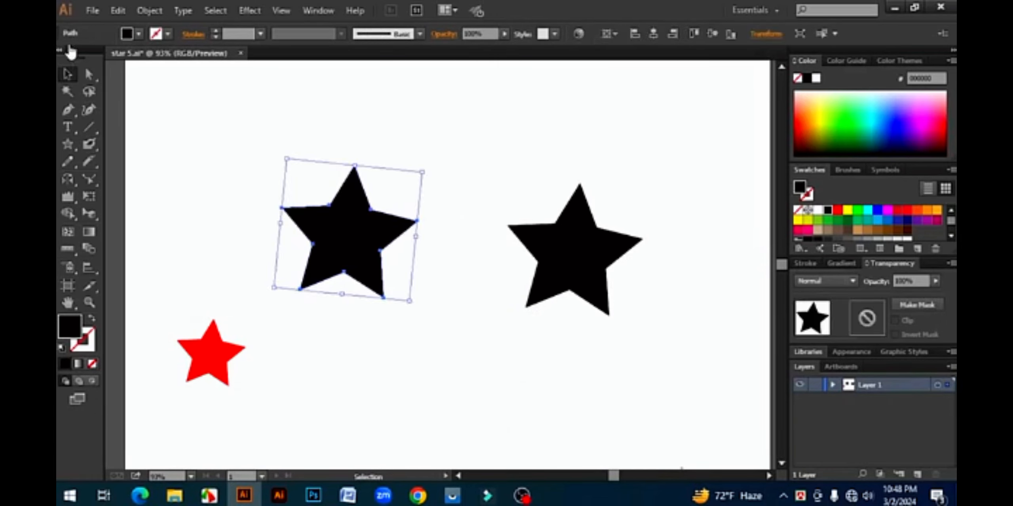
left_click(115, 9)
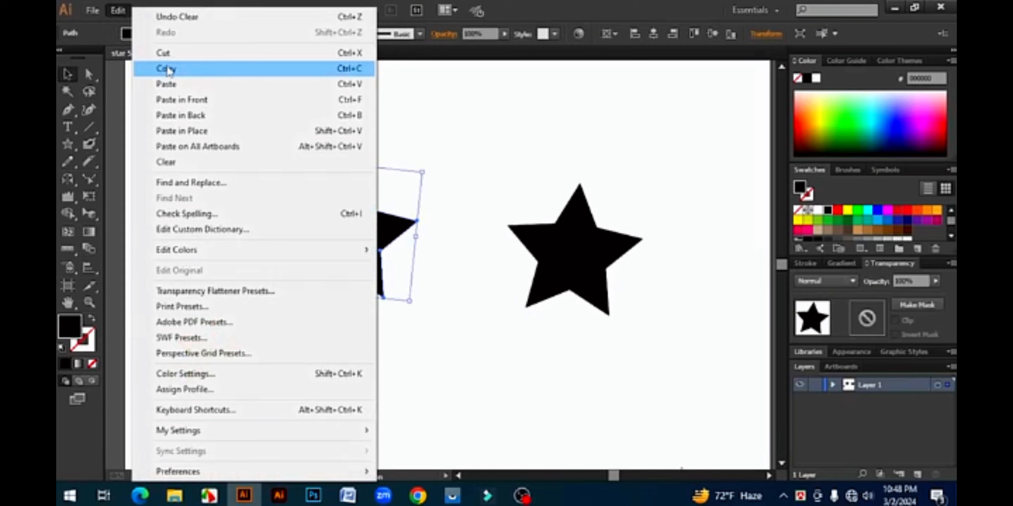
left_click(166, 68)
left_click(112, 11)
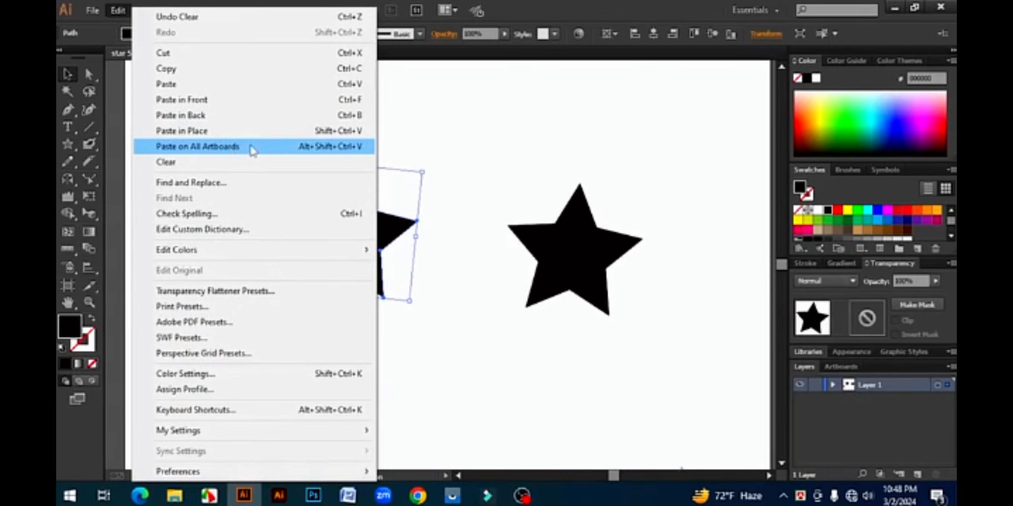
left_click(525, 170)
left_click(526, 174)
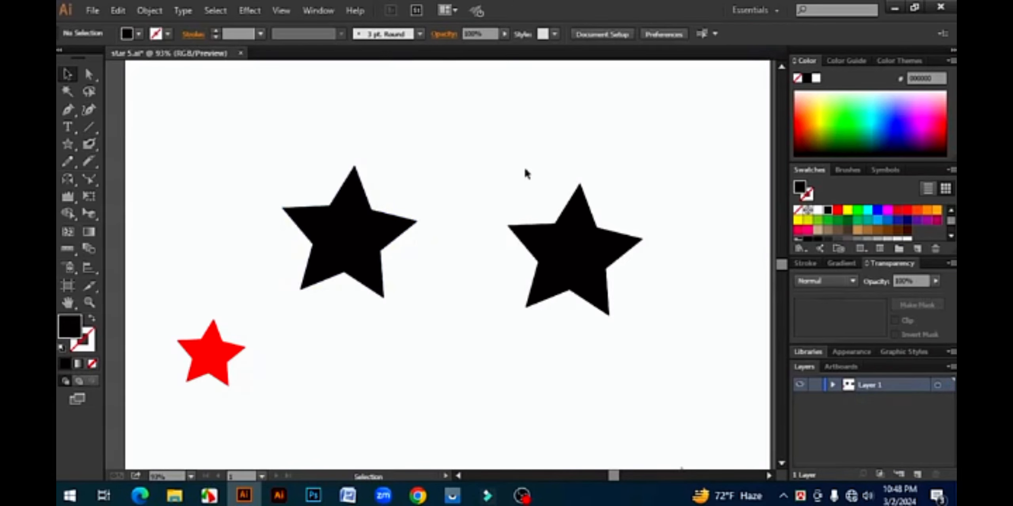
- Zoom out to 33.33% and look over the whole artboard with its stars
key("ctrl+minus")
key("ctrl+minus")
key("ctrl+minus")
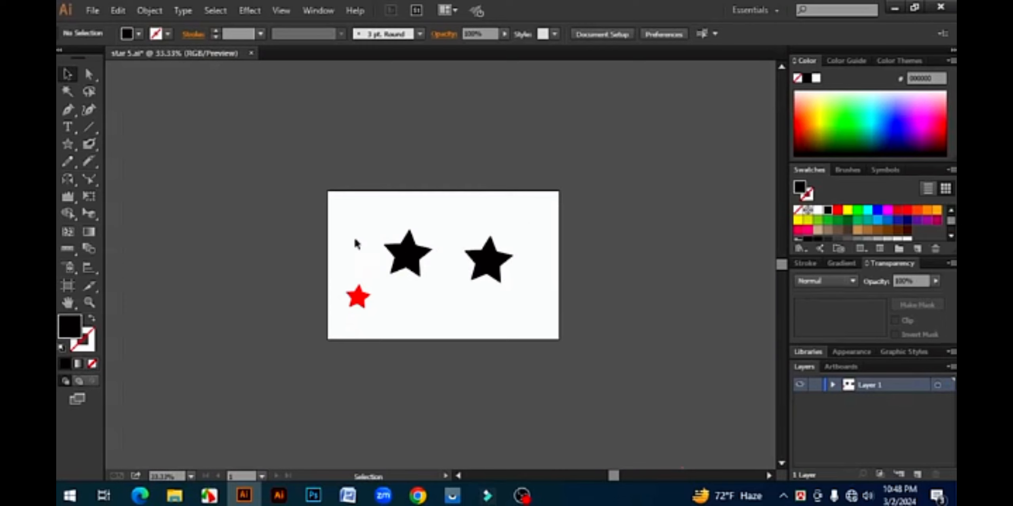
left_click_drag(368, 220, 530, 340)
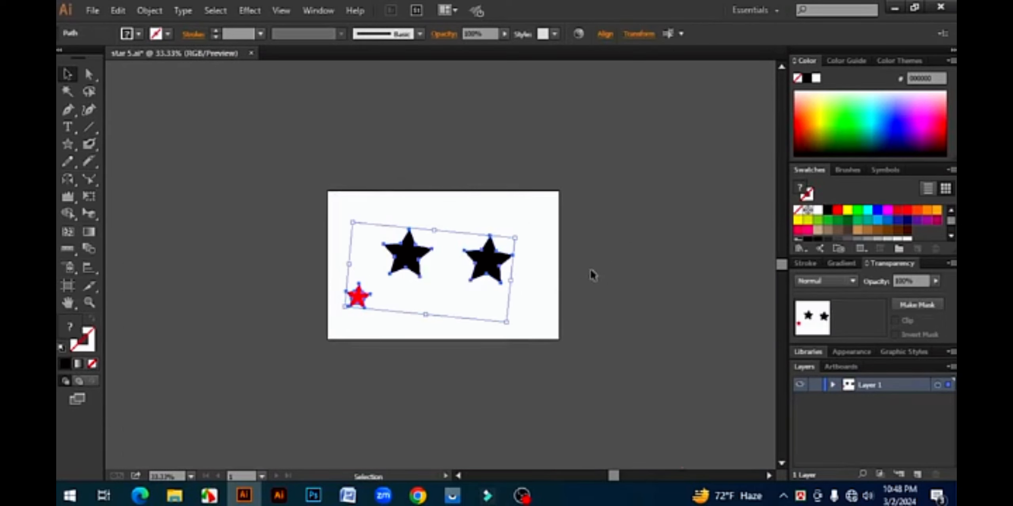
left_click(538, 224)
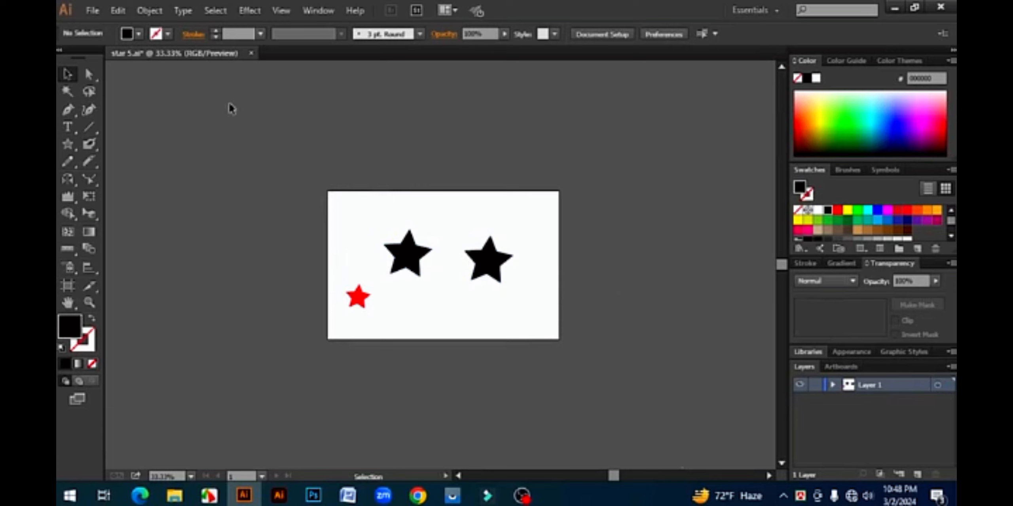
left_click(117, 8)
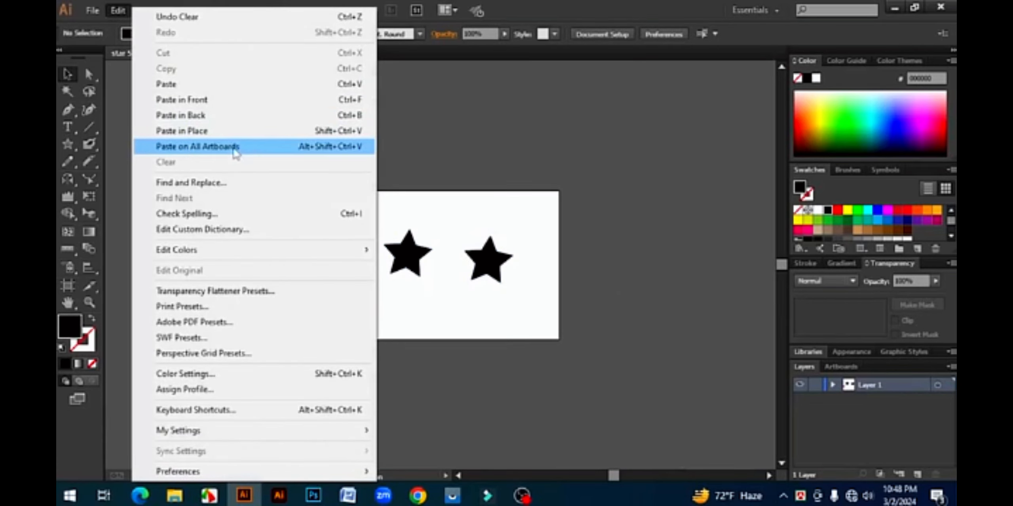
left_click(488, 232)
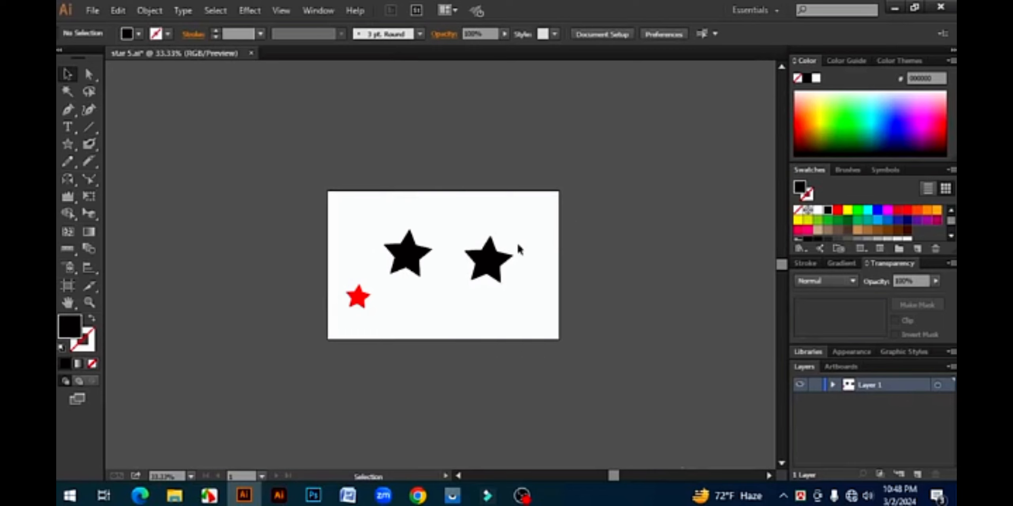
- Paste the copied black star on all artboards and move the copy below, between the two black stars
left_click(119, 10)
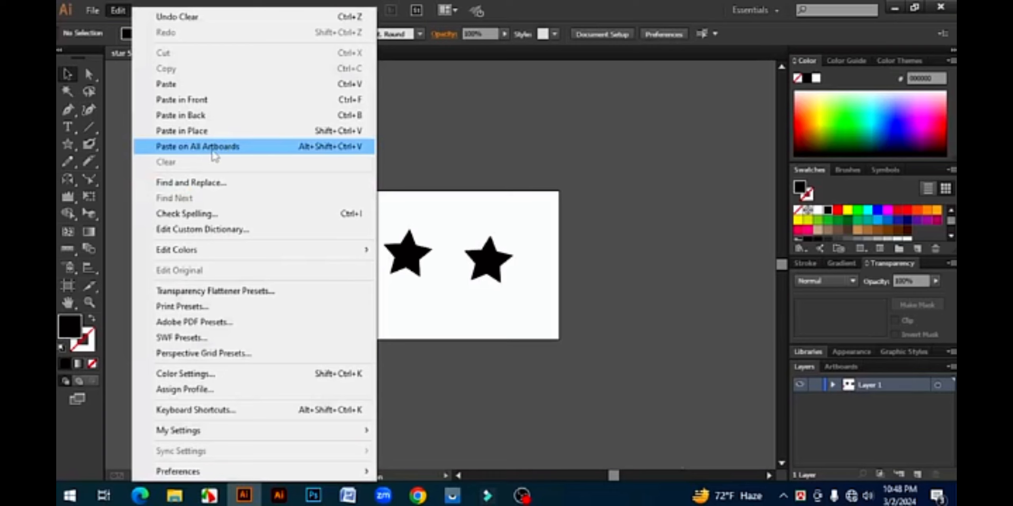
left_click(224, 148)
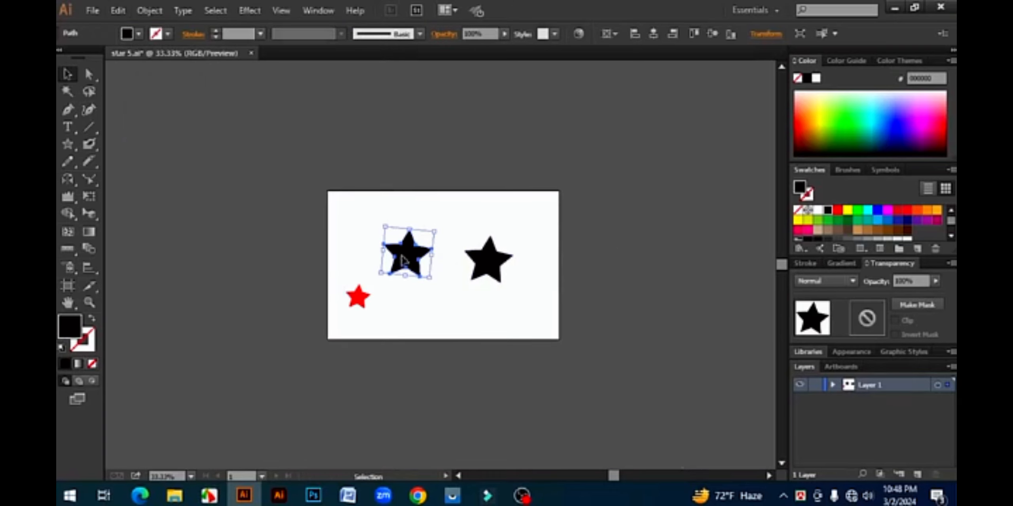
left_click_drag(403, 256, 437, 306)
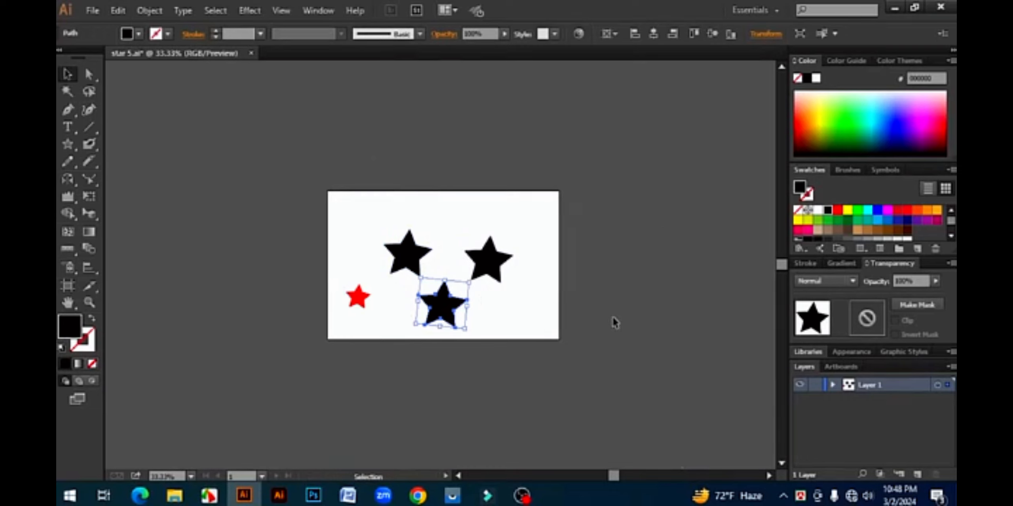
left_click(584, 332)
left_click(435, 316)
left_click(534, 261)
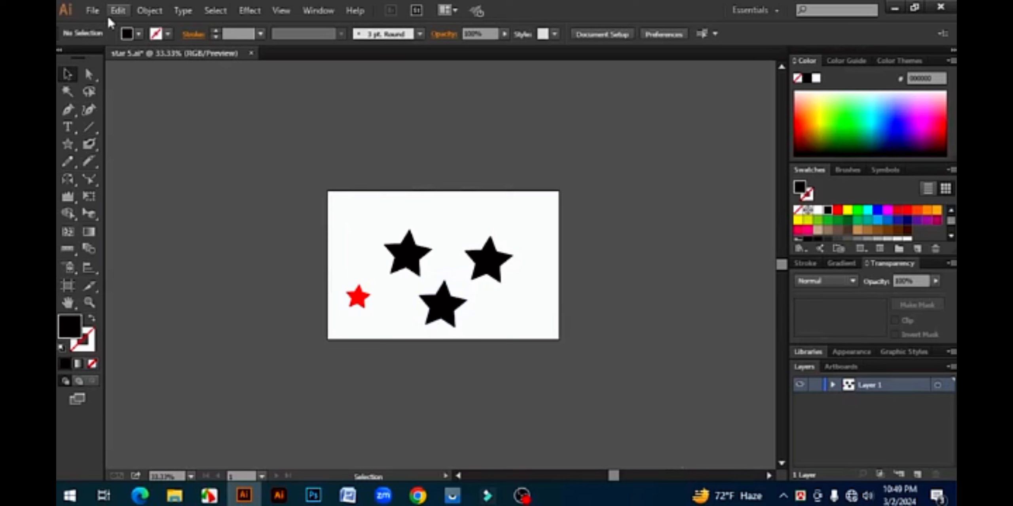
- Open Find and Replace to view its options, and close it without entering anything
left_click(118, 10)
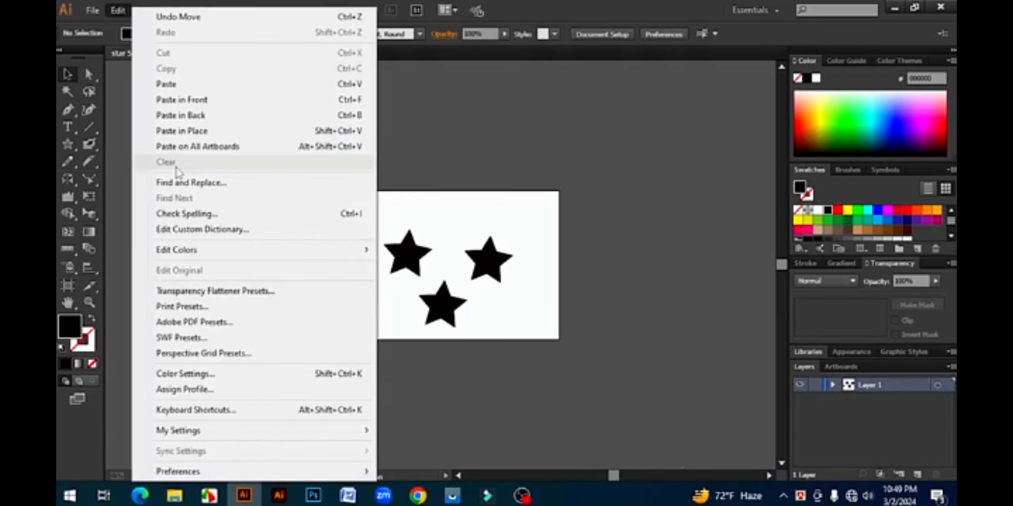
left_click(210, 189)
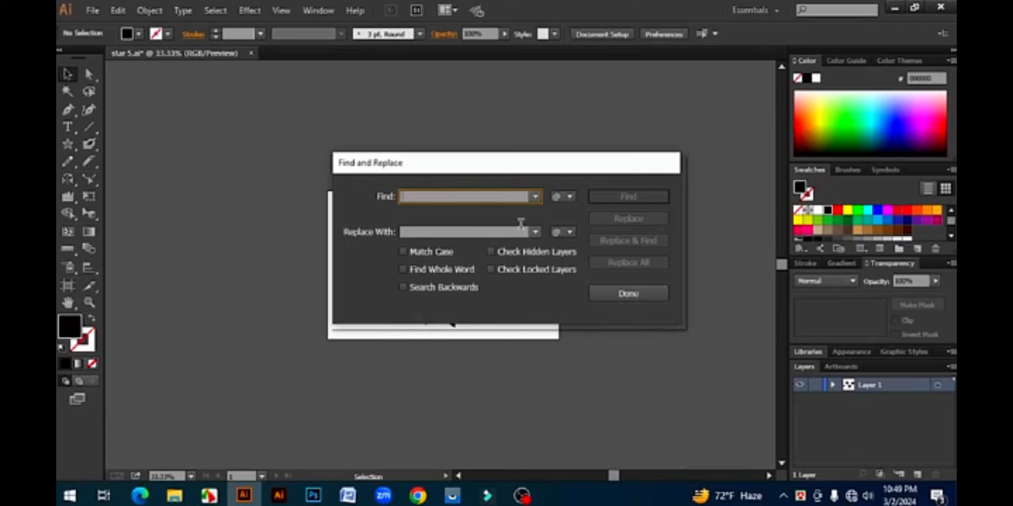
left_click(645, 295)
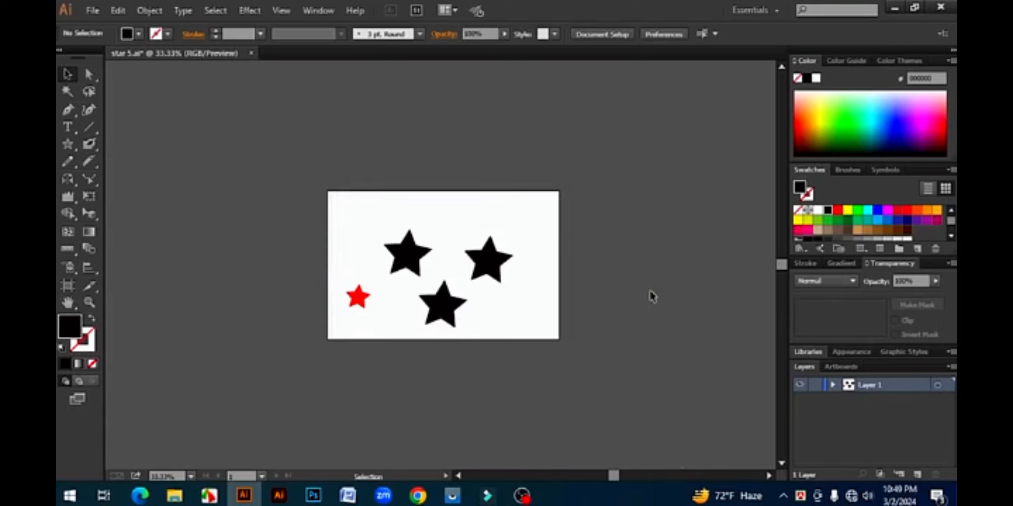
- Select all four stars, shift them together slightly up and to the right within the artboard, and deselect them
left_click_drag(333, 203, 540, 335)
left_click_drag(443, 308, 542, 322)
left_click(541, 298)
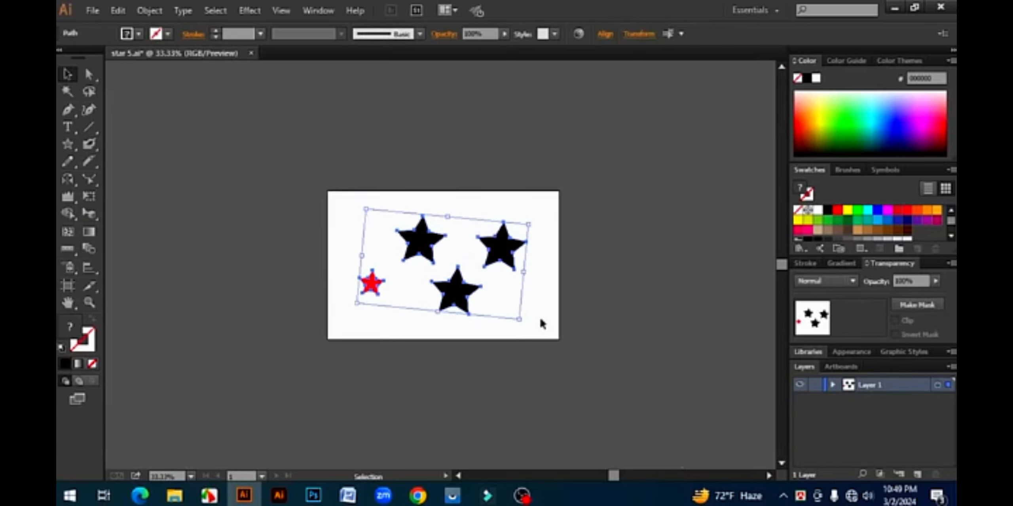
left_click_drag(491, 256, 562, 266)
left_click_drag(551, 327, 253, 184)
left_click(339, 209)
left_click_drag(328, 193, 518, 343)
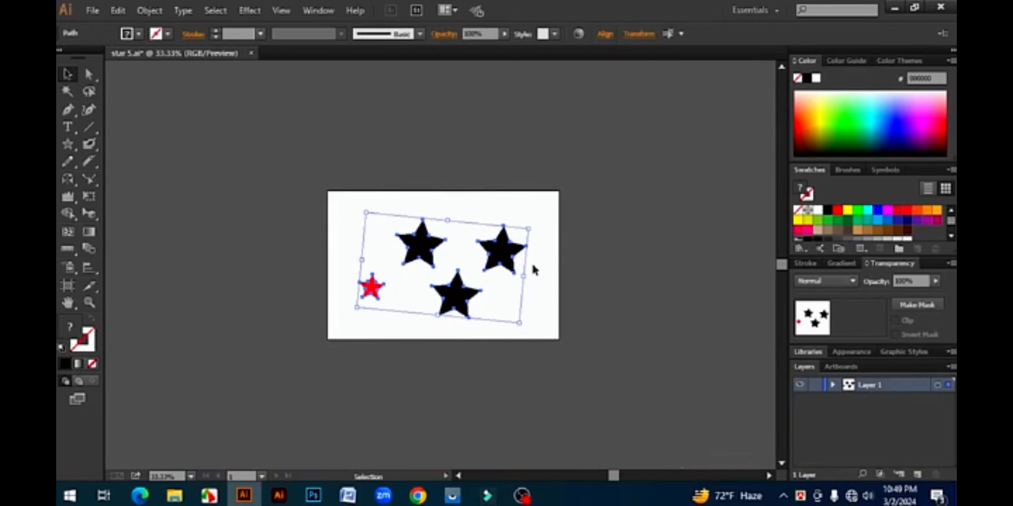
left_click(543, 259)
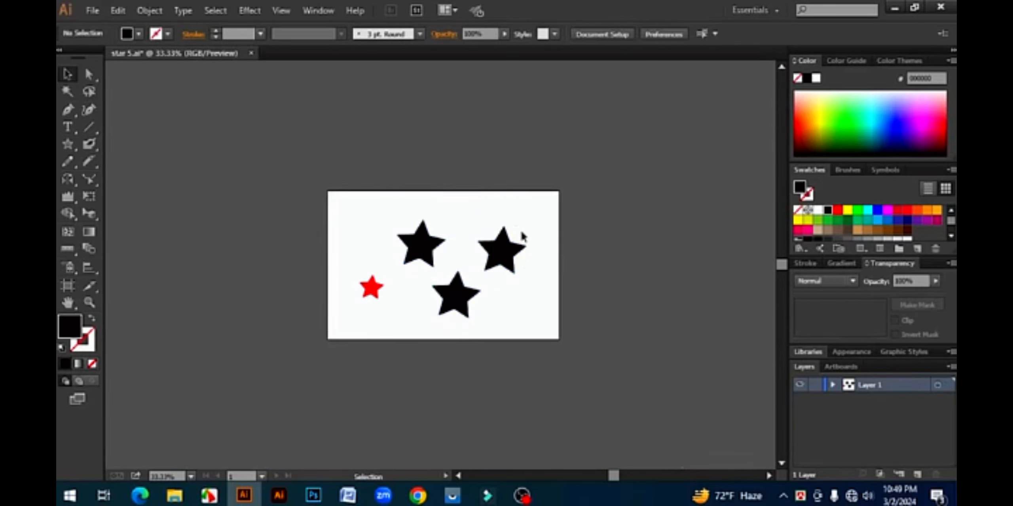
- Open Check Spelling to view its options, and close it without starting a check
left_click(118, 12)
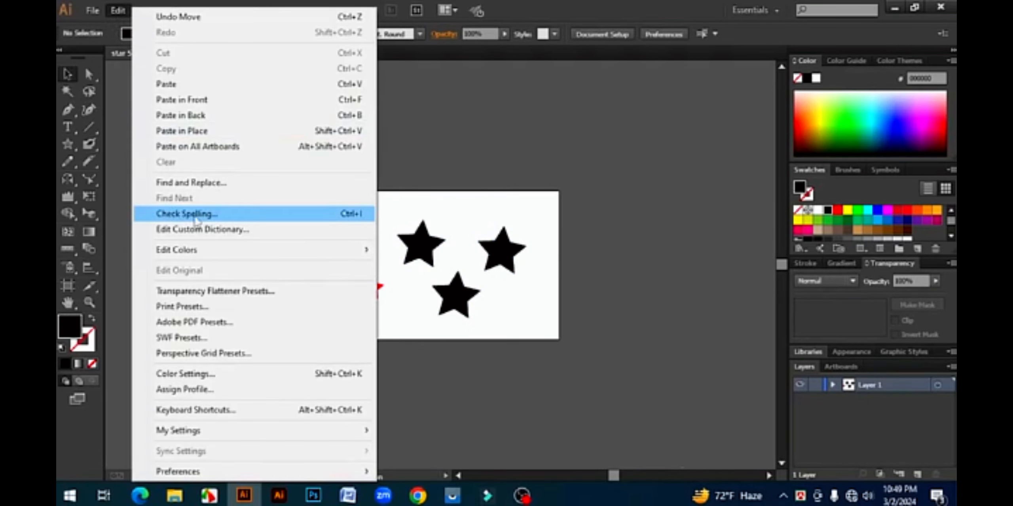
left_click(197, 215)
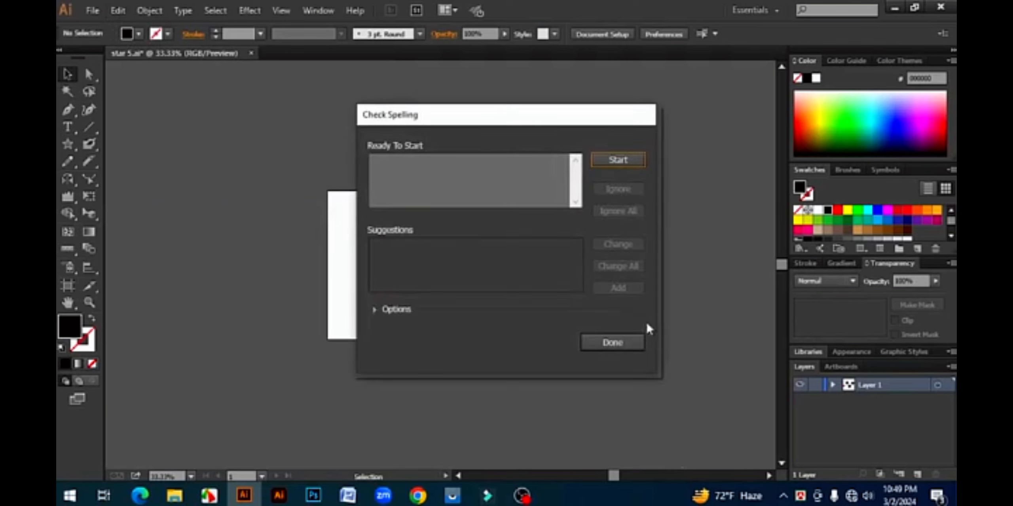
left_click(630, 341)
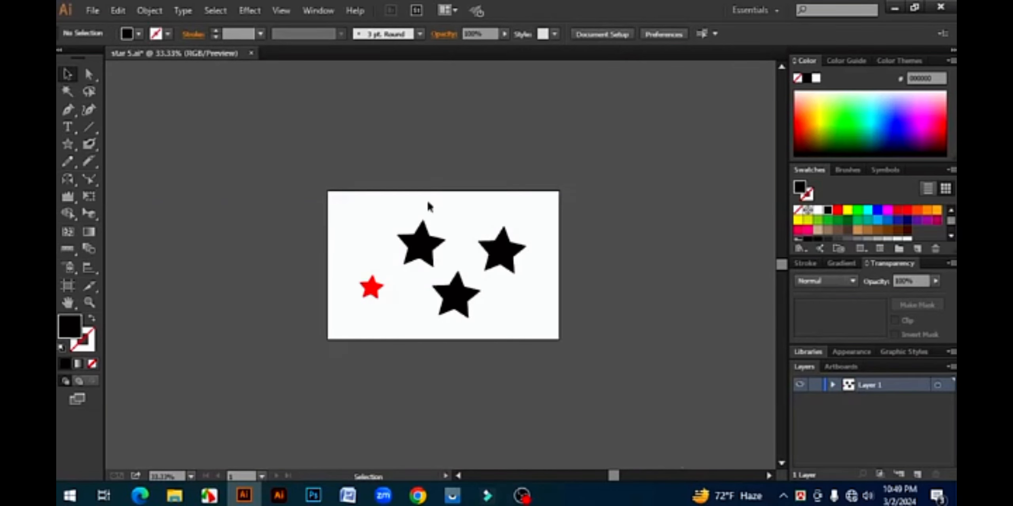
- Add the text "goood" at 72 pt in the empty area above the artboard and move it slightly to the right
scroll(428, 202, "up", 1)
key("t")
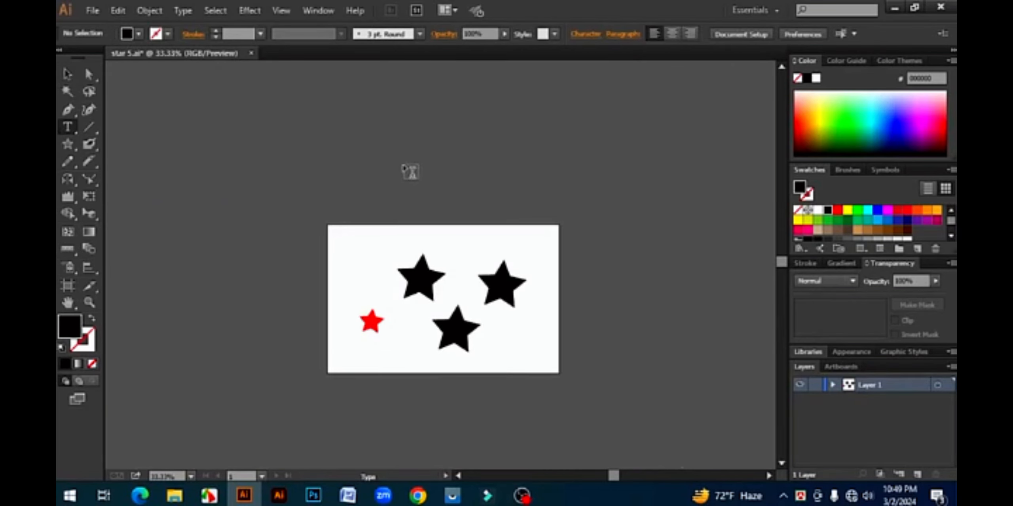
left_click(454, 185)
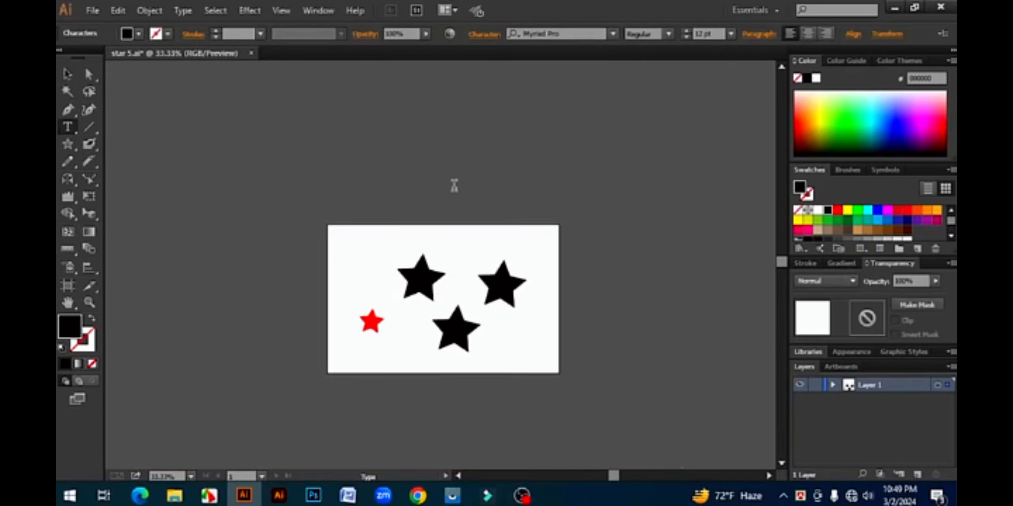
left_click(731, 34)
left_click(751, 284)
type("goo")
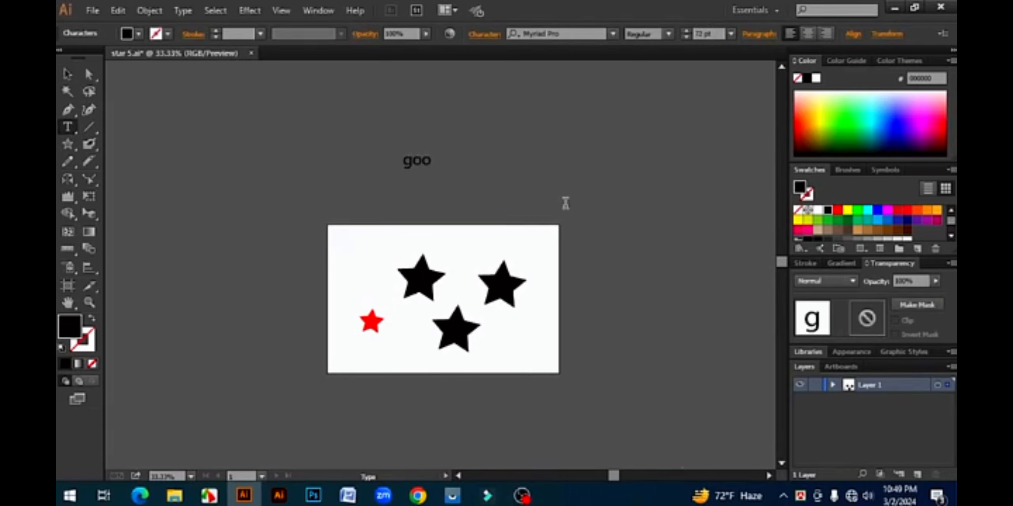
type("od")
left_click(67, 76)
left_click_drag(431, 161, 481, 167)
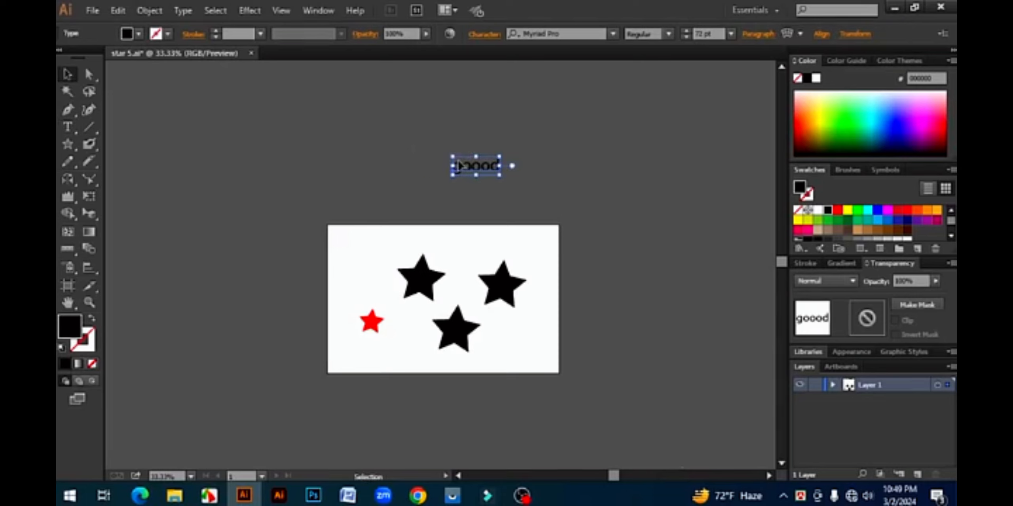
- Try to correct the "goood" text with Check Spelling by picking the suggestion "good"
left_click(117, 11)
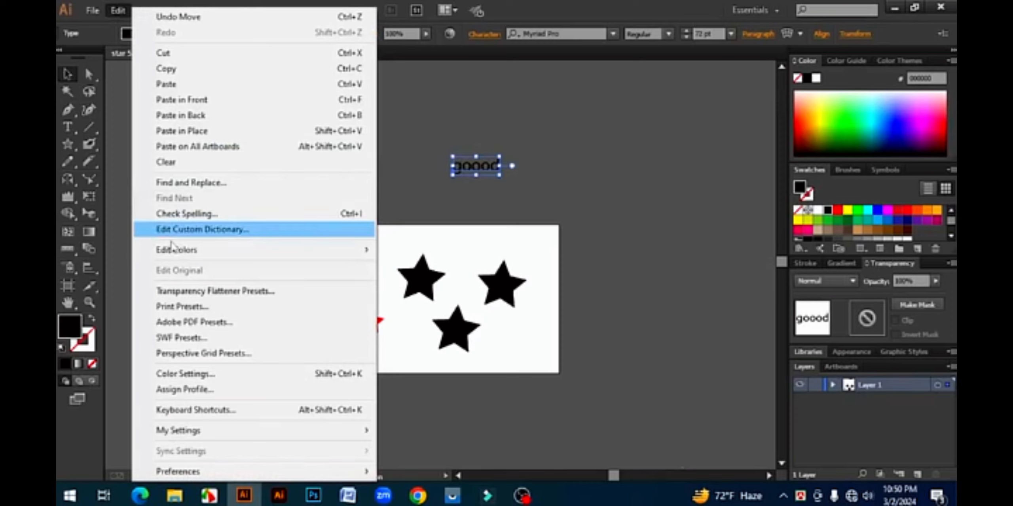
left_click(186, 217)
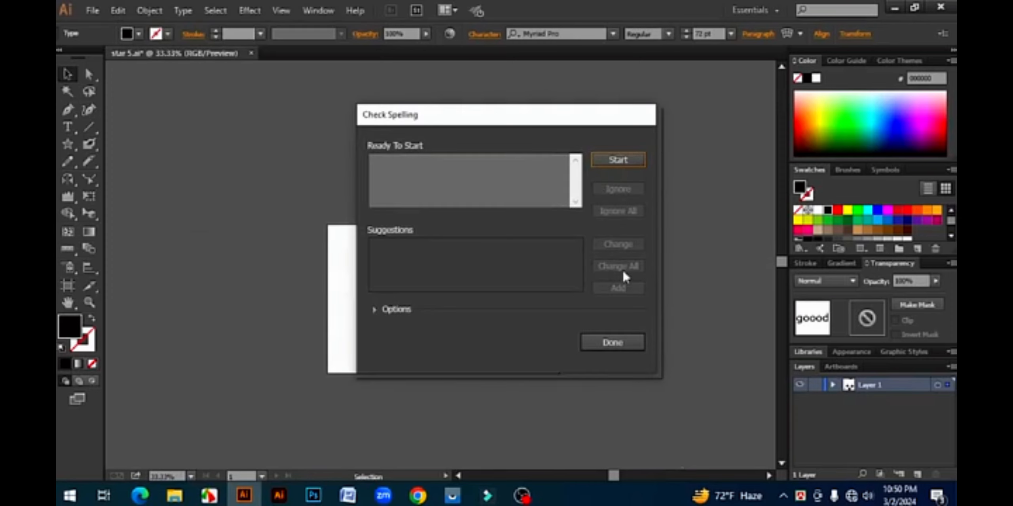
left_click_drag(562, 123, 650, 178)
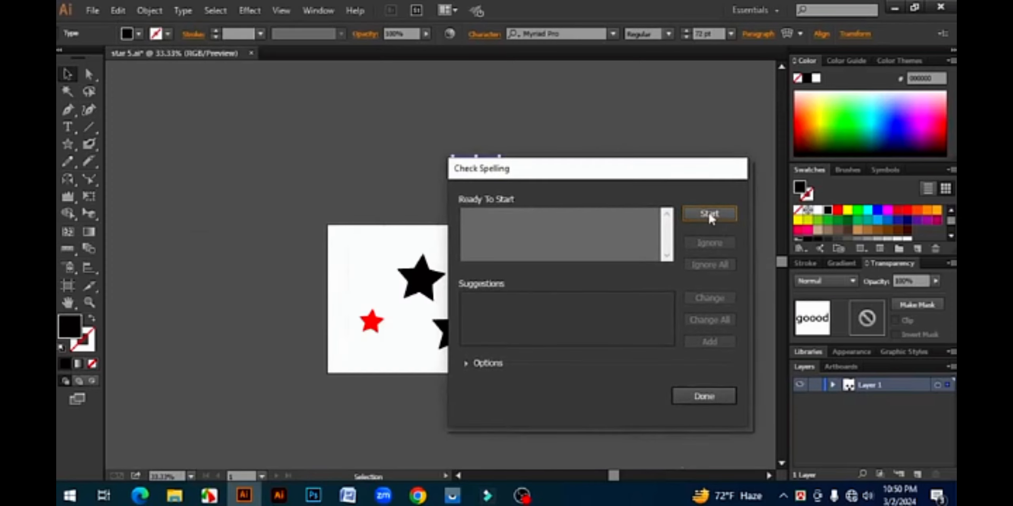
left_click(711, 217)
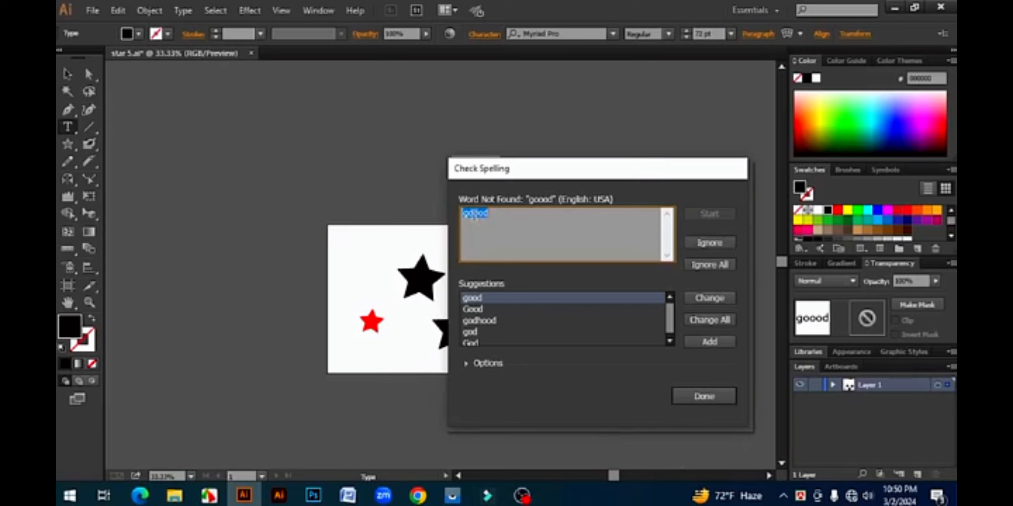
left_click_drag(466, 216, 491, 214)
left_click(467, 215)
left_click(478, 299)
left_click(714, 399)
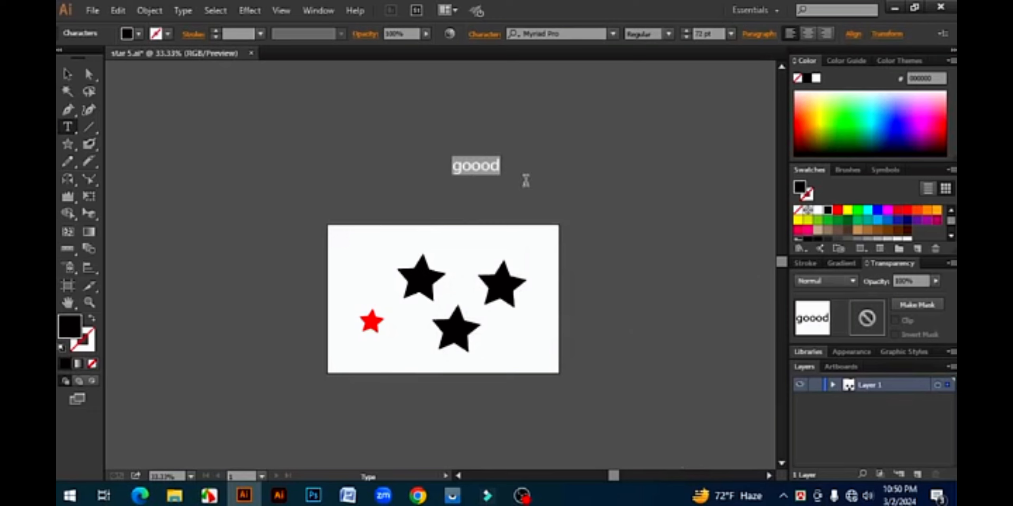
- Run Check Spelling on the selected text, change "goood" to the suggestion "good", and finish the check
left_click_drag(505, 167, 372, 168)
left_click(116, 10)
left_click(188, 216)
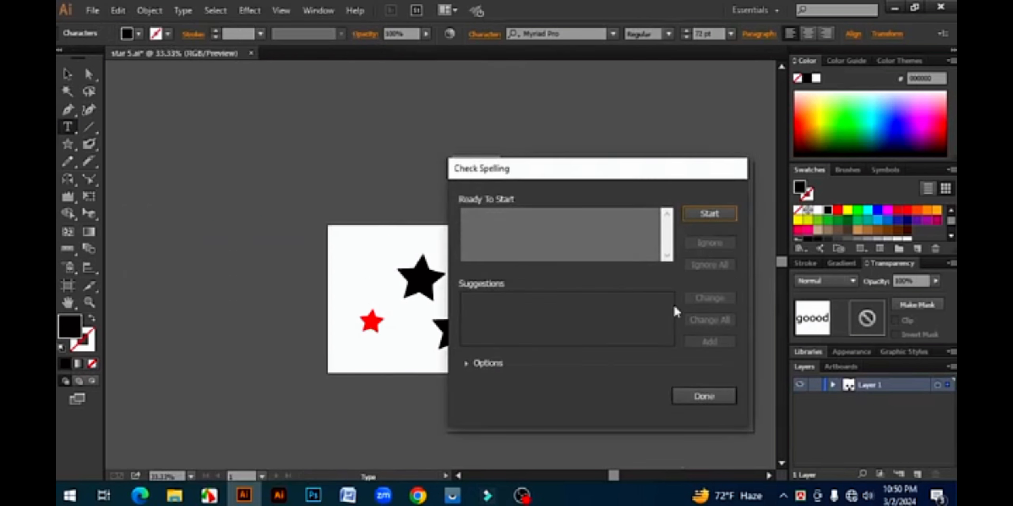
left_click(699, 218)
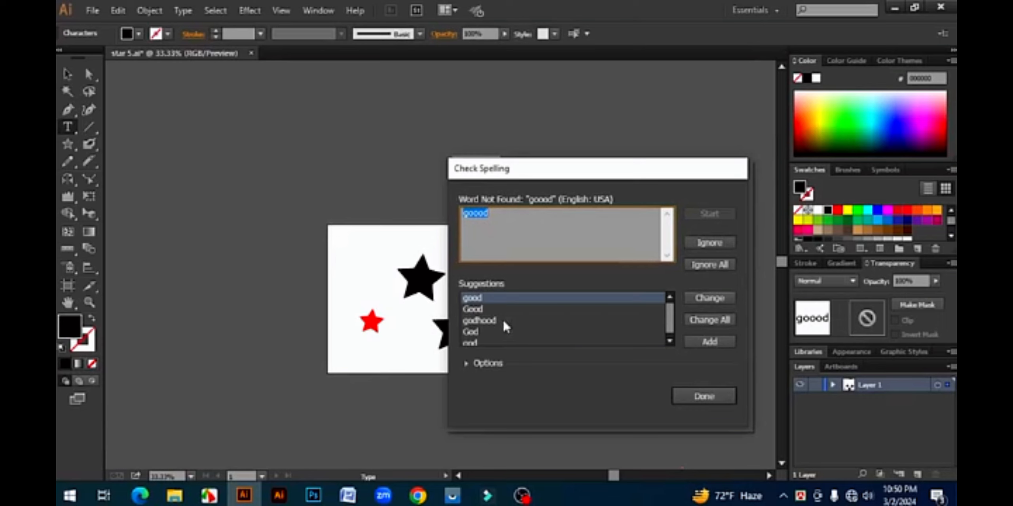
left_click(496, 299)
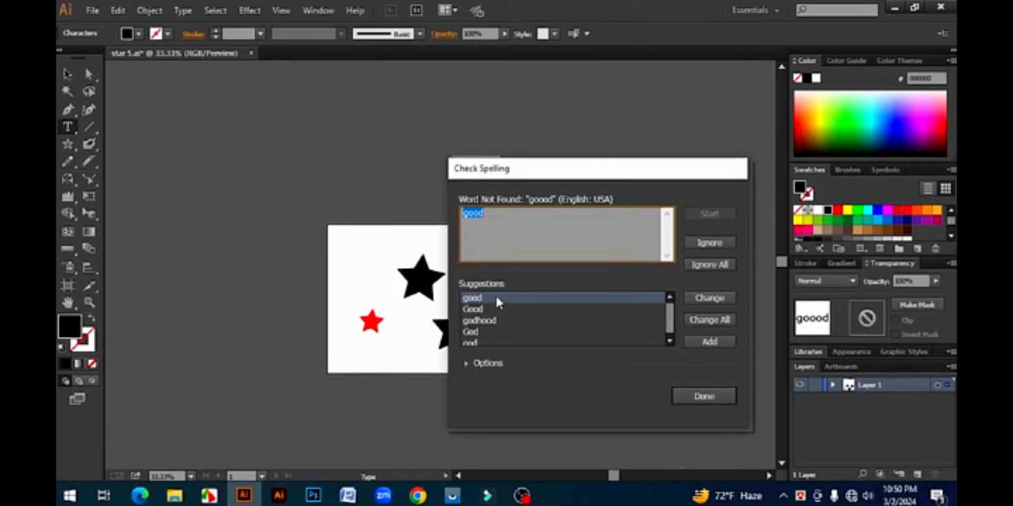
left_click(710, 299)
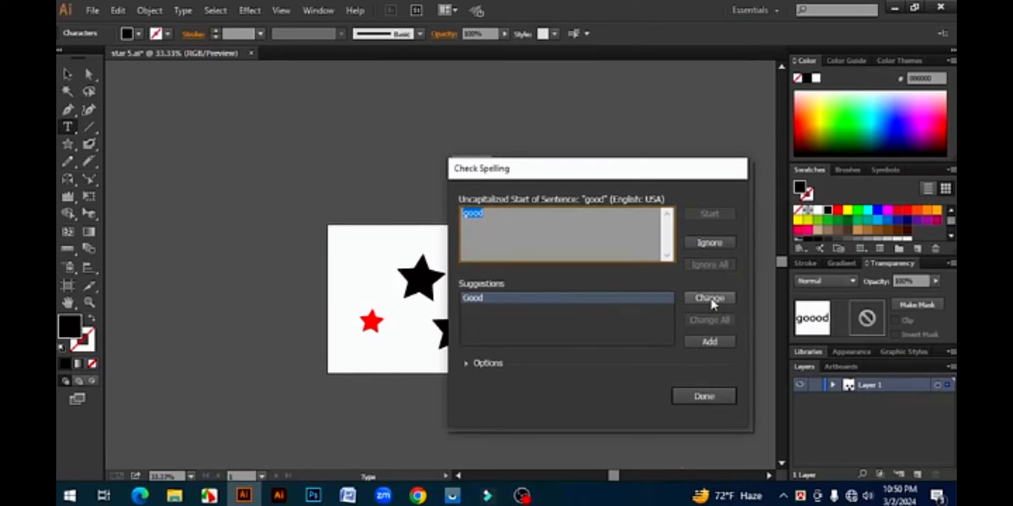
left_click(703, 396)
- Enlarge the "good" text to about 279 pt and center it above the artboard
left_click_drag(493, 166, 516, 167)
left_click_drag(65, 125, 115, 127)
left_click(316, 183)
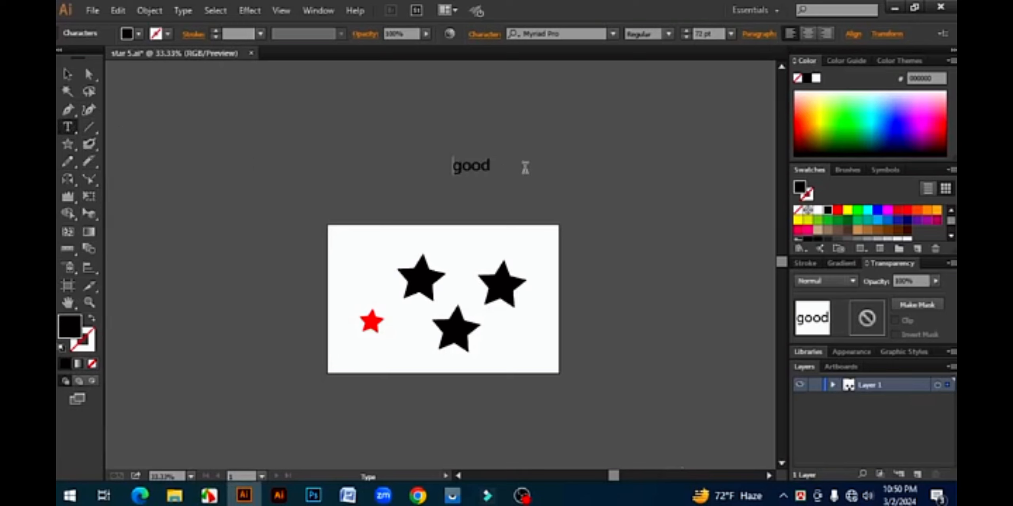
left_click_drag(524, 165, 404, 163)
key("Escape")
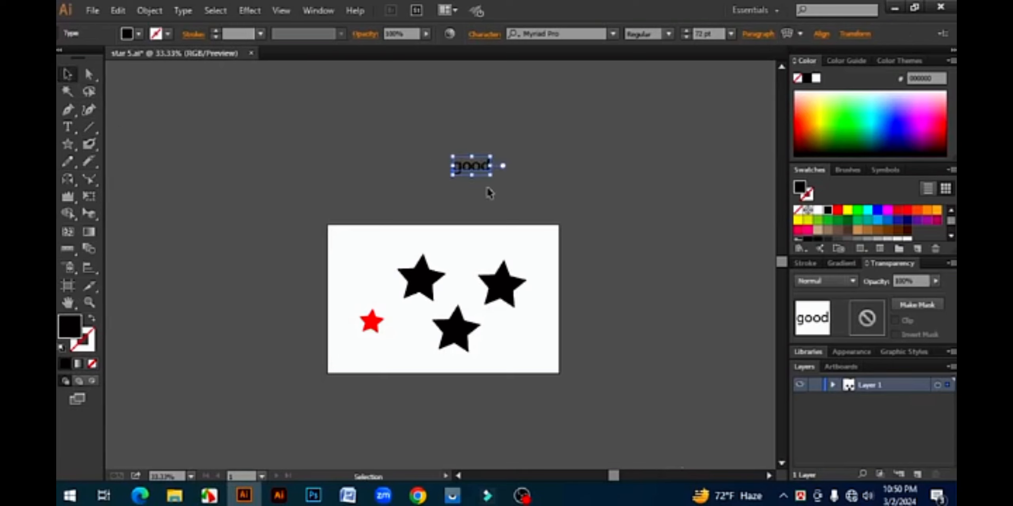
left_click_drag(490, 175, 598, 228)
left_click_drag(519, 196, 438, 160)
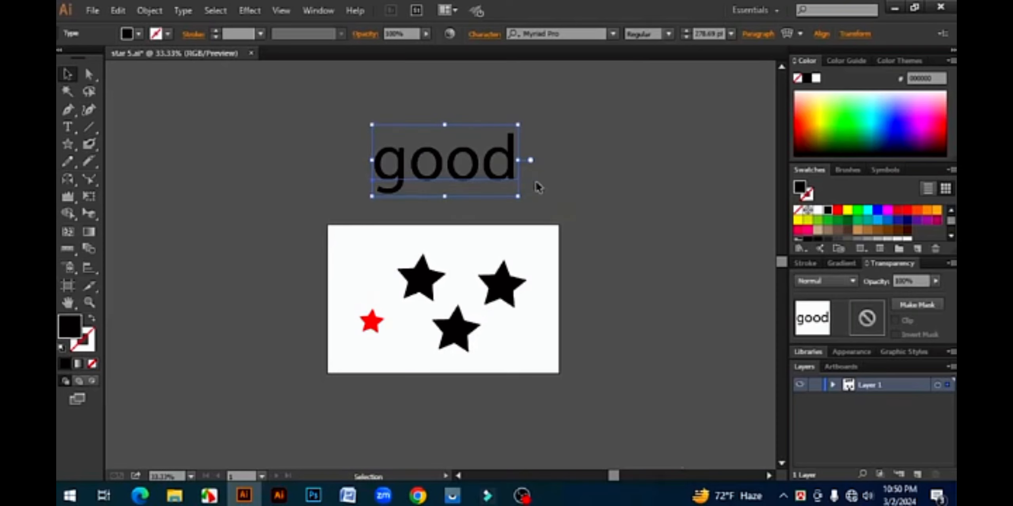
left_click(534, 188)
left_click(482, 157)
left_click(118, 11)
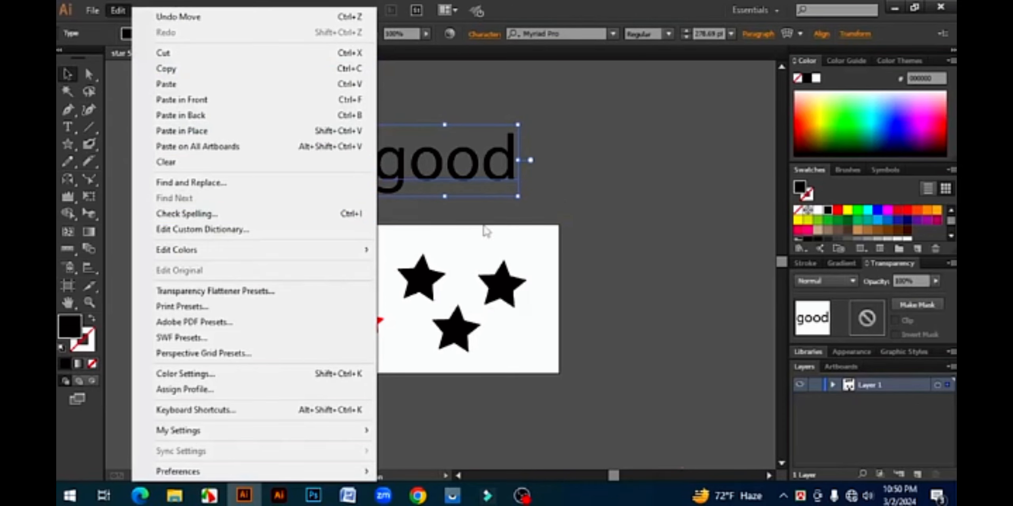
left_click(593, 192)
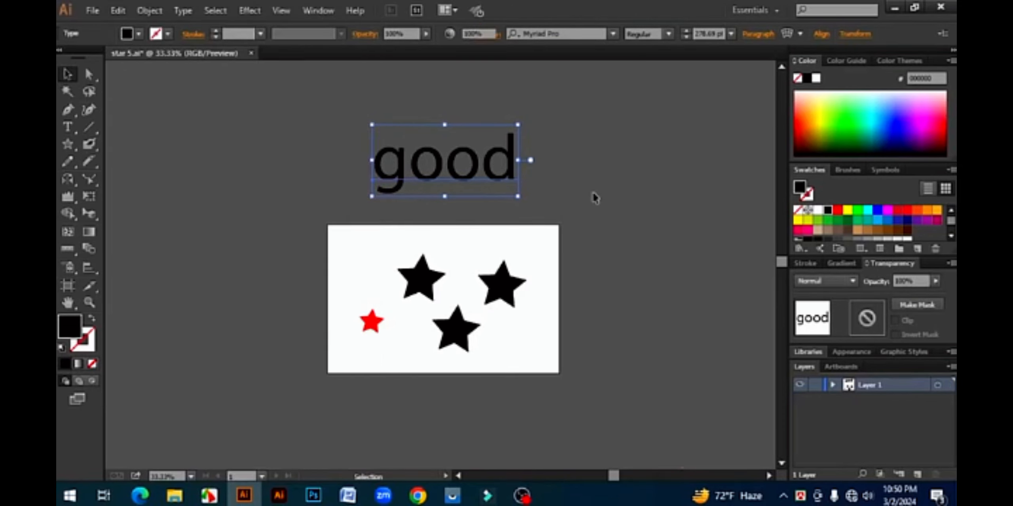
left_click(283, 103)
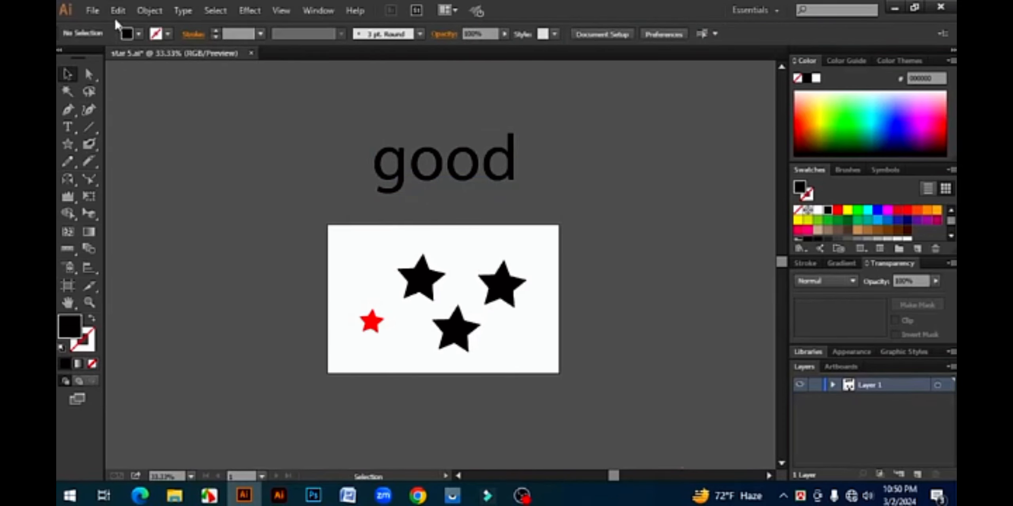
- Open the custom dictionary editor to view its options, and close it without adding an entry
left_click(115, 13)
mouse_move(93, 12)
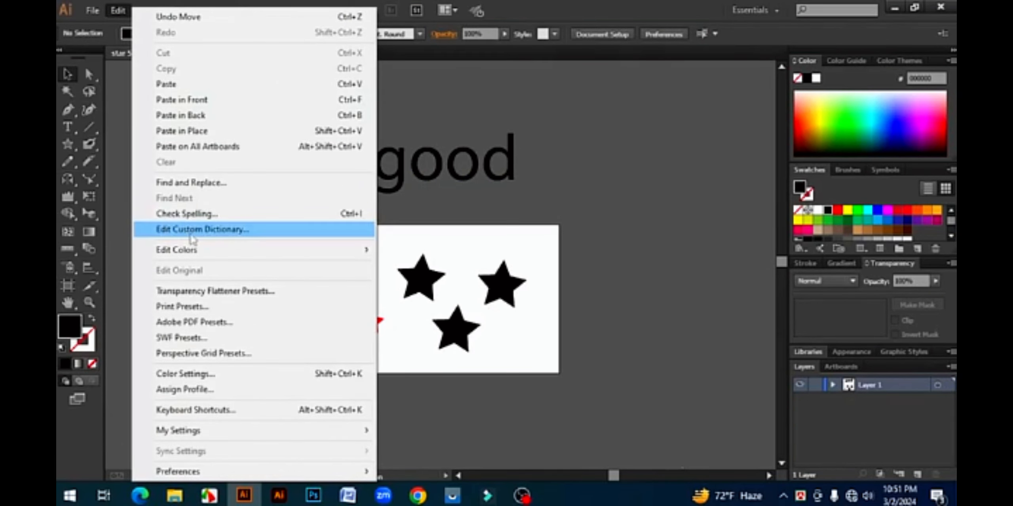
left_click(235, 233)
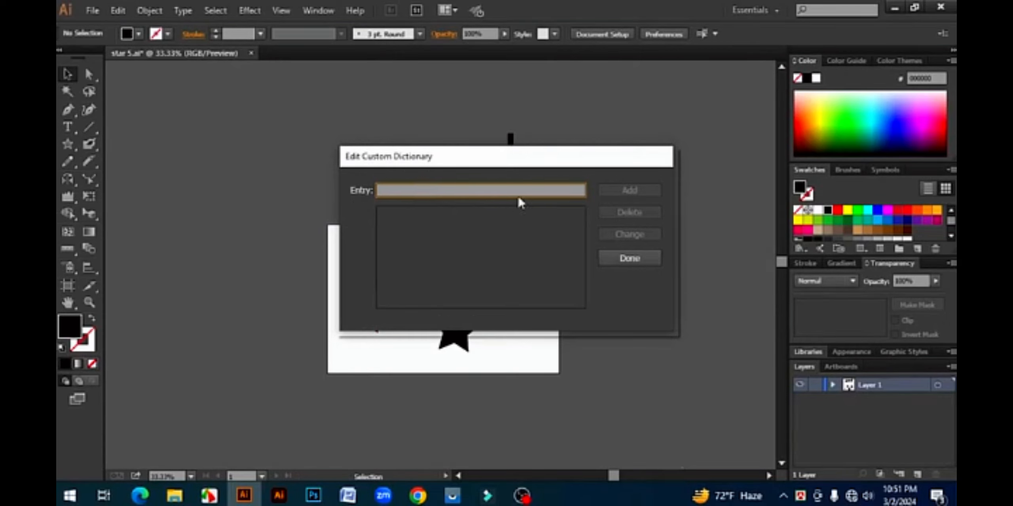
left_click(629, 258)
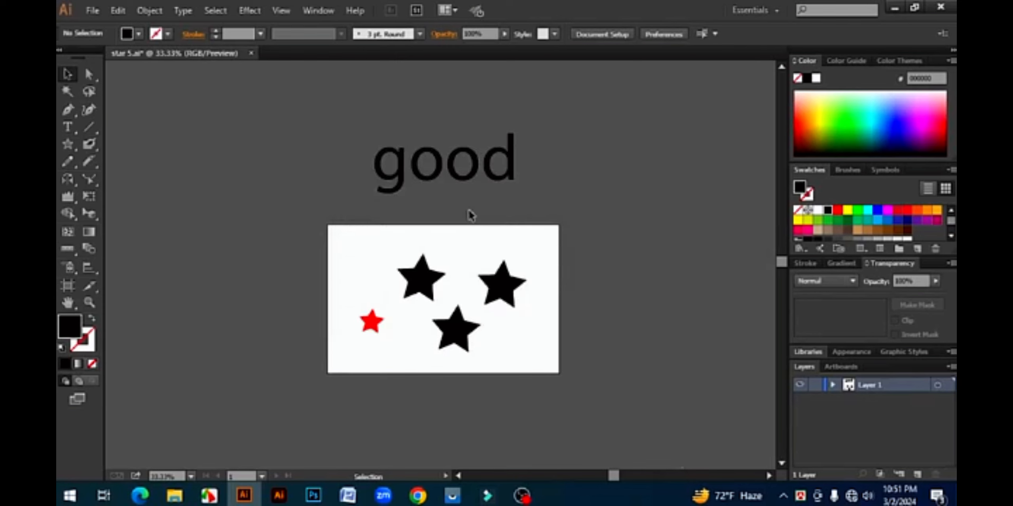
- View the available Transparency Flattener Presets and close the dialog without changing anything
left_click(118, 10)
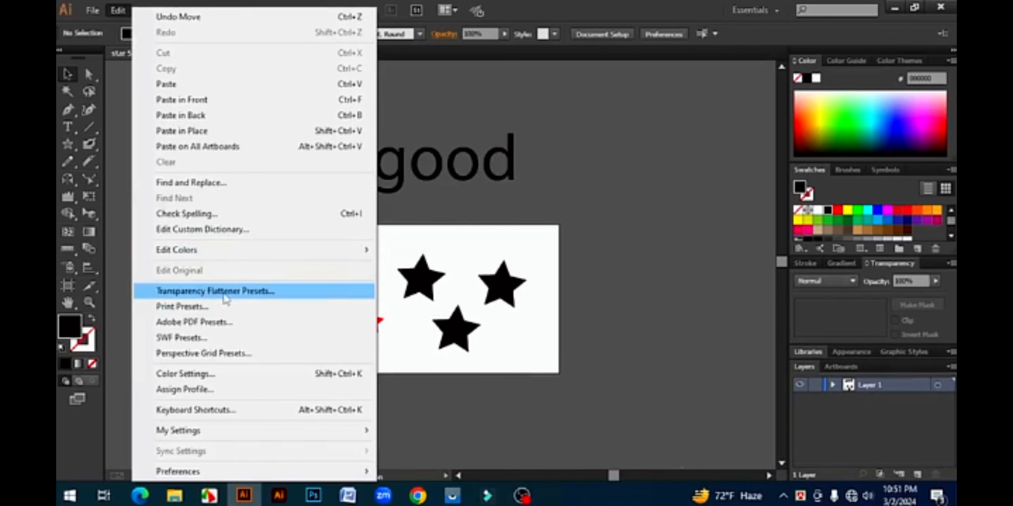
left_click(256, 297)
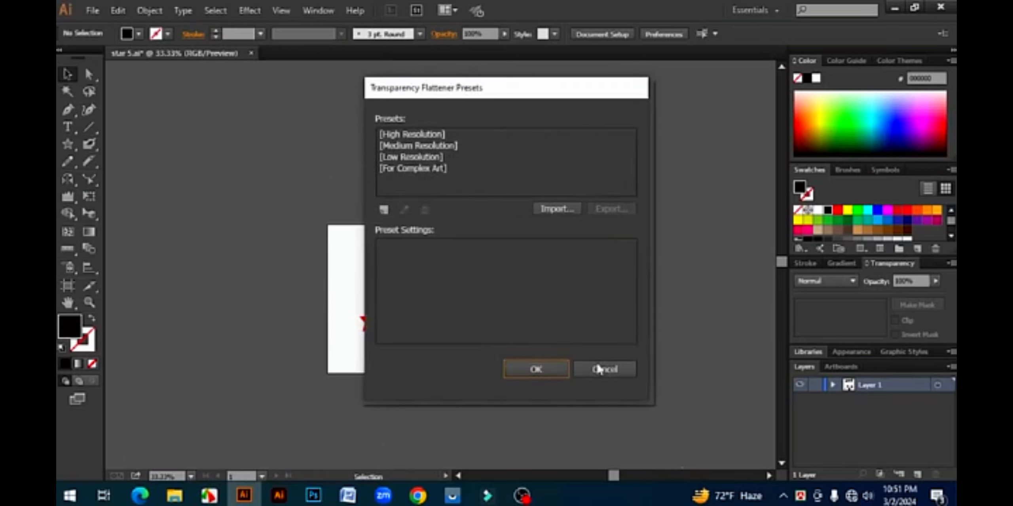
left_click(542, 373)
- View the available Print Presets and close the dialog without changing anything
left_click(118, 11)
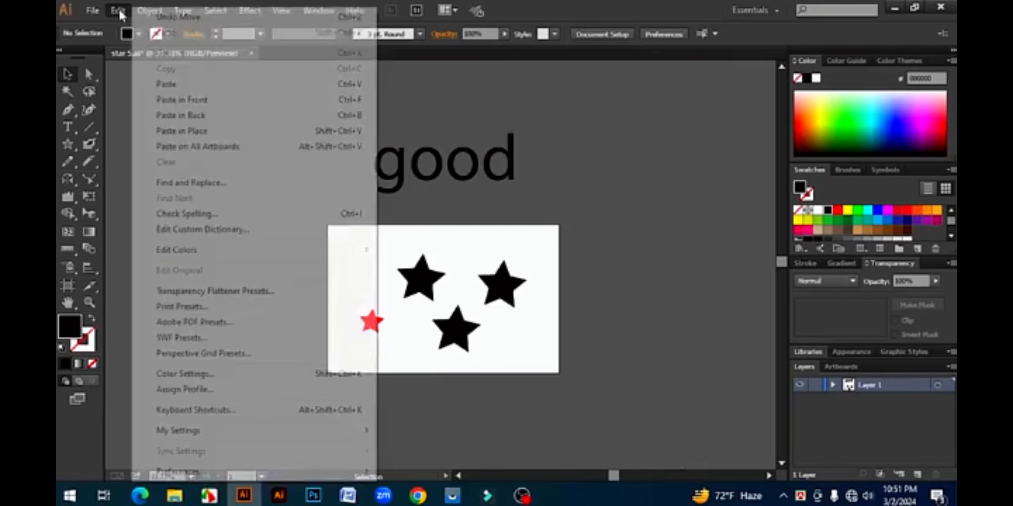
left_click(201, 311)
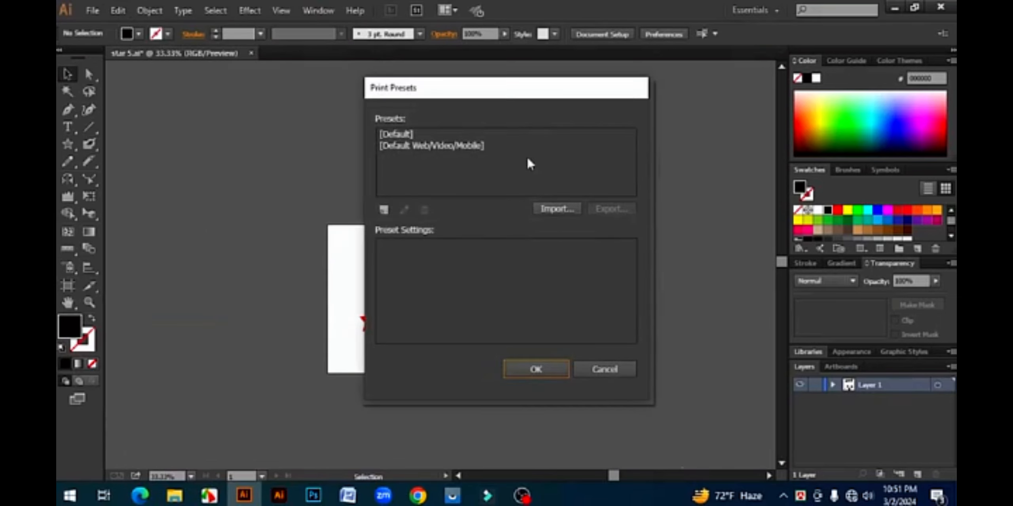
left_click(555, 370)
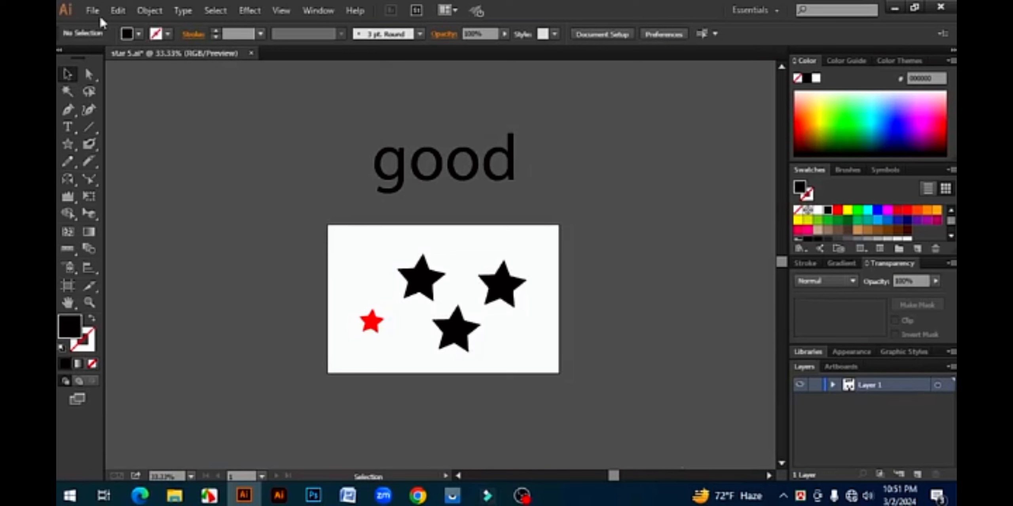
- View the Color Settings and their available presets, and close the dialog without changing anything
left_click(117, 11)
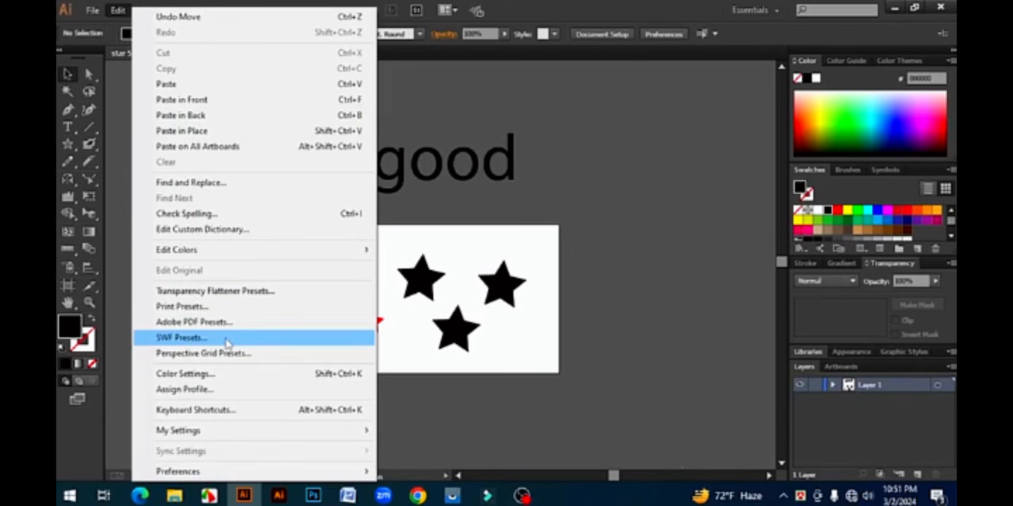
left_click(233, 381)
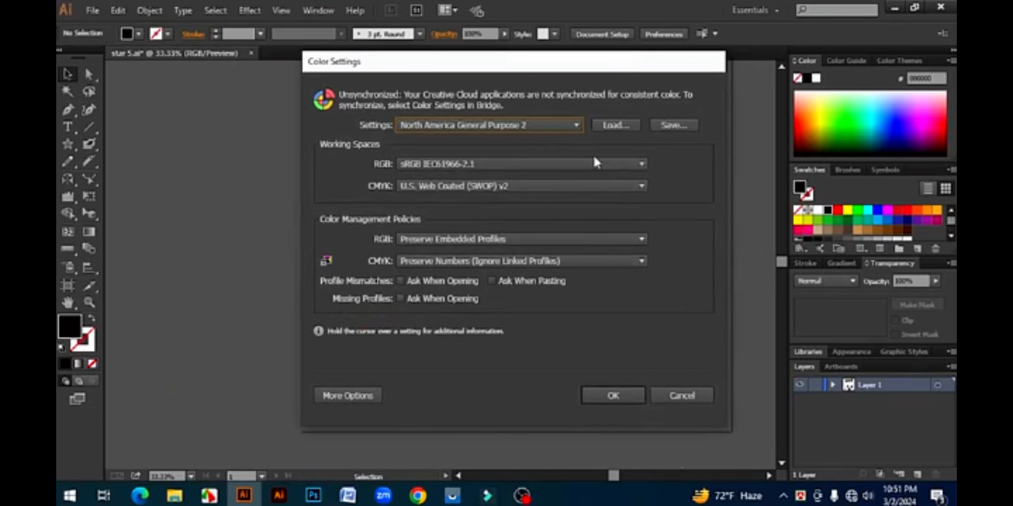
left_click(576, 125)
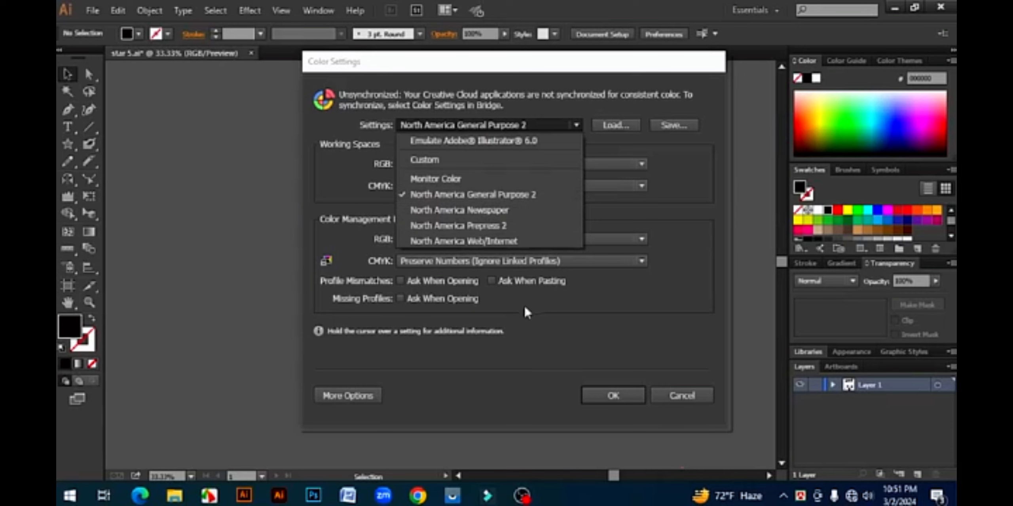
left_click(524, 375)
left_click(611, 396)
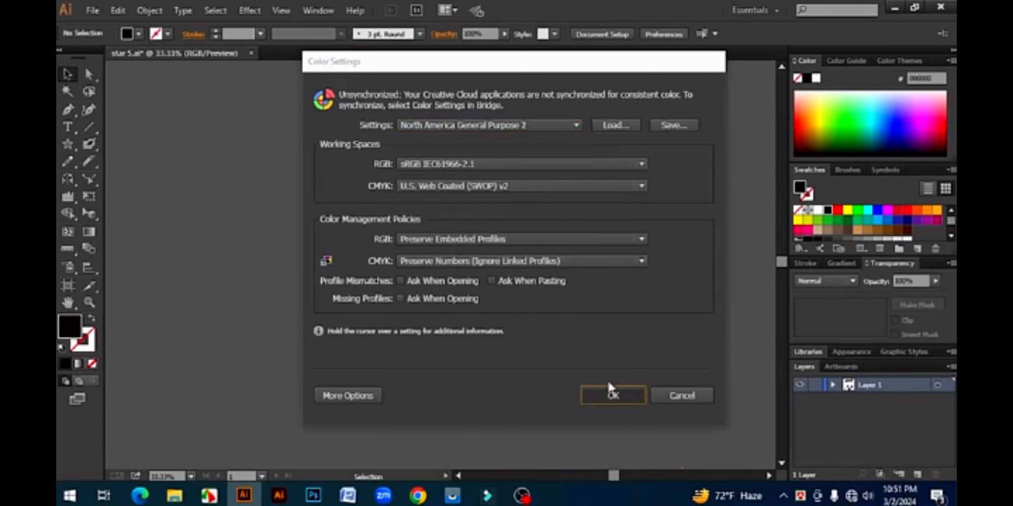
- Open the Export Settings dialog, browse to the Desktop folder, and cancel without saving a settings file
left_click(118, 11)
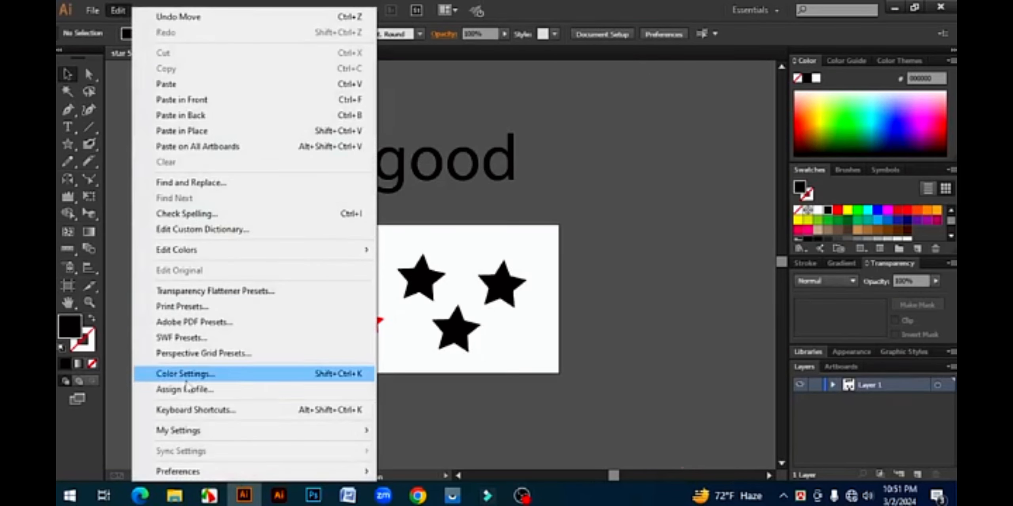
mouse_move(208, 430)
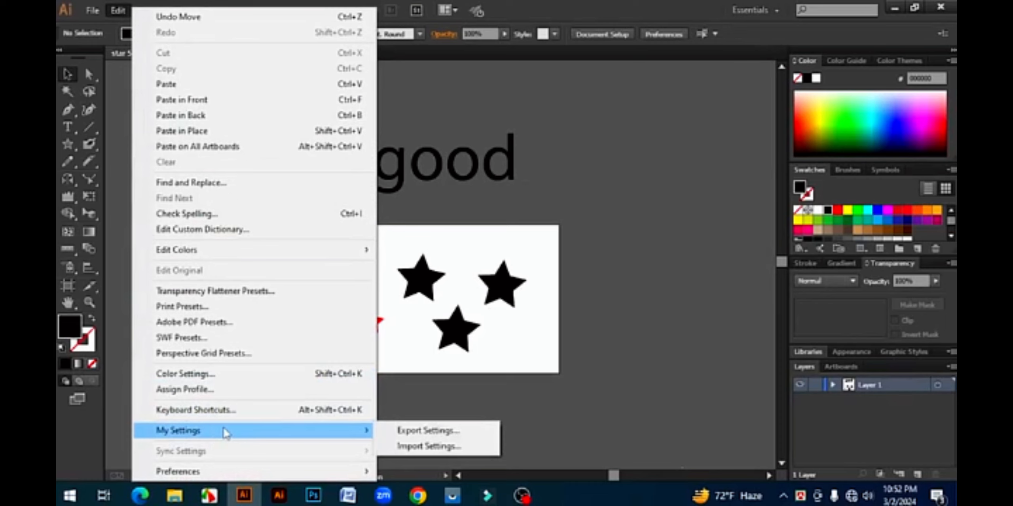
left_click(448, 435)
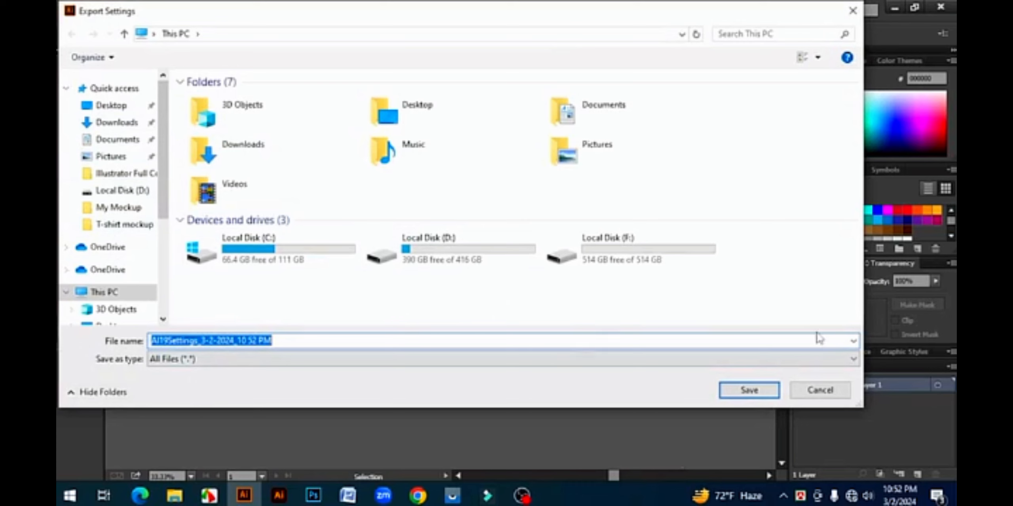
left_click(110, 105)
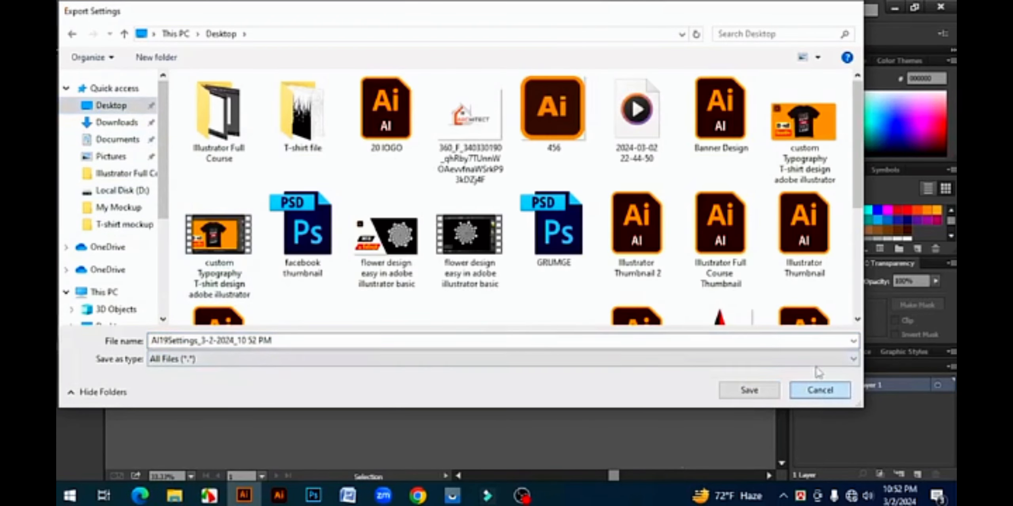
left_click(819, 391)
left_click(117, 10)
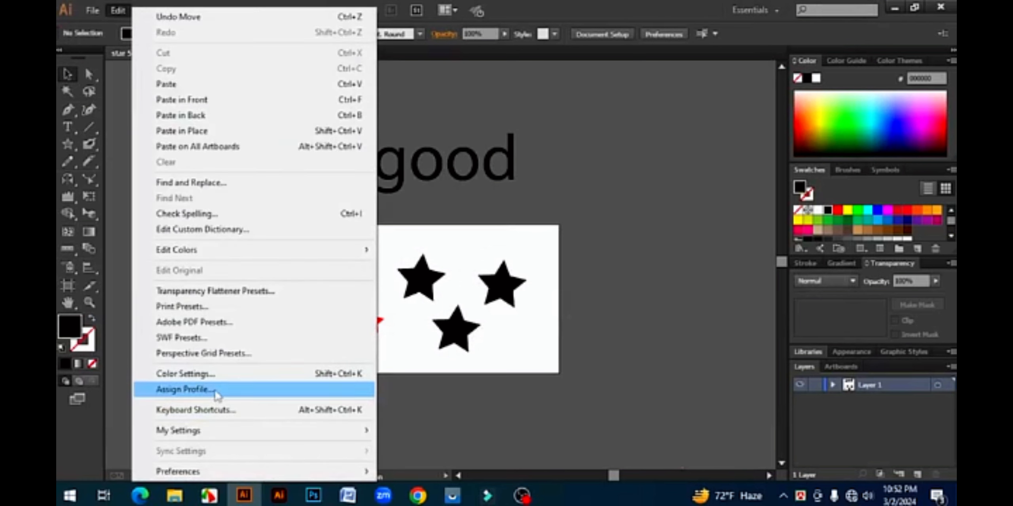
mouse_move(228, 435)
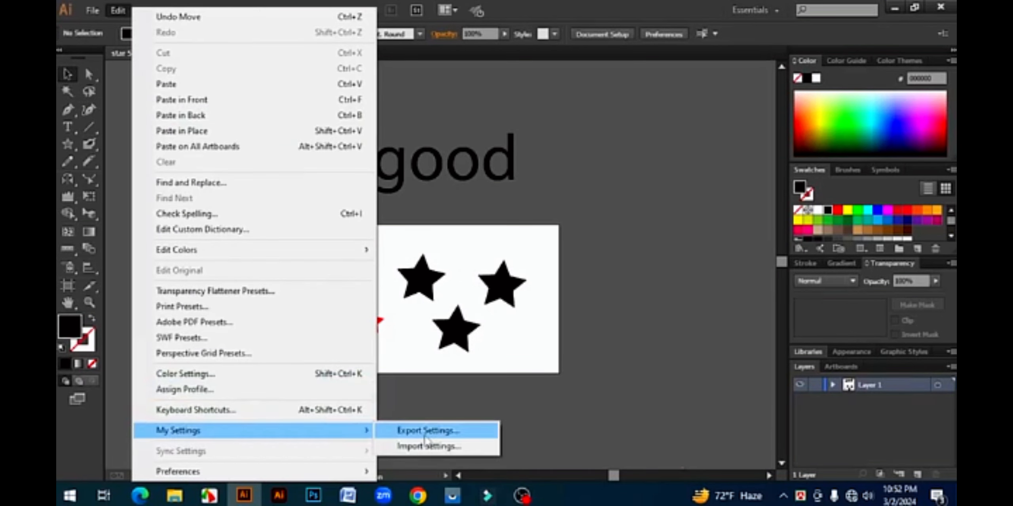
left_click(530, 243)
left_click_drag(532, 240, 383, 366)
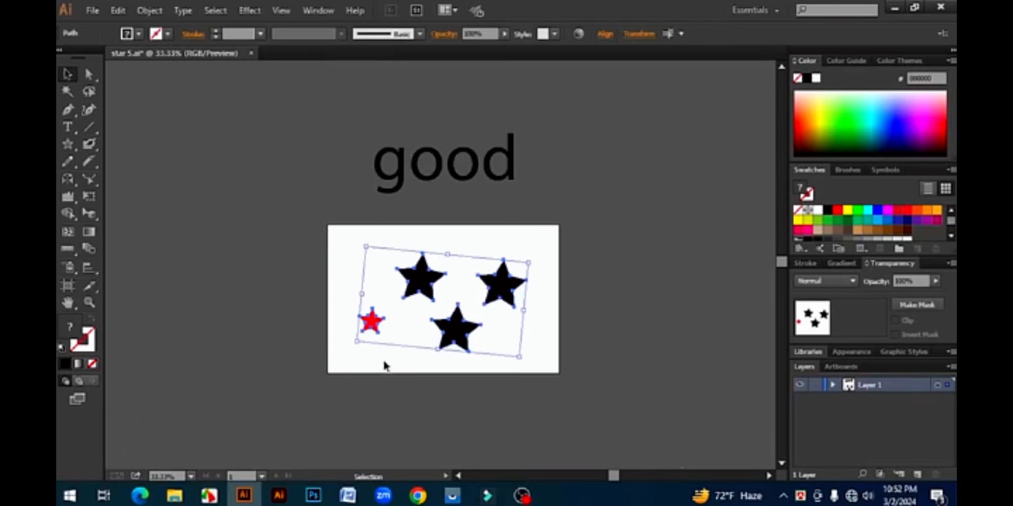
left_click(91, 11)
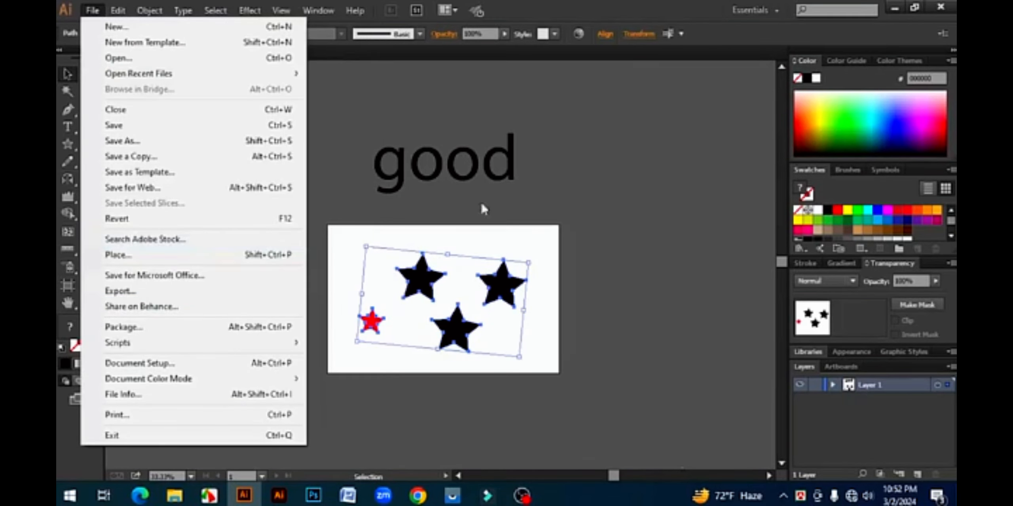
left_click(579, 251)
key("ctrl+a")
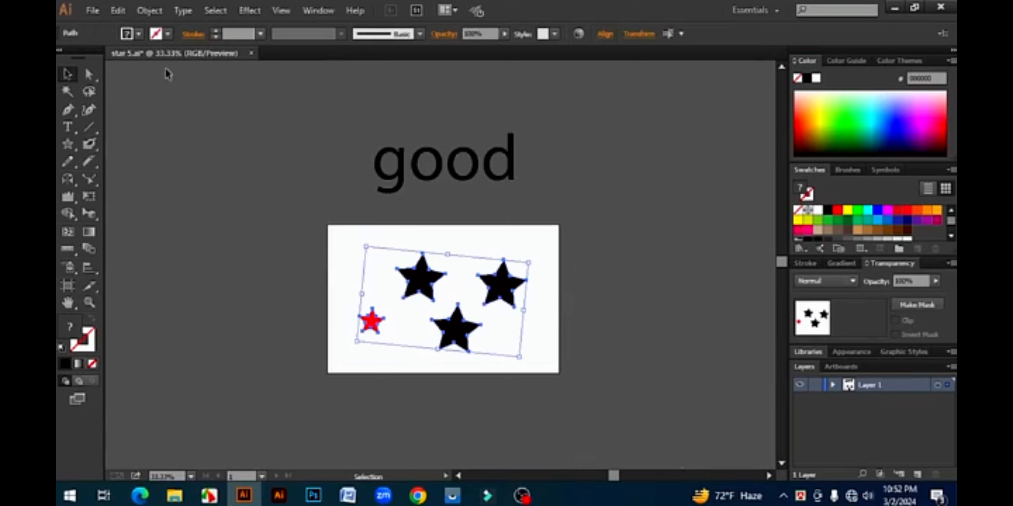
- View the General preferences and close the dialog without changing any option
left_click(118, 10)
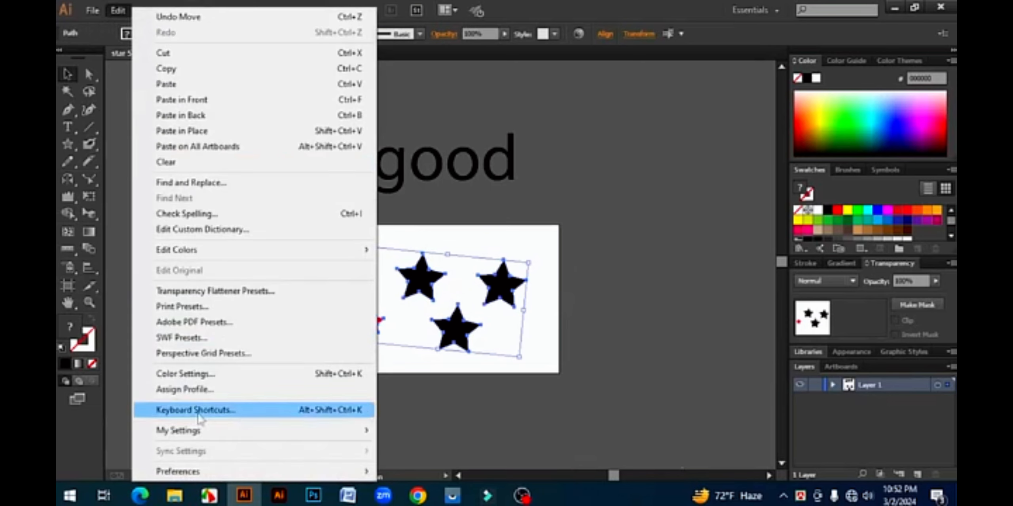
mouse_move(205, 474)
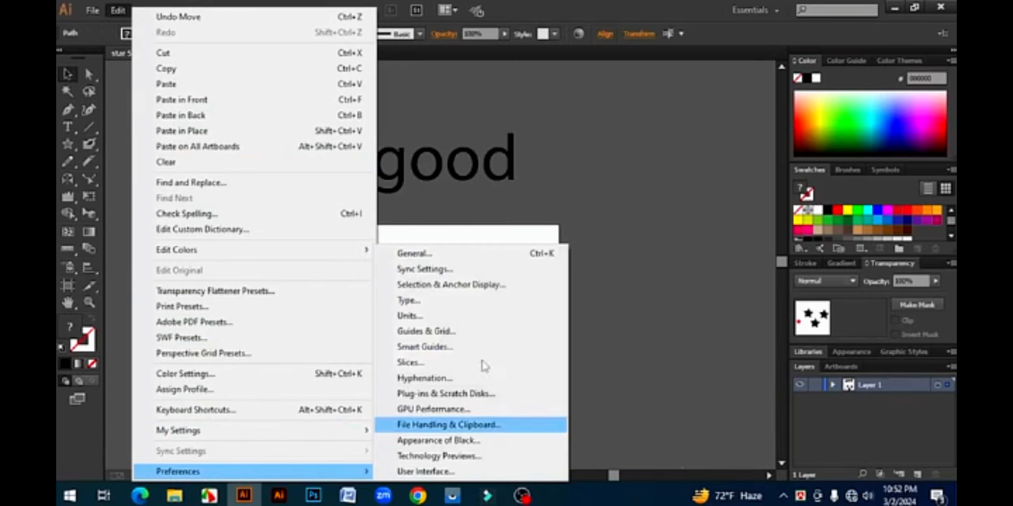
left_click(434, 262)
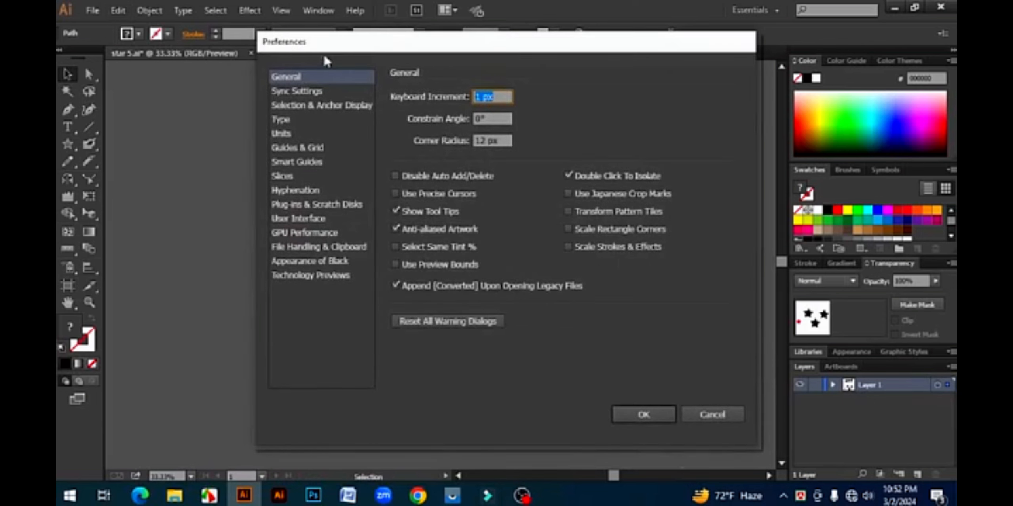
left_click(671, 418)
- Select the "good" text together with all four stars and delete them to leave the artboard empty
left_click(369, 252)
left_click_drag(487, 349, 553, 383)
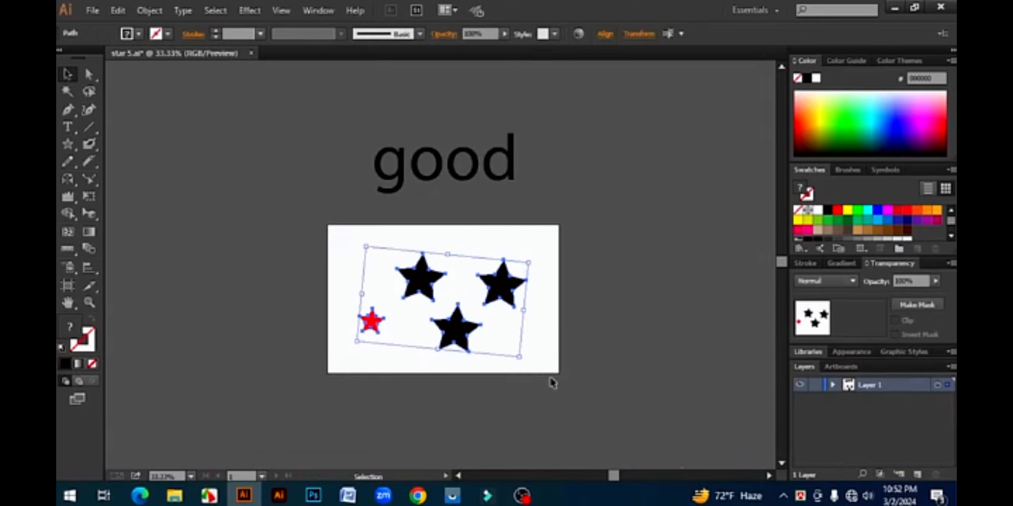
left_click(545, 265)
left_click_drag(347, 248, 548, 366)
left_click_drag(506, 298, 507, 287)
left_click(325, 114)
left_click_drag(325, 114, 593, 380)
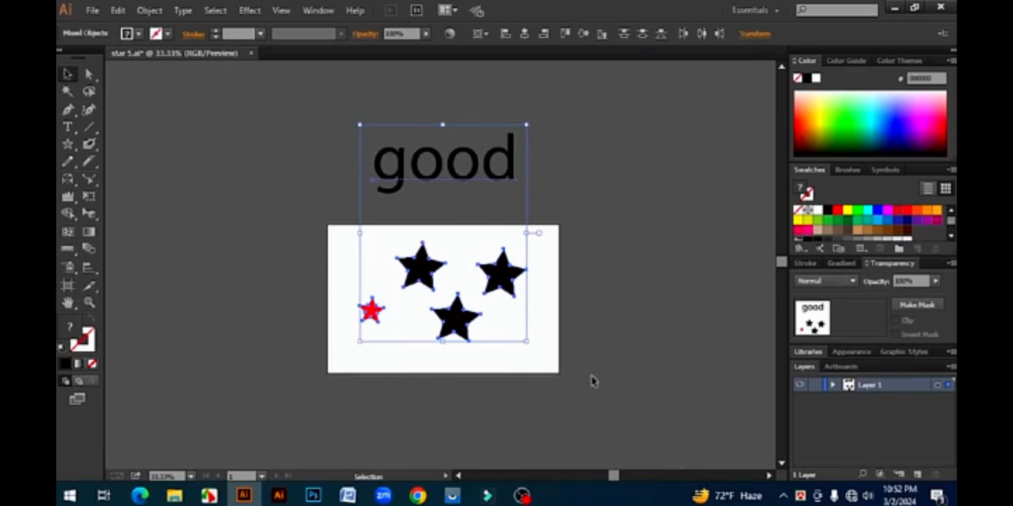
left_click_drag(527, 342, 477, 277)
left_click_drag(459, 199, 459, 147)
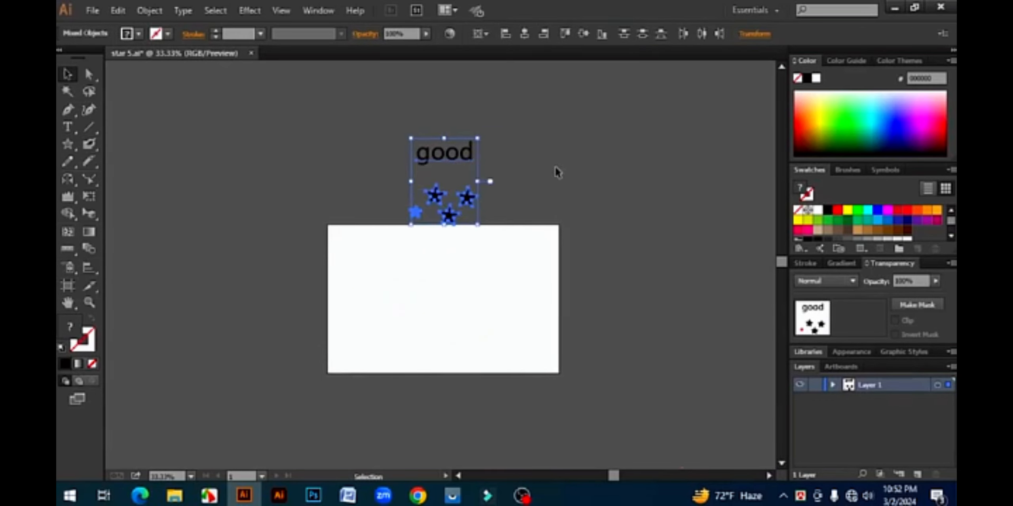
key("Delete")
- Draw a black rectangle without a stroke in the middle of the artboard
left_click(436, 308, "ctrl")
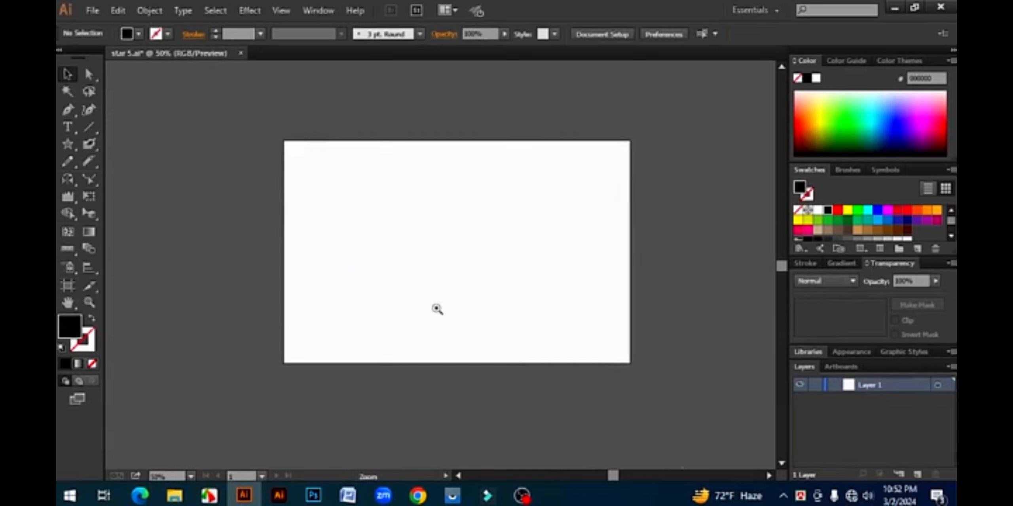
left_click(447, 231, "ctrl")
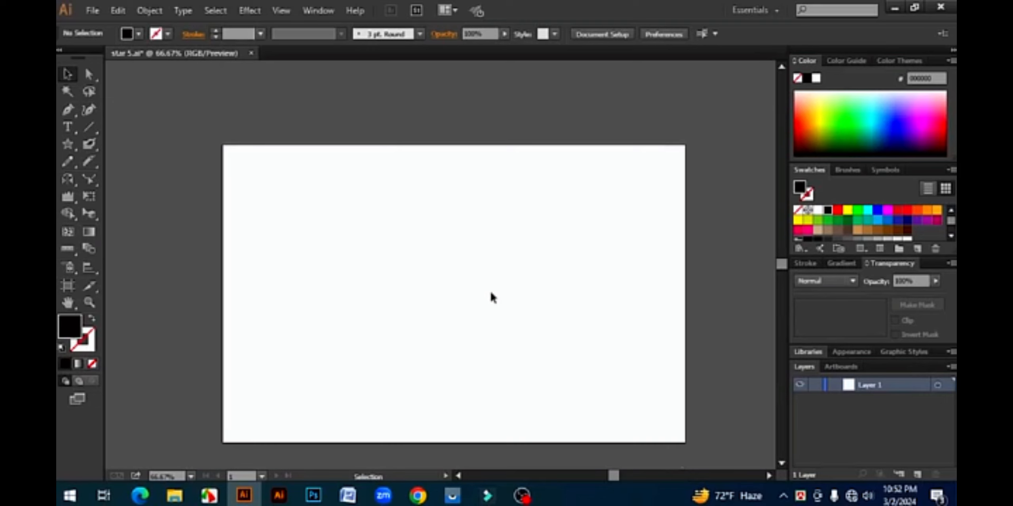
left_click(151, 14)
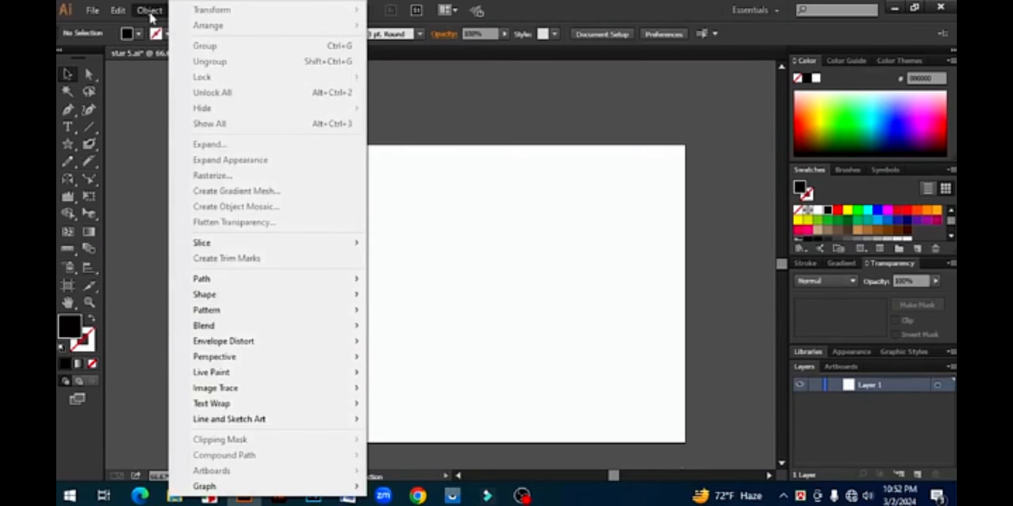
left_click(478, 269)
left_click_drag(63, 139, 106, 144)
left_click_drag(374, 240, 537, 354)
left_click(68, 74)
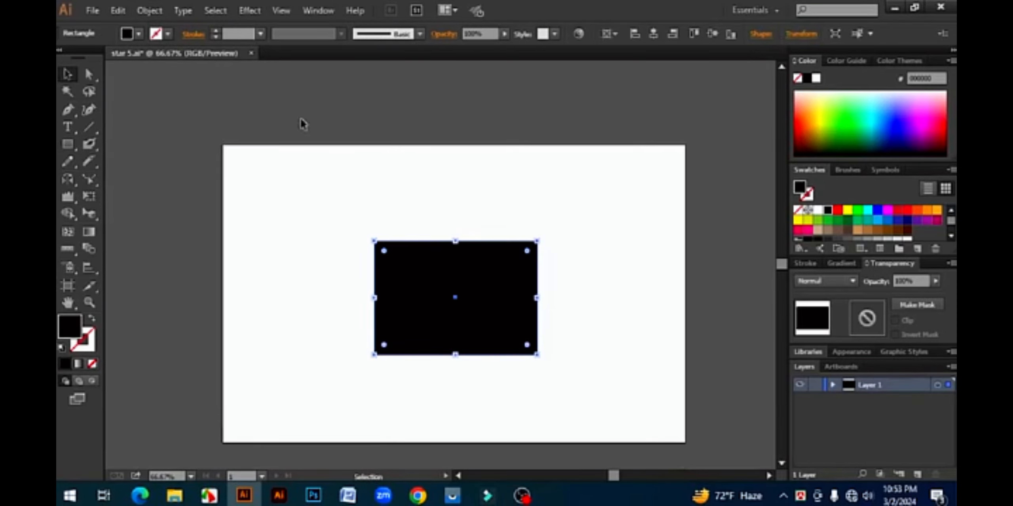
- Apply Transform Again to the black rectangle and move it back down to just above the artboard's center
left_click(623, 267)
left_click(482, 283)
left_click(152, 14)
mouse_move(249, 16)
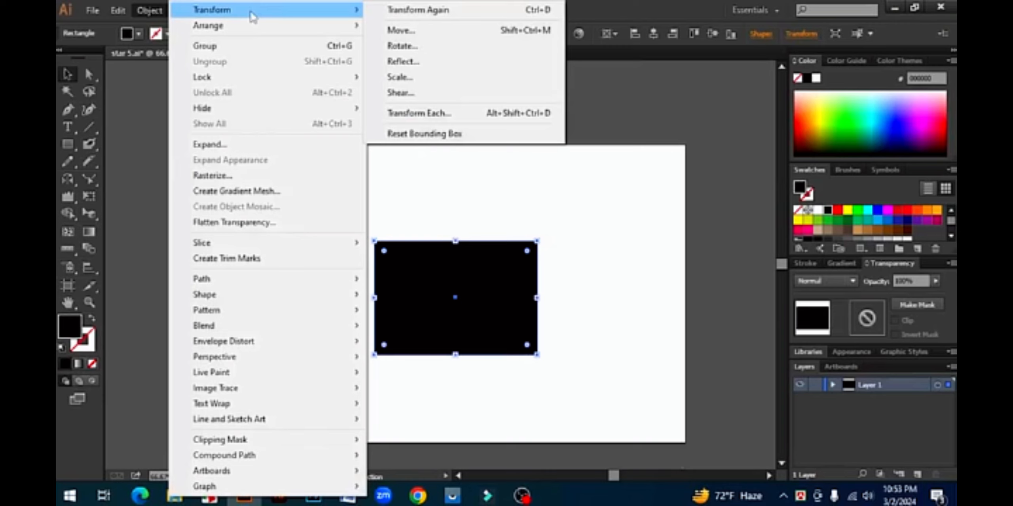
left_click(466, 16)
left_click_drag(489, 179, 498, 250)
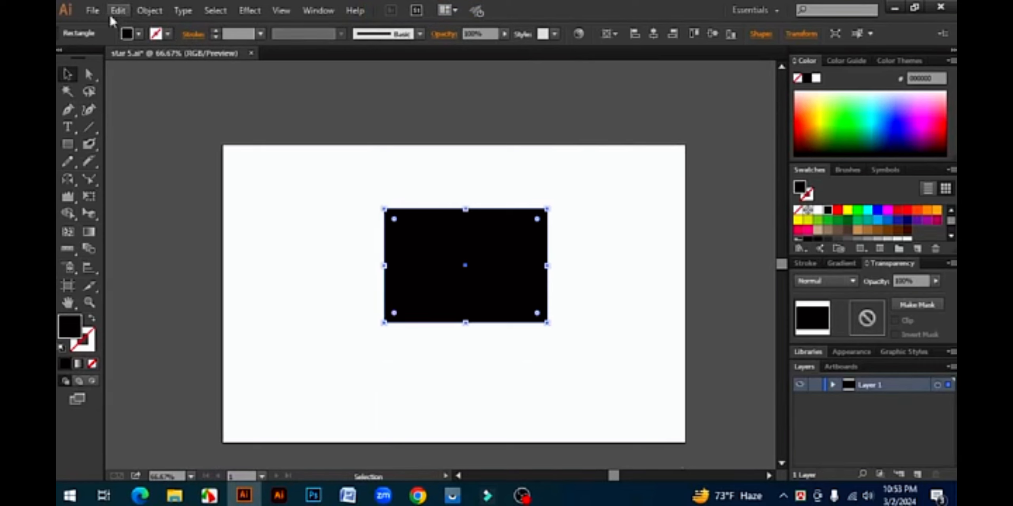
left_click(151, 11)
mouse_move(219, 29)
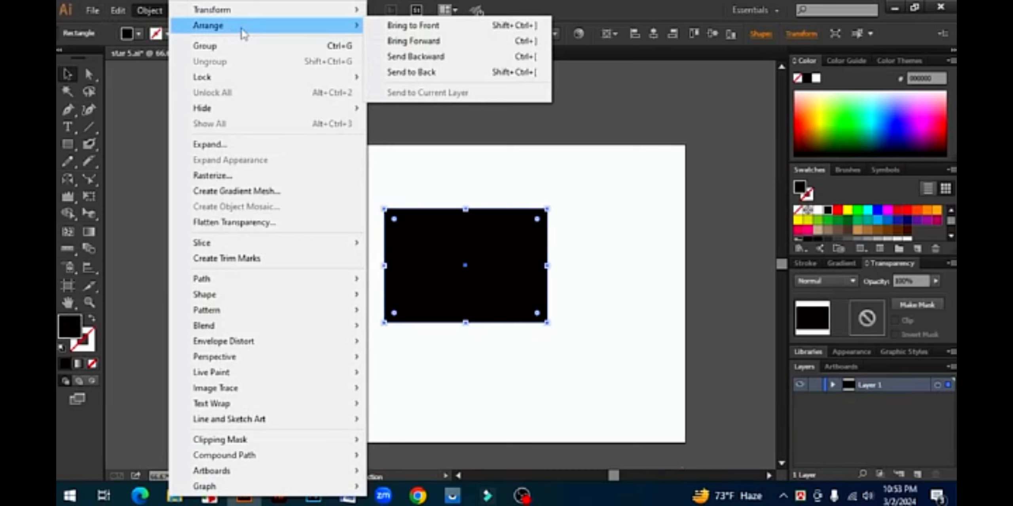
left_click(610, 224)
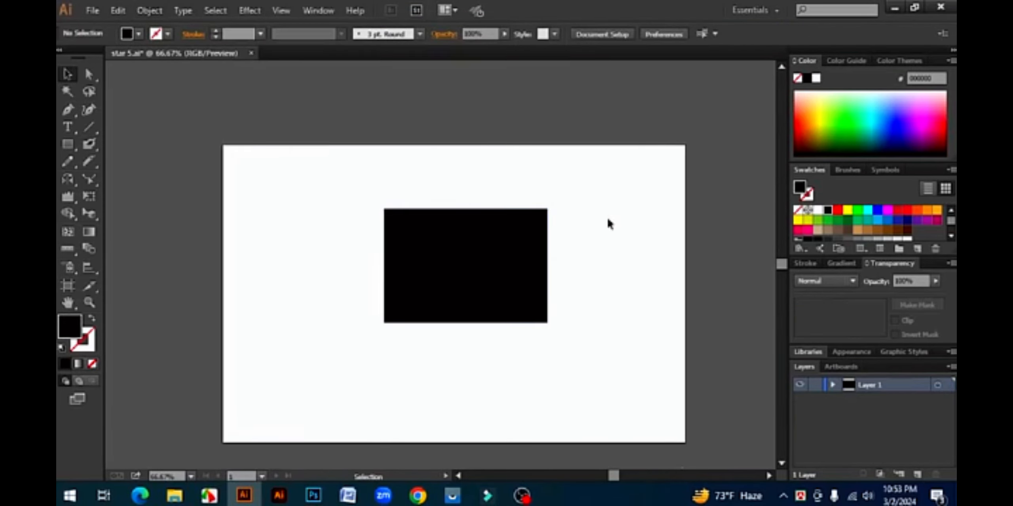
- Place a copy of the black rectangle in front, scaled to about half size around its center and filled red (FF0000)
left_click(509, 278)
key("a")
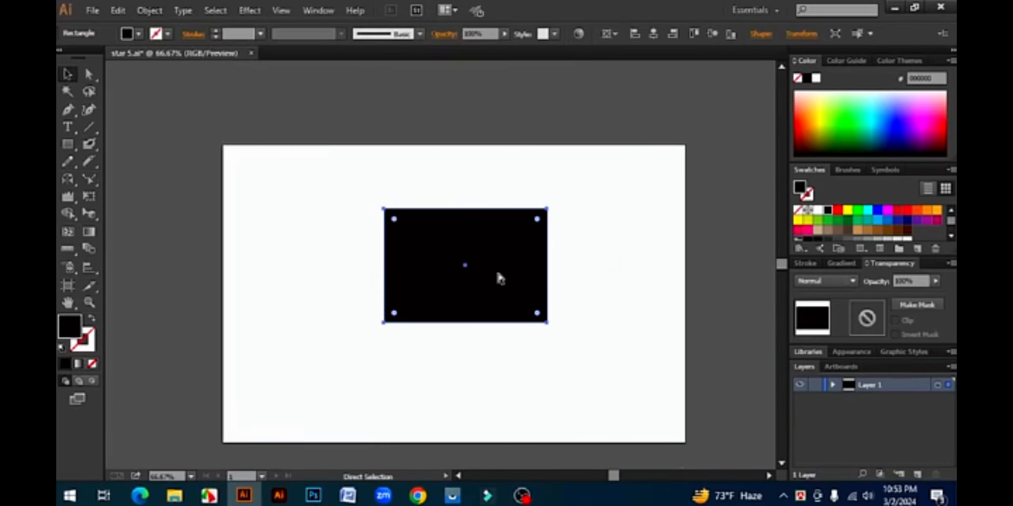
key("v")
left_click_drag(546, 321, 519, 293)
left_click(838, 210)
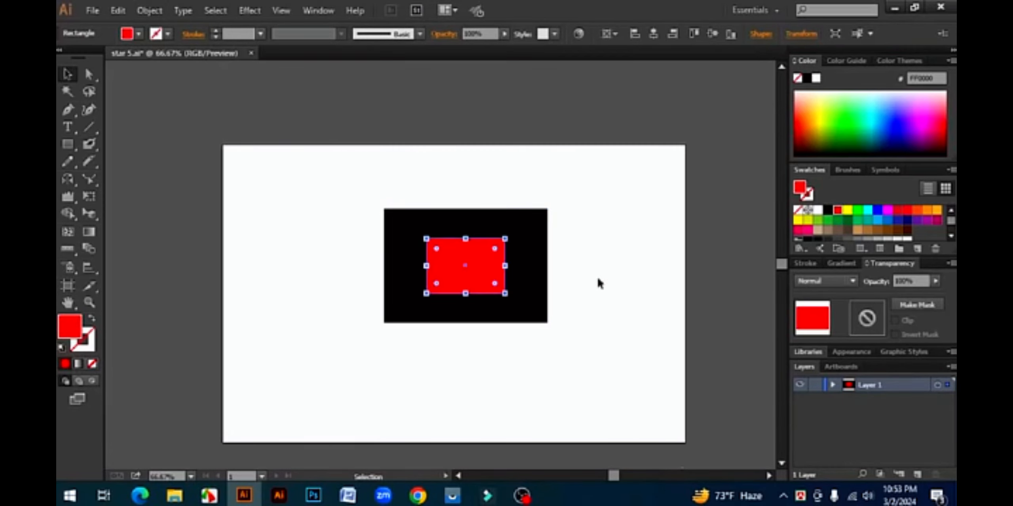
left_click(598, 283)
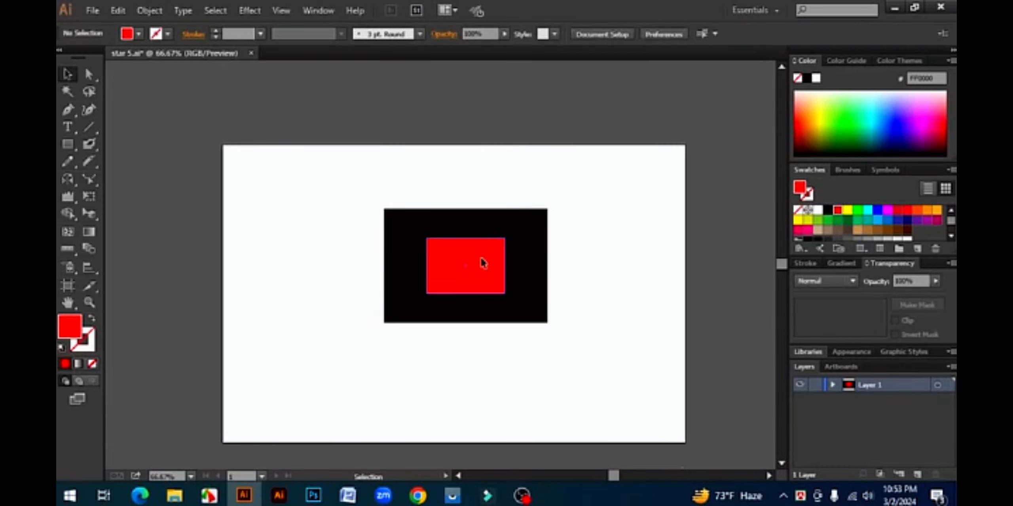
- Send the small red rectangle to the back, behind the black rectangle, and clear the selection
left_click(468, 260)
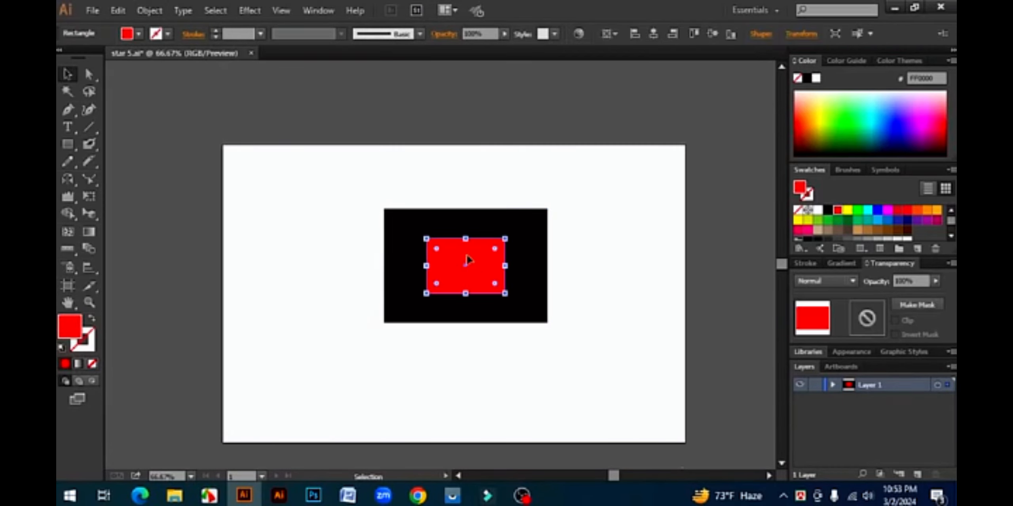
left_click(160, 12)
mouse_move(255, 31)
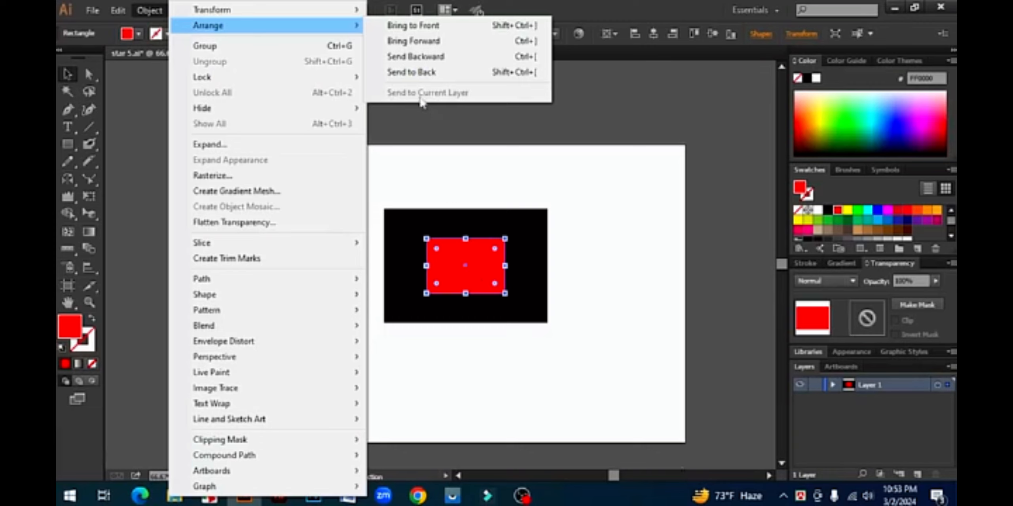
left_click(414, 75)
left_click(637, 320)
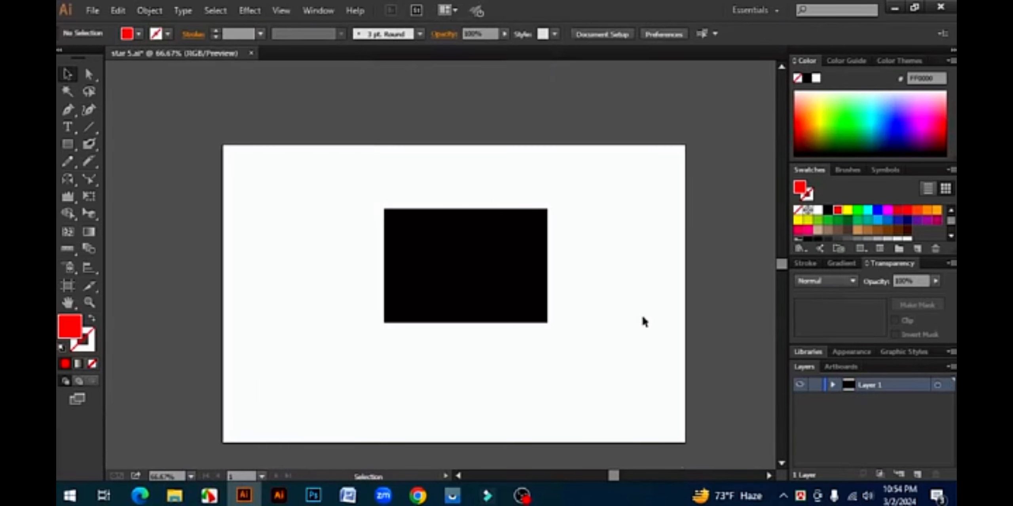
- Send the black rectangle to the back, behind the small red rectangle, and clear the selection
left_click(512, 276)
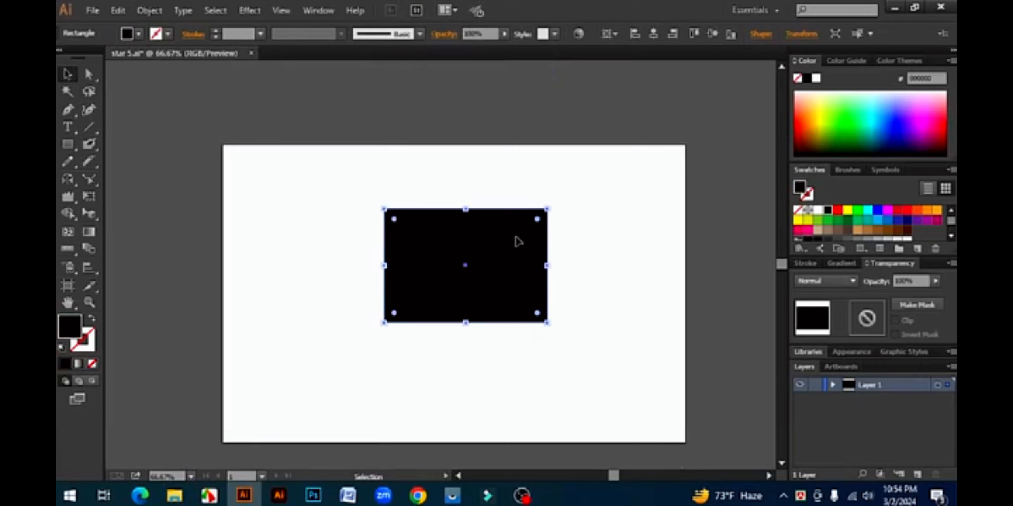
left_click(150, 11)
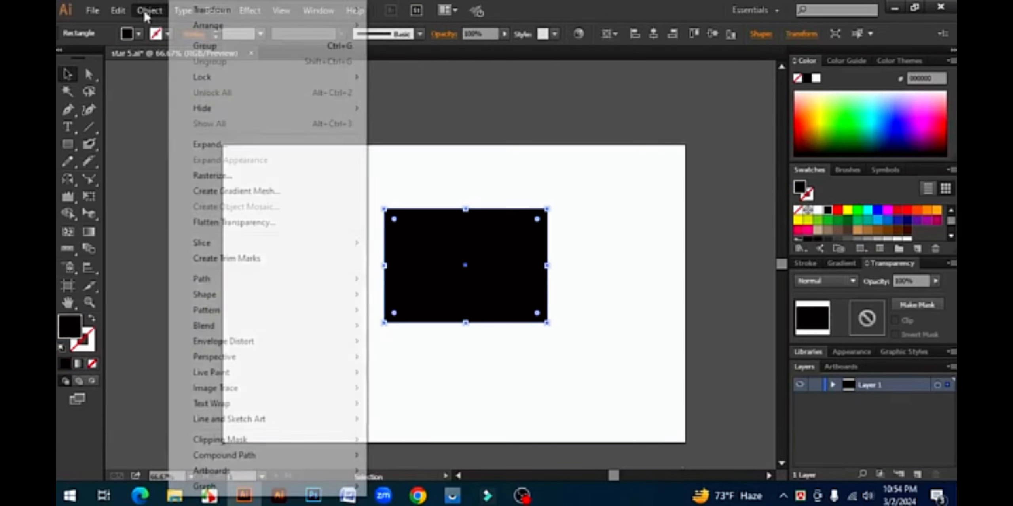
mouse_move(254, 27)
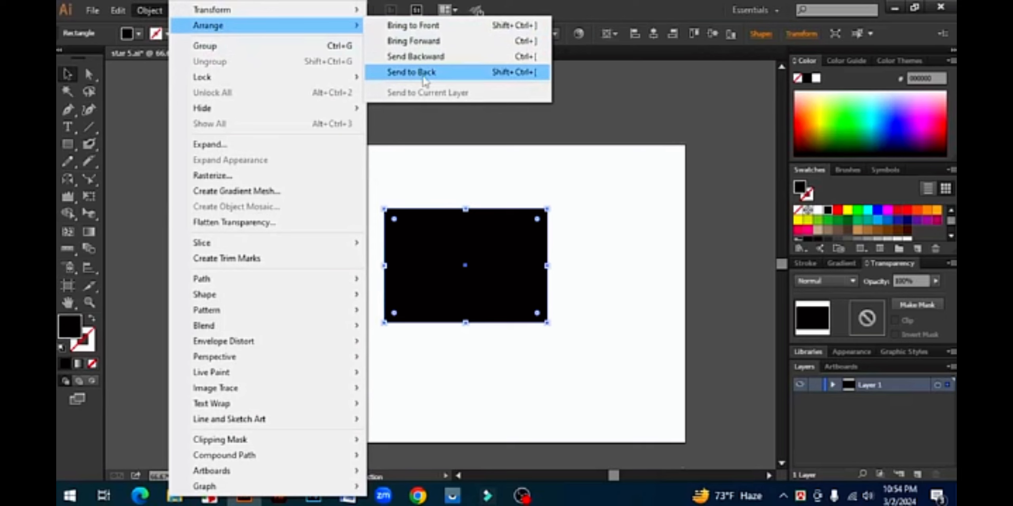
left_click(421, 80)
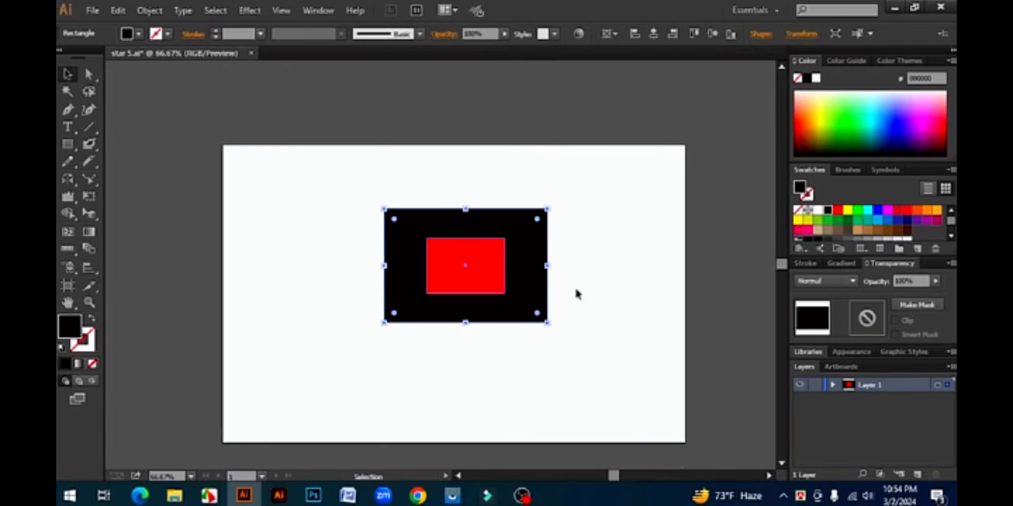
left_click(598, 280)
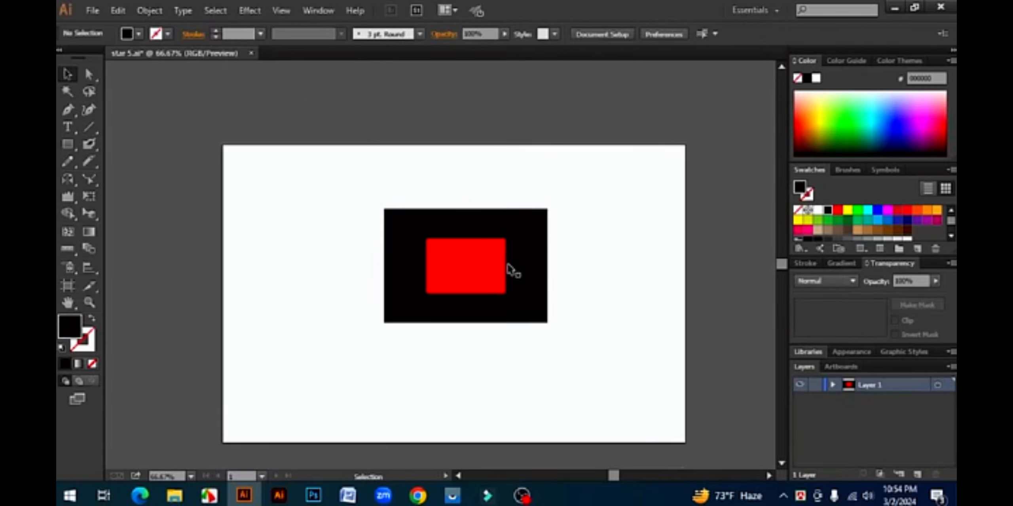
- Place a copy of the red rectangle in front, scaled to just over half size around its center and filled yellow (FFFF00)
left_click(490, 253)
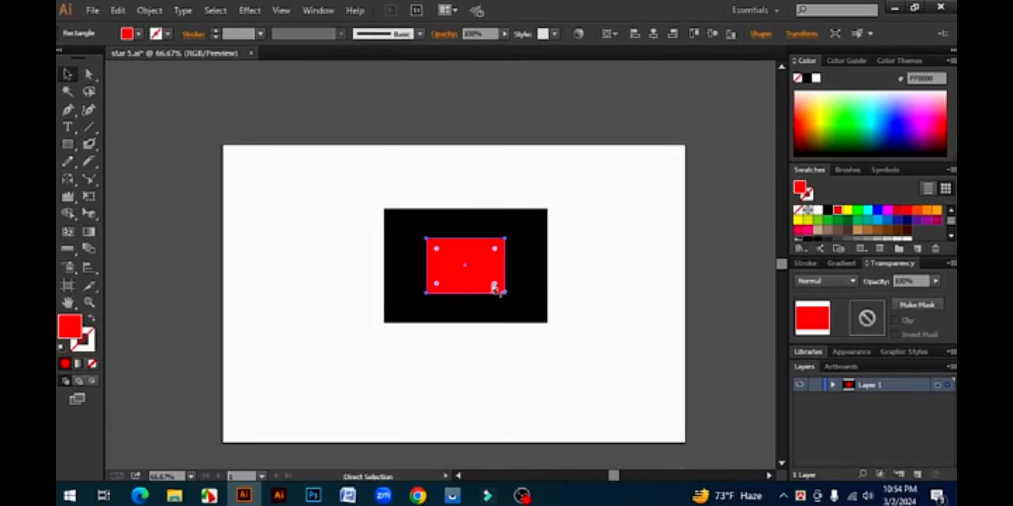
left_click(503, 291, "shift")
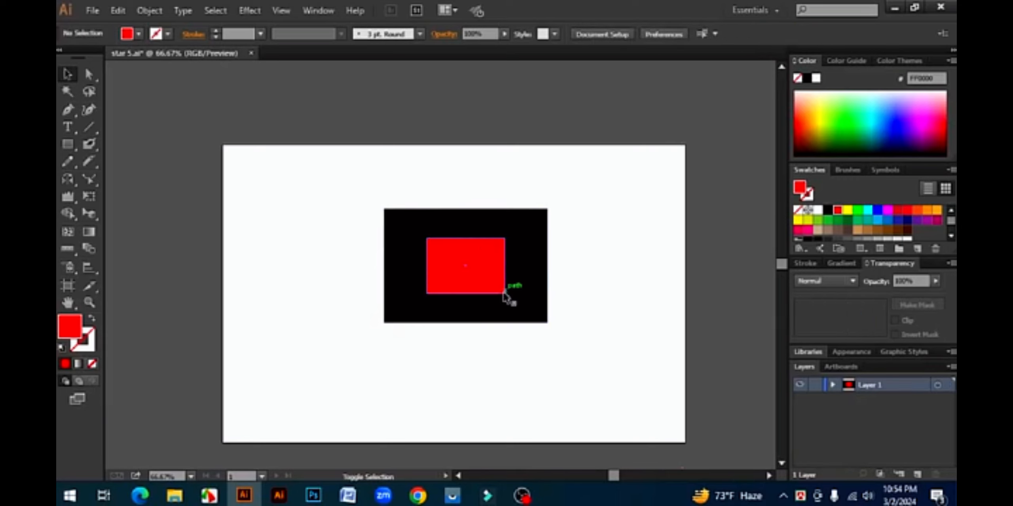
left_click(500, 292)
left_click_drag(503, 294, 490, 283)
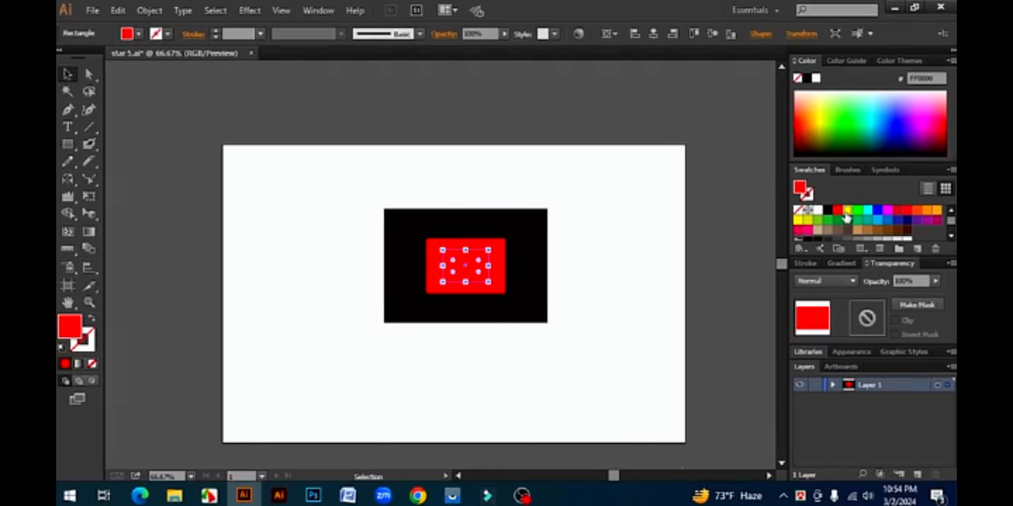
left_click(847, 210)
left_click(579, 293)
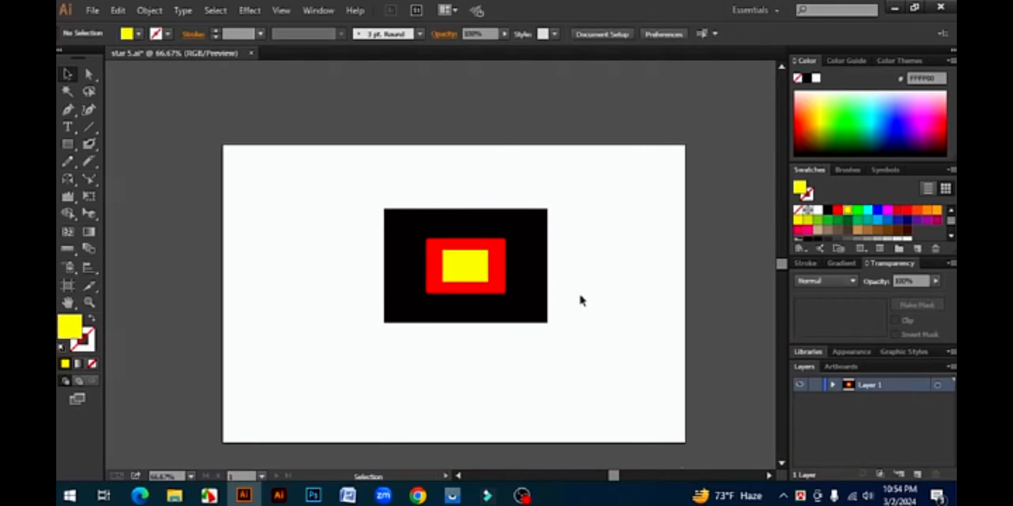
- Send the yellow rectangle one level backward, behind the red rectangle, and clear the selection
left_click(474, 269)
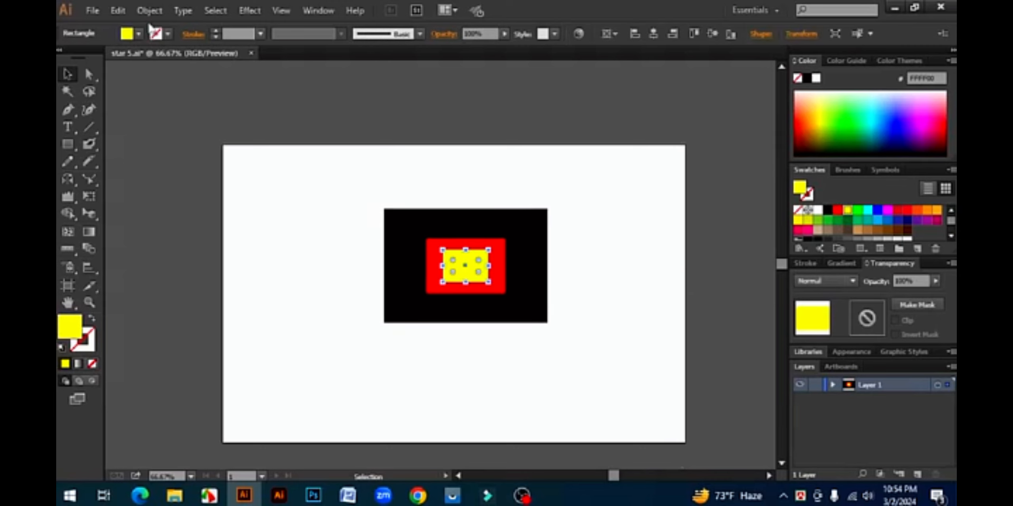
left_click(150, 10)
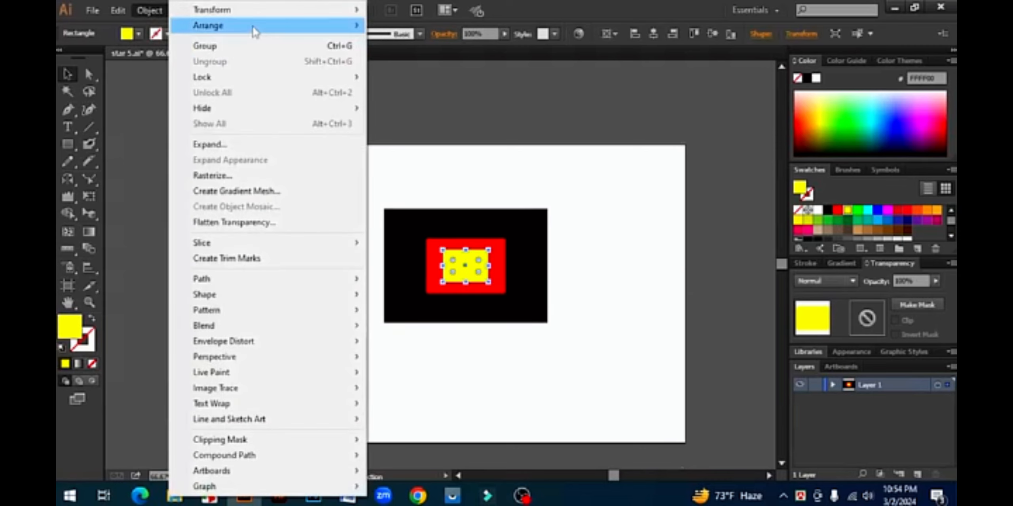
mouse_move(252, 26)
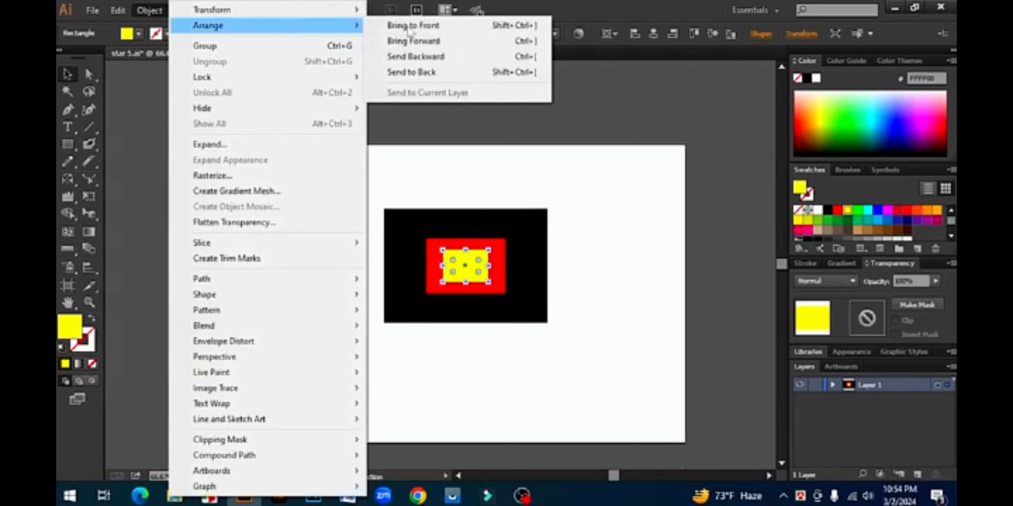
left_click(442, 63)
left_click(596, 261)
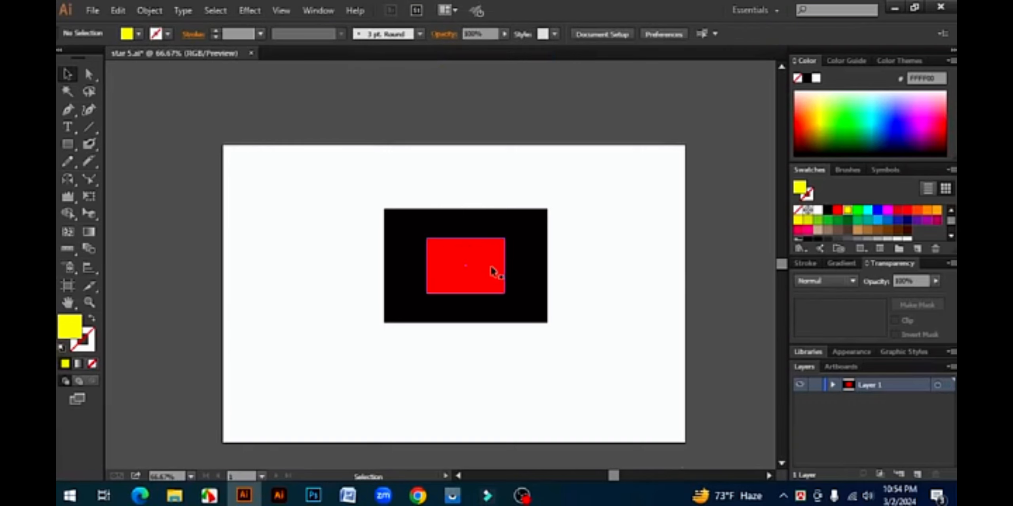
- Apply Bring Forward to the red rectangle in its original position and clear the selection
left_click_drag(494, 251, 494, 271)
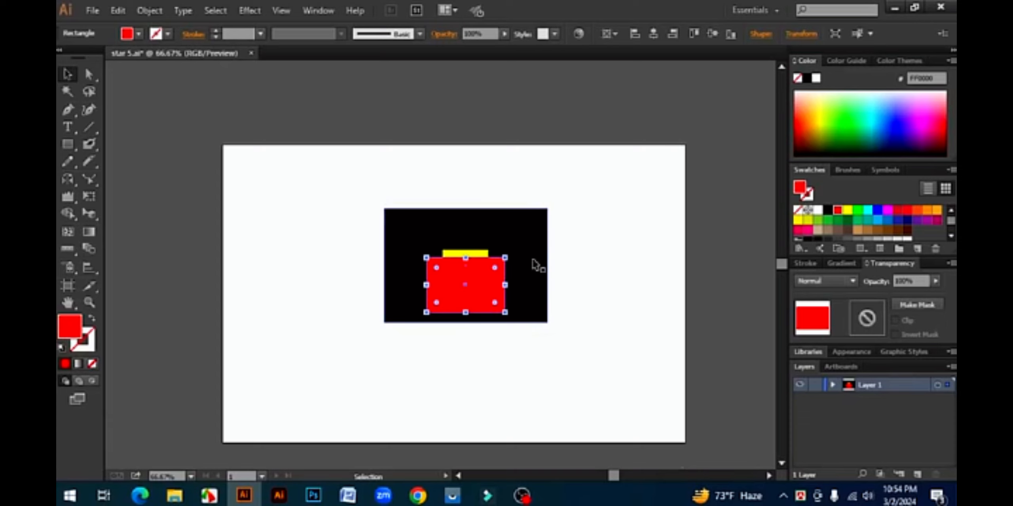
key("ctrl+z")
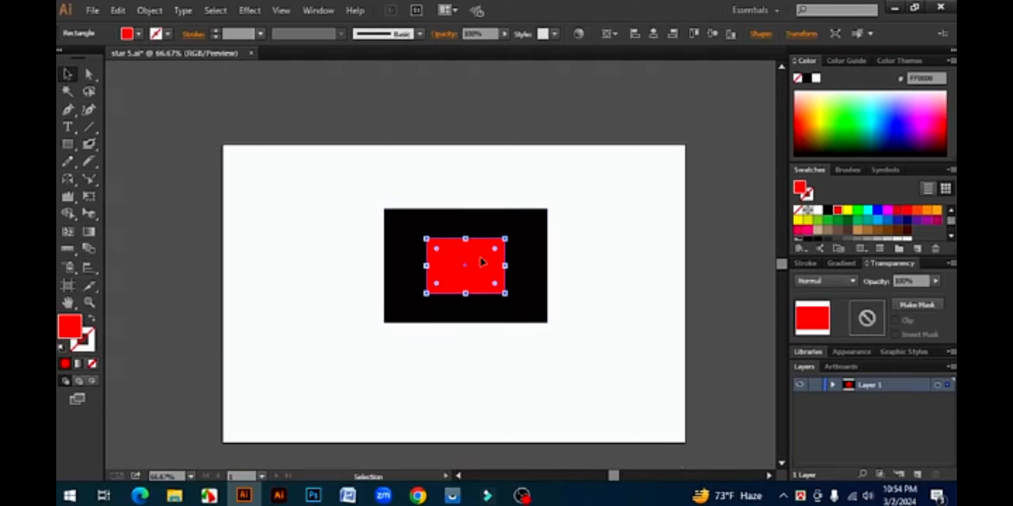
left_click(149, 10)
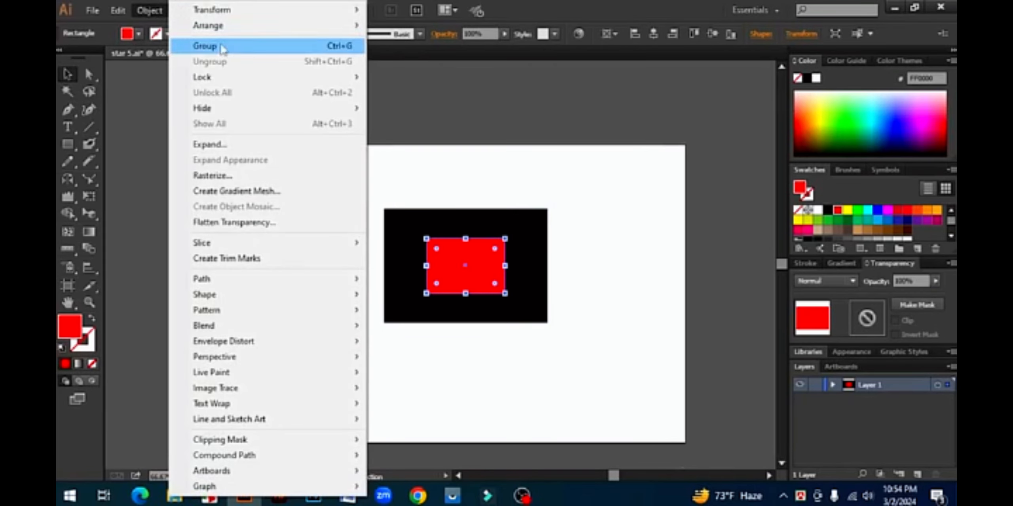
mouse_move(242, 26)
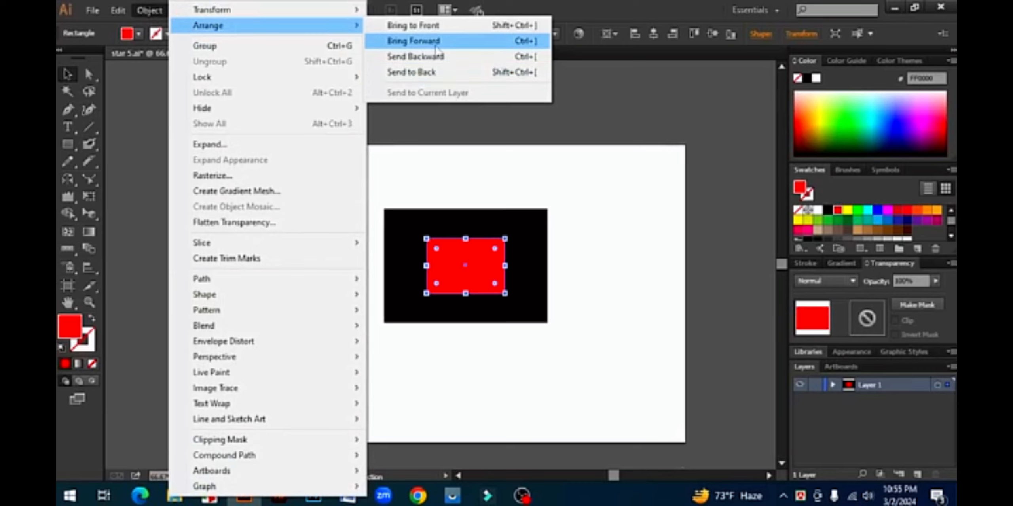
left_click(448, 44)
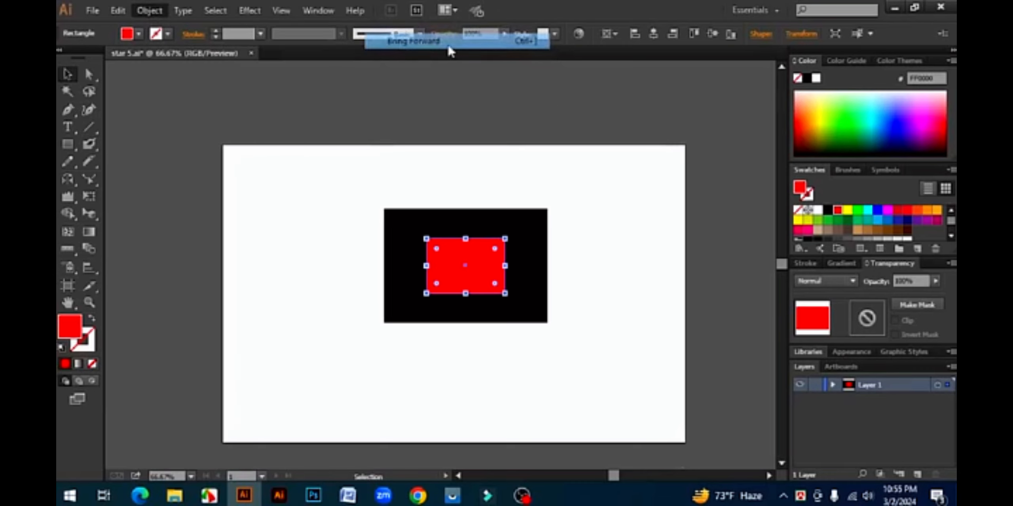
left_click(536, 343)
- Move the red rectangle down to the black rectangle's lower edge and bring the yellow rectangle forward, above the red one
left_click(479, 264)
left_click_drag(490, 256, 490, 284)
left_click(479, 257)
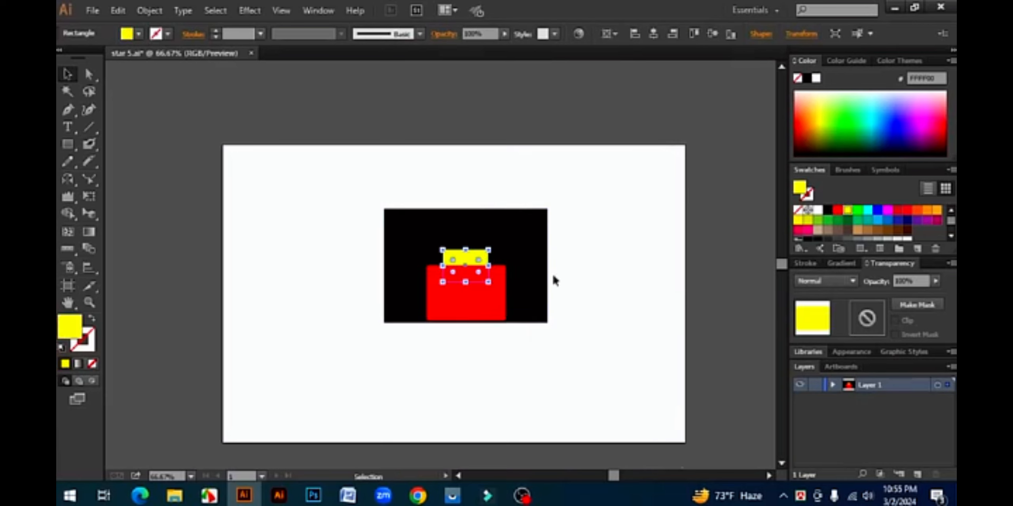
left_click(149, 11)
mouse_move(237, 25)
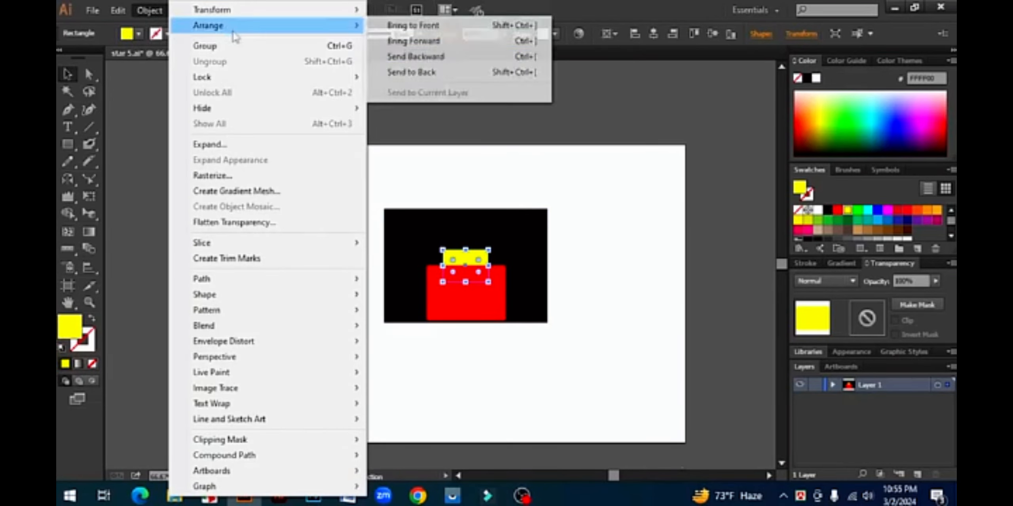
left_click(457, 43)
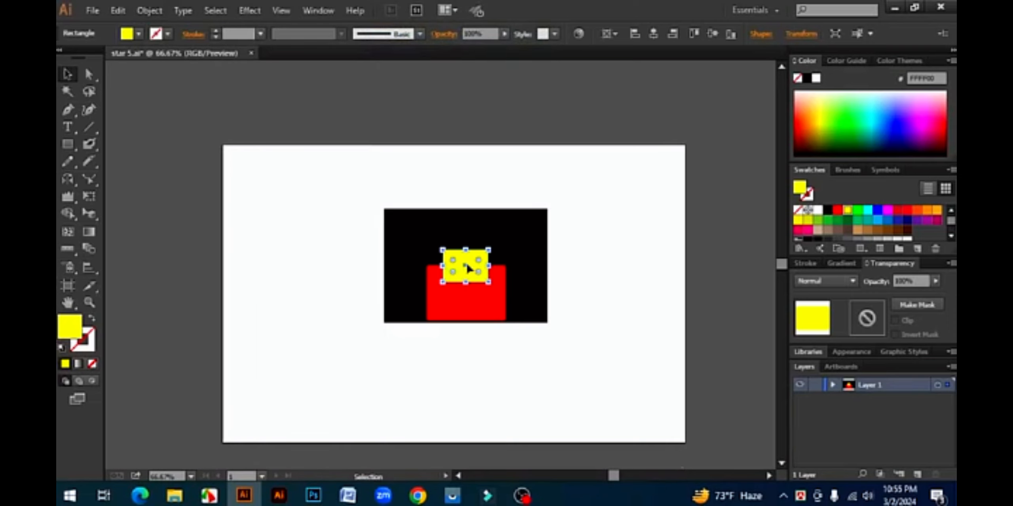
left_click(604, 272)
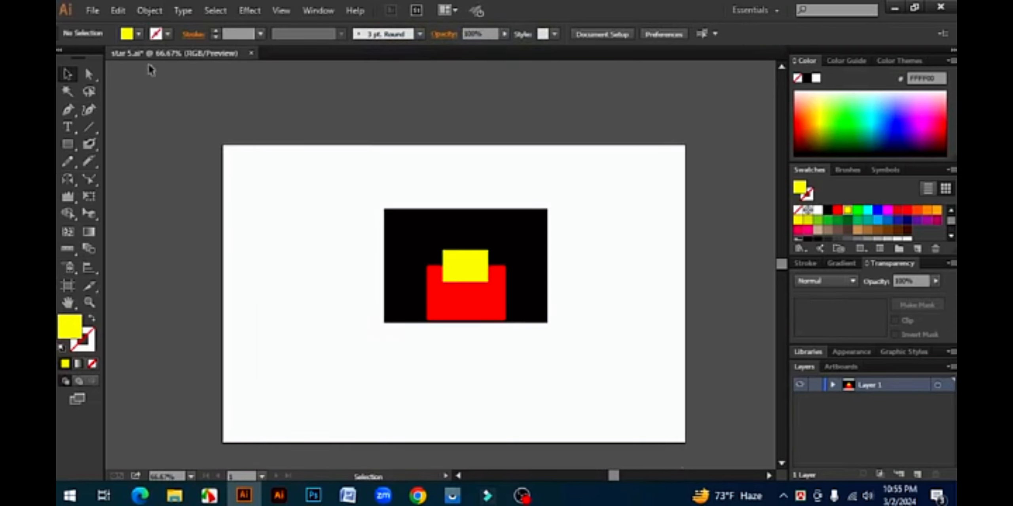
left_click(450, 261)
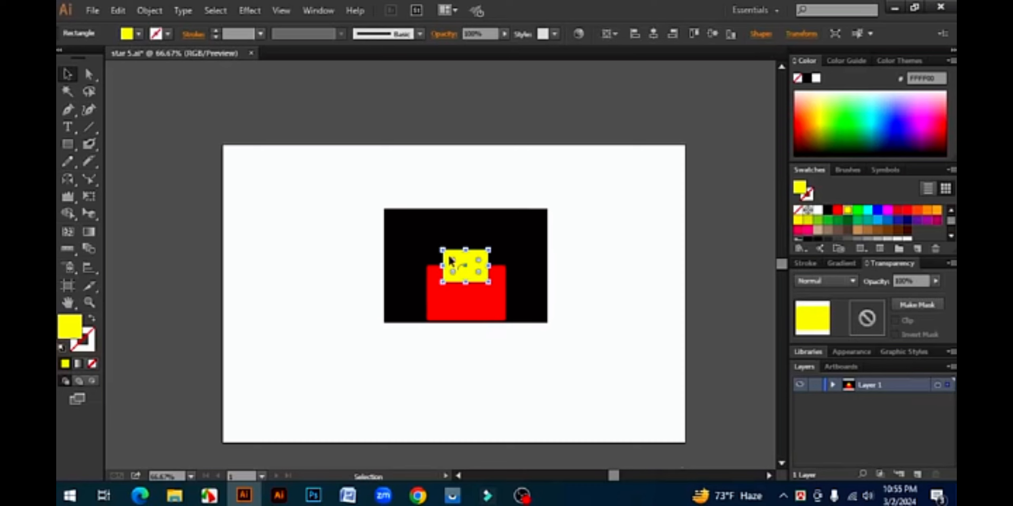
left_click(146, 10)
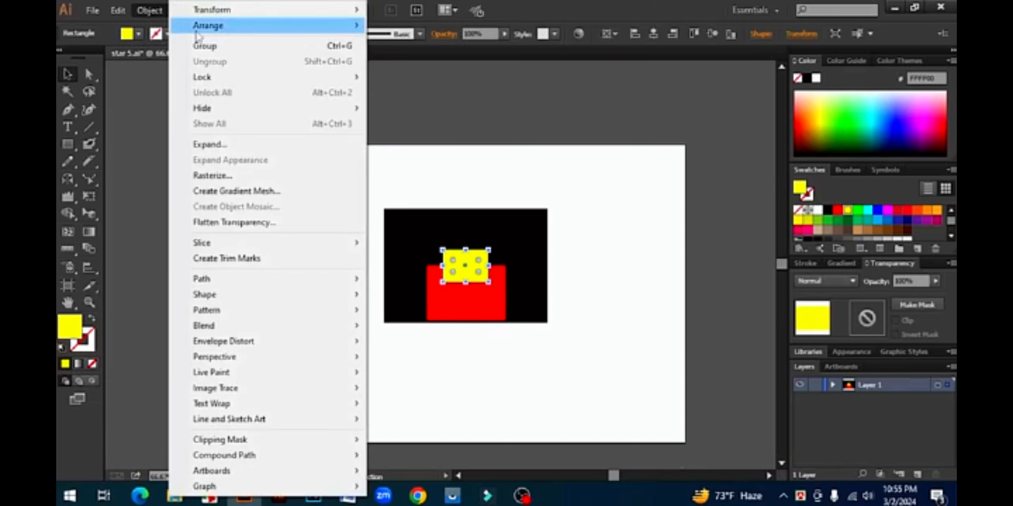
mouse_move(240, 28)
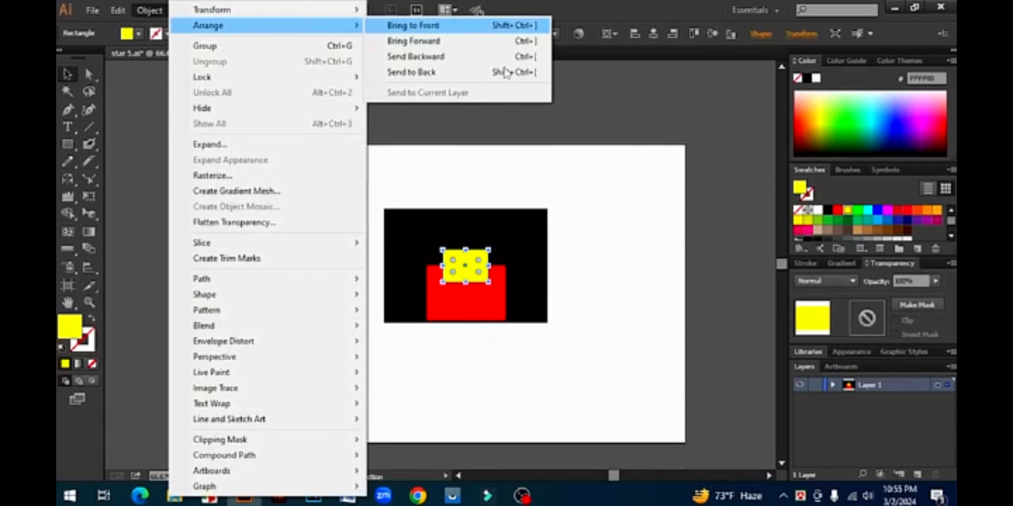
left_click(593, 218)
- Bring the black rectangle to the front, above the yellow and red rectangles
left_click(531, 221)
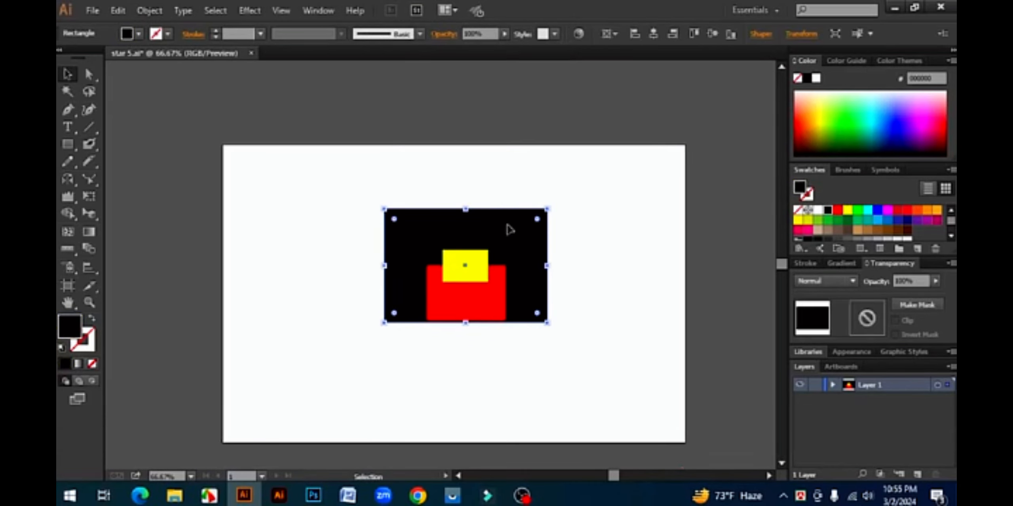
left_click(149, 12)
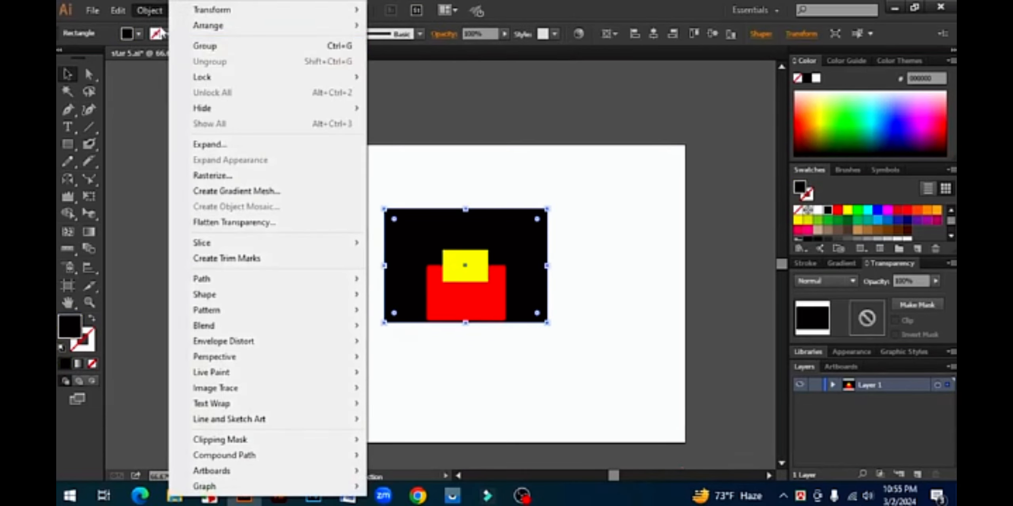
mouse_move(247, 26)
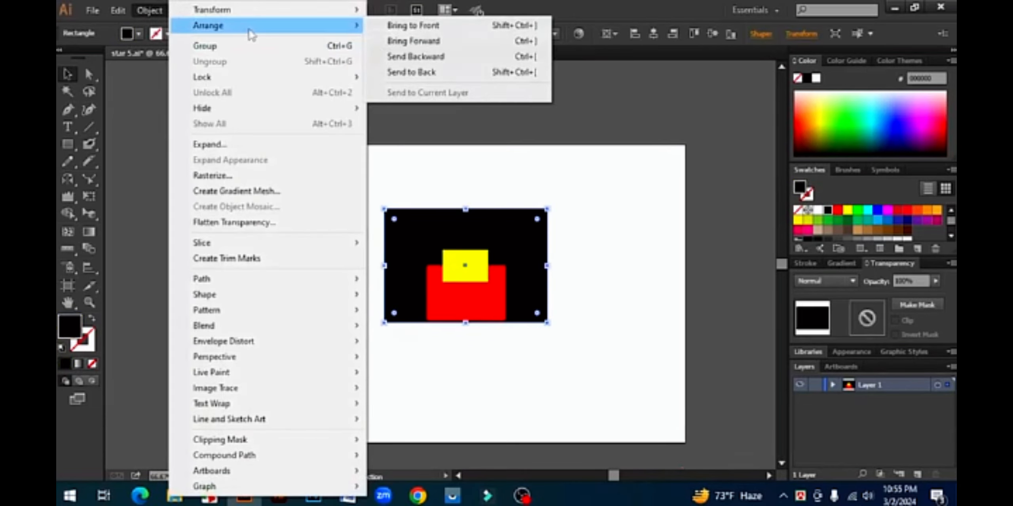
left_click(425, 28)
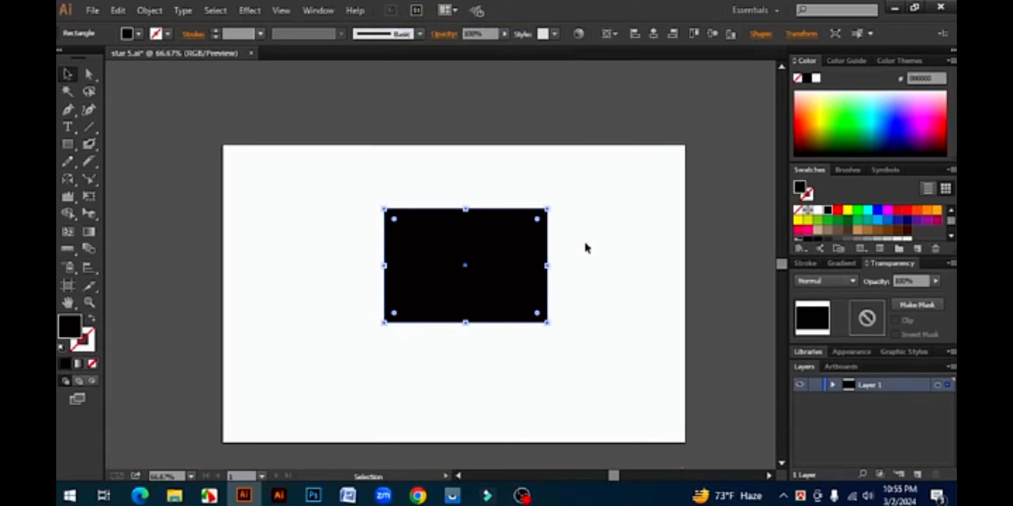
- Move the black rectangle down to uncover the red and yellow ones, and shift all three rectangles up together
left_click_drag(487, 237, 506, 343)
left_click(485, 303)
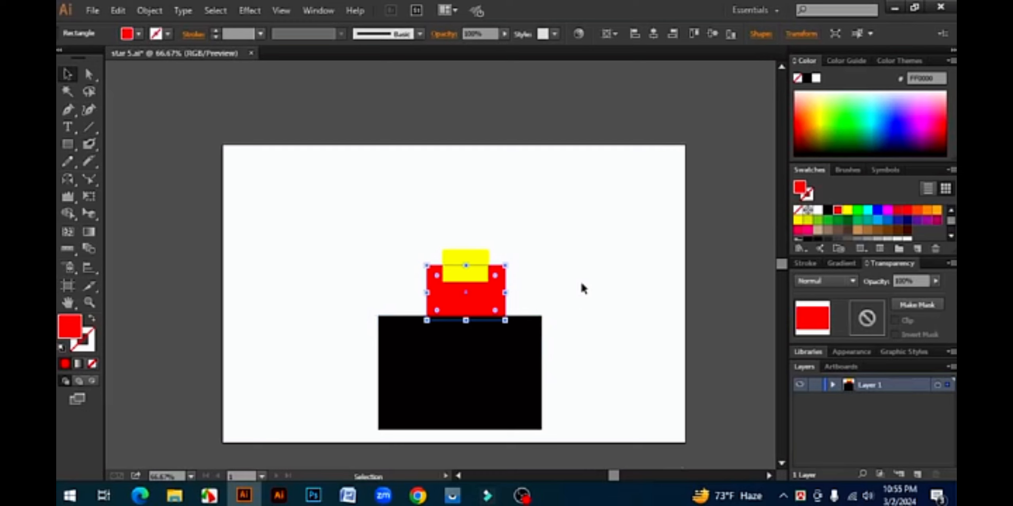
left_click_drag(397, 231, 523, 407)
left_click_drag(493, 346, 490, 285)
- Delete all three rectangles from the artboard
left_click(149, 10)
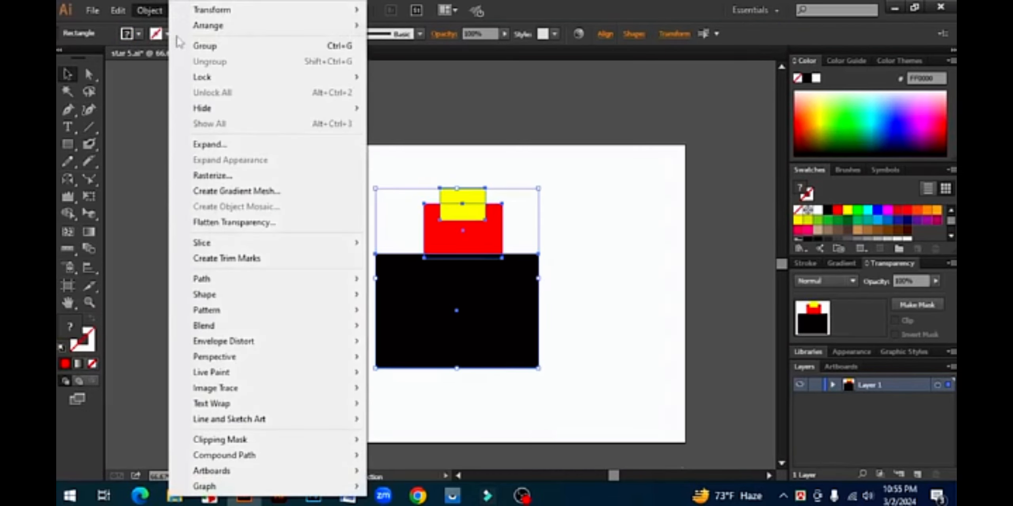
mouse_move(253, 25)
left_click(618, 272)
left_click_drag(628, 368, 378, 185)
key("Delete")
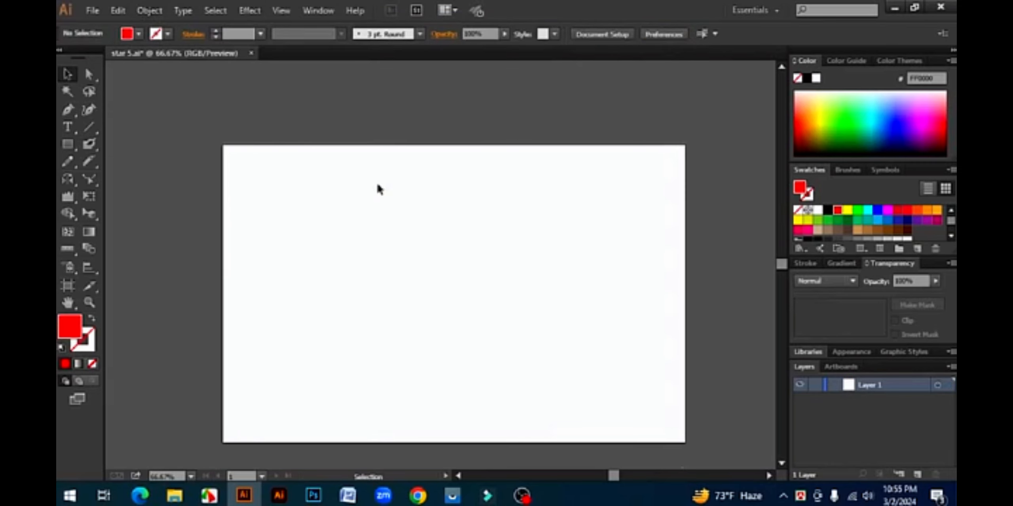
left_click(143, 11)
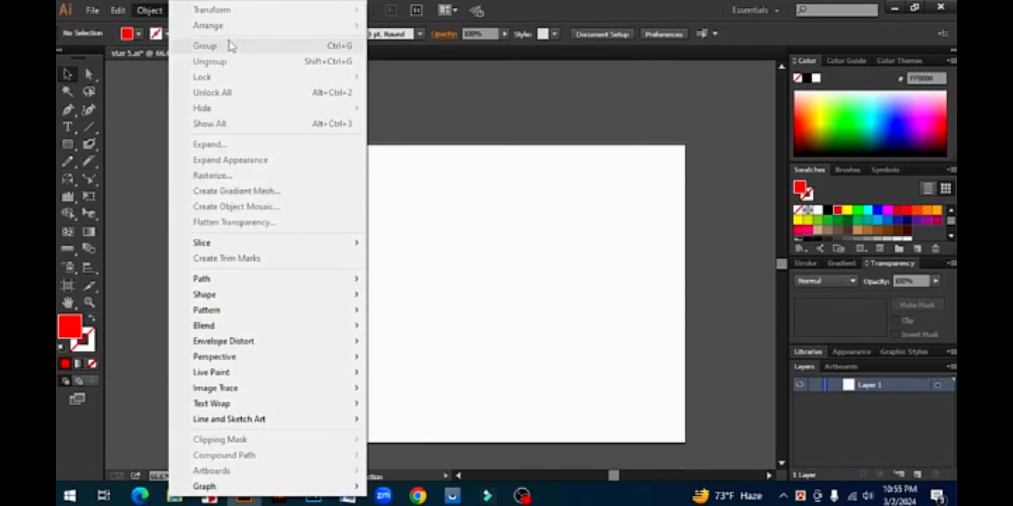
left_click(483, 225)
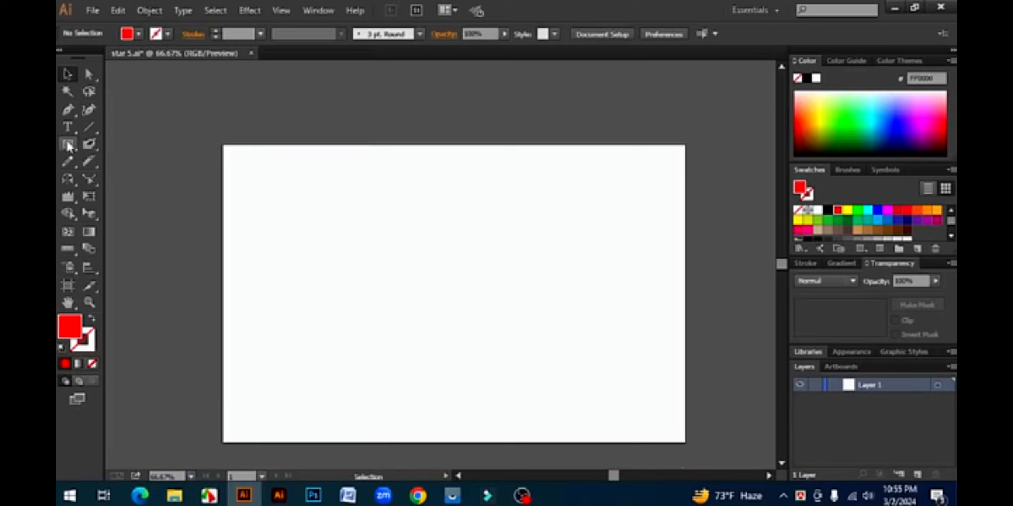
- Draw a red circle with the Ellipse tool on the artboard's left half and place a black-filled copy of it to its right
left_click_drag(69, 147, 119, 180)
left_click(131, 178)
mouse_move(334, 282)
left_mouse_down()
mouse_move(366, 310)
mouse_move(433, 300)
left_mouse_up()
left_click(67, 74)
left_click(828, 211)
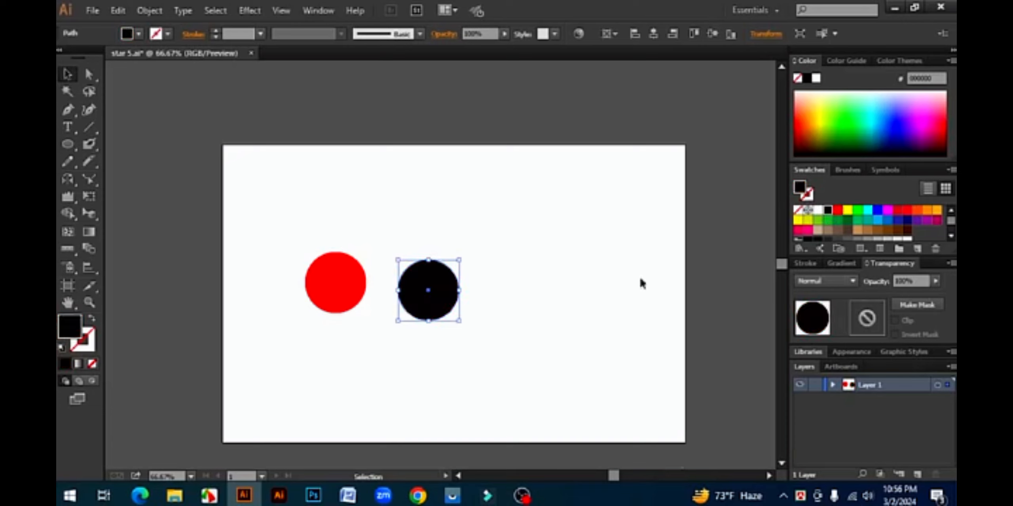
- Group the red circle and the black circle together
left_click(567, 289)
left_click(323, 297)
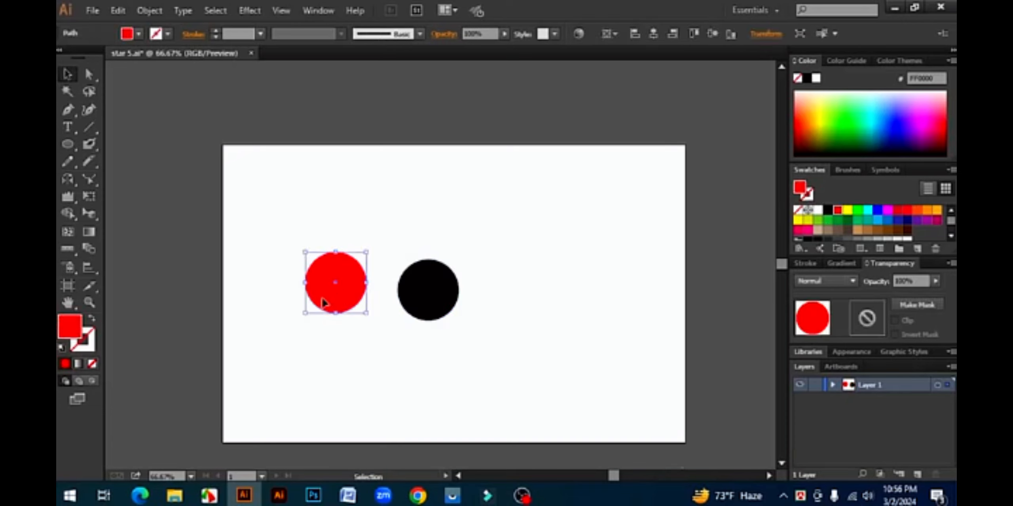
left_click(421, 300)
left_click(486, 299)
left_click_drag(283, 224, 493, 347)
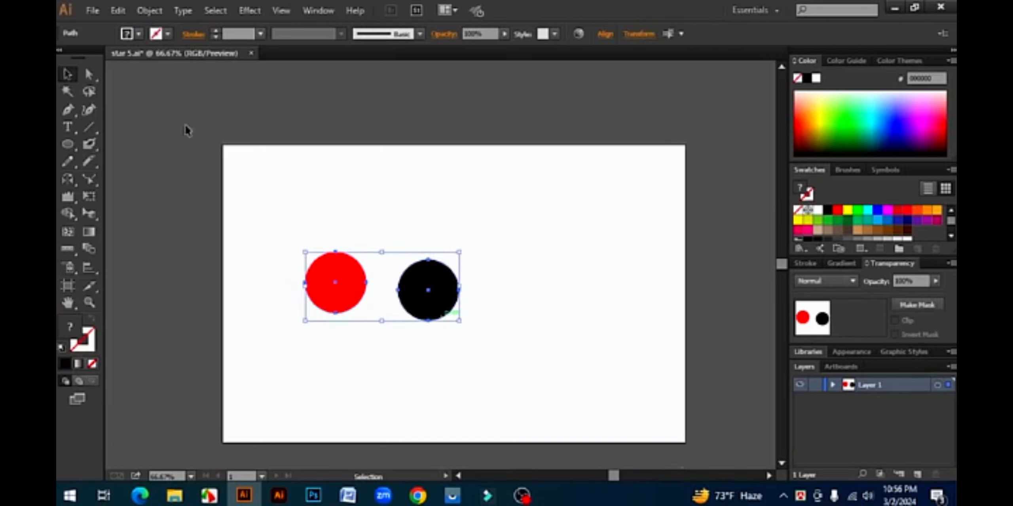
left_click(149, 11)
left_click(234, 45)
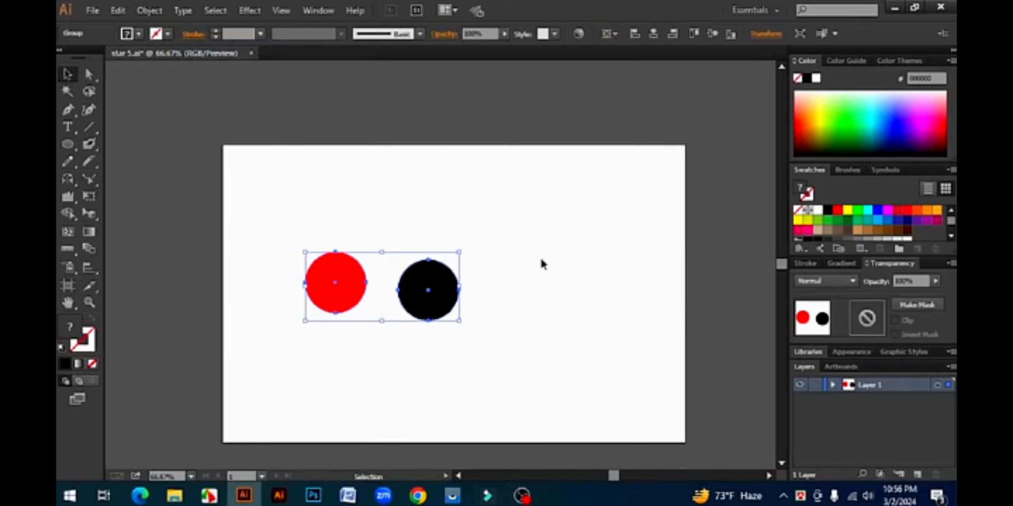
left_click(534, 255)
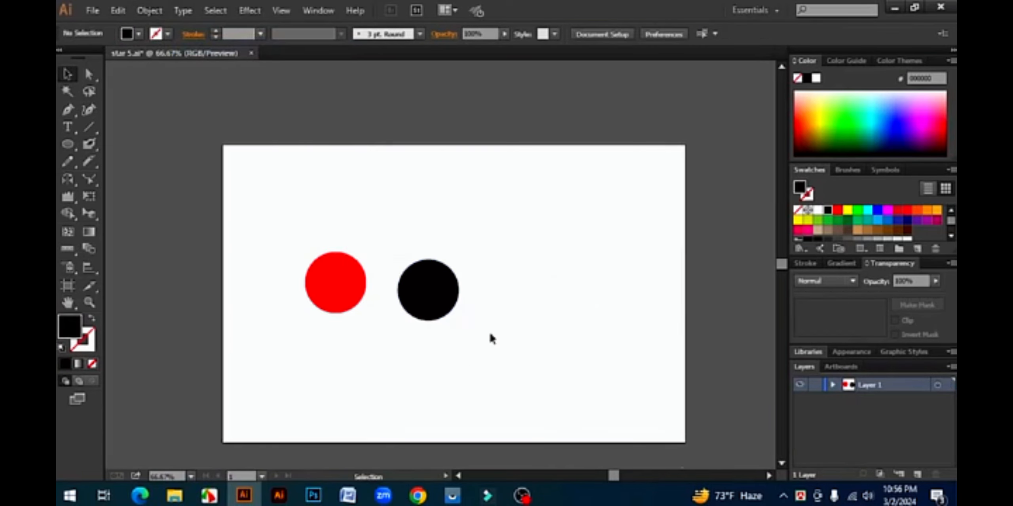
- Move the grouped circles to the artboard's right half and back to the left half
left_click_drag(437, 302, 588, 305)
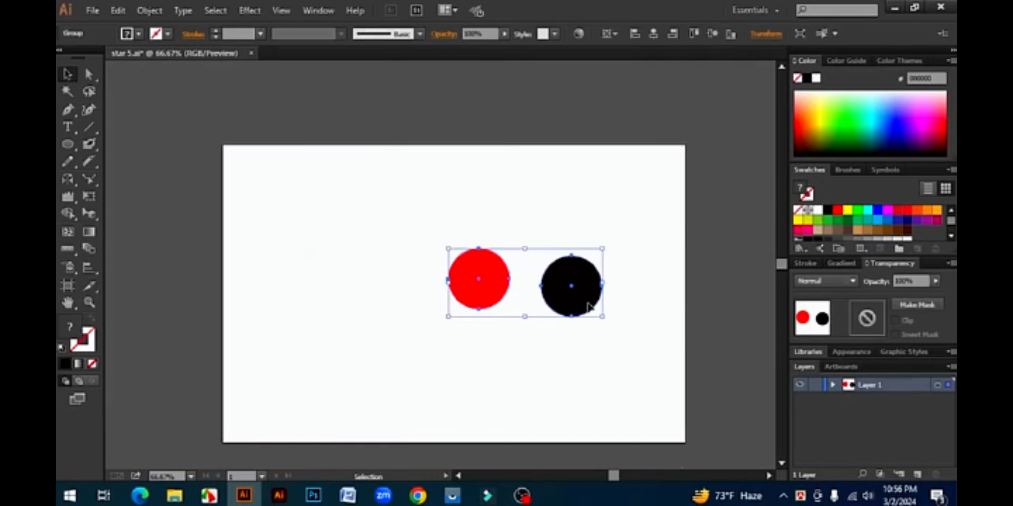
left_click(558, 360)
left_click_drag(489, 285, 353, 295)
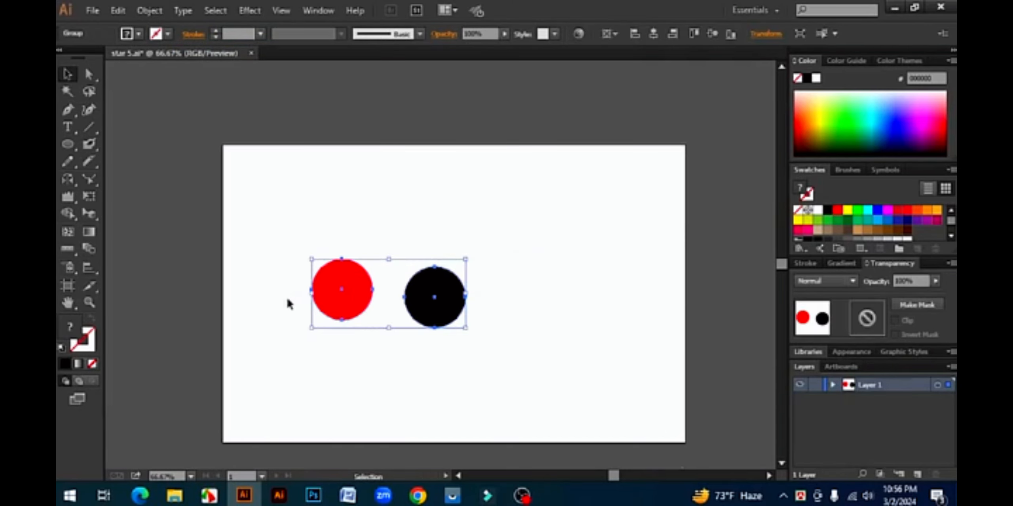
left_click(466, 340)
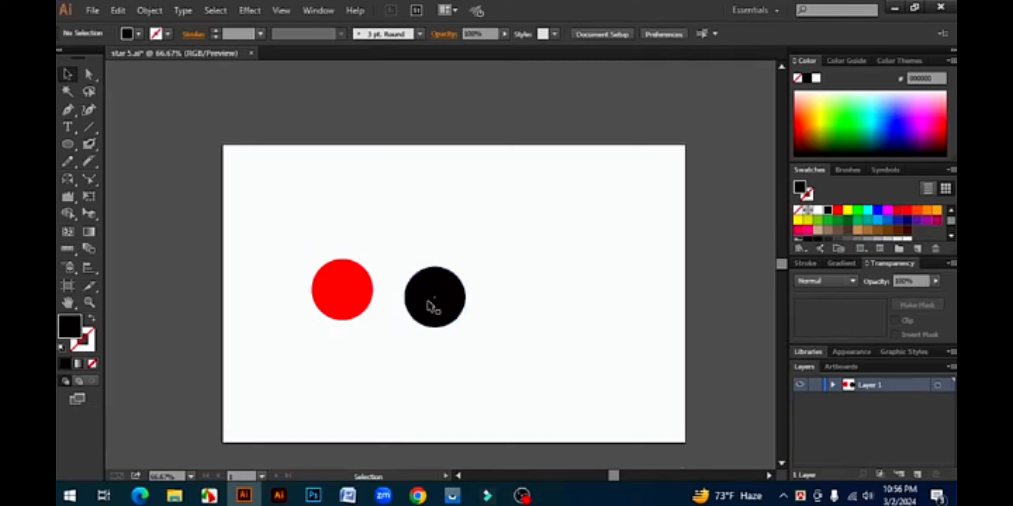
- Move the grouped circles back and forth by dragging either circle, leaving them in the artboard's upper middle
left_click_drag(430, 300, 465, 275)
left_click(423, 220)
left_click_drag(318, 219, 545, 325)
left_click(544, 324)
left_click_drag(475, 289, 536, 305)
left_click_drag(459, 301, 363, 300)
left_click(425, 353)
left_click_drag(454, 299, 497, 283)
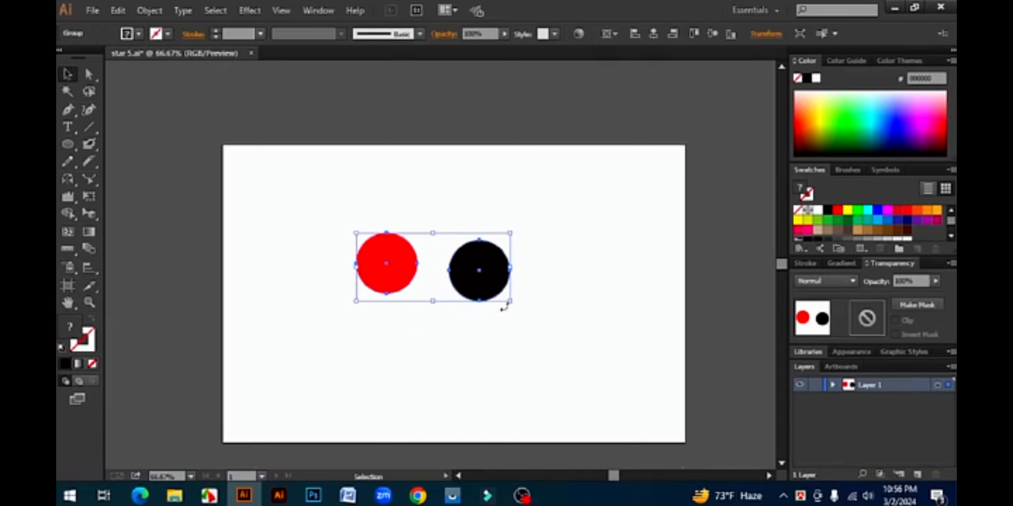
- Shift the circle group down and right to the middle of the artboard
left_click(539, 303)
left_click_drag(339, 210, 556, 337)
left_click_drag(477, 281, 523, 309)
right_click(523, 309)
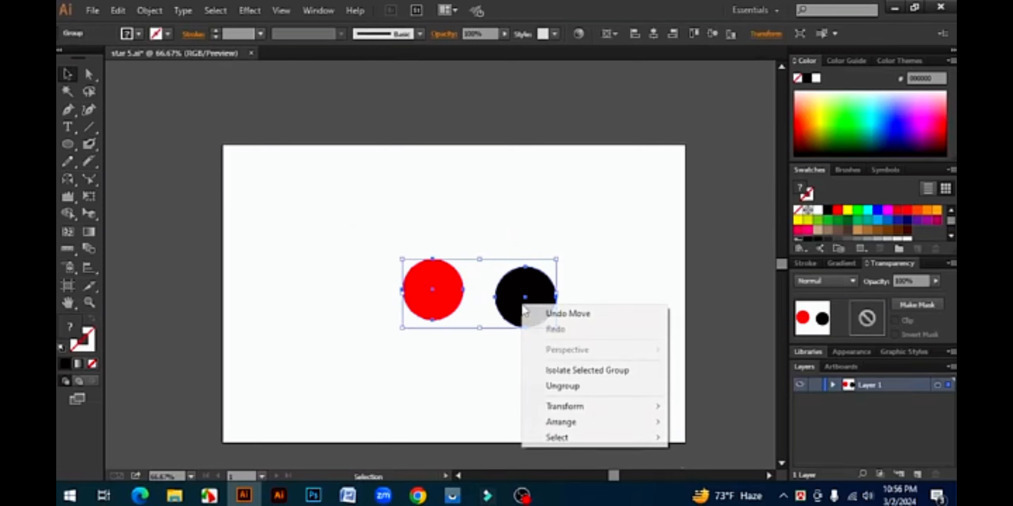
left_click(602, 253)
left_click(601, 253)
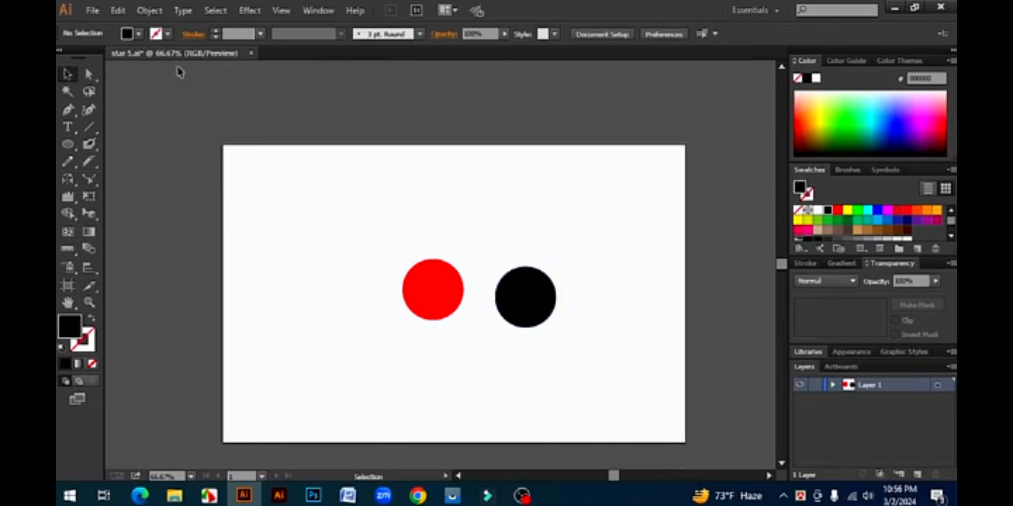
- Move the circle group up and left, and ungroup the red and black circles
left_click(151, 11)
left_click(621, 252)
mouse_move(527, 301)
left_mouse_down()
mouse_move(505, 284)
mouse_move(512, 292)
left_mouse_up()
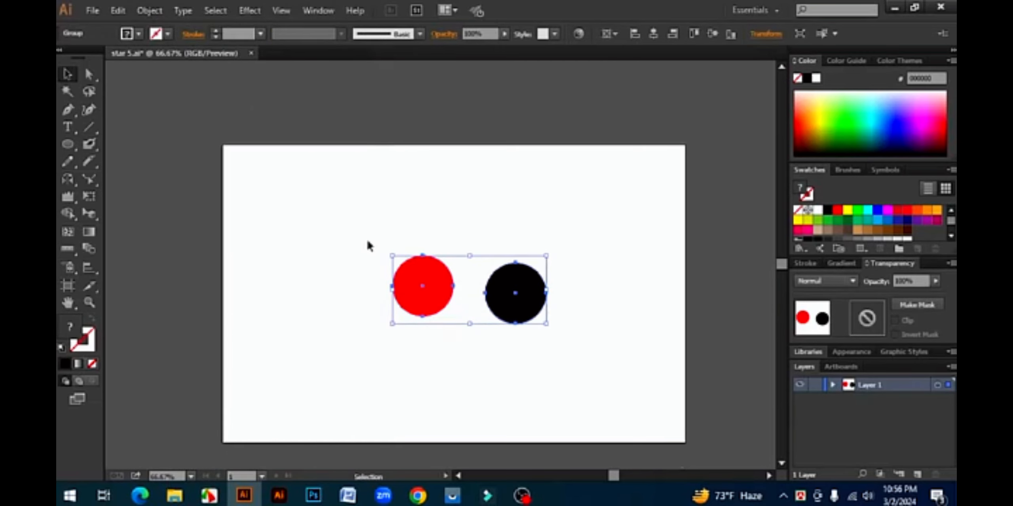
left_click_drag(434, 292, 388, 250)
left_click(153, 14)
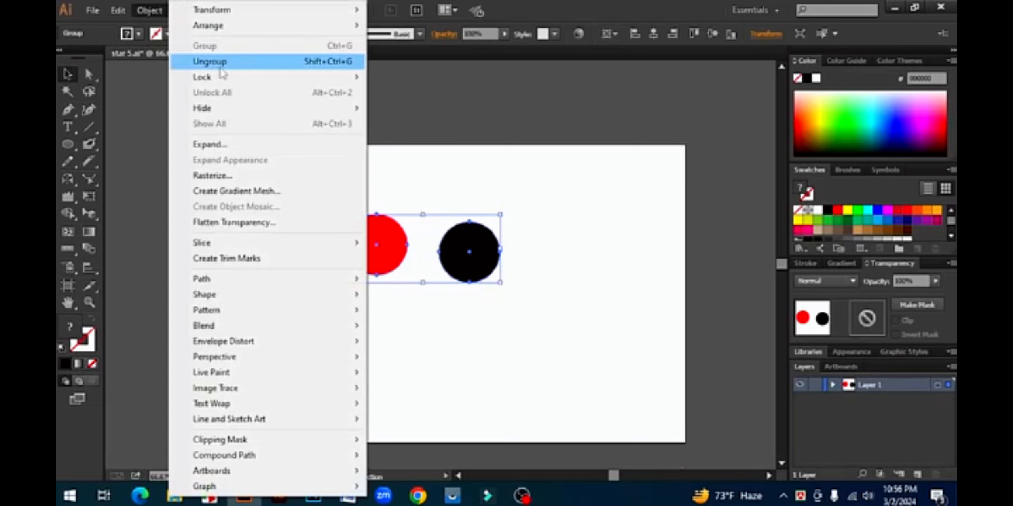
left_click(230, 63)
left_click(536, 287)
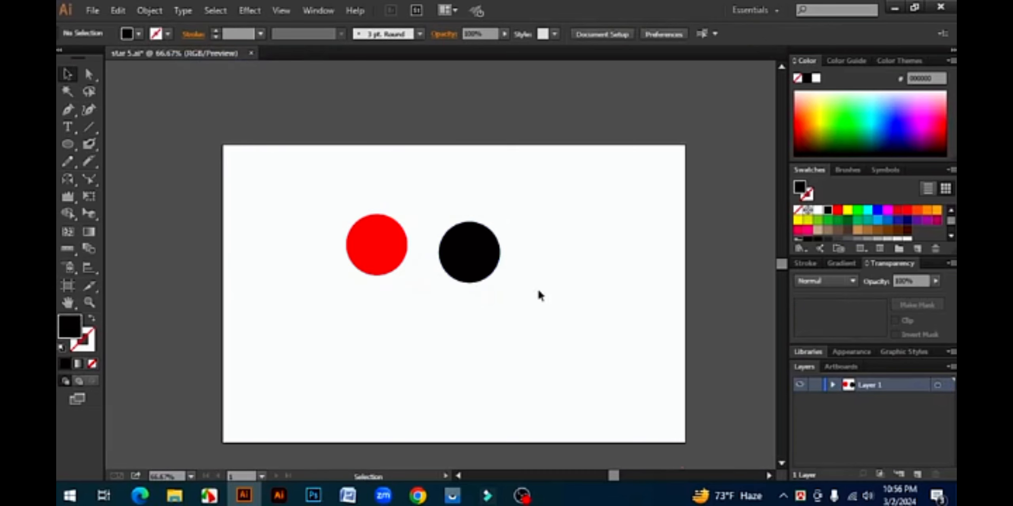
- Select the black and red circles one at a time to check whether they are independent objects
left_click(476, 266)
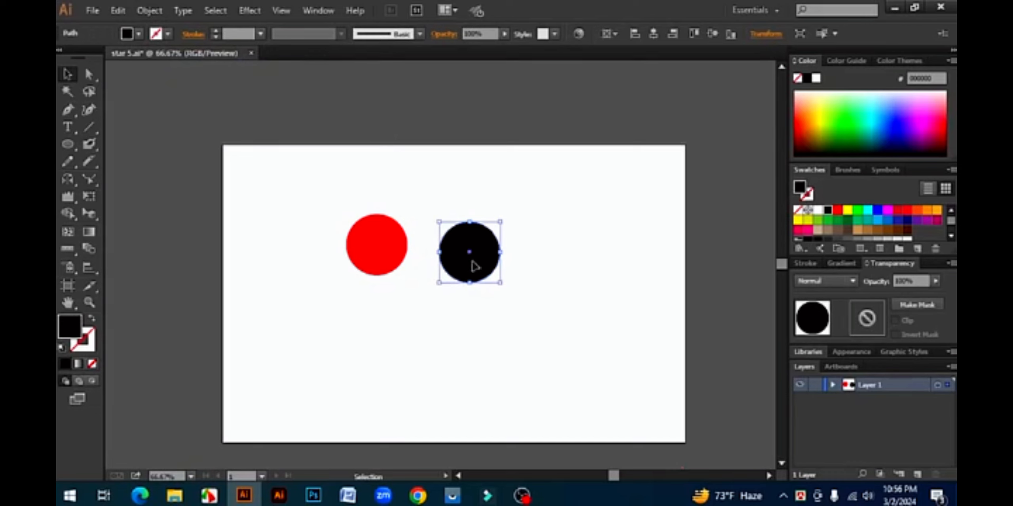
left_click(423, 285)
left_click(398, 259)
left_click(473, 267)
left_click(492, 295)
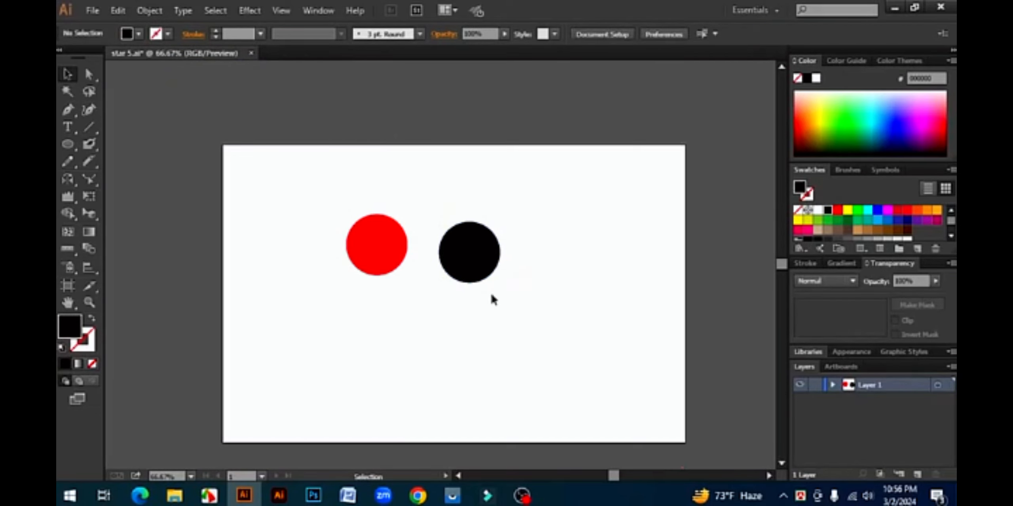
left_click(149, 10)
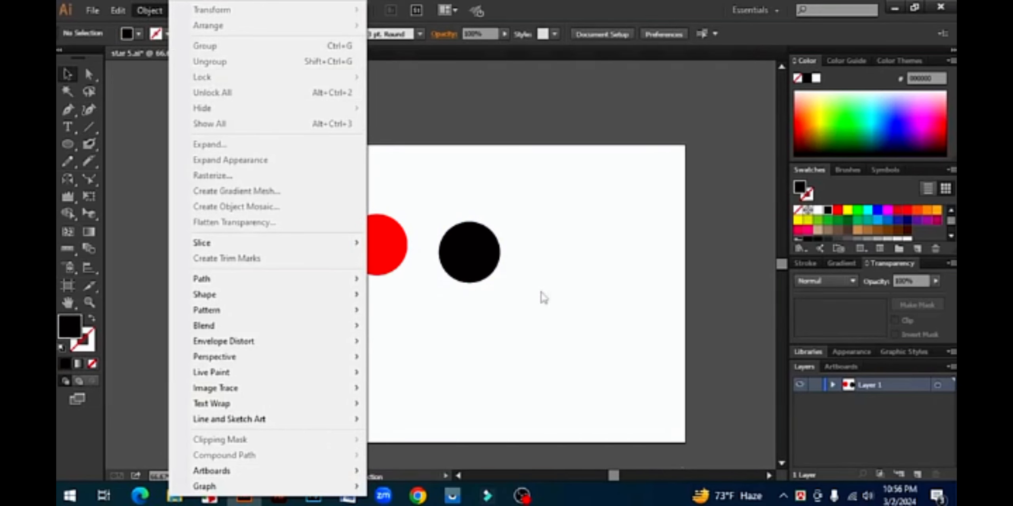
left_click(557, 318)
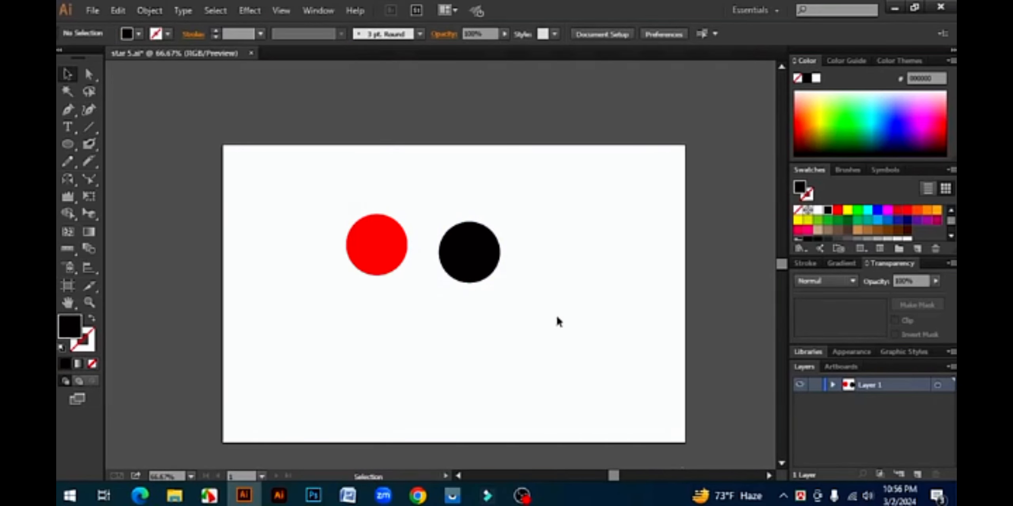
- Delete both the red and the black circle from the artboard
left_click(381, 257)
left_click_drag(312, 195, 600, 341)
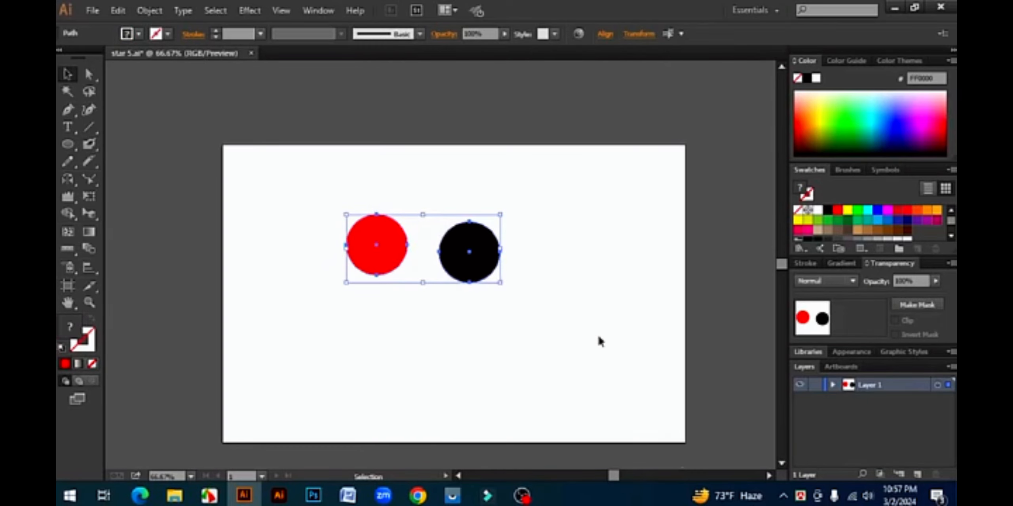
key("Delete")
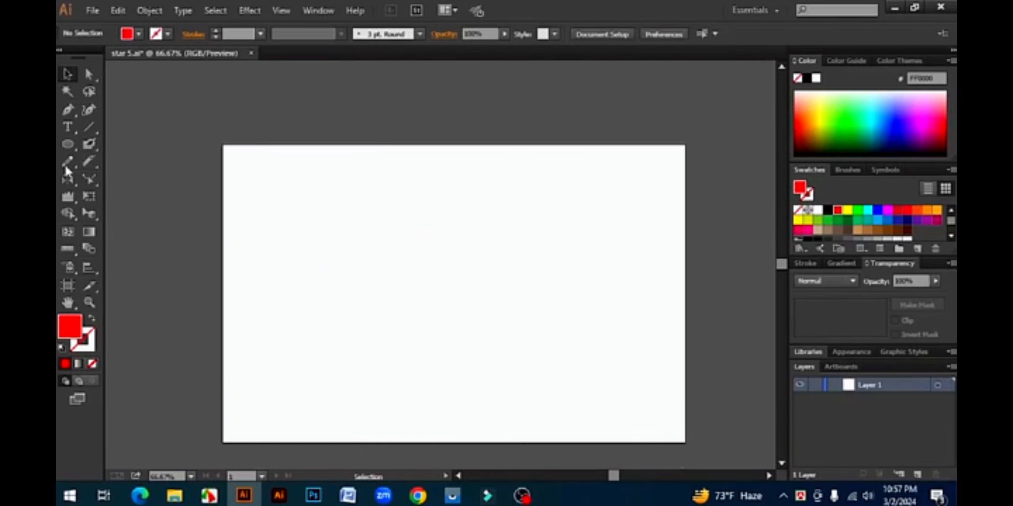
- Draw a rectangle covering the whole artboard and fill it with black
scroll(297, 167, "down", 1)
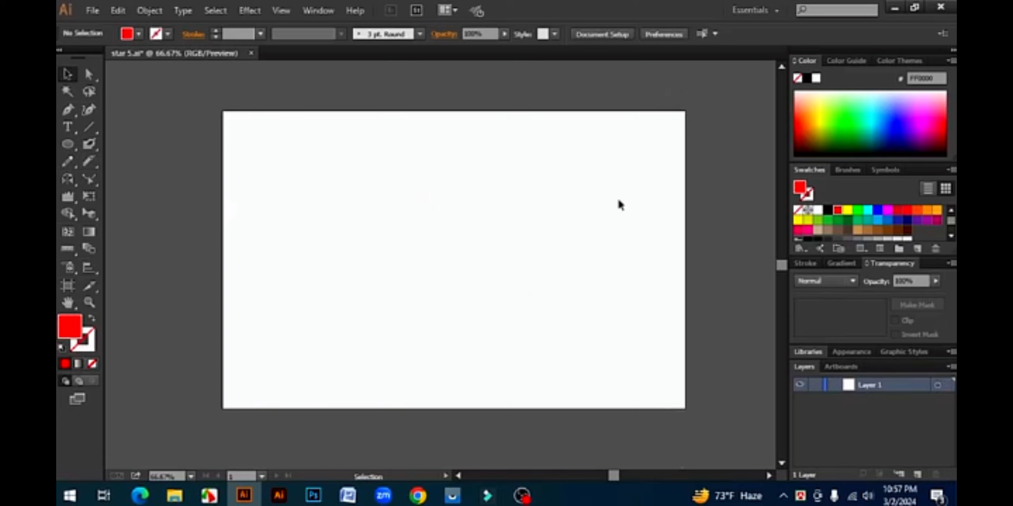
left_click_drag(61, 142, 111, 143)
left_click_drag(221, 111, 685, 411)
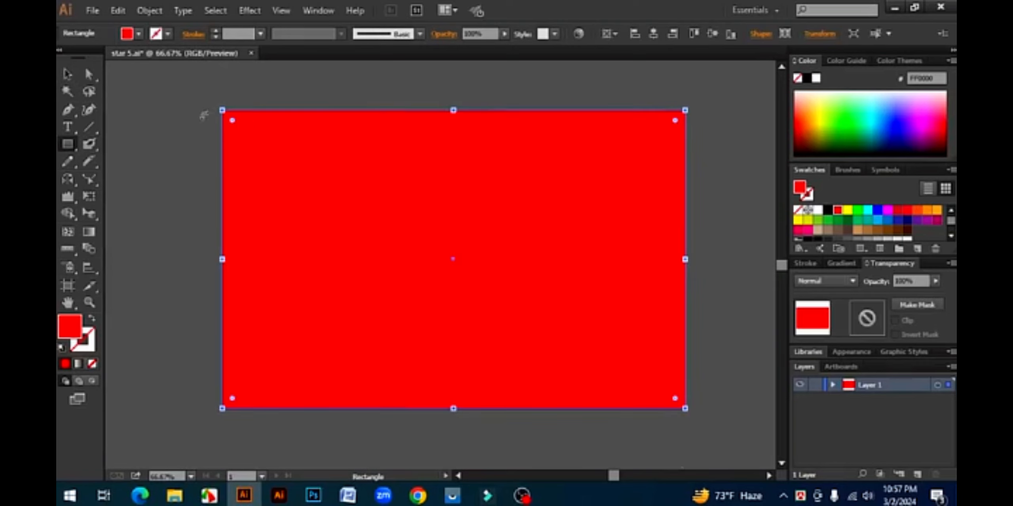
left_click(74, 74)
left_click(827, 210)
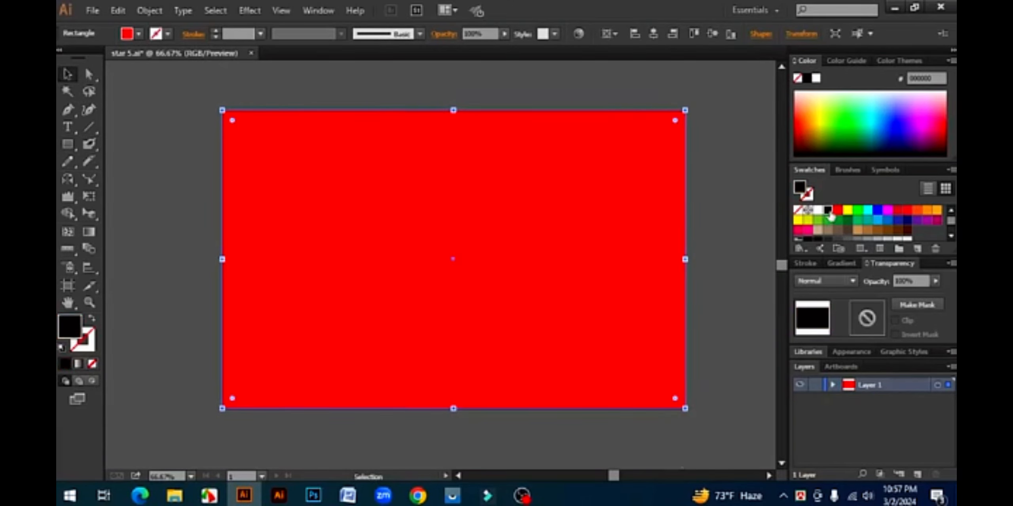
left_click(722, 250)
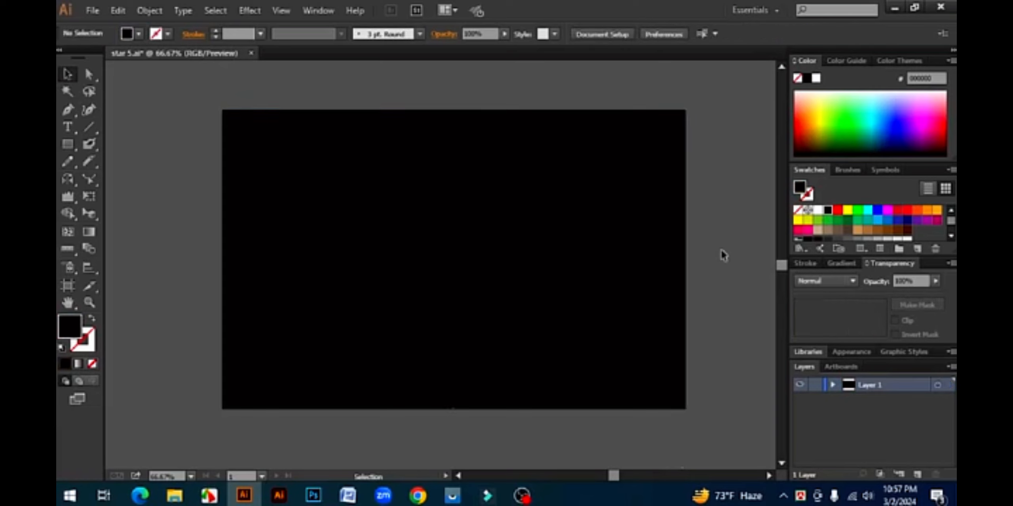
- Draw a circle on the black rectangle and a flat ellipse extending past the artboard's right edge
left_click(512, 276)
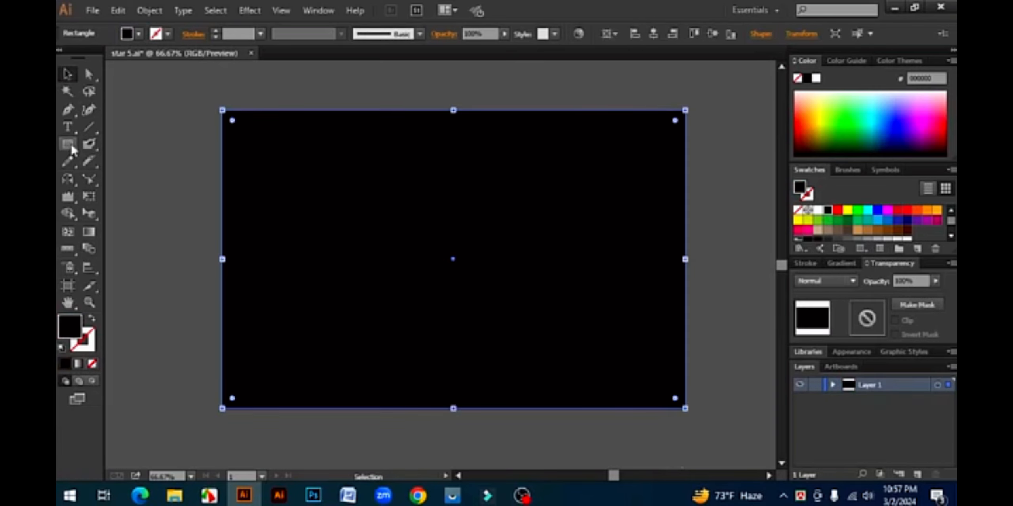
left_click_drag(67, 144, 118, 180)
left_click_drag(365, 227, 459, 320)
mouse_move(547, 259)
left_mouse_down()
mouse_move(637, 259)
mouse_move(749, 237)
left_mouse_up()
left_click(67, 74)
- Shift the black rectangle up and delete the flat ellipse sticking out at its right edge
left_click_drag(312, 153, 307, 85)
left_click(461, 416)
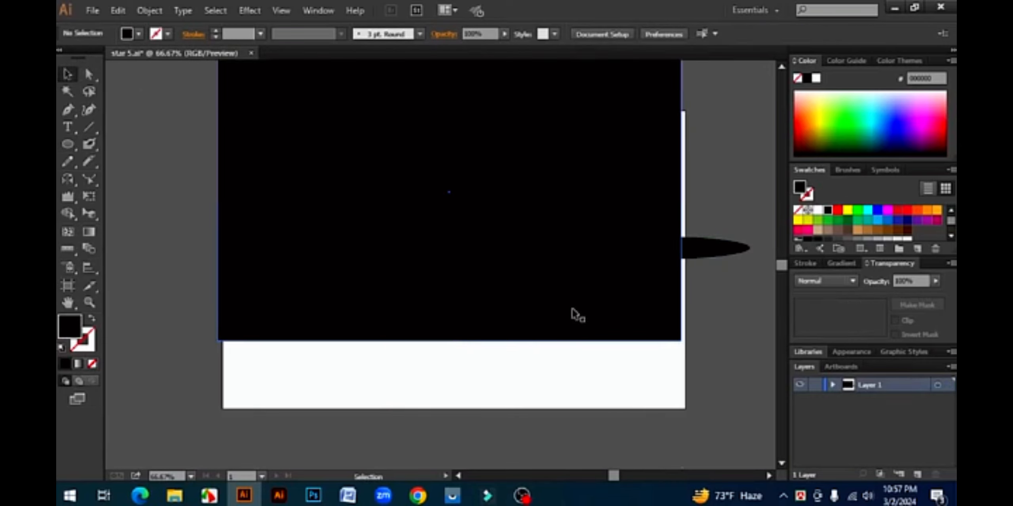
left_click(712, 250)
key("Delete")
- Move the black rectangle back down so it covers the whole artboard
left_click_drag(660, 367, 247, 137)
left_click(450, 364)
left_click_drag(418, 280, 435, 275)
left_click_drag(469, 222, 471, 285)
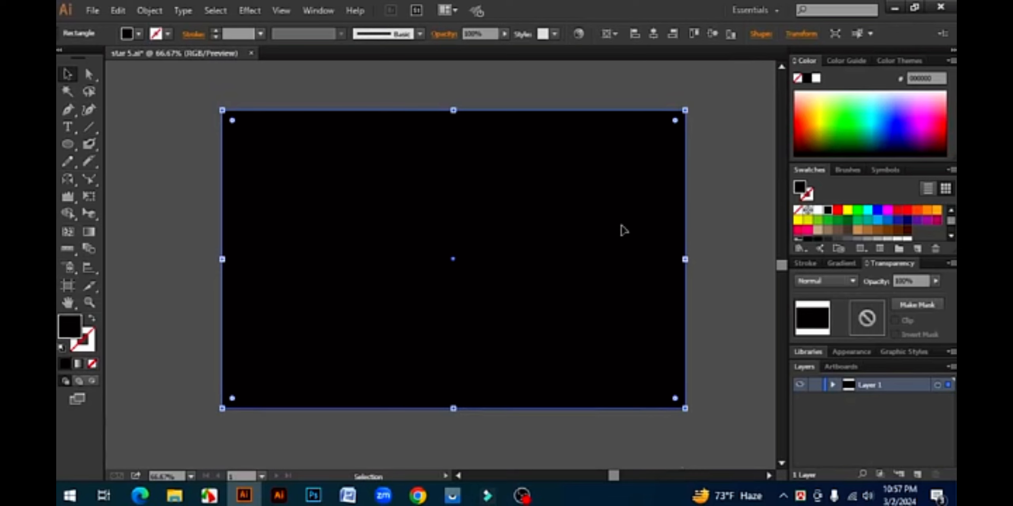
- Lock the black background rectangle and try to move it
left_click(736, 197)
left_click(496, 237)
left_click(144, 16)
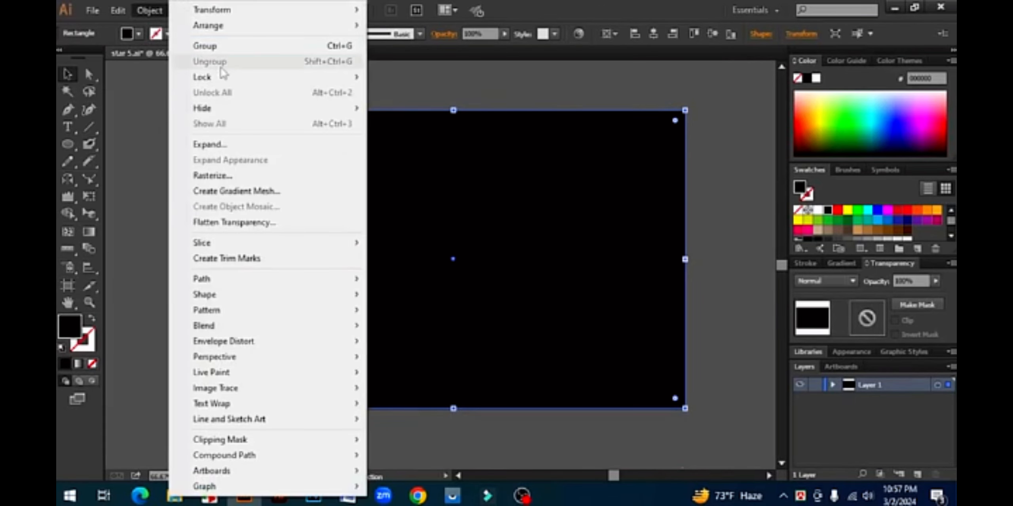
mouse_move(237, 81)
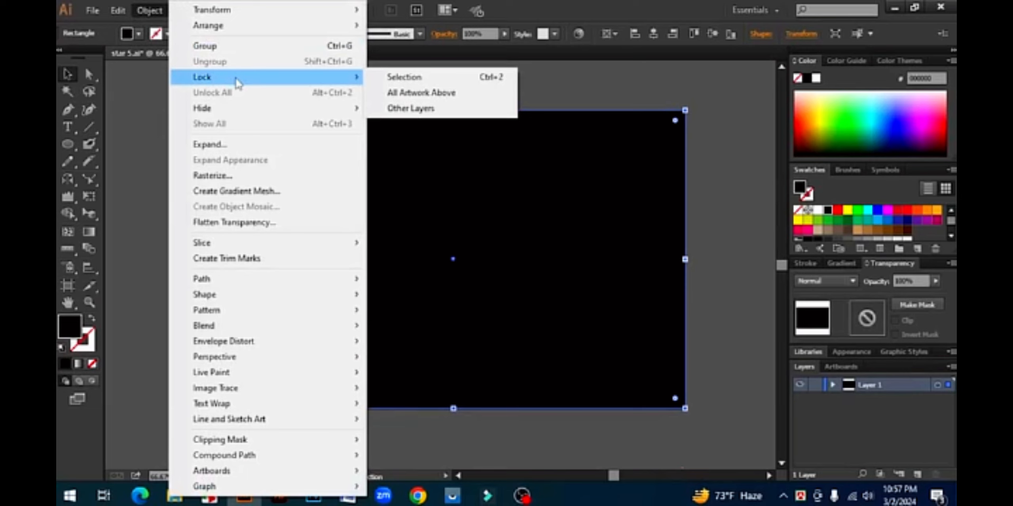
left_click(425, 82)
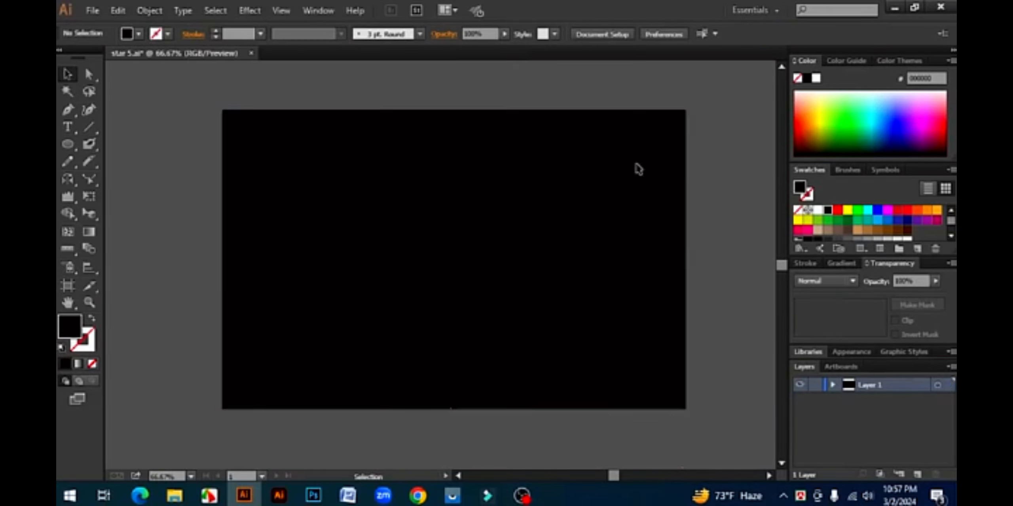
left_click_drag(465, 213, 588, 177)
left_click_drag(491, 225, 471, 227)
- Unlock the black background rectangle and lock it again
left_click(154, 12)
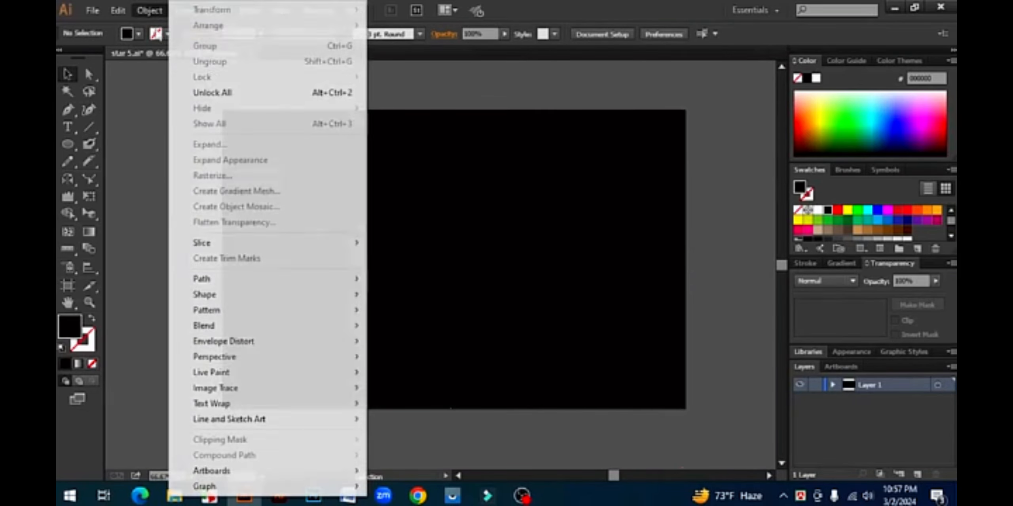
left_click(491, 237)
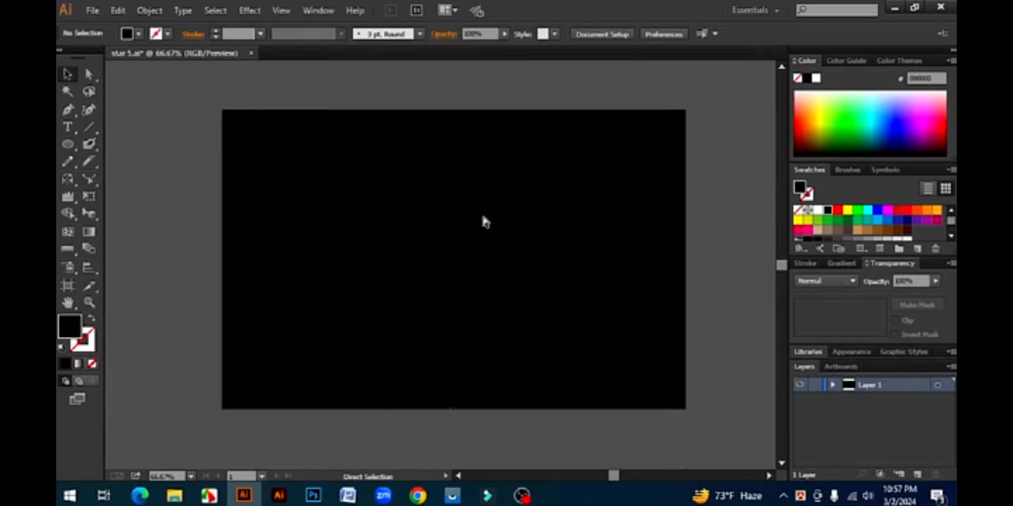
left_click(483, 222)
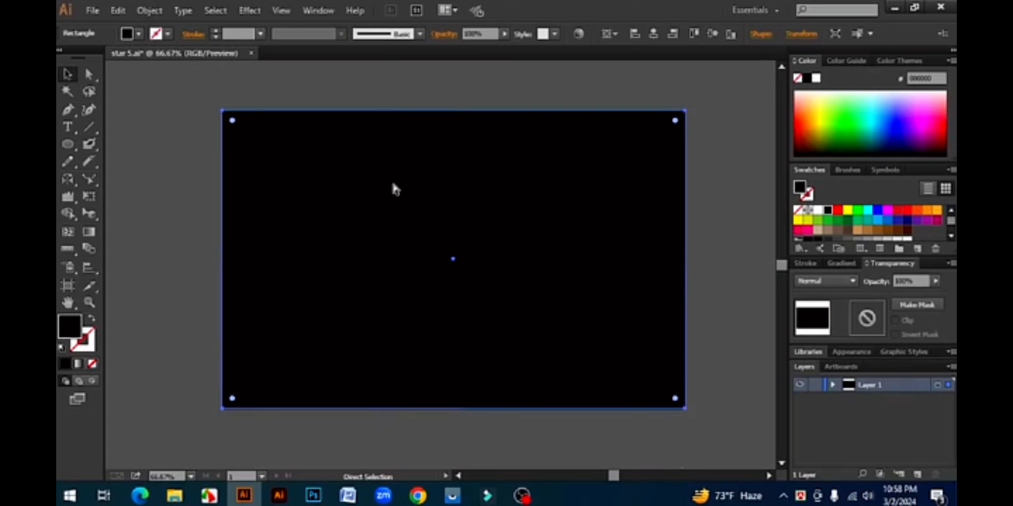
key("ctrl+shift+a")
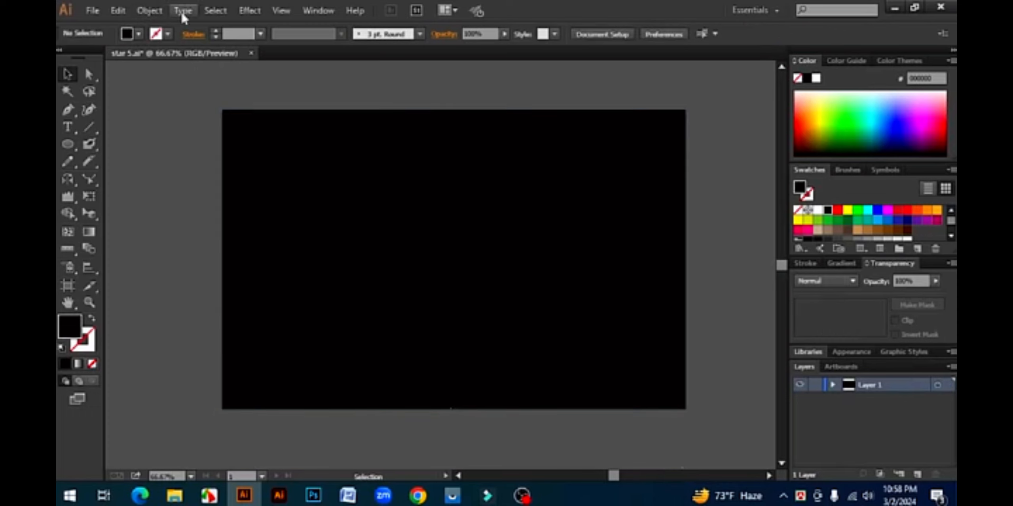
- Unlock all objects and move the black rectangle away and back over the artboard
left_click(154, 11)
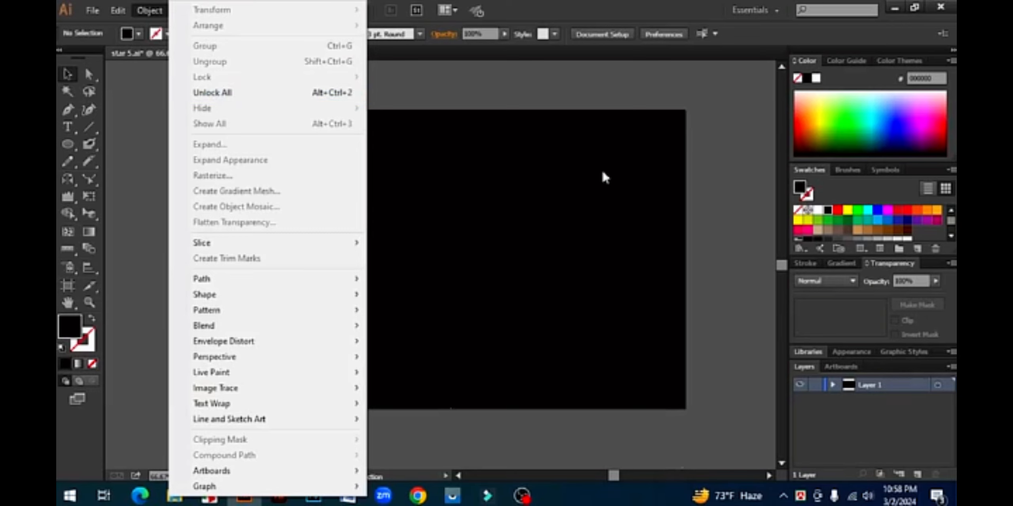
left_click(258, 95)
left_click_drag(490, 218, 528, 235)
left_click_drag(586, 226, 486, 217)
- Lock the black background rectangle, unlock all objects again and deselect it
left_click(150, 10)
mouse_move(240, 79)
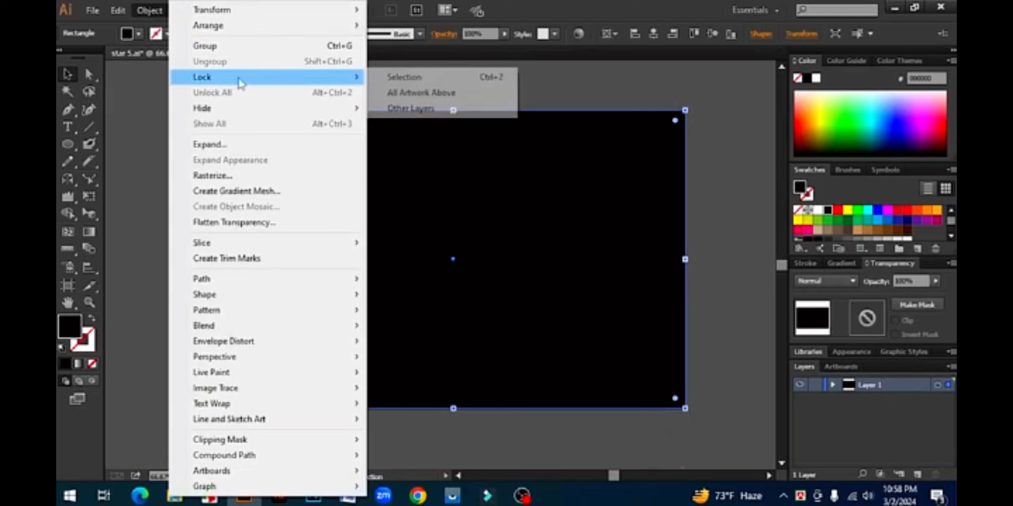
left_click(424, 78)
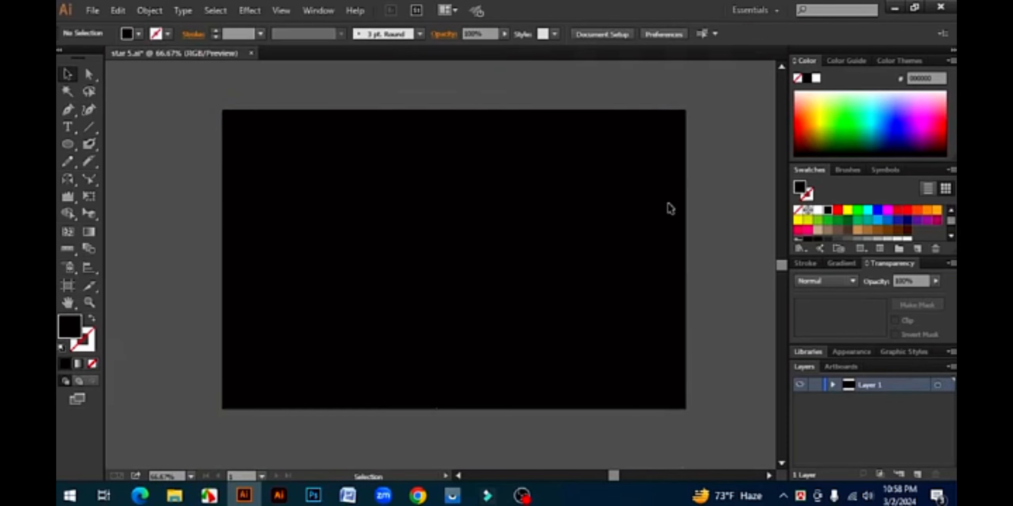
left_click(150, 10)
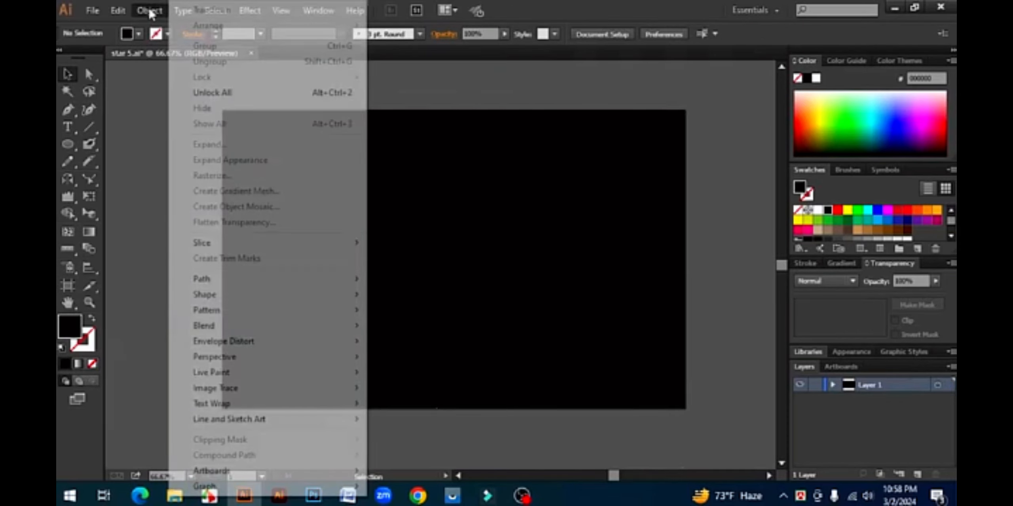
left_click(219, 93)
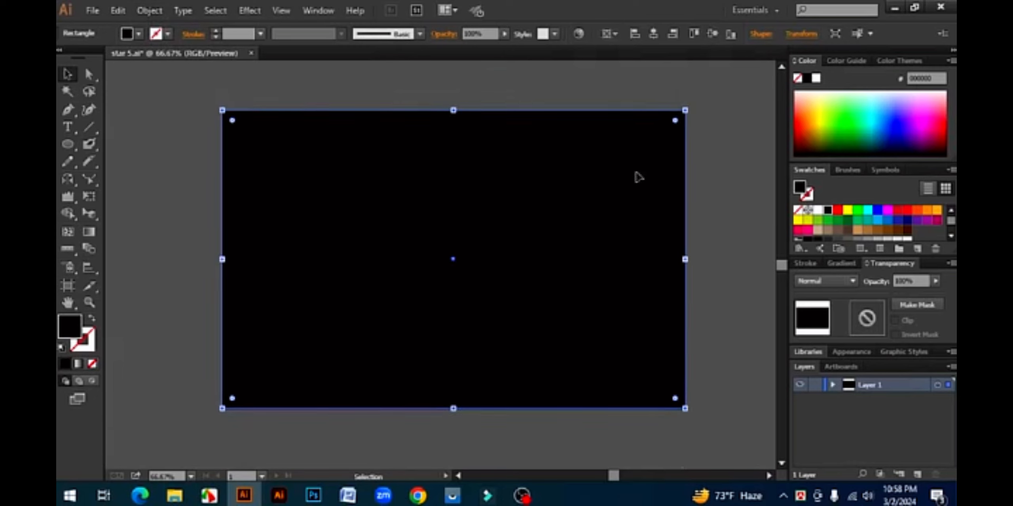
left_click(746, 216)
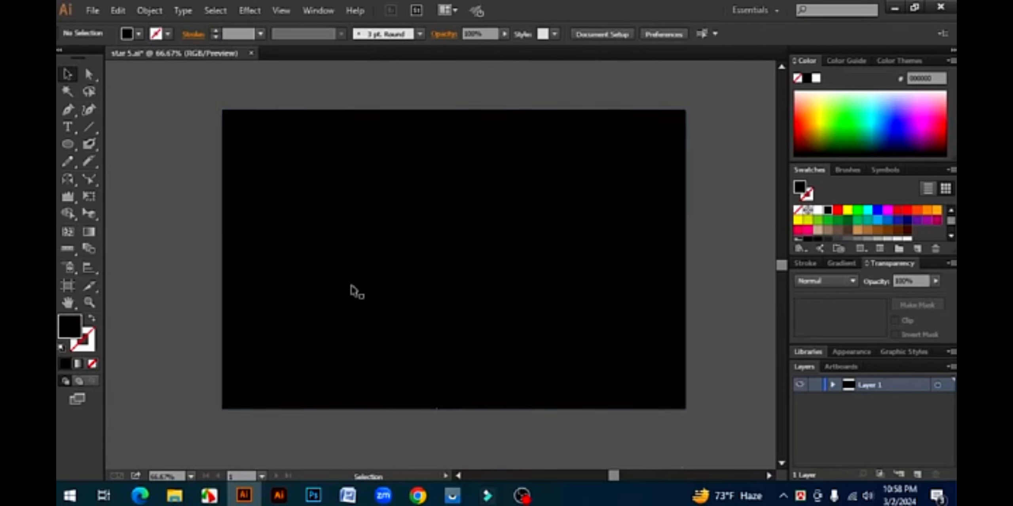
- Hide the black background rectangle and show all hidden objects again
left_click(543, 249)
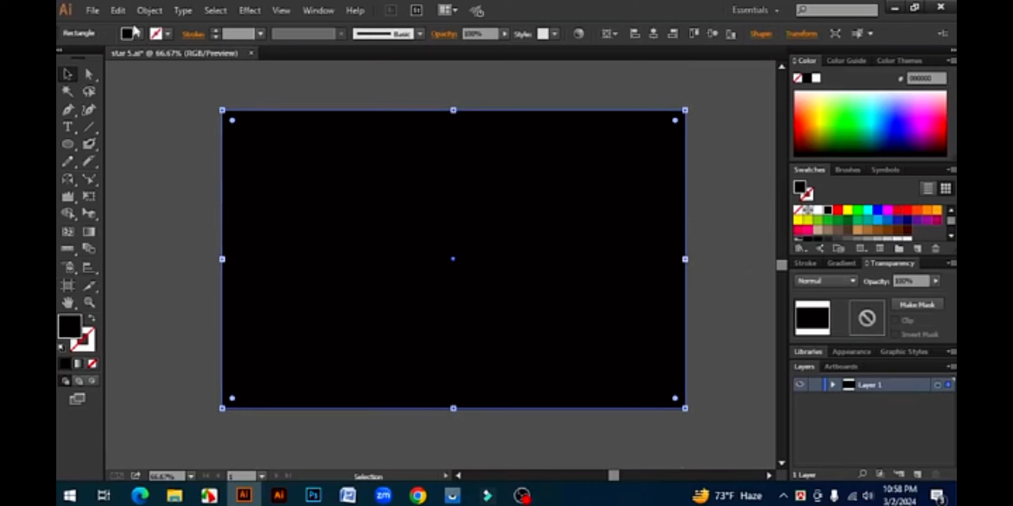
left_click(146, 12)
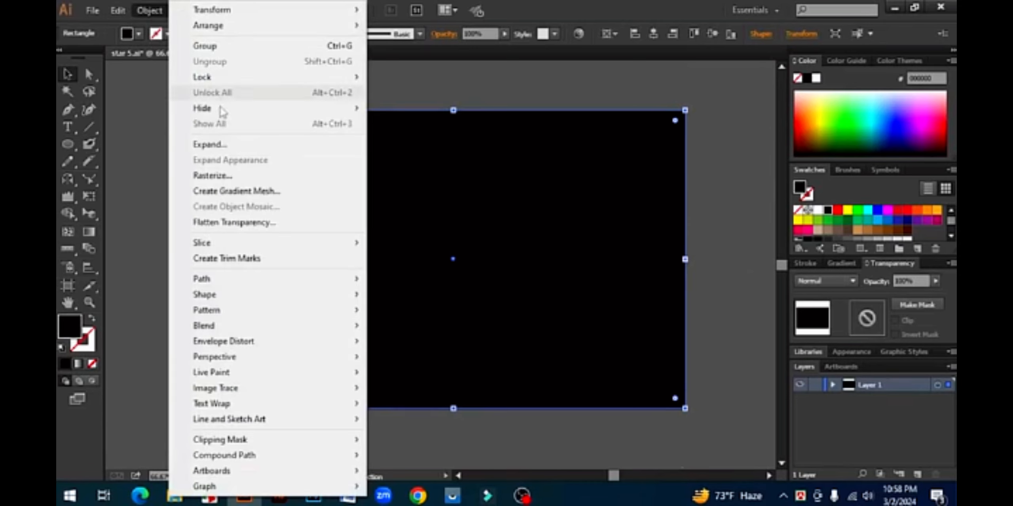
mouse_move(228, 111)
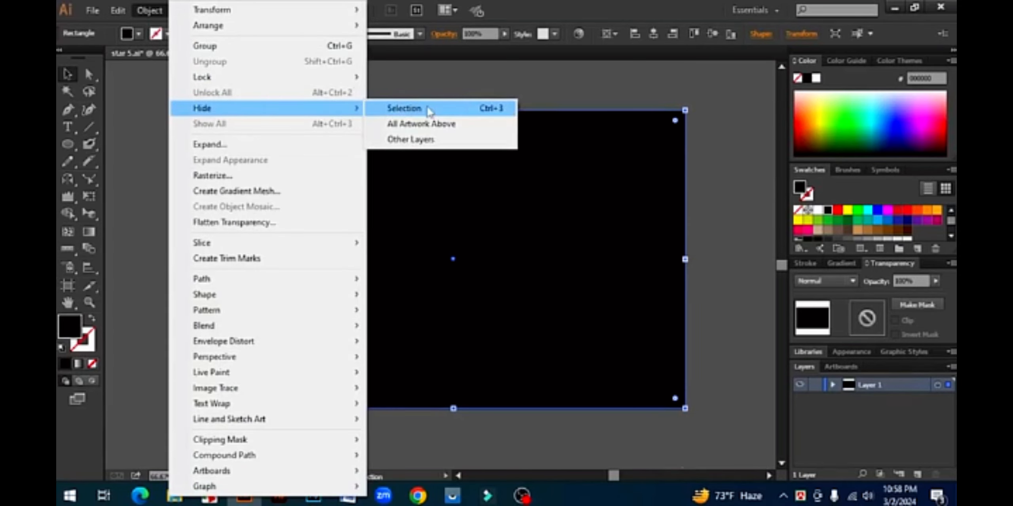
left_click(429, 112)
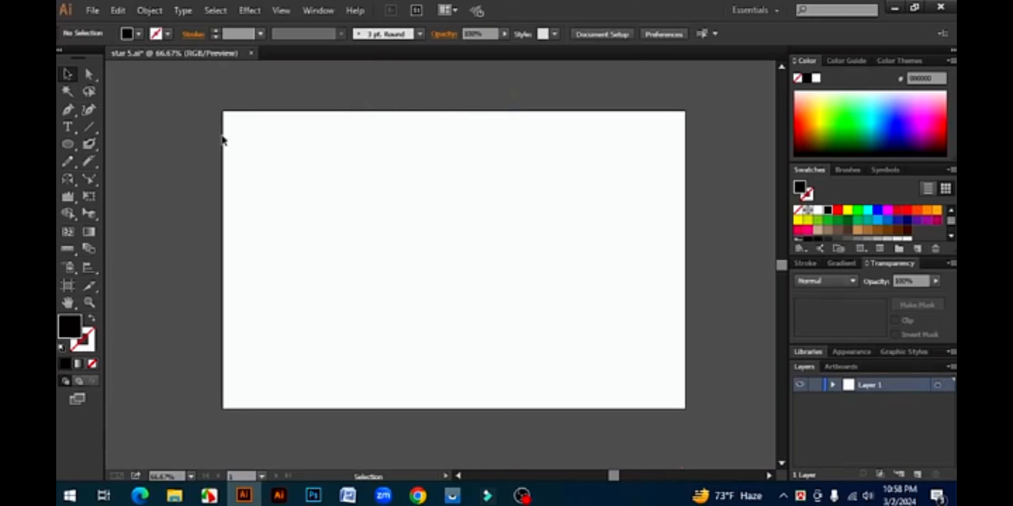
left_click(150, 12)
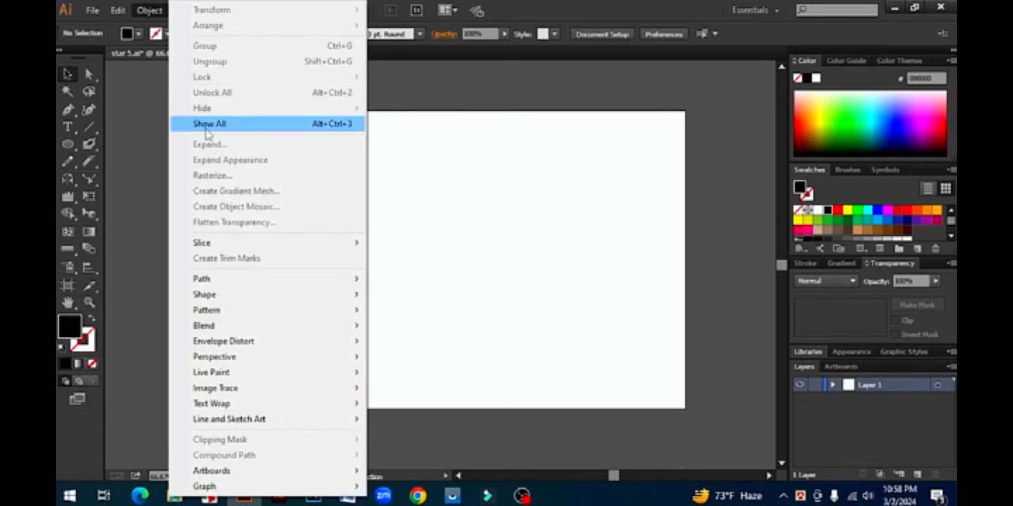
left_click(216, 124)
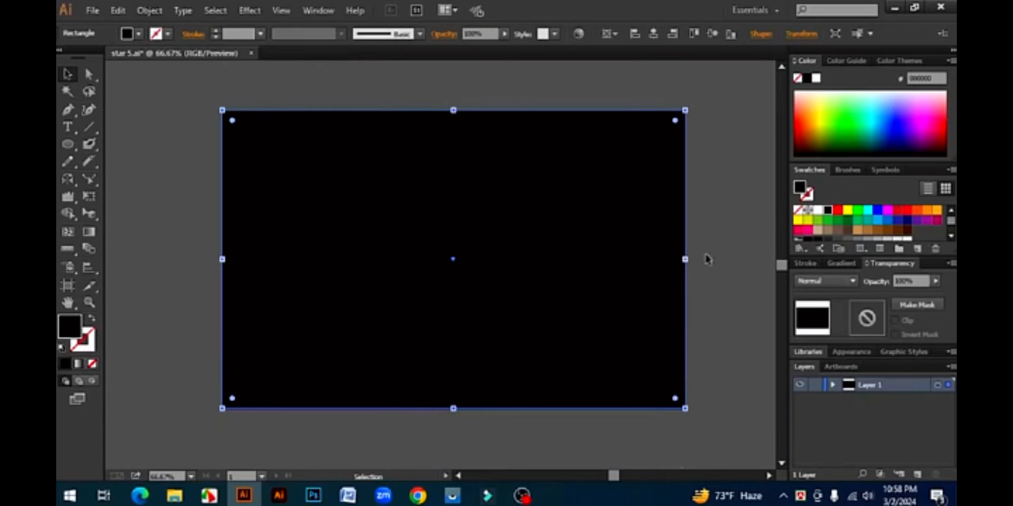
- Lock the black background rectangle and leave nothing selected
left_click(150, 12)
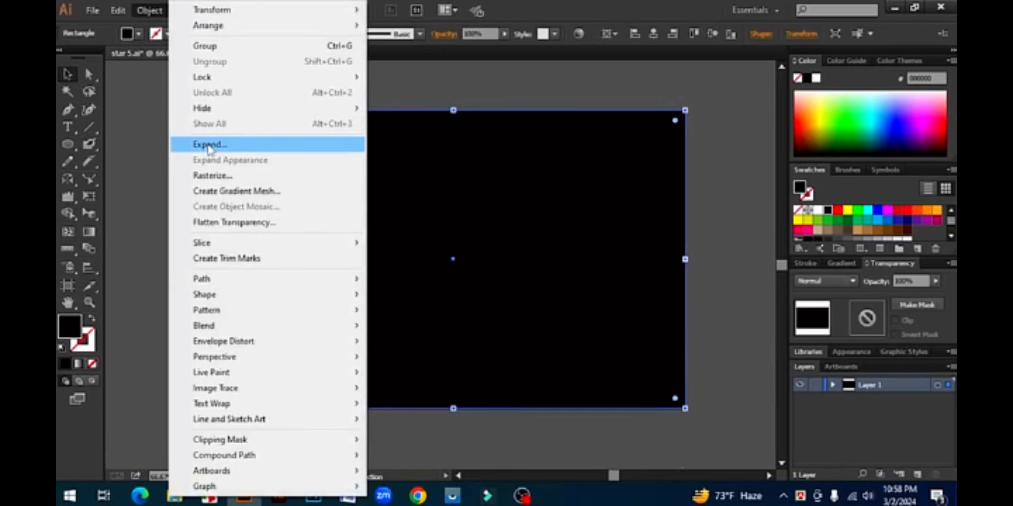
left_click(161, 140)
left_click(517, 219)
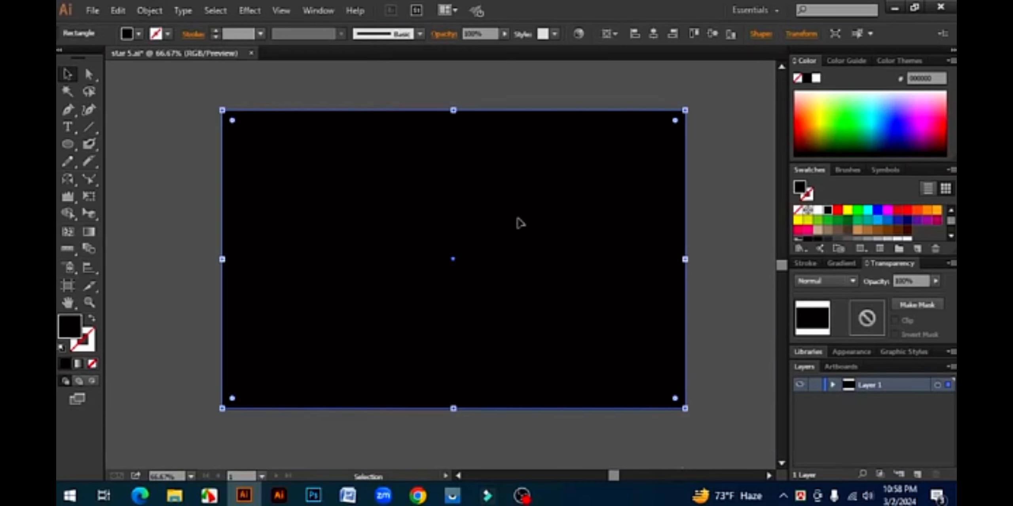
key("ctrl+shift+a")
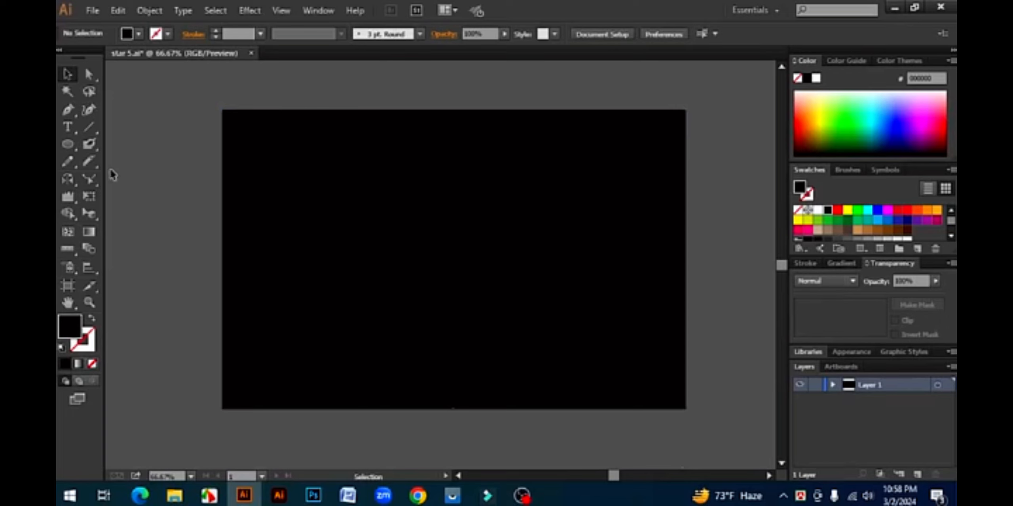
- Draw a horizontal line across the middle of the artboard and give it a yellow stroke
left_click(88, 127)
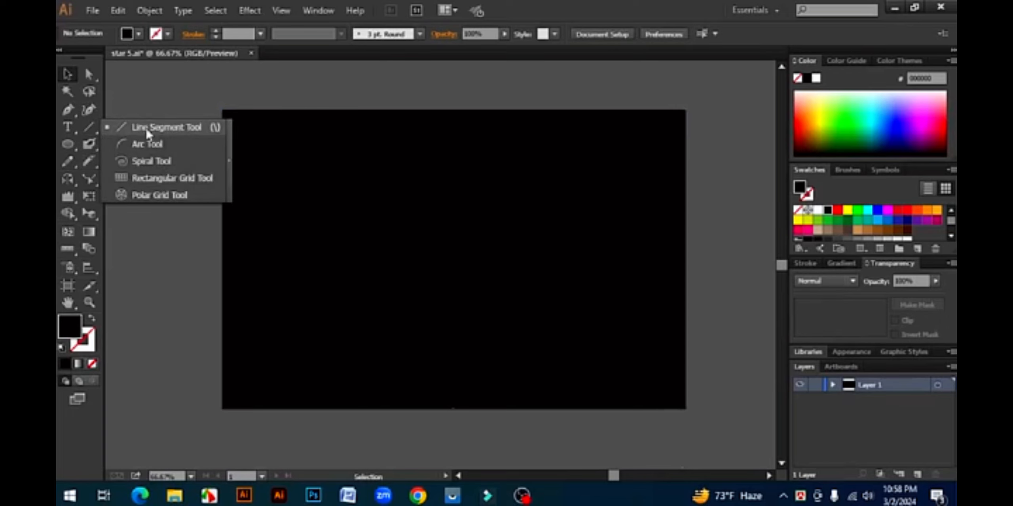
left_click(145, 134)
left_click_drag(328, 256, 595, 256)
left_click(82, 339)
left_click(838, 210)
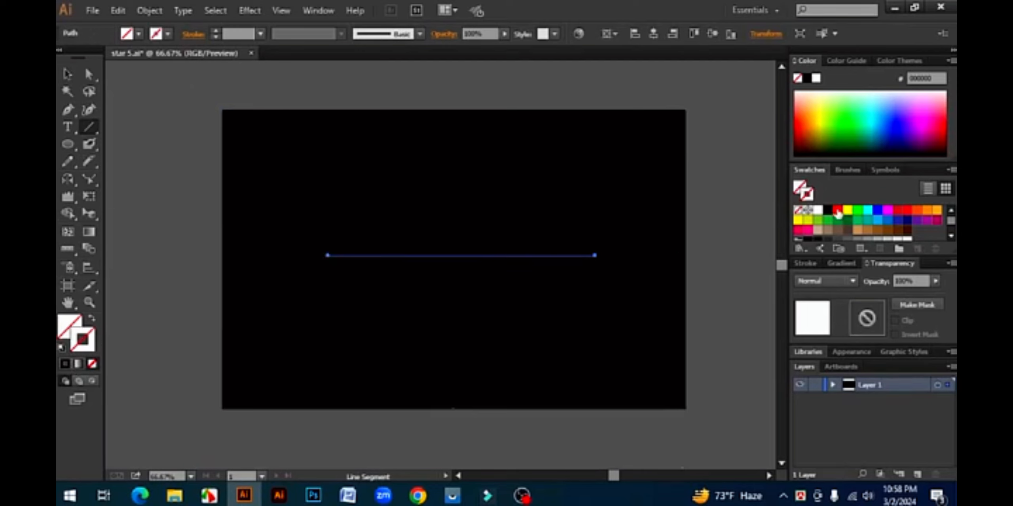
left_click(847, 210)
- Increase the yellow line's stroke weight to 31 pt and deselect the line
left_click(215, 31)
left_click(215, 31)
left_click(216, 30)
left_click(216, 31)
left_click(215, 31)
left_click(216, 31)
left_click(216, 31)
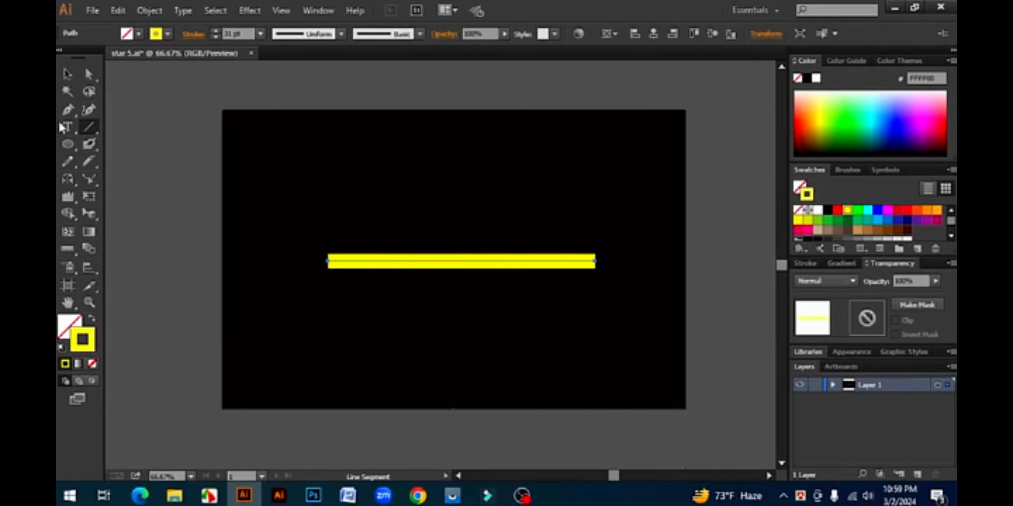
left_click(68, 74)
left_click(491, 330)
- Select the thick yellow line and delete it
scroll(444, 264, "up", 1)
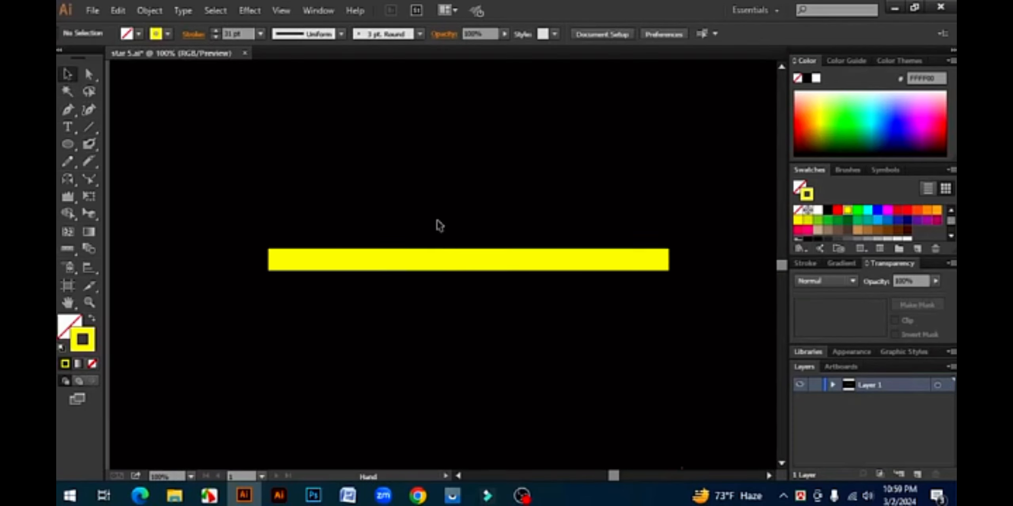
left_click_drag(439, 226, 471, 323)
key("a")
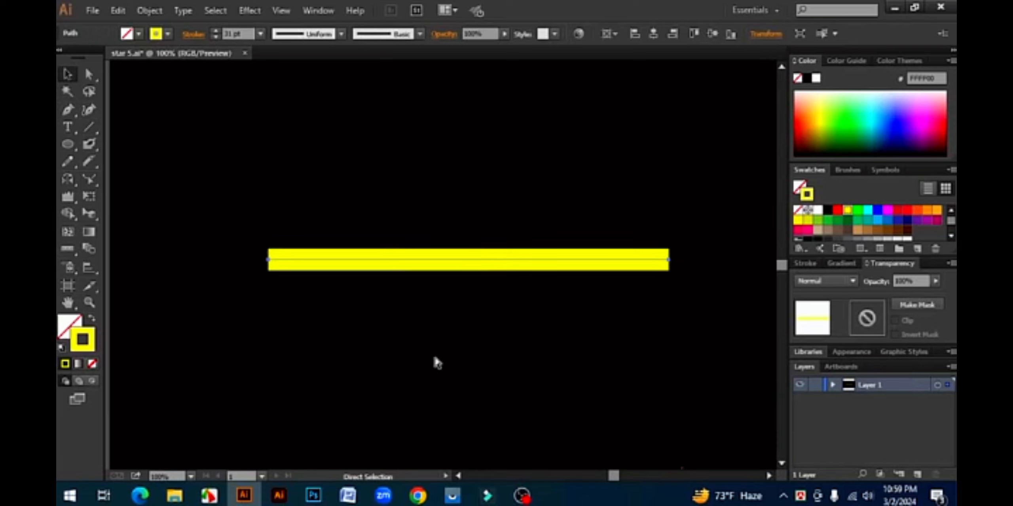
key("ctrl+minus")
key("z")
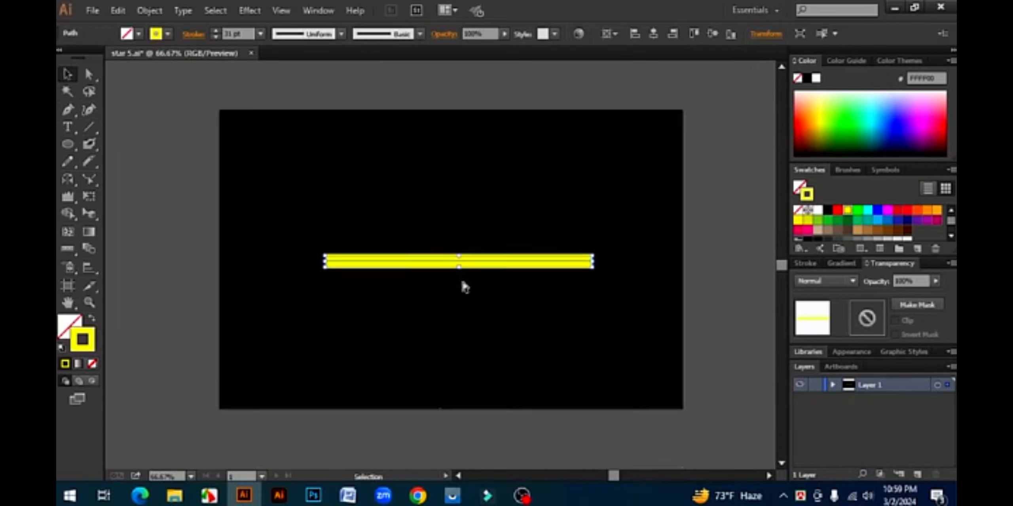
left_click(445, 282)
key("v")
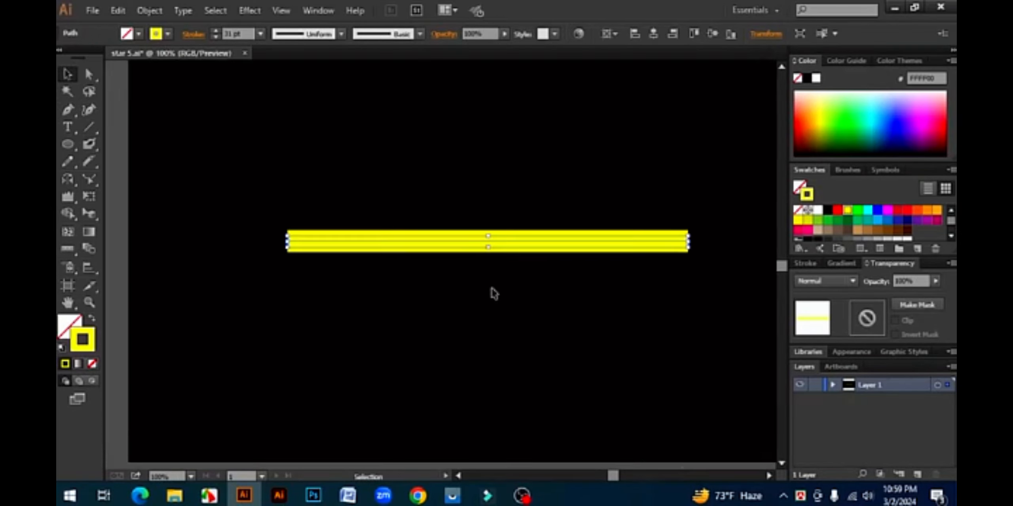
left_click_drag(460, 182, 548, 317)
key("Delete")
- Draw an unfilled circle with the yellow 31 pt stroke near the middle of the artboard and deselect it
left_click_drag(68, 144, 133, 177)
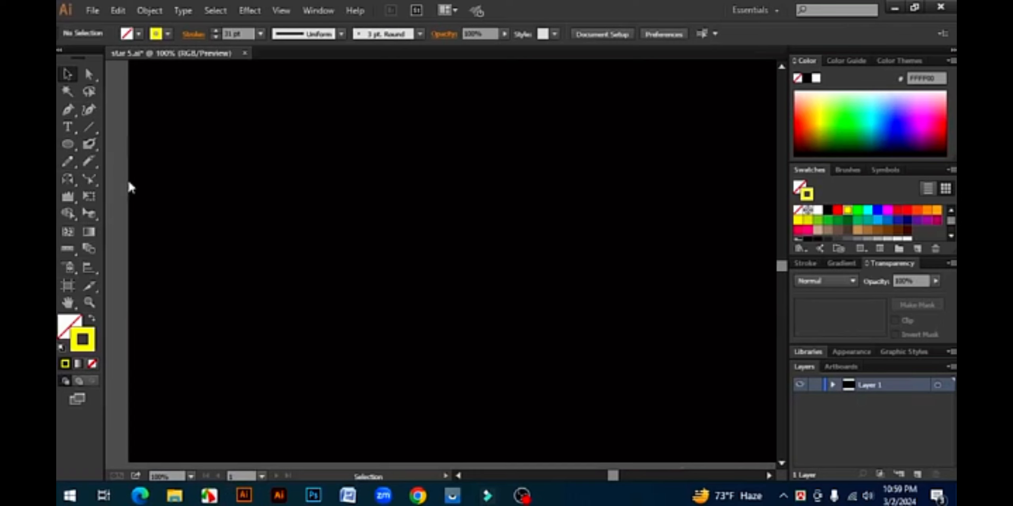
left_click_drag(471, 244, 526, 311)
left_click(68, 75)
left_click(468, 366)
key("ctrl+minus")
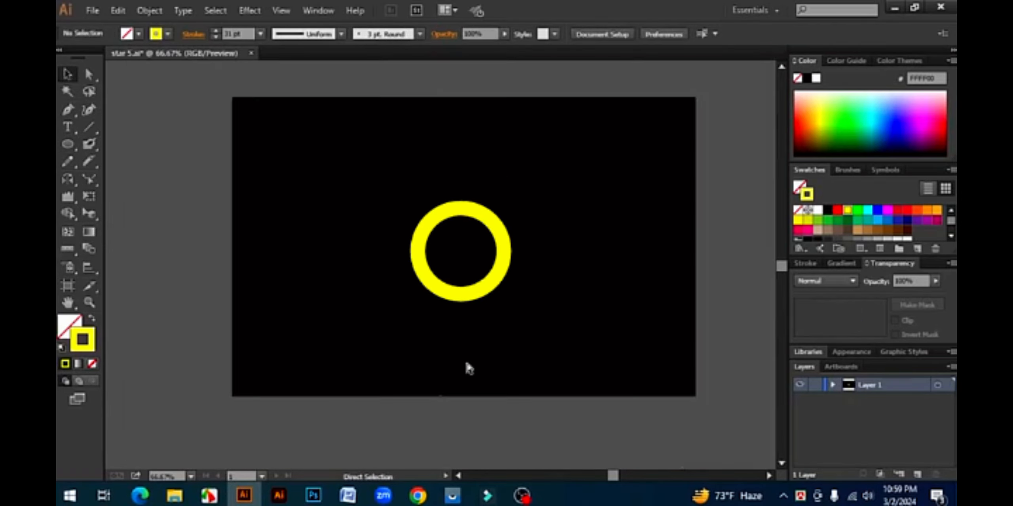
- Enlarge the yellow circle about its centre until it nearly fills the artboard's height, and deselect it
left_click(432, 218)
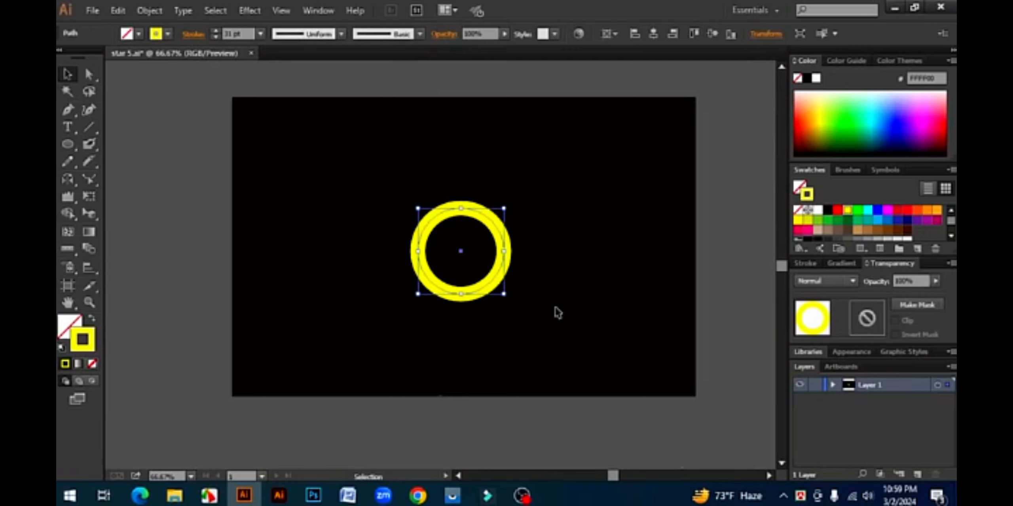
left_click(554, 309)
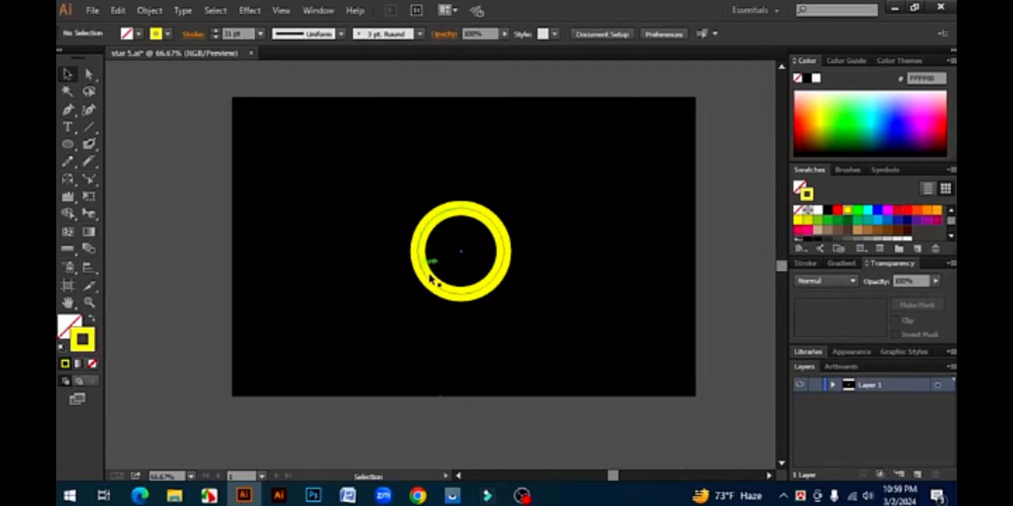
left_click(503, 277)
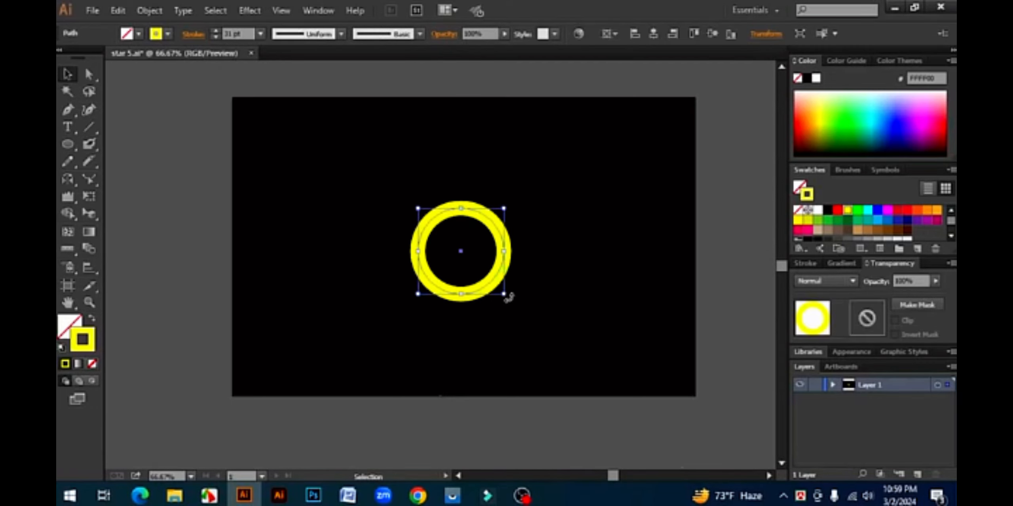
left_click_drag(506, 296, 595, 380)
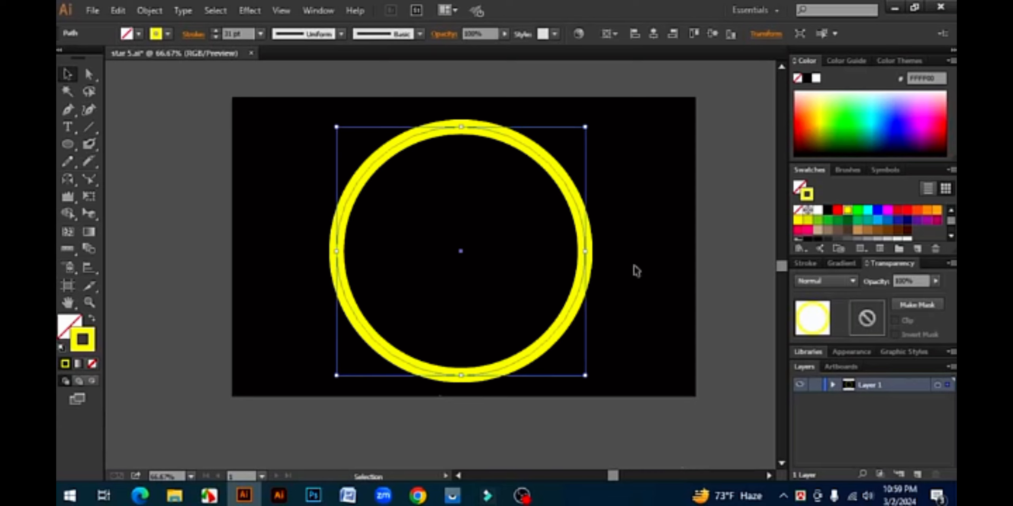
left_click(488, 158)
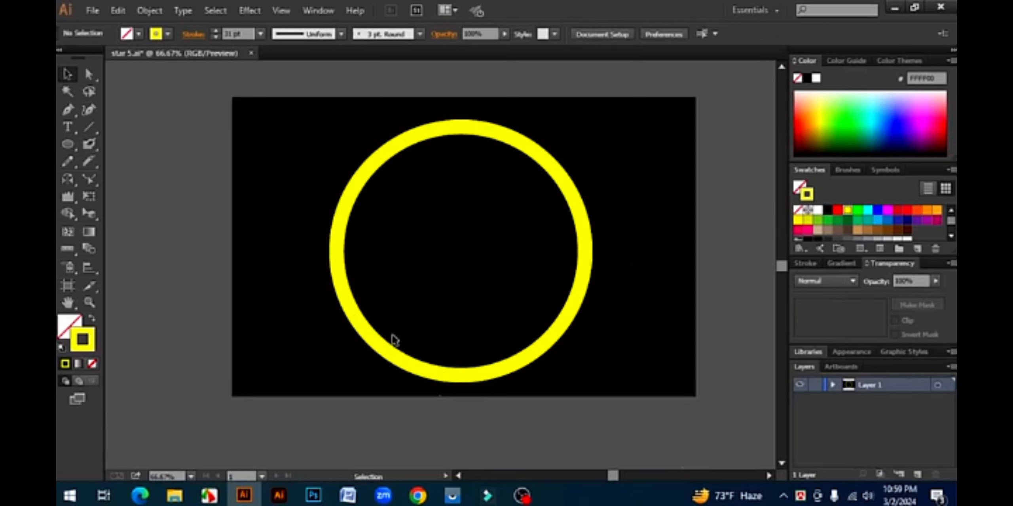
- Shrink the yellow circle about its centre to a small thick ring and deselect it
left_click(566, 325)
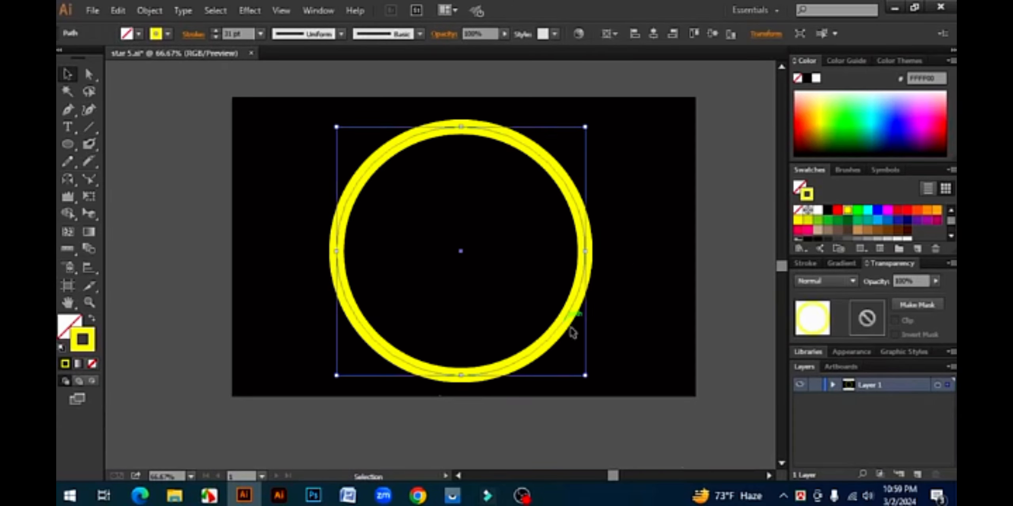
left_click_drag(585, 374, 484, 274)
left_click(543, 272)
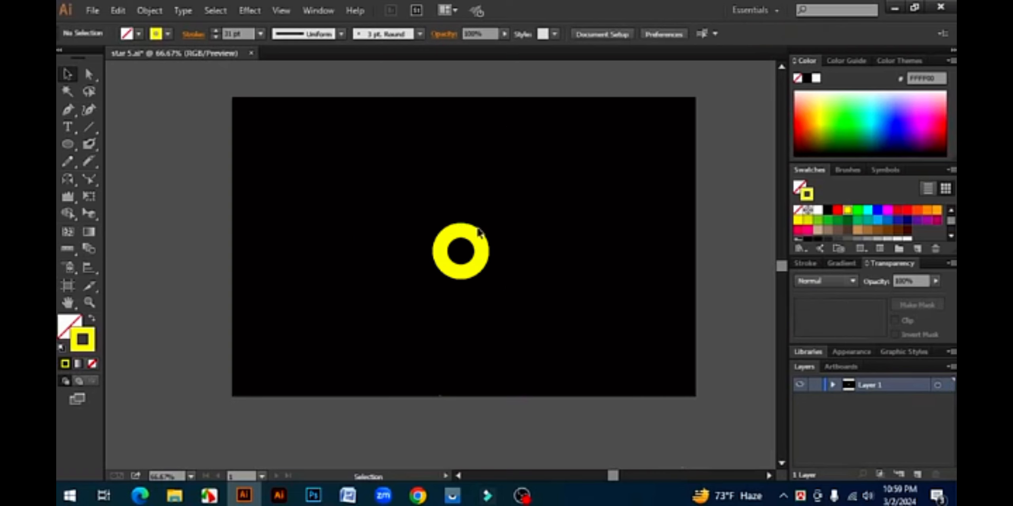
left_click(478, 238)
key("ctrl+space")
left_click(462, 254, "ctrl")
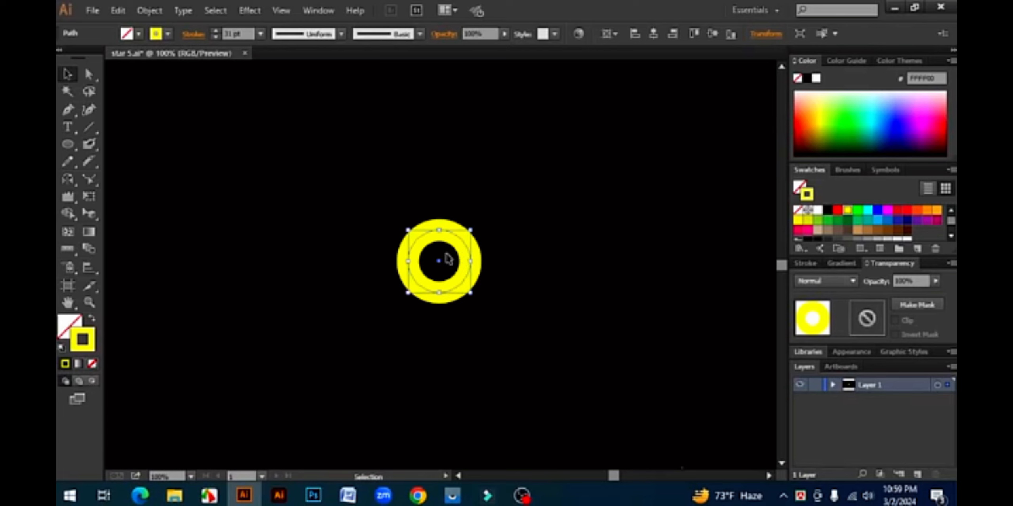
left_click_drag(493, 174, 417, 332)
left_click(149, 11)
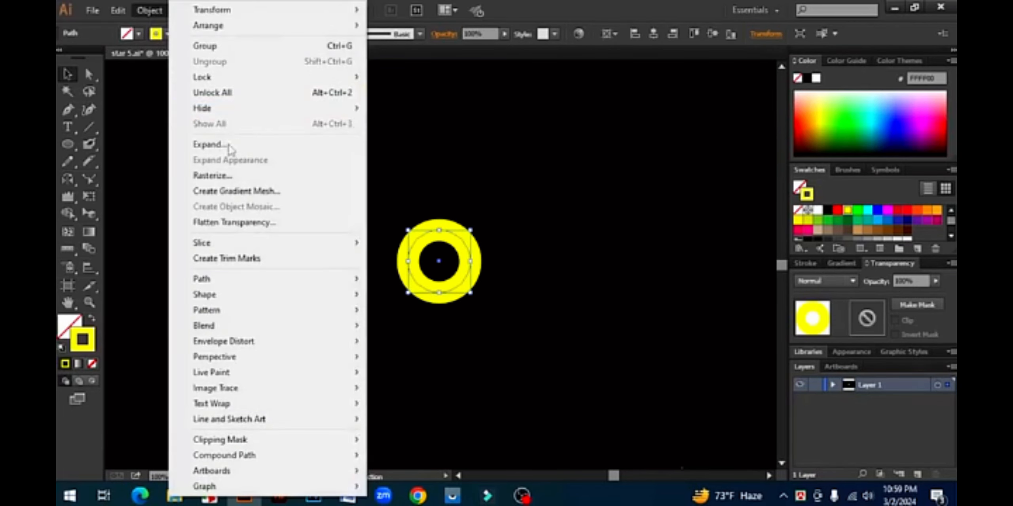
left_click(488, 172)
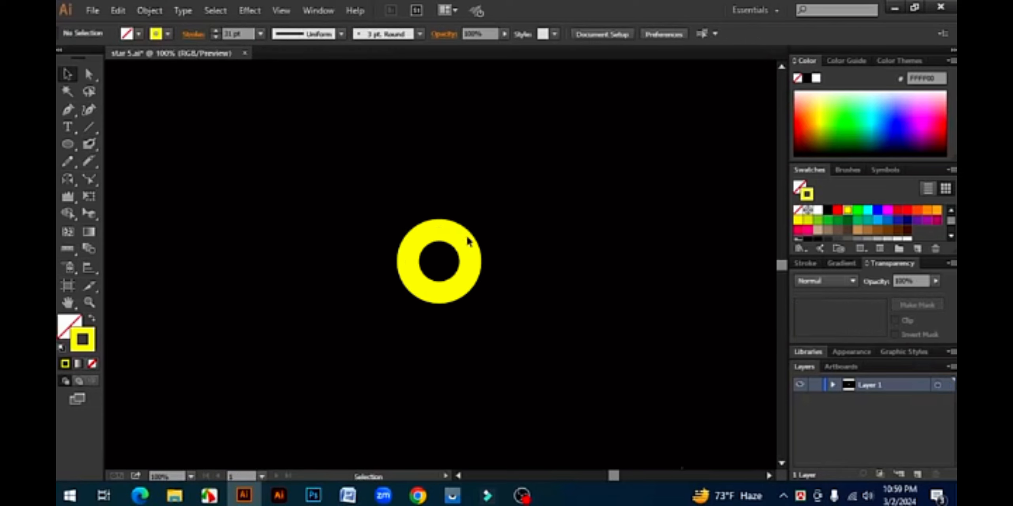
- Select the yellow ring and expand its fill and stroke with the Expand command, and deselect it
left_click(447, 236)
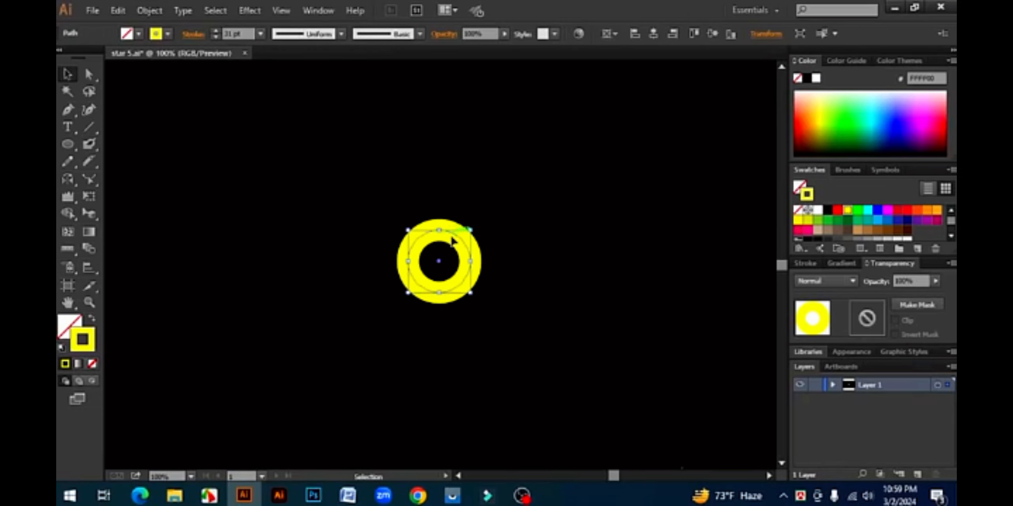
left_click(552, 308)
left_click(471, 261)
left_click(516, 255)
left_click(459, 235)
left_click(529, 265)
left_click(459, 230)
left_click(149, 10)
left_click(221, 145)
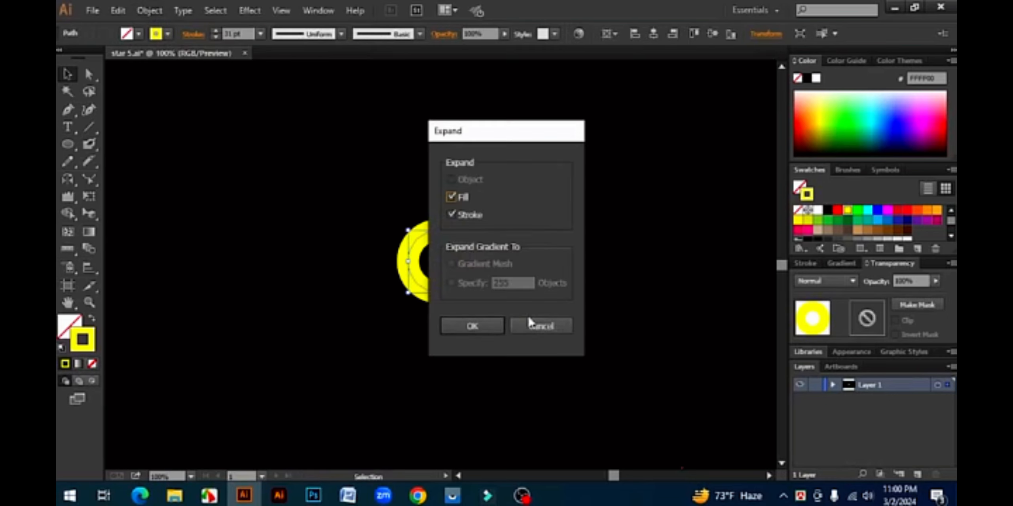
key("Return")
left_click(618, 323)
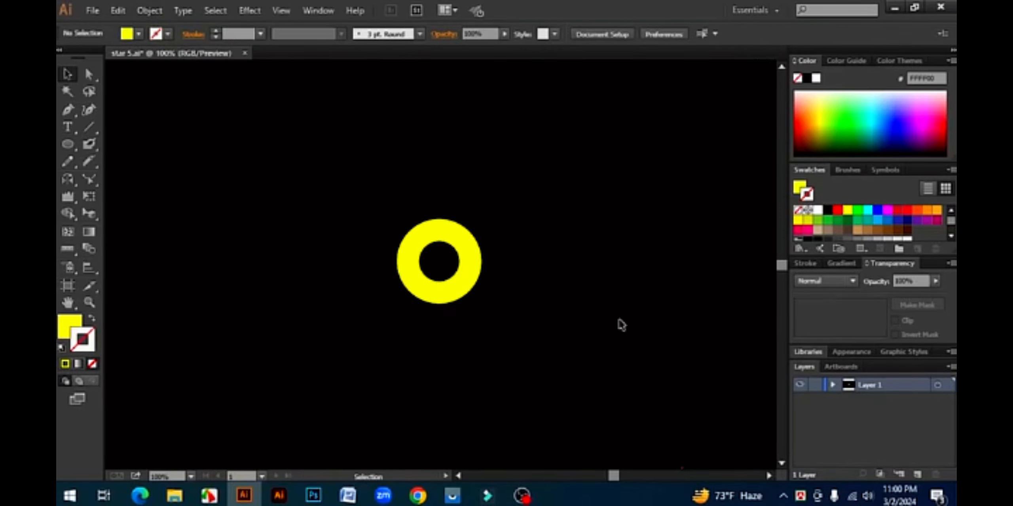
- Enlarge the expanded yellow ring proportionally about its centre to roughly three times its size, and reselect it
left_click(467, 245)
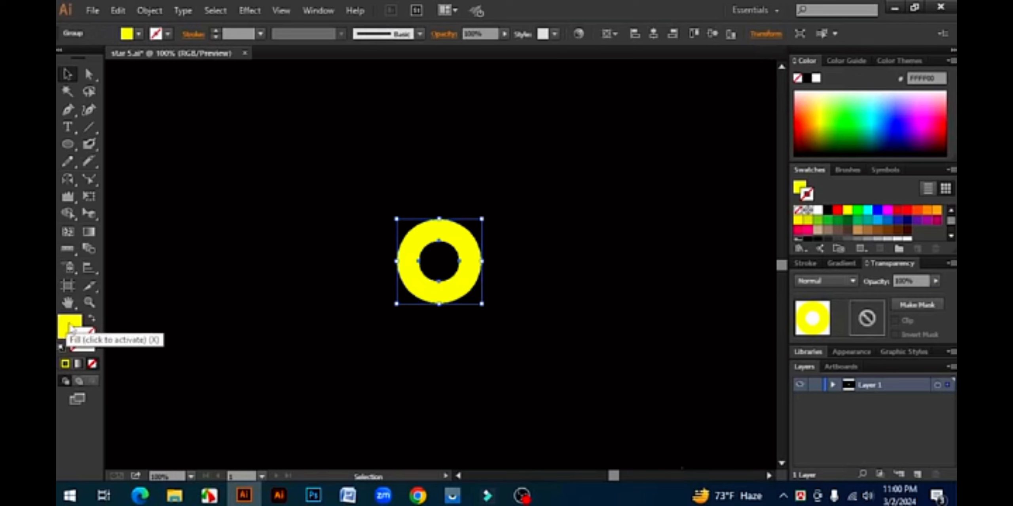
left_click_drag(479, 305, 564, 386)
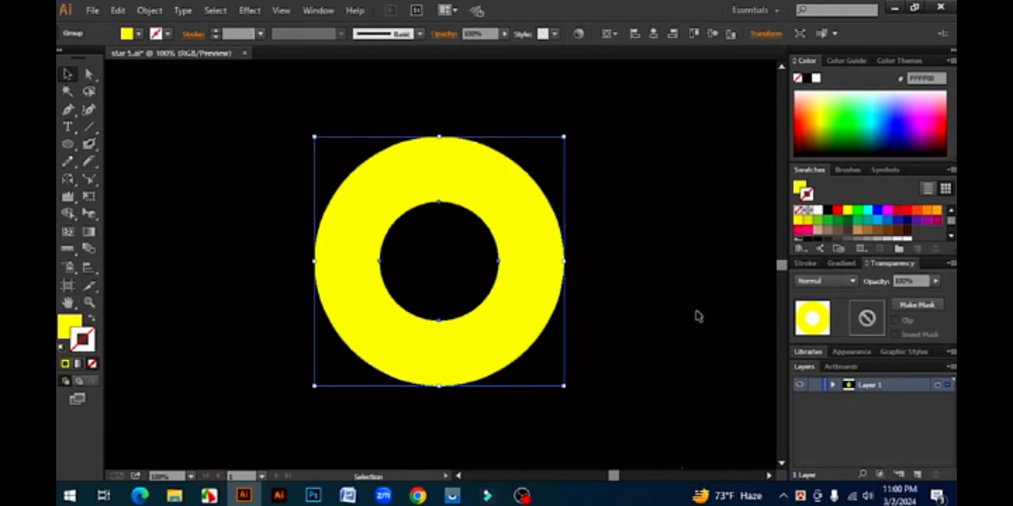
key("ctrl+minus")
key("ctrl+minus")
key("ctrl+minus")
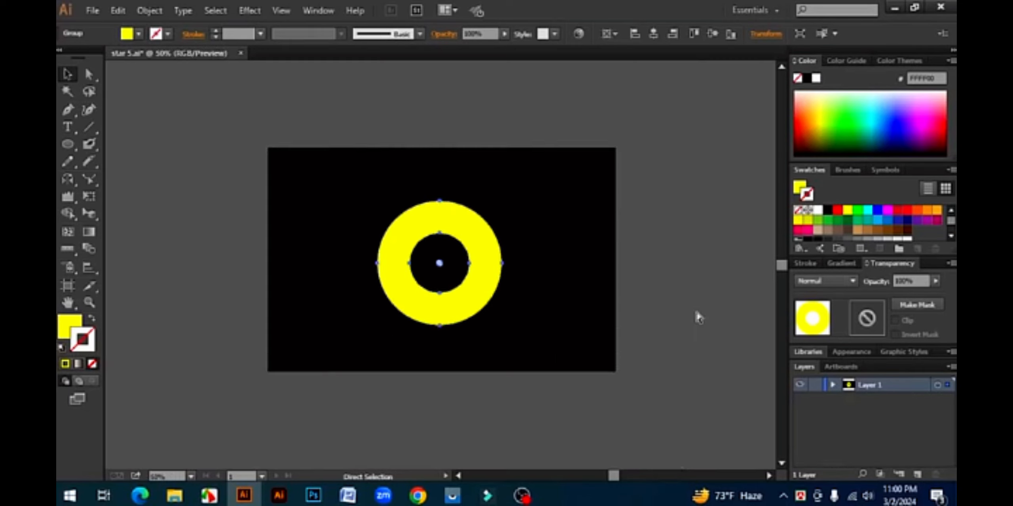
left_click(494, 288)
left_click(441, 269, "ctrl")
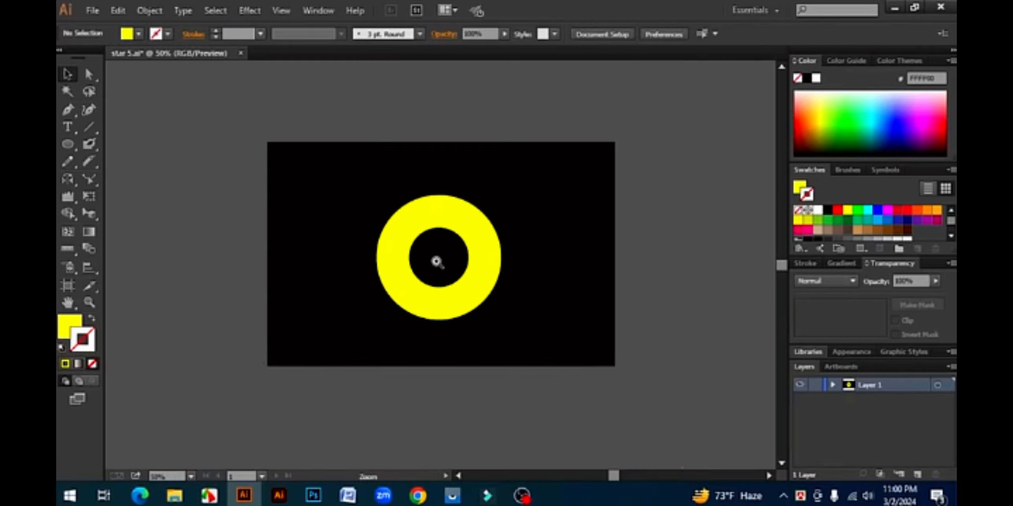
left_click(436, 261, "ctrl")
left_click(480, 290)
mouse_move(528, 344)
left_mouse_down()
mouse_move(479, 295)
mouse_move(539, 354)
left_mouse_up()
left_click(631, 314)
left_click(398, 281)
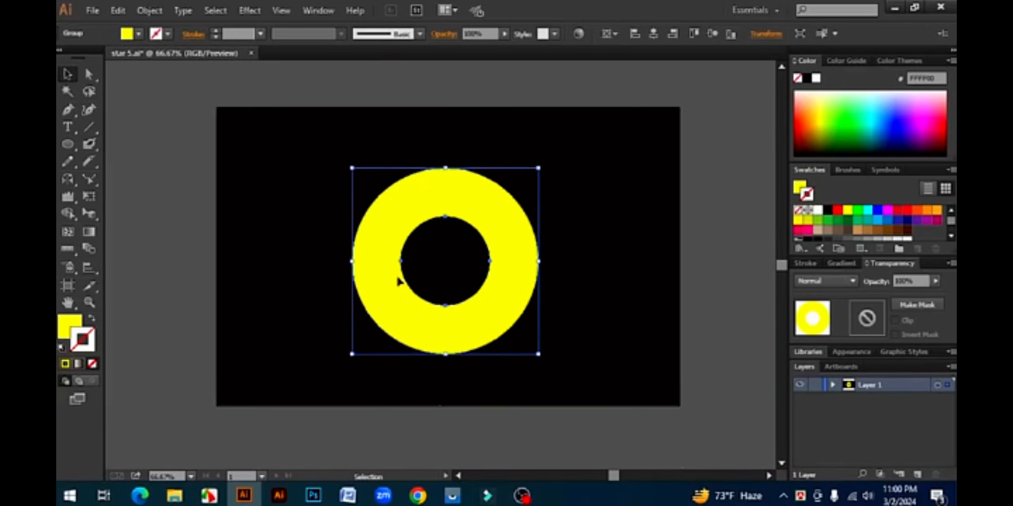
- Undo the ring's enlargements and the expansion of its fill and stroke, and deselect it
key("ctrl+z")
key("ctrl+z")
key("ctrl+z")
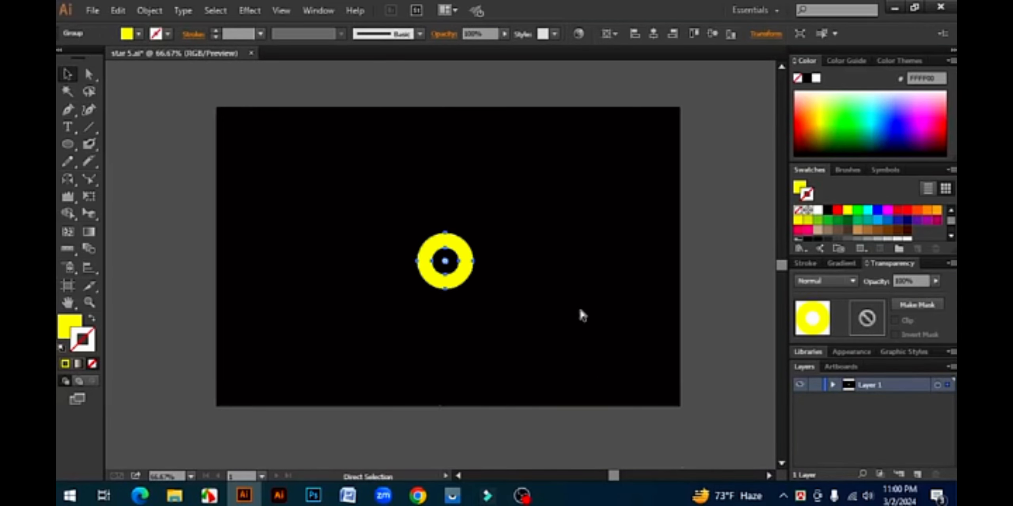
key("ctrl+z")
left_click(577, 308)
- Scale the yellow stroked circle about its centre up past the artboard's height and back down to a small thick ring
left_click(461, 283)
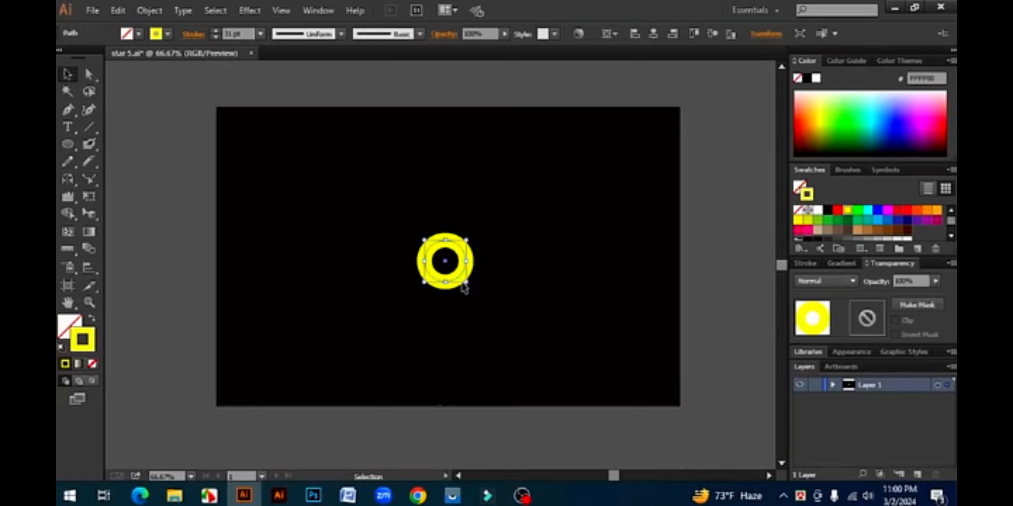
left_click_drag(468, 285, 624, 426)
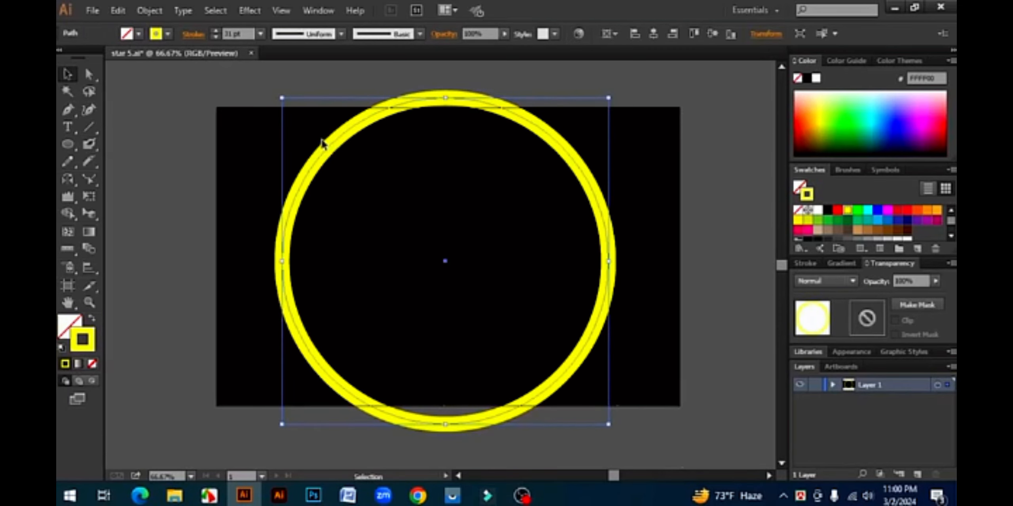
left_click_drag(607, 425, 467, 273)
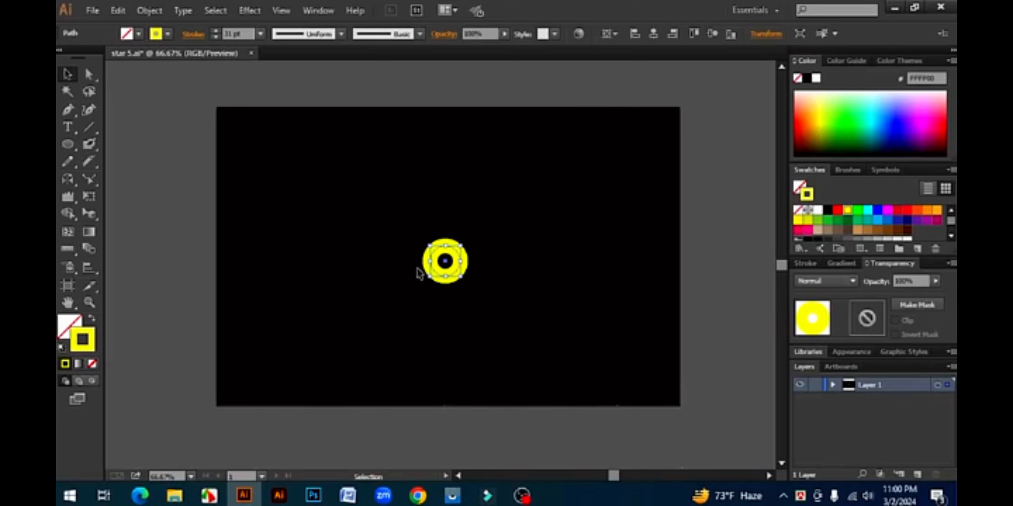
left_click(521, 311)
- Select the small thick yellow ring and convert its fill and stroke to shapes with the Expand command
left_click_drag(407, 215, 527, 355)
left_click(150, 10)
left_click(213, 145)
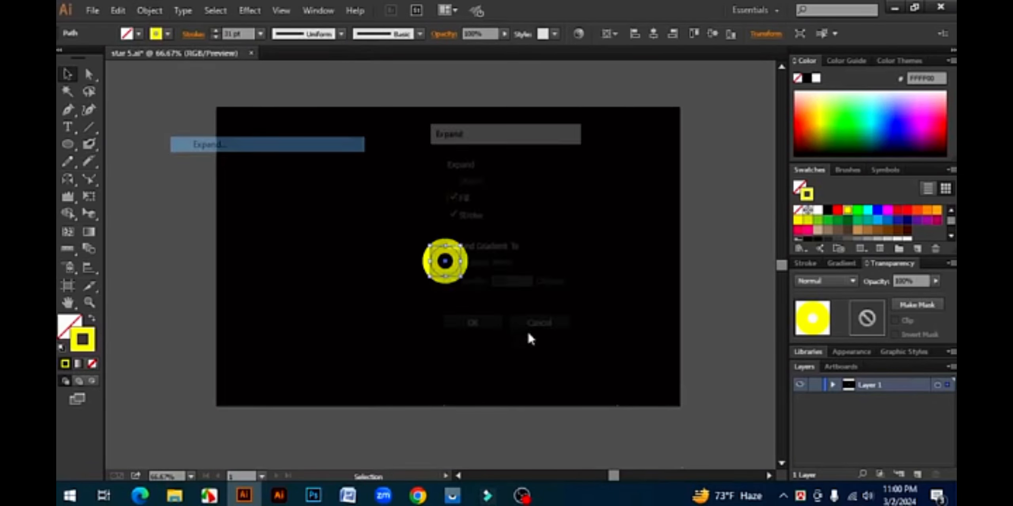
left_click(481, 328)
left_click(495, 281)
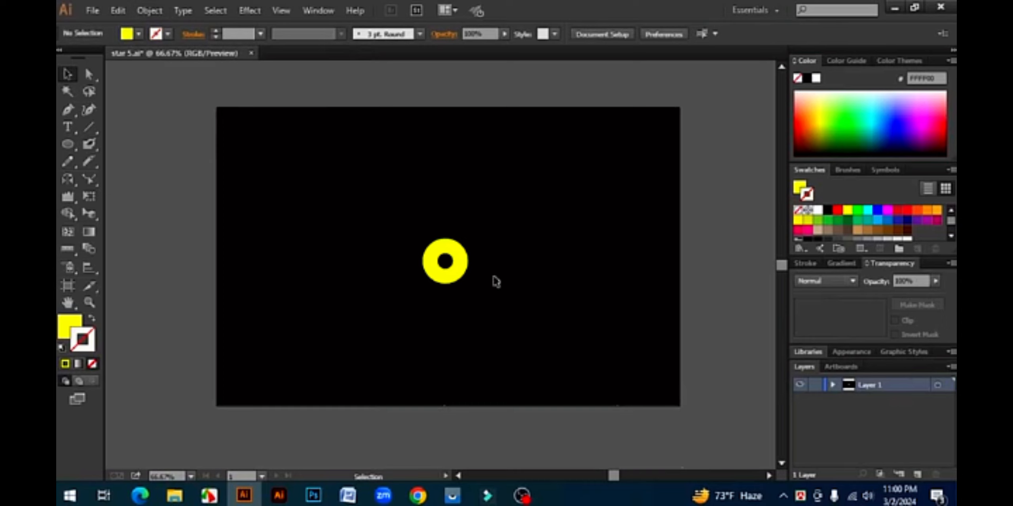
- Enlarge the expanded ring proportionally about its centre to roughly two and a half times its size and deselect it
left_click(430, 256)
left_click_drag(467, 283, 505, 320)
left_click(561, 316)
left_click(475, 301)
left_click(589, 309)
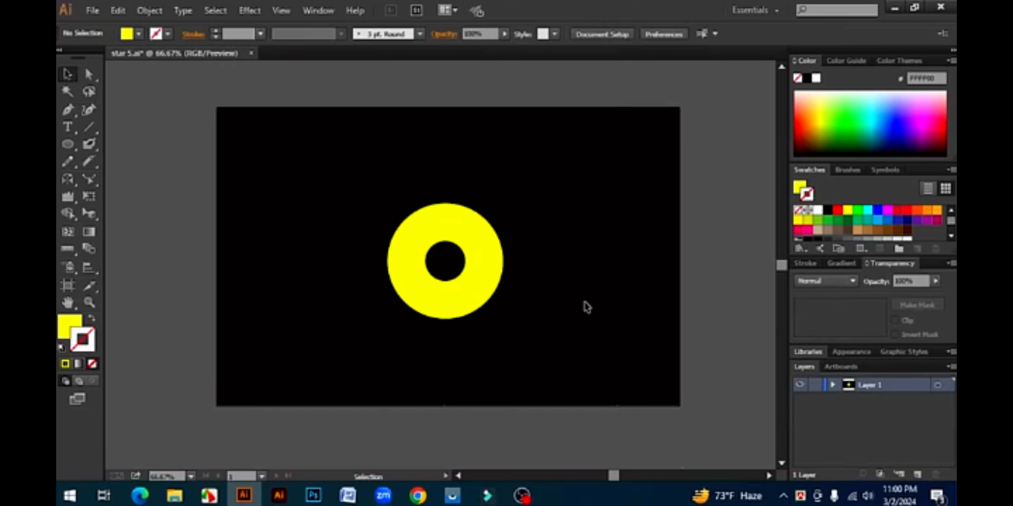
- Select the expanded yellow ring and delete it from the artboard
left_click(443, 245)
key("Delete")
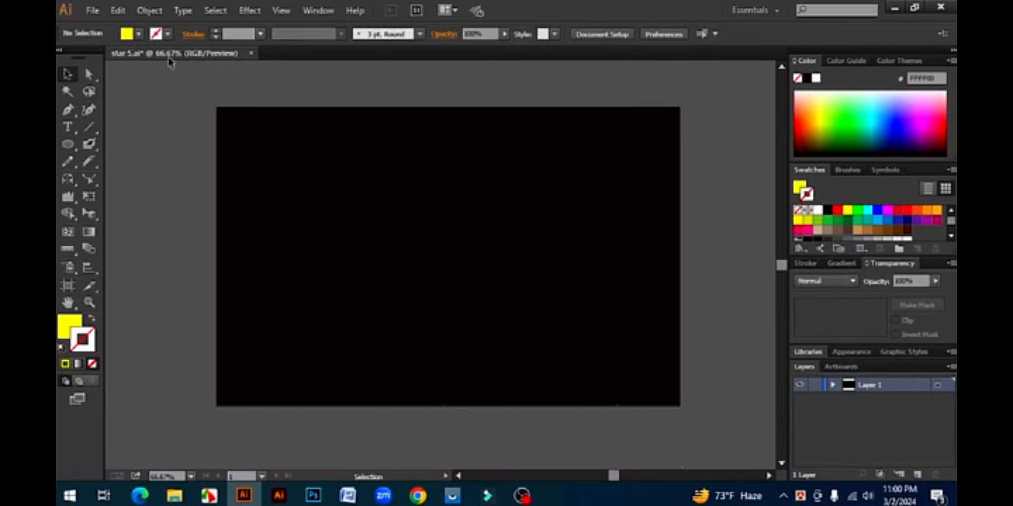
left_click(150, 10)
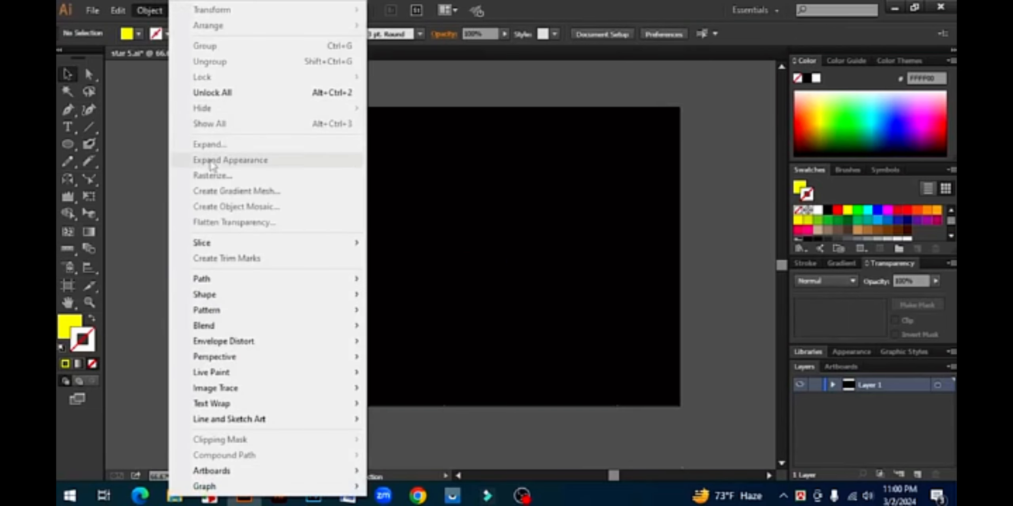
left_click(413, 201)
- Draw a yellow rectangle about 507 by 225 px near the middle of the artboard
left_click(67, 144)
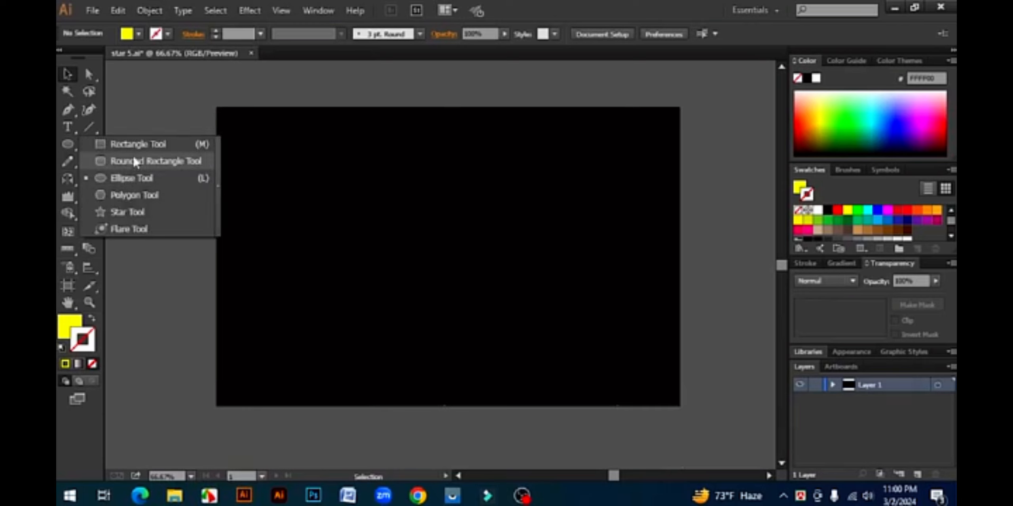
left_click(127, 150)
left_click_drag(321, 193, 562, 300)
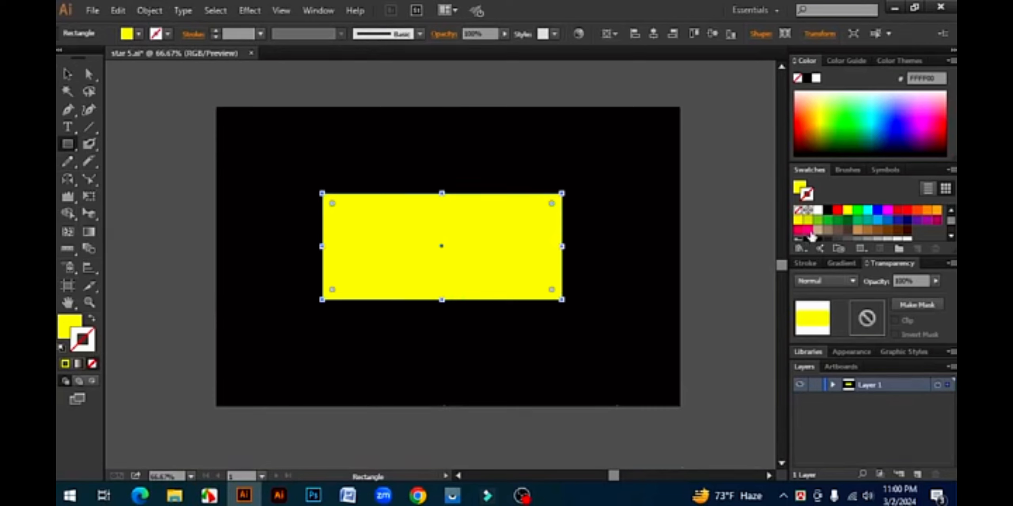
- Give the yellow rectangle a red stroke with a weight of 10 pt
left_click(828, 210)
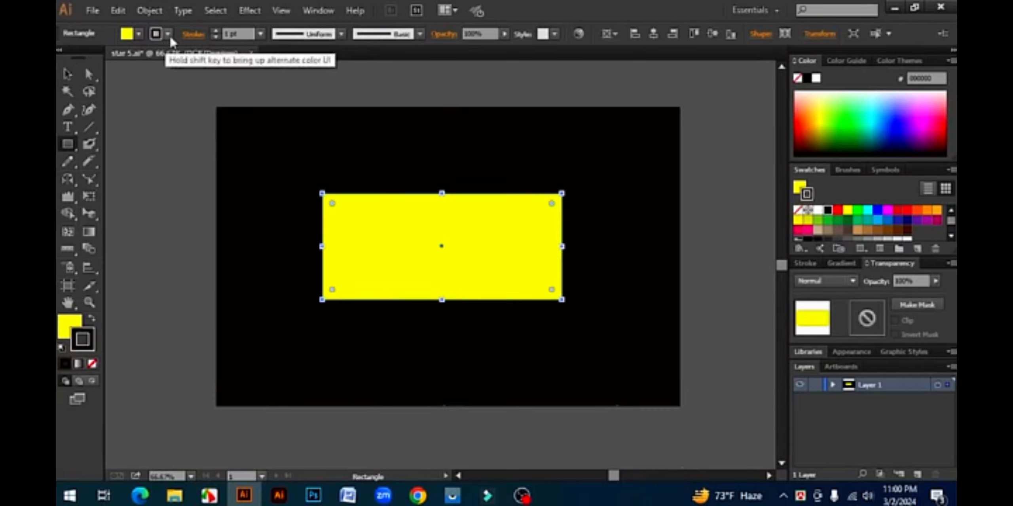
left_click(214, 31)
left_click(215, 31)
left_click(214, 30)
left_click(214, 30)
left_click(215, 31)
left_click(214, 31)
left_click(214, 31)
left_click(215, 31)
left_click(215, 31)
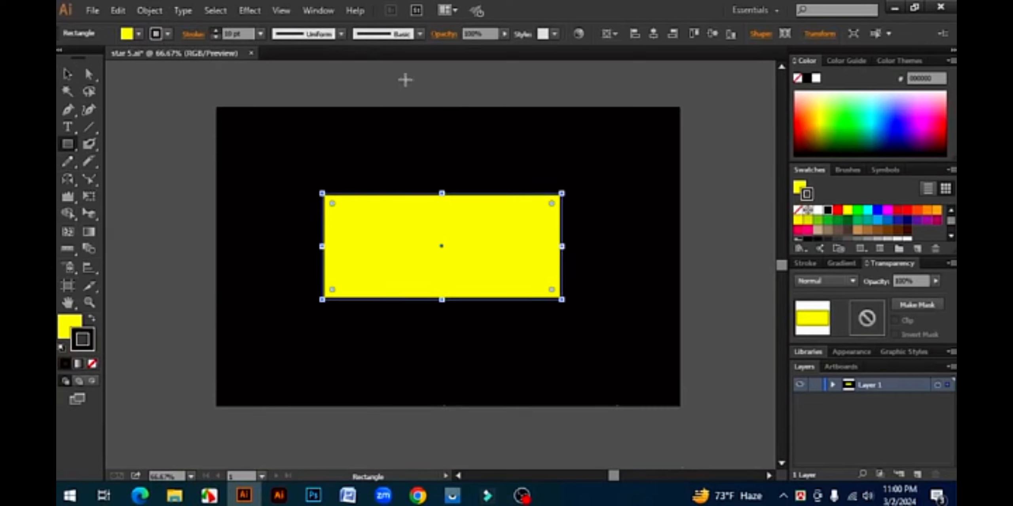
left_click(838, 210)
- Rasterize the rectangle with the Grayscale color model, High (300 ppi) resolution and a white background
left_click(147, 11)
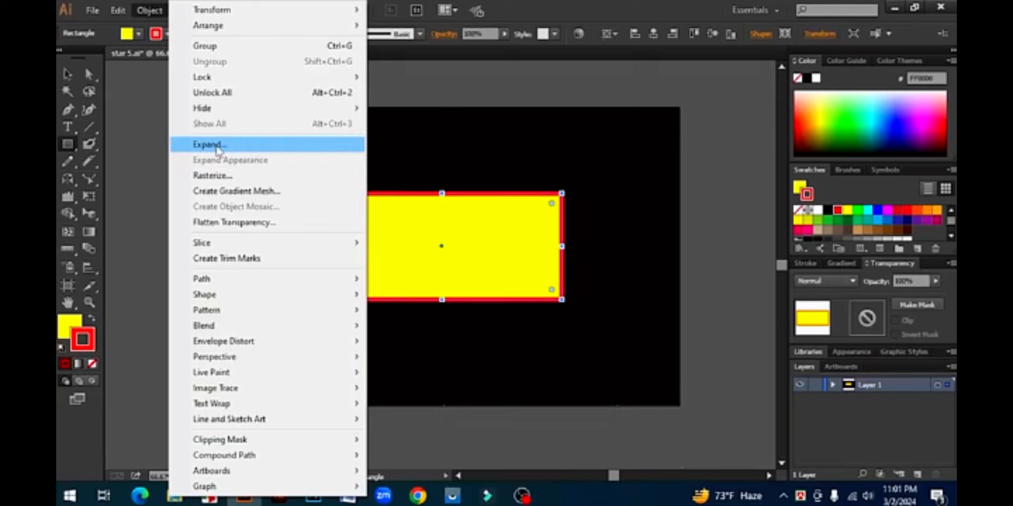
left_click(214, 176)
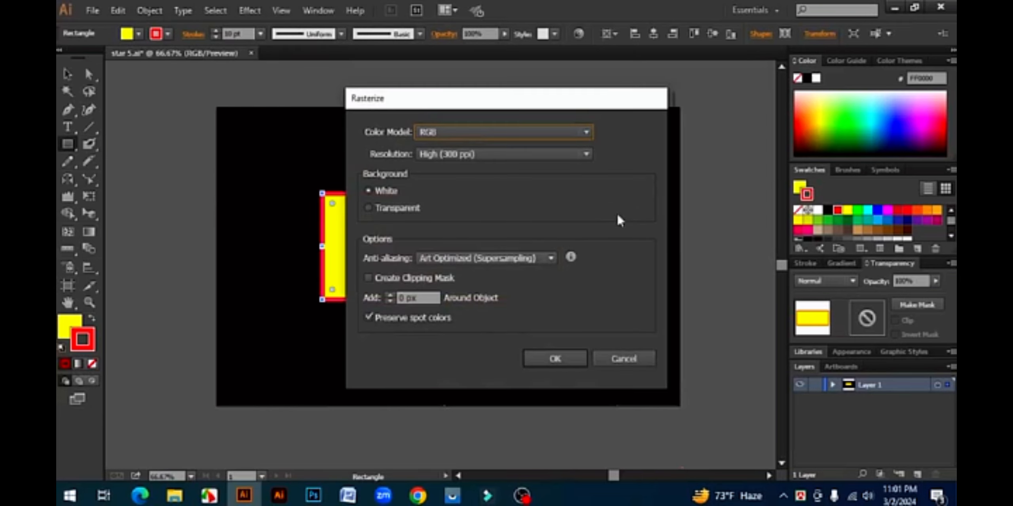
left_click(527, 132)
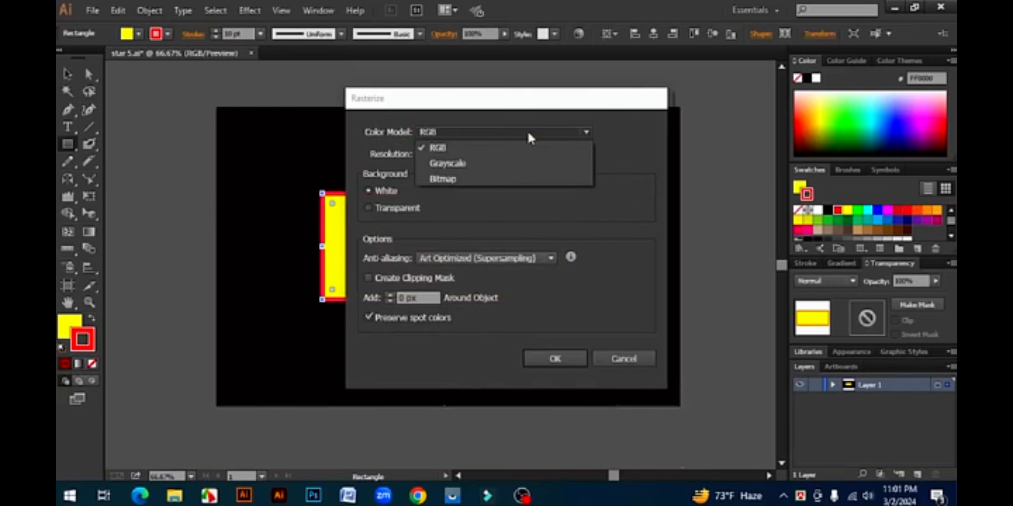
left_click(460, 169)
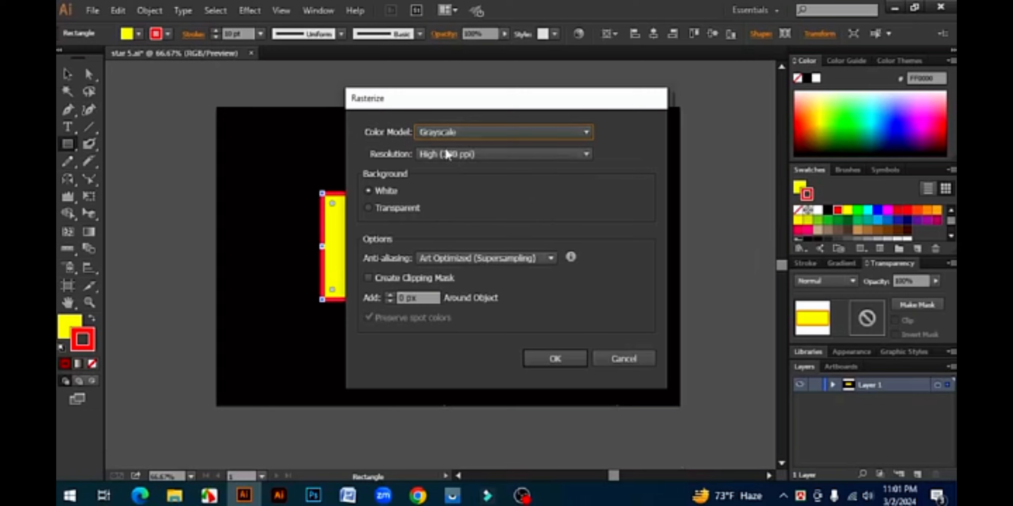
left_click(485, 132)
left_click(455, 169)
left_click(573, 359)
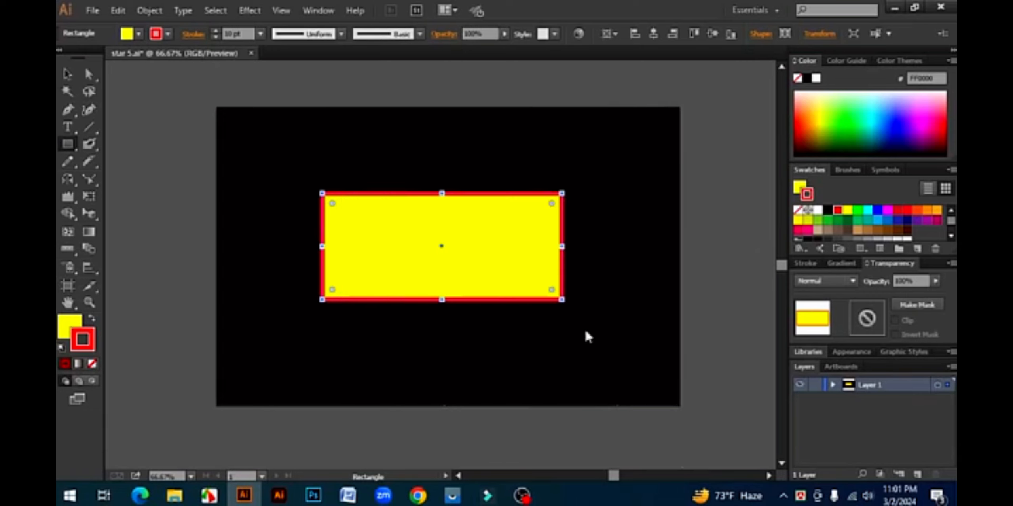
left_click(585, 334)
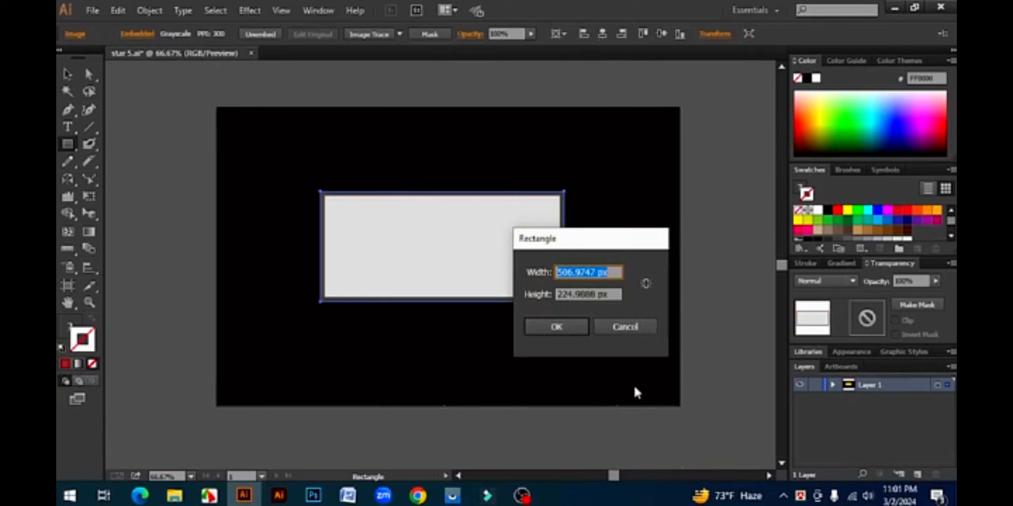
left_click(623, 331)
- Select the grey rectangle image and rasterize it with the RGB color model at High (300 ppi) resolution
left_click(68, 74)
left_click(645, 291)
left_click(402, 215)
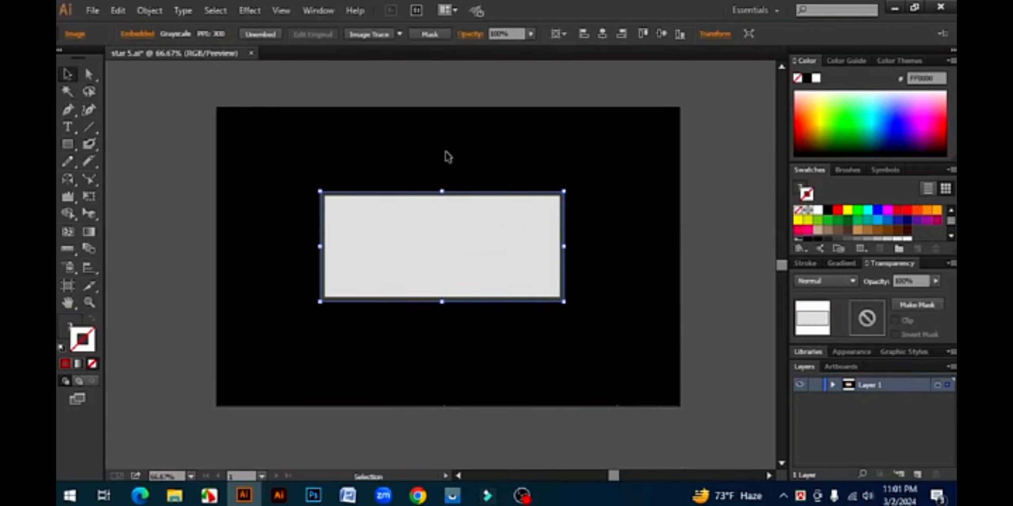
left_click(149, 11)
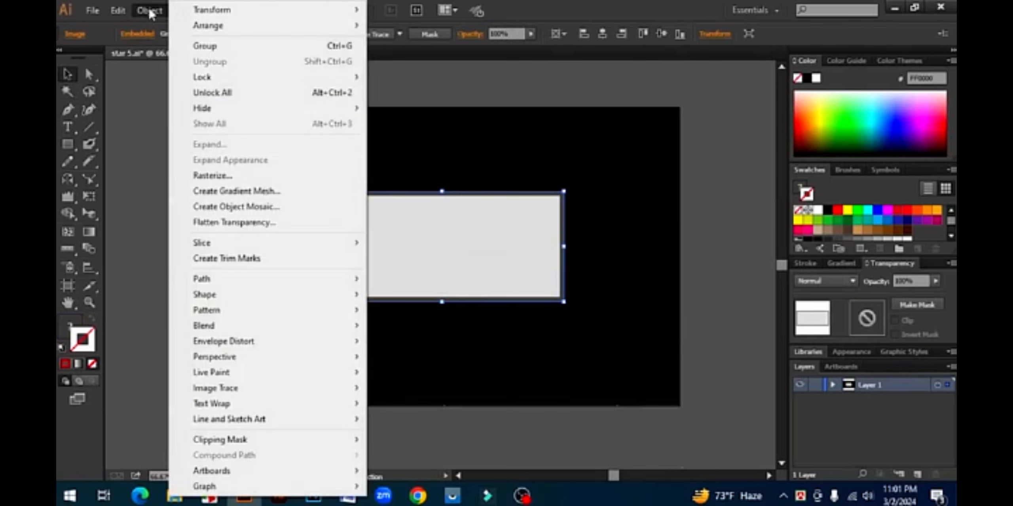
left_click(197, 175)
left_click(519, 132)
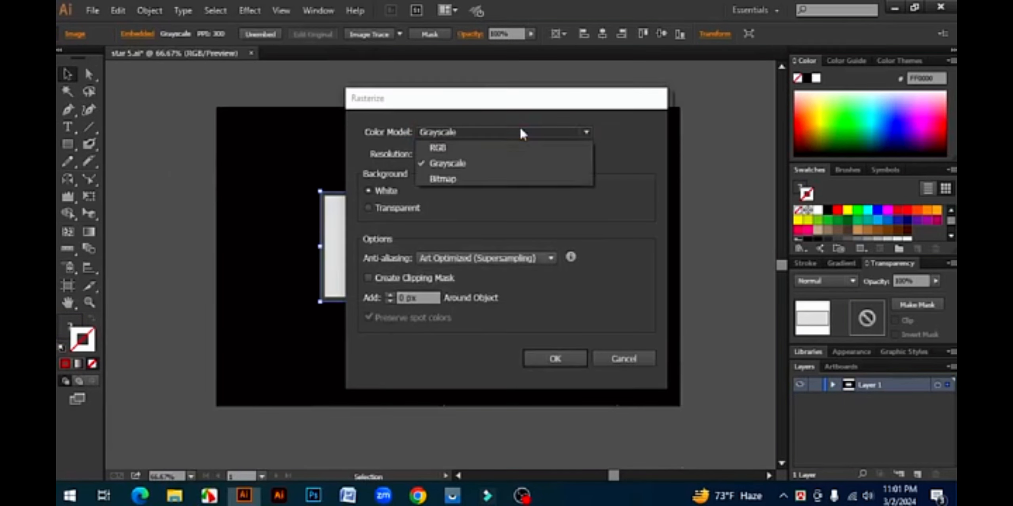
left_click(514, 146)
left_click(568, 361)
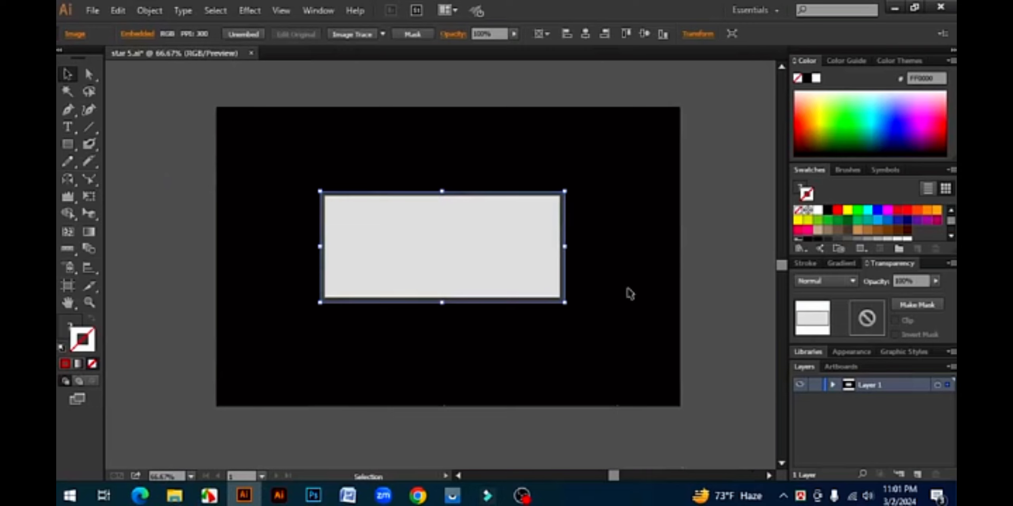
left_click(633, 305)
- Select the grey rectangle image and rasterize it again with the RGB color model, High (300 ppi) resolution and a white background
left_click_drag(644, 321, 332, 296)
left_click(70, 327)
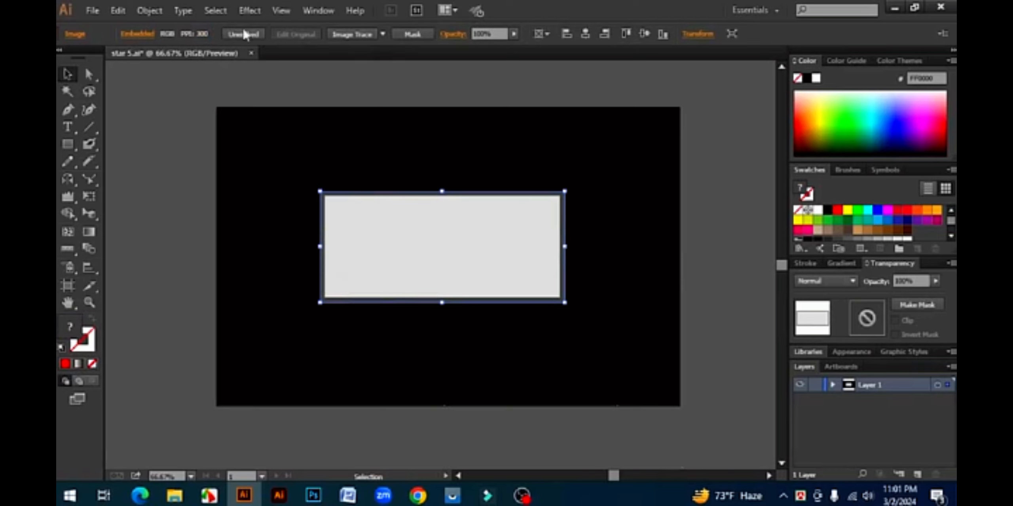
left_click(152, 9)
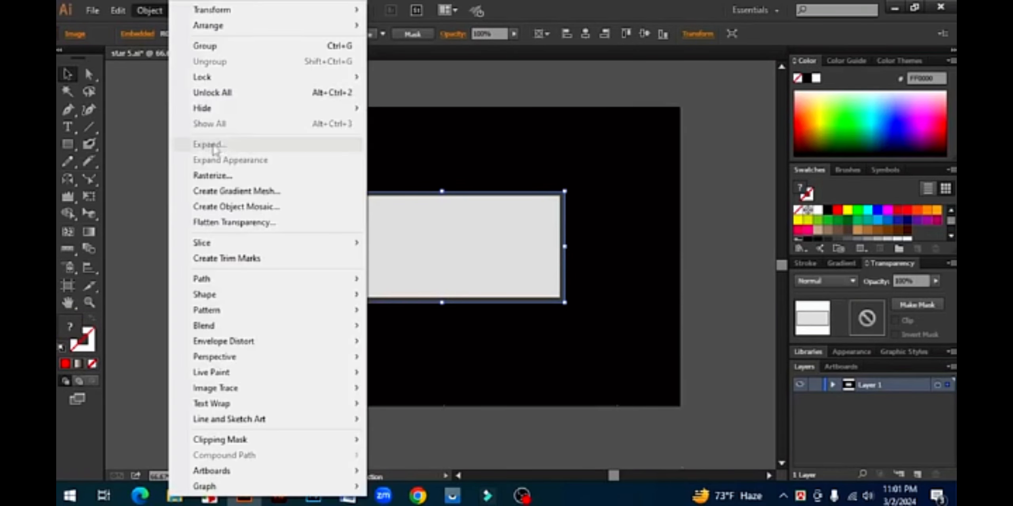
left_click(214, 175)
left_click(481, 135)
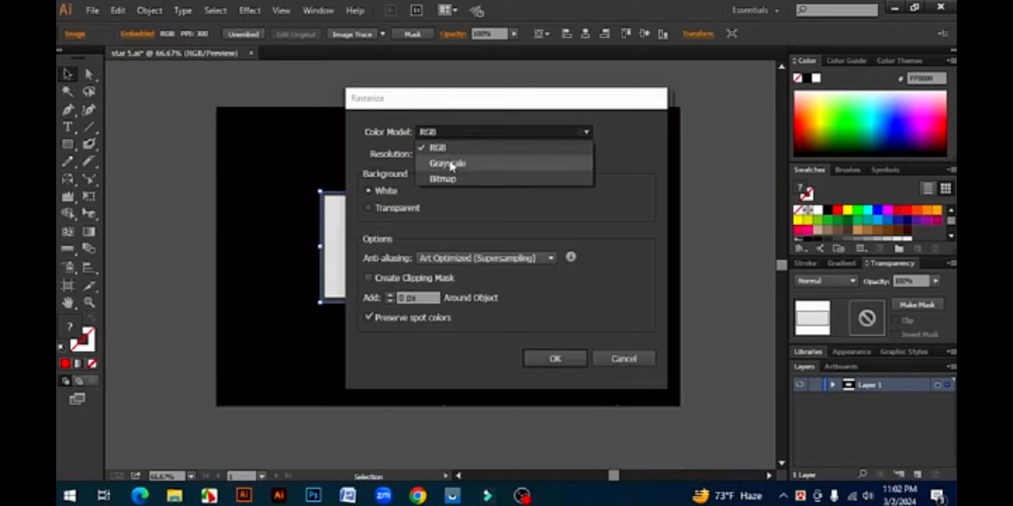
left_click(449, 156)
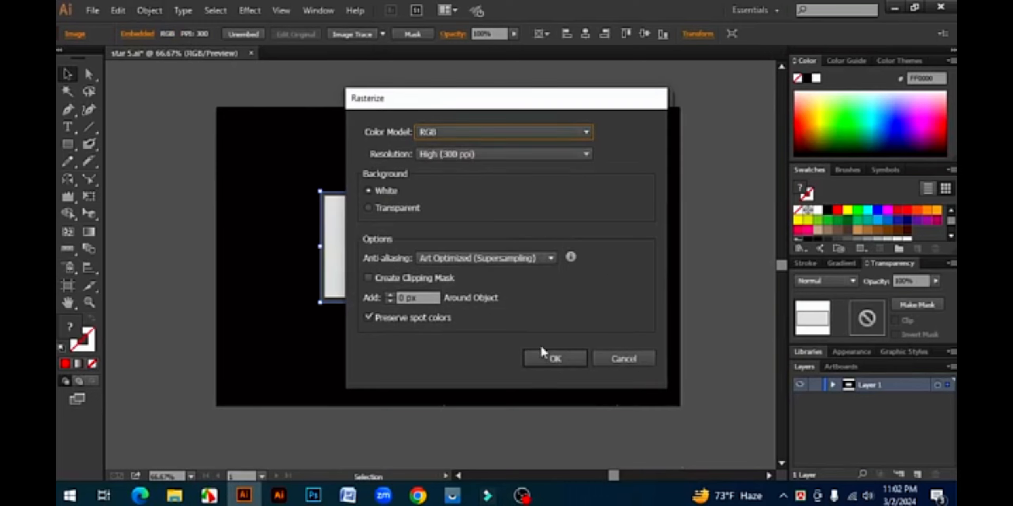
left_click(543, 357)
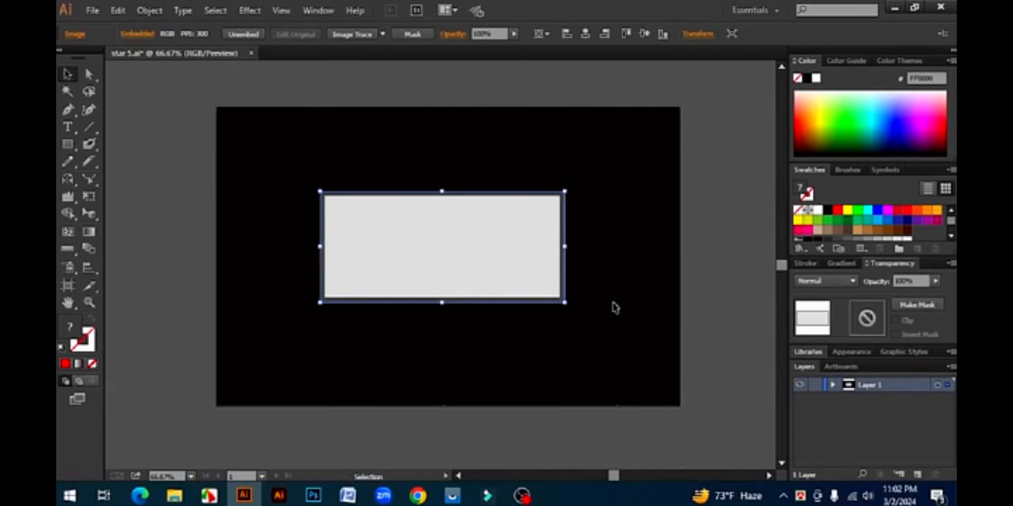
- Move the grey rectangle image slightly down and to the right on the artboard
left_click(617, 251)
left_click(484, 246)
left_click_drag(486, 247, 487, 274)
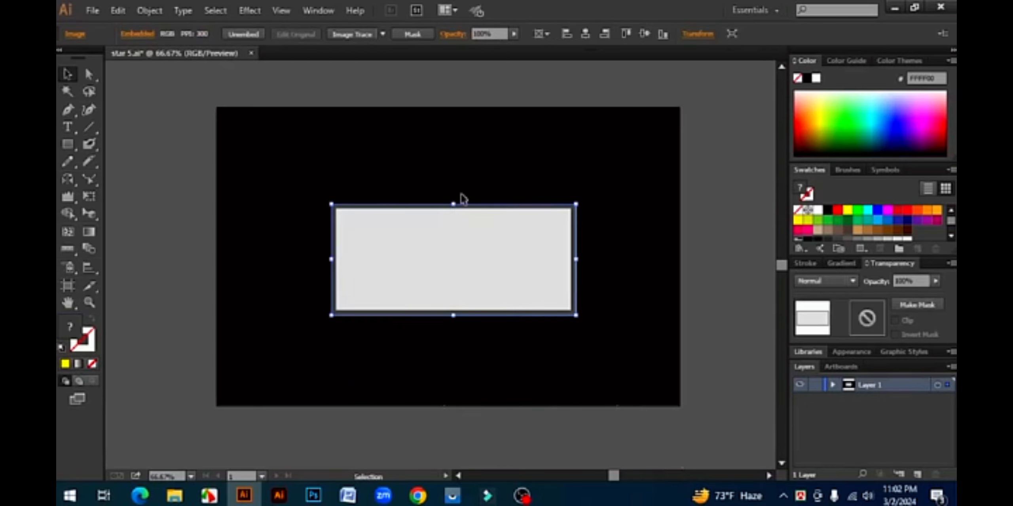
- Create a gradient mesh on the image with 6 rows, 4 columns, Flat appearance and 100% highlight
left_click(145, 12)
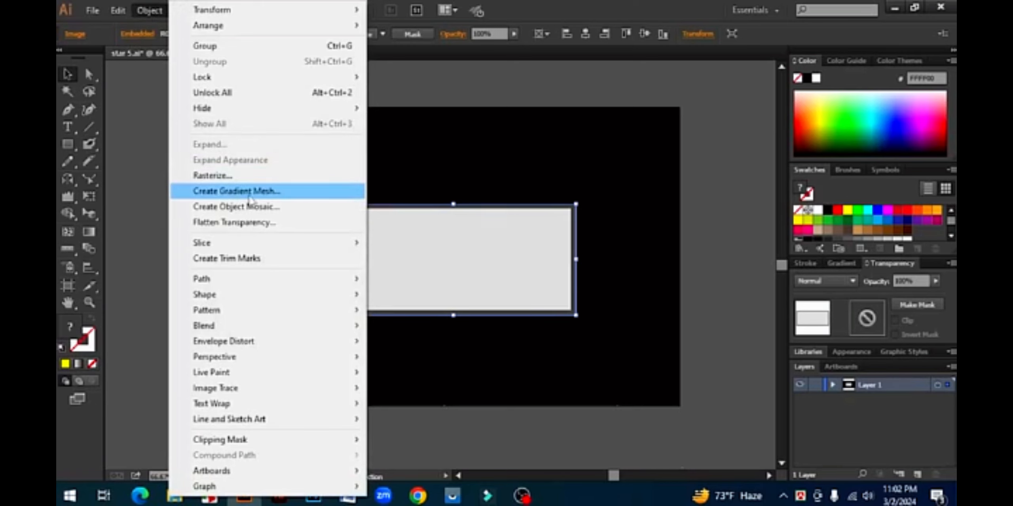
left_click(262, 191)
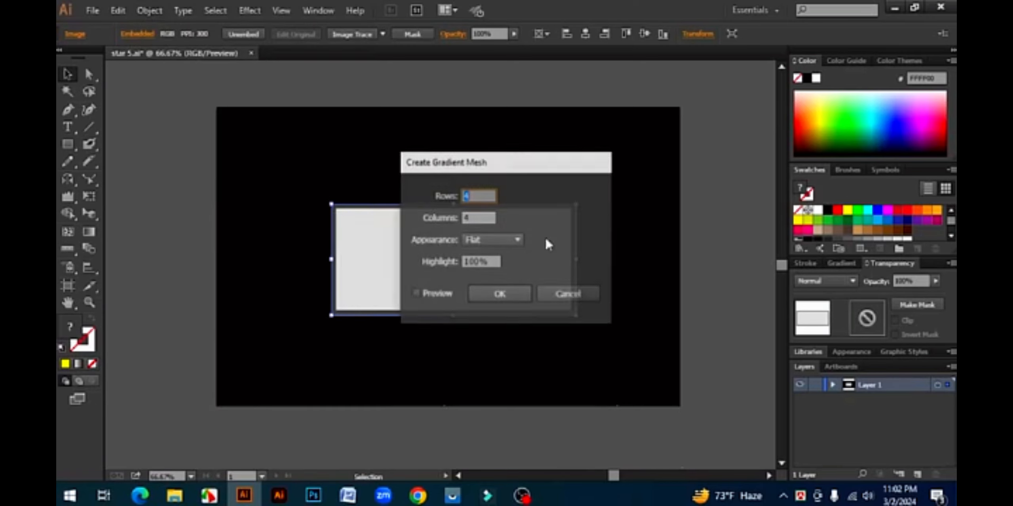
left_click_drag(520, 166, 656, 186)
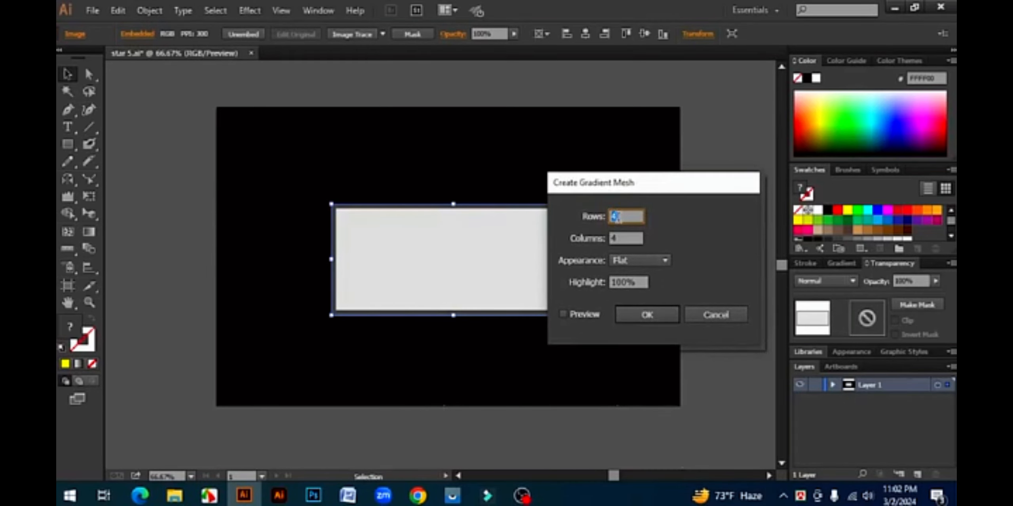
left_click(617, 239)
left_click(564, 315)
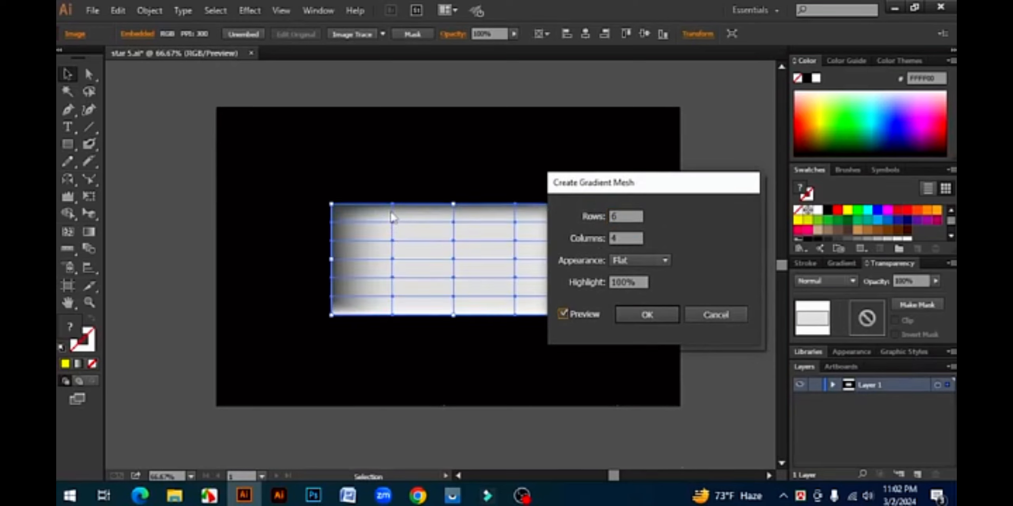
left_click(657, 315)
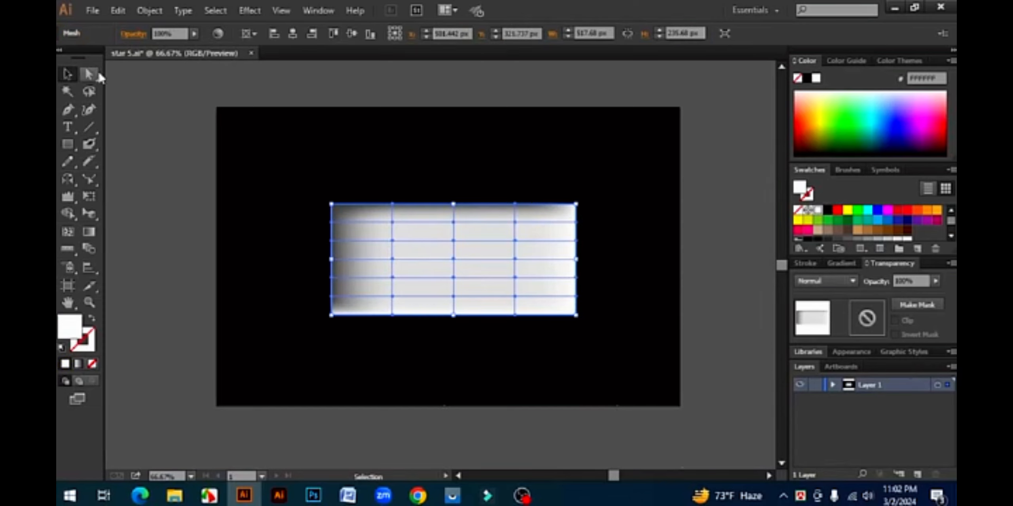
- Color the mesh point near the upper-left corner cyan and the central mesh point magenta, and deselect the mesh
left_click(88, 79)
left_click(393, 222)
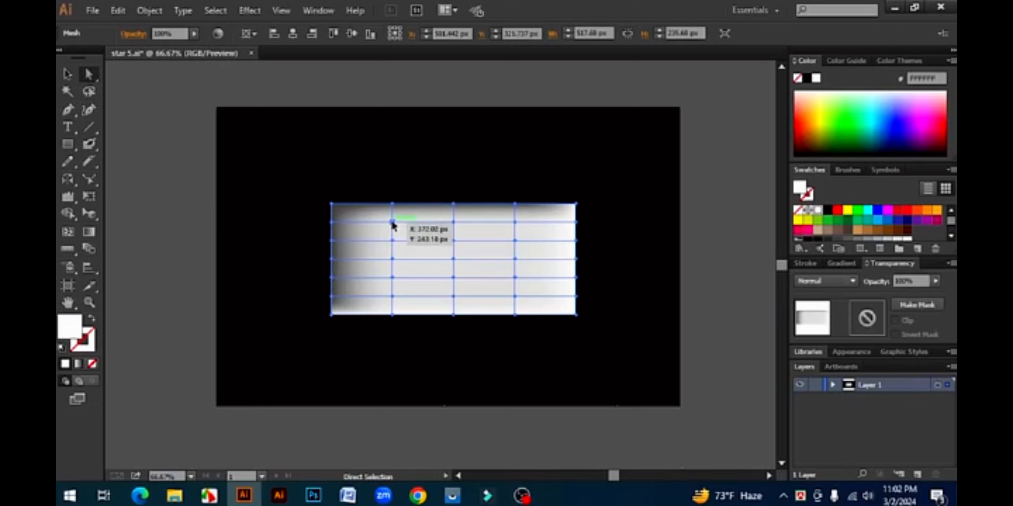
left_click(868, 211)
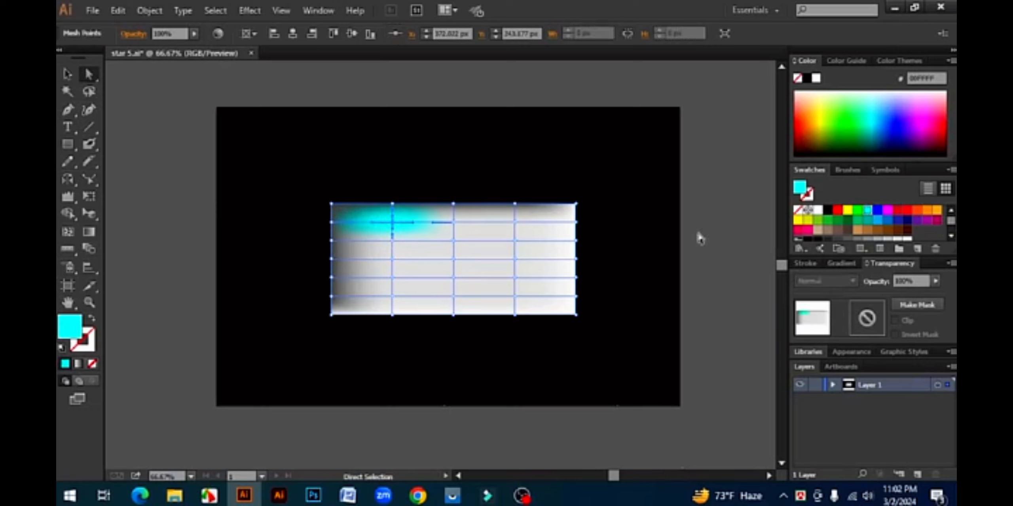
left_click(455, 262)
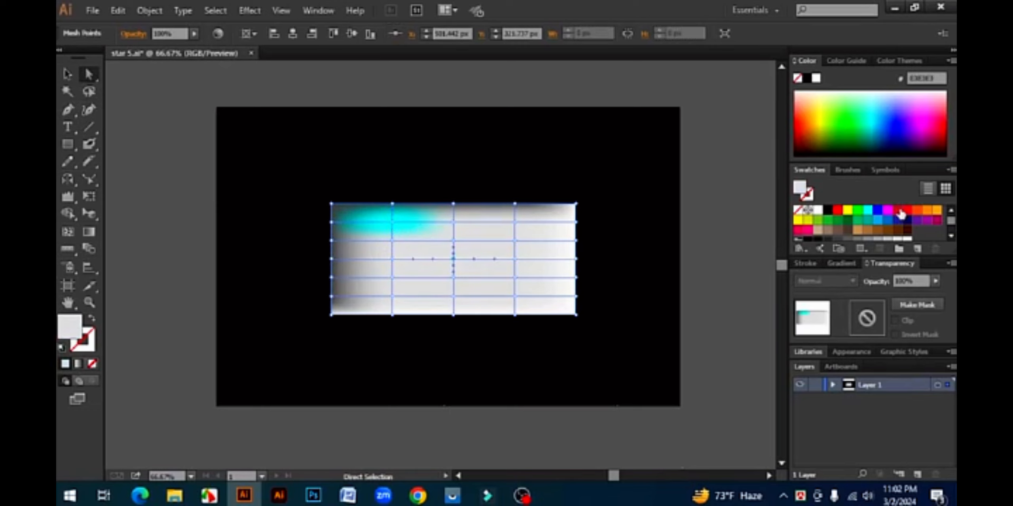
left_click(887, 211)
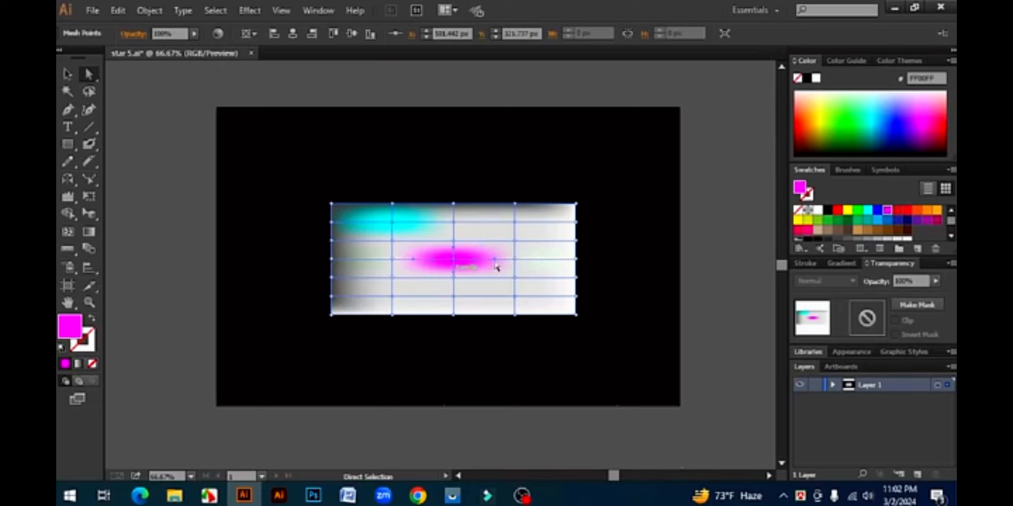
left_click(72, 75)
left_click(313, 169)
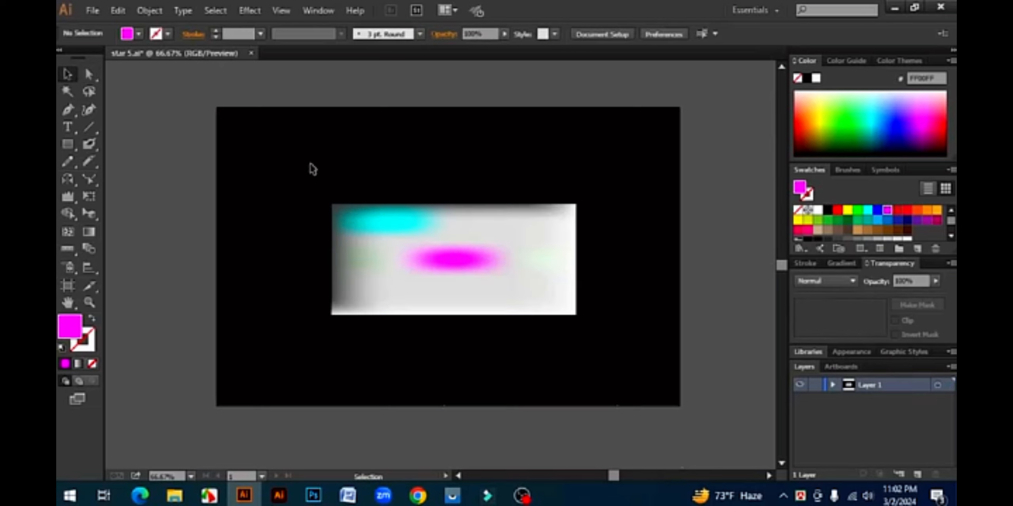
- Delete the gradient mesh and draw a white rectangle near the middle of the artboard
left_click_drag(311, 164, 572, 332)
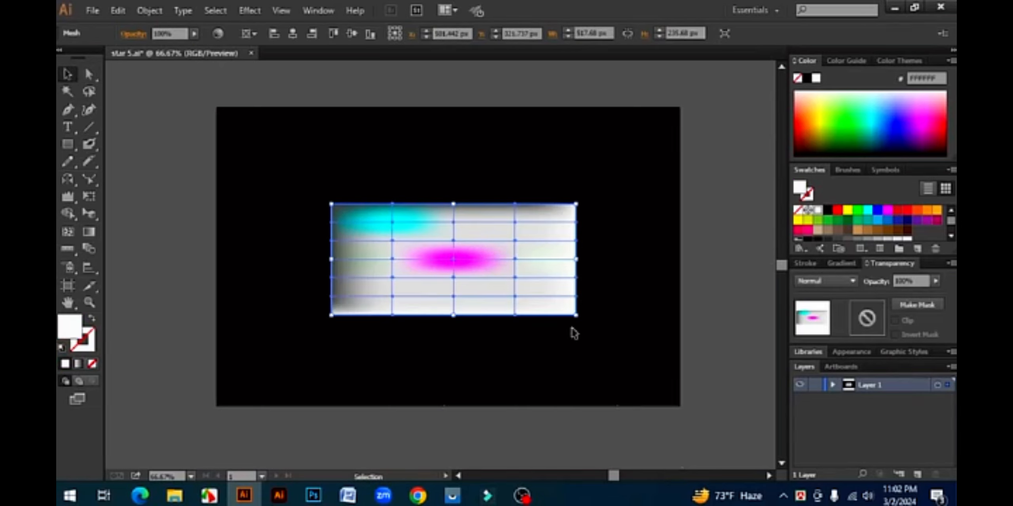
key("Delete")
left_click_drag(68, 144, 127, 144)
left_click_drag(364, 214, 562, 316)
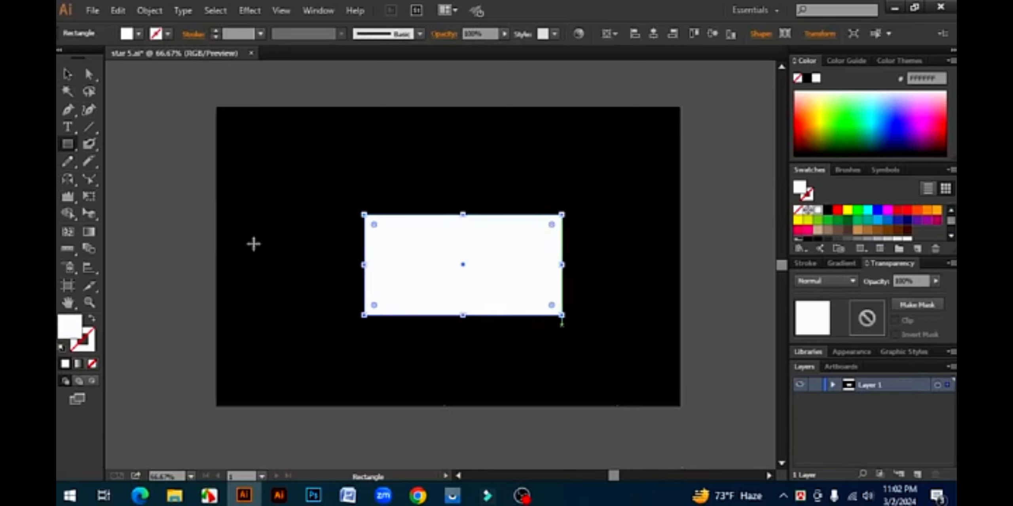
left_click(67, 74)
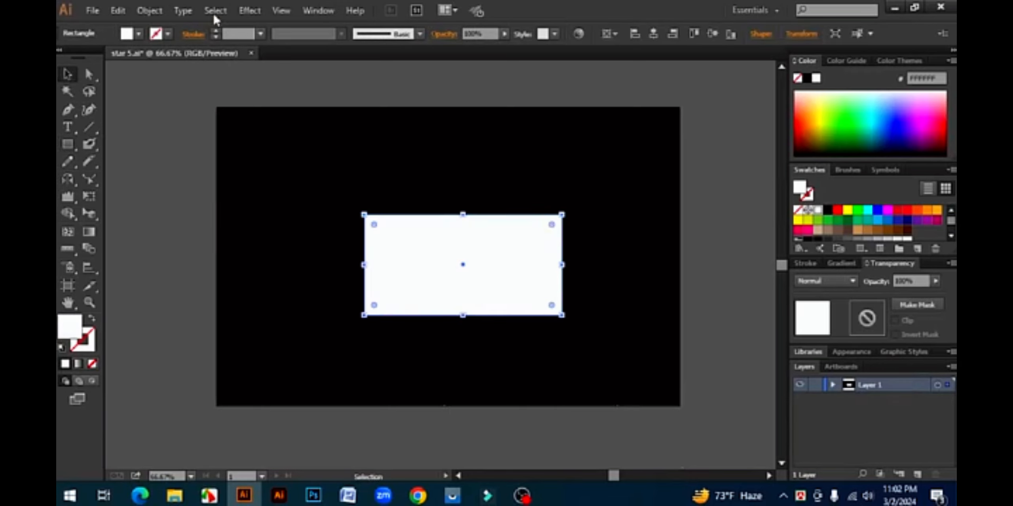
- Flatten the white rectangle's transparency with the Medium Resolution preset
left_click(150, 10)
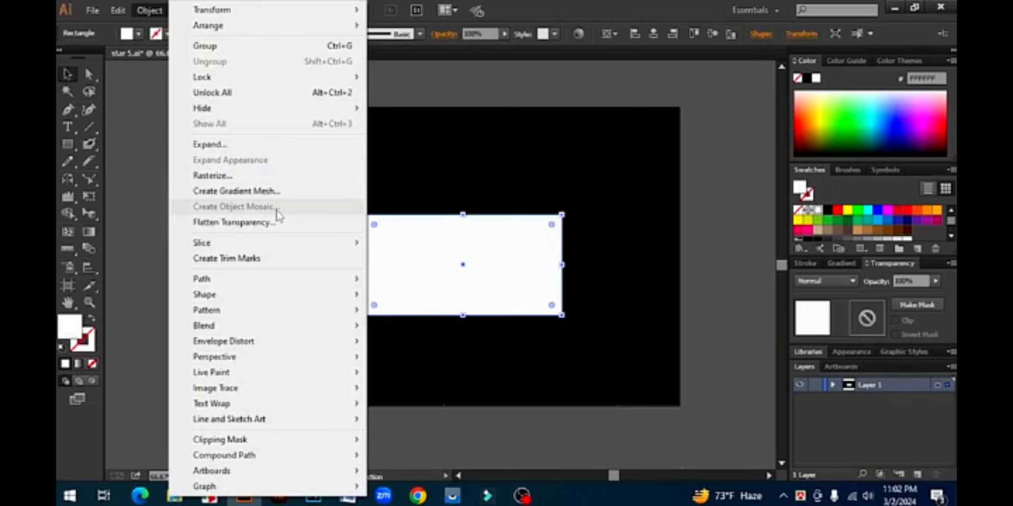
left_click(429, 244)
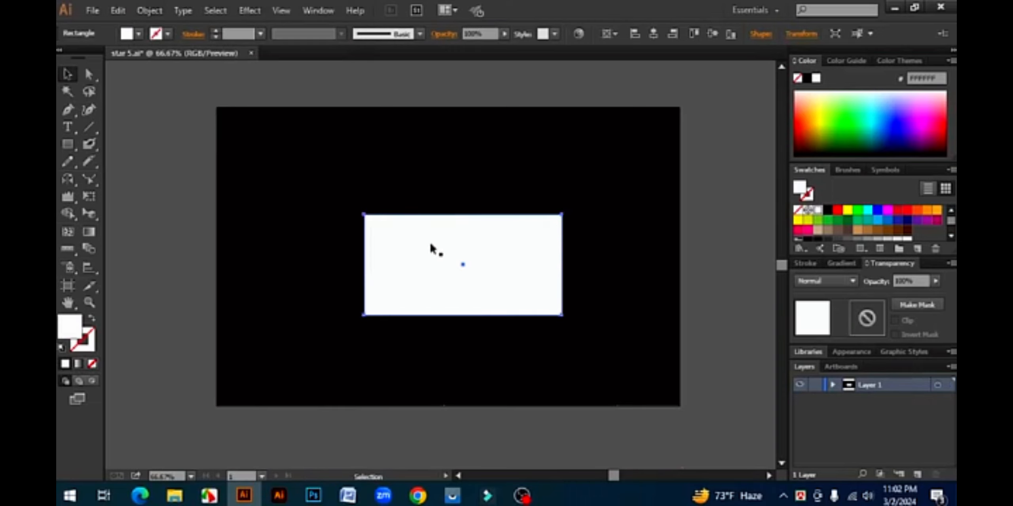
left_click(161, 11)
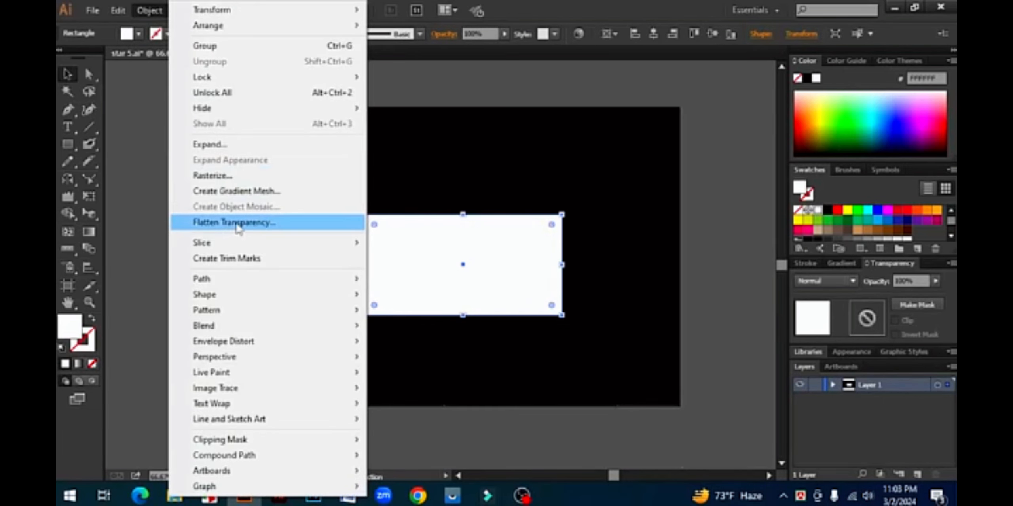
left_click(277, 223)
left_click(512, 117)
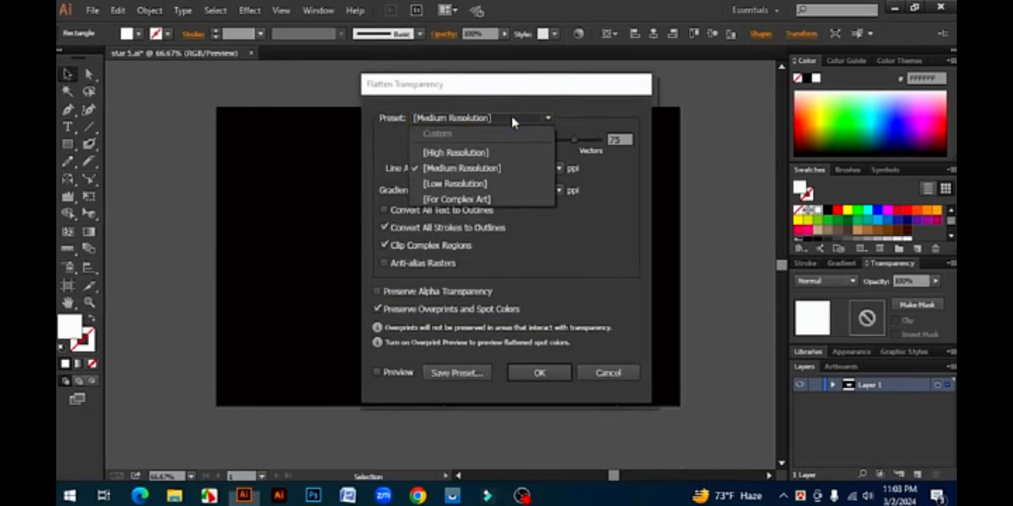
left_click(583, 105)
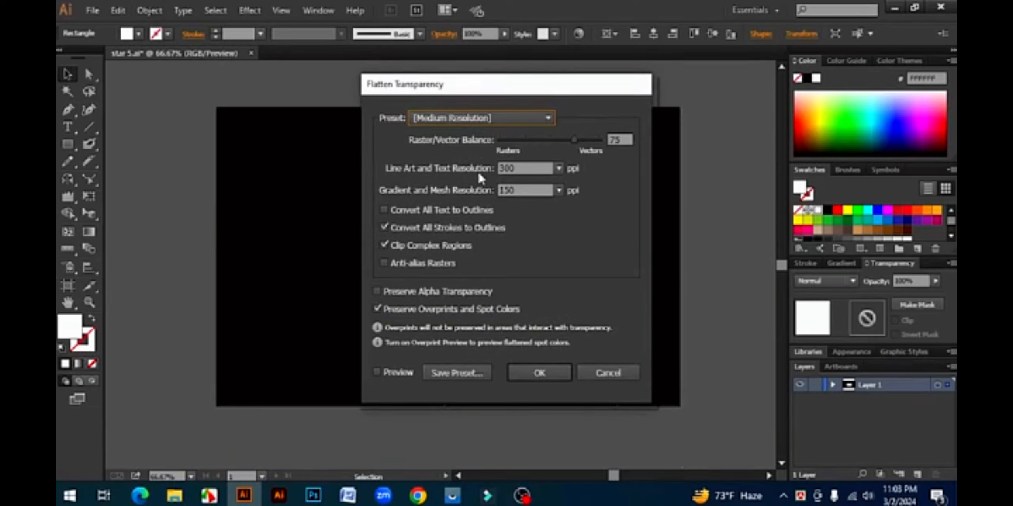
left_click(559, 376)
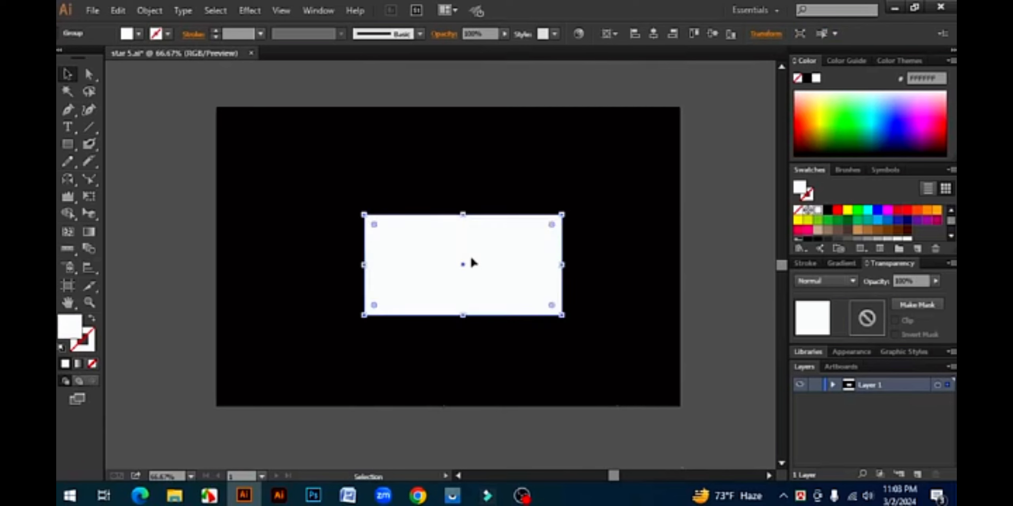
- Move the white rectangle slightly to the left and create trim marks around it
left_click_drag(493, 244, 473, 237)
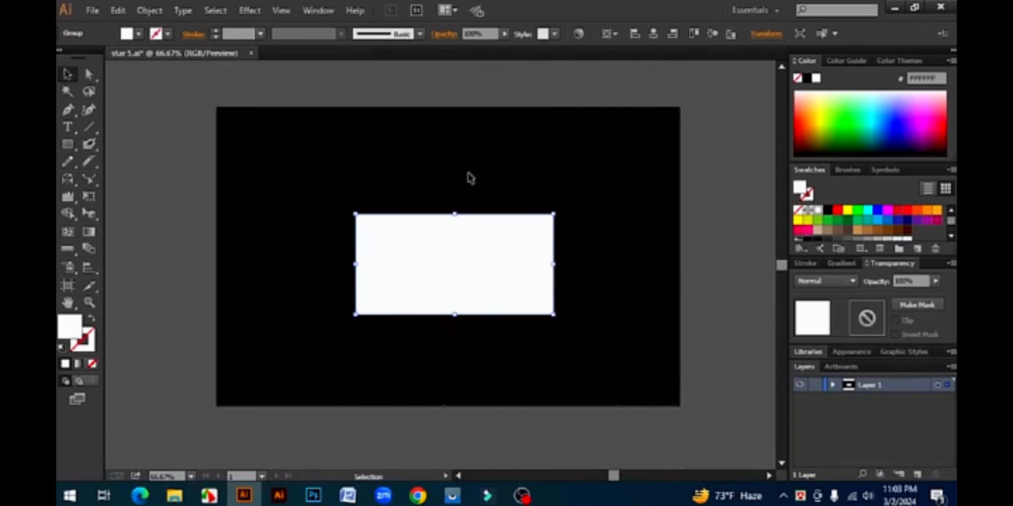
left_click(157, 12)
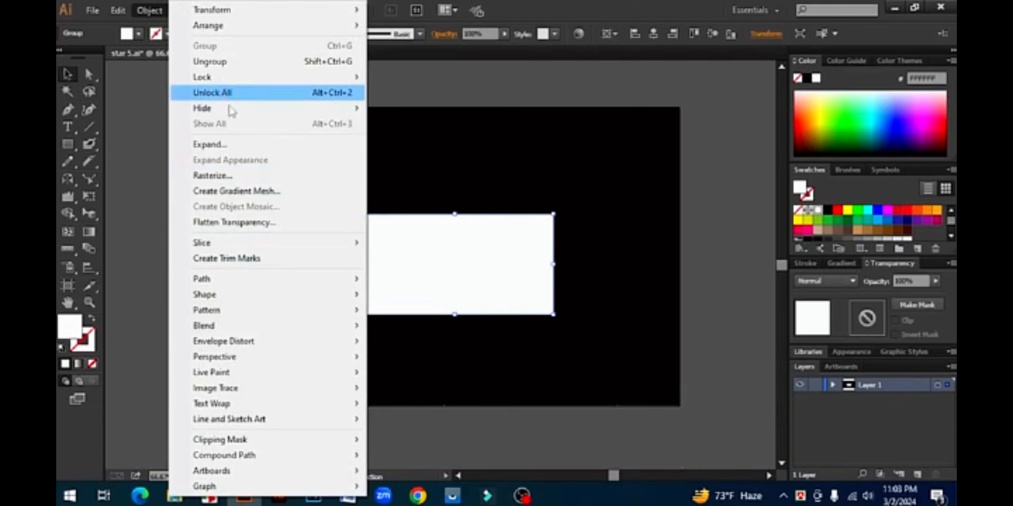
mouse_move(246, 248)
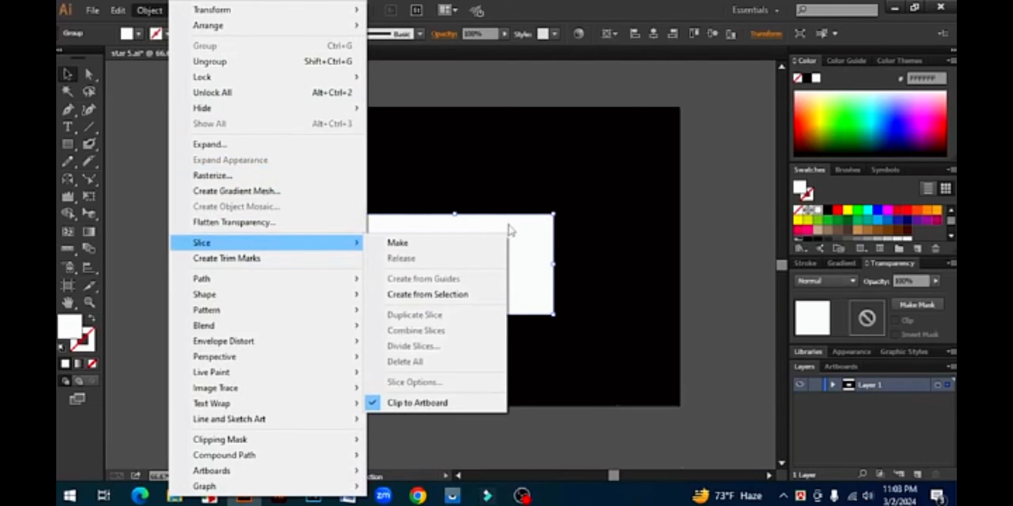
left_click(292, 266)
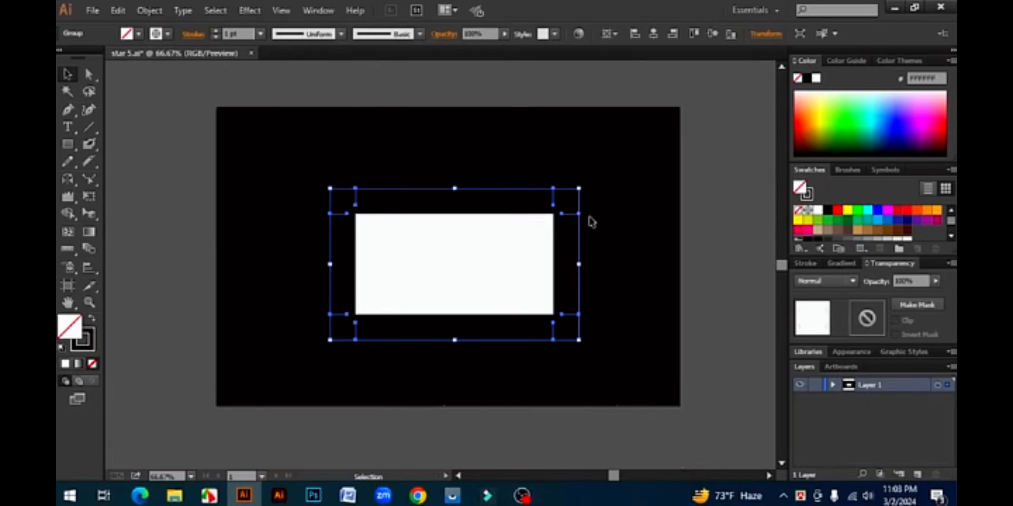
- Replace the rectangle and its trim marks with a new white-filled rectangle without a stroke near the middle of the artboard
left_click_drag(620, 363, 233, 135)
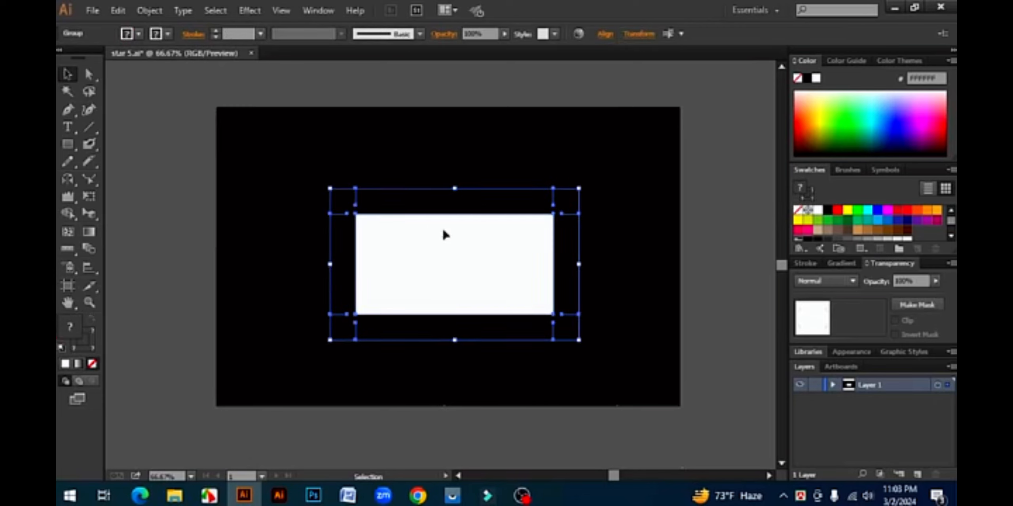
key("Delete")
left_click_drag(68, 144, 131, 143)
left_click_drag(336, 207, 551, 311)
left_click(67, 74)
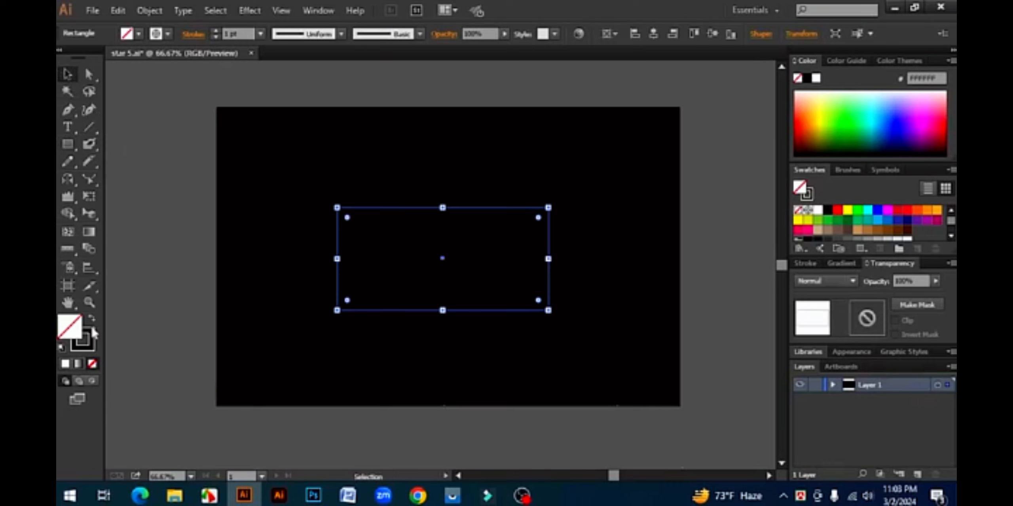
left_click(91, 319)
left_click(817, 209)
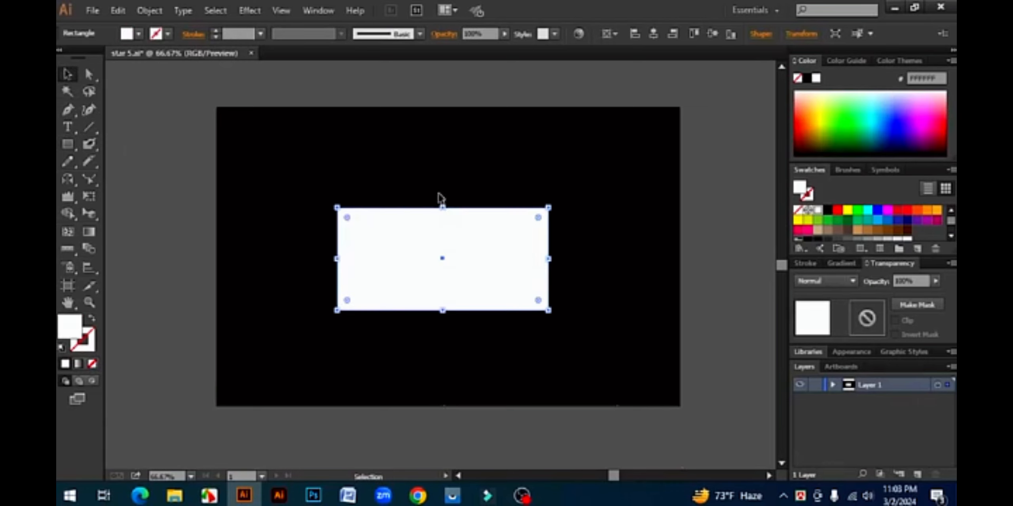
- Create an outward offset path around the white rectangle with Miter joins and a preview, raising the offset above 16 px
left_click(149, 10)
mouse_move(228, 282)
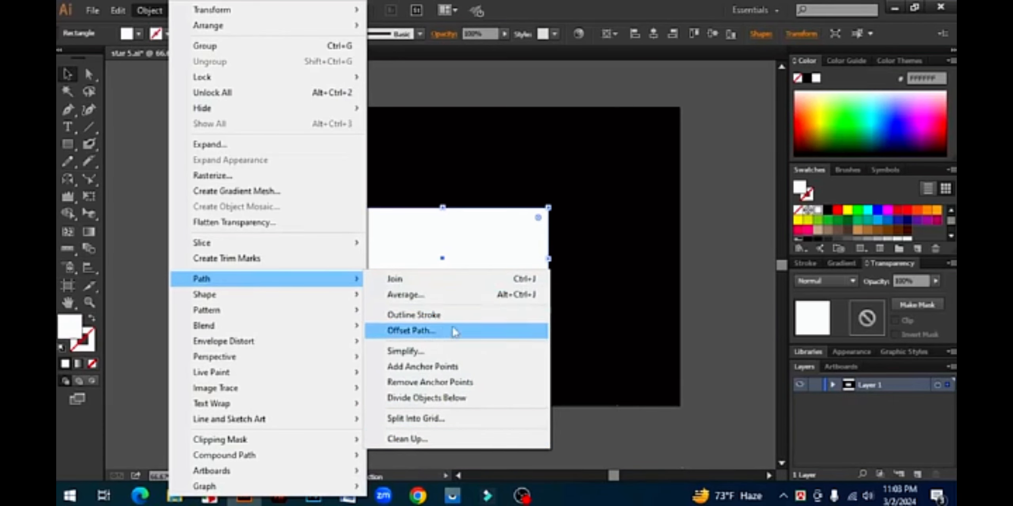
left_click(434, 335)
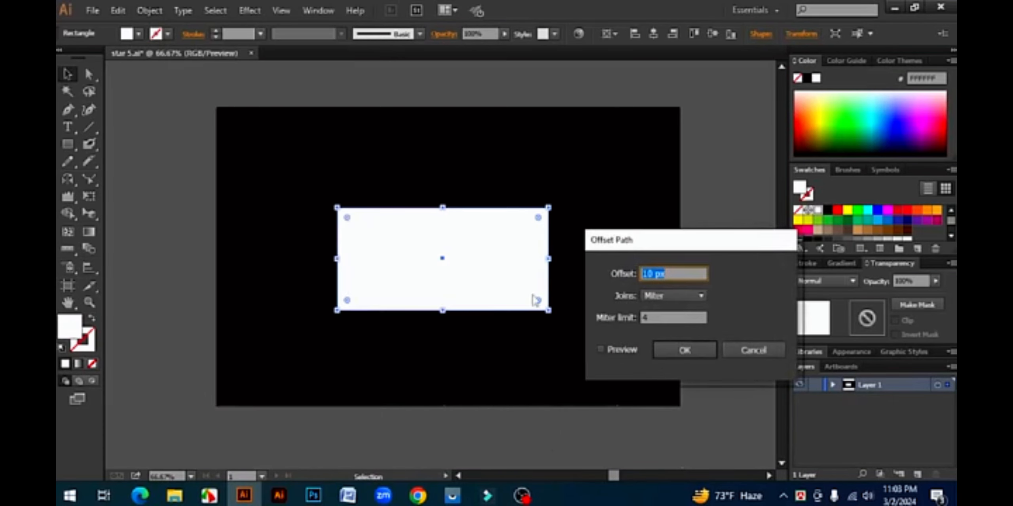
left_click(600, 349)
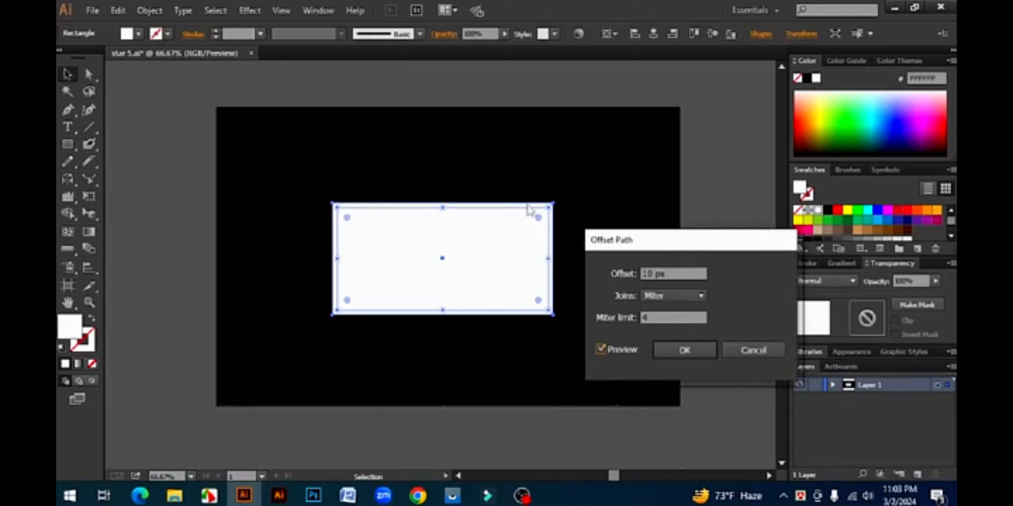
left_click_drag(653, 273, 634, 274)
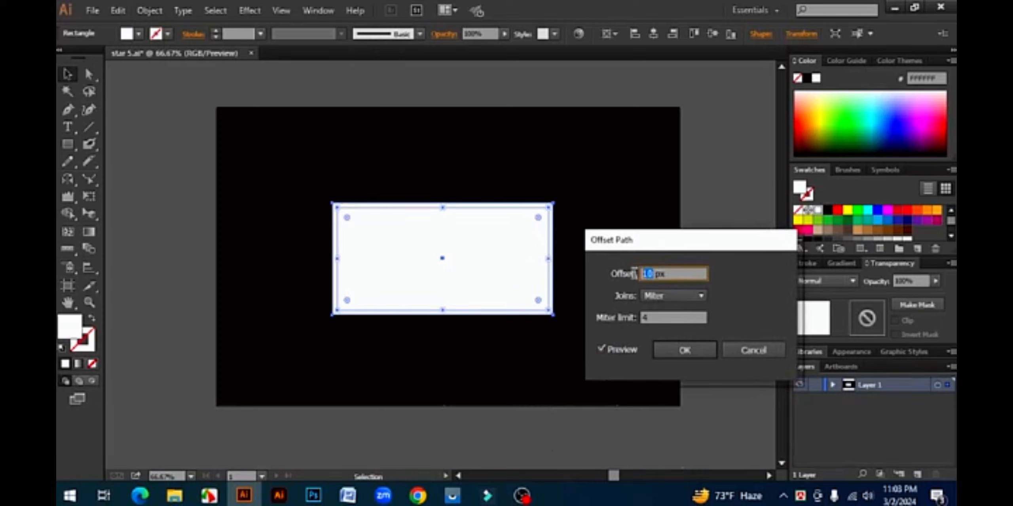
key("Up")
key("Up")
key("Up")
key("Up")
key("Up")
key("Up")
key("Up")
key("Up")
key("Up")
key("Up")
key("Up")
key("Up")
key("Up")
key("Up")
key("Up")
key("Up")
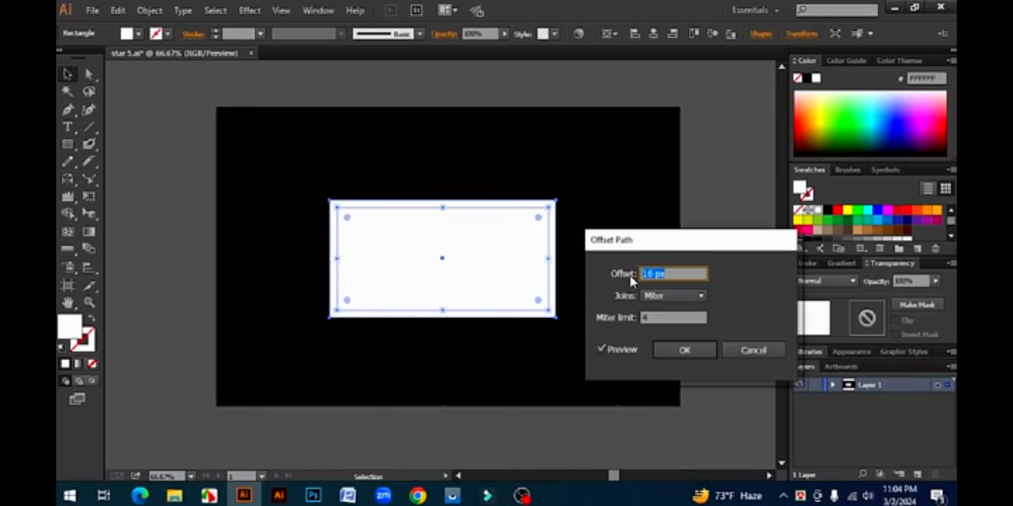
left_click(704, 352)
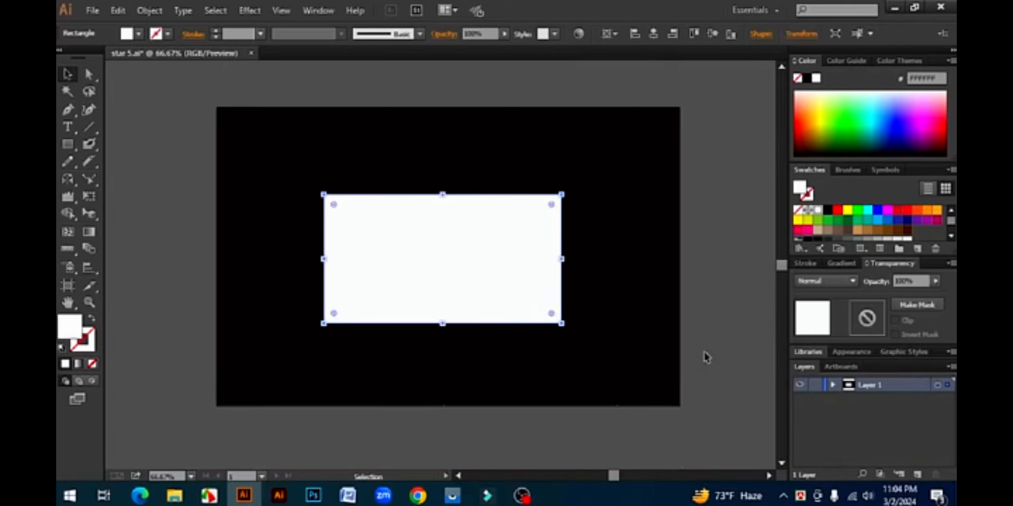
- Fill the larger offset rectangle with RGB Red so it frames the white rectangle
left_click(838, 210)
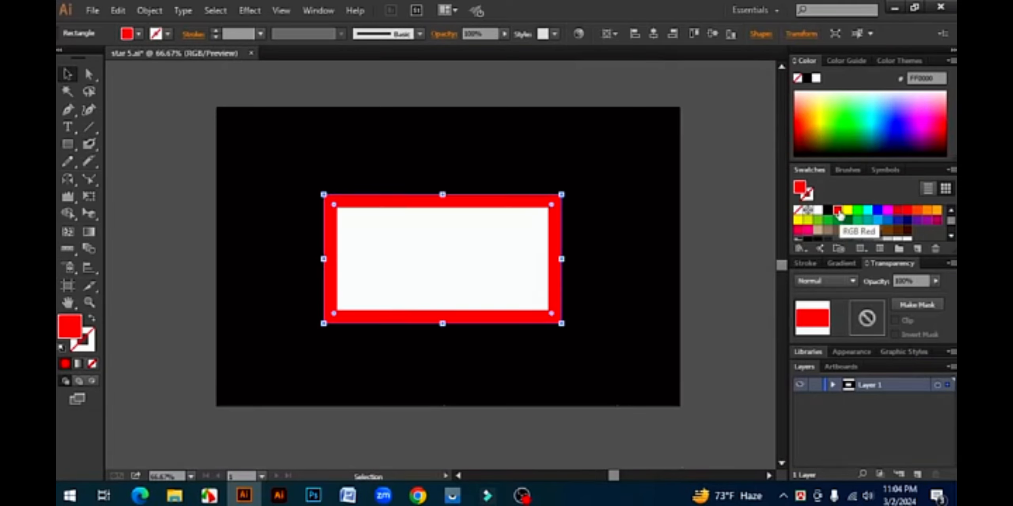
left_click(648, 214)
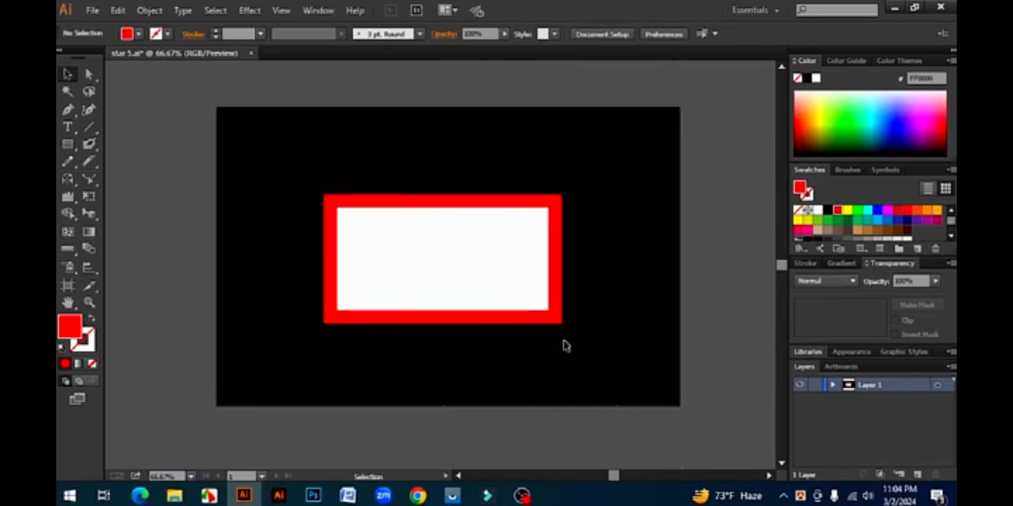
left_click(558, 321)
left_click(620, 345)
- Select the red and white rectangles together and move them slightly up and to the right
left_click_drag(618, 340, 244, 192)
mouse_move(439, 249)
left_mouse_down()
mouse_move(432, 232)
mouse_move(445, 233)
left_mouse_up()
left_click_drag(633, 296, 266, 228)
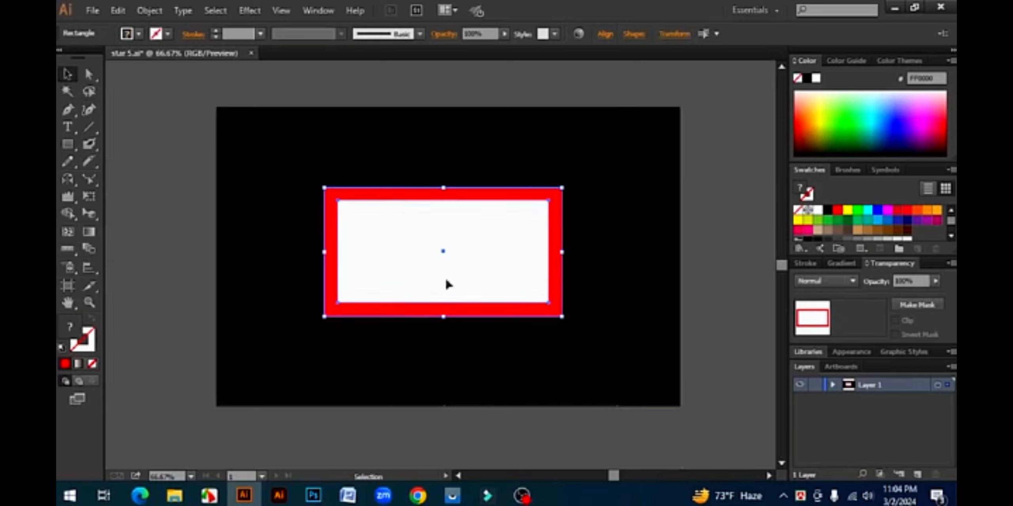
left_click_drag(627, 325, 286, 158)
left_click_drag(635, 339, 254, 162)
left_click_drag(637, 348, 222, 143)
left_click_drag(466, 257, 490, 248)
left_click_drag(605, 339, 241, 167)
left_click_drag(456, 258, 456, 258)
left_click_drag(644, 336, 257, 167)
left_click(257, 167)
left_click(149, 10)
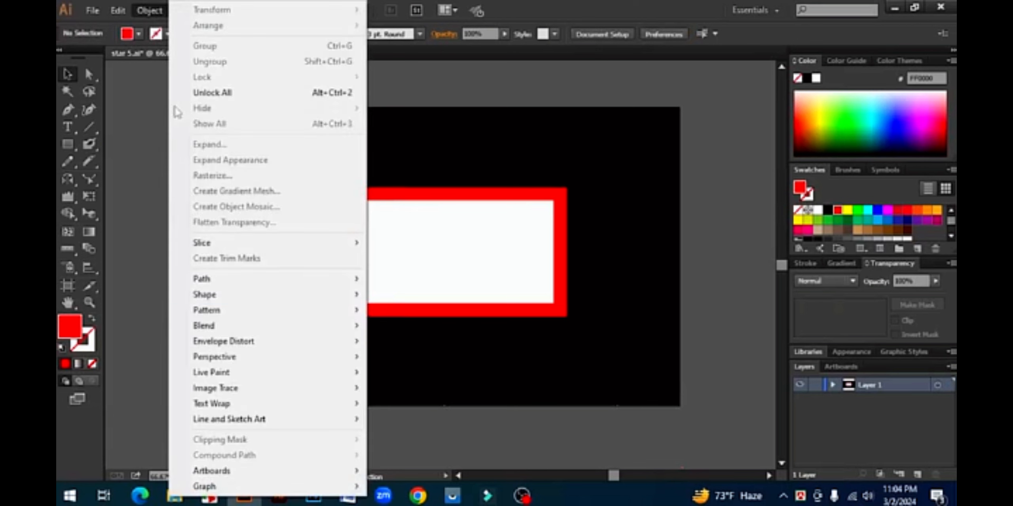
mouse_move(227, 304)
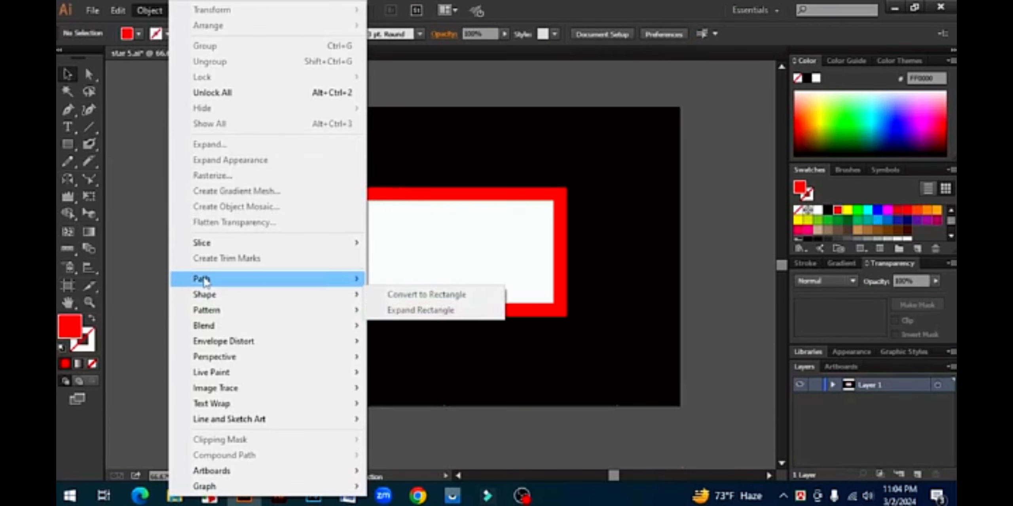
mouse_move(244, 277)
left_click(642, 310)
- Average the white rectangle's anchor points along both axes
left_click(479, 235)
left_click(149, 11)
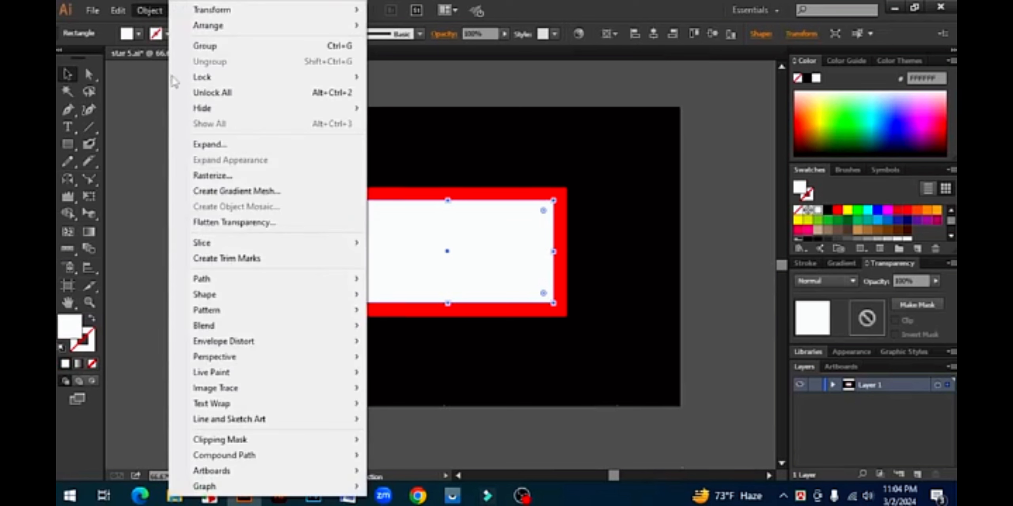
mouse_move(316, 279)
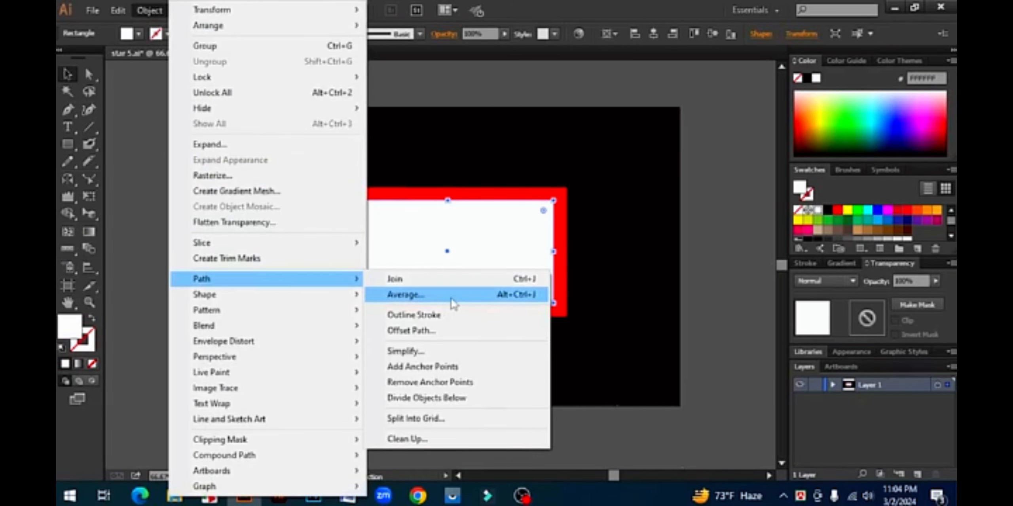
left_click(435, 298)
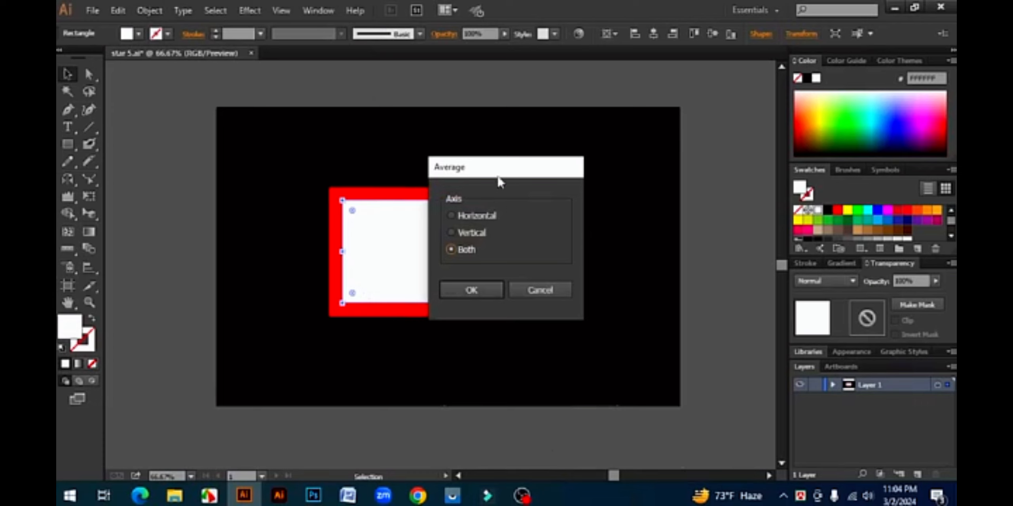
left_click_drag(499, 182, 660, 201)
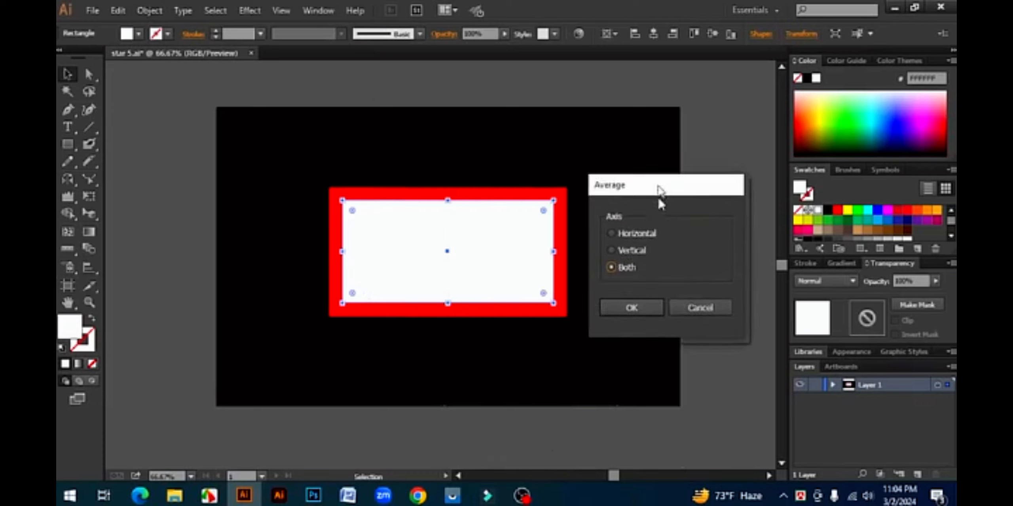
left_click(652, 316)
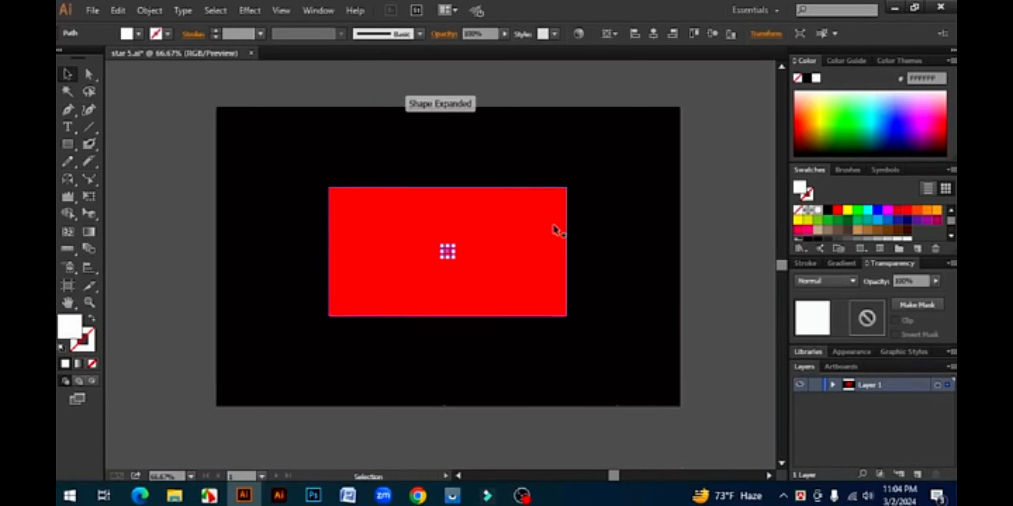
left_click(607, 248)
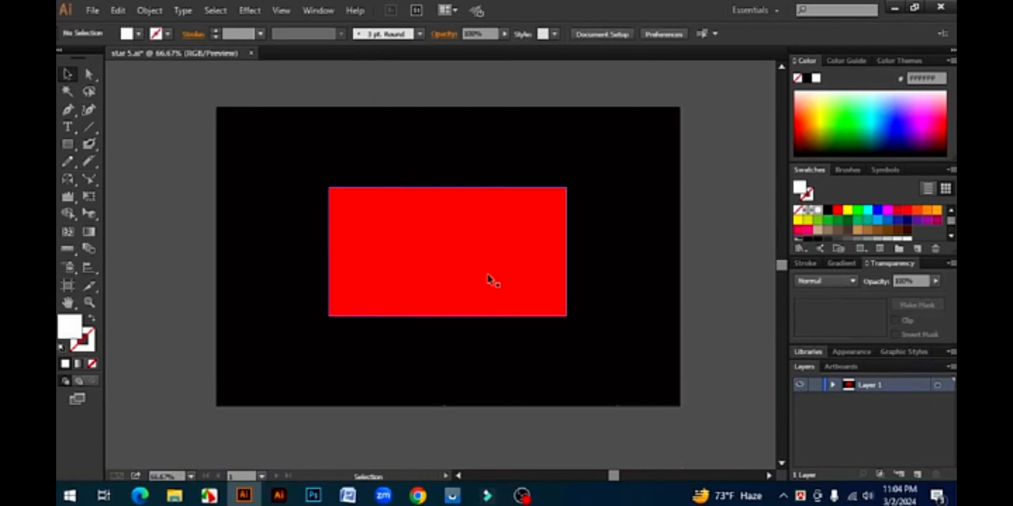
- Rotate the red rectangle 90° to stand upright and move it up near the artboard's upper edge
left_click(449, 243)
left_click_drag(572, 189, 493, 345)
left_click_drag(458, 284, 458, 262)
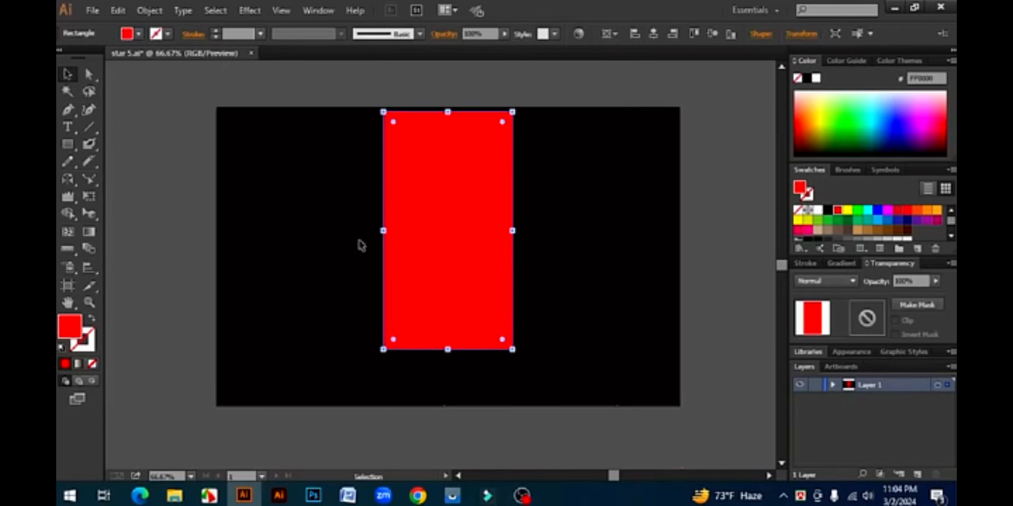
- Average the red rectangle's two lower anchor points along both axes to form a downward-pointing triangle
left_click(89, 74)
left_click_drag(455, 368, 564, 380)
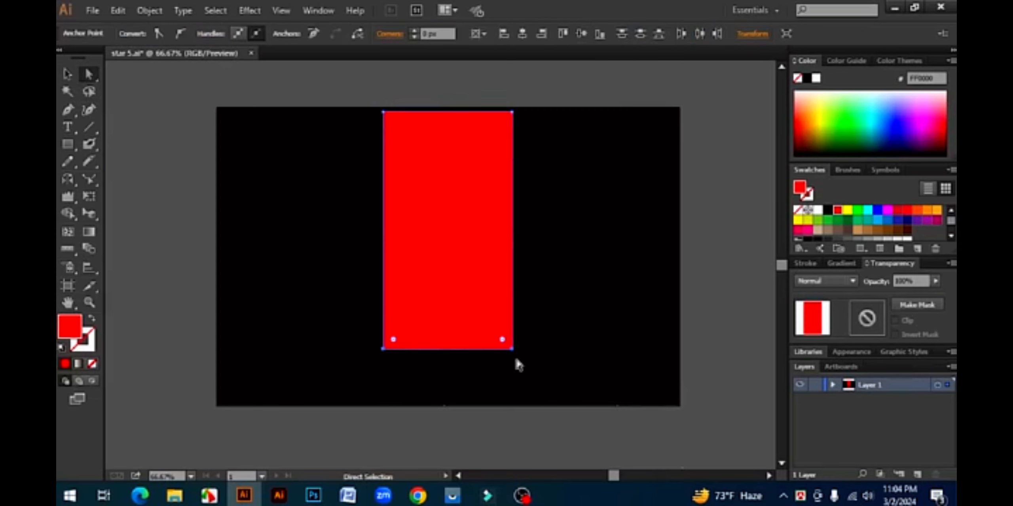
left_click(149, 11)
mouse_move(221, 290)
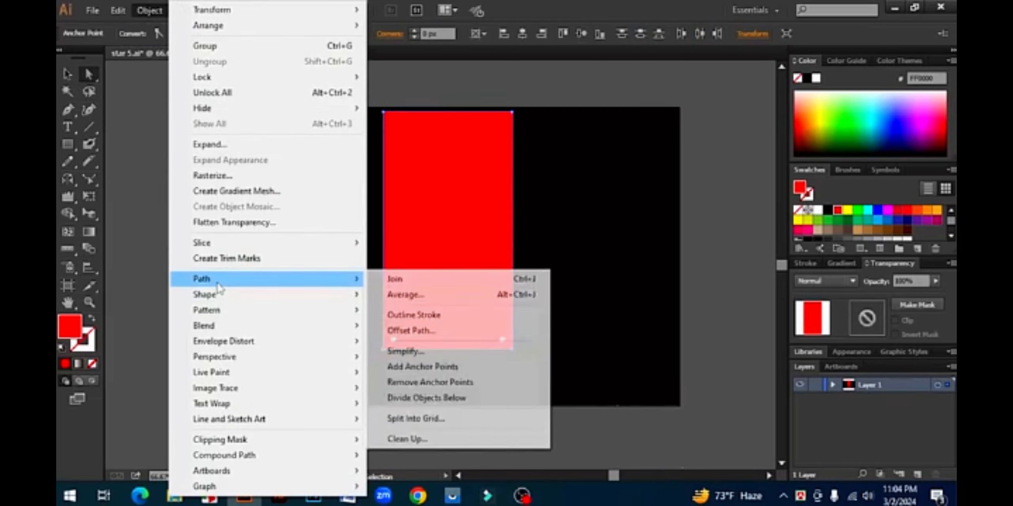
left_click(404, 295)
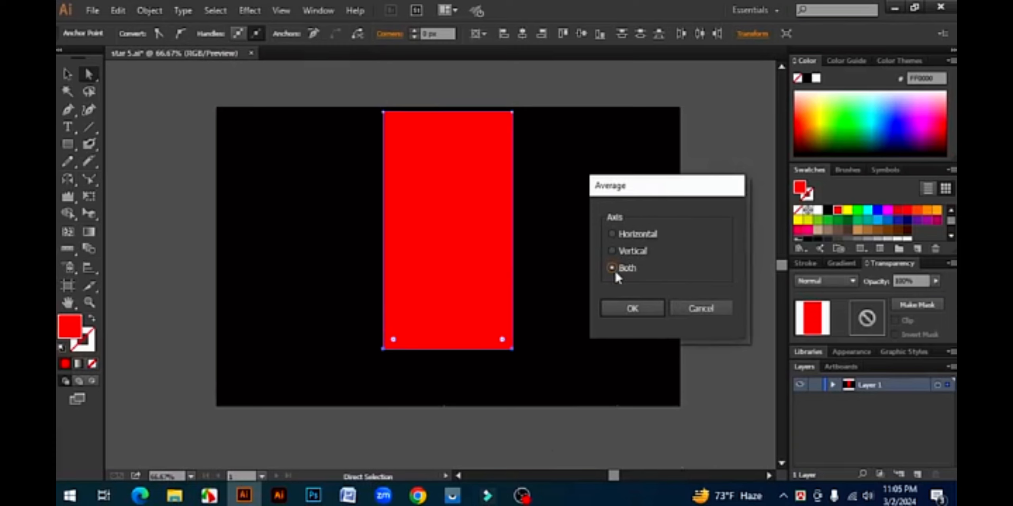
left_click(646, 315)
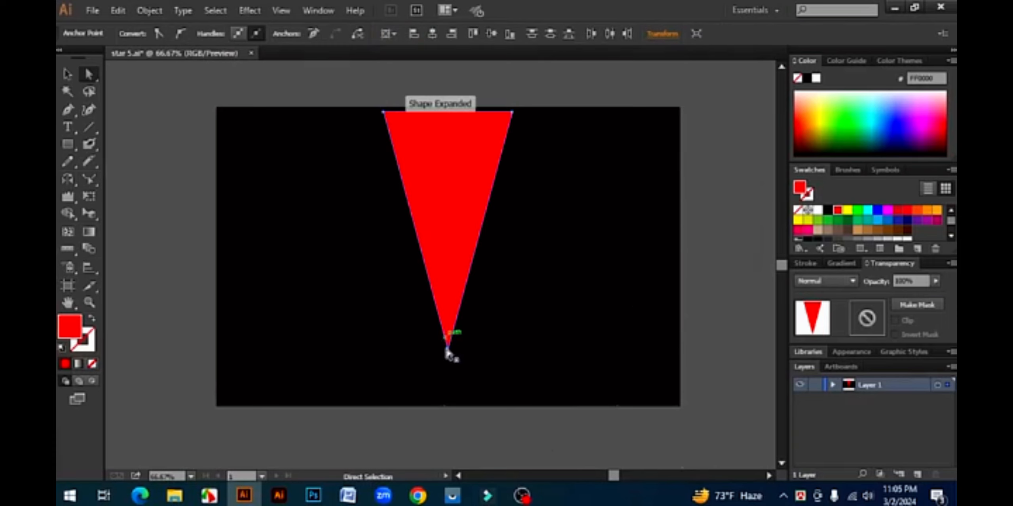
- Move the red triangle slightly down and to the right, and deselect it
left_click(67, 74)
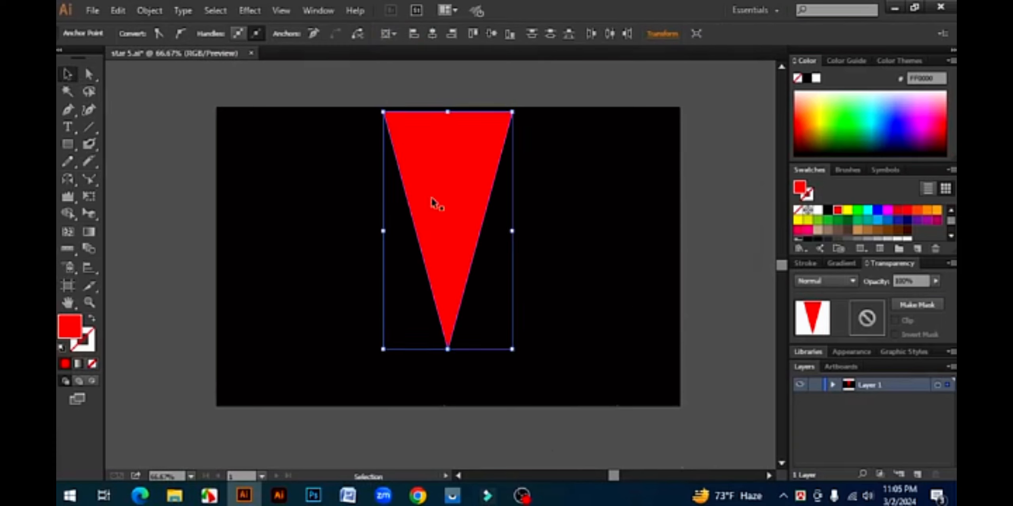
left_click_drag(431, 198, 436, 213)
key("ctrl+shift+a")
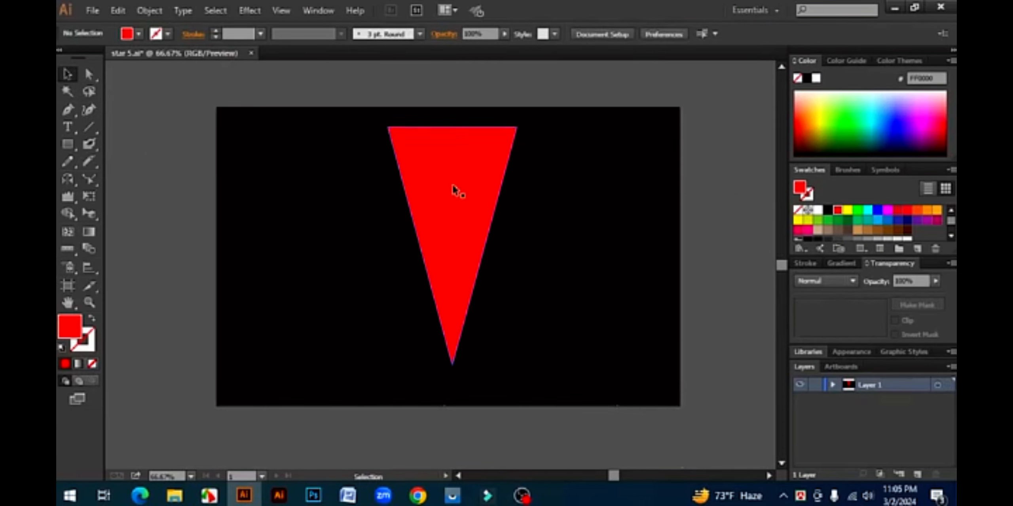
- Apply Outline Stroke to the red triangle
left_click(404, 159)
left_click(149, 10)
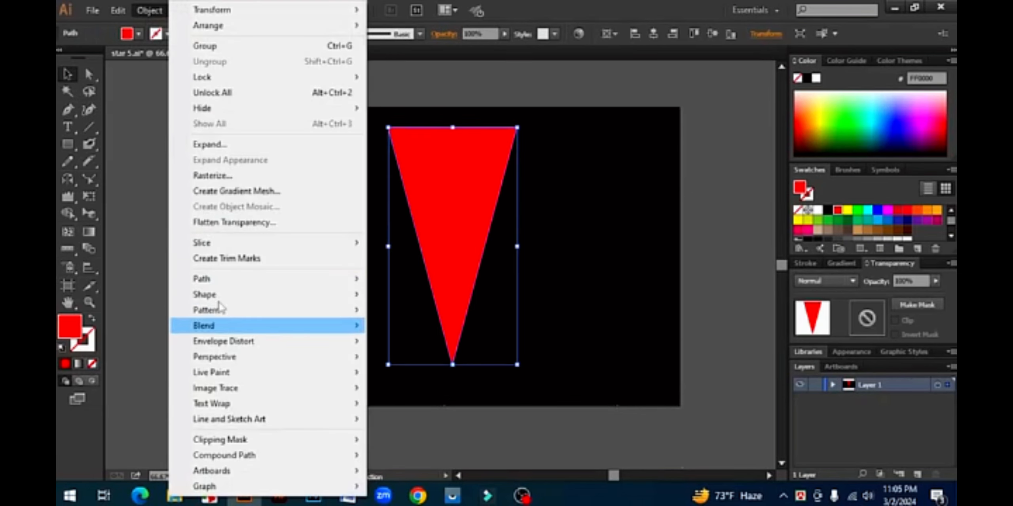
mouse_move(233, 281)
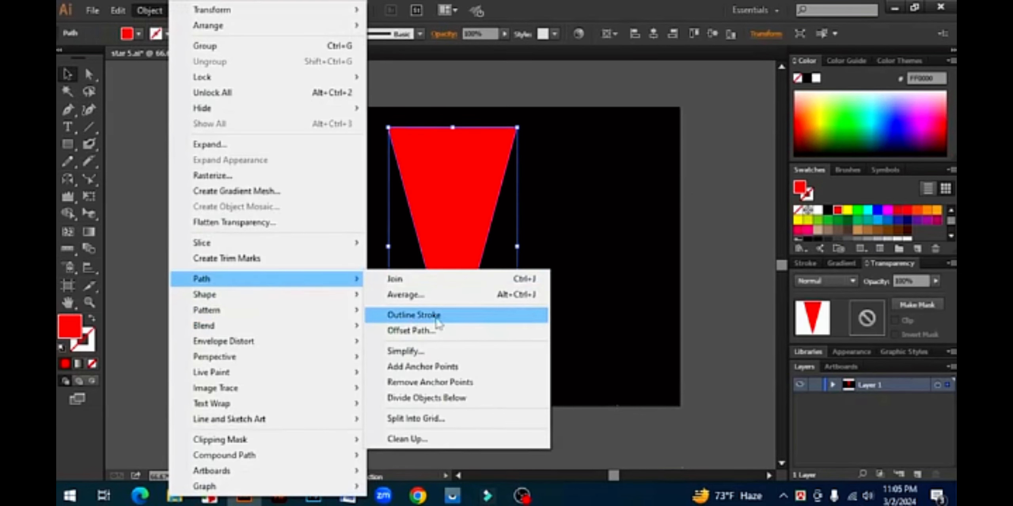
left_click(436, 320)
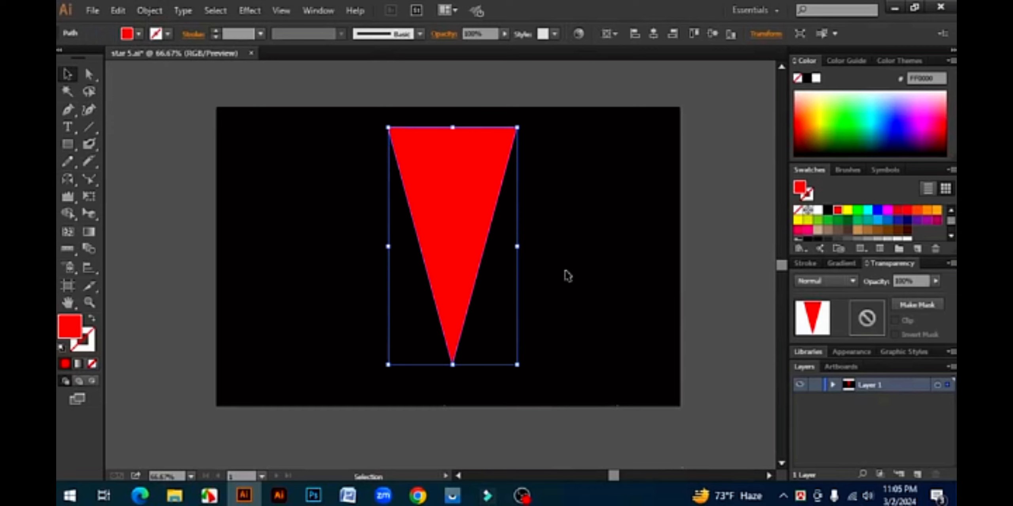
left_click(591, 296)
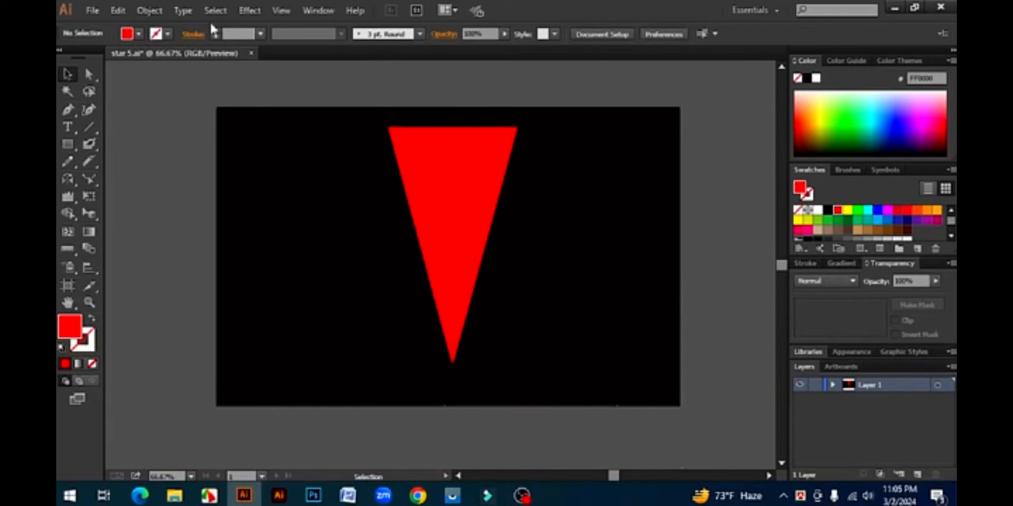
left_click(148, 16)
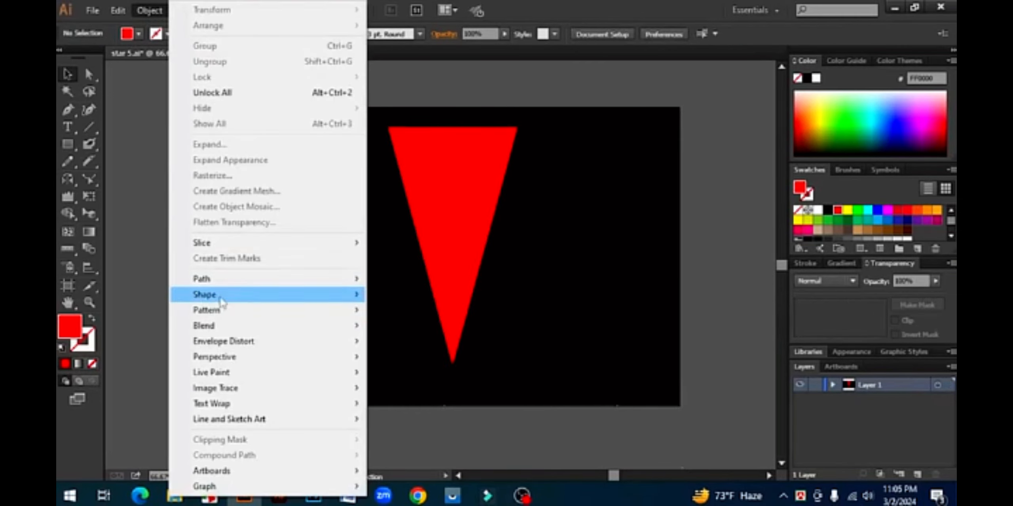
mouse_move(272, 285)
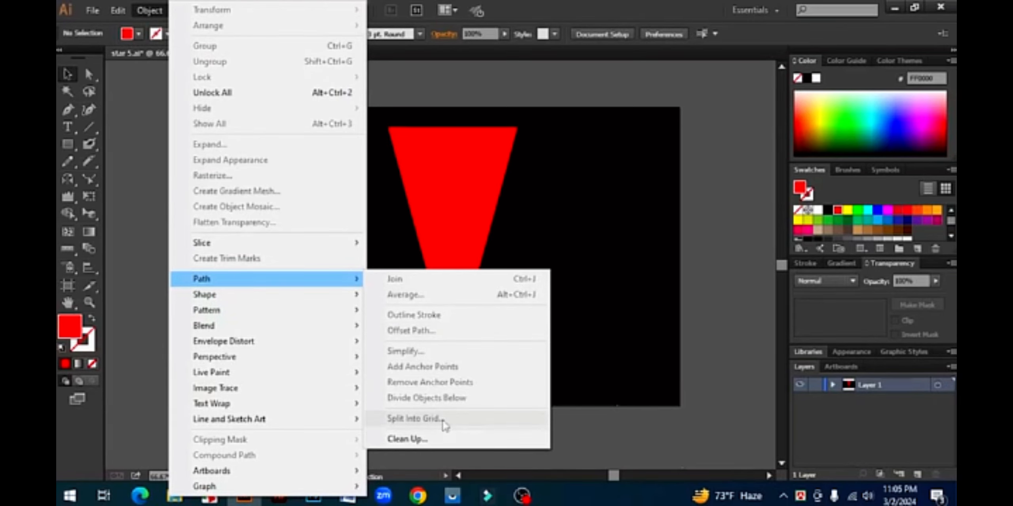
left_click(613, 305)
- Replace the red triangle with a cyan-filled square about 261 px wide in the middle of the artboard
left_click(459, 210)
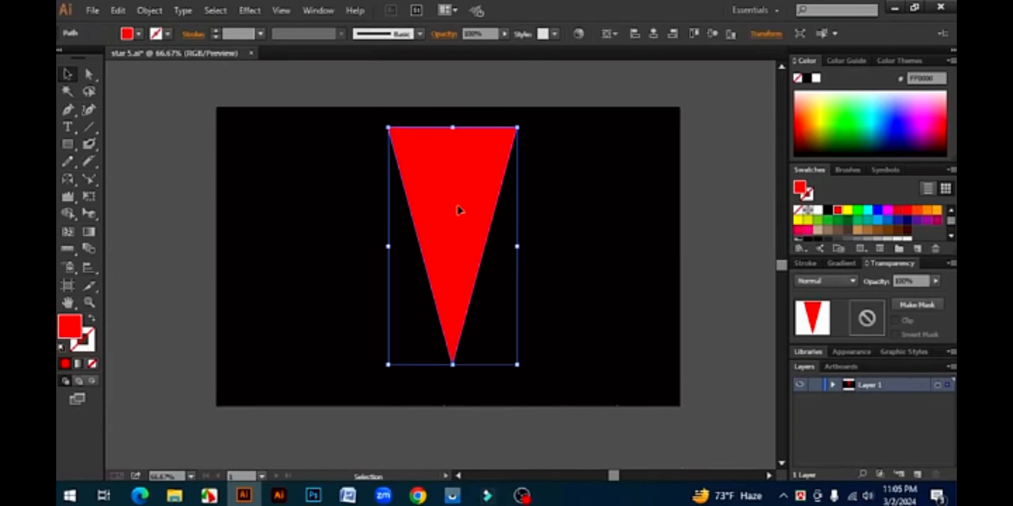
key("Delete")
left_click_drag(69, 145, 138, 144)
left_click_drag(448, 244, 510, 307)
left_click(68, 75)
left_click(868, 211)
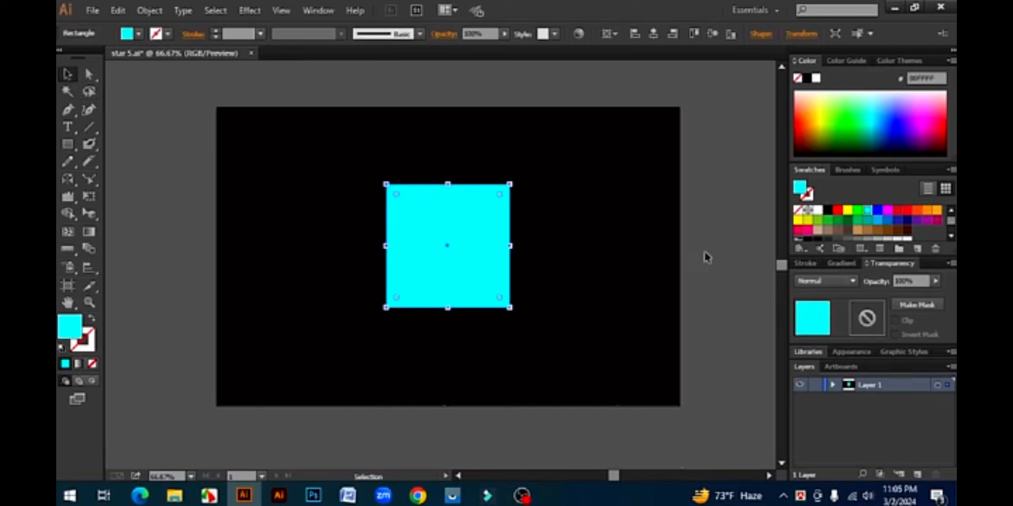
- Start Split Into Grid on the cyan square with the preview on, using 2 rows and 2 columns
left_click(579, 195)
left_click(477, 221)
left_click(155, 14)
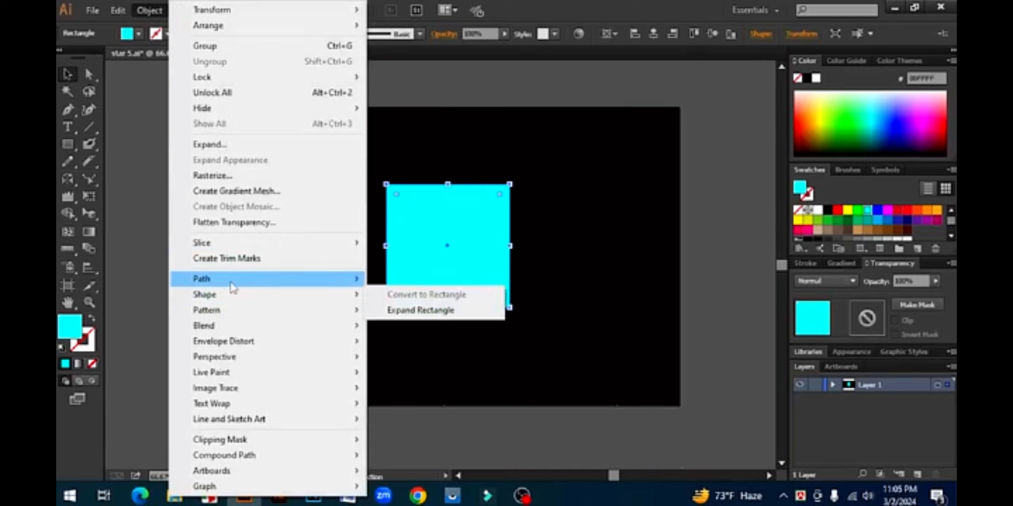
mouse_move(237, 279)
left_click(416, 419)
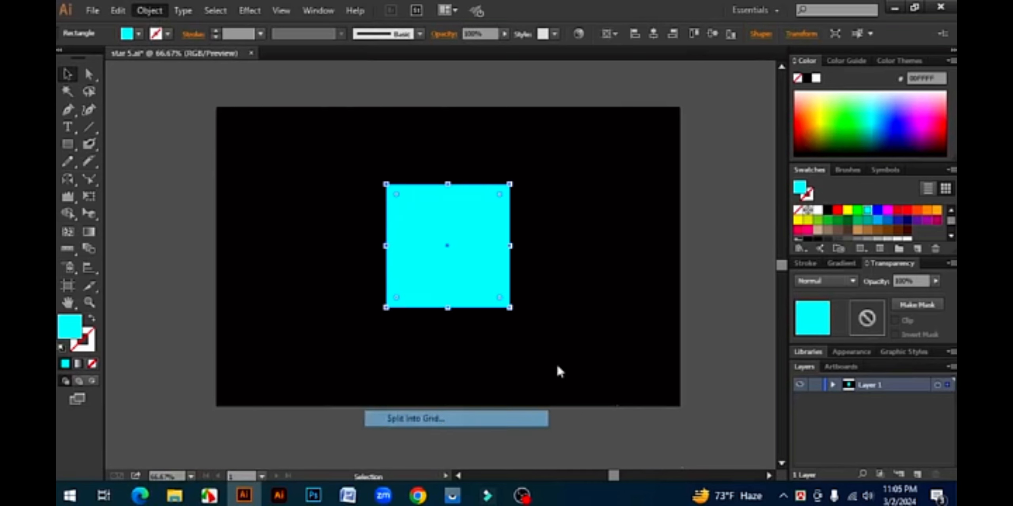
left_click(599, 375)
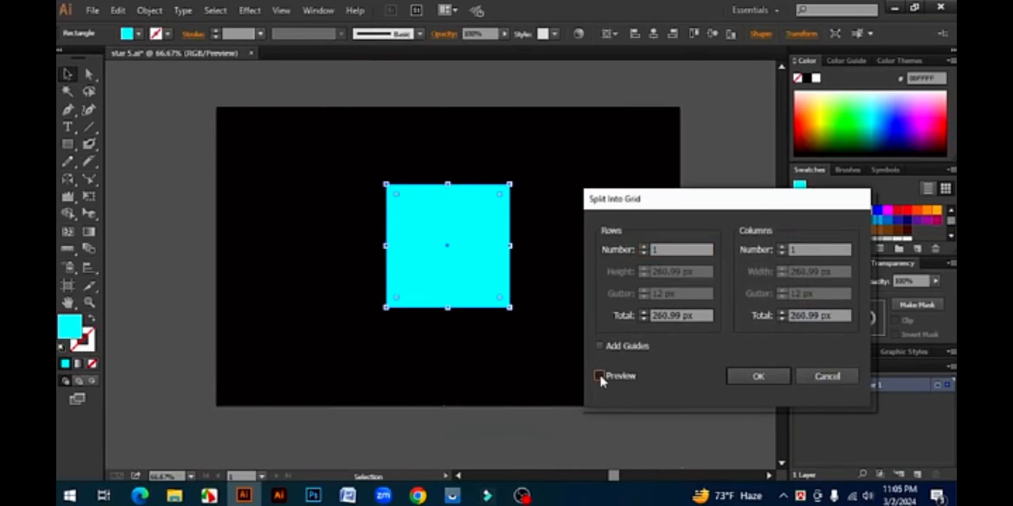
left_click(644, 248)
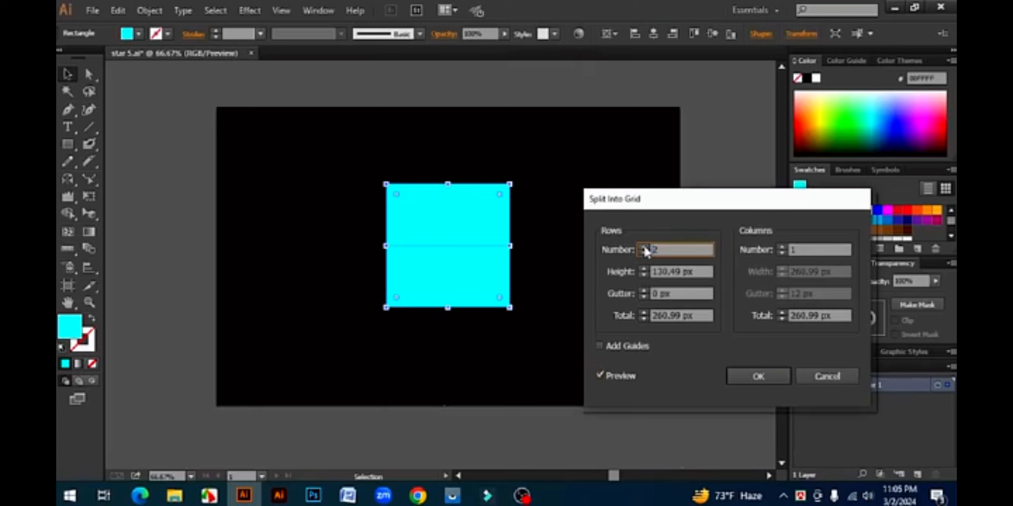
left_click(782, 248)
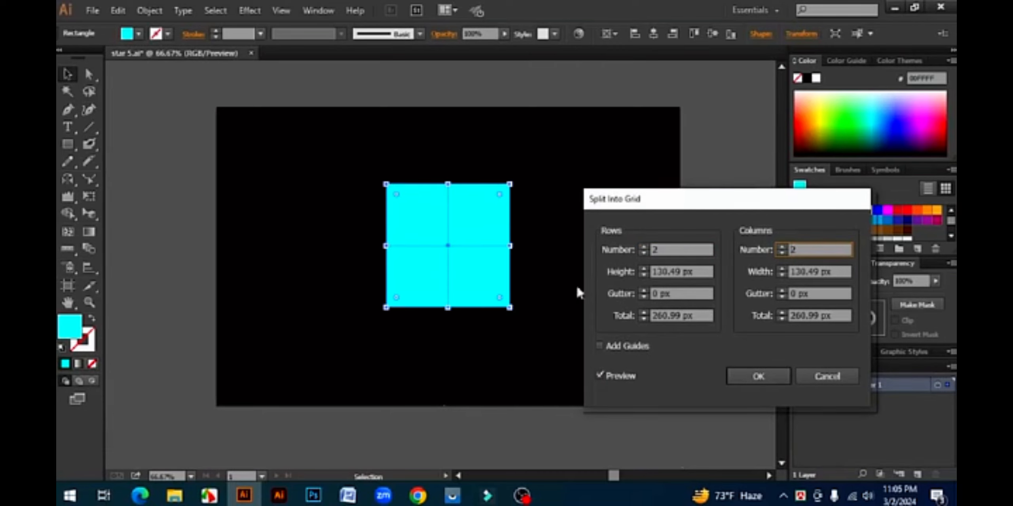
- Set the gutter between the grid rows to 12 px
left_click(644, 292)
left_click(644, 292)
left_click(644, 291)
left_click(644, 292)
left_click(645, 292)
left_click(644, 291)
left_click(645, 292)
double_click(644, 292)
left_click(644, 292)
left_click(644, 292)
left_click(644, 292)
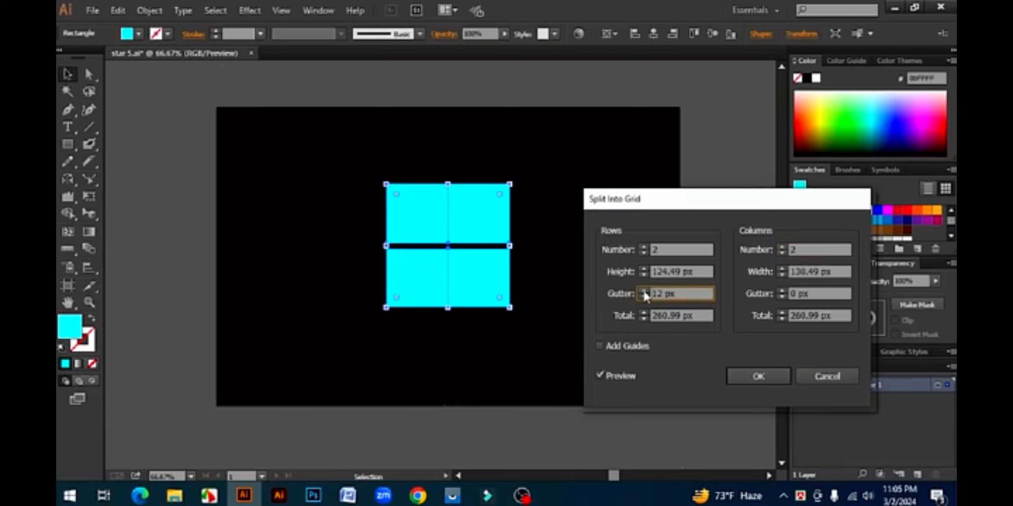
- Set the gutter between the grid columns to 15 px, apply the split, and deselect the squares
left_click(782, 291)
double_click(782, 291)
double_click(782, 291)
double_click(782, 292)
left_click(782, 291)
double_click(782, 292)
double_click(782, 292)
double_click(783, 292)
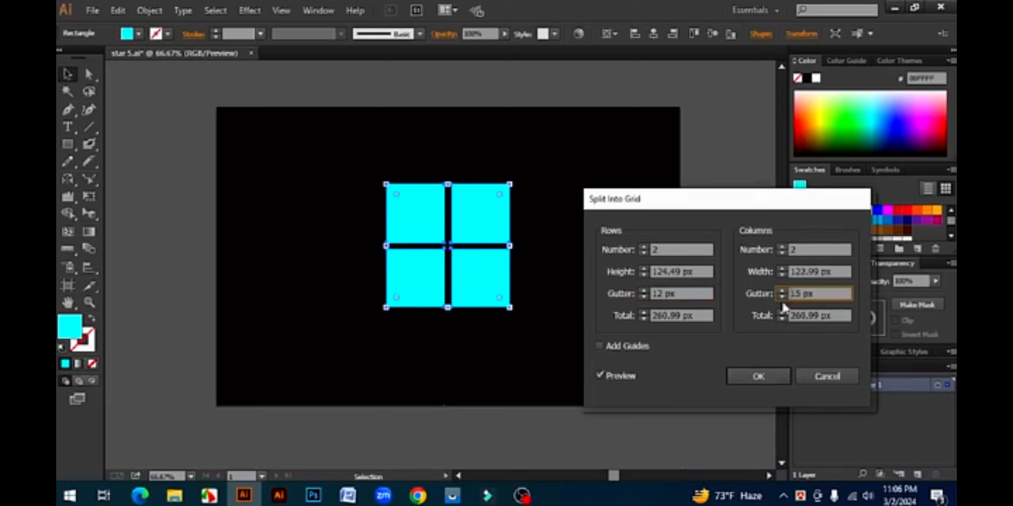
left_click(769, 375)
left_click(580, 288)
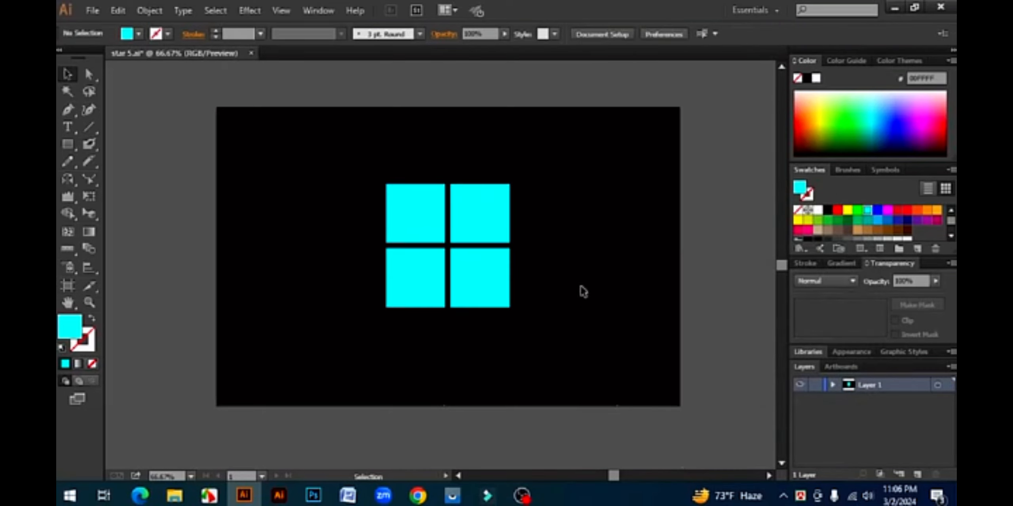
- Select the grid squares individually and try moving the lower-right one toward the artboard's upper-left corner
left_click(482, 217)
left_click(577, 211)
left_click(435, 208)
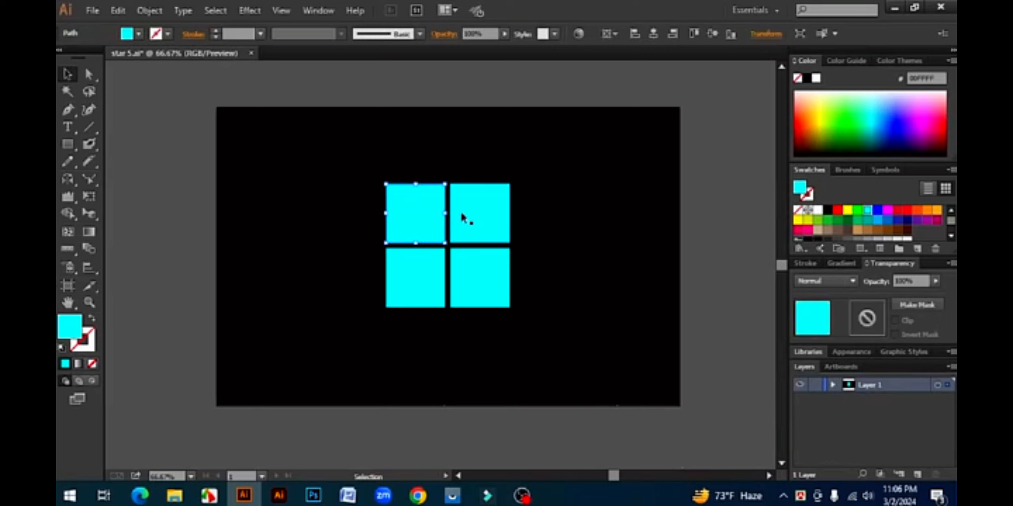
left_click(463, 213)
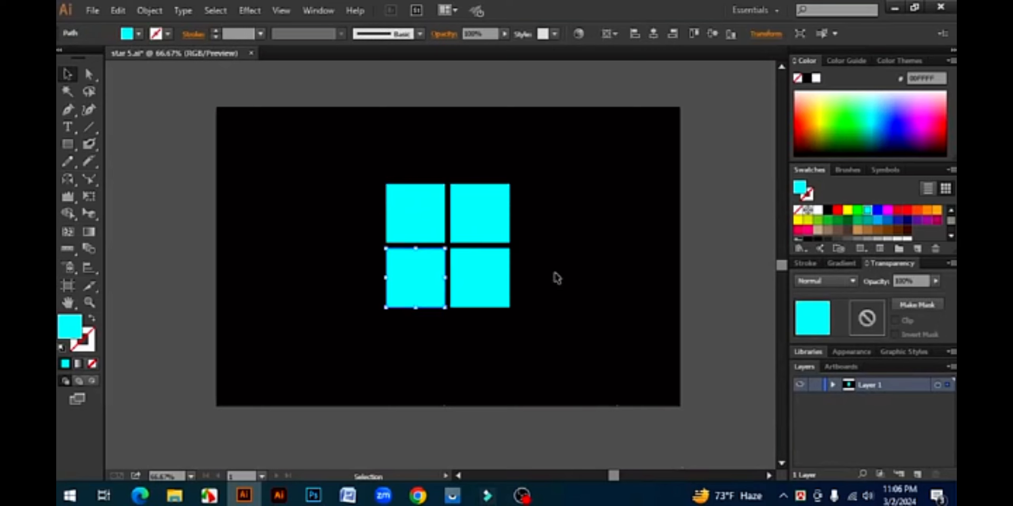
left_click_drag(575, 304, 351, 181)
left_click_drag(566, 326, 334, 143)
left_click(536, 328)
left_click_drag(494, 296, 339, 162)
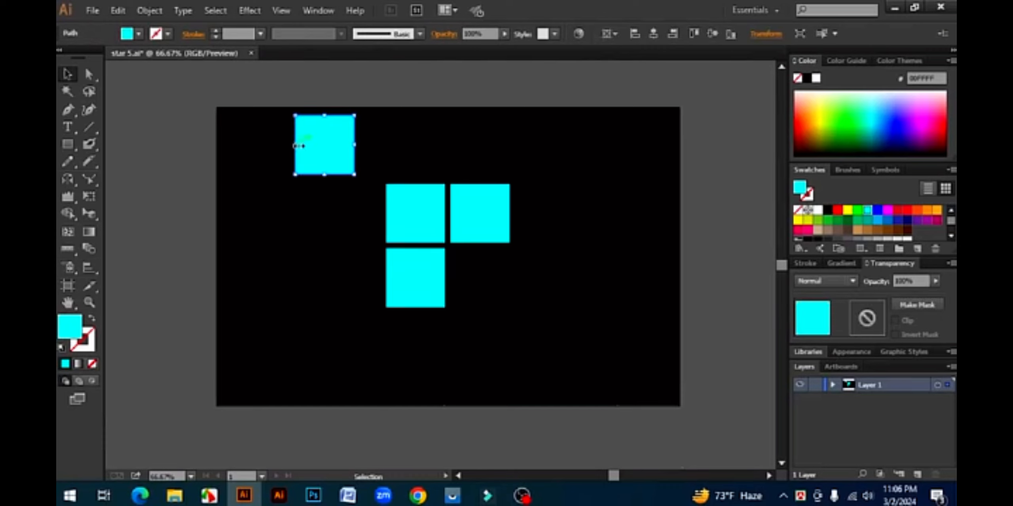
key("ctrl+z")
- Replace the four grid squares with a cyan rectangle about 234 by 205 px in the middle of the artboard
left_click_drag(570, 324, 318, 148)
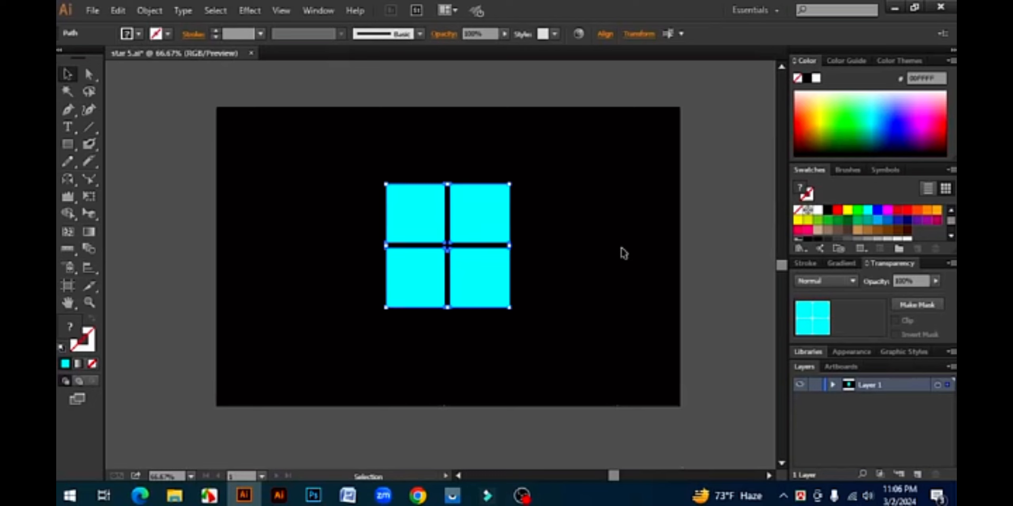
left_click_drag(563, 335, 328, 147)
key("Delete")
left_click_drag(68, 144, 112, 148)
left_click_drag(412, 201, 523, 299)
- Expand the cyan rectangle's live shape into a path and move it slightly to the left
left_click(147, 10)
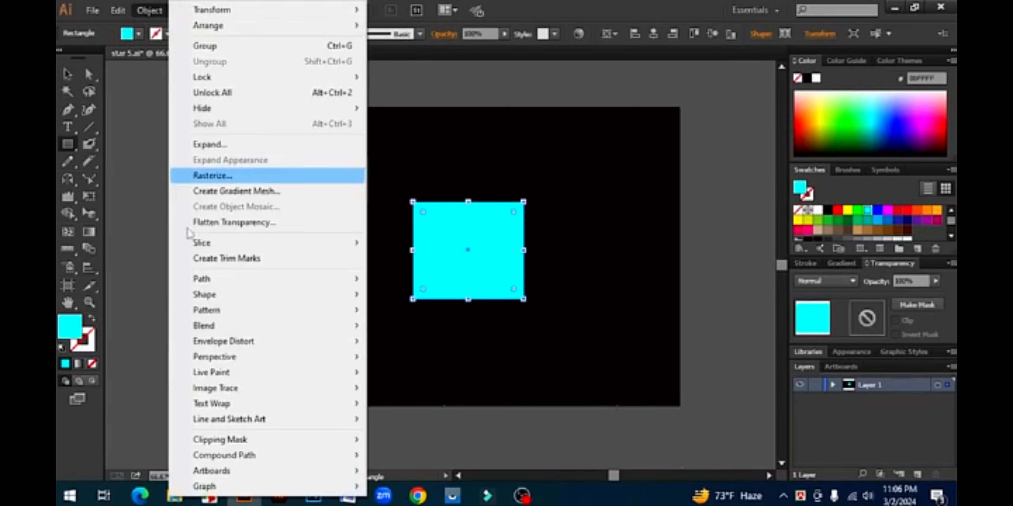
mouse_move(238, 297)
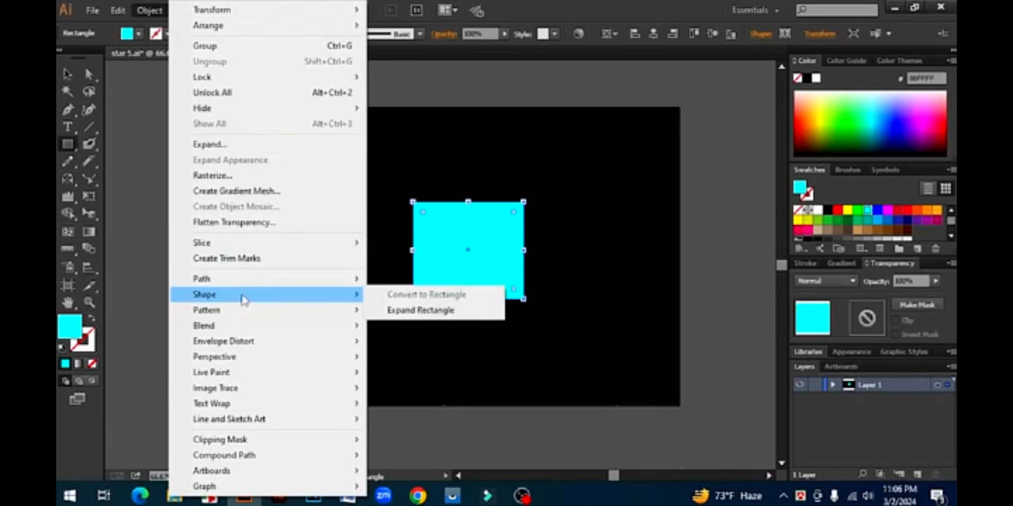
left_click(441, 311)
left_click(68, 74)
left_click_drag(473, 253, 457, 254)
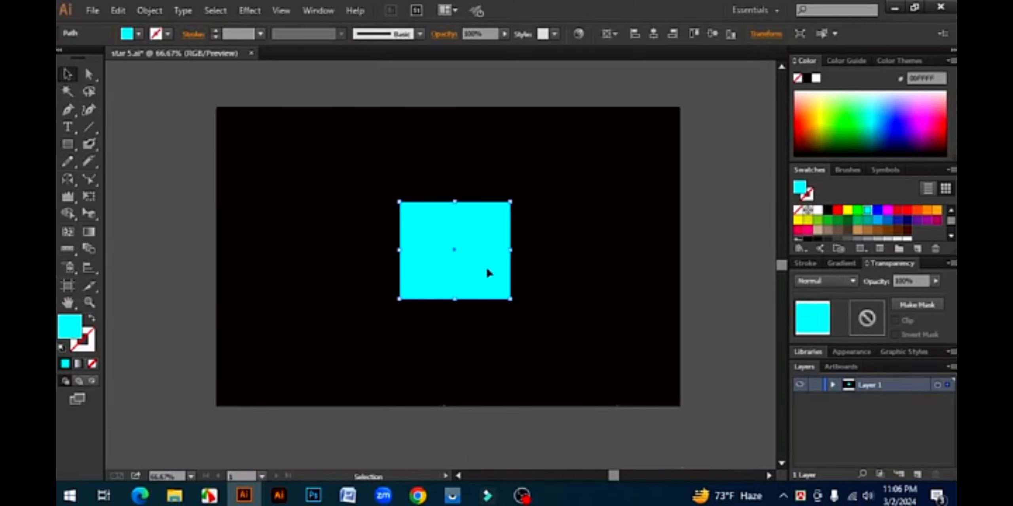
- Try making a pattern from the cyan rectangle, delete the tile artwork, and cancel the pattern editing
left_click(149, 12)
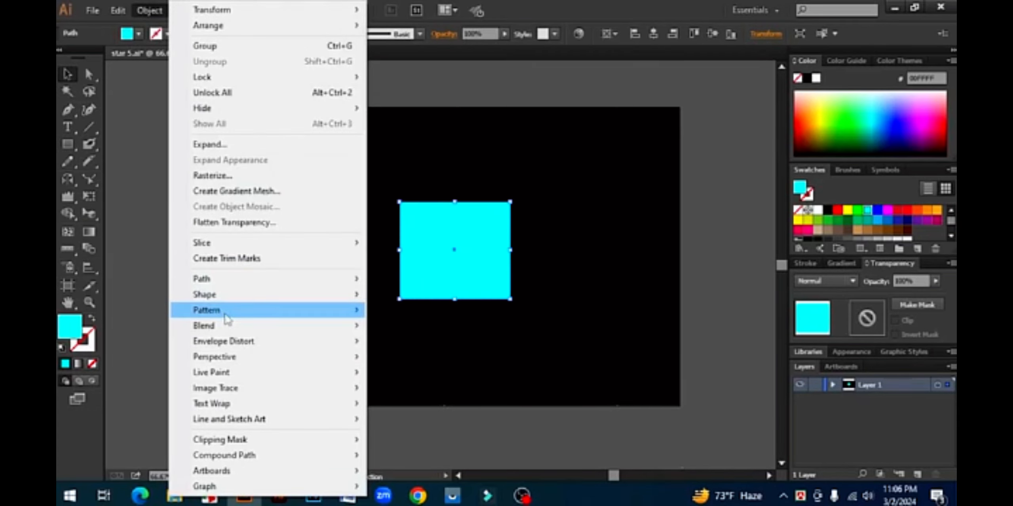
mouse_move(227, 320)
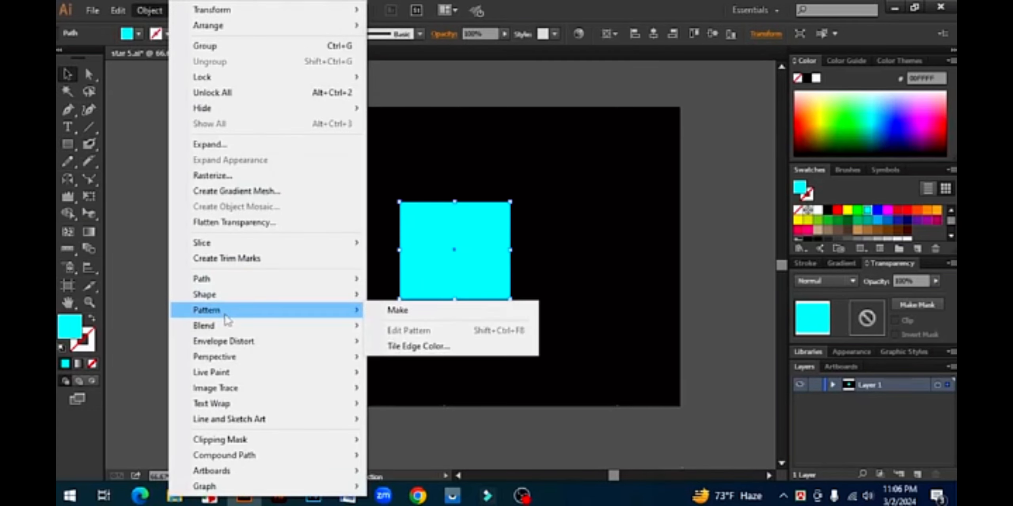
left_click(430, 310)
left_click(642, 277)
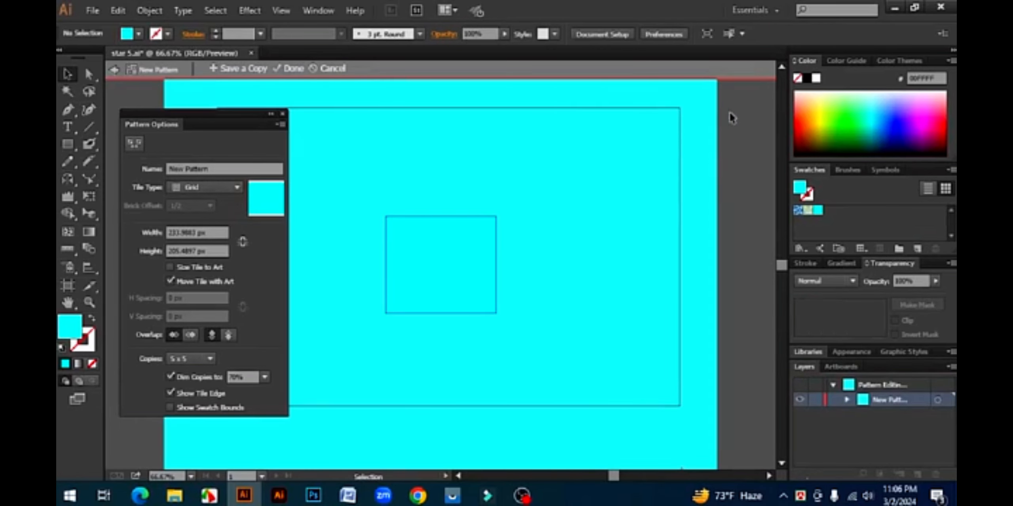
left_click(446, 313)
key("Delete")
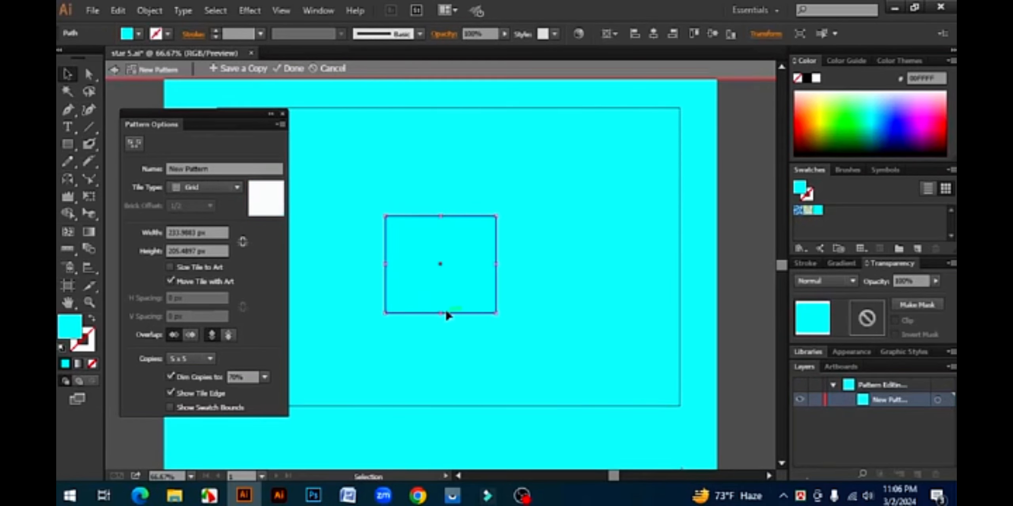
left_click(331, 69)
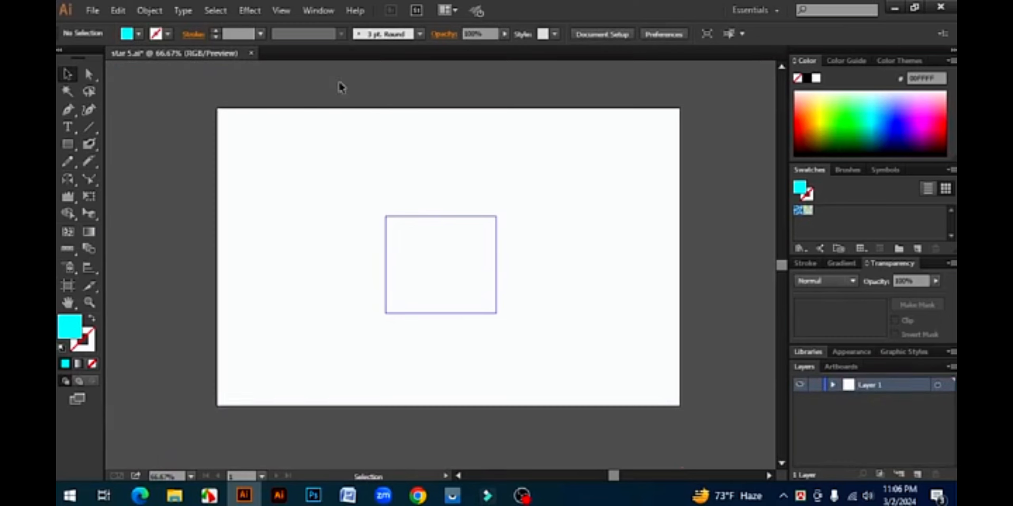
- Examine the Blend commands and the spacing choices in Blend Options with the cyan rectangle selected, and cancel without changes
left_click(477, 243)
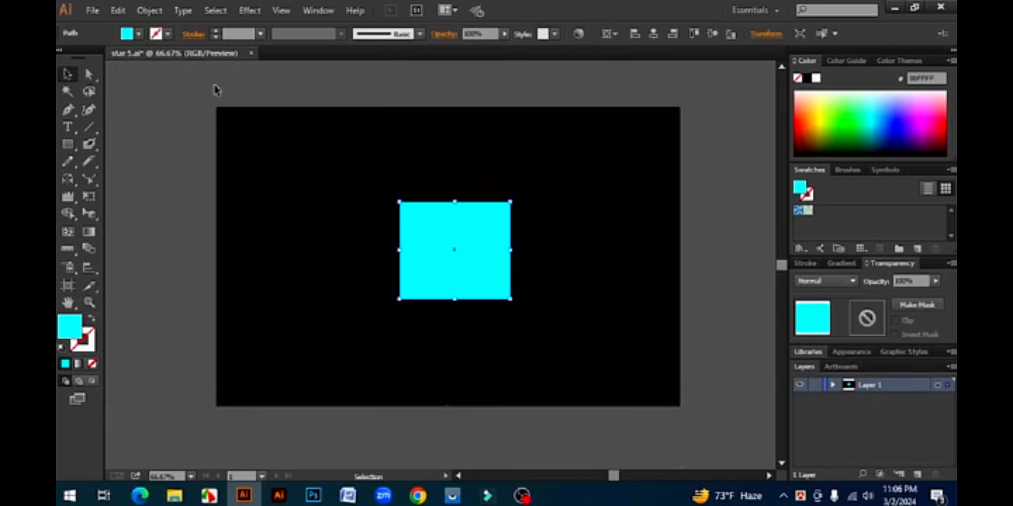
left_click(149, 10)
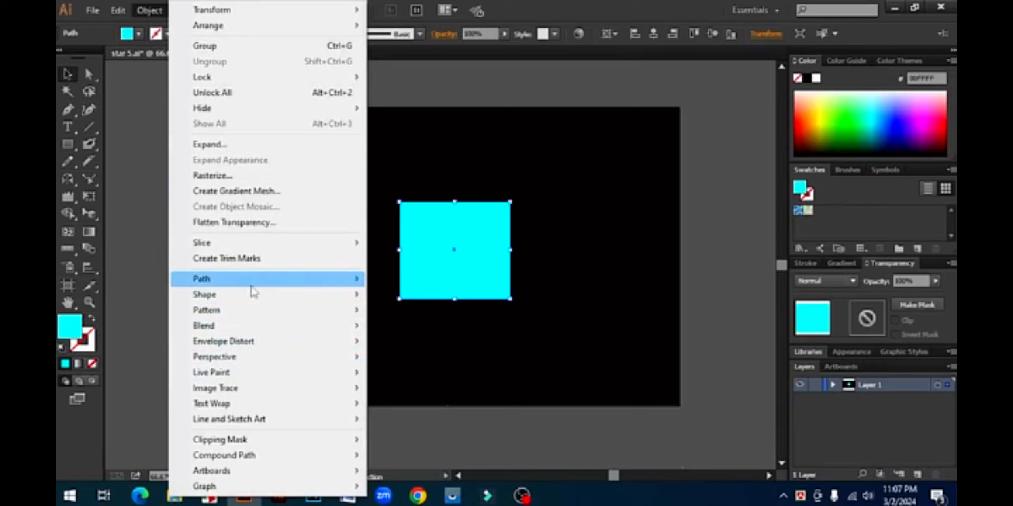
mouse_move(251, 328)
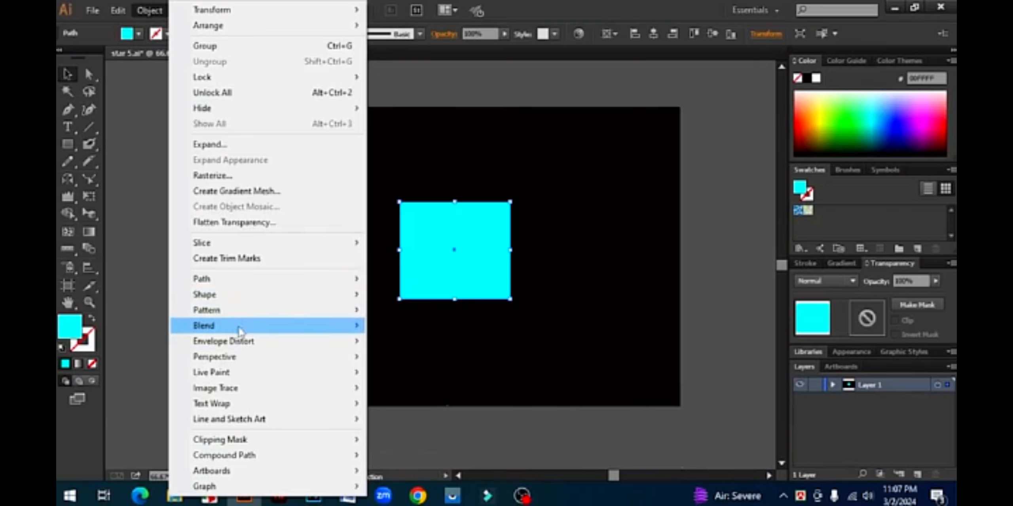
mouse_move(245, 332)
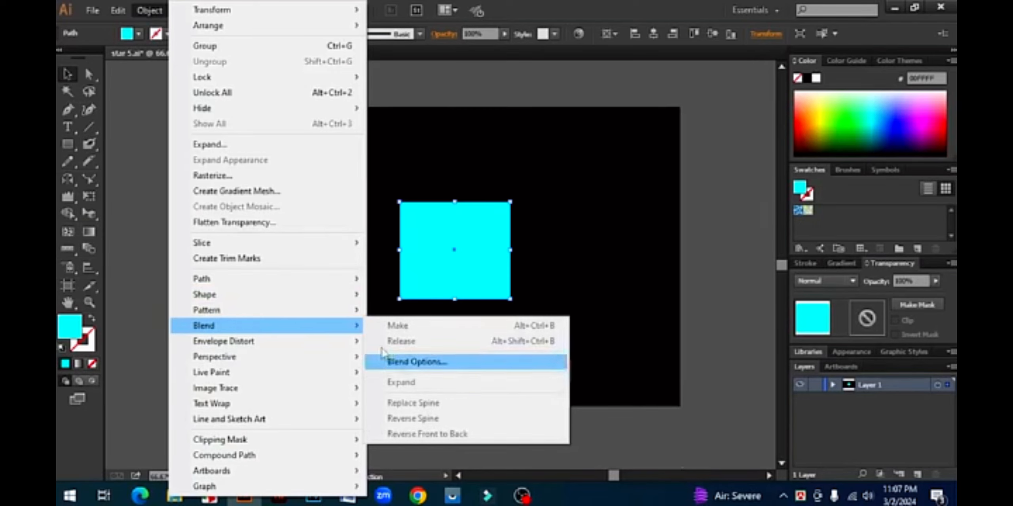
left_click(96, 243)
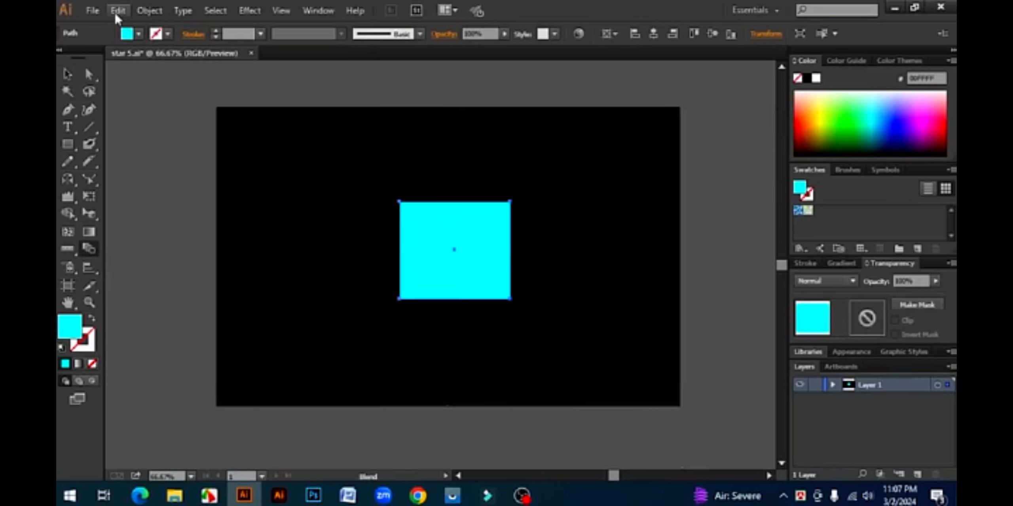
left_click(143, 13)
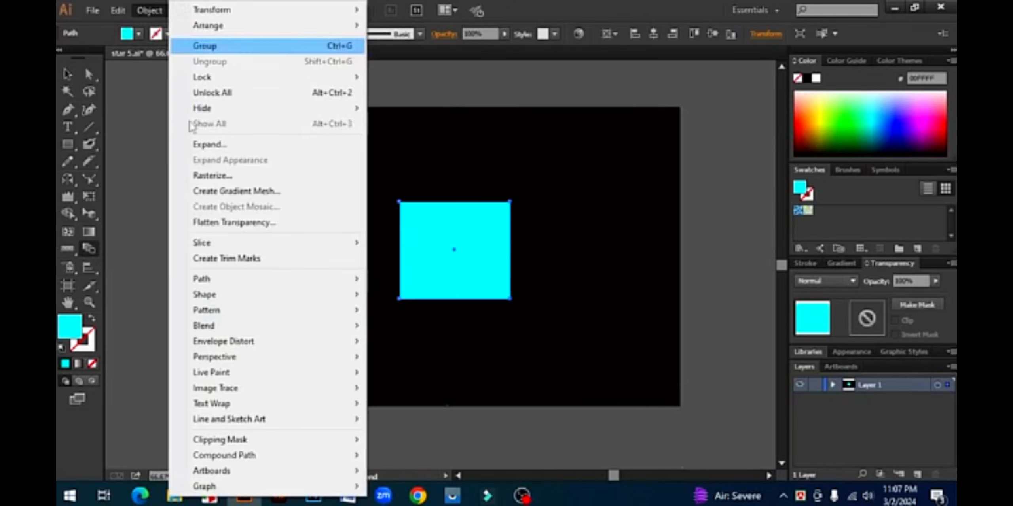
mouse_move(219, 332)
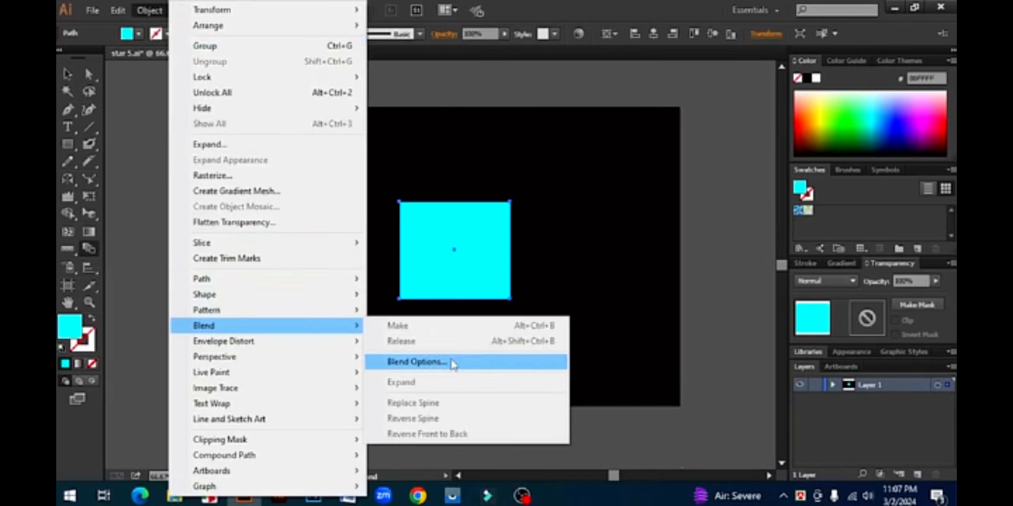
left_click(453, 363)
left_click(792, 194)
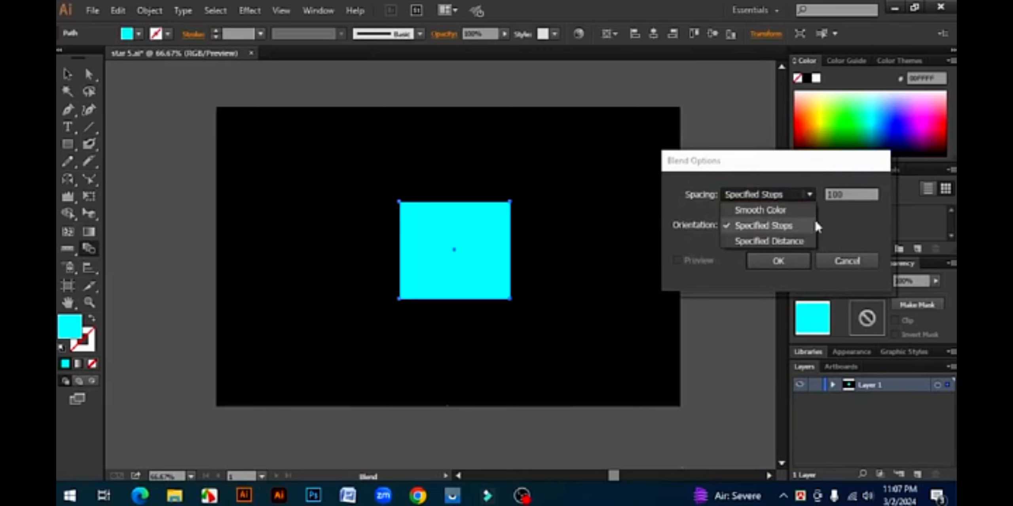
left_click(822, 262)
left_click(821, 261)
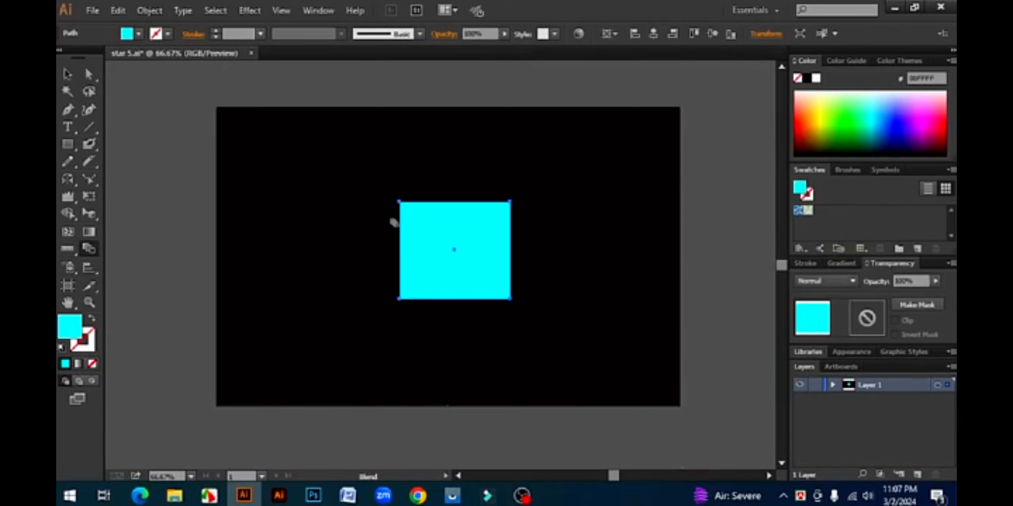
left_click(67, 74)
left_click(164, 232)
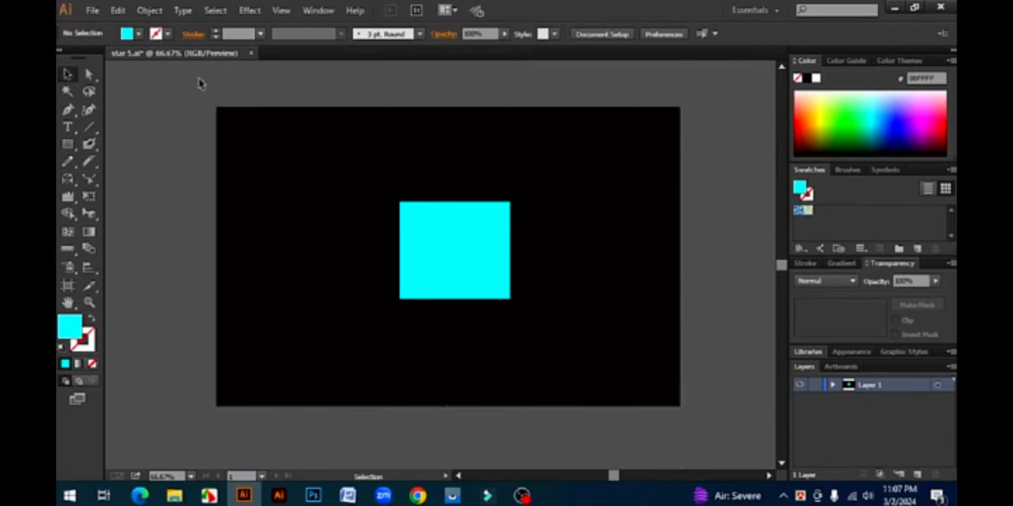
- Show the Envelope Distort commands
left_click(147, 12)
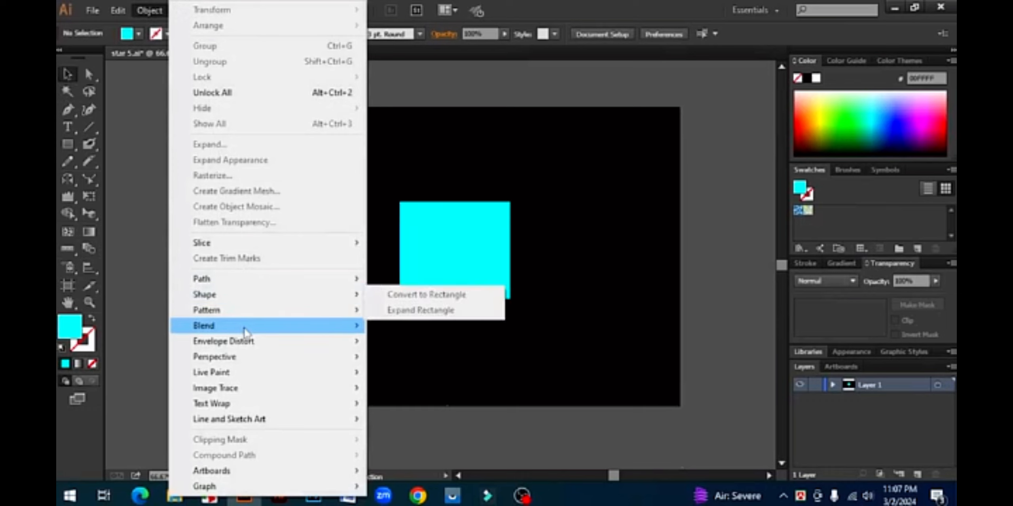
mouse_move(207, 347)
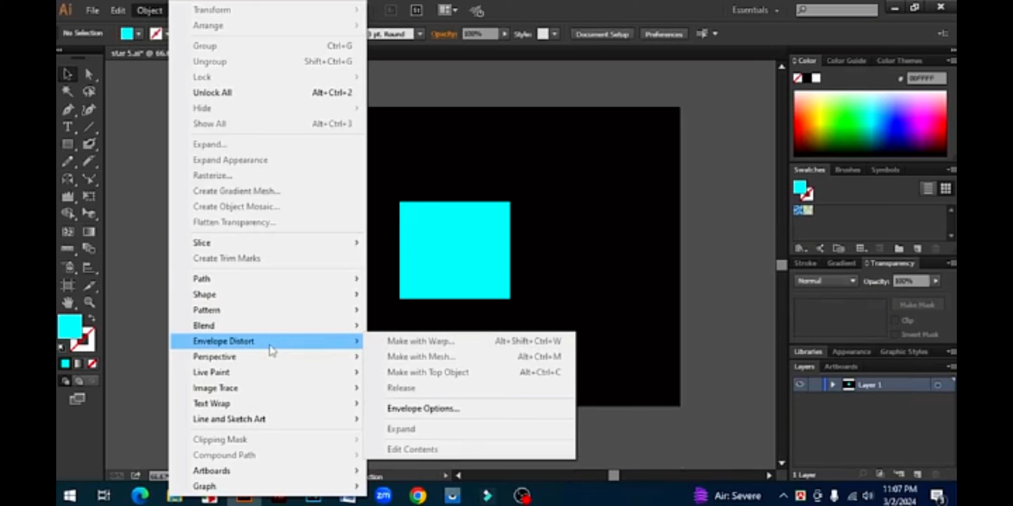
- Apply a horizontal Arc envelope warp with 100% bend to the cyan rectangle
left_click(521, 201)
left_click_drag(477, 234, 504, 219)
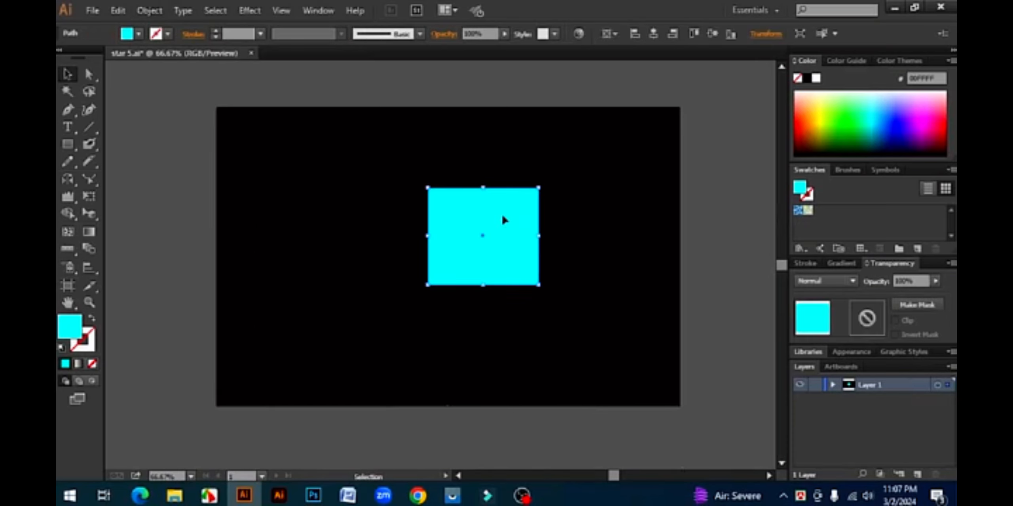
left_click(149, 14)
mouse_move(242, 343)
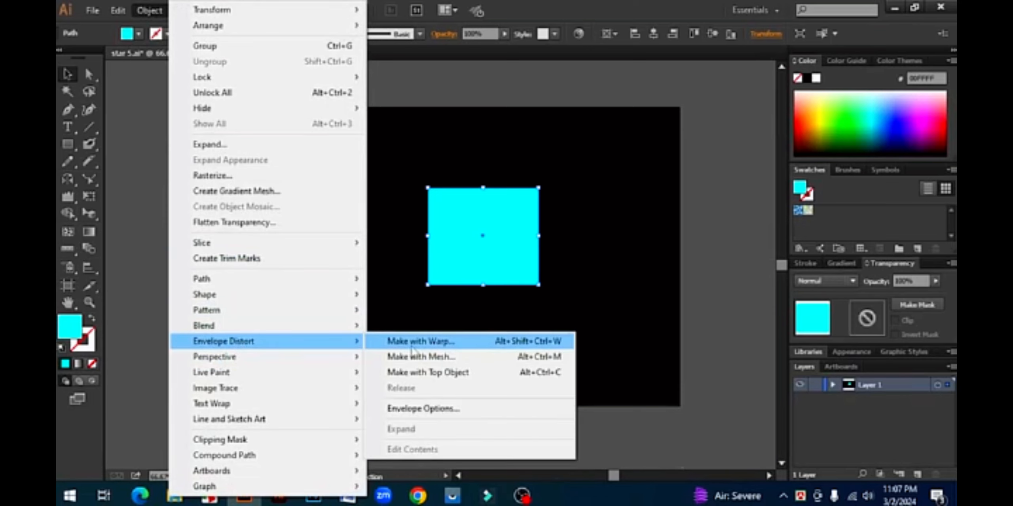
left_click(426, 343)
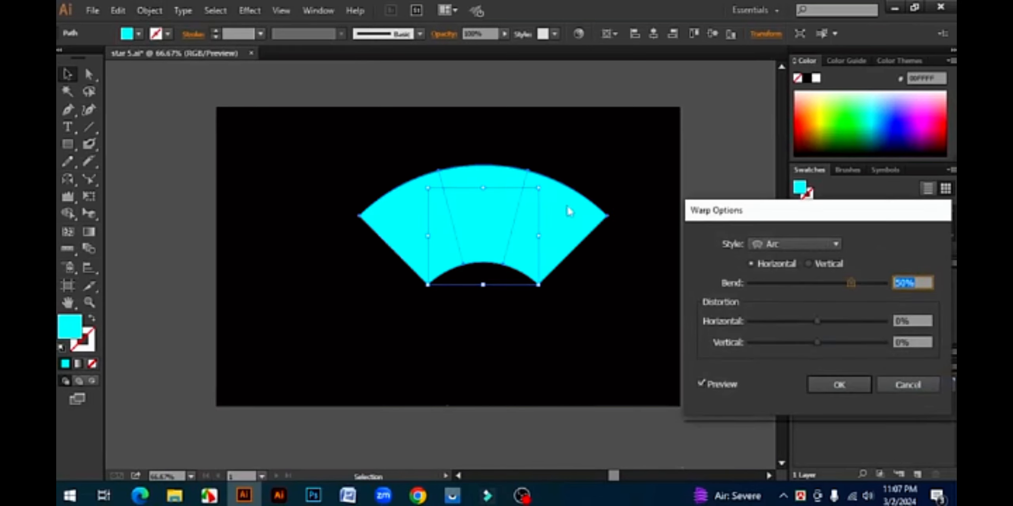
left_click_drag(866, 219, 856, 197)
left_click_drag(843, 262, 867, 260)
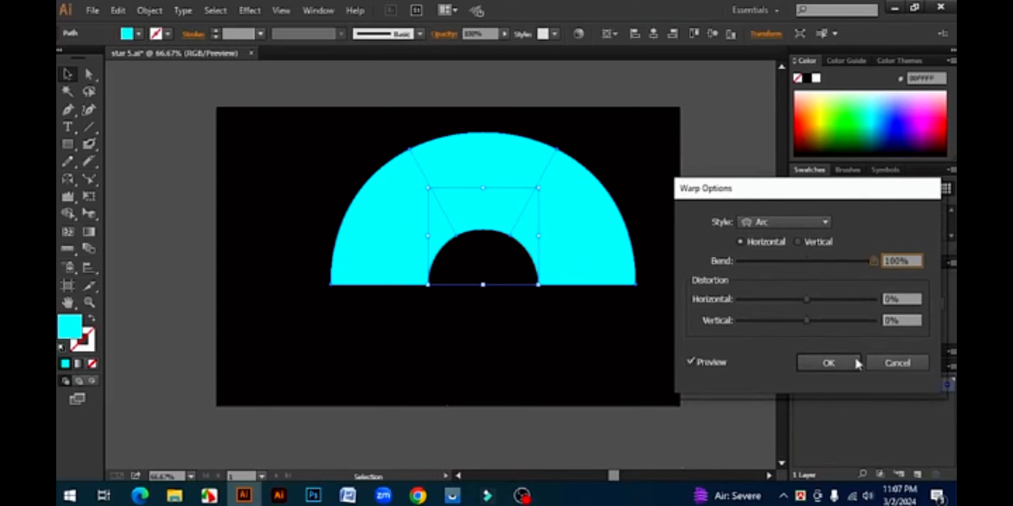
left_click(836, 359)
- Delete the cyan shape from the artboard
left_click(660, 209)
left_click_drag(554, 214, 554, 217)
key("Delete")
- Draw a light grey rectangle without a stroke near the centre of the black artboard
left_click_drag(64, 148, 126, 143)
left_click_drag(409, 217, 560, 311)
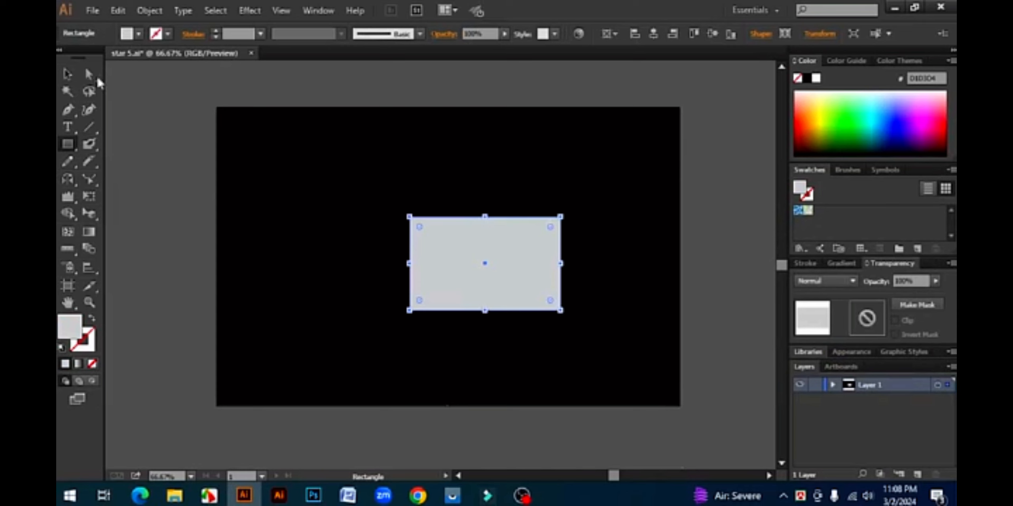
left_click(68, 74)
- Make the grey rectangle a Live Paint group and shift it slightly upward
left_click(149, 10)
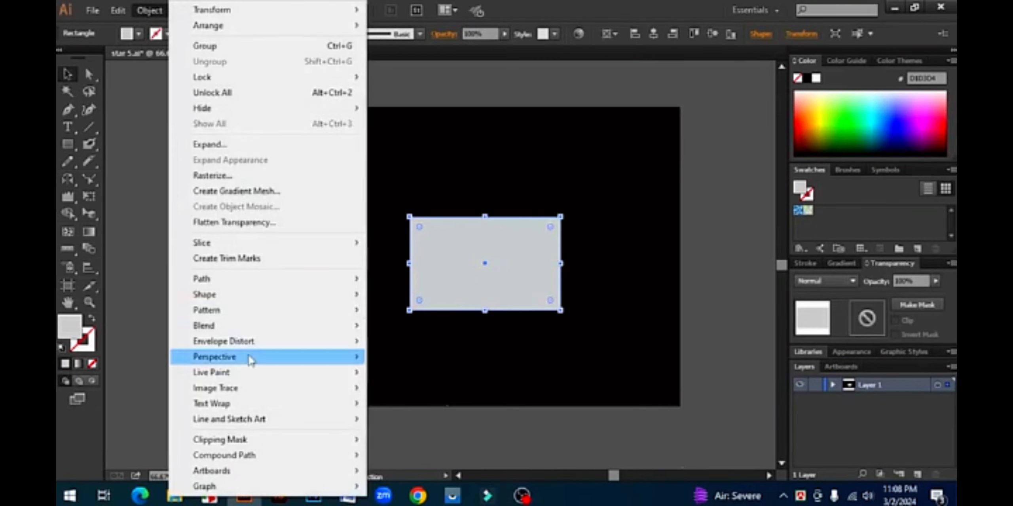
mouse_move(228, 379)
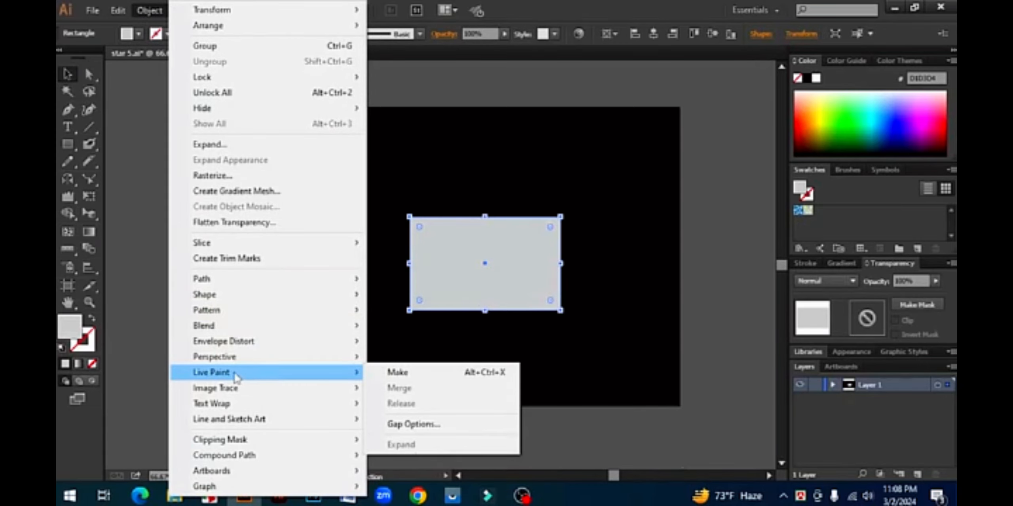
left_click(436, 373)
mouse_move(536, 291)
left_mouse_down()
mouse_move(490, 343)
mouse_move(506, 265)
left_mouse_up()
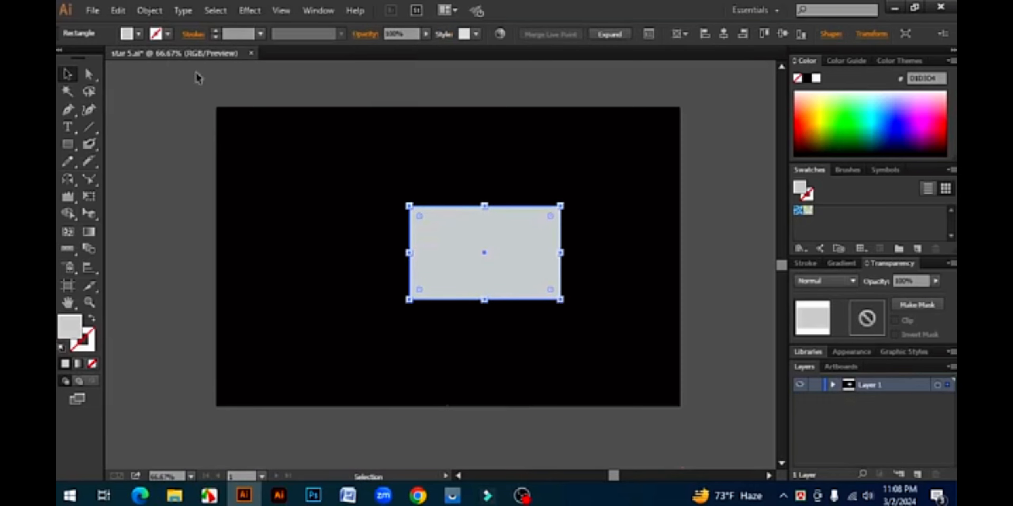
- Move the grey rectangle to the right half of the artboard
left_click(150, 10)
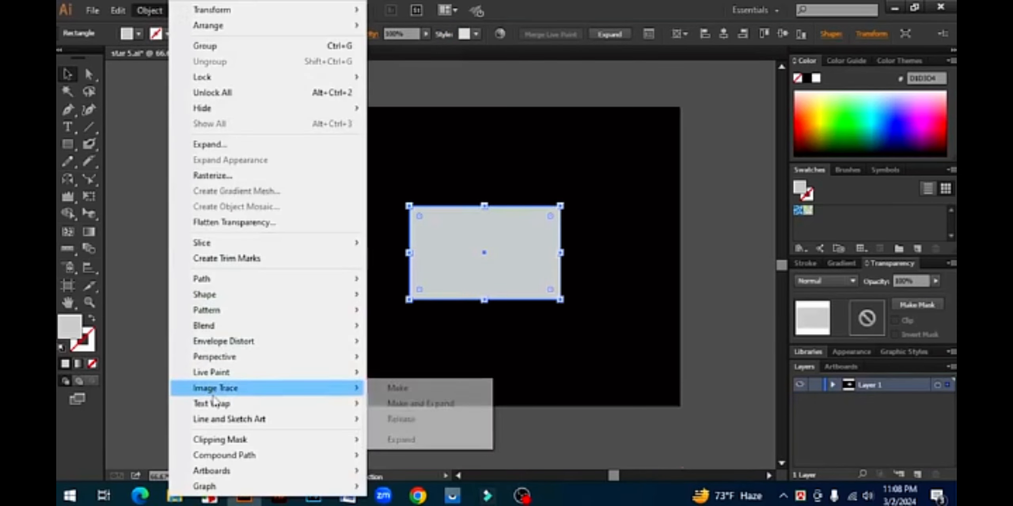
mouse_move(228, 411)
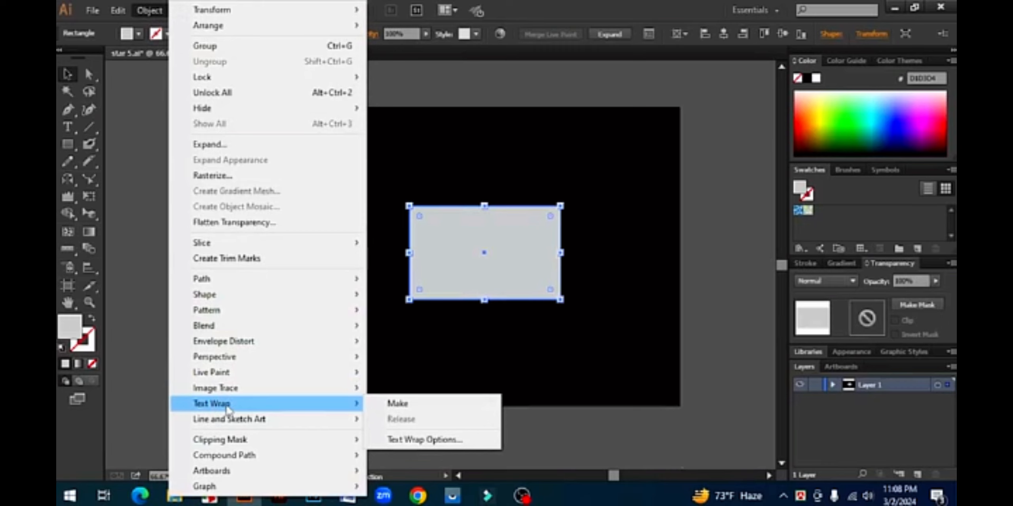
left_click(458, 361)
left_click_drag(426, 258, 511, 276)
- Add the text "design" in bright green, 72 pt Myriad Pro, on the black area beside the grey rectangle
key("t")
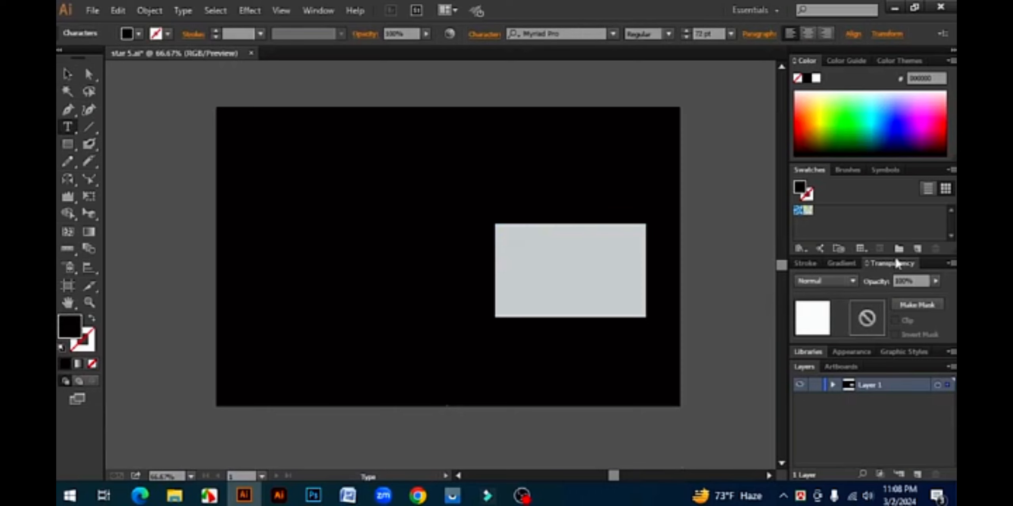
left_click(301, 221)
left_click(849, 113)
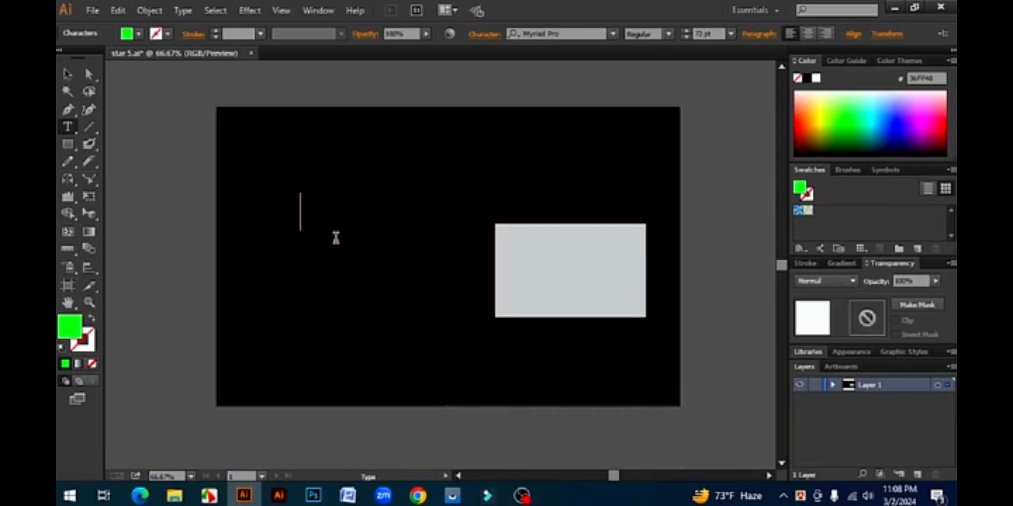
type("design")
scroll(323, 236, "up", 1)
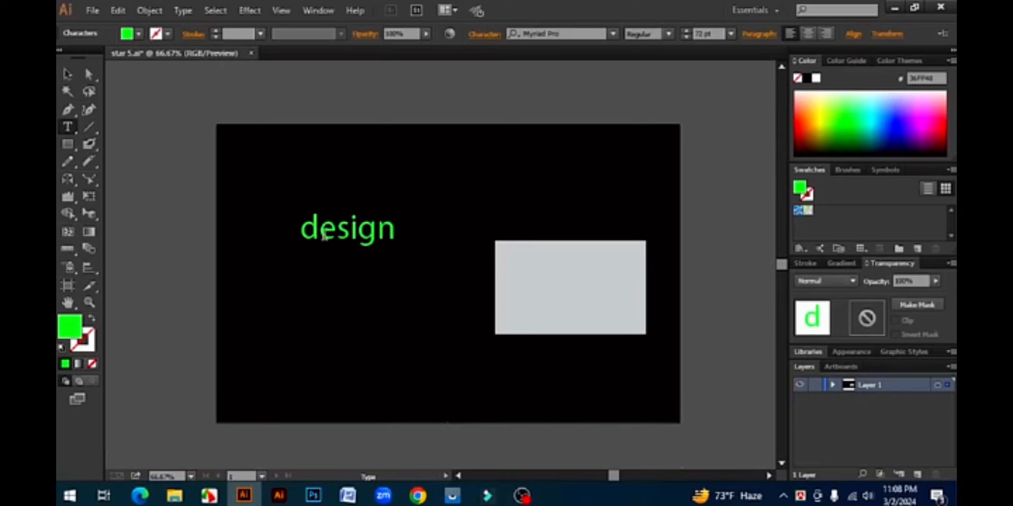
- Apply a text wrap to the "design" text object
left_click(68, 74)
left_click(146, 11)
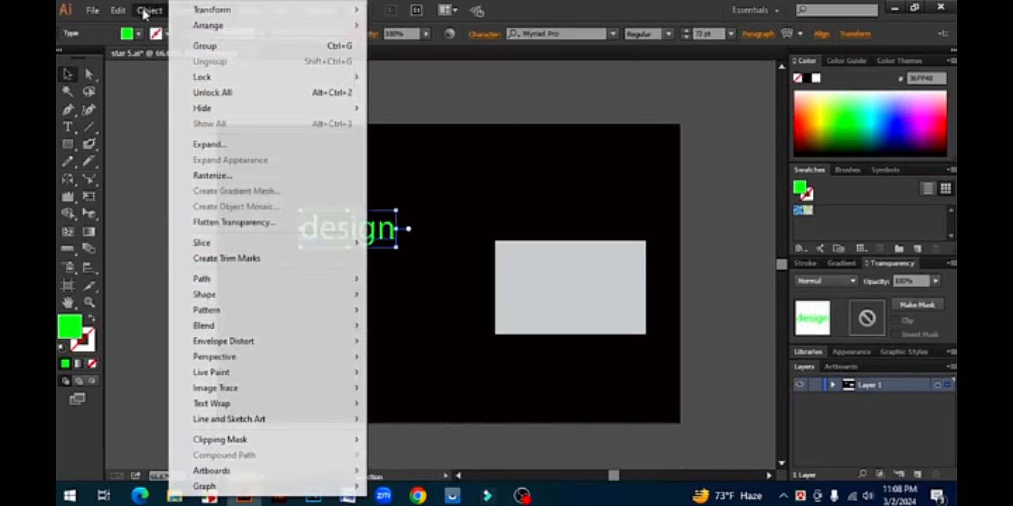
mouse_move(213, 408)
left_click(400, 404)
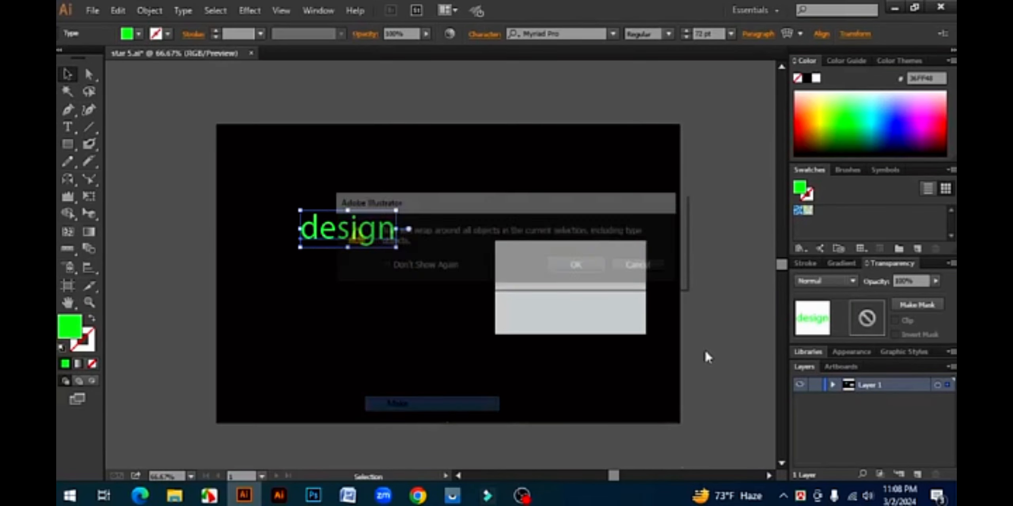
left_click_drag(574, 209, 703, 247)
left_click(701, 304)
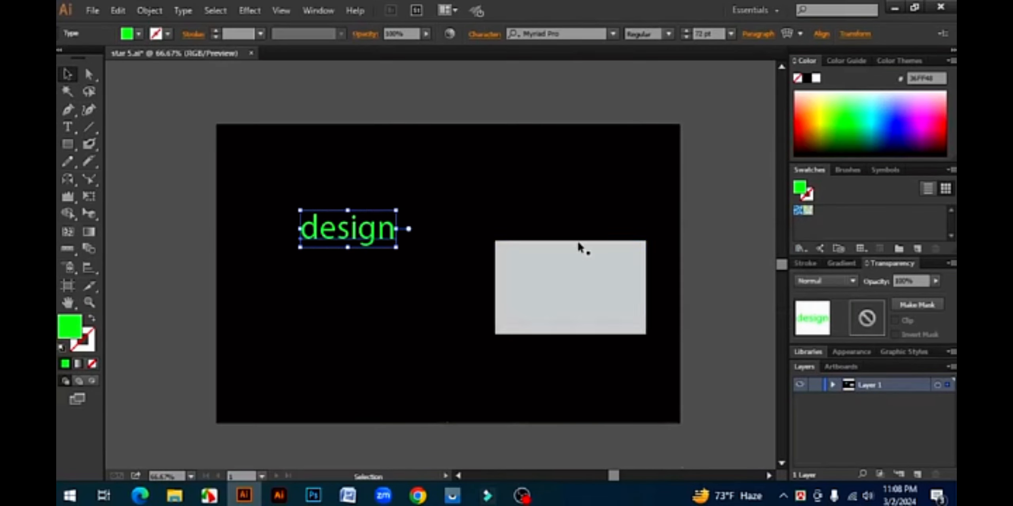
- Warp the "design" text with a horizontal Arc envelope at 100% bend
left_click(787, 35)
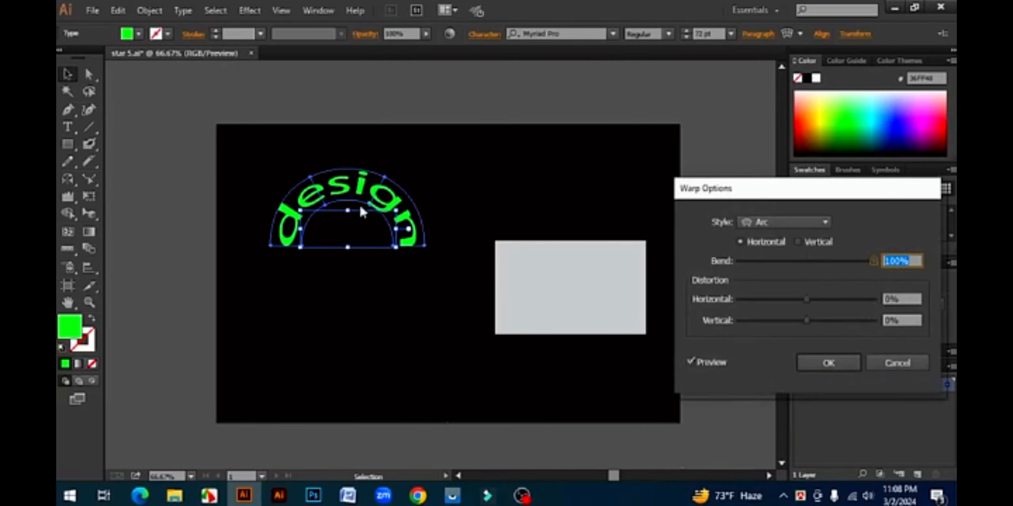
mouse_move(864, 262)
left_mouse_down()
mouse_move(840, 262)
mouse_move(882, 264)
left_mouse_up()
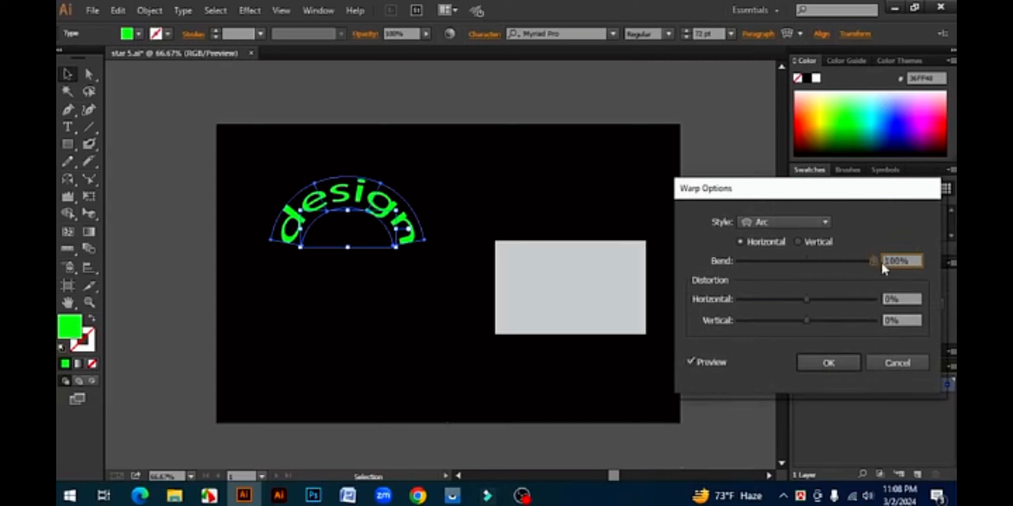
left_click(846, 363)
- Delete the arched "design" text, keeping the grey rectangle
left_click(281, 266)
key("ctrl+a")
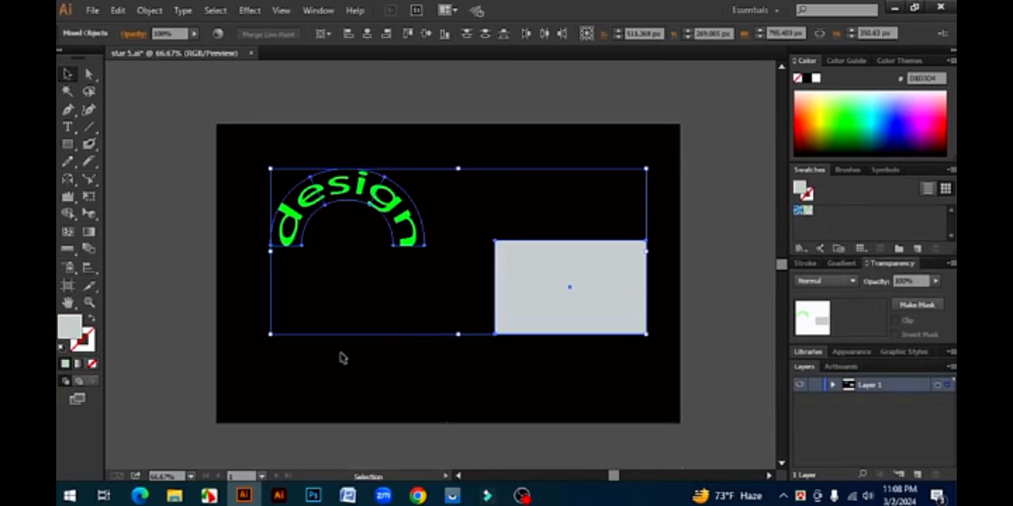
left_click(325, 400)
right_click(357, 195)
left_click(226, 321)
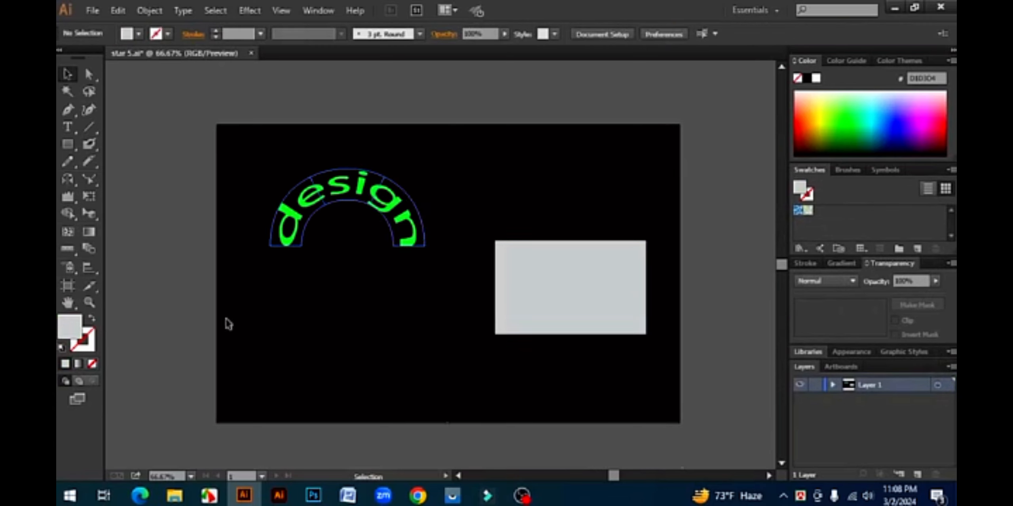
left_click(287, 224)
left_click_drag(292, 220, 291, 202)
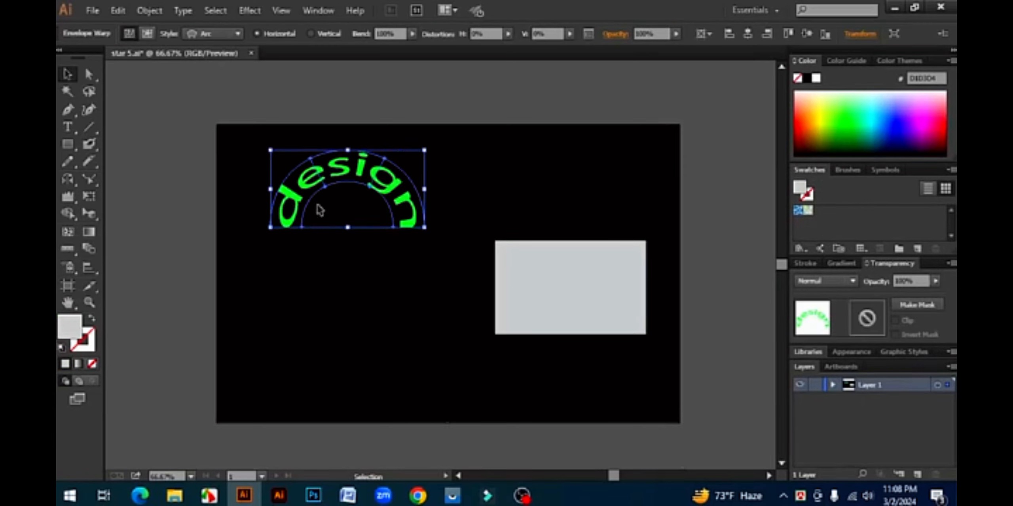
key("Delete")
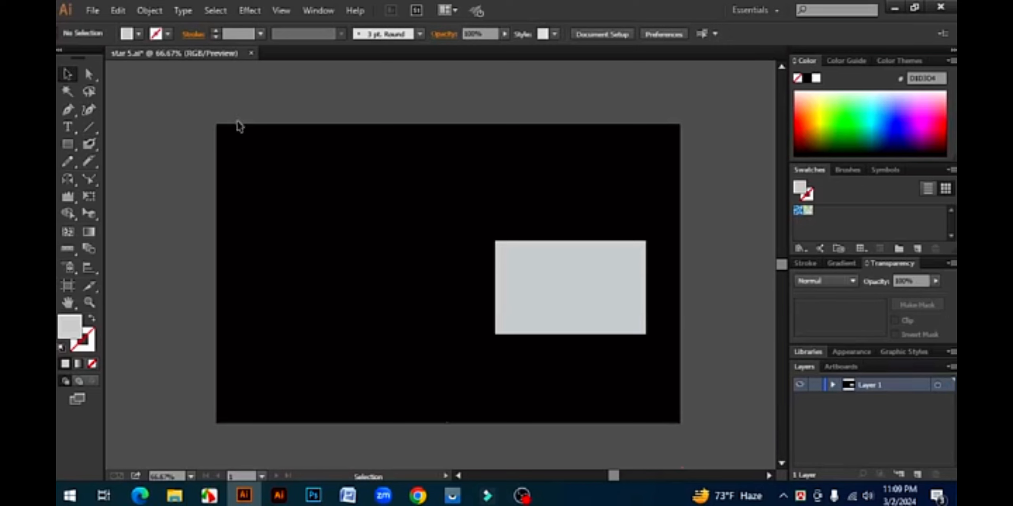
left_click(151, 12)
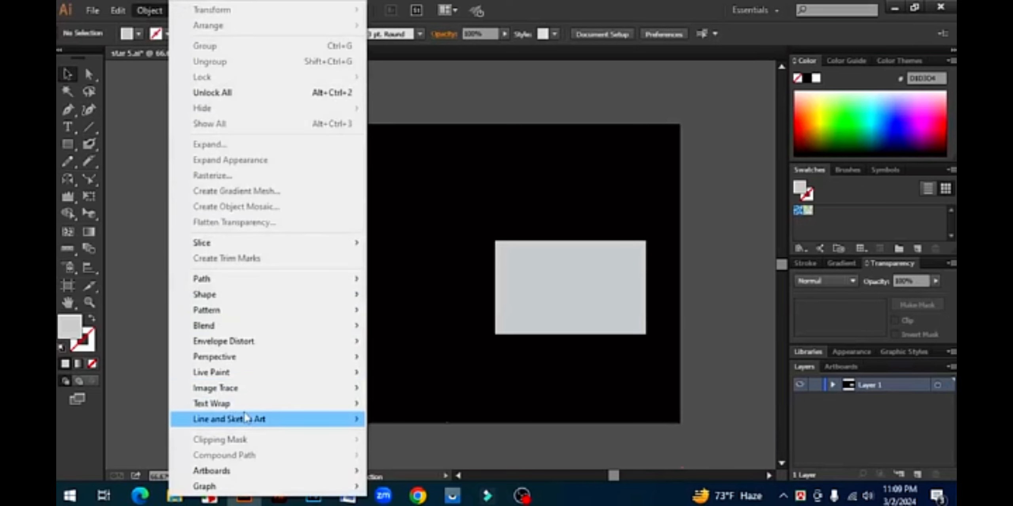
mouse_move(226, 408)
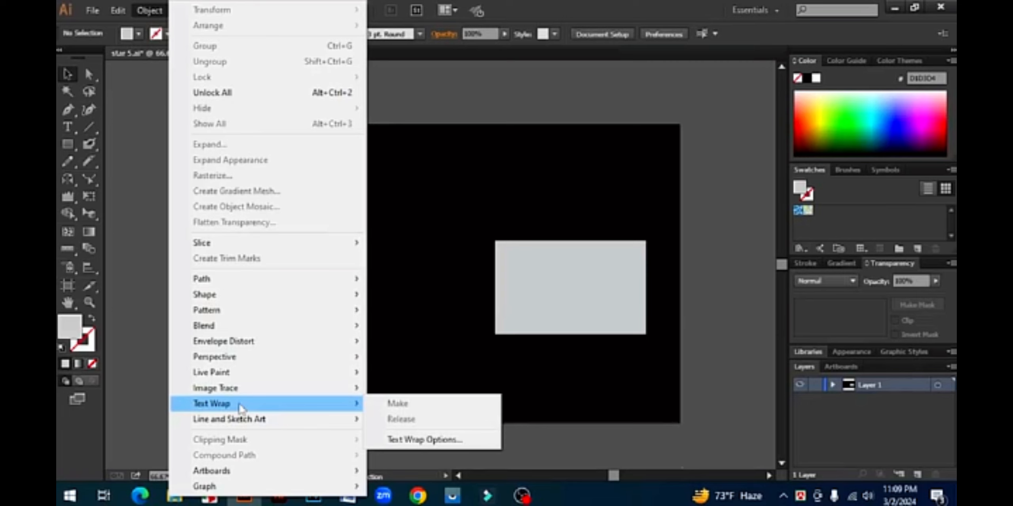
left_click(418, 336)
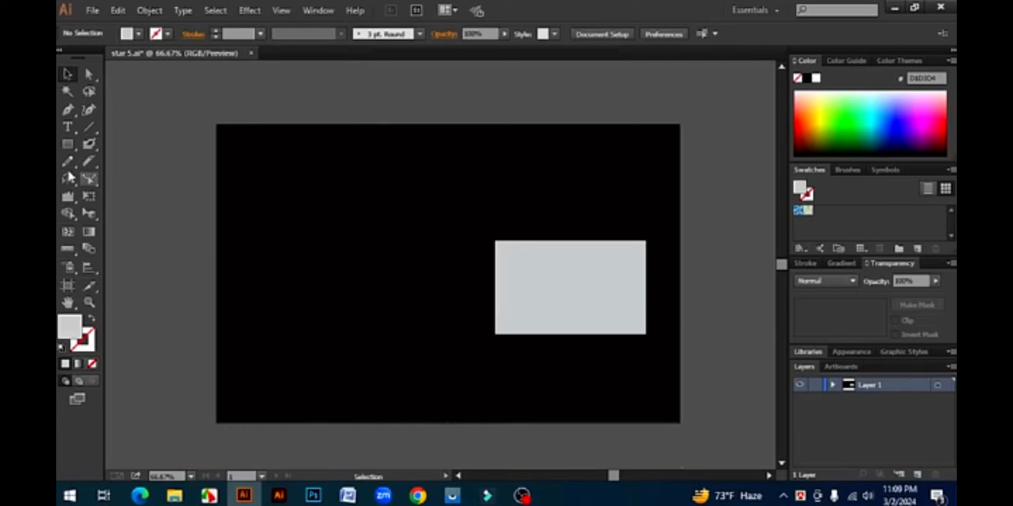
- Add the text "good" in bright green beside the grey rectangle and enlarge it to about 136 pt
left_click(67, 127)
left_click(351, 238)
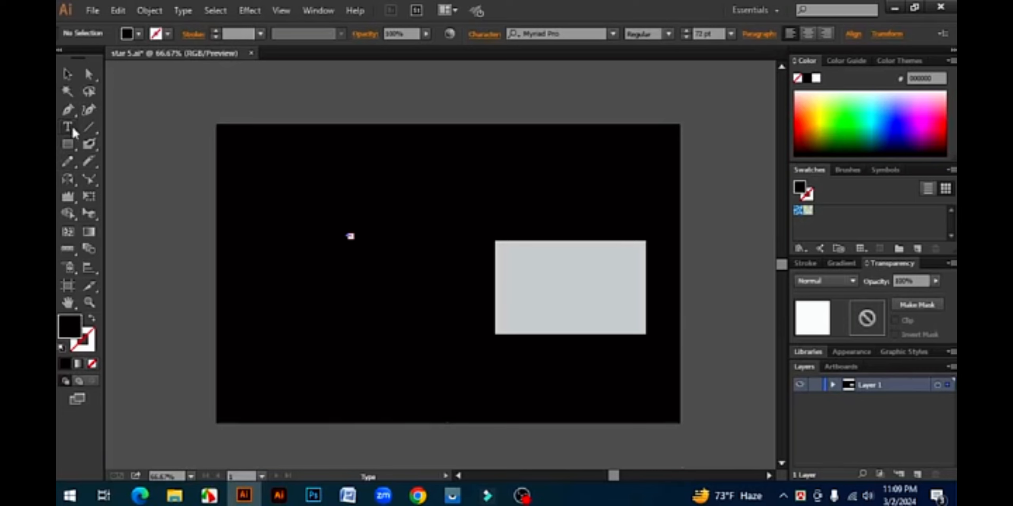
left_click(67, 74)
left_click(414, 351)
key("t")
type("good")
left_click_drag(369, 297, 99, 285)
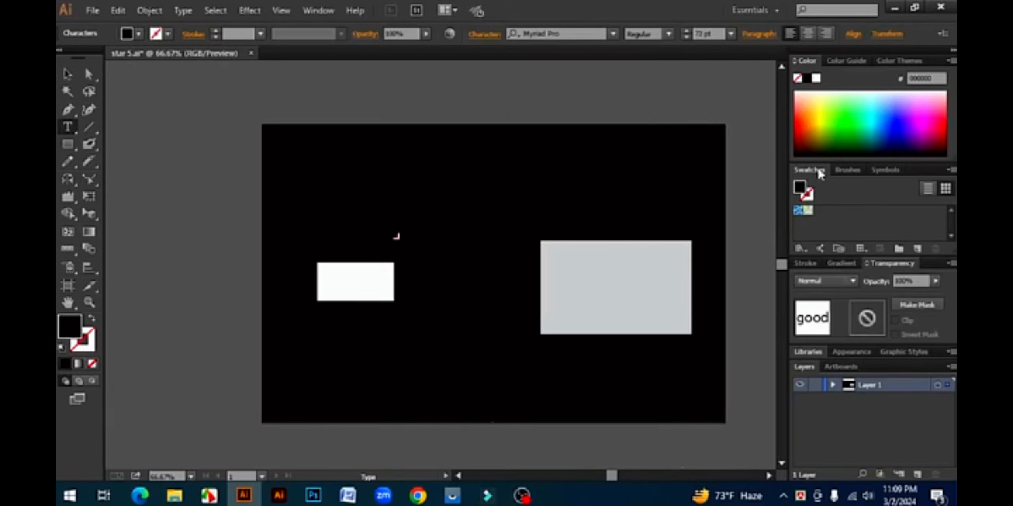
left_click(837, 114)
key("Escape")
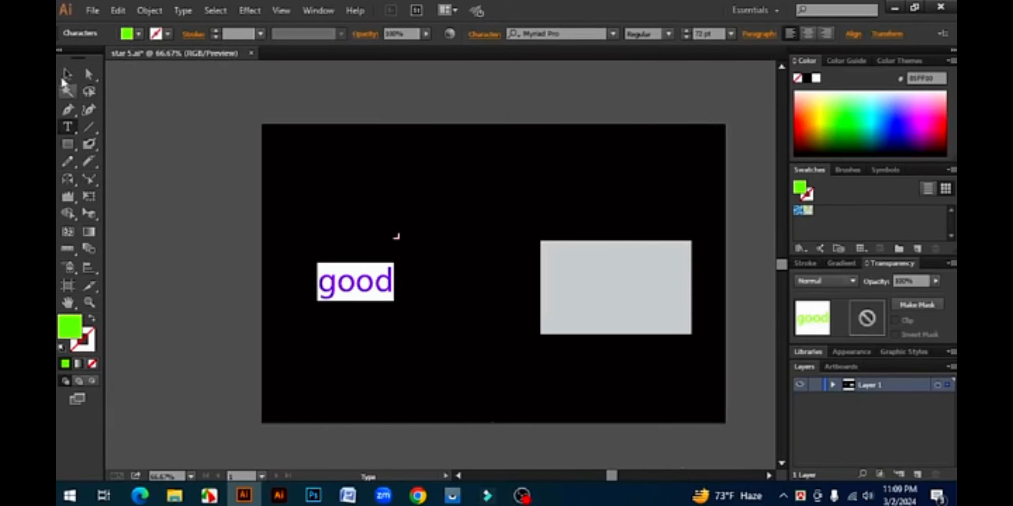
left_click_drag(393, 301, 452, 347)
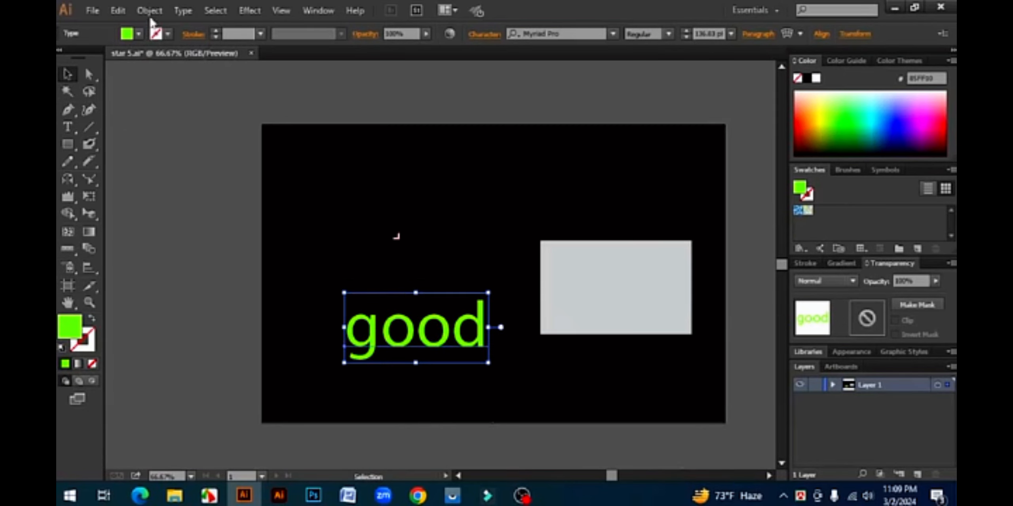
- Convert the "good" text to outlines and move the outlined word slightly upward
right_click(428, 327)
left_click(505, 421)
left_click_drag(412, 339, 404, 302)
- Undo the outline conversion and the moves of the word "good"
key("ctrl+z")
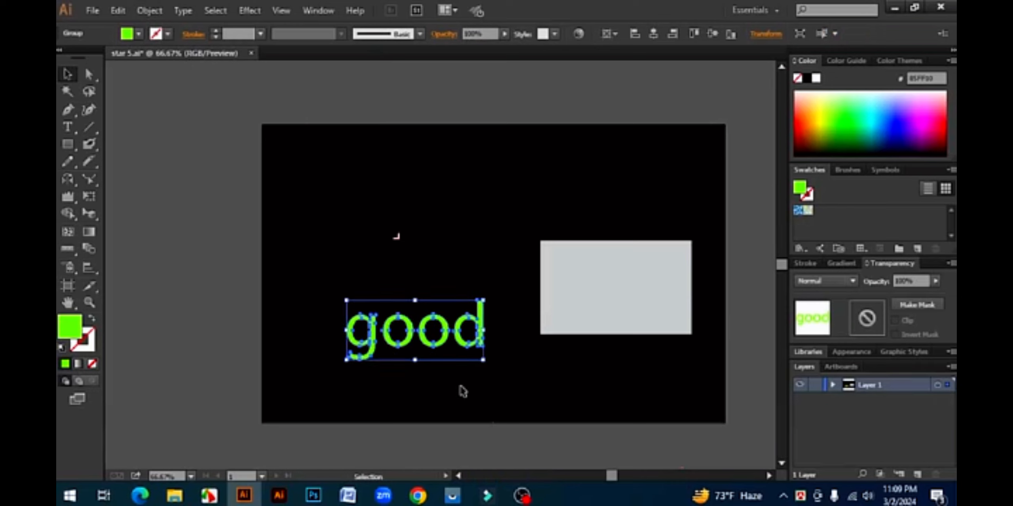
key("ctrl+z")
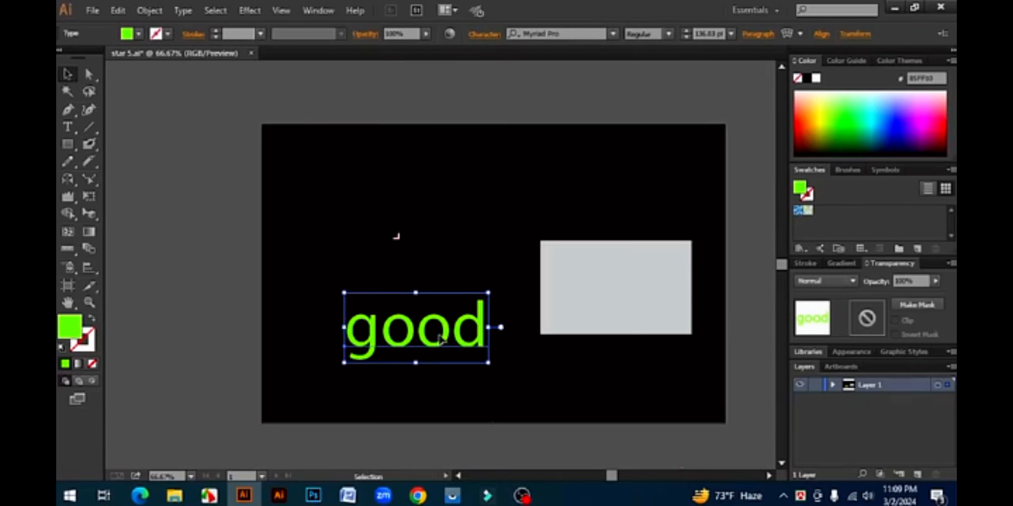
key("ctrl+z")
- Create outlines from the "good" text and select the resulting group
left_click(150, 11)
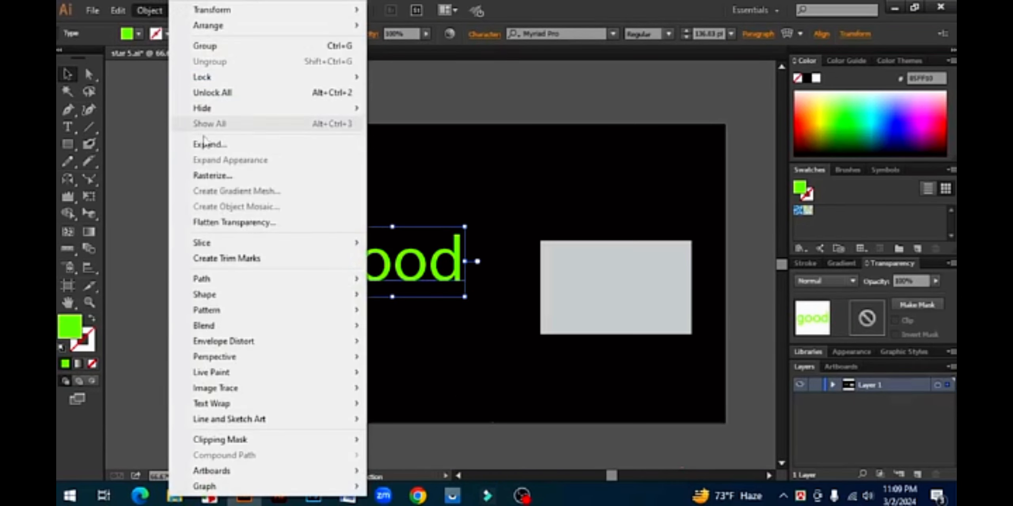
left_click(276, 153)
left_click(149, 11)
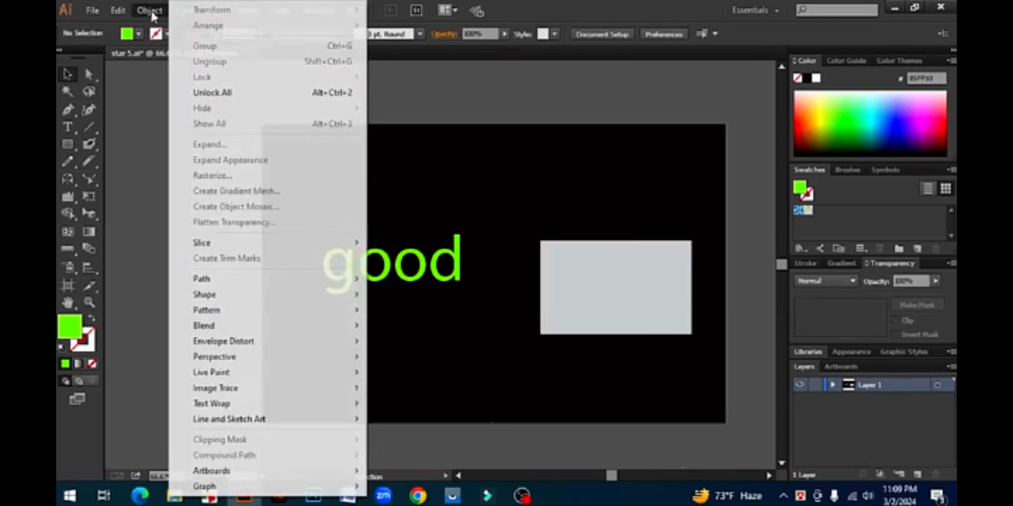
left_click(453, 262)
left_click(449, 257)
right_click(449, 257)
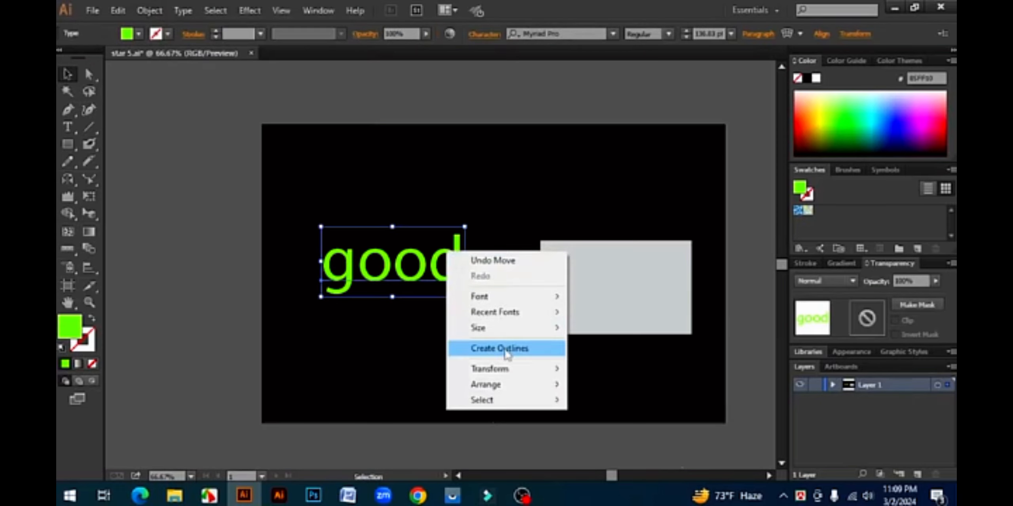
left_click(508, 349)
left_click(479, 307)
left_click(432, 261)
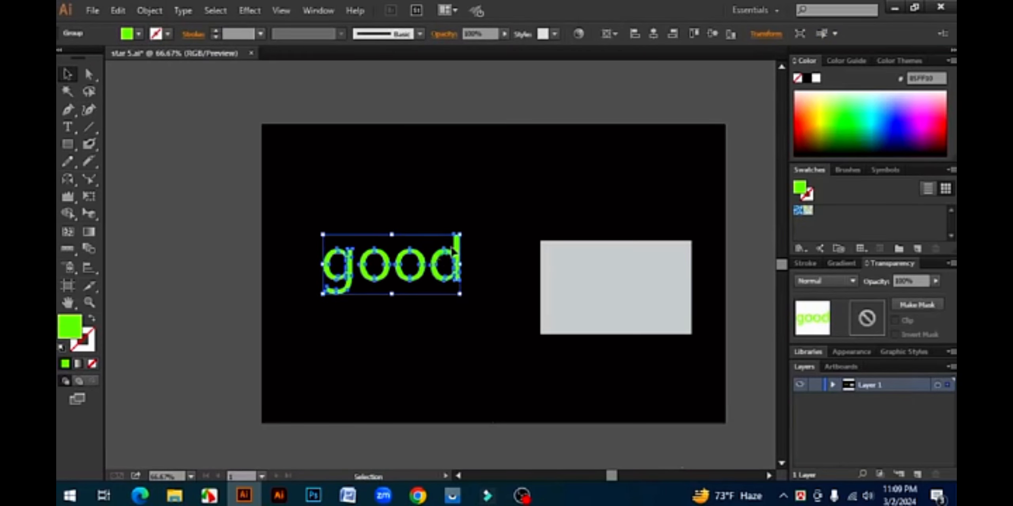
- Make a text wrap around the outlined "good" group and select the wrapped group
left_click(149, 12)
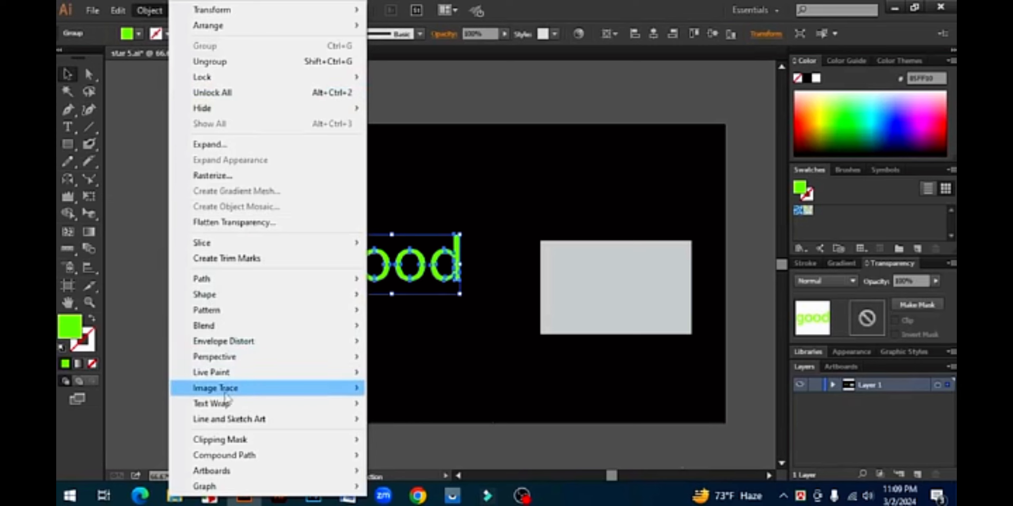
mouse_move(228, 392)
mouse_move(301, 404)
left_click(401, 410)
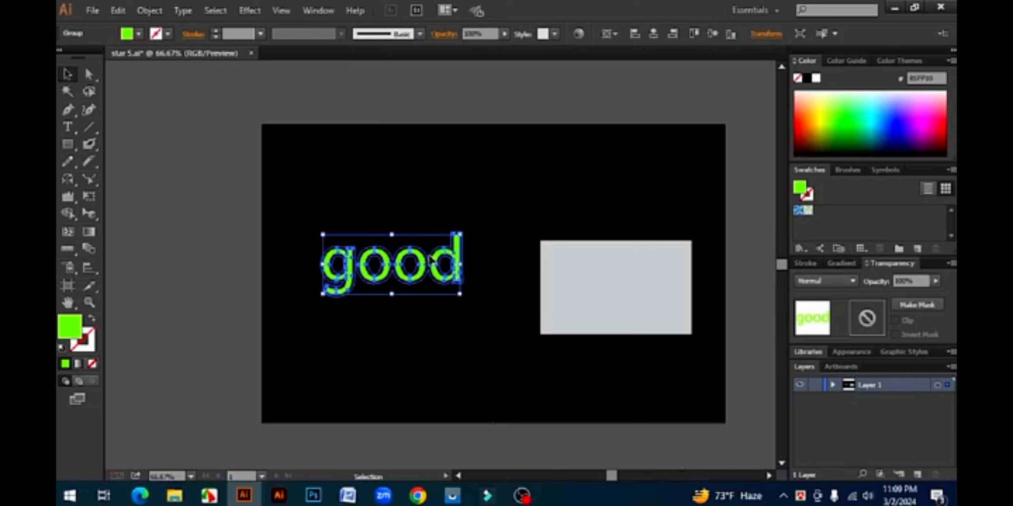
left_click(455, 329)
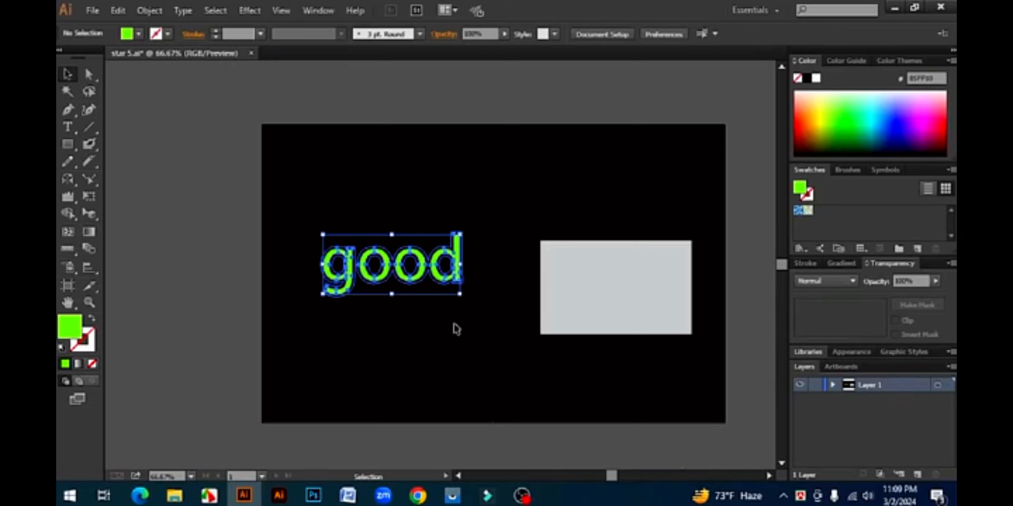
scroll(417, 273, "up", 1)
scroll(396, 277, "up", 1)
left_click_drag(479, 157, 588, 350)
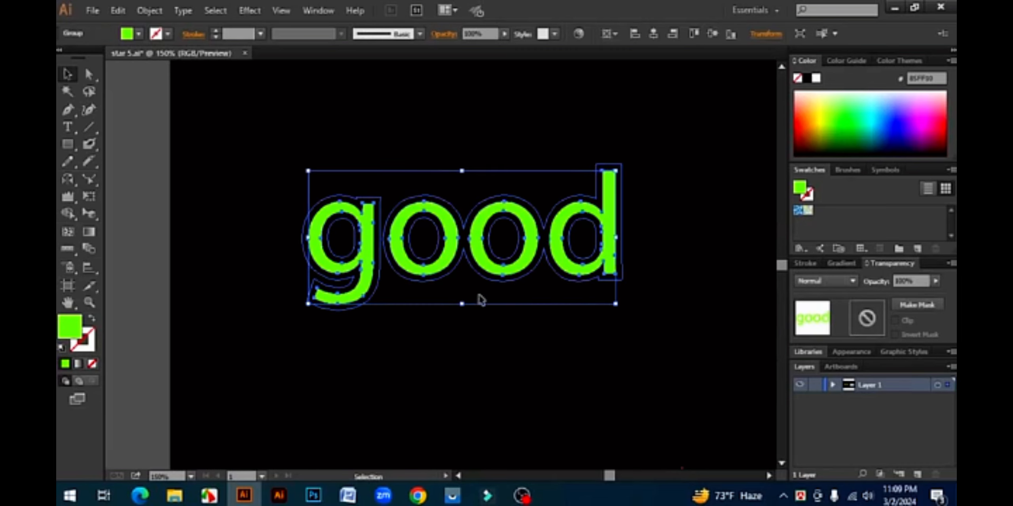
left_click(514, 374)
left_click_drag(671, 276, 511, 232)
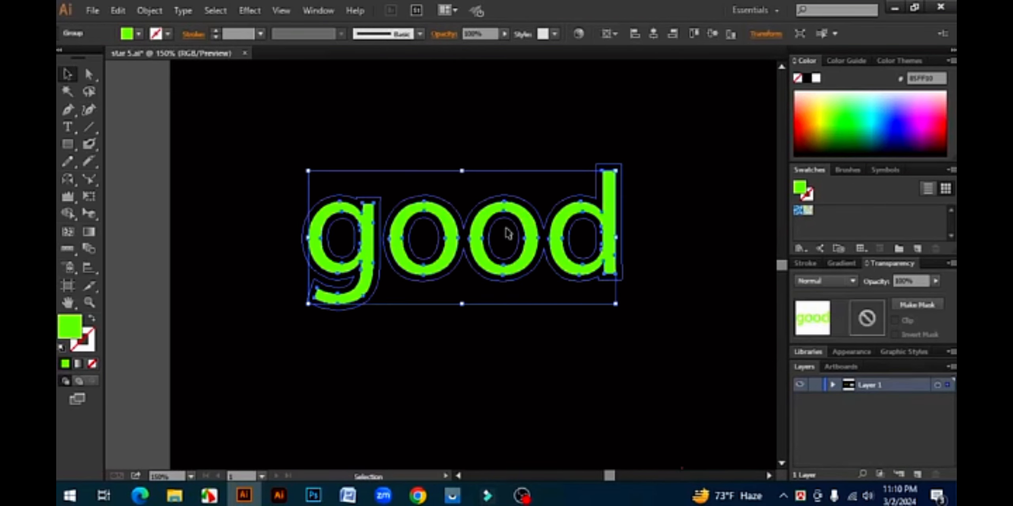
- Try to recolour the wrapped "good" group with the Shape Builder tool and to expand it
left_click(72, 217)
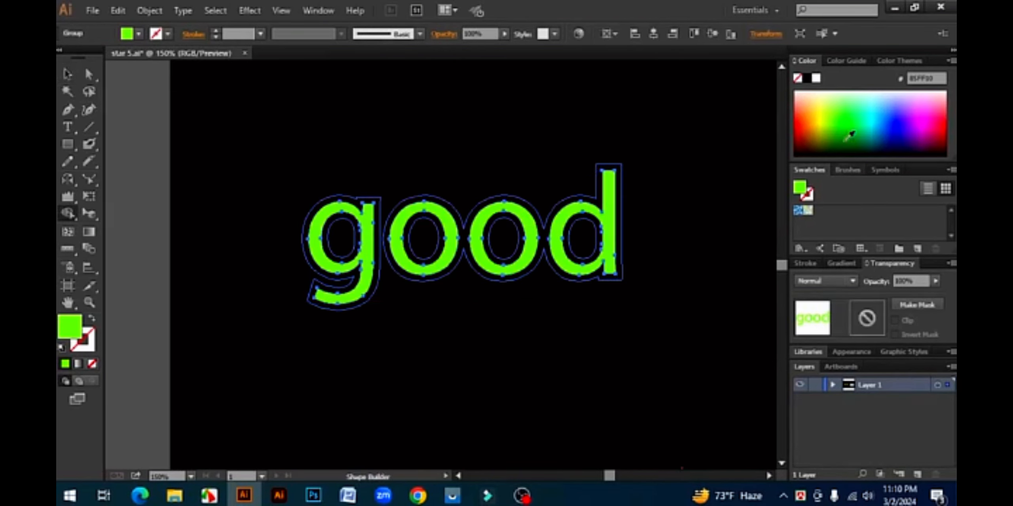
left_click(855, 118)
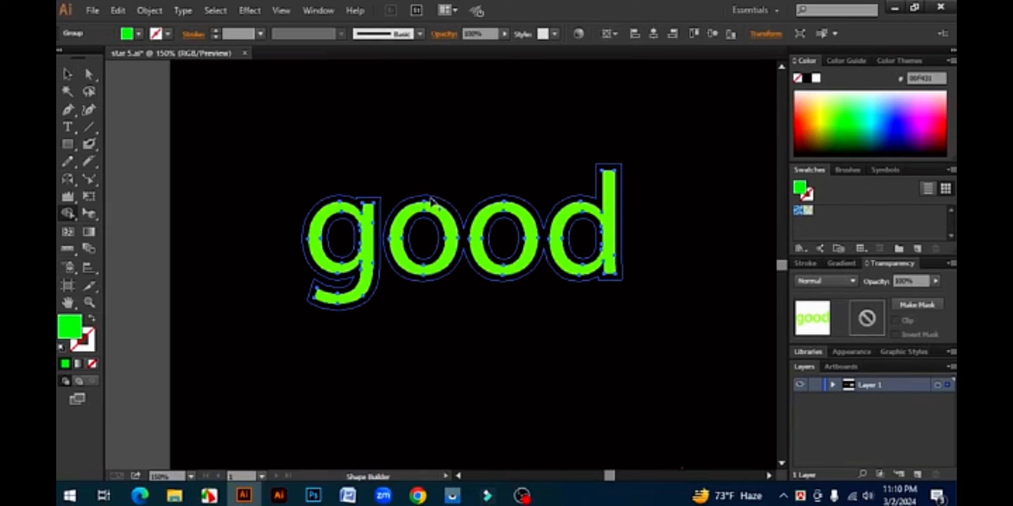
left_click(67, 74)
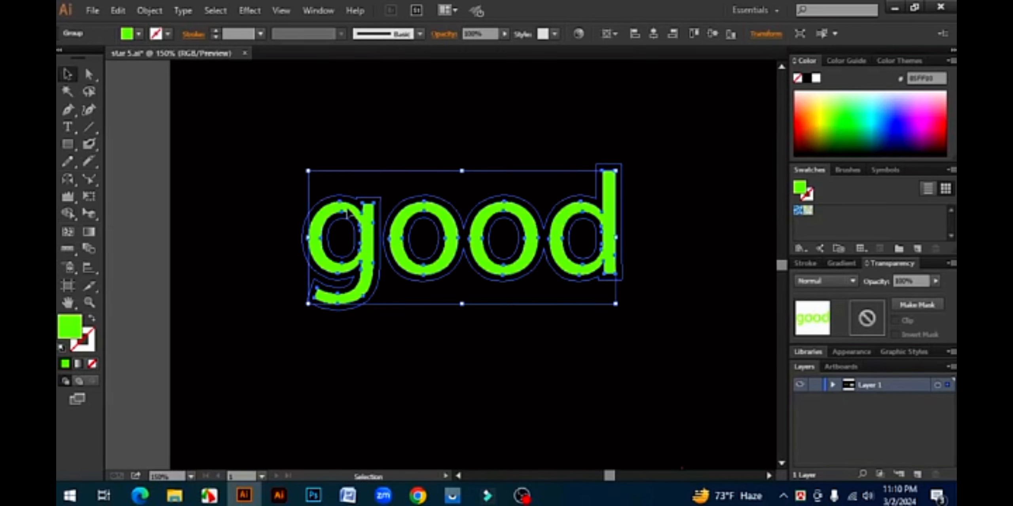
left_click(153, 16)
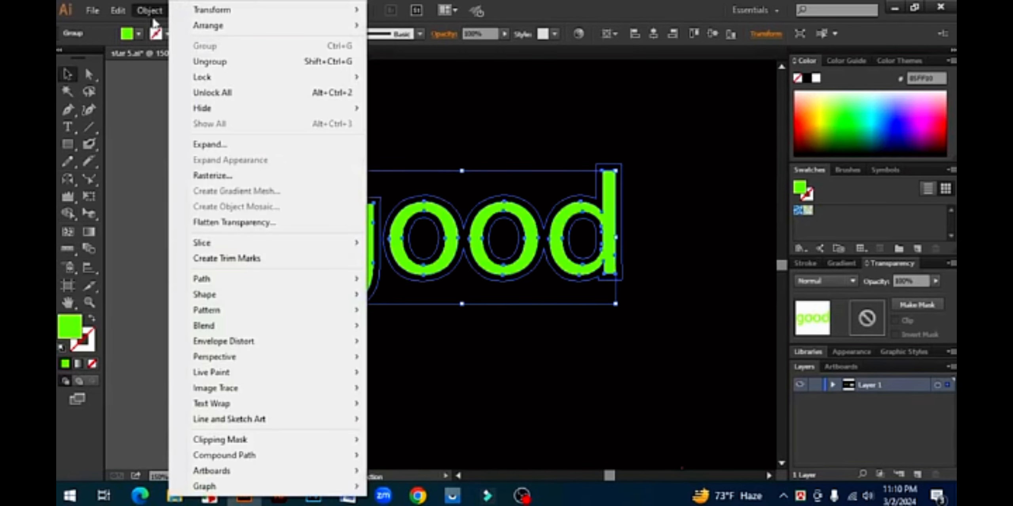
left_click(223, 147)
left_click_drag(673, 352, 266, 162)
left_click(68, 213)
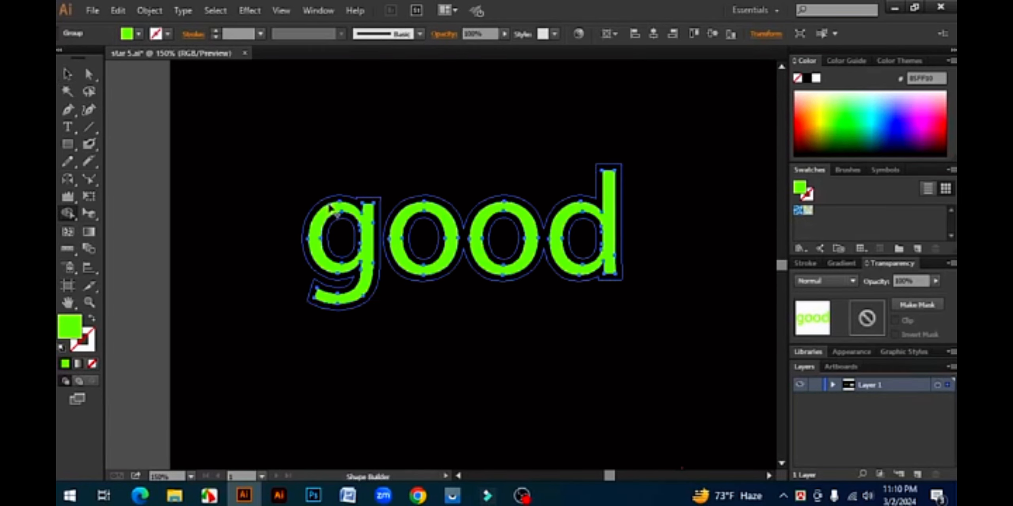
key("v")
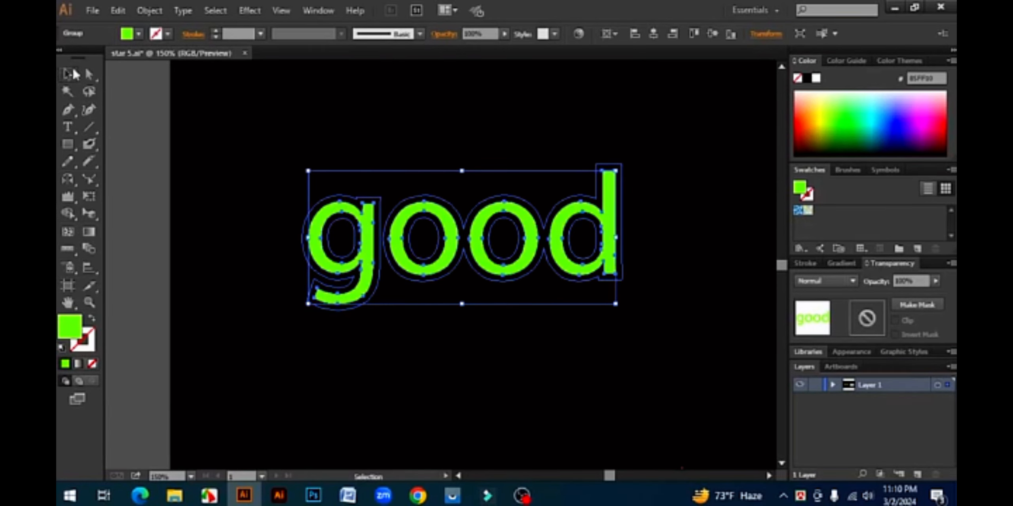
- Delete the outlined "good" group together with its text wrap
left_click_drag(266, 117, 632, 319)
key("Delete")
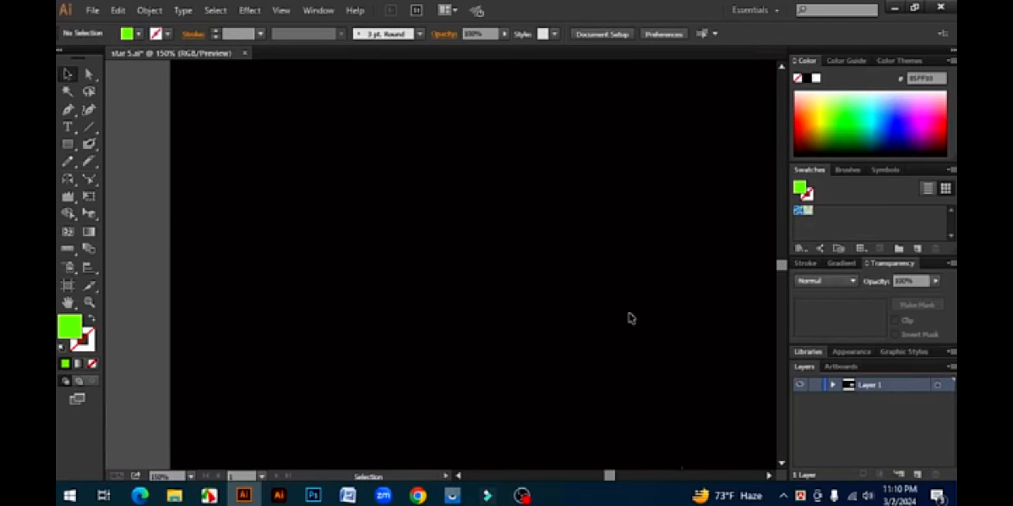
left_click(150, 11)
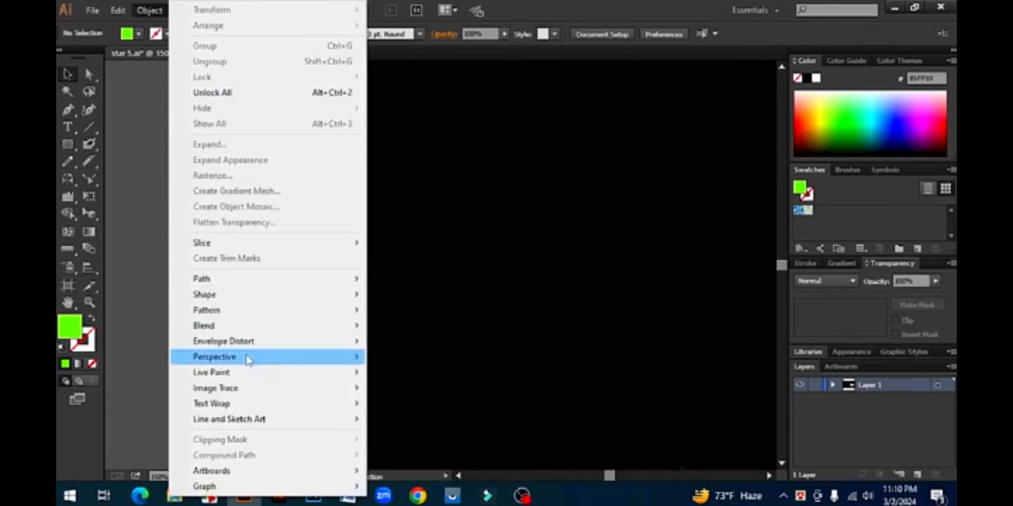
mouse_move(232, 393)
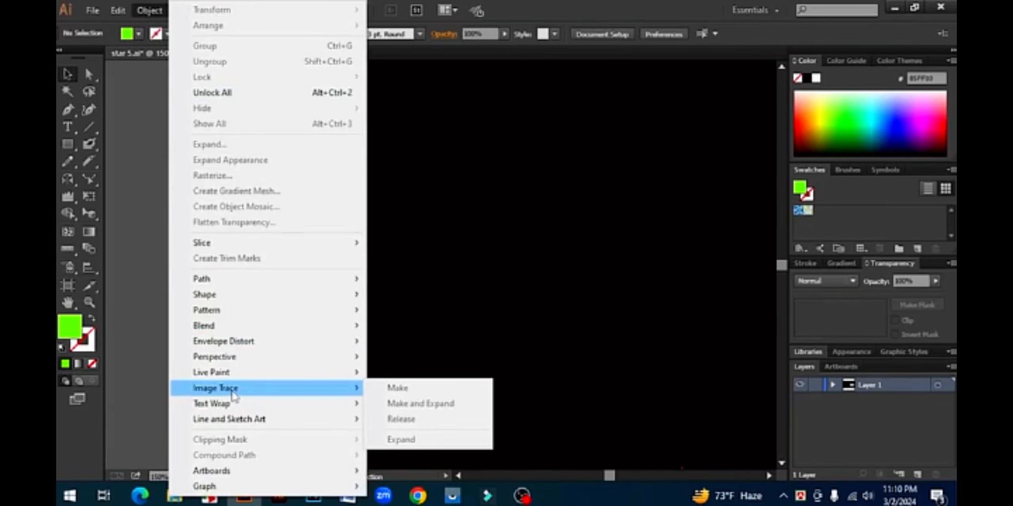
left_click(542, 253)
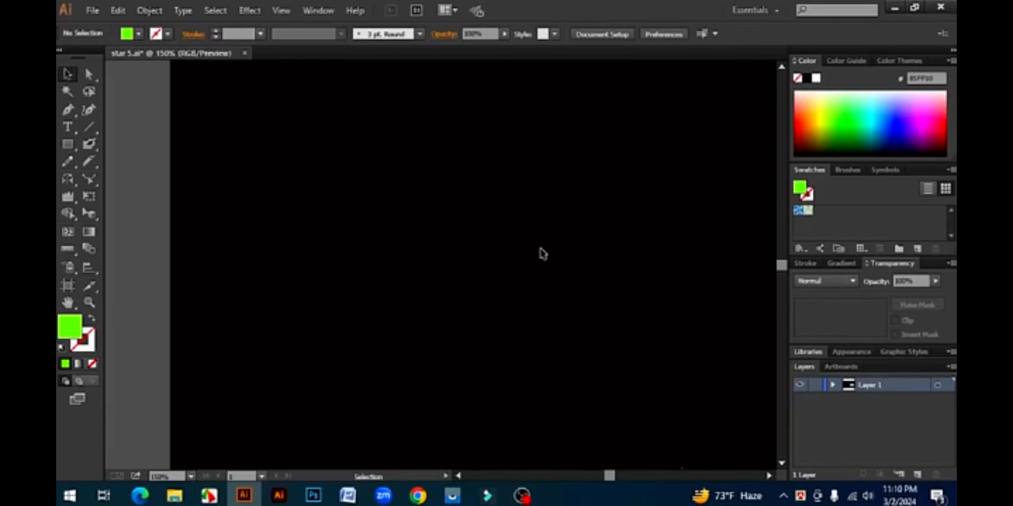
- Place the ARCHITECT house logo image from the Desktop folder and position it near the middle of the view
left_click(93, 11)
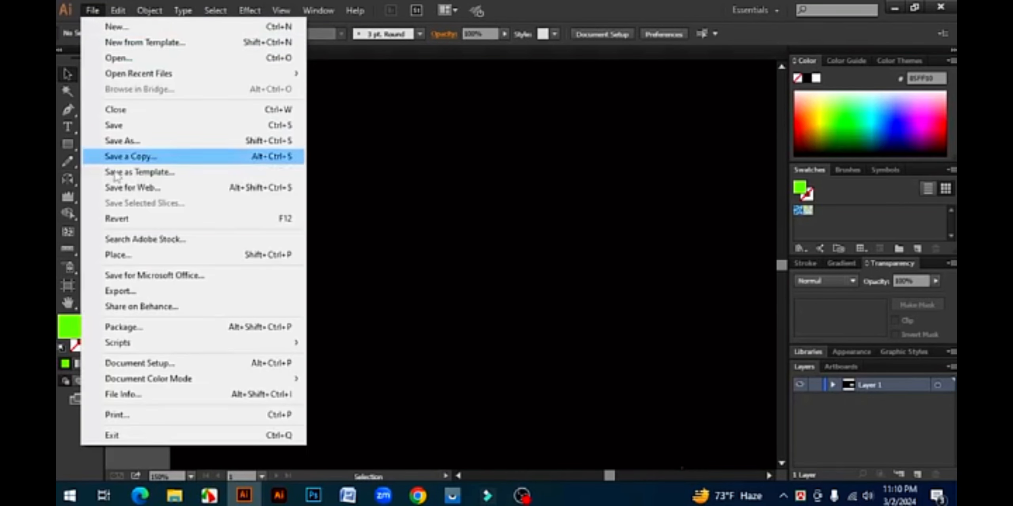
left_click(141, 252)
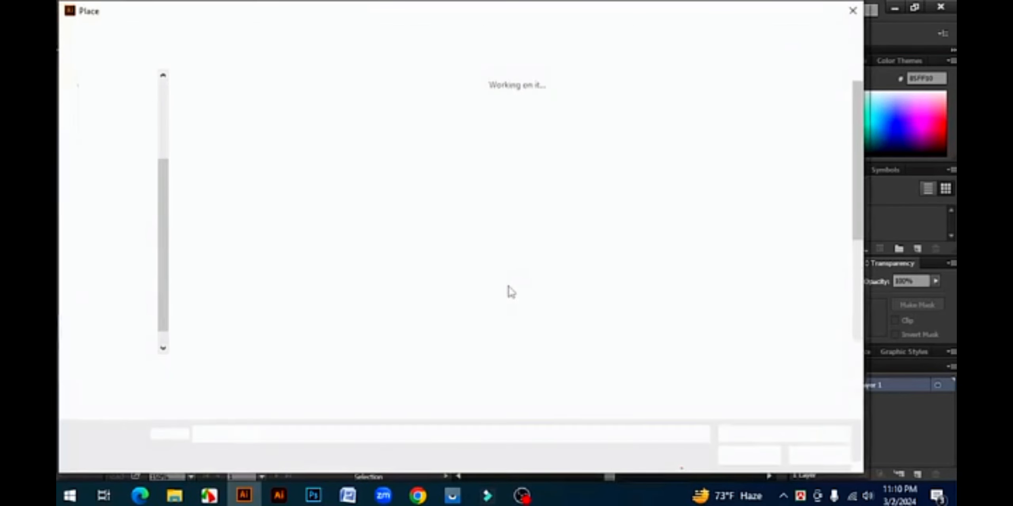
left_click(477, 126)
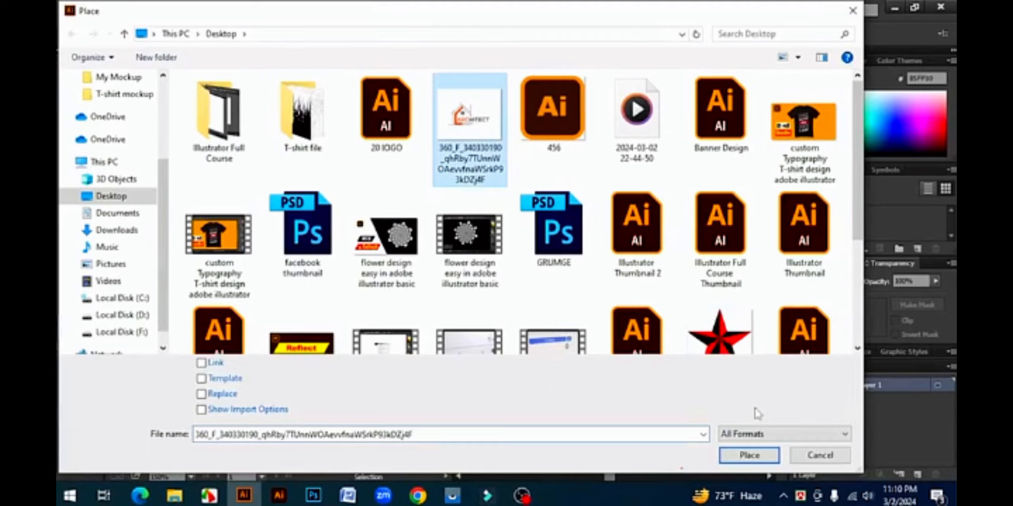
left_click(743, 456)
left_click(593, 325)
left_click_drag(438, 208, 486, 232)
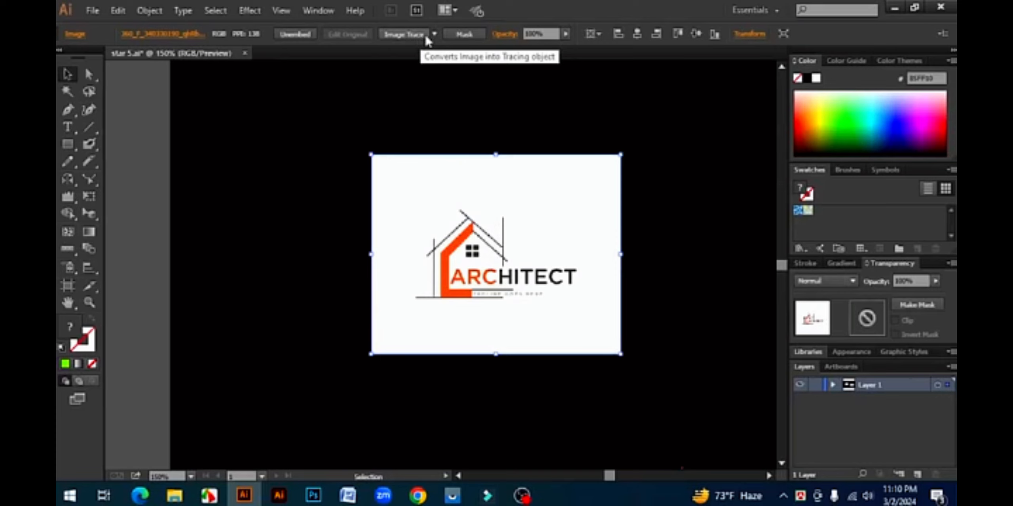
left_click_drag(495, 248, 488, 262)
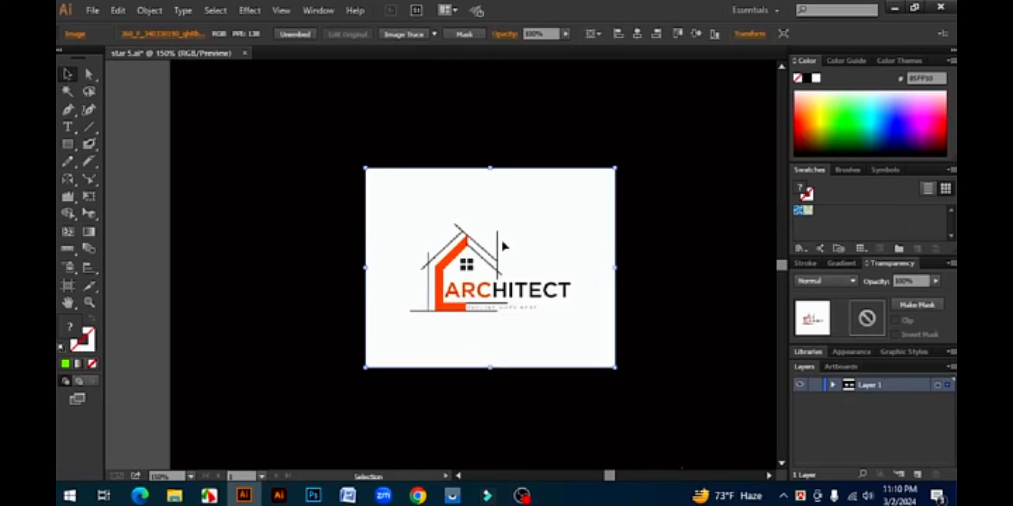
- Image-trace the placed logo with the 3 Colors preset and expand the tracing
left_click(150, 11)
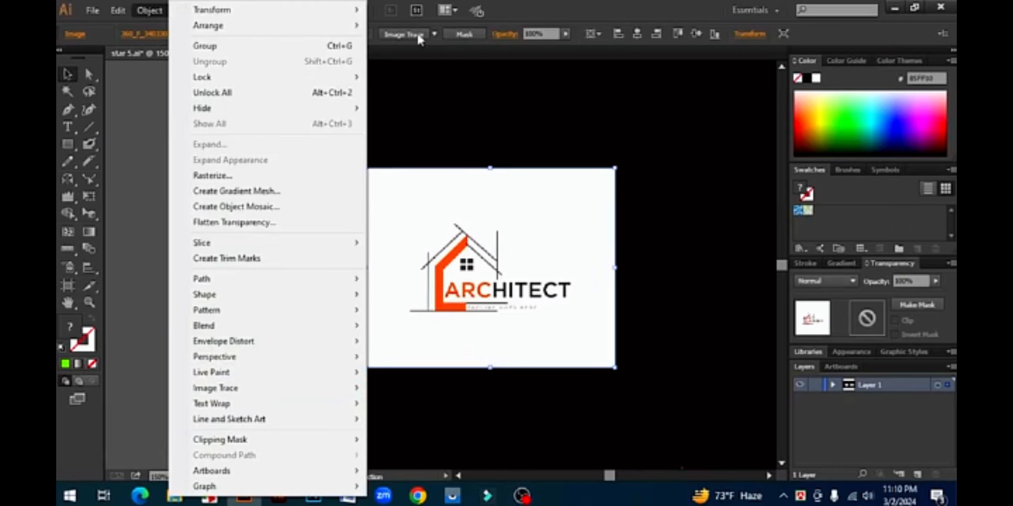
left_click(446, 112)
left_click(438, 176)
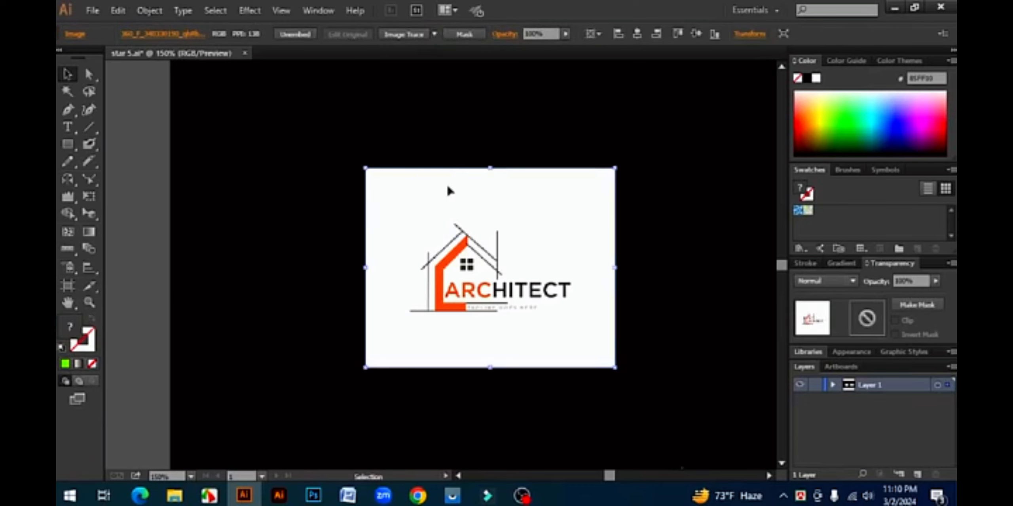
left_click(434, 34)
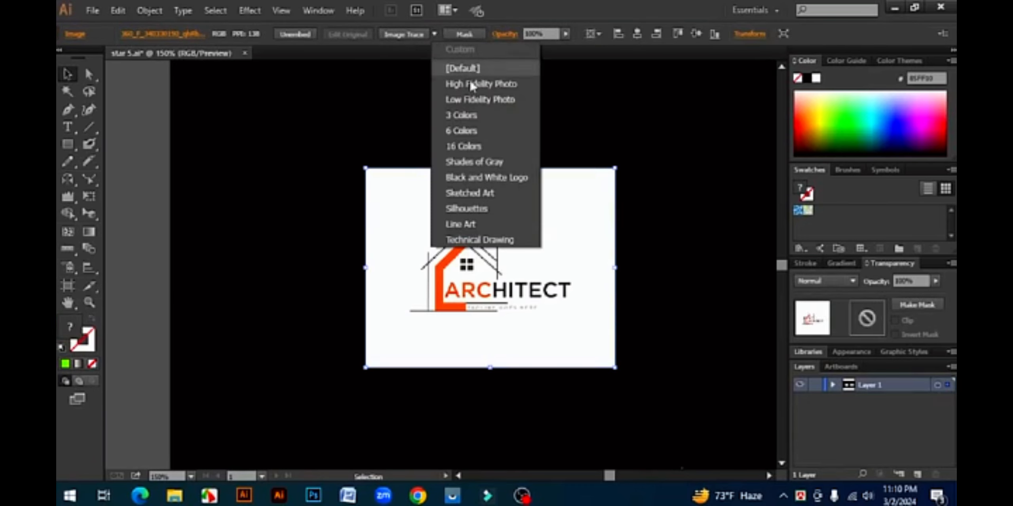
left_click(466, 119)
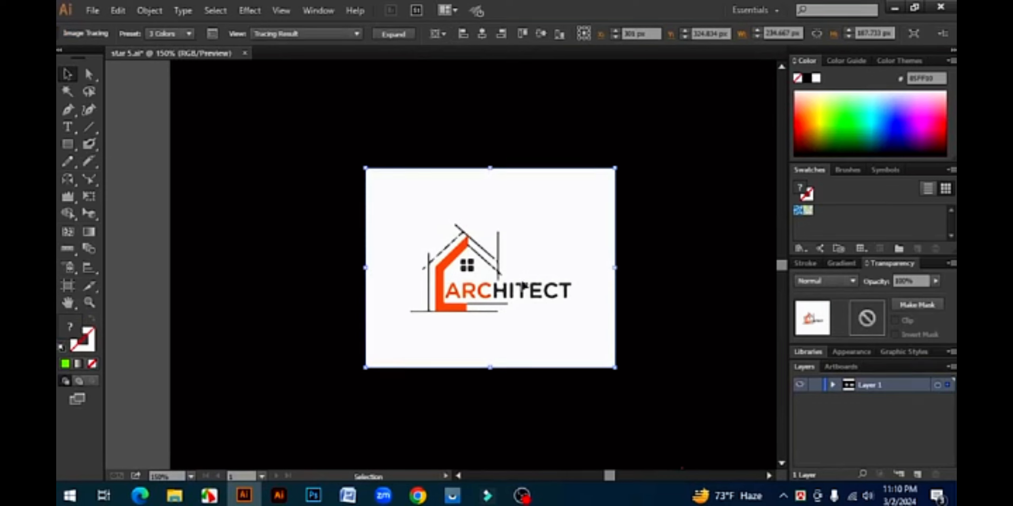
left_click(395, 34)
- Ungroup the expanded logo tracing into separate paths
right_click(503, 200)
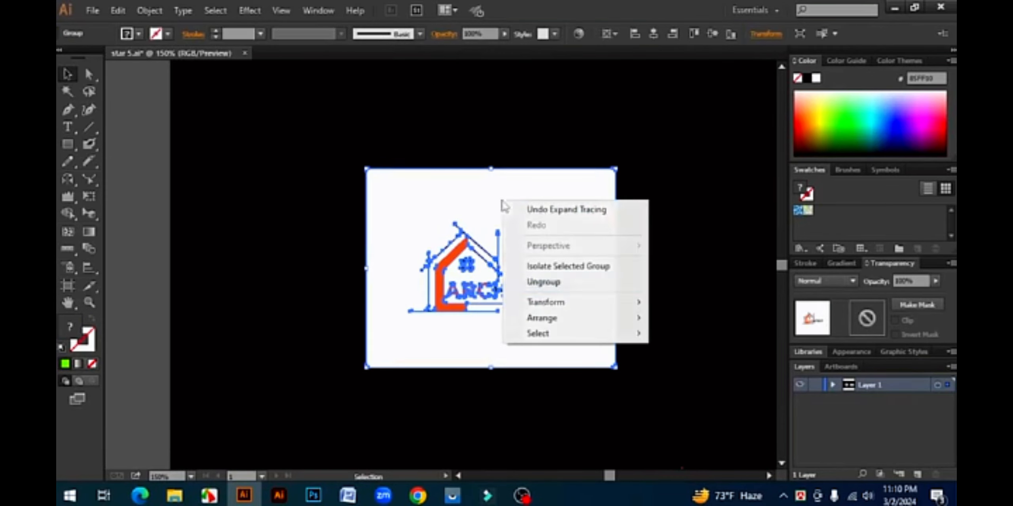
left_click(554, 283)
left_click(691, 239)
right_click(519, 199)
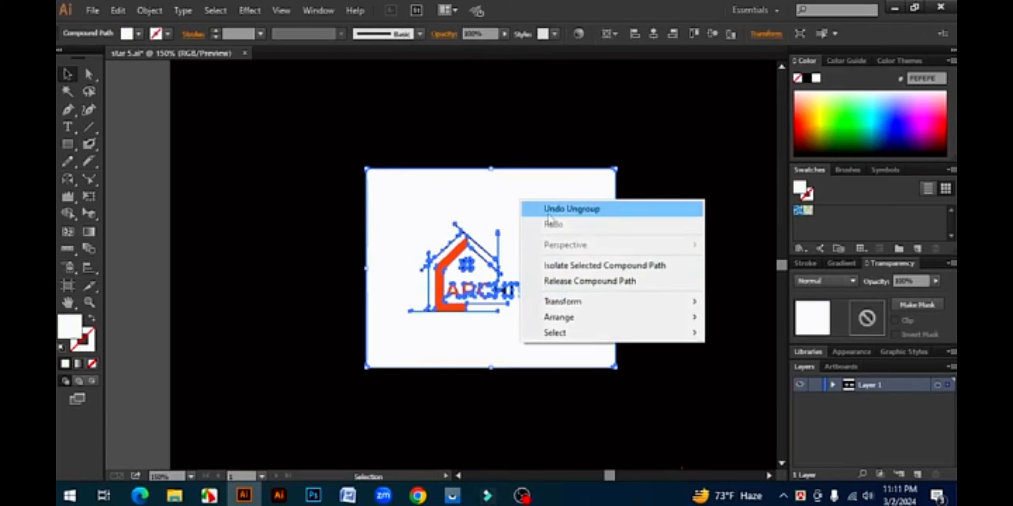
left_click(695, 168)
left_click(628, 187)
- Move the white background path away from the logo and delete it
left_click(509, 210)
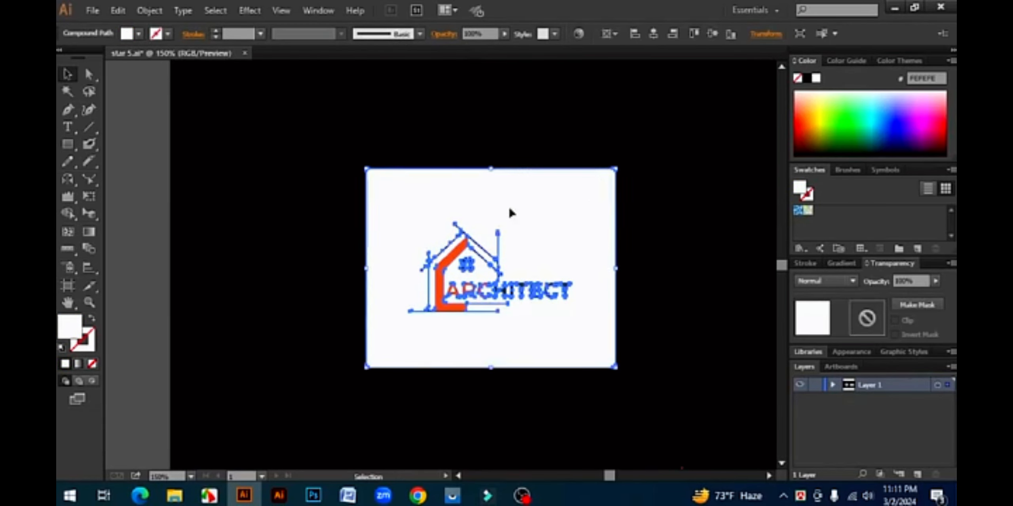
left_click_drag(577, 218, 323, 253)
left_click_drag(425, 188, 650, 342)
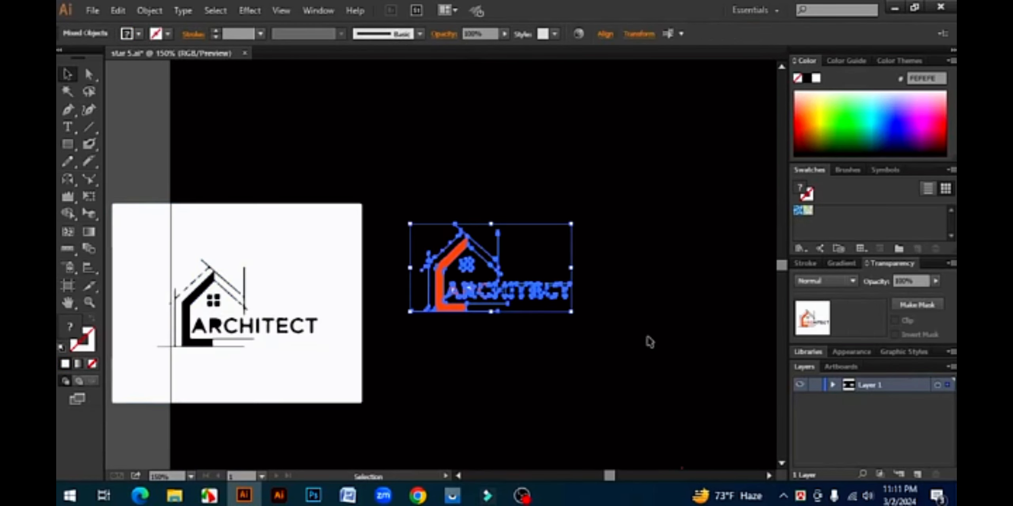
left_click(657, 333)
left_click_drag(196, 156, 294, 389)
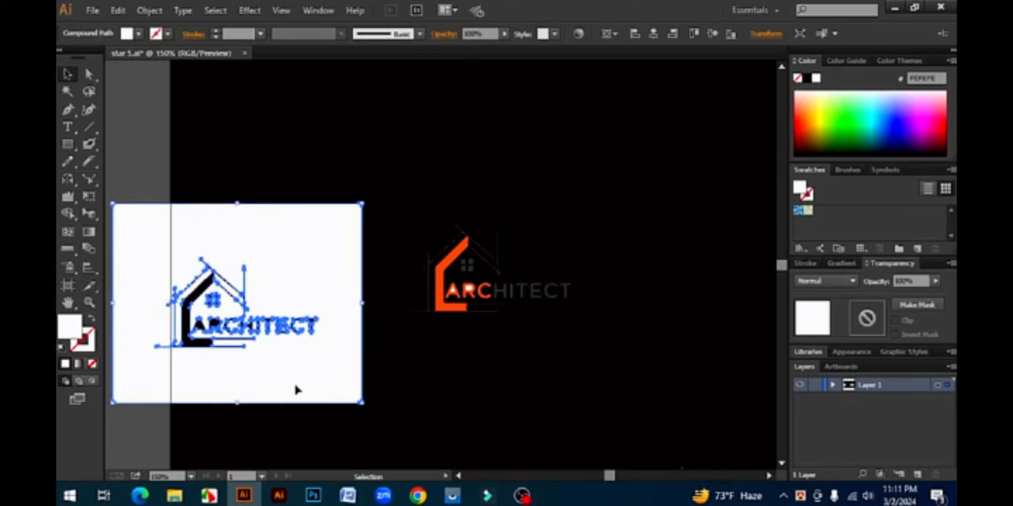
key("Delete")
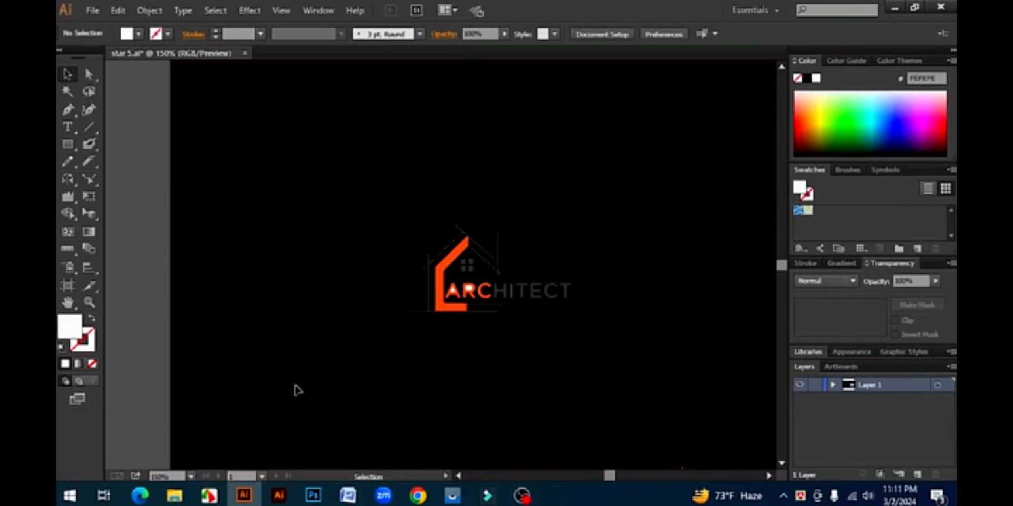
- Delete the white leftover shapes inside the letters R and A of ARCHITECT
left_click(470, 289)
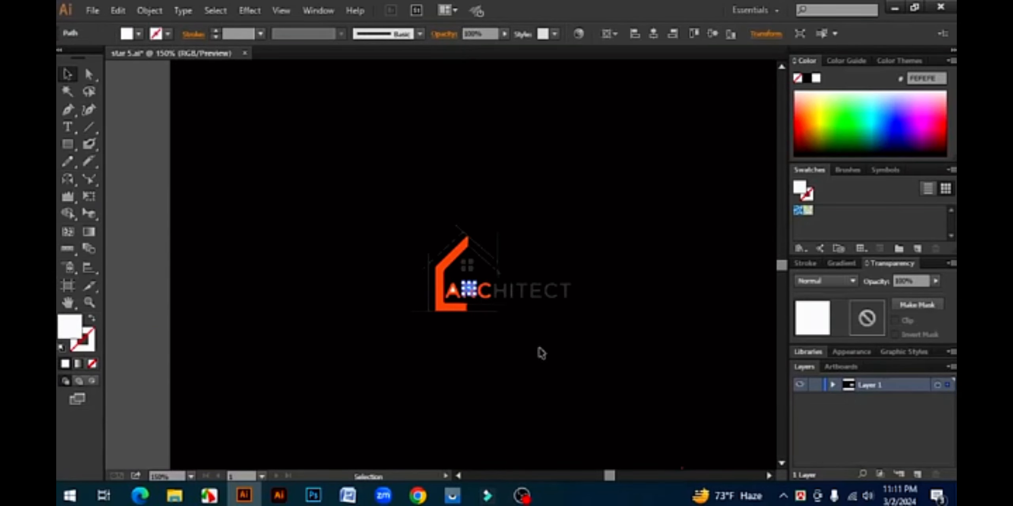
key("Delete")
left_click(455, 295)
key("Delete")
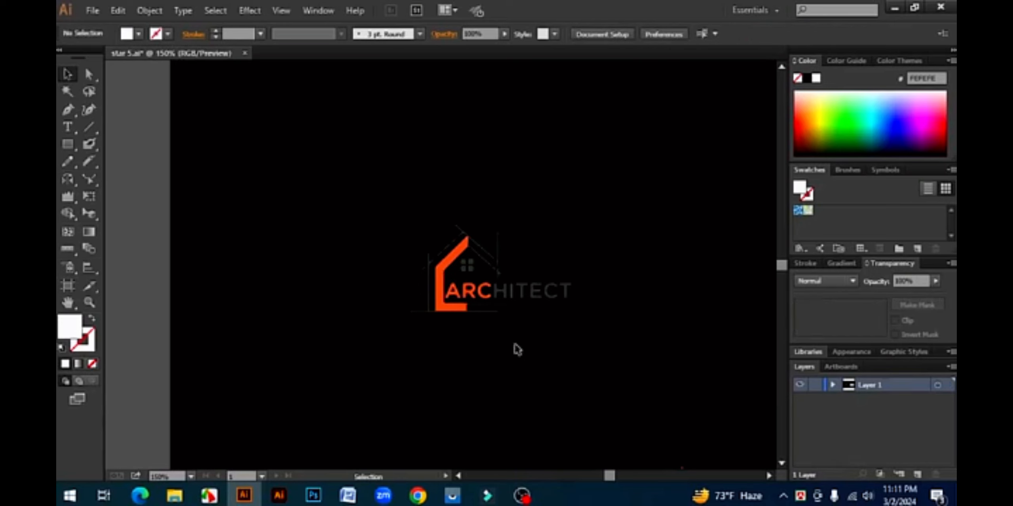
- Select all pieces of the traced house logo and its ARCHITECT lettering together
scroll(487, 283, "up", 2)
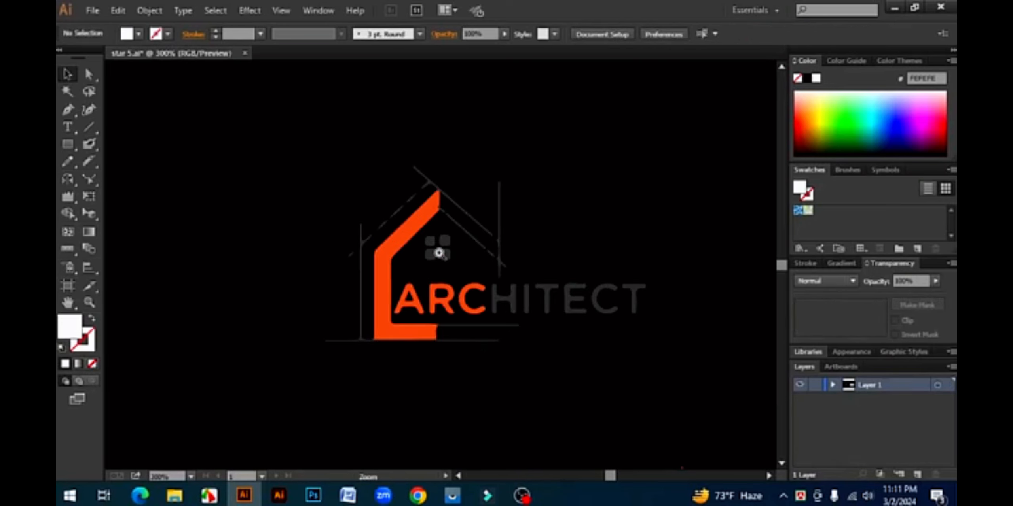
key("ctrl+a")
left_click(706, 398)
left_click_drag(697, 390, 207, 108)
key("ctrl+minus")
key("ctrl+minus")
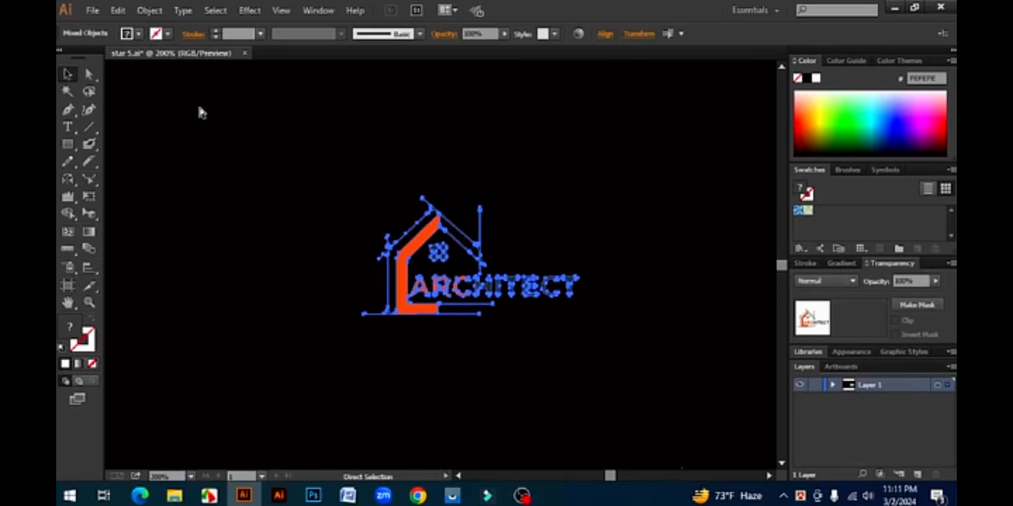
left_click(554, 364)
left_click_drag(309, 180, 609, 392)
left_click(367, 223)
left_click_drag(340, 170, 602, 384)
left_click(561, 330)
left_click(574, 386)
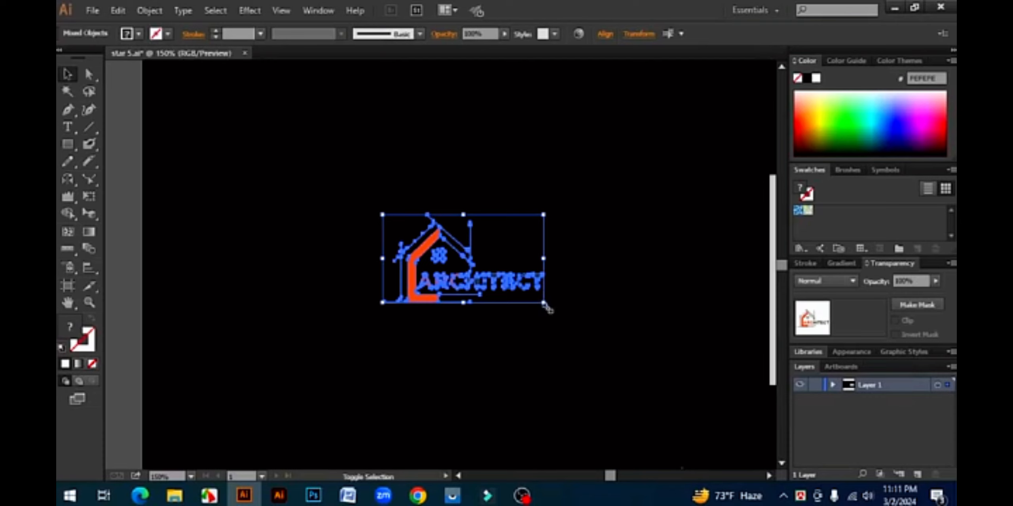
- Enlarge the traced house logo with its ARCHITECT lettering, and delete all of its pieces
left_click_drag(544, 302, 637, 407)
left_click(635, 404)
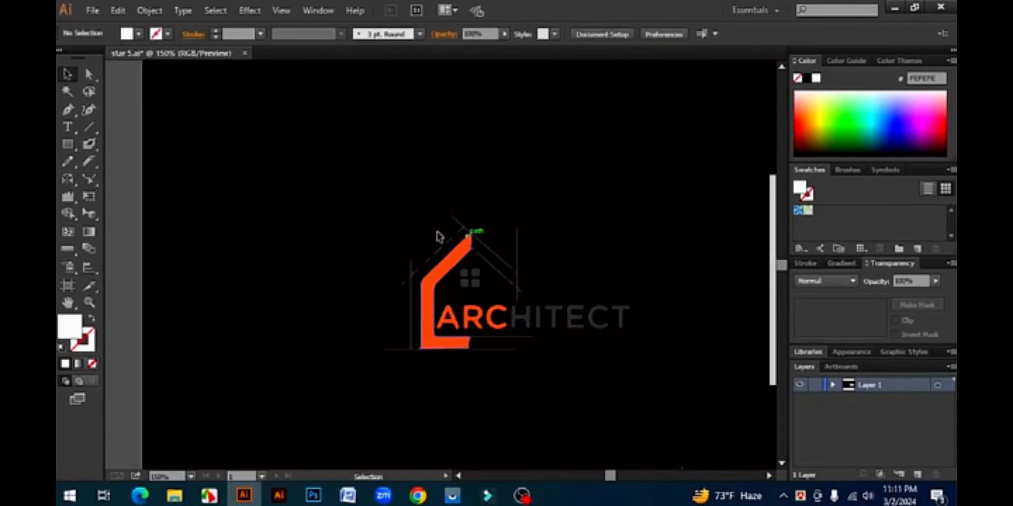
left_click_drag(318, 174, 661, 402)
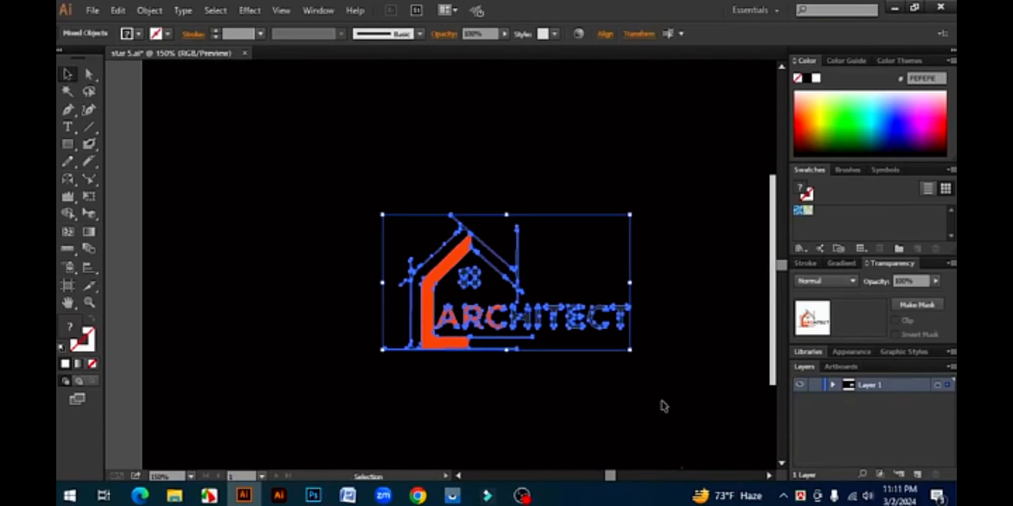
key("Delete")
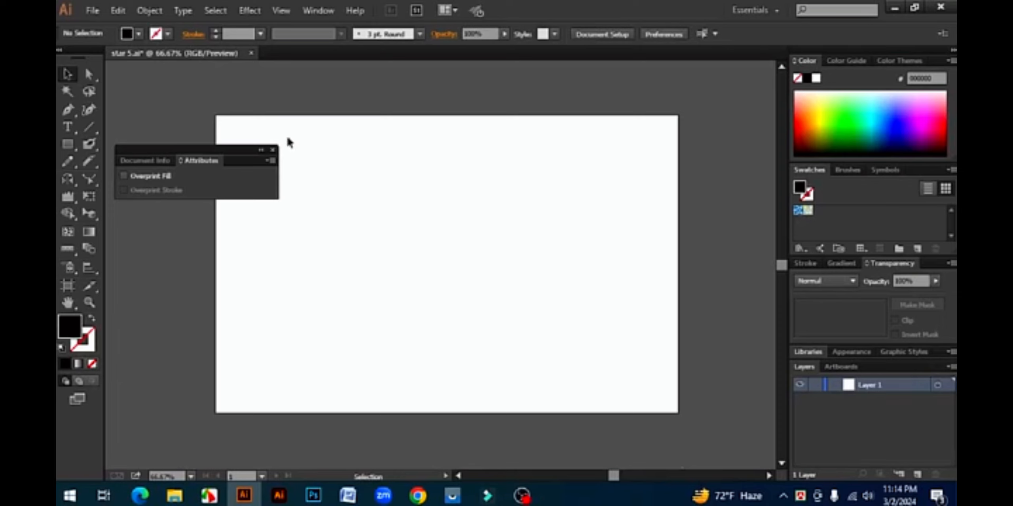
- Close the floating Attributes panel and browse the list of available type fonts
left_click(273, 151)
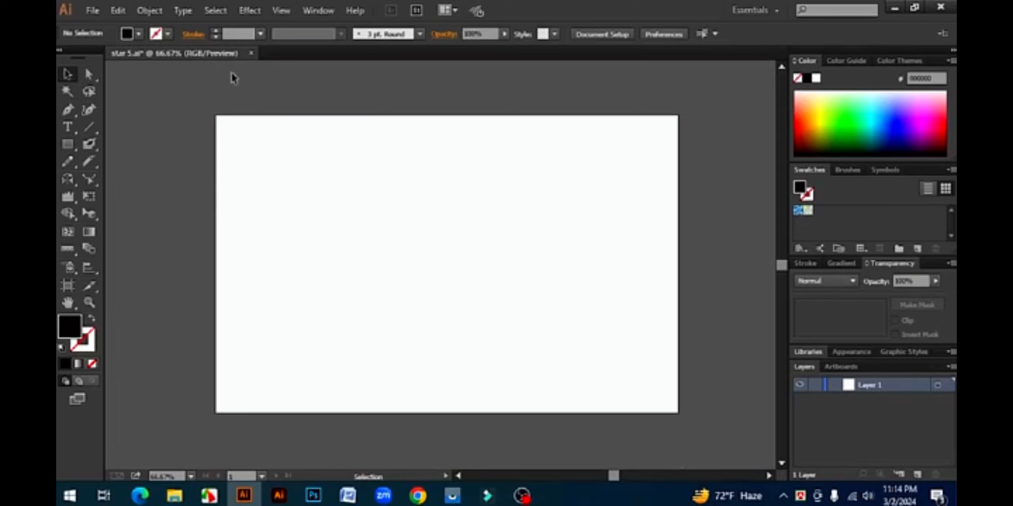
left_click(182, 12)
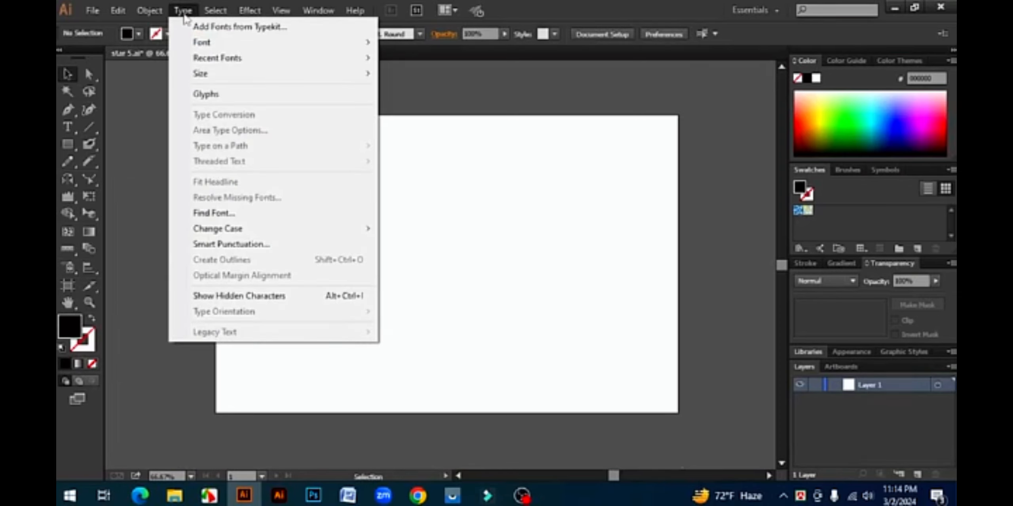
mouse_move(217, 49)
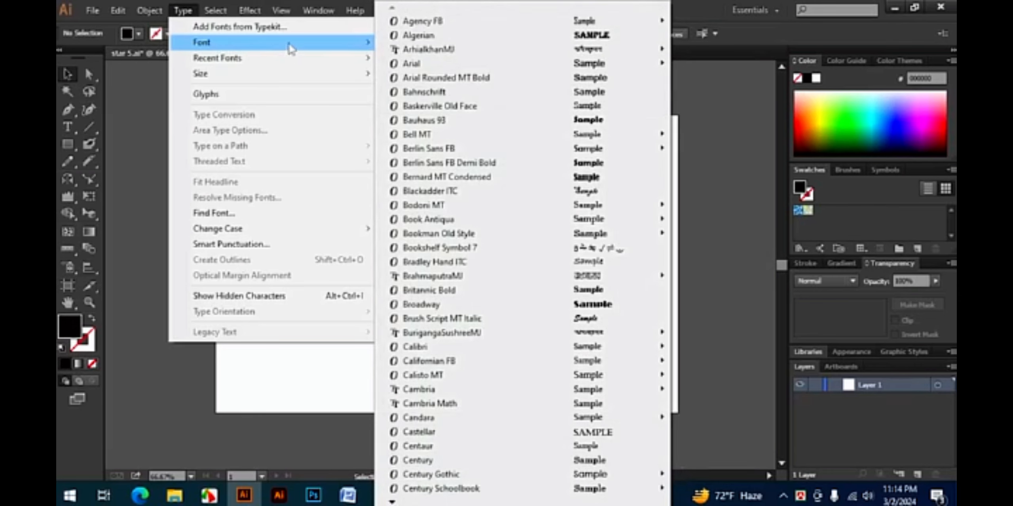
mouse_move(494, 23)
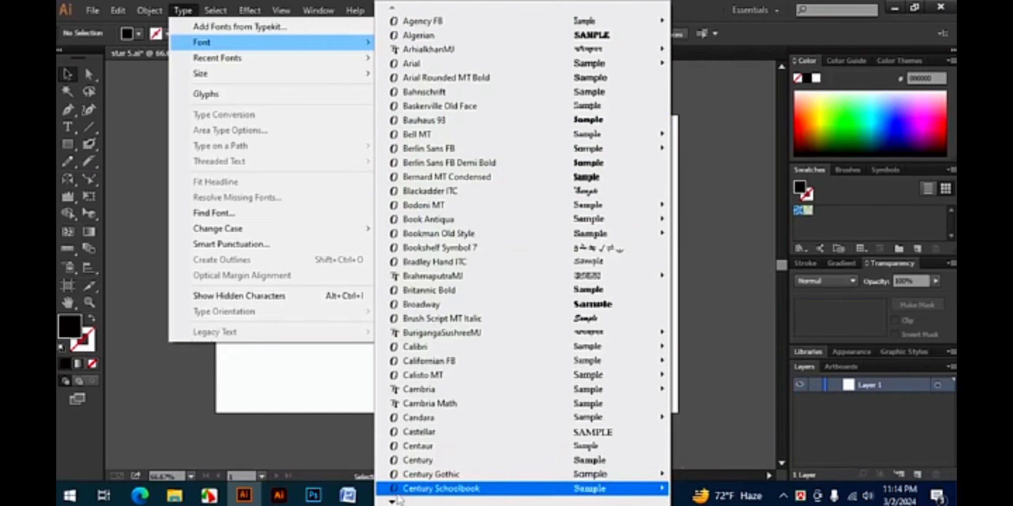
mouse_move(392, 501)
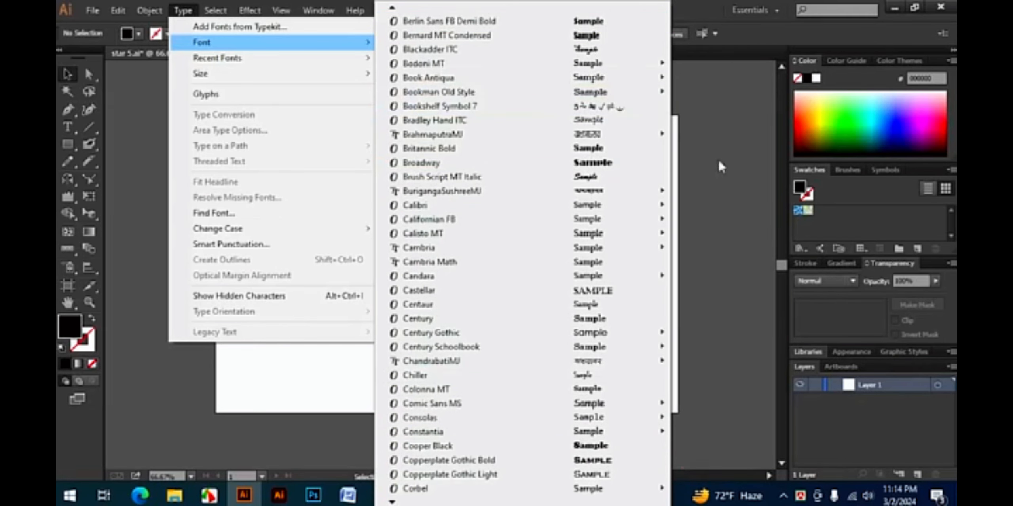
left_click(716, 114)
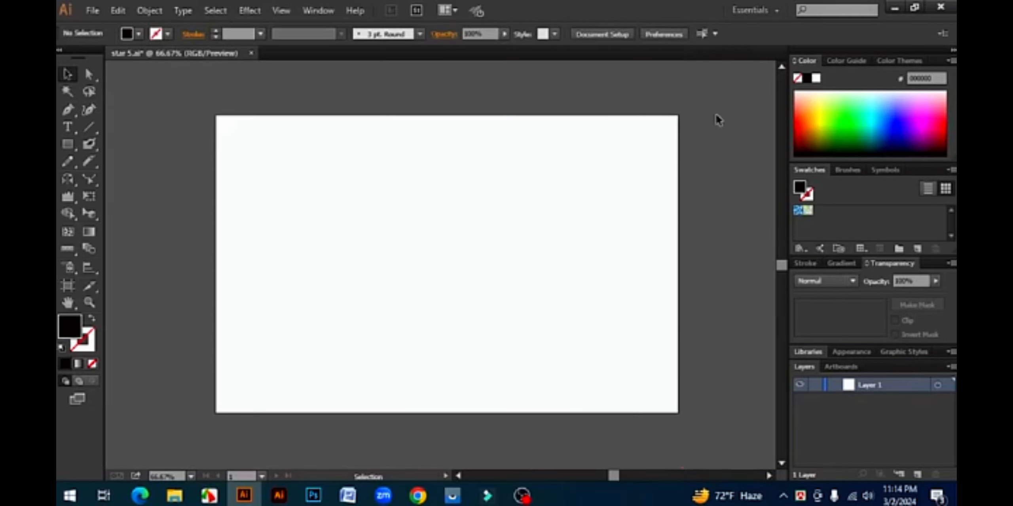
- Add the point text "good" near the middle of the artboard and reposition it
left_click(70, 127)
left_click(471, 302)
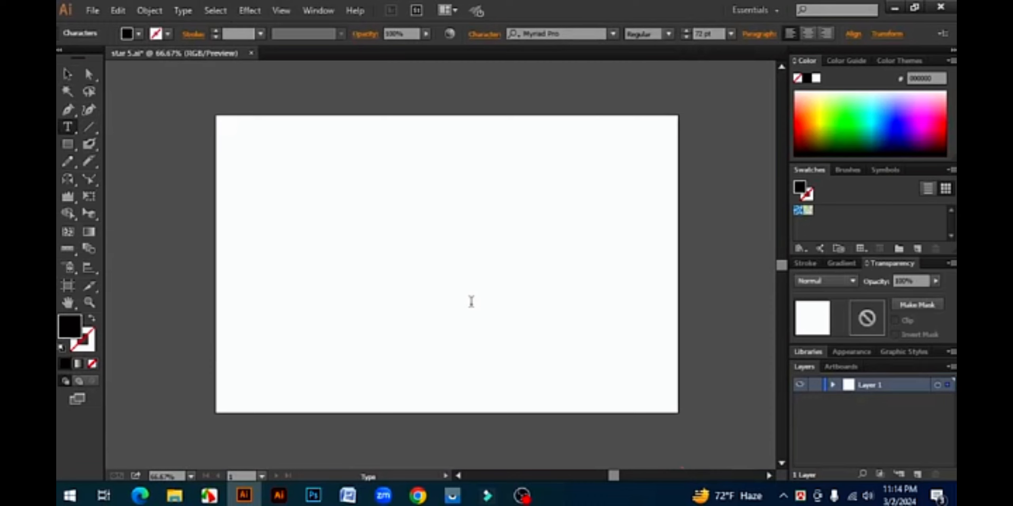
type("good")
left_click(67, 74)
left_click_drag(433, 289, 528, 271)
- Apply the Broadway font to "good", and enlarge the text to about 101 pt across the artboard's left edge
left_click(174, 10)
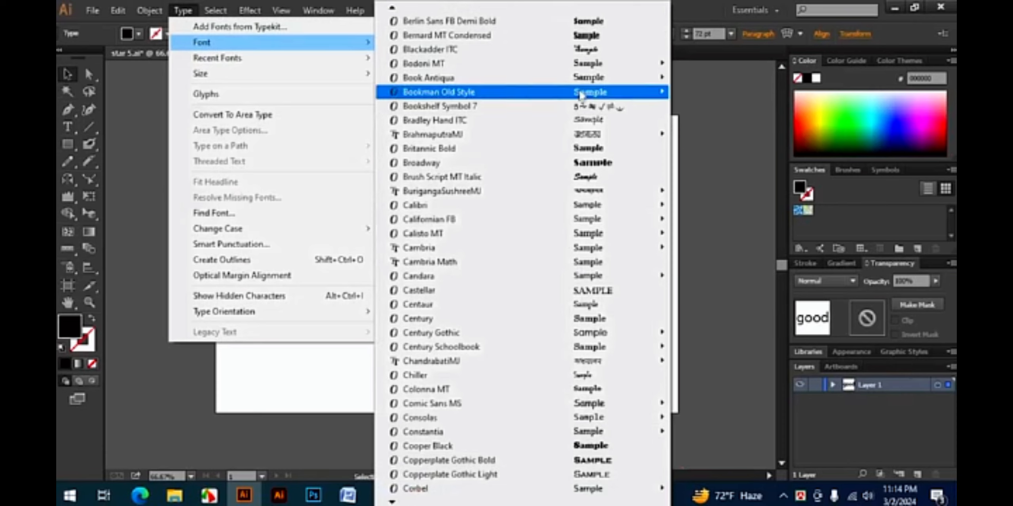
left_click(612, 166)
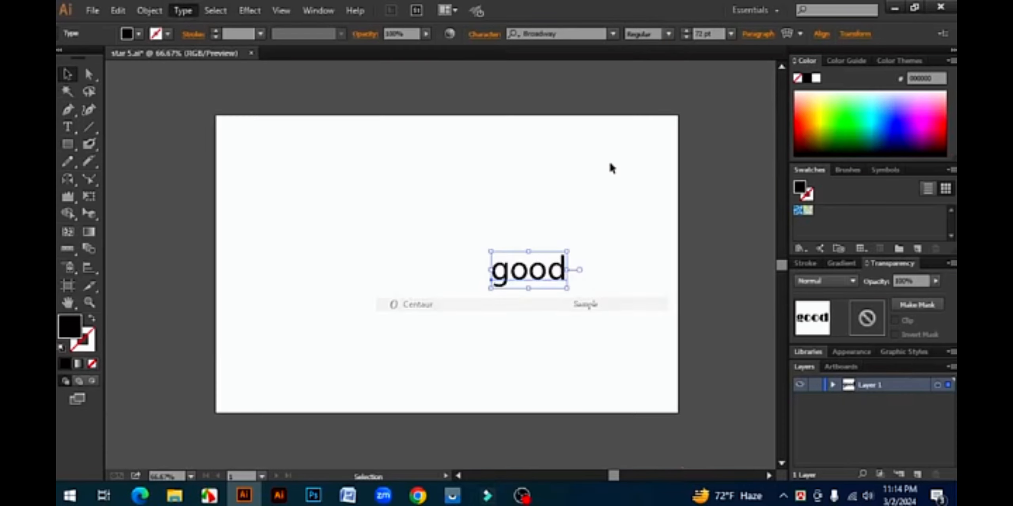
left_click_drag(580, 294, 593, 295)
left_click_drag(578, 273, 222, 250)
- Change the font of "good" to Cooper Black and move the text back to the artboard's center
left_click(176, 12)
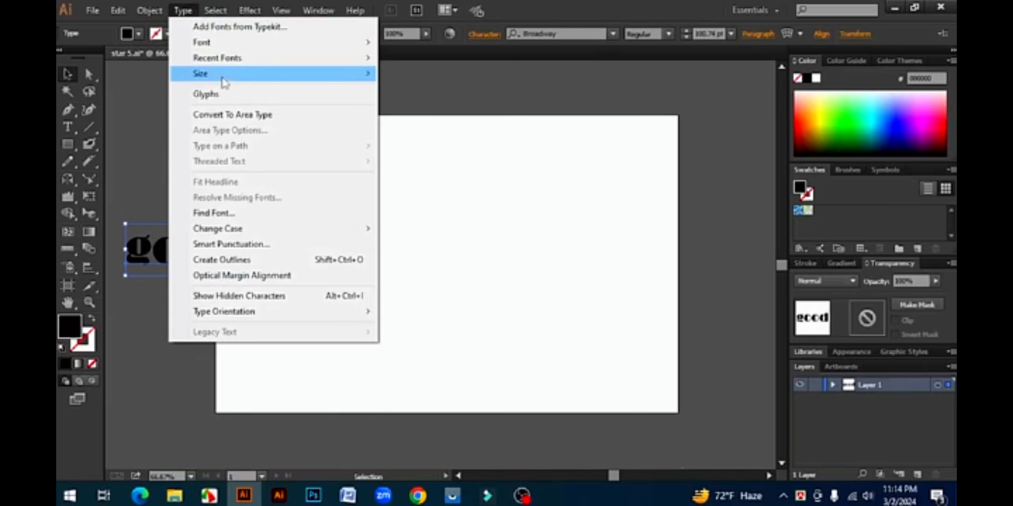
mouse_move(336, 43)
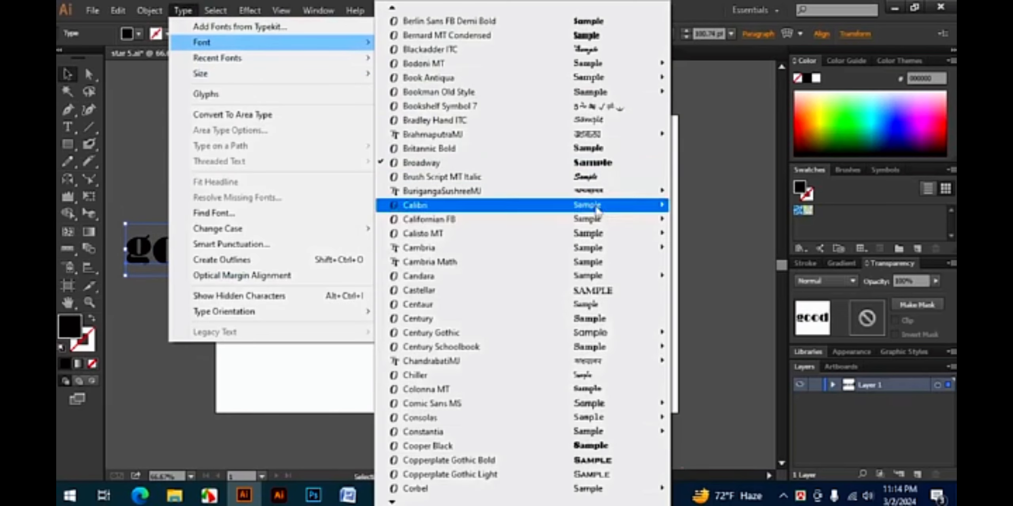
left_click(605, 448)
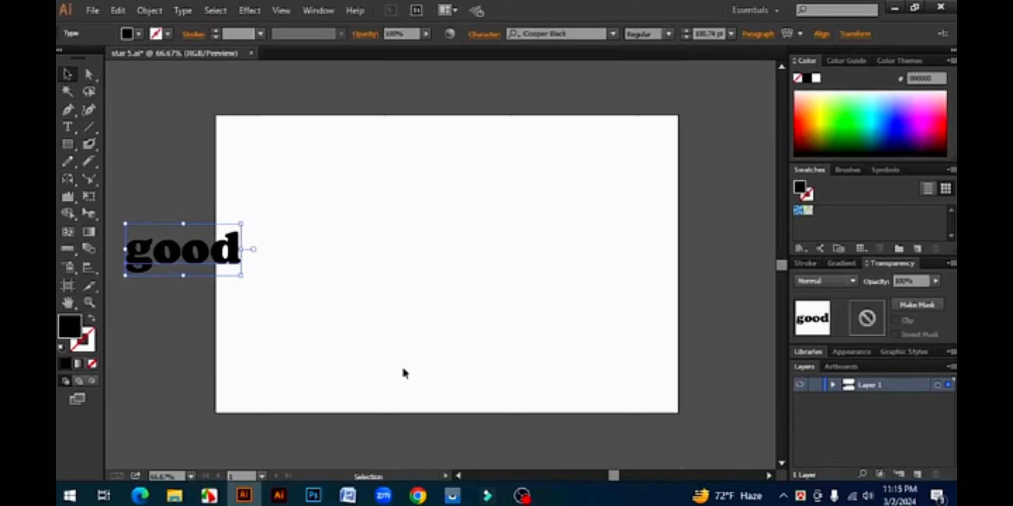
left_click_drag(220, 259, 469, 267)
- Apply Cooper Black to "good" from the recently used fonts and shift the text slightly to the right
left_click(180, 11)
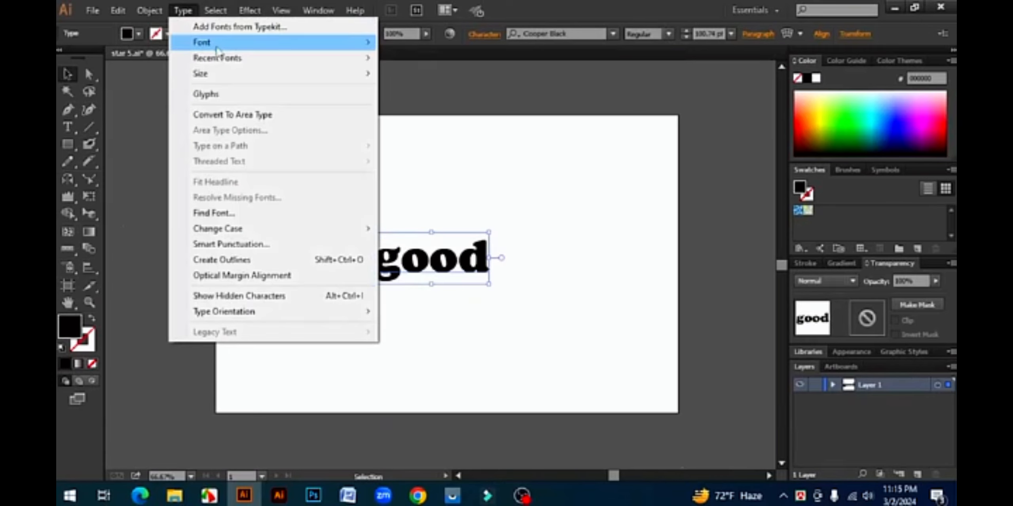
mouse_move(313, 45)
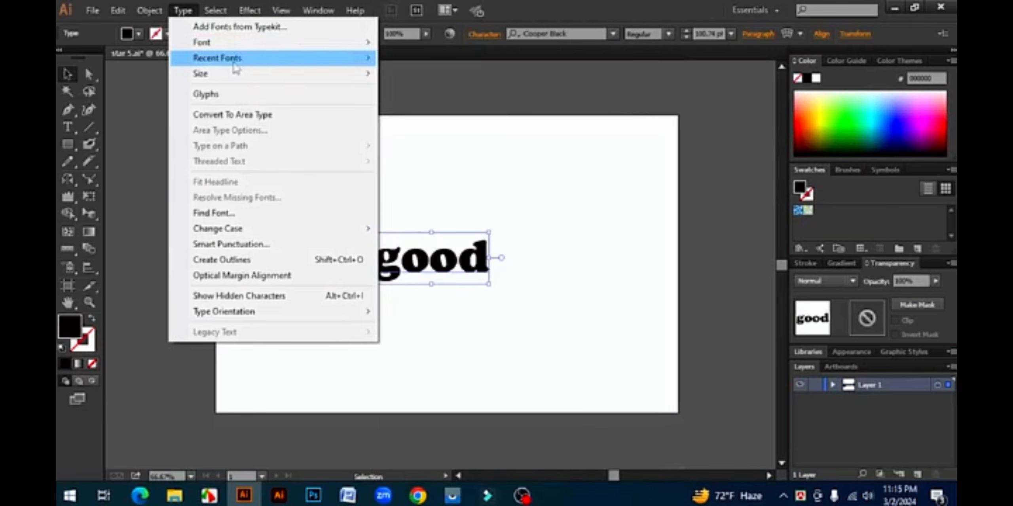
mouse_move(279, 60)
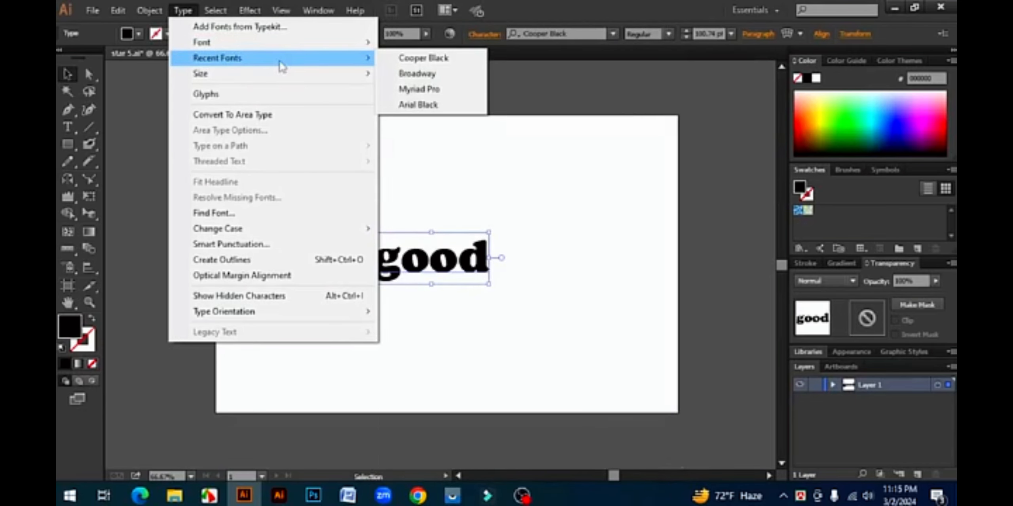
left_click(451, 59)
left_click_drag(481, 267, 525, 259)
- Change the font of "good" to the recently used Myriad Pro, keeping the text selected
left_click(178, 11)
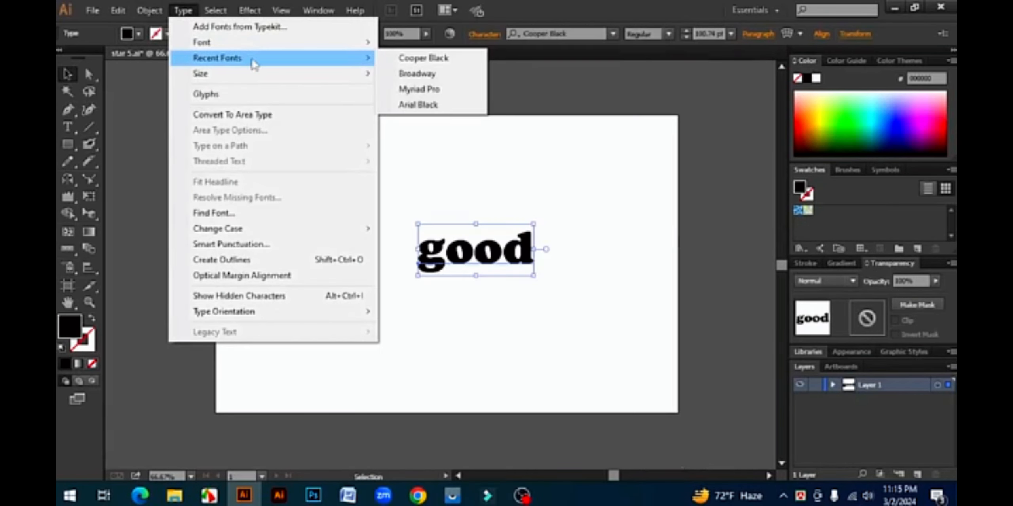
left_click(442, 91)
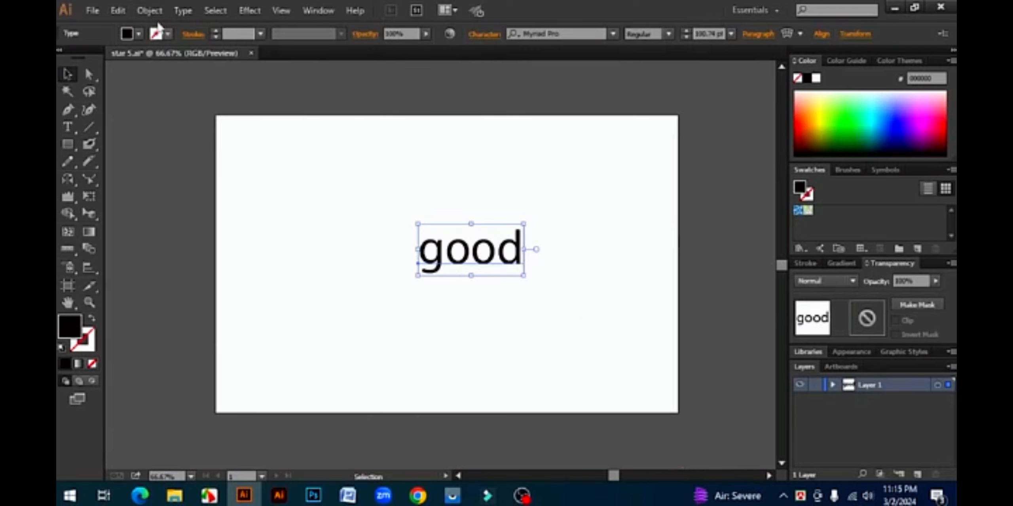
left_click(150, 11)
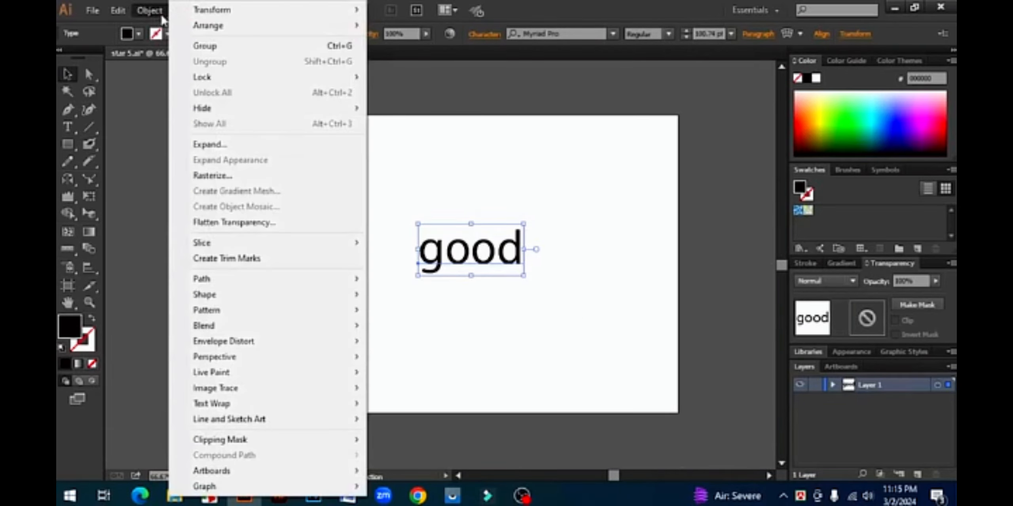
left_click(115, 112)
key("ctrl+a")
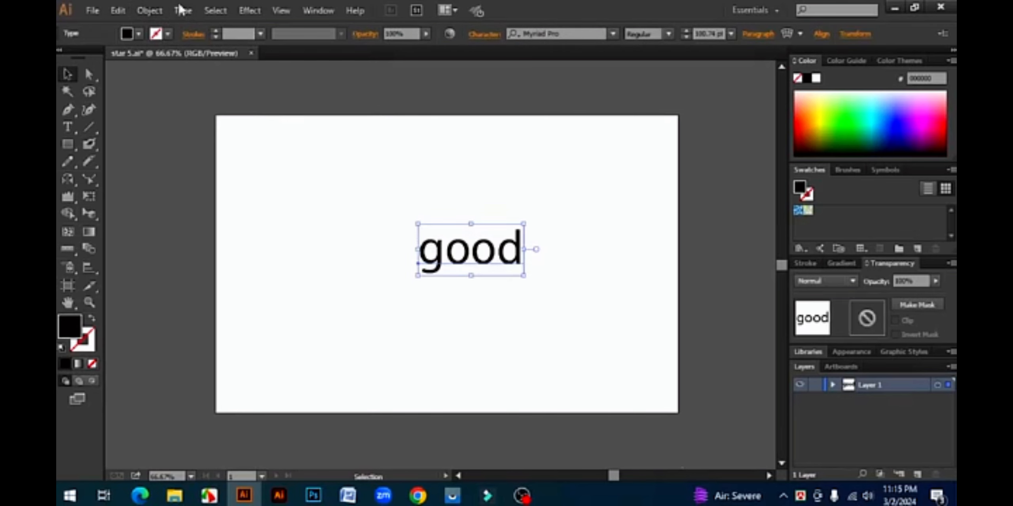
- Set the font size of the "good" text to the 72 pt preset
left_click(183, 10)
mouse_move(248, 82)
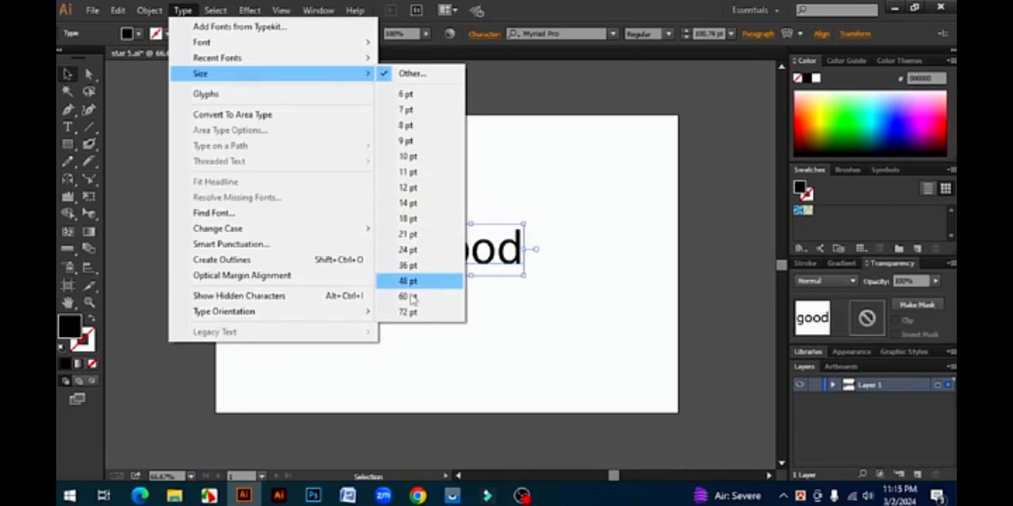
left_click(411, 315)
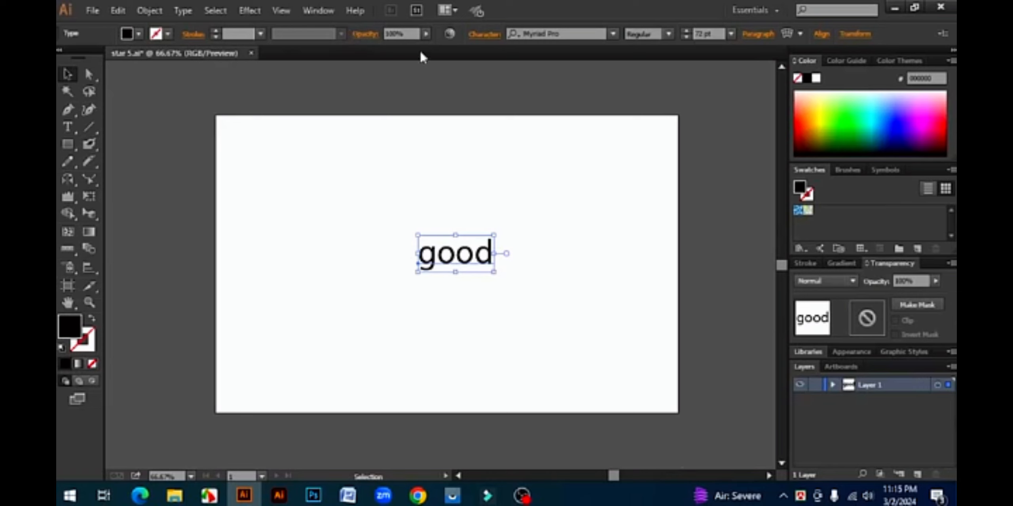
- Try the 12 pt size on the "good" text, and set it back to 72 pt
left_click(184, 12)
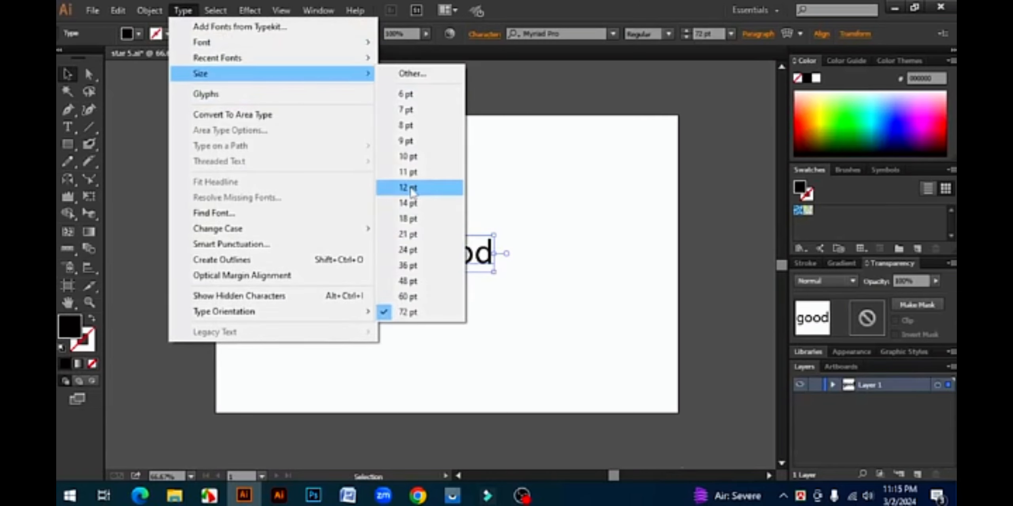
left_click(412, 191)
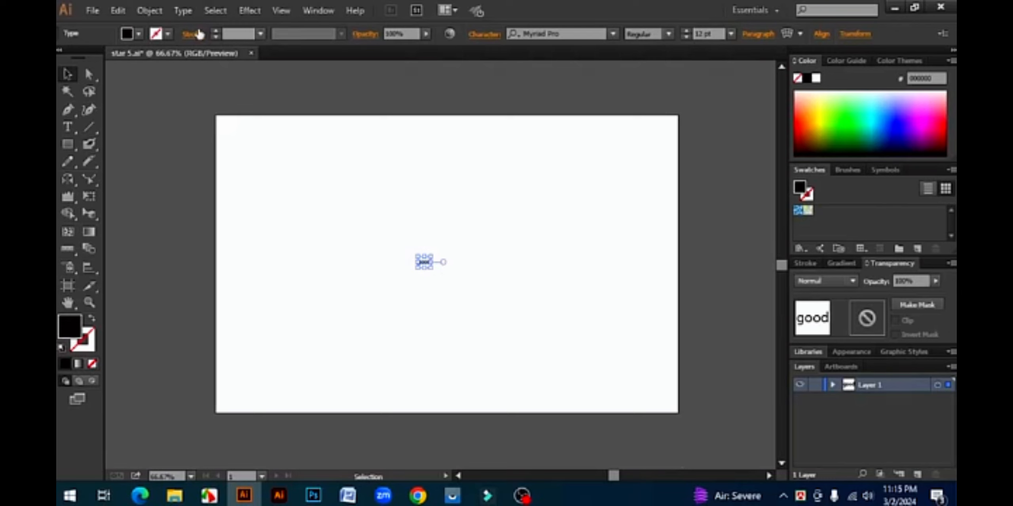
left_click(183, 12)
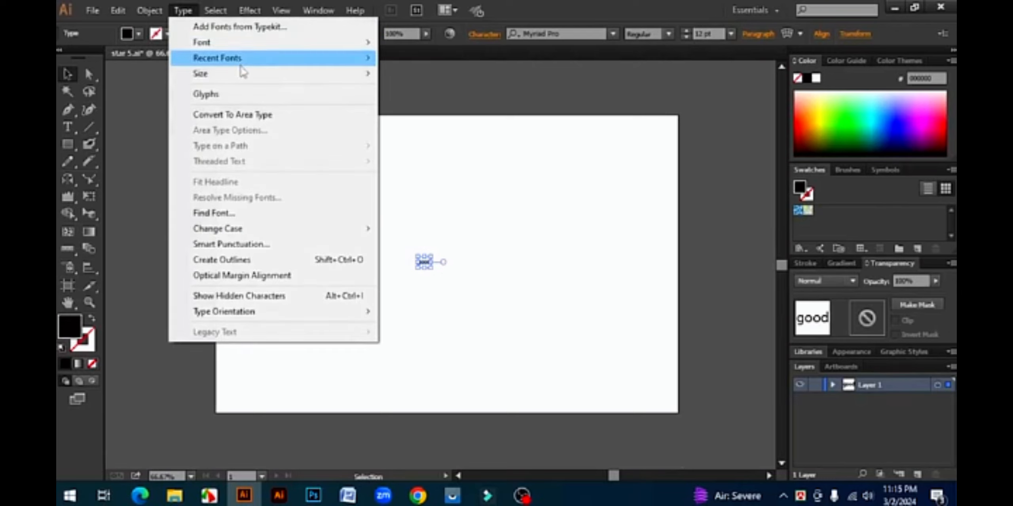
mouse_move(336, 75)
left_click(428, 312)
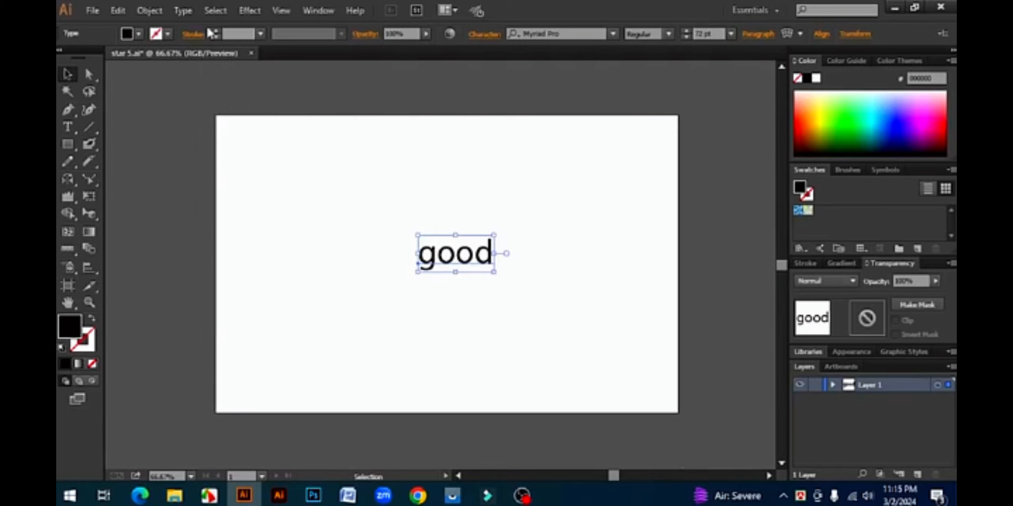
- Convert the "good" point text to area type, and delete it from the artboard
left_click(183, 11)
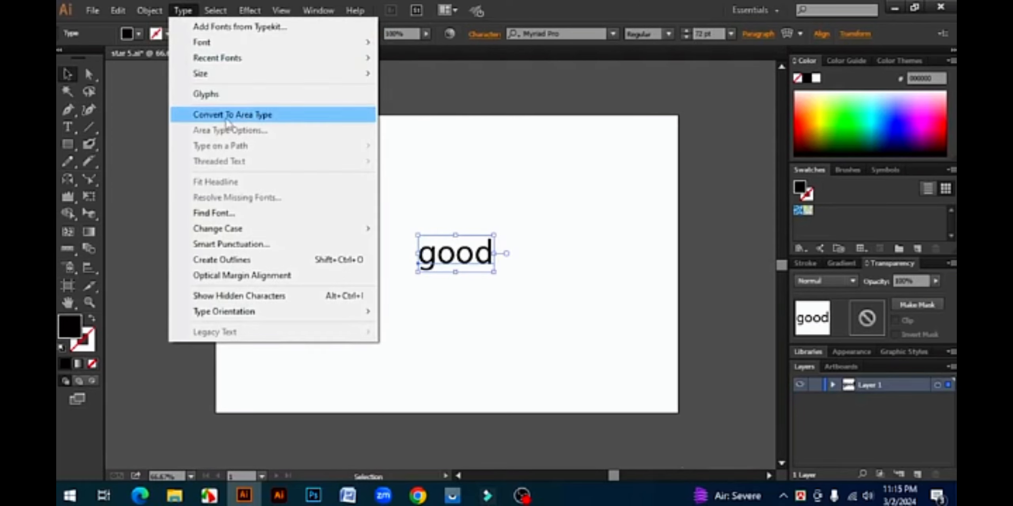
left_click(263, 121)
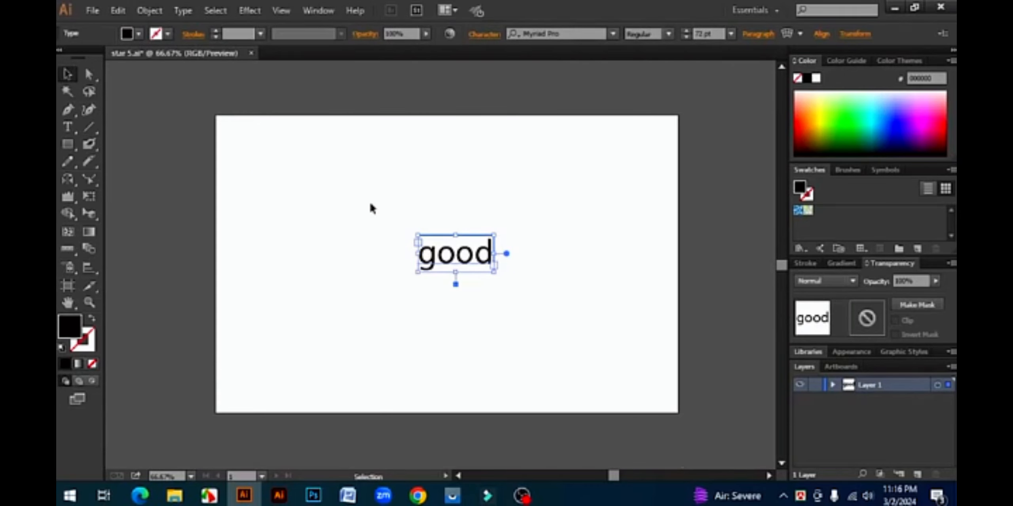
key("Delete")
- Draw a wide text frame in the middle of the artboard and fill it with "sdgidsjhoidfjhoiugiodhhio"
left_click(67, 127)
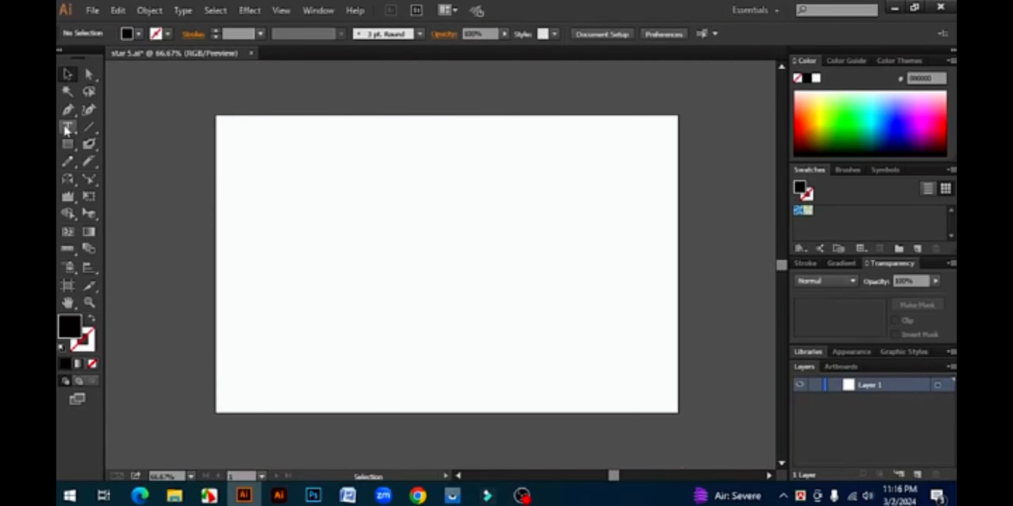
mouse_move(318, 230)
left_mouse_down()
mouse_move(499, 302)
mouse_move(578, 322)
left_mouse_up()
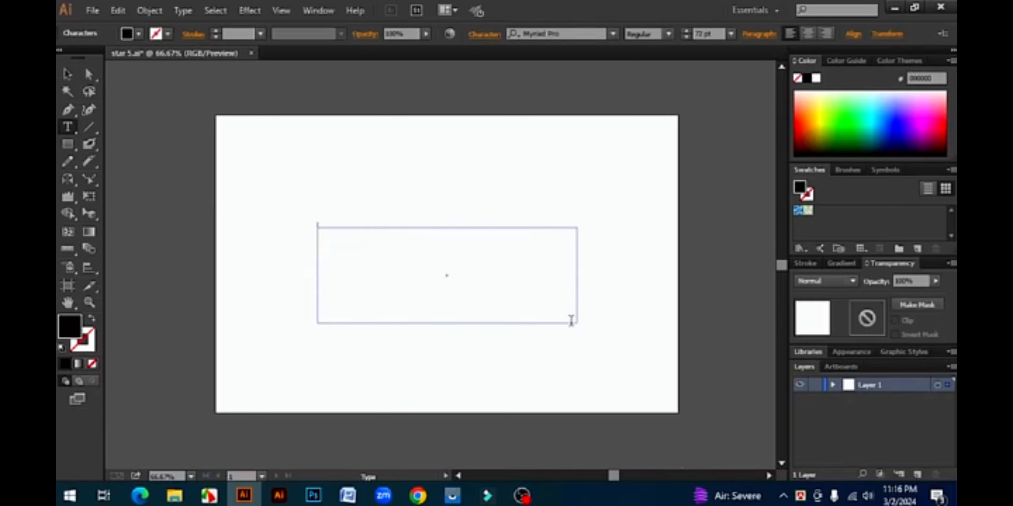
type("sdgidsjhoidfj")
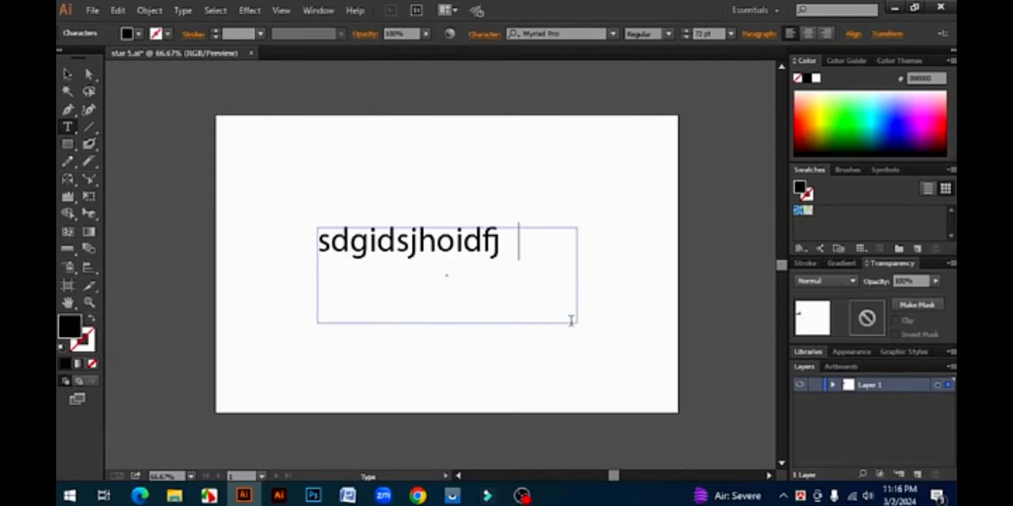
type("hoiugiodhhio")
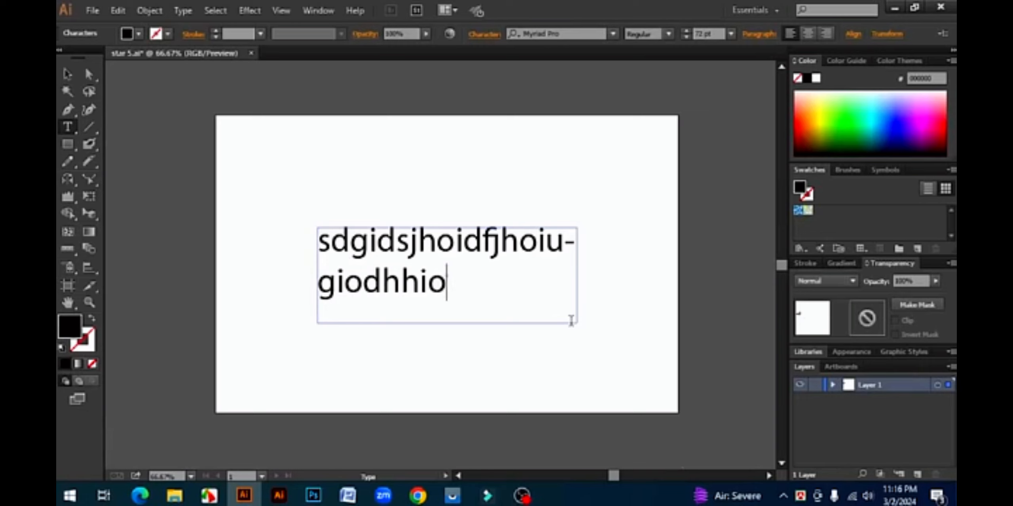
left_click(67, 74)
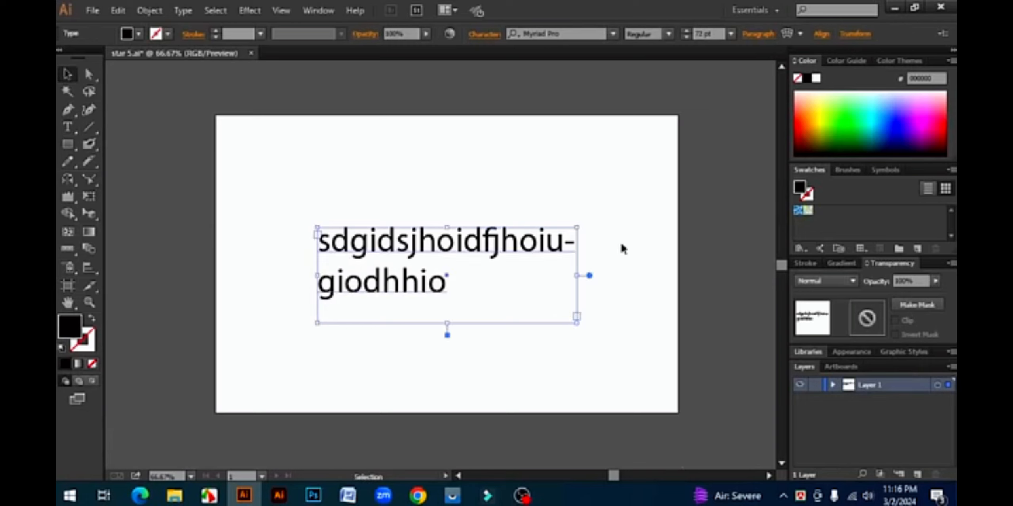
- Delete the wide area type frame containing the placeholder text from the artboard
key("Delete")
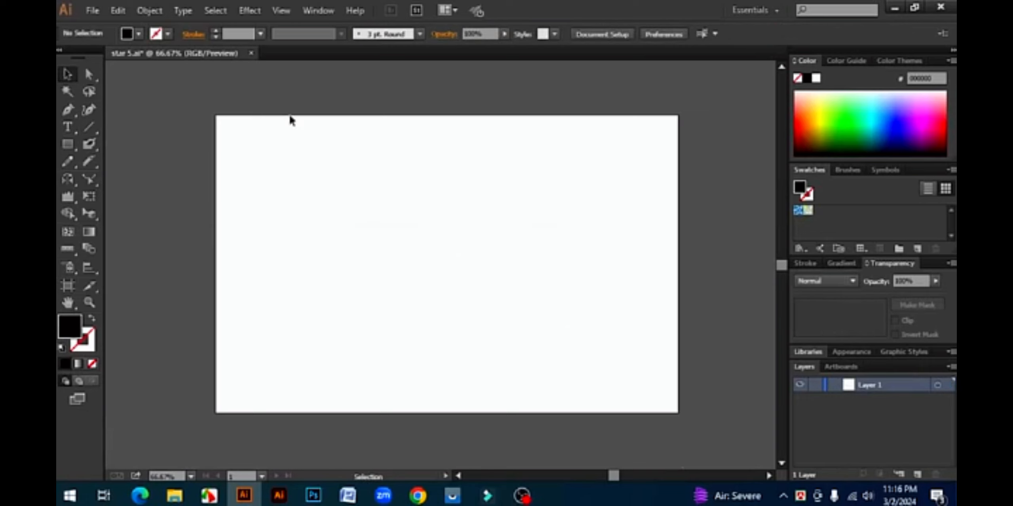
left_click(181, 10)
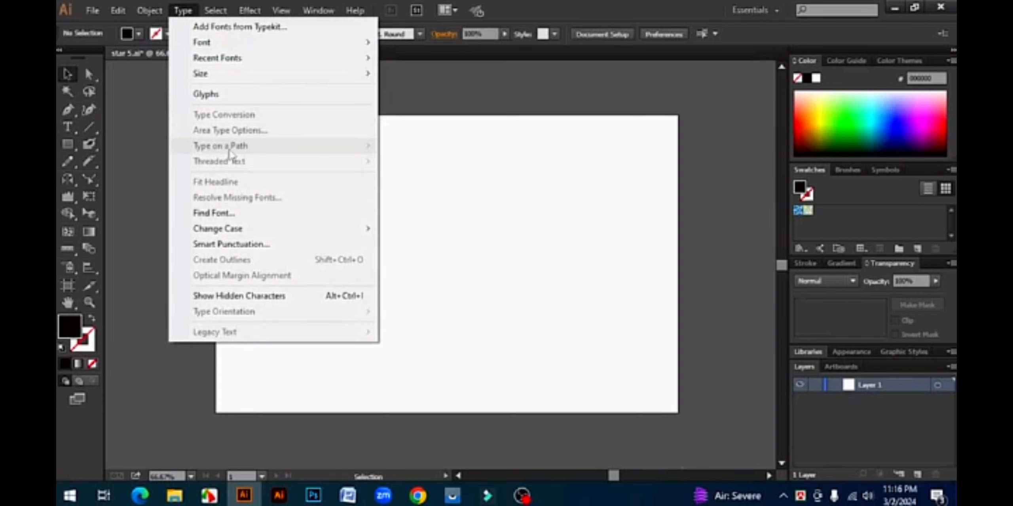
left_click(64, 71)
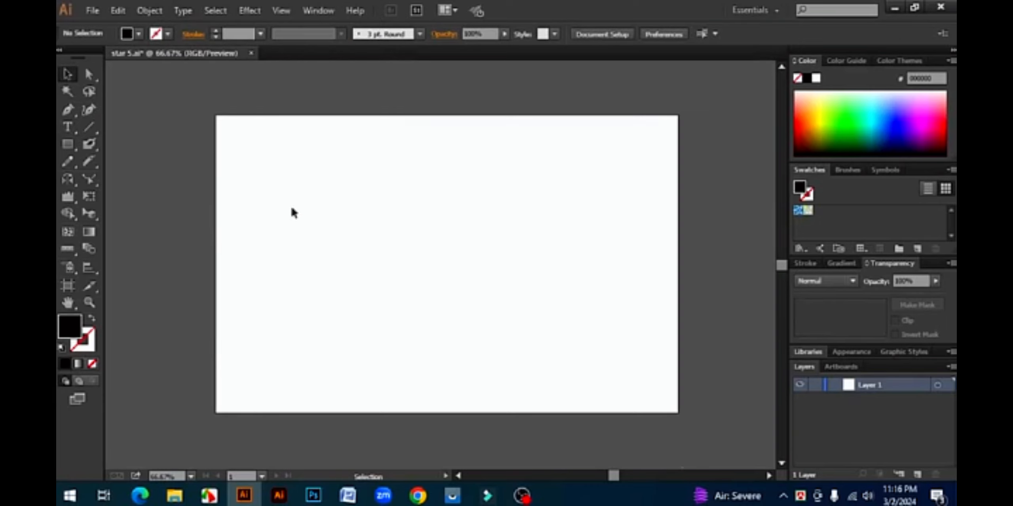
- Create point text reading "Ai" in the middle of the artboard with the Type tool
left_click(68, 127)
left_click(473, 277)
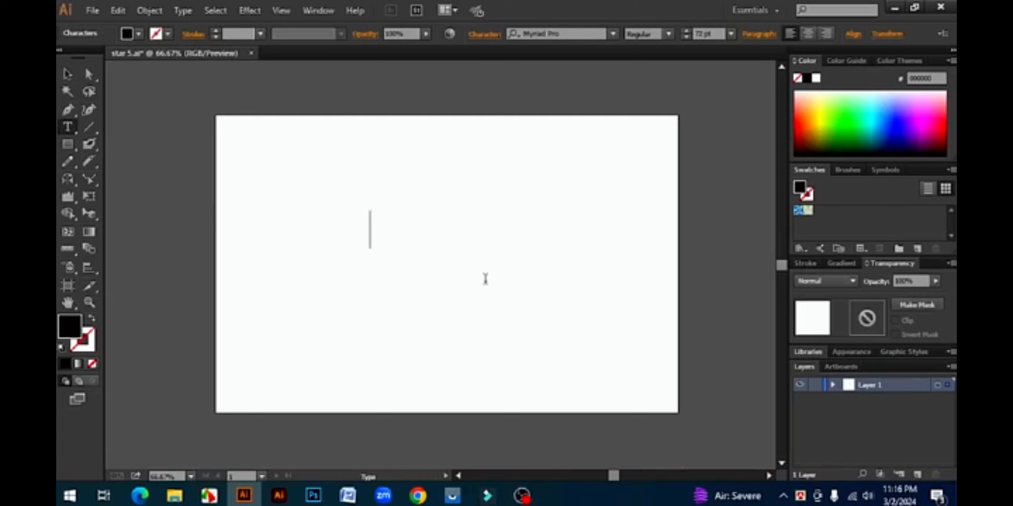
type("ai")
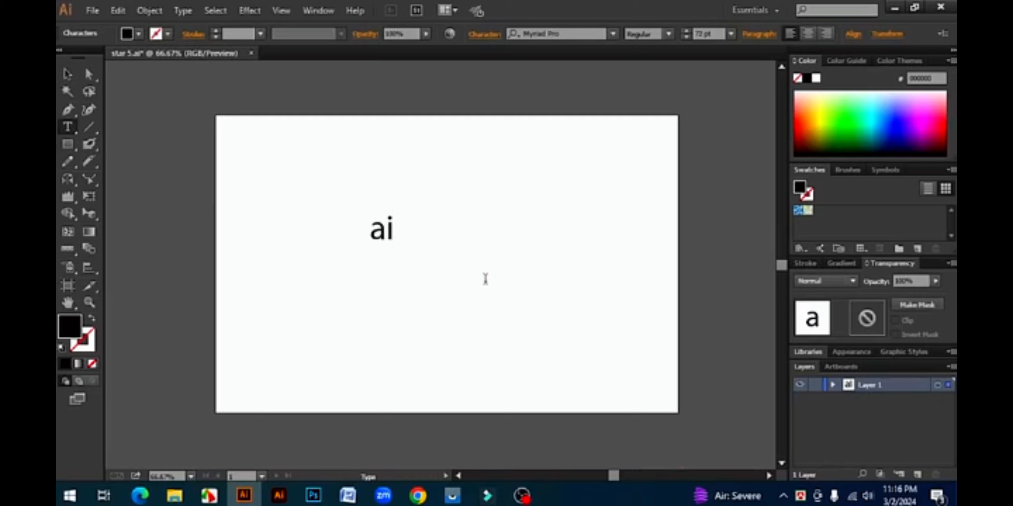
key("BackSpace")
key("Left")
type("AI")
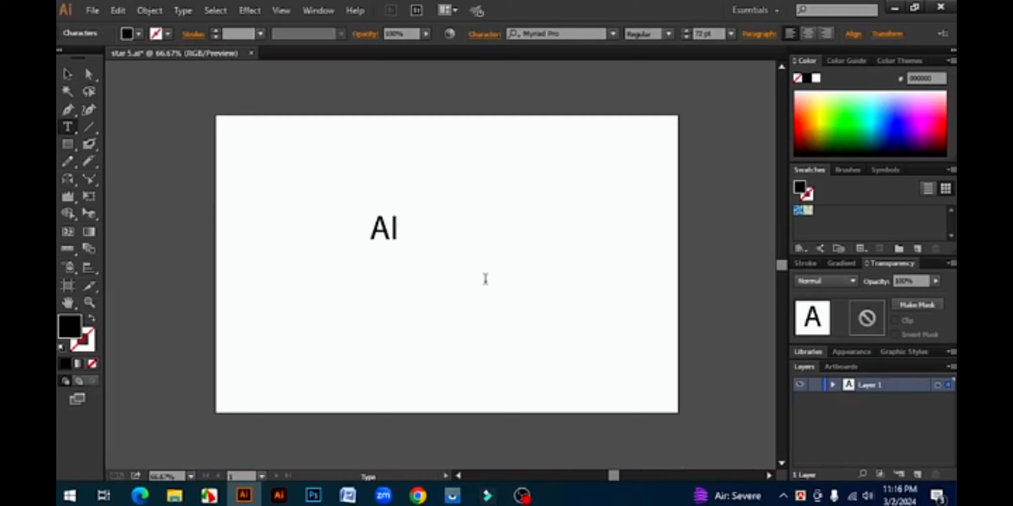
left_click_drag(401, 230, 391, 230)
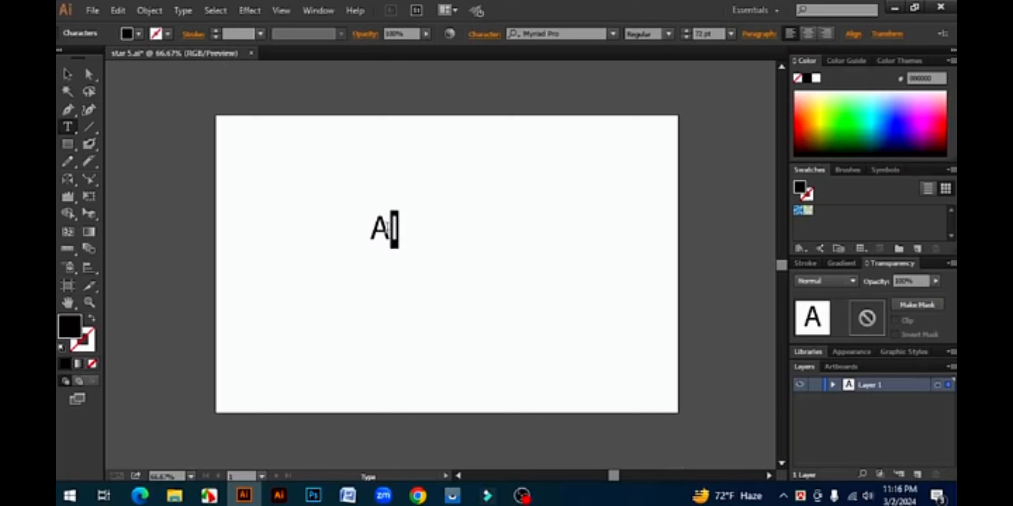
type("i")
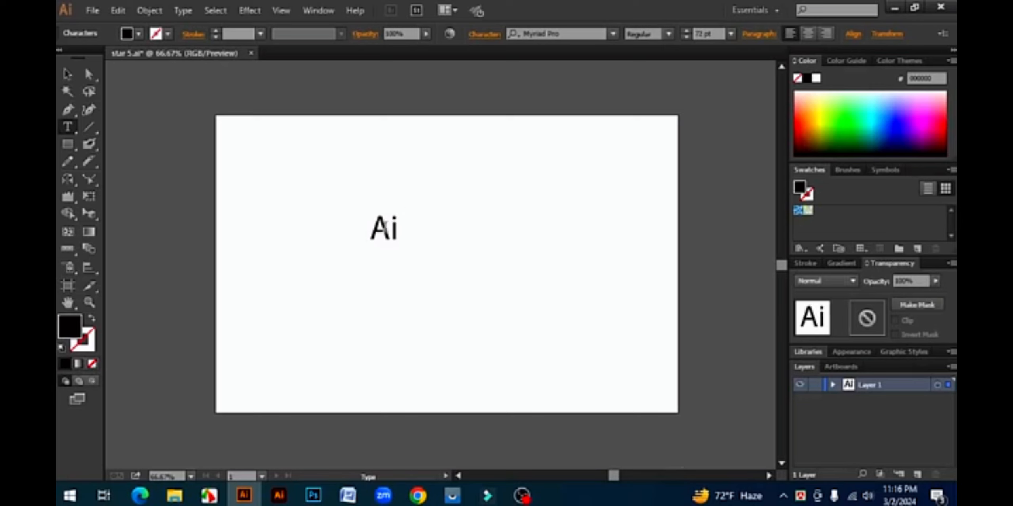
- Scale the "Ai" text up to about 268 pt and set its font to Arial Bold
left_click(68, 74)
left_click_drag(398, 248, 459, 277)
left_click(668, 35)
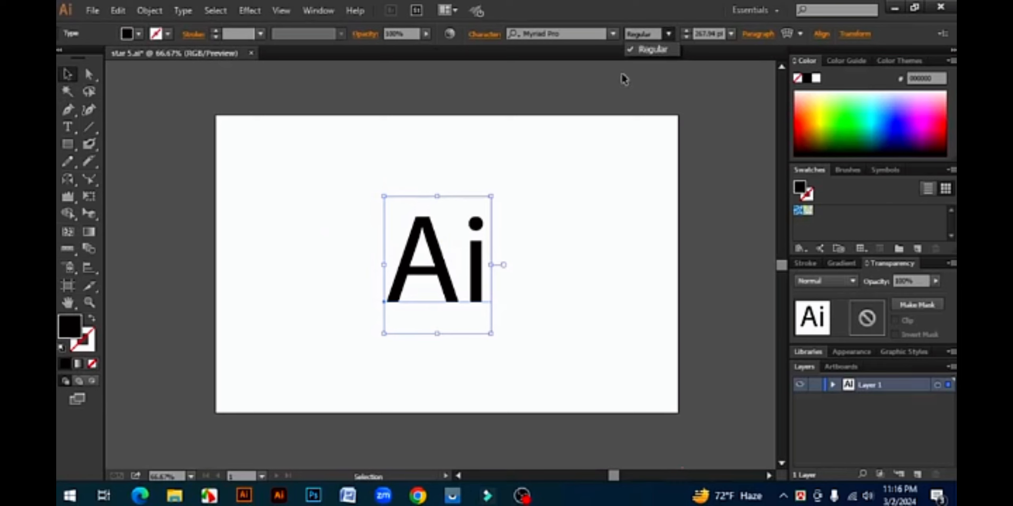
left_click(561, 35)
type("arial")
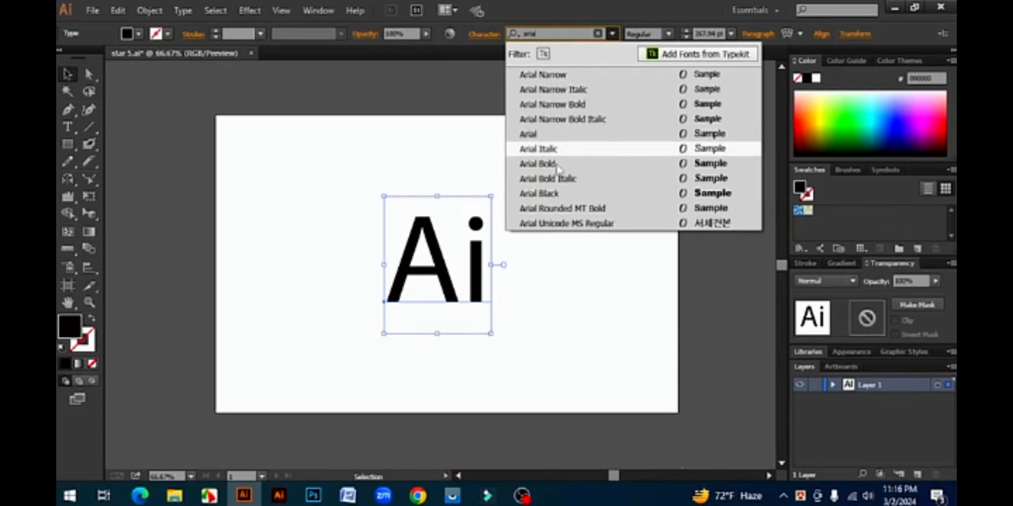
left_click(546, 163)
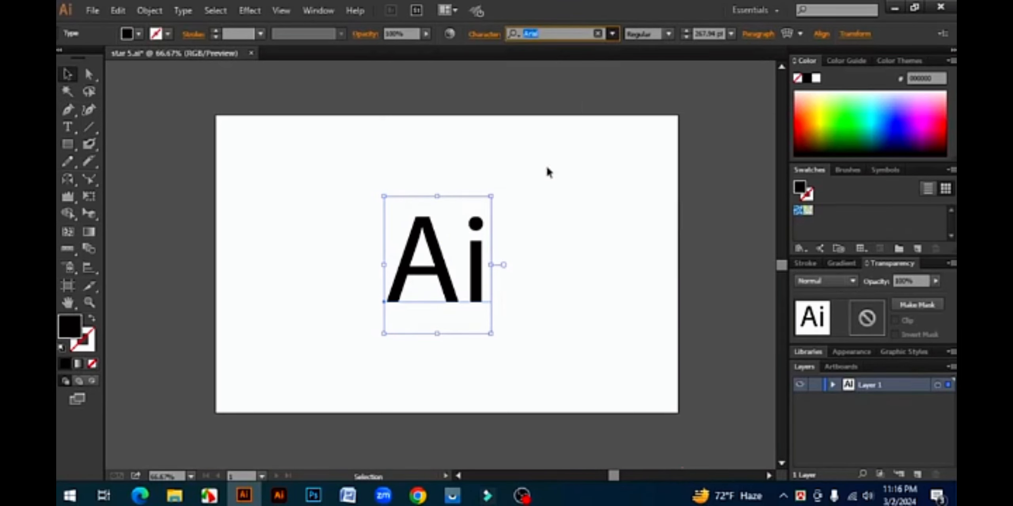
left_click_drag(496, 269, 470, 268)
left_click(182, 10)
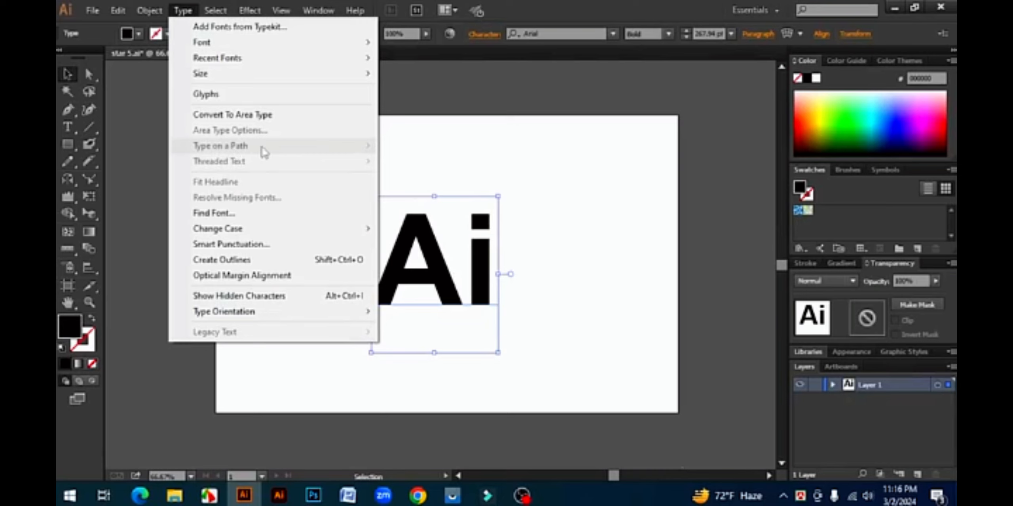
left_click(403, 153)
left_click(269, 167)
left_click_drag(67, 127, 374, 189)
left_click(424, 239)
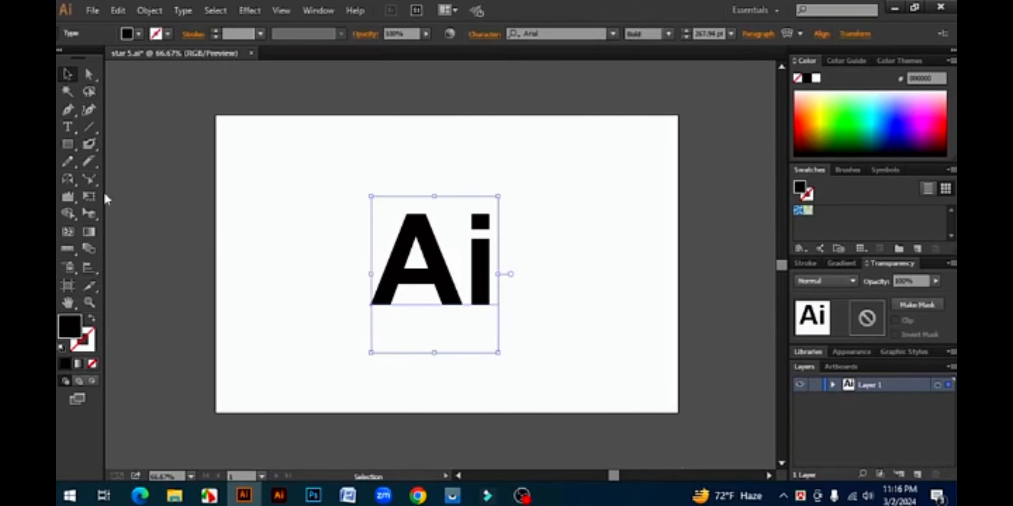
left_click_drag(67, 127, 281, 198)
left_click(146, 163)
left_click_drag(63, 127, 262, 188)
left_click_drag(71, 131, 305, 207)
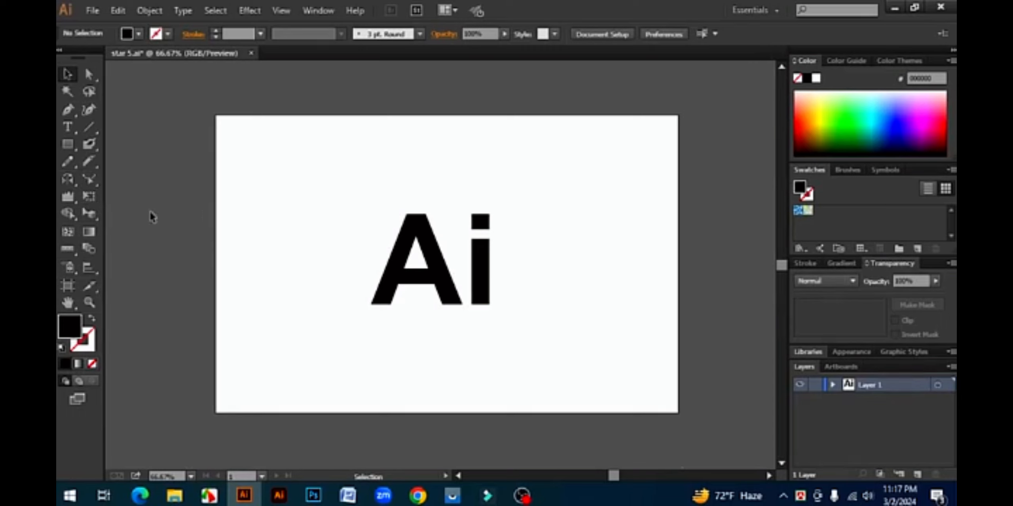
- Move the "Ai" text slightly up and left, and review the document's fonts in Find Font
left_click_drag(429, 259, 316, 164)
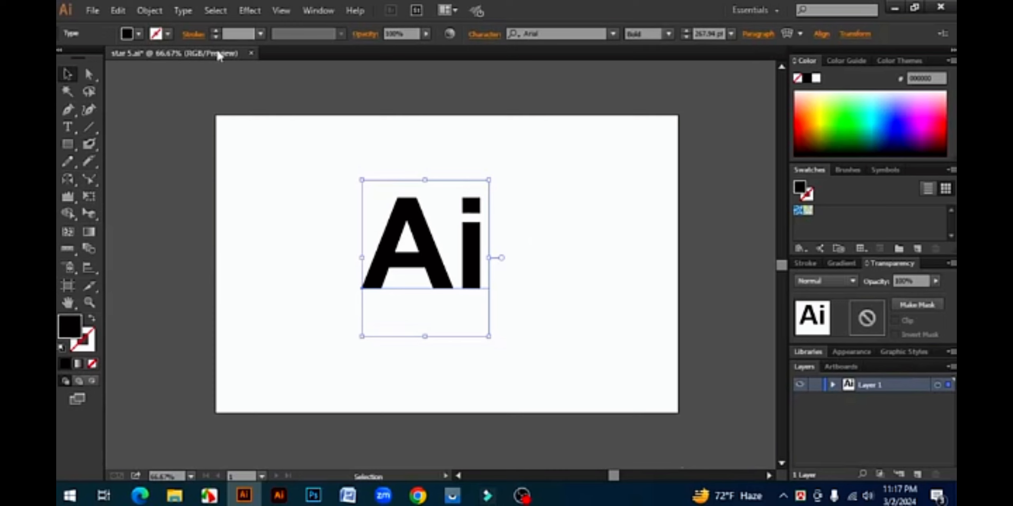
left_click(184, 10)
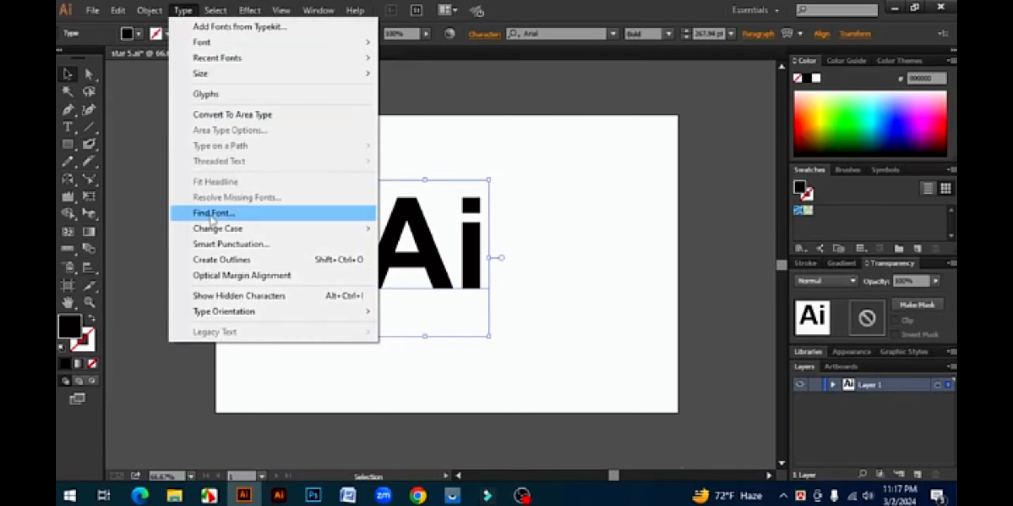
left_click(225, 215)
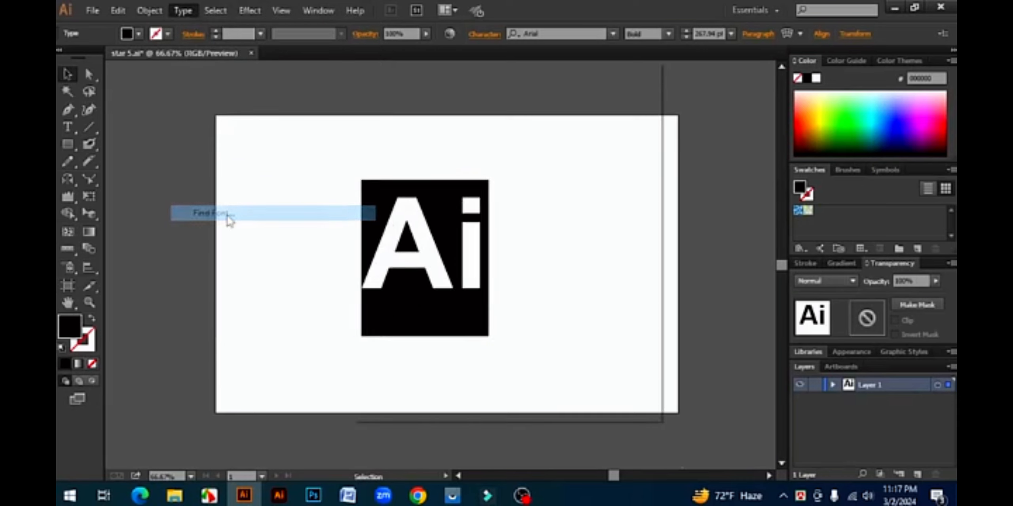
left_click_drag(546, 80, 693, 109)
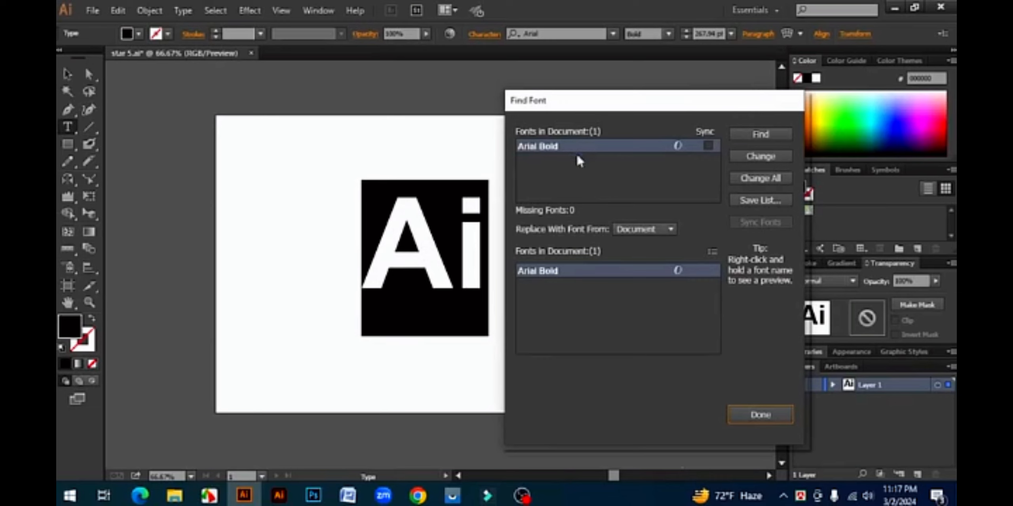
left_click(760, 415)
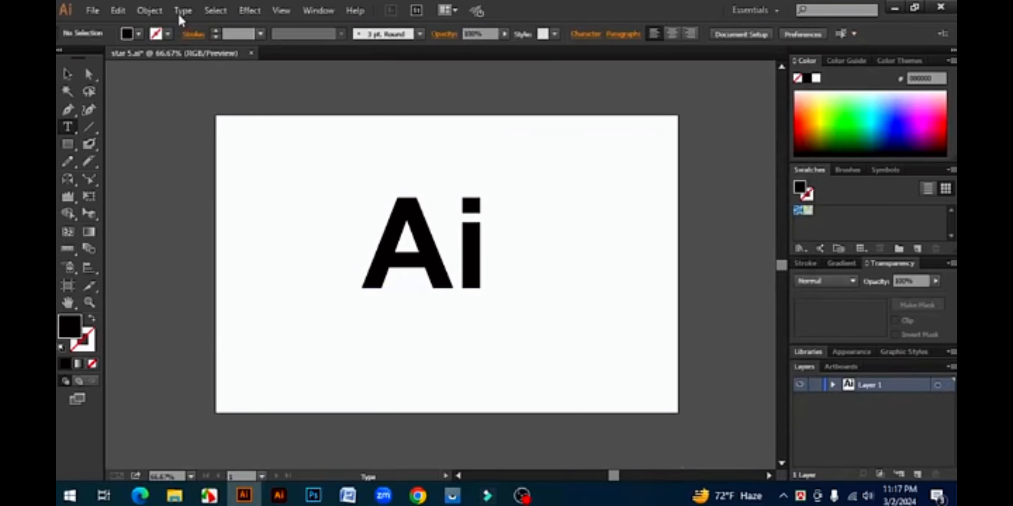
- Reselect the "Ai" text and run Find Font's Change on it with Arial Bold as the replacement font
left_click(179, 11)
left_click(453, 146)
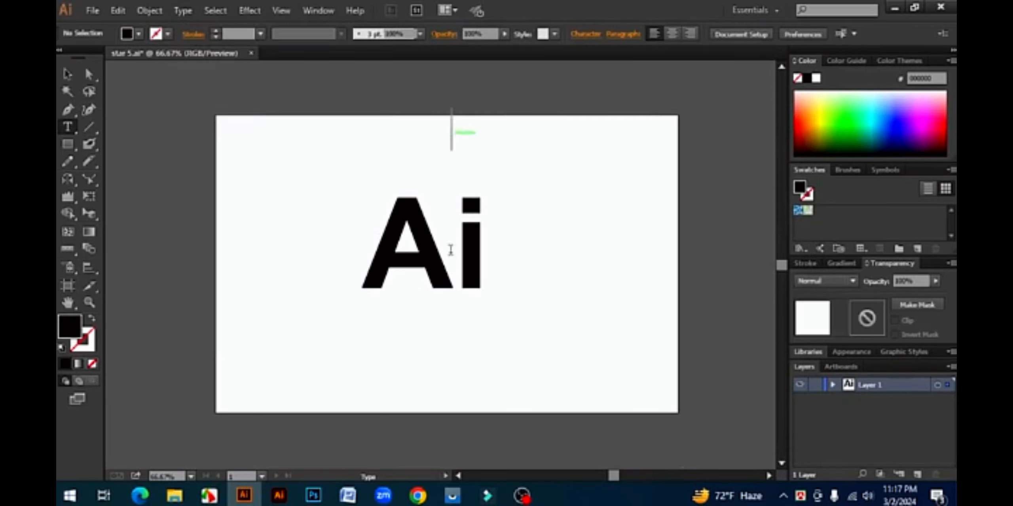
left_click(425, 244)
left_click(67, 74)
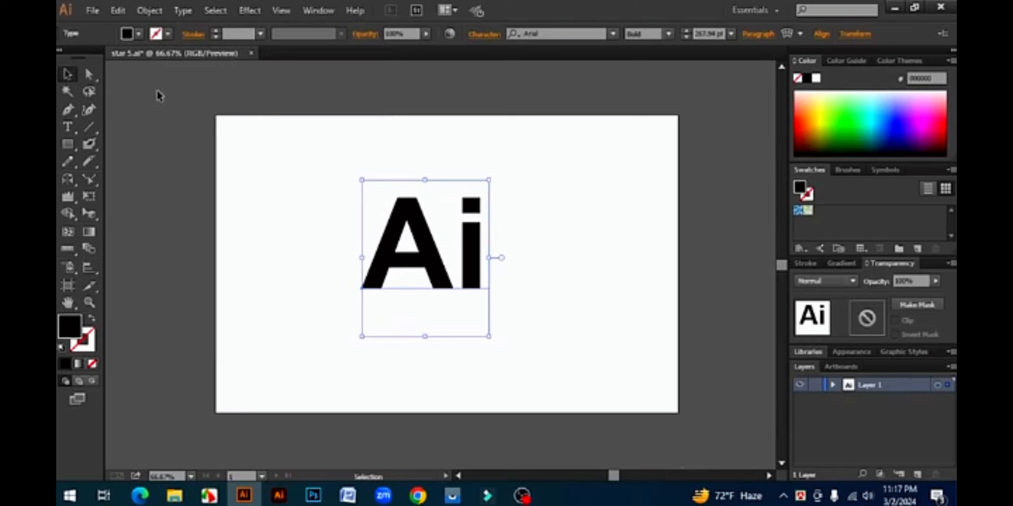
left_click(183, 11)
left_click(214, 213)
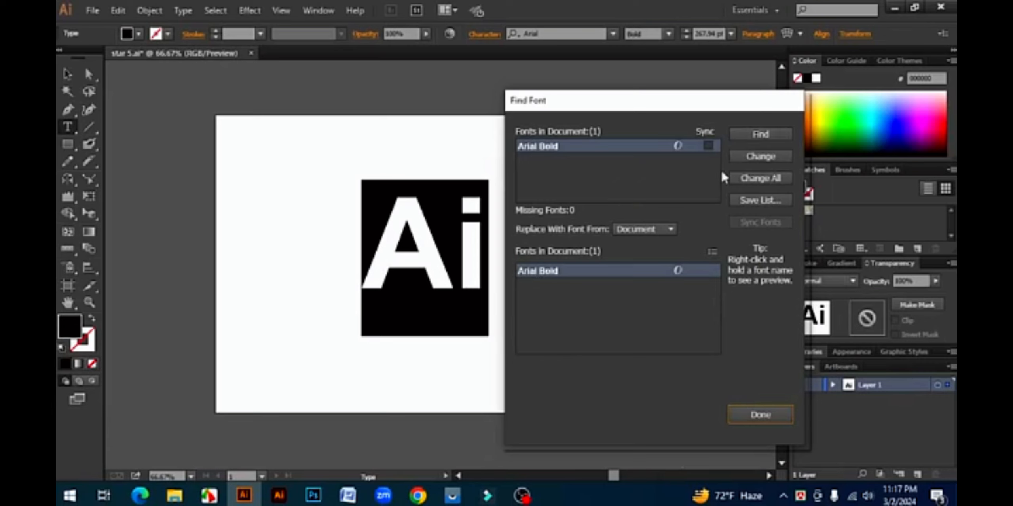
left_click(766, 160)
left_click(760, 415)
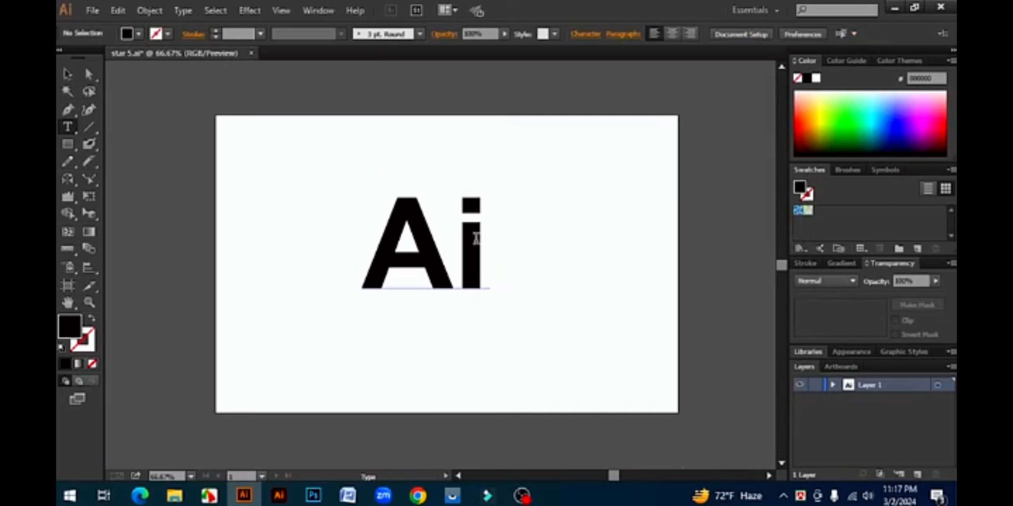
- Change the case of the "Ai" text to UPPERCASE
left_click(69, 76)
left_click(407, 240)
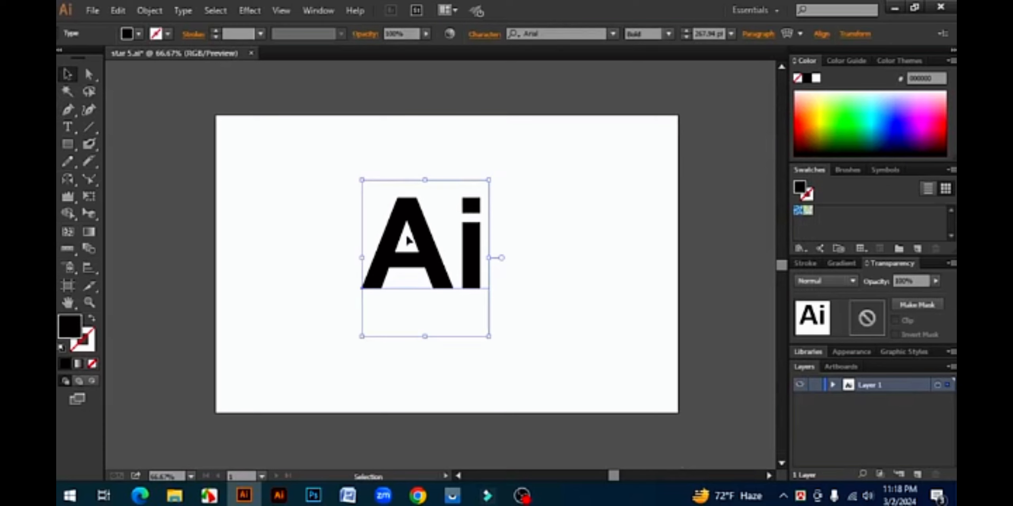
left_click(181, 12)
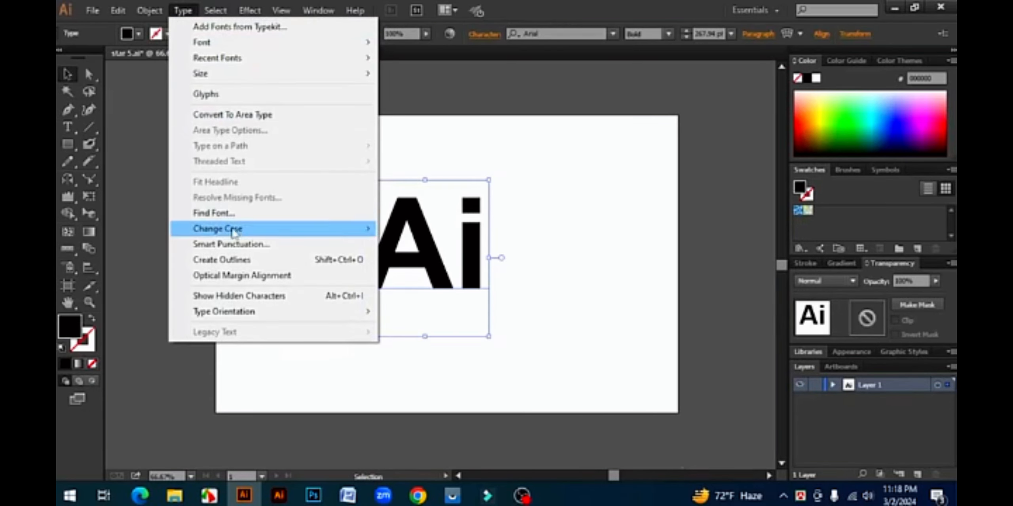
mouse_move(246, 236)
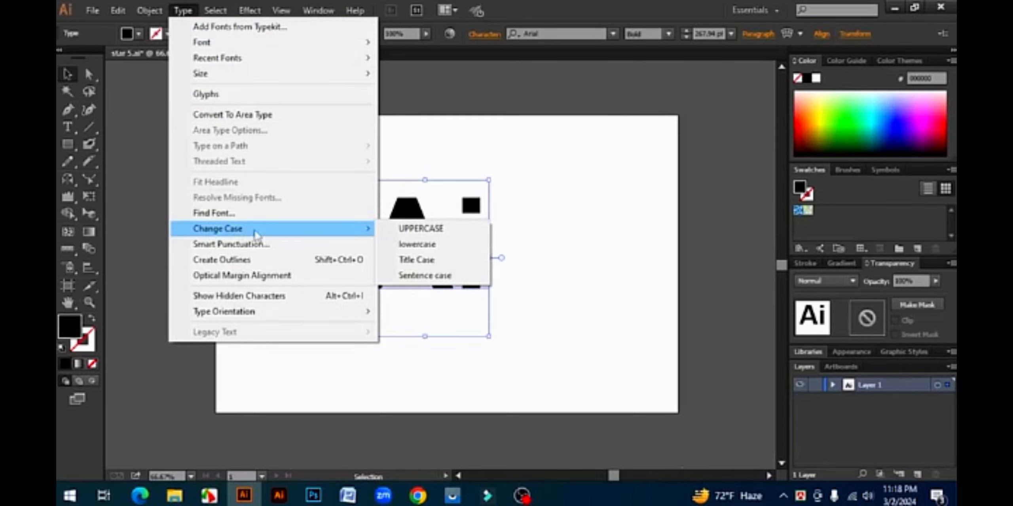
left_click(436, 232)
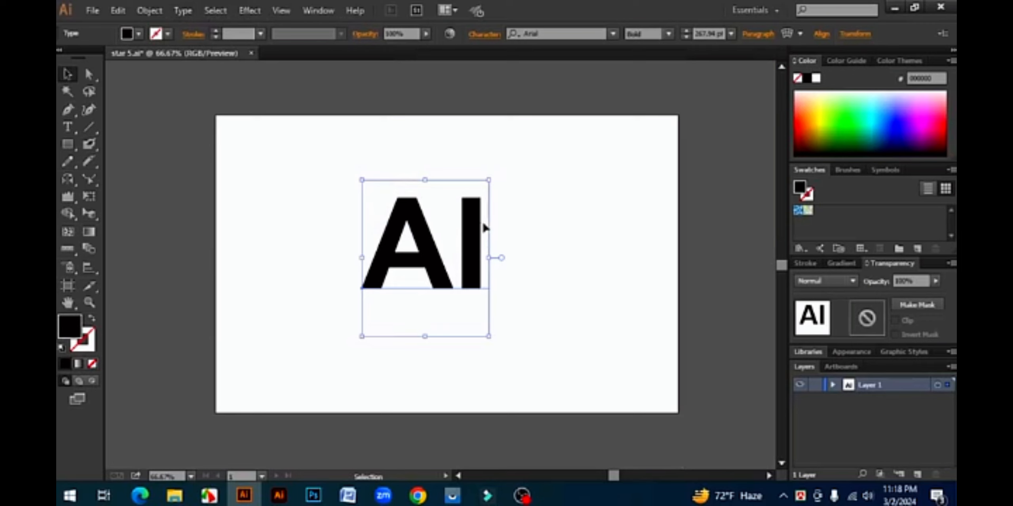
- Convert the selected text to lowercase with Change Case
left_click_drag(560, 244, 315, 226)
left_click(183, 11)
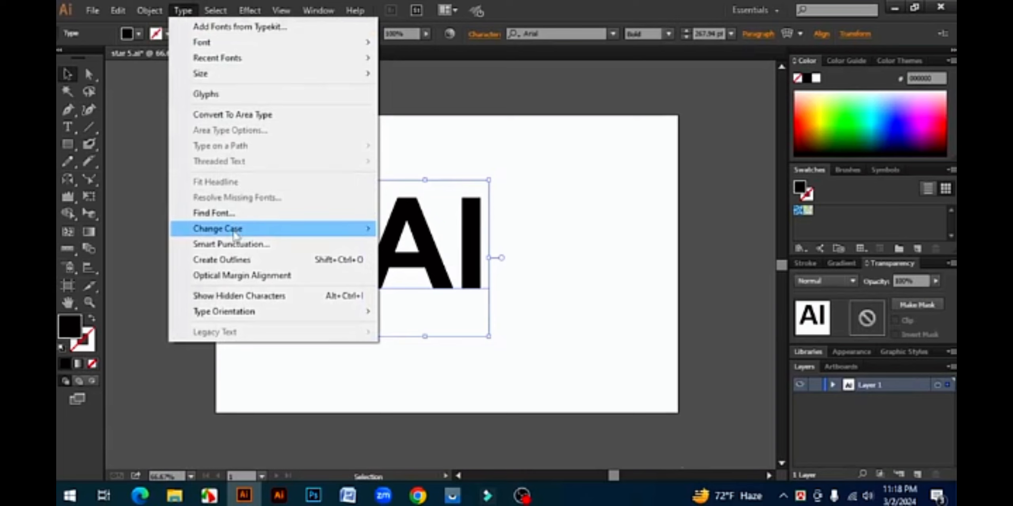
left_click(419, 245)
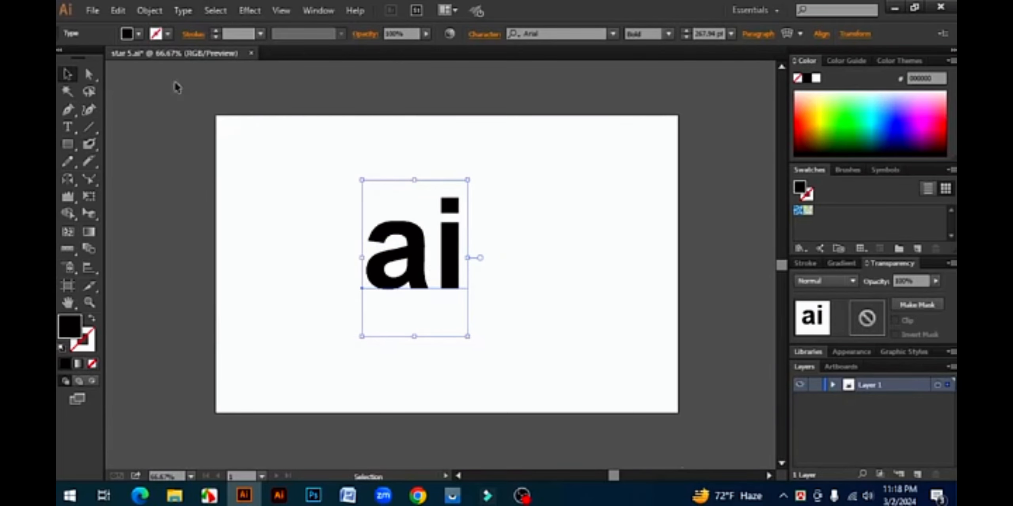
- Convert the lowercase "ai" text to Title Case
left_click(183, 11)
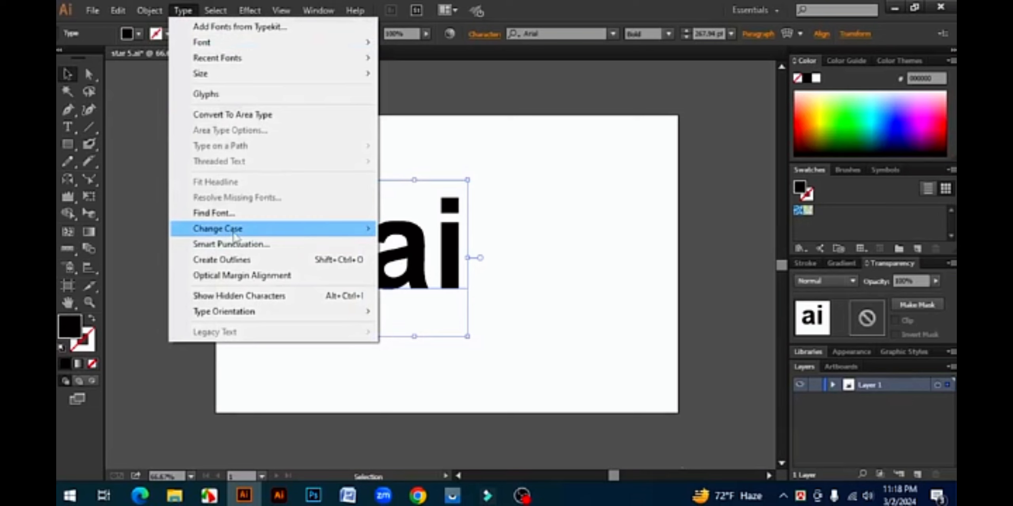
mouse_move(235, 236)
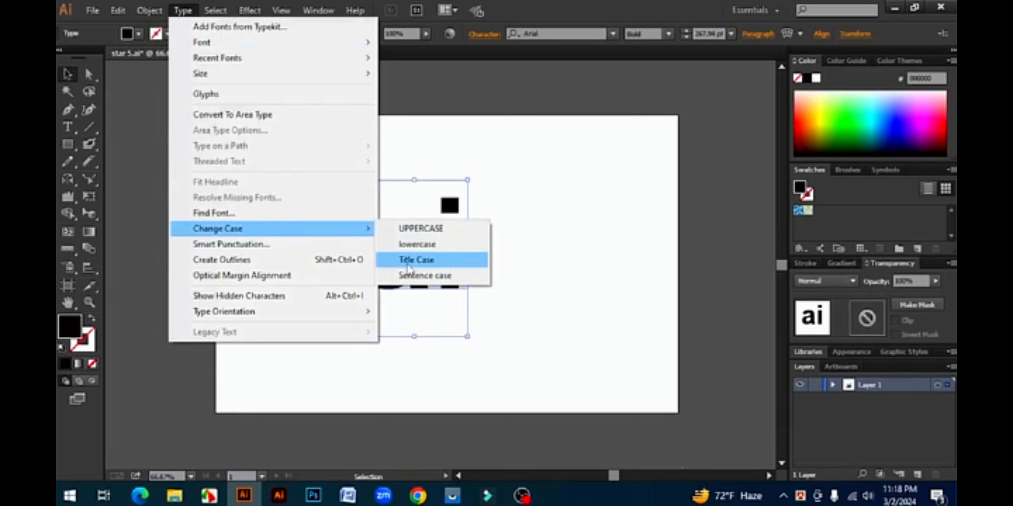
left_click(432, 267)
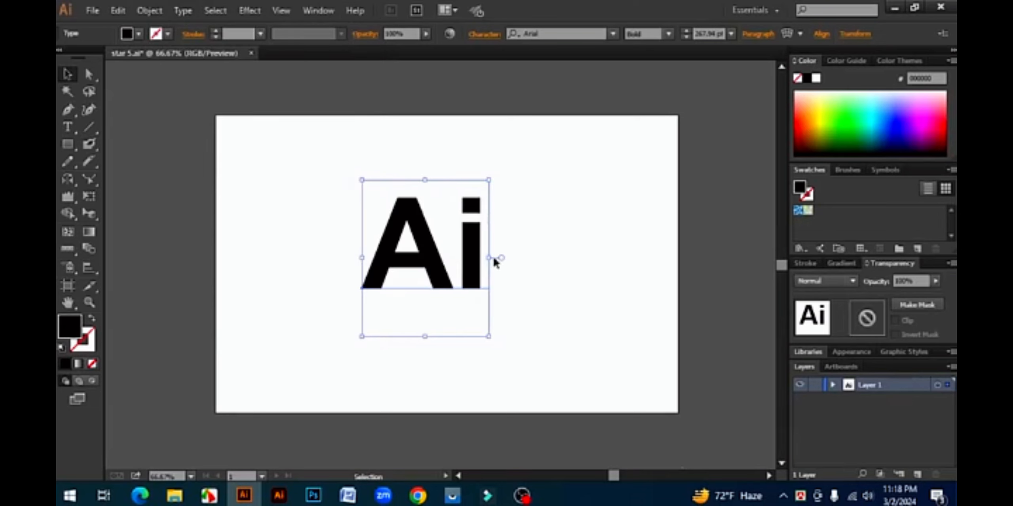
- Apply Sentence case to the "Ai" text, and reselect the text
left_click(183, 11)
mouse_move(297, 229)
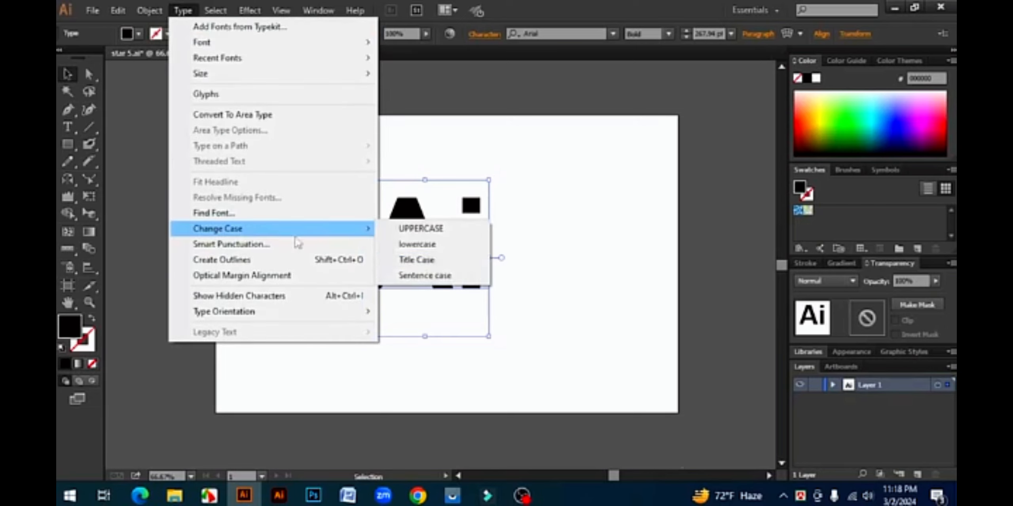
left_click(423, 276)
left_click(592, 301)
left_click(399, 259)
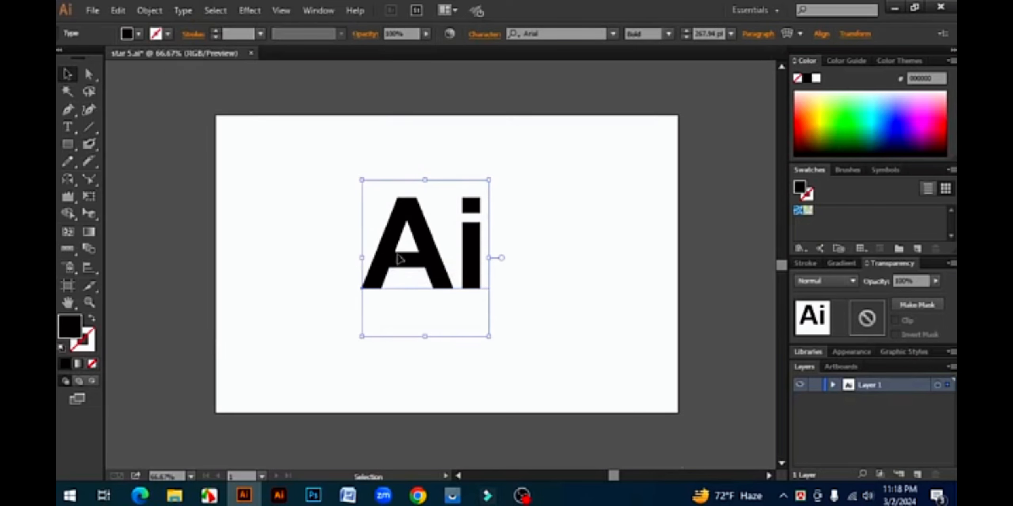
- Apply Smart Punctuation to the selected "Ai" text with the default replacement options, and close the results report
left_click(532, 269)
left_click(400, 207)
left_click(182, 12)
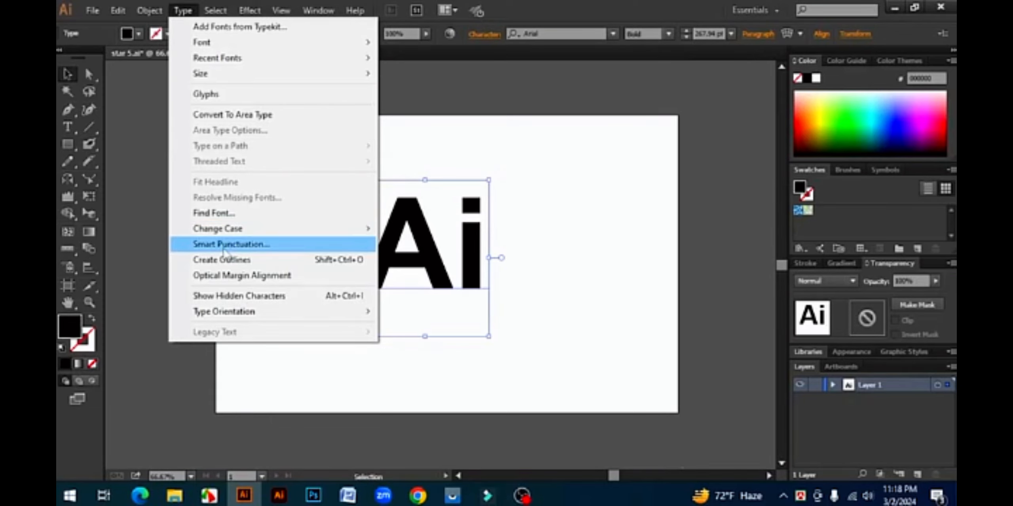
left_click(249, 245)
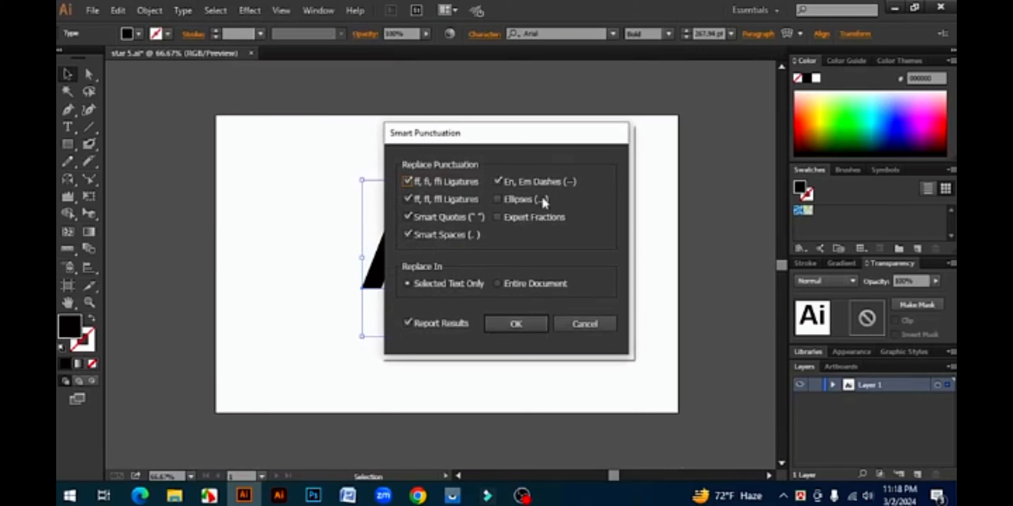
left_click_drag(526, 146, 572, 148)
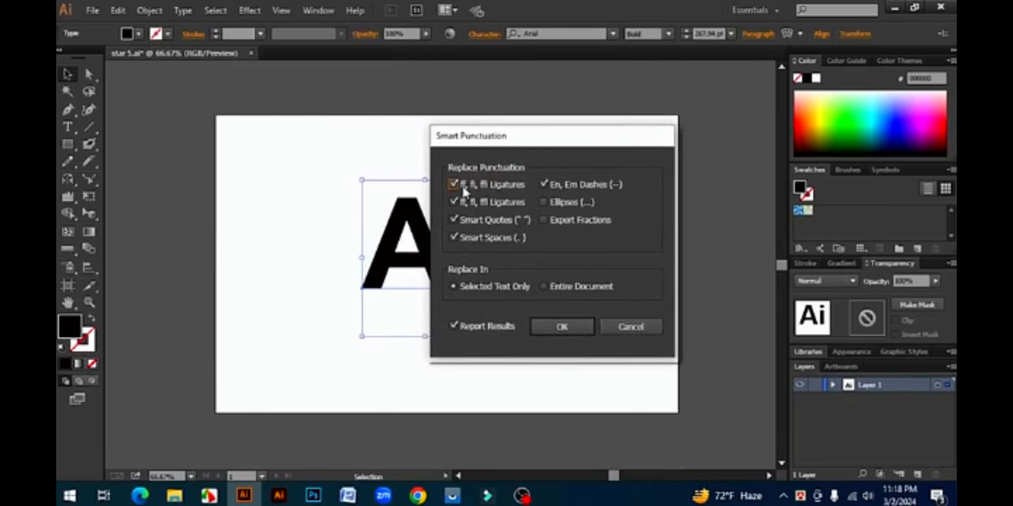
left_click(586, 328)
left_click(558, 273)
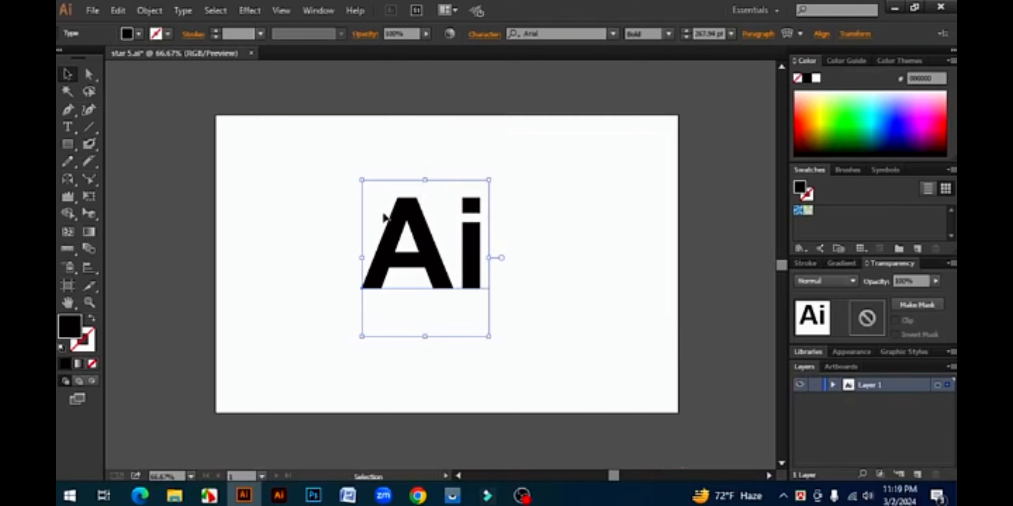
- Convert the "Ai" text to outlines and move the outlined letters slightly lower on the artboard
left_click(181, 11)
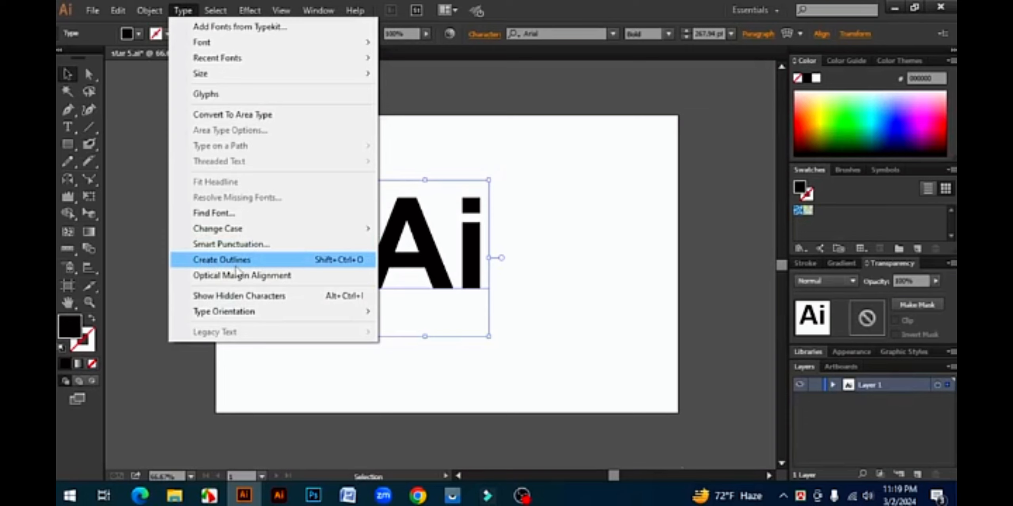
left_click(210, 261)
left_click(575, 274)
left_click_drag(458, 255, 496, 250)
left_click(182, 12)
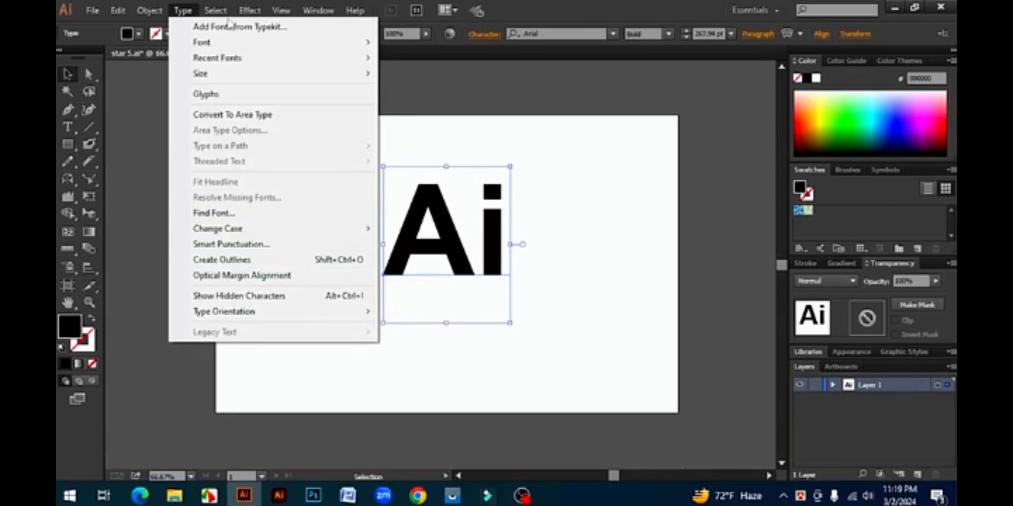
left_click(229, 261)
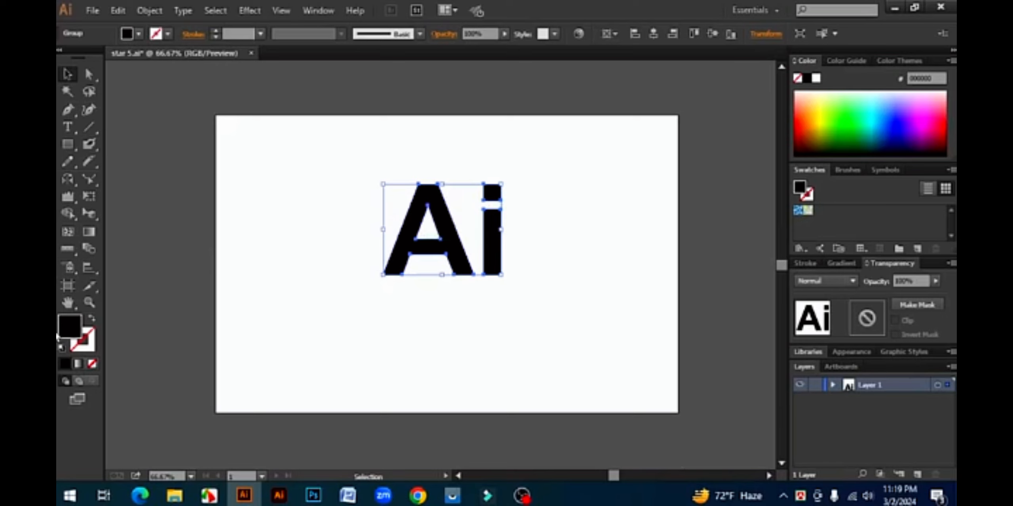
left_click_drag(439, 216, 413, 280)
left_click(530, 306)
left_click_drag(486, 240, 487, 243)
- Draw four black rectangles of different sizes in a row along the upper part of the artboard
left_click_drag(68, 145, 115, 144)
left_click_drag(229, 137, 299, 212)
left_click_drag(352, 150, 401, 182)
left_click_drag(492, 144, 553, 186)
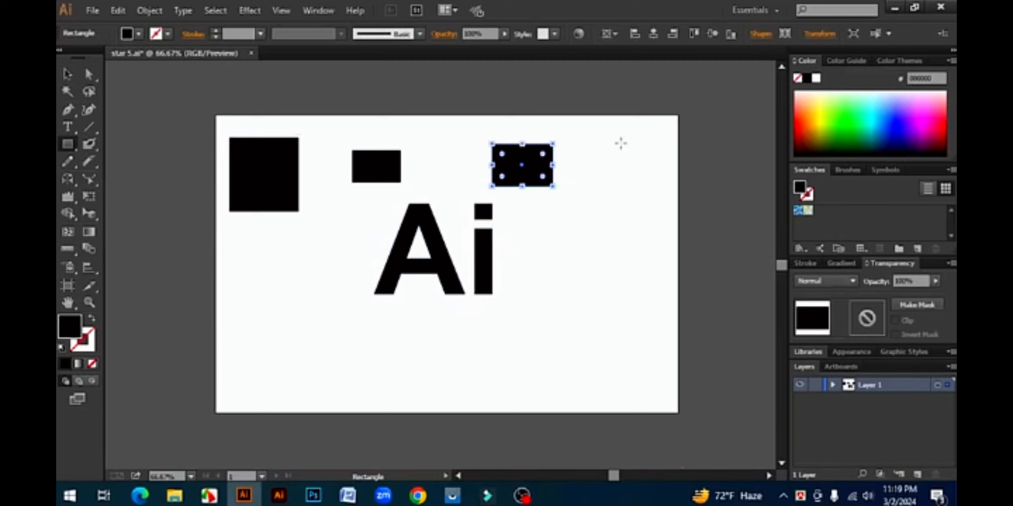
left_click_drag(628, 138, 665, 174)
- Move the outlined "Ai" letters down below the rectangles and fill them with bright blue
left_click(67, 74)
left_click_drag(426, 284, 449, 292)
left_click(543, 287)
left_click(489, 289)
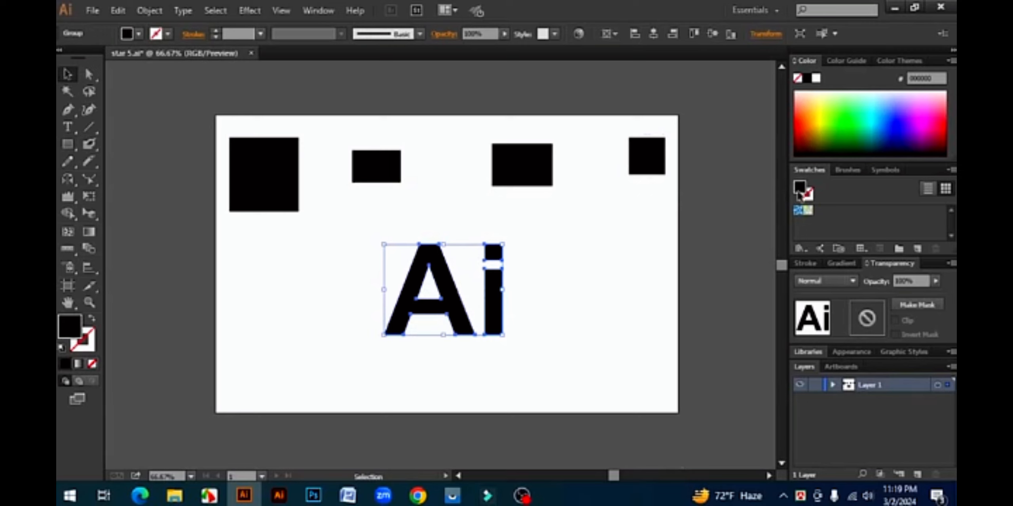
left_click(848, 170)
left_click(839, 118)
mouse_move(895, 124)
left_mouse_down()
mouse_move(861, 143)
mouse_move(879, 128)
left_mouse_up()
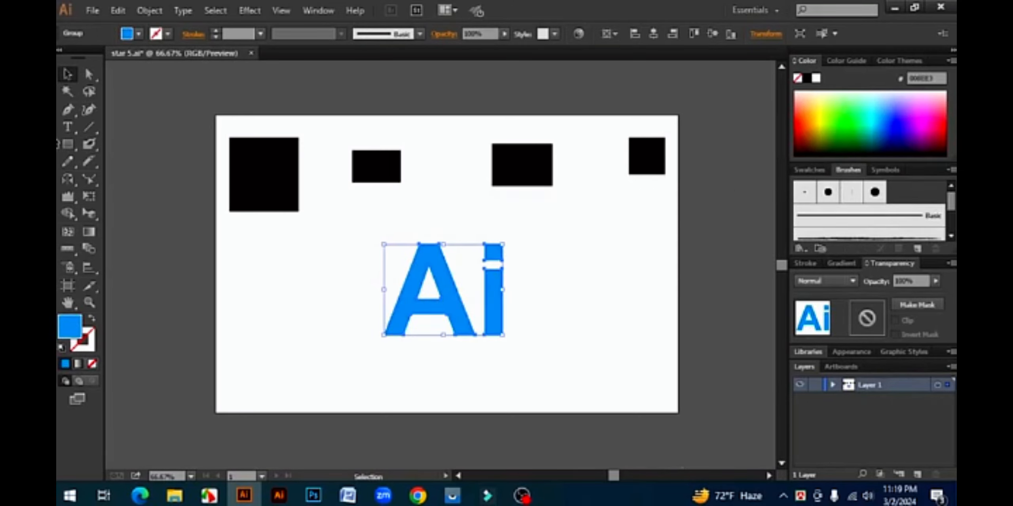
- Reposition the blue "Ai" letters slightly up and to the left beneath the black rectangles
left_click(518, 276)
left_click_drag(438, 276, 461, 267)
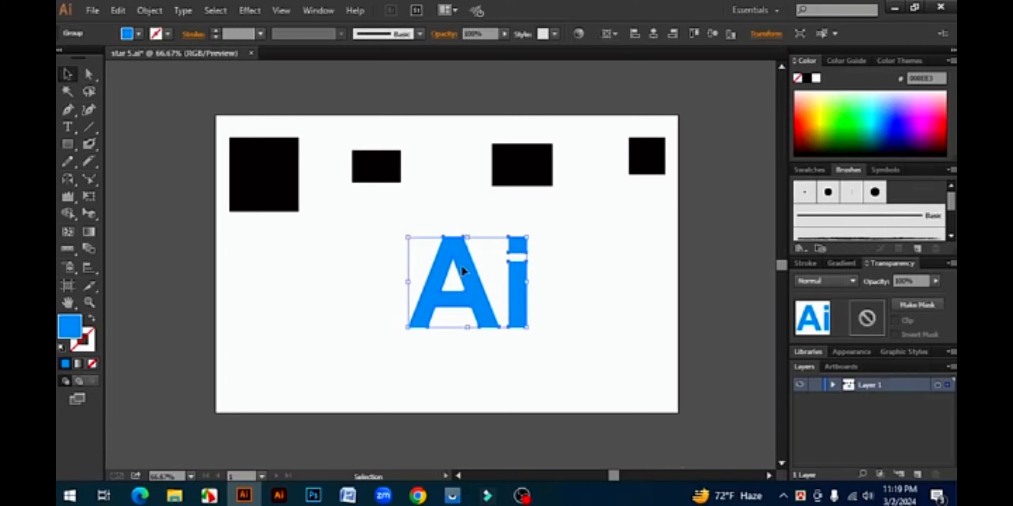
left_click(68, 127)
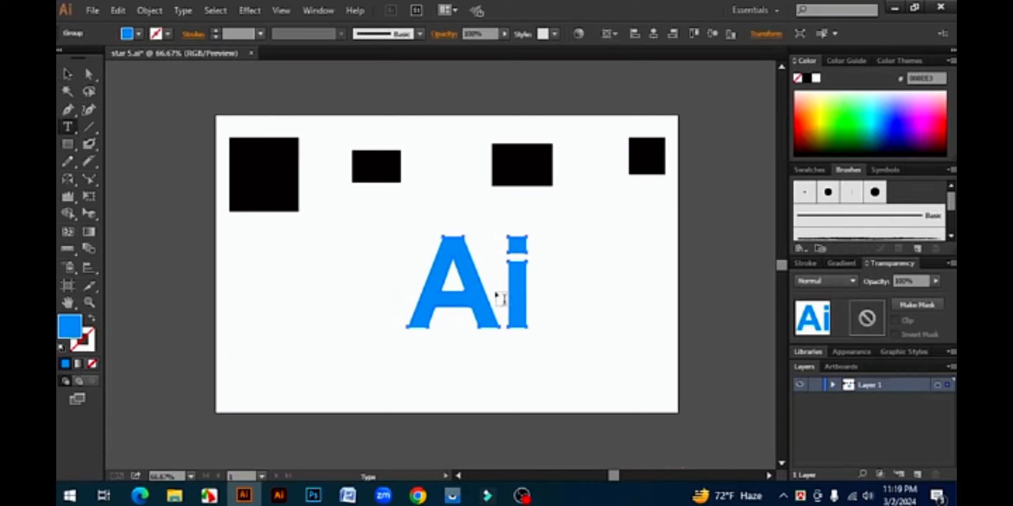
left_click(68, 74)
left_click_drag(472, 303, 427, 261)
left_click(494, 317)
right_click(422, 253)
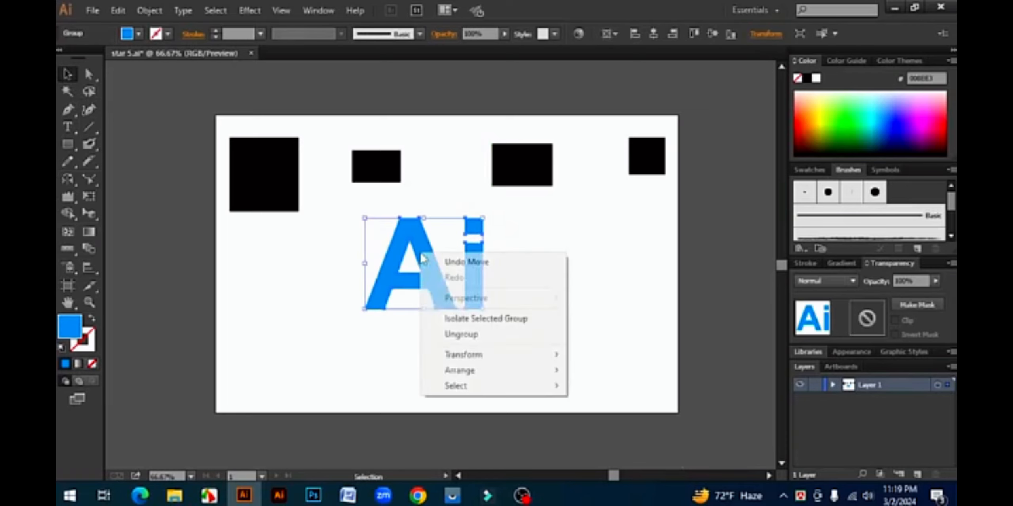
left_click(615, 300)
left_click(614, 300)
left_click(149, 11)
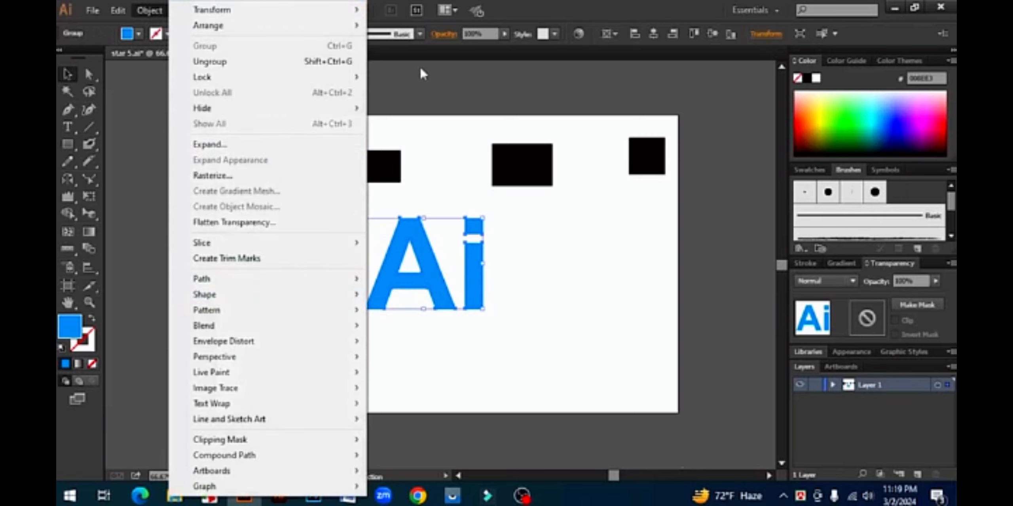
left_click(435, 101)
left_click(422, 250)
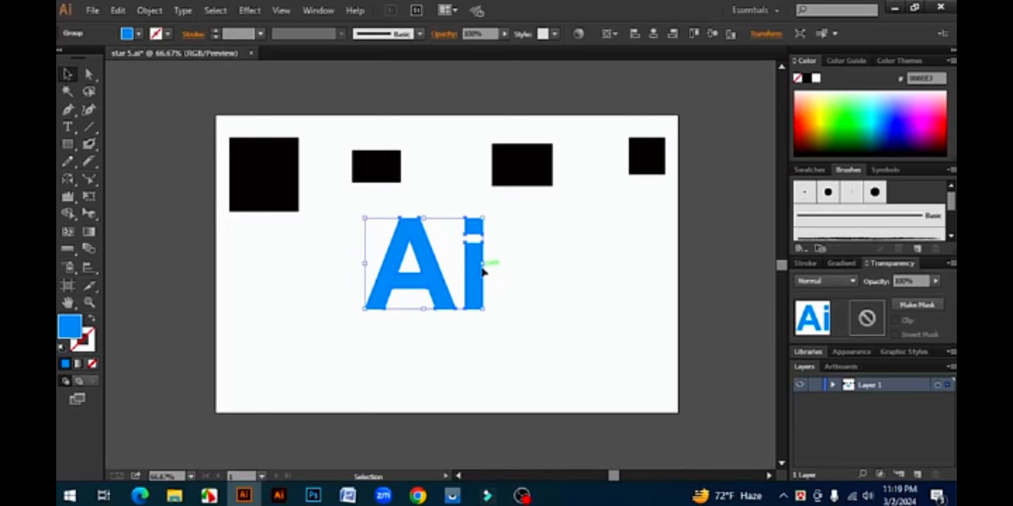
- Show hidden characters, delete the stray empty path text at the artboard's upper edge, and shift the "Ai" letters down
left_click(181, 11)
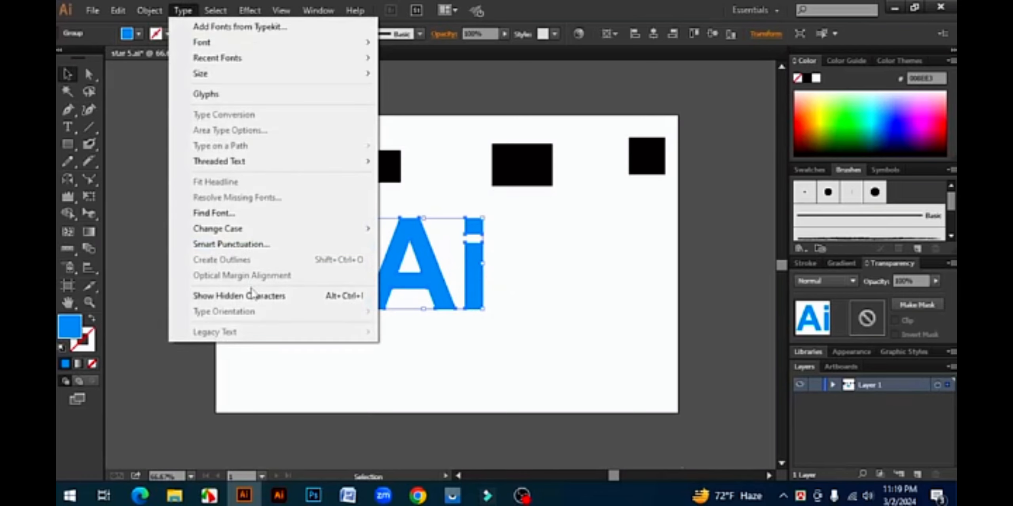
left_click(282, 297)
left_click_drag(478, 146, 416, 99)
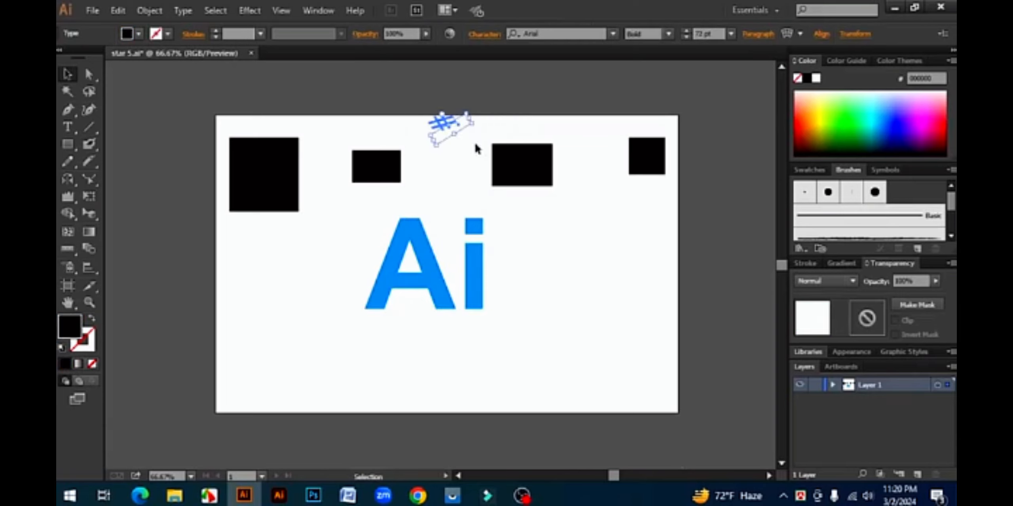
key("Delete")
left_click_drag(584, 294, 319, 197)
left_click_drag(422, 244, 448, 273)
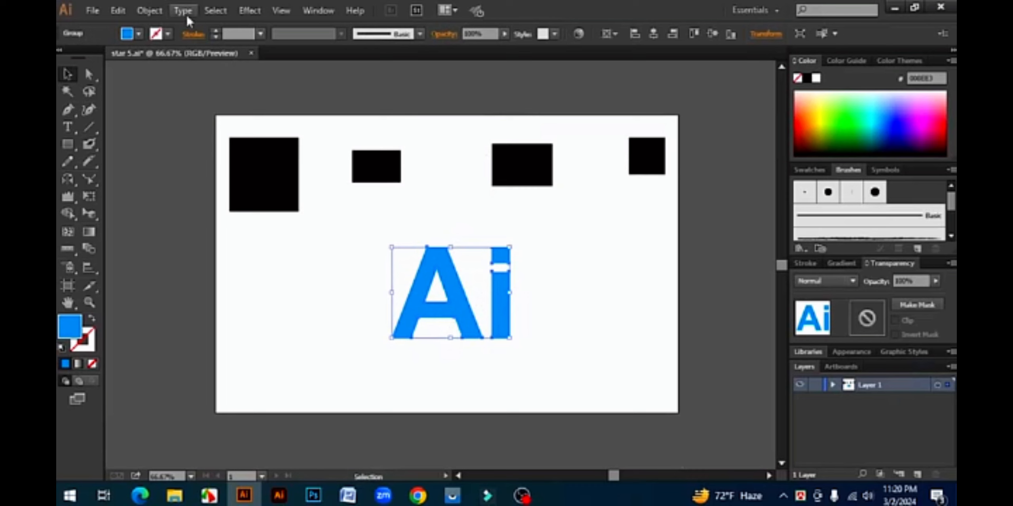
- Clear the artboard by deleting the blue "Ai" letters and the four black rectangles
left_click(184, 11)
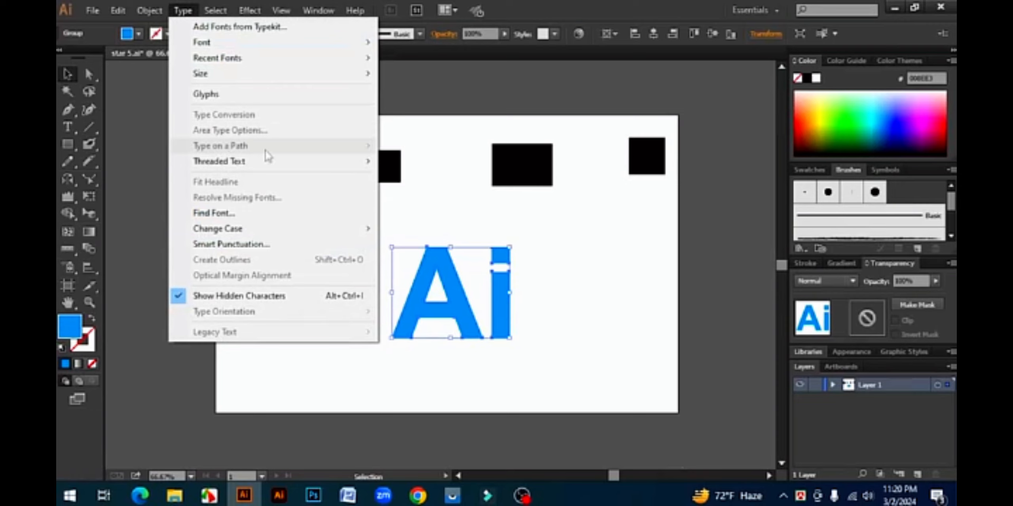
left_click_drag(594, 377, 352, 257)
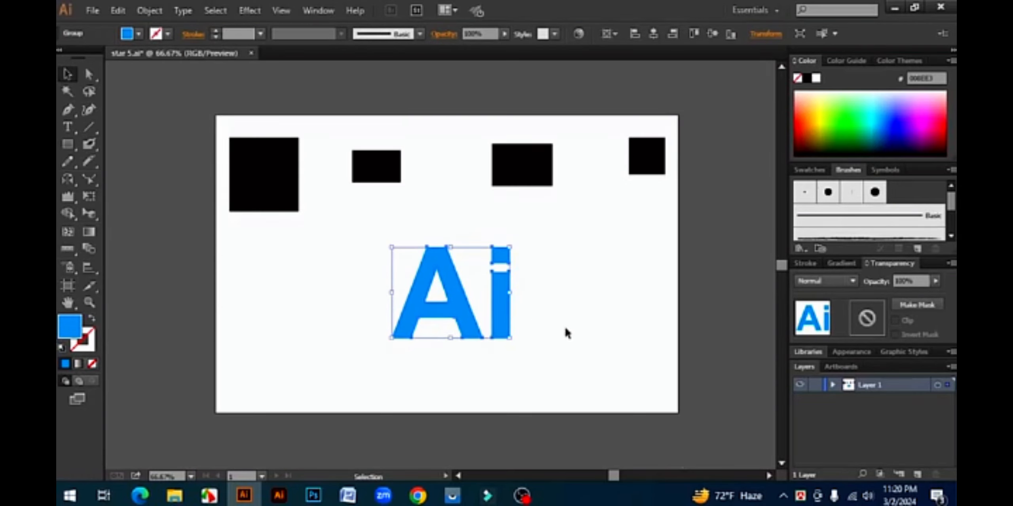
key("Delete")
left_click_drag(221, 118, 730, 226)
key("Delete")
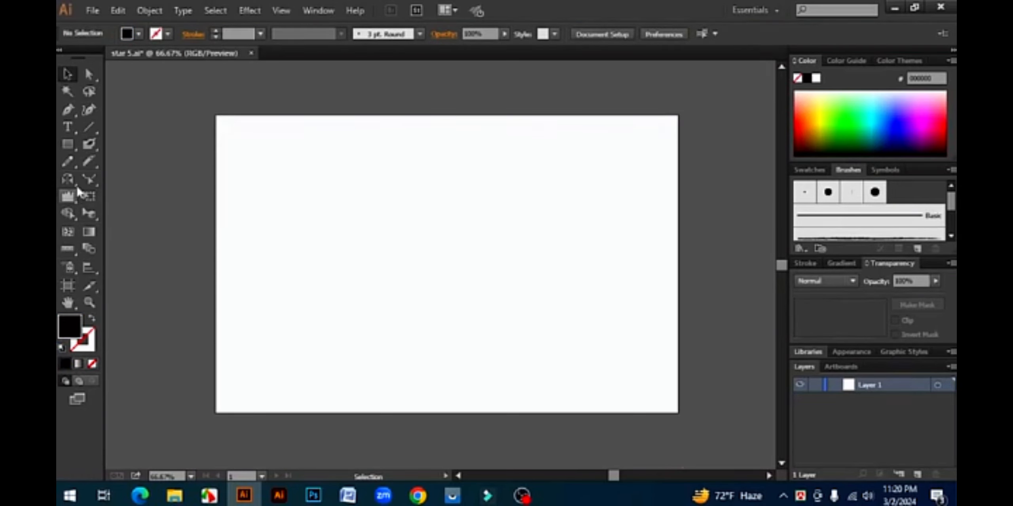
- Draw a circle at the artboard's centre and swap its fill and stroke, leaving only a black outline
left_click(68, 146)
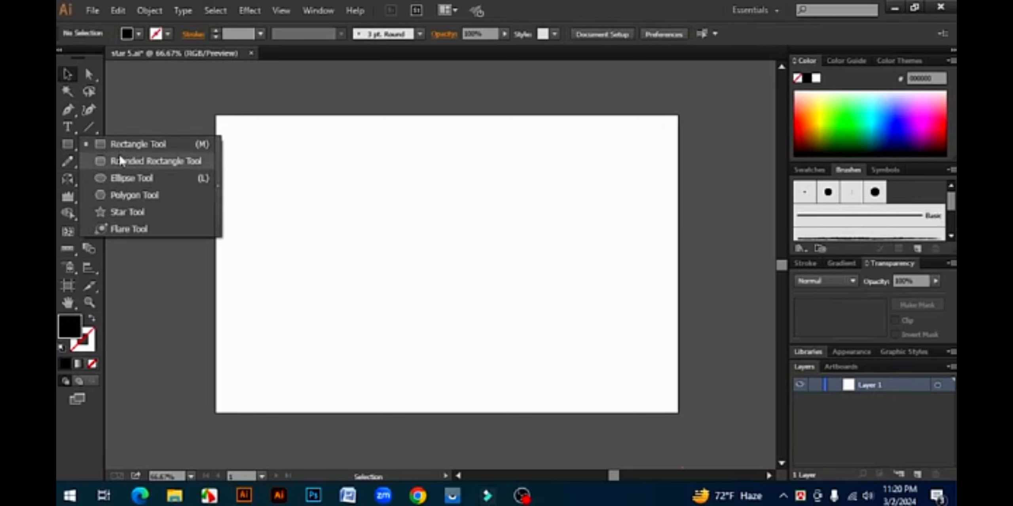
left_click(125, 180)
left_click_drag(450, 253, 493, 296)
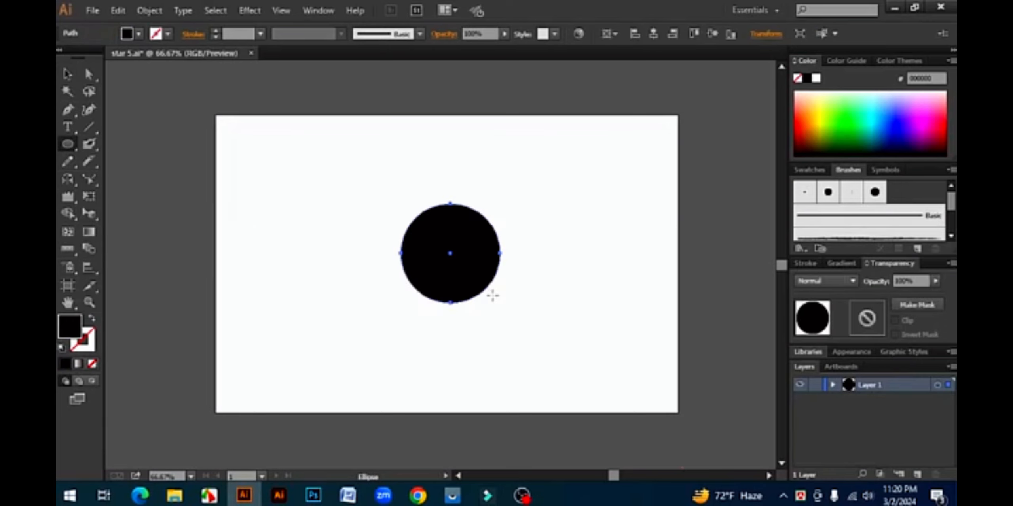
left_click(93, 322)
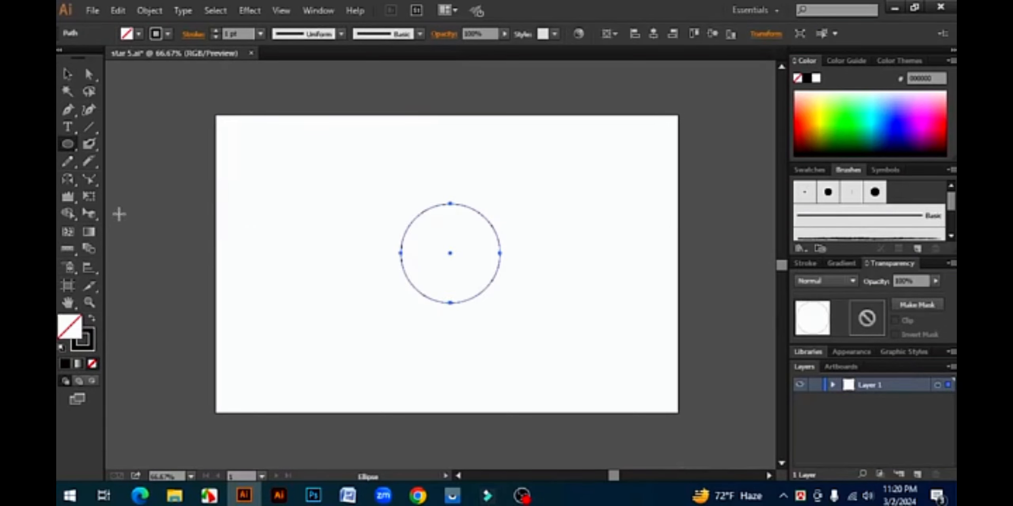
- Add the text "logo design" along the circle with the Type on a Path tool, turning off hidden characters
left_click(78, 130)
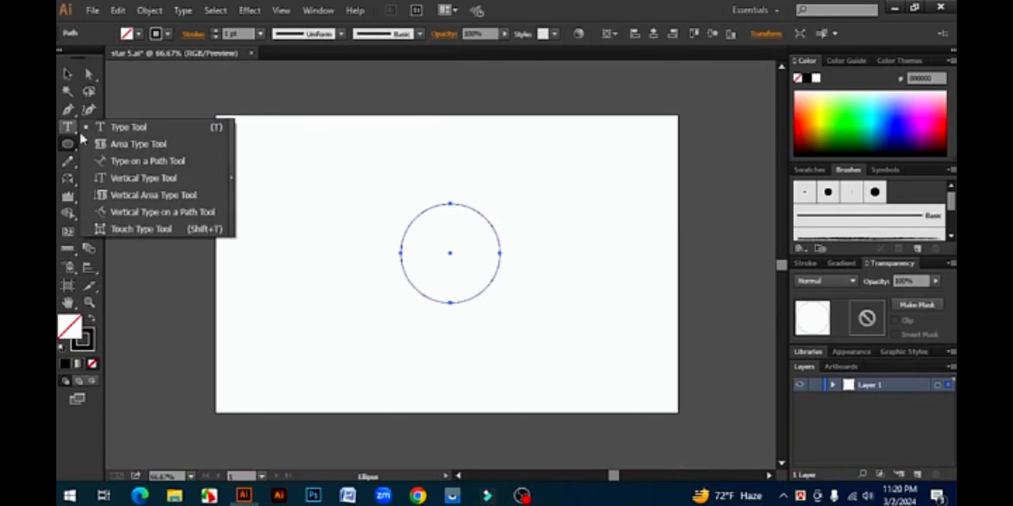
left_click(140, 167)
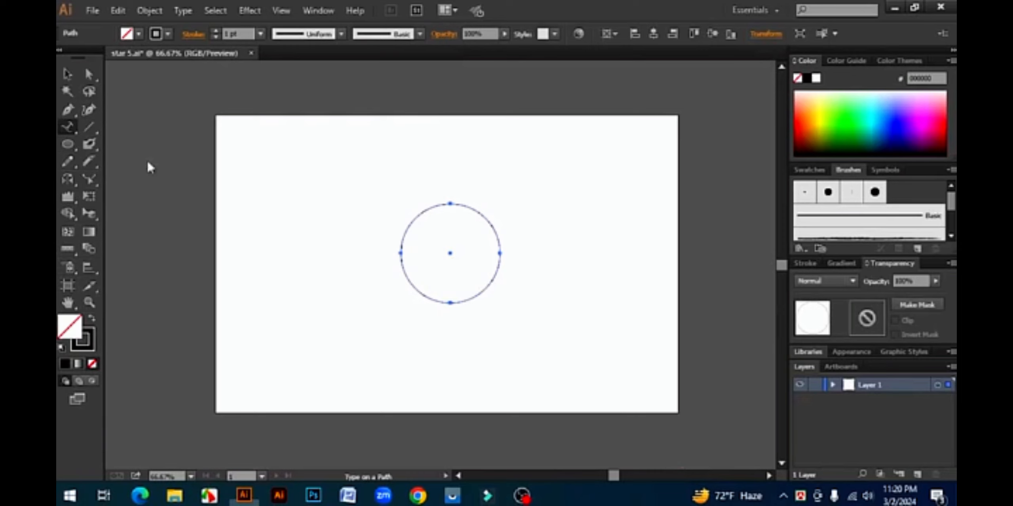
left_click(452, 252)
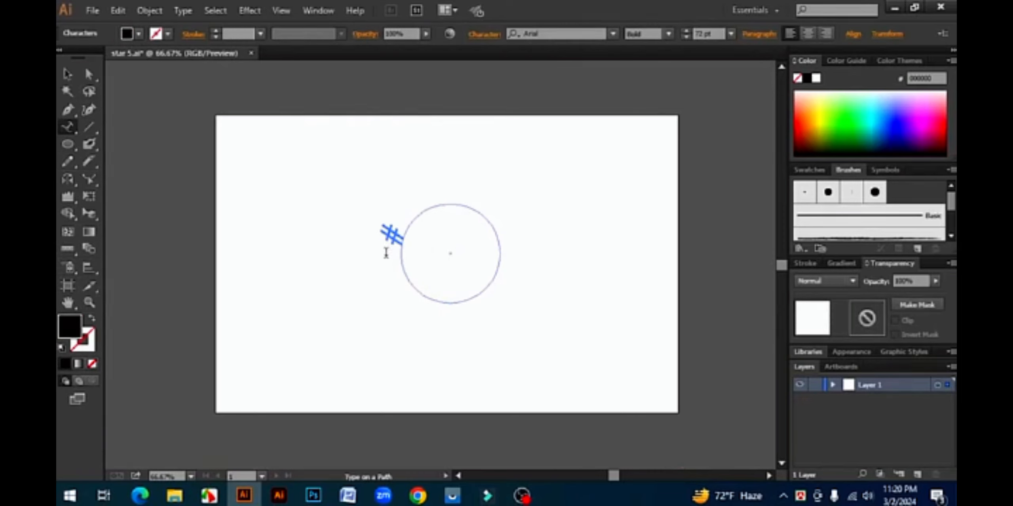
left_click(178, 11)
left_click(187, 296)
type("log")
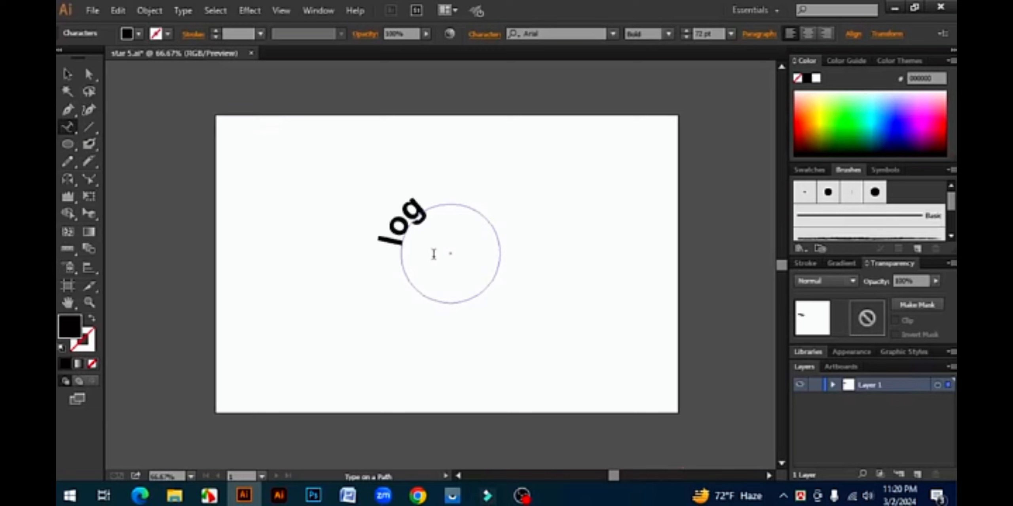
type("o design")
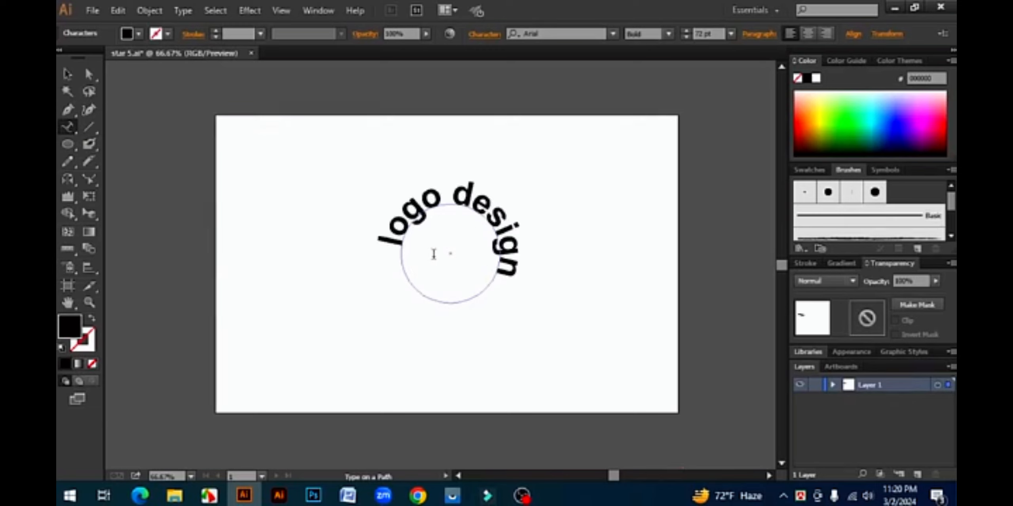
- Reduce the font size of the whole "logo design" path text to 59 pt
left_click_drag(522, 282, 358, 243)
left_click_drag(514, 277, 386, 240)
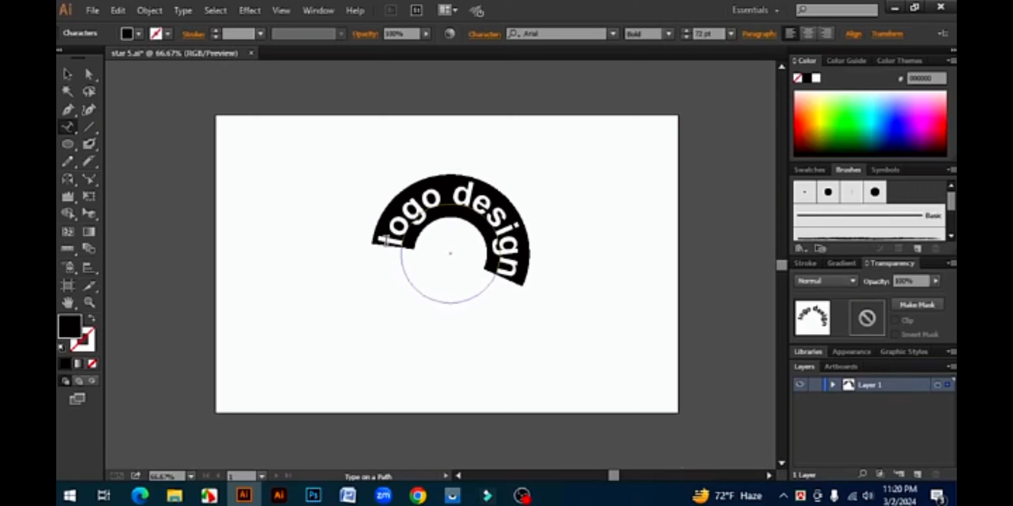
left_click(685, 38)
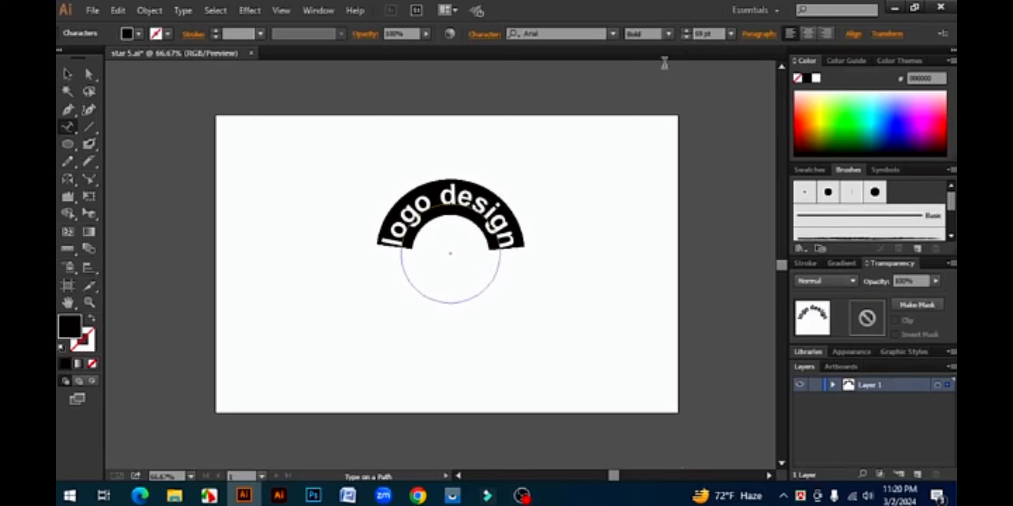
- Move the curved "logo design" text to the artboard's left side and place a copy on the right side
left_click(67, 75)
left_click(555, 280)
left_click_drag(471, 215, 538, 242)
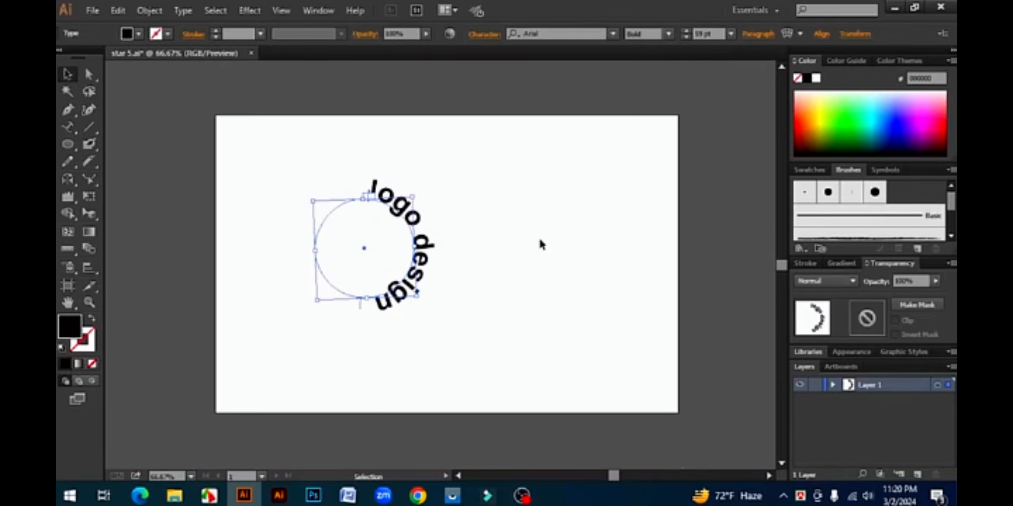
key("ctrl+z")
left_click_drag(405, 220, 602, 239)
- Open Type on a Path Options for the right-hand "logo design" text and enable Flip with Preview on
left_click(183, 11)
mouse_move(275, 148)
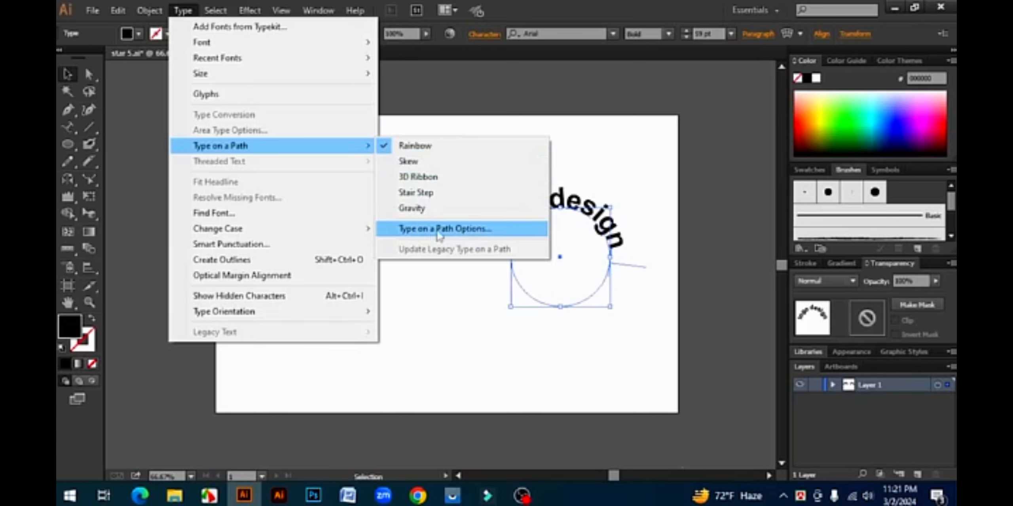
left_click(483, 230)
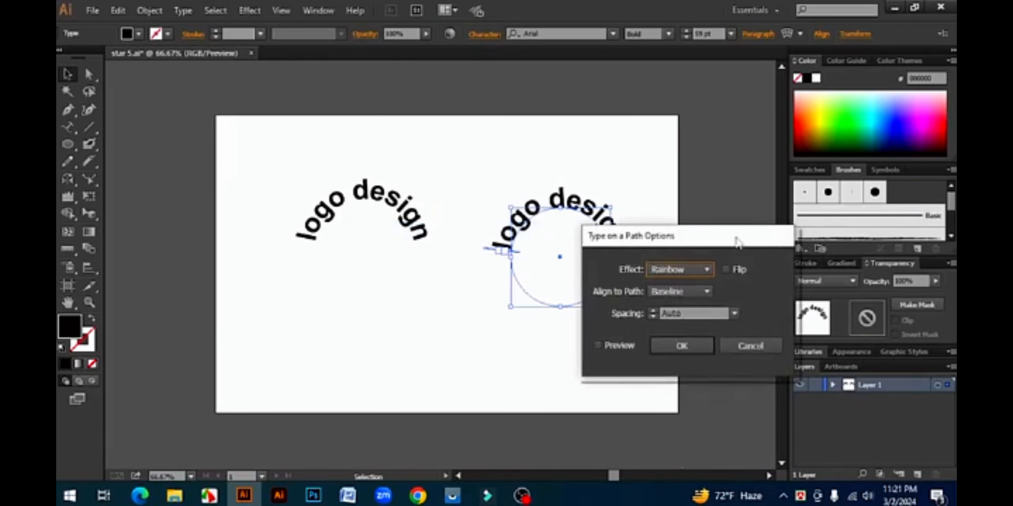
left_click_drag(739, 239, 798, 258)
left_click(787, 282)
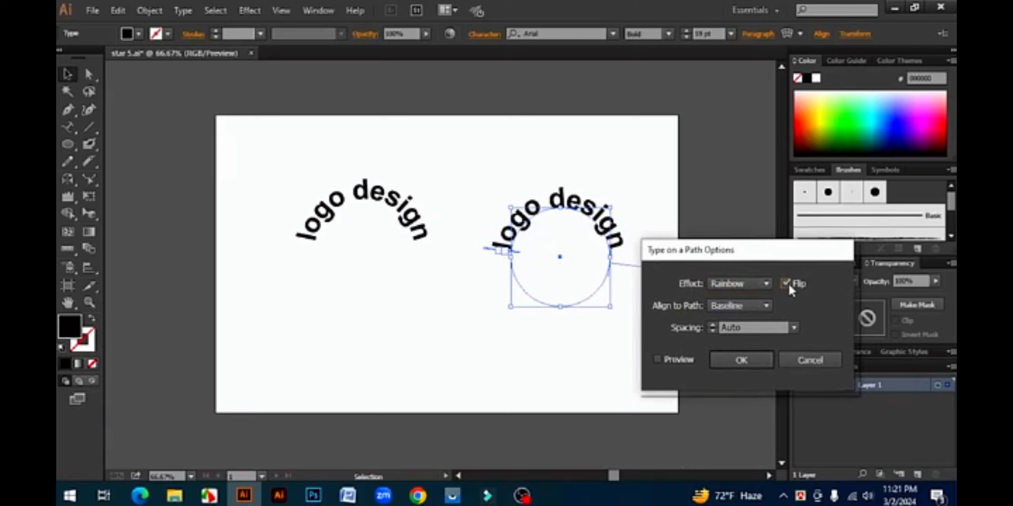
left_click(661, 359)
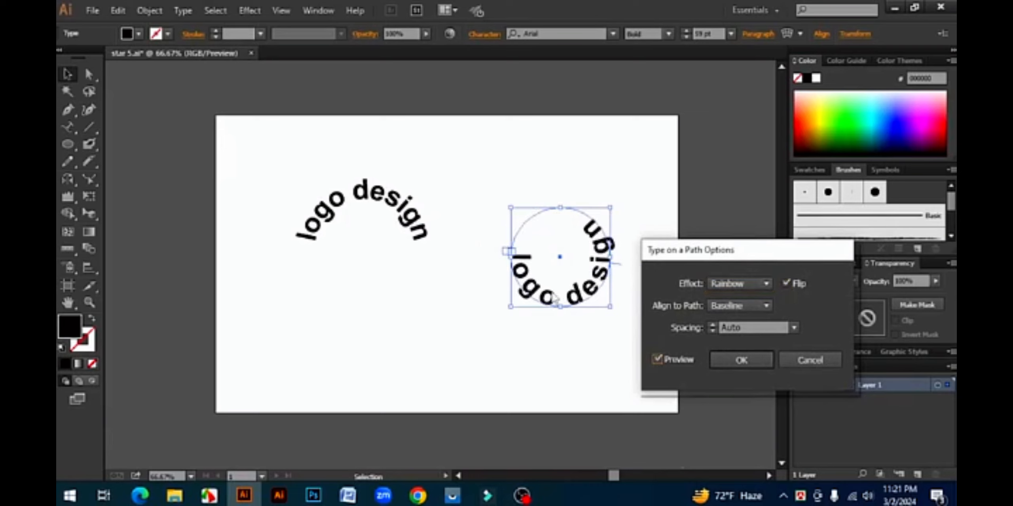
- Try the Skew and 3D Ribbon effects on the flipped path text, then set its effect to Gravity
left_click(764, 283)
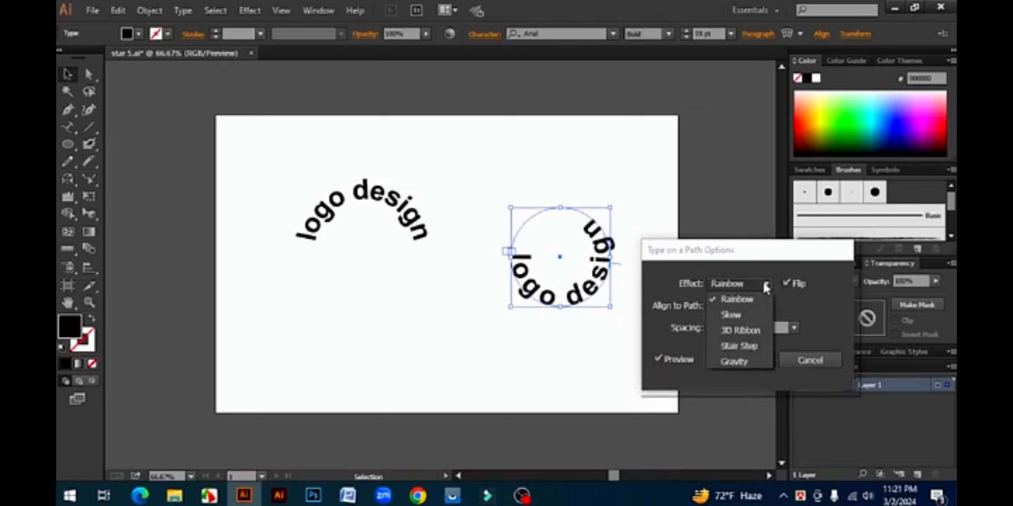
left_click(732, 315)
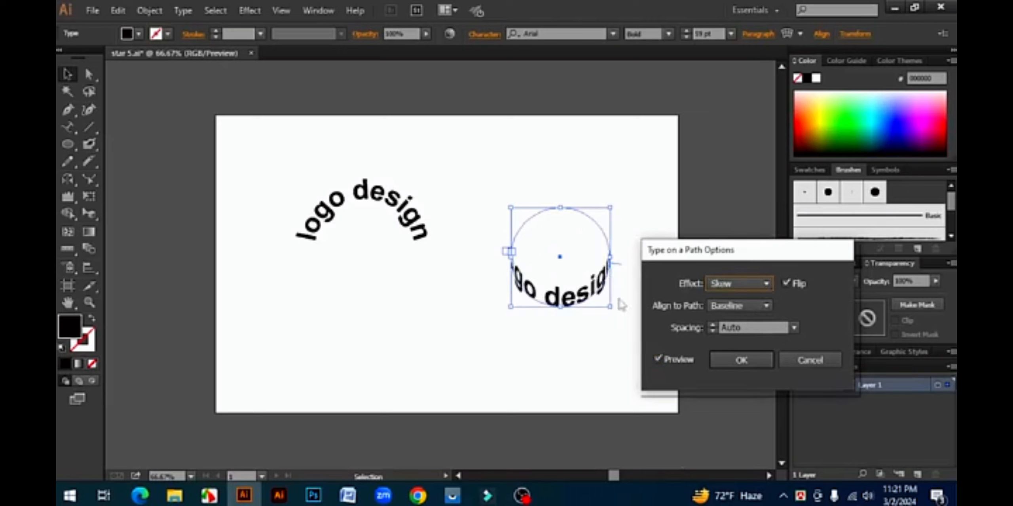
left_click(754, 282)
left_click(749, 331)
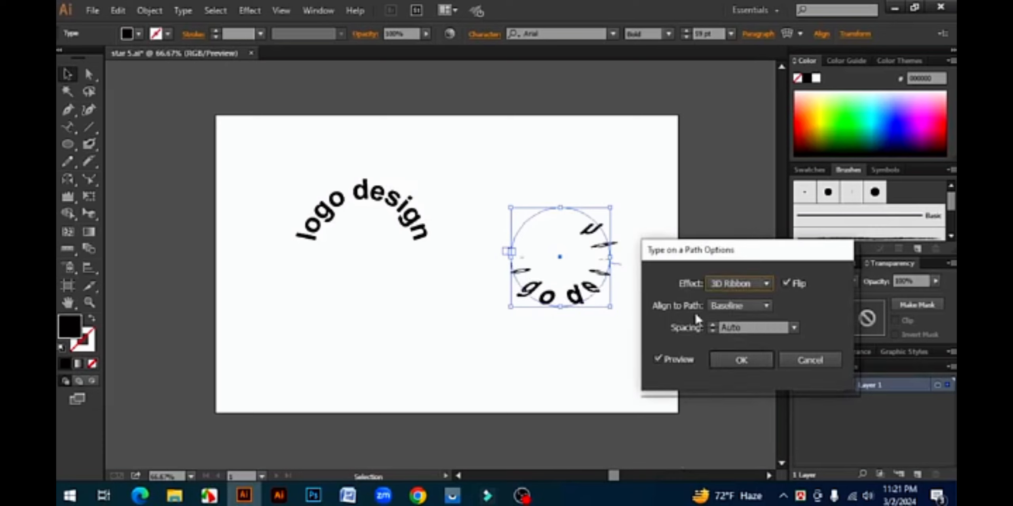
left_click(749, 302)
left_click(754, 284)
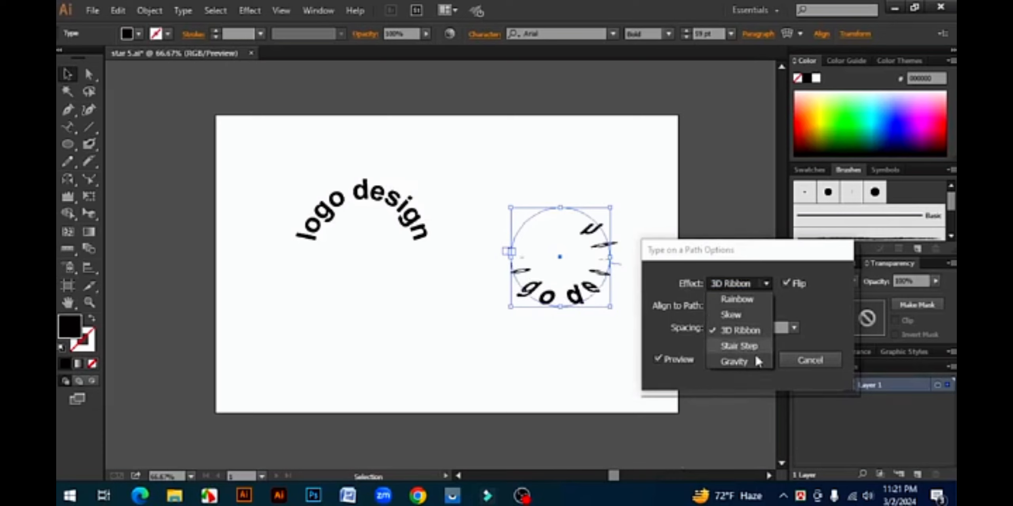
left_click(747, 361)
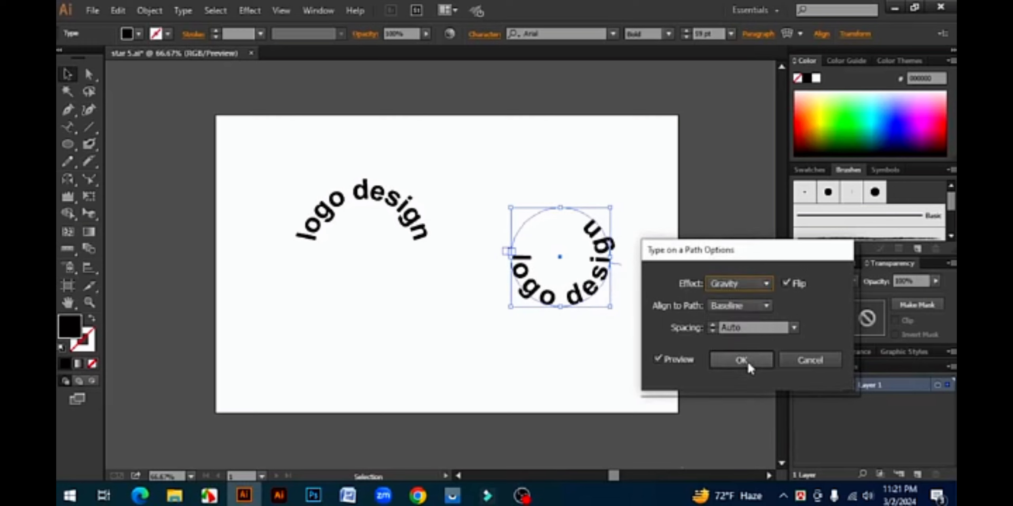
left_click(757, 286)
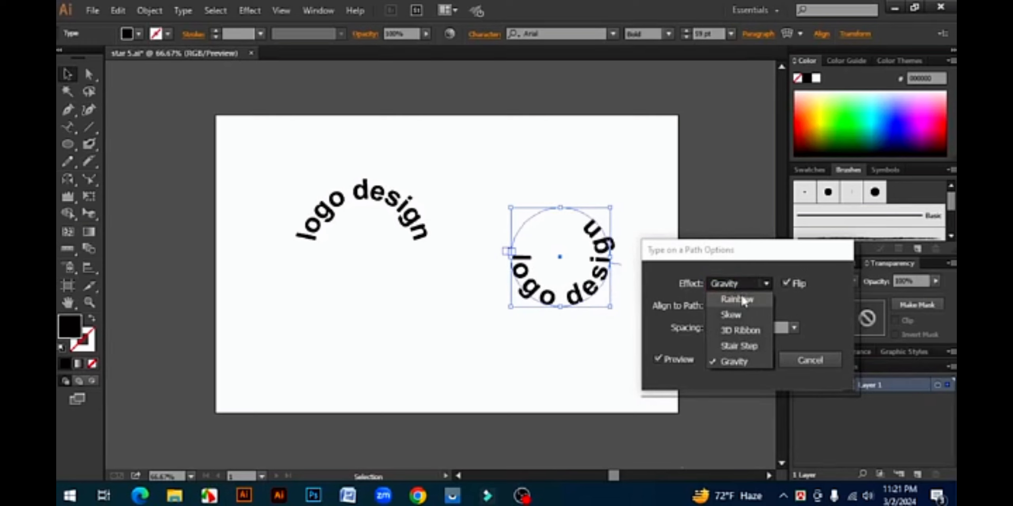
left_click(737, 362)
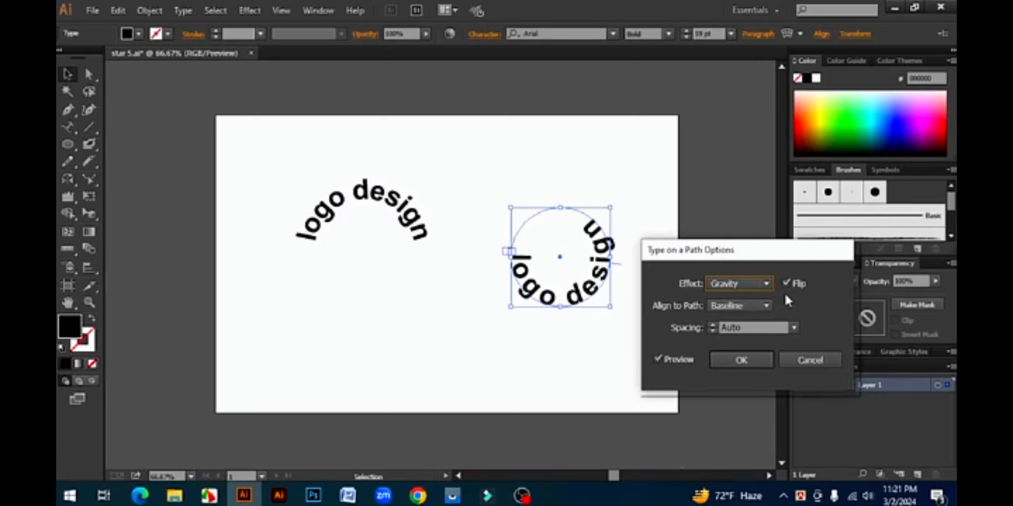
- Set Align to Path to Ascender for the flipped text and apply the path options
left_click(756, 305)
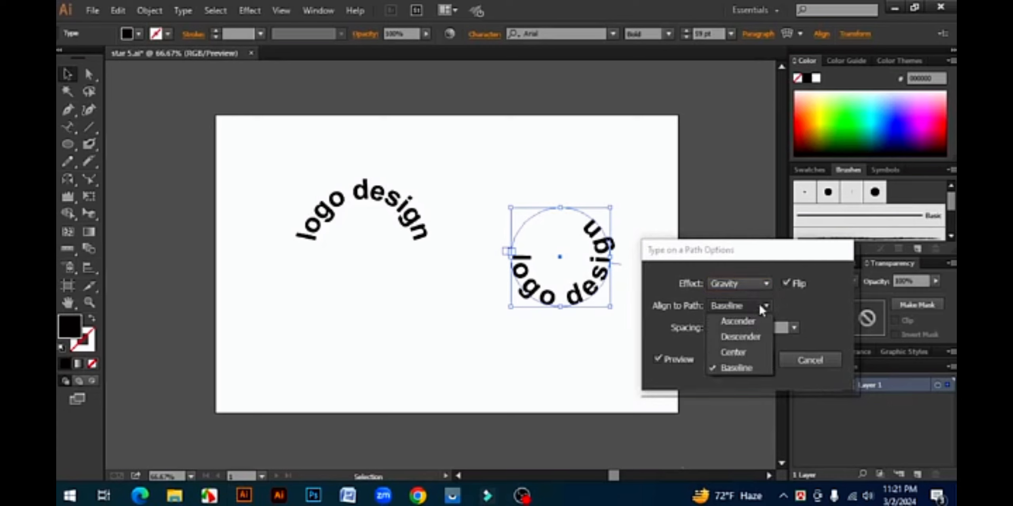
left_click(740, 322)
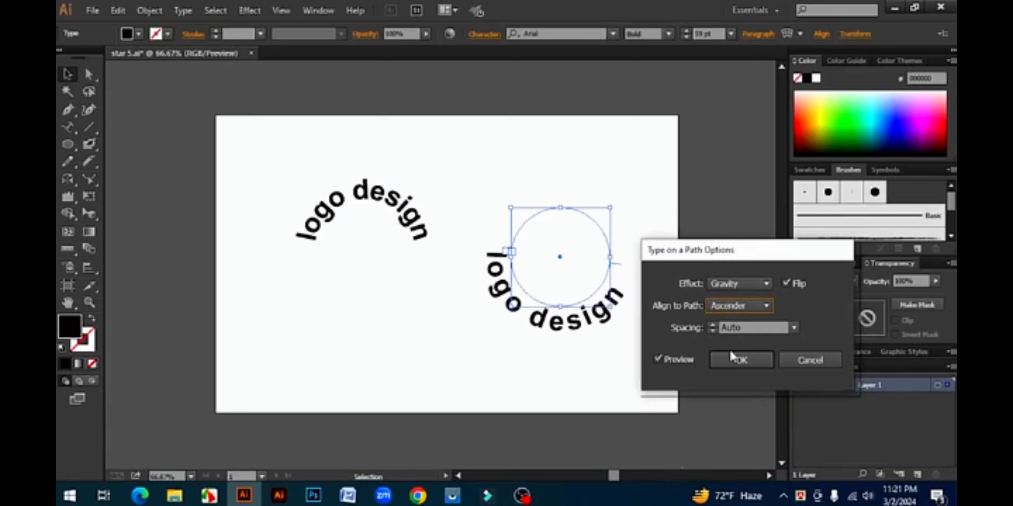
left_click(742, 360)
- Align the two "logo design" path texts to each other by their horizontal and vertical centres
left_click(649, 231)
key("ctrl+a")
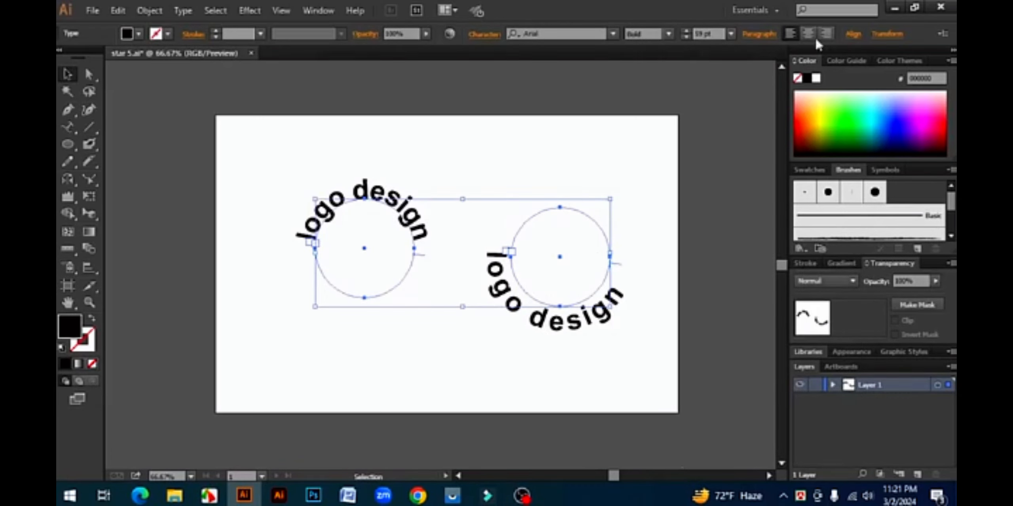
left_click(857, 38)
left_click(736, 70)
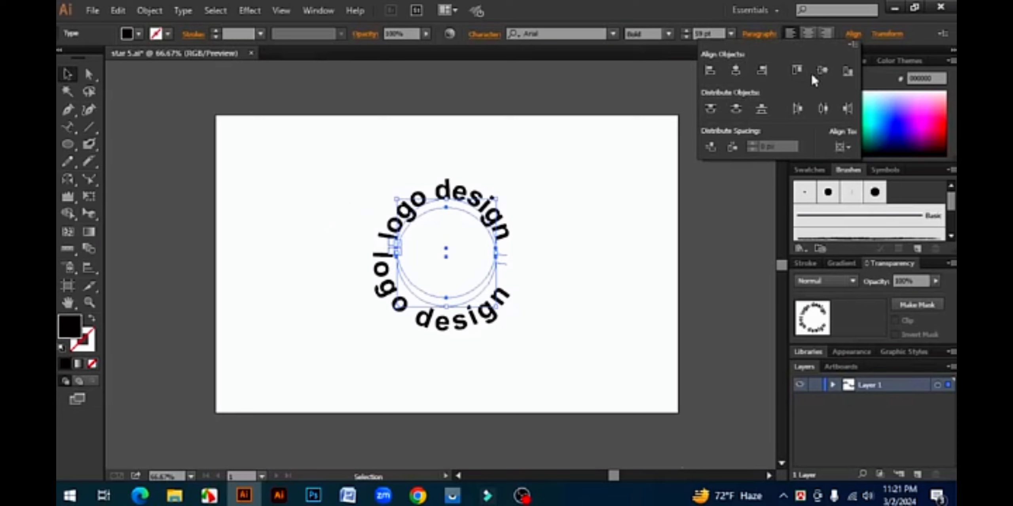
left_click(822, 72)
left_click(603, 264)
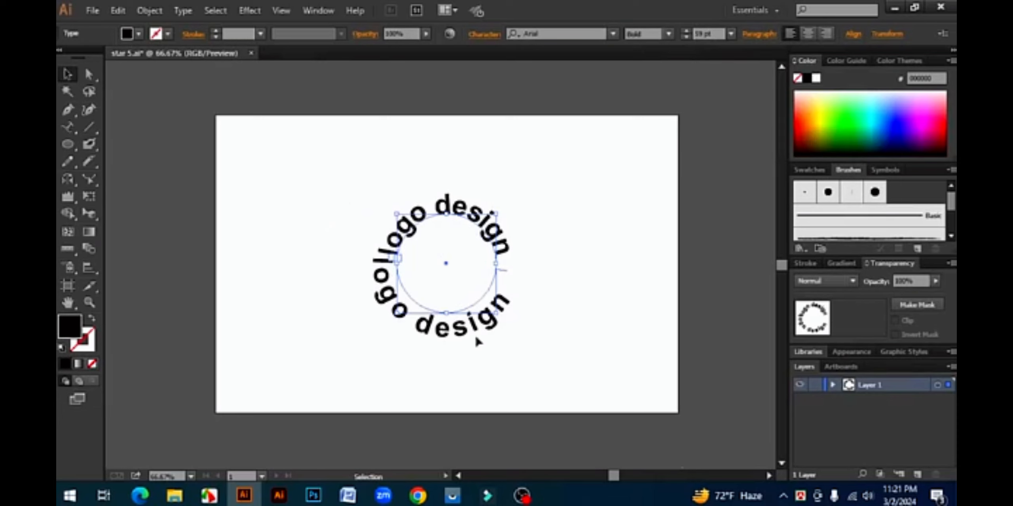
- Rotate the lower "logo design" text slightly counterclockwise around the circle to separate it from the upper text
left_click(549, 331)
left_click(505, 322)
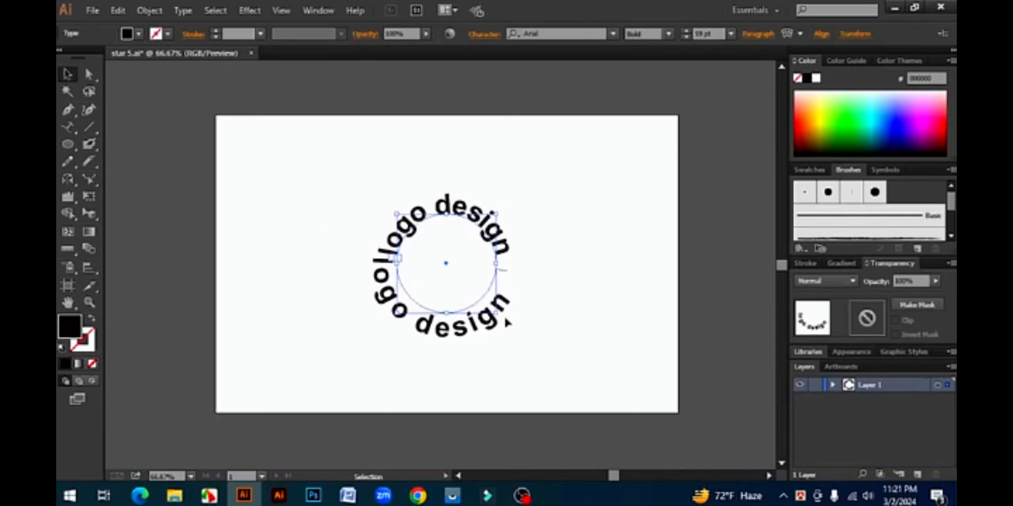
left_click_drag(501, 316, 523, 290)
left_click(578, 323)
- Delete both curved "logo design" texts from the artboard
left_click_drag(578, 324, 294, 167)
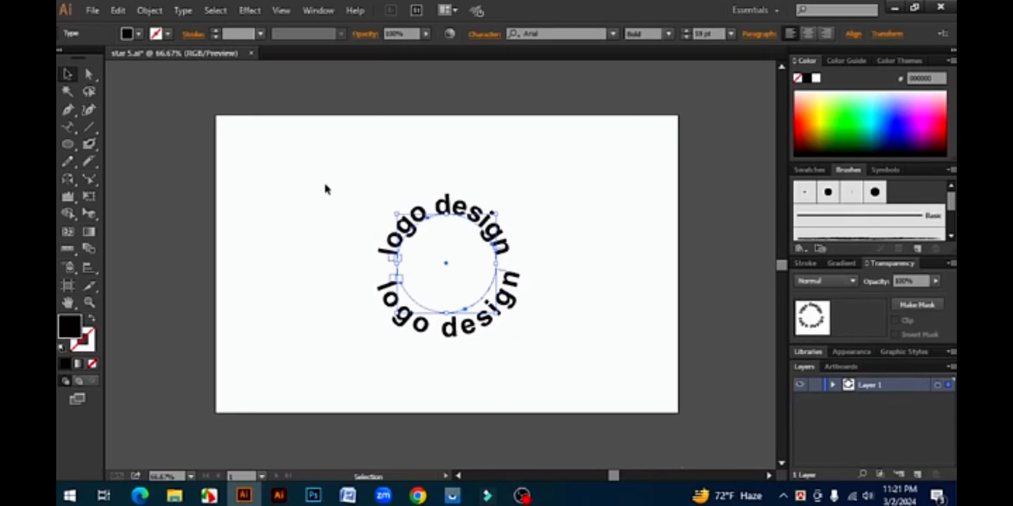
key("Delete")
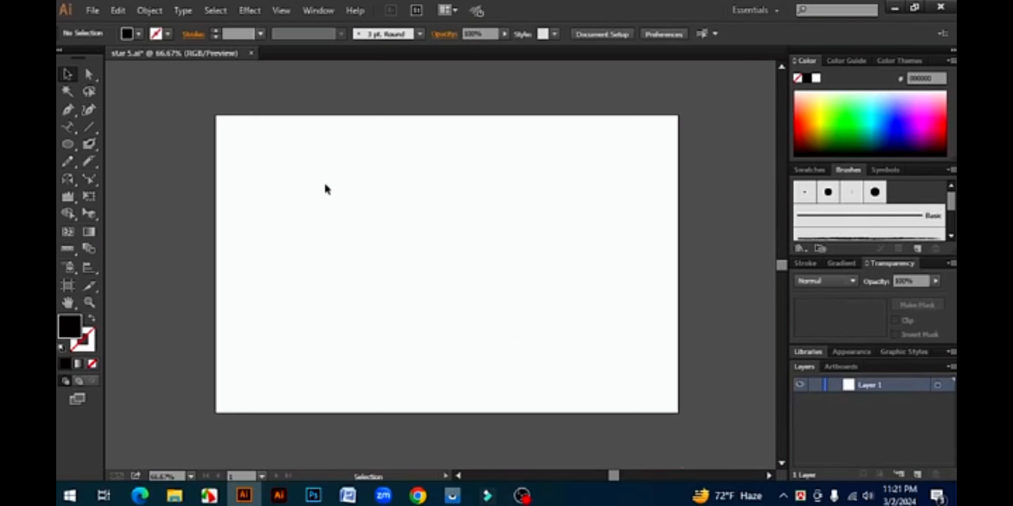
left_click(218, 12)
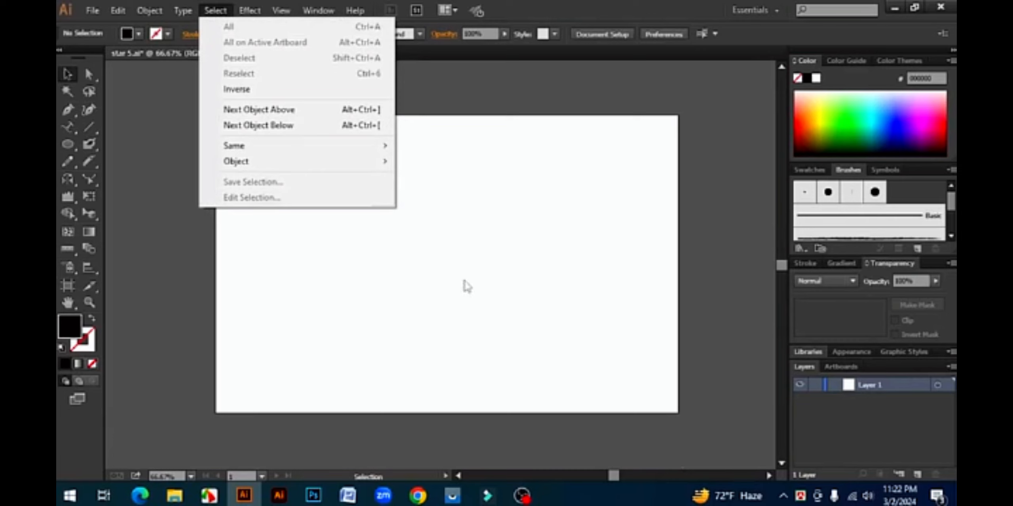
left_click(465, 281)
- Draw a solid black circle near the artboard's centre and demonstrate selecting all artwork with Select All
left_click_drag(68, 145, 128, 180)
left_click_drag(440, 269, 487, 317)
left_click(67, 74)
left_click(217, 12)
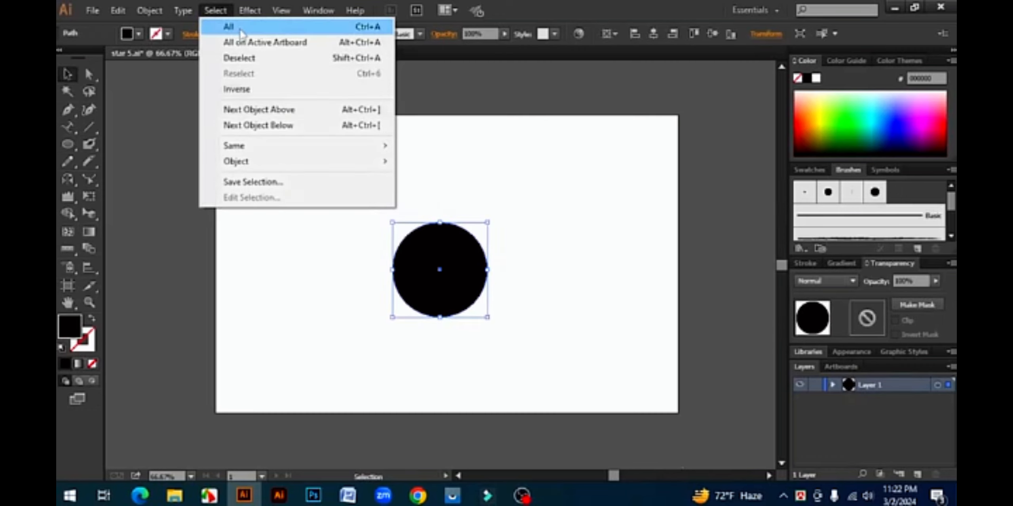
left_click(240, 30)
left_click(531, 302)
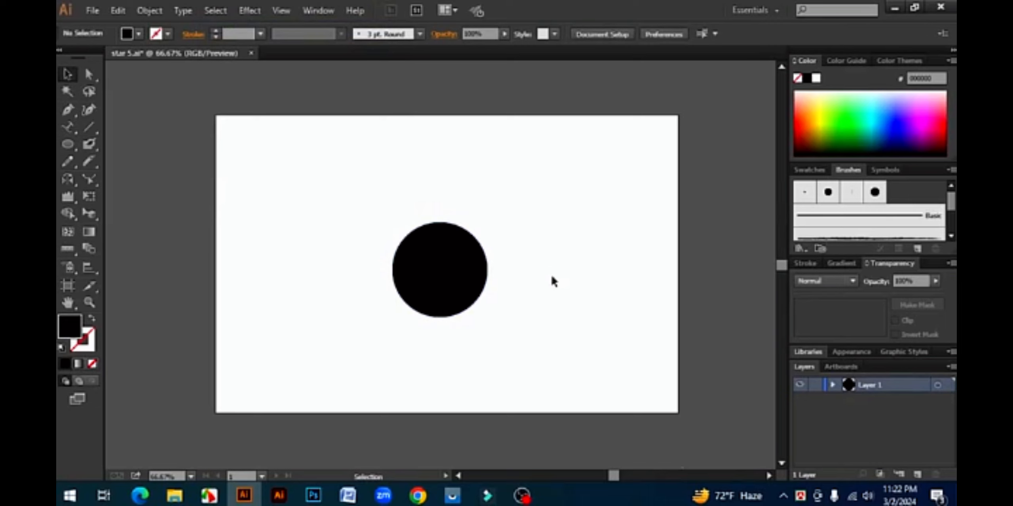
- Draw a black five-pointed star left of the circle and a black hexagon just above the circle
left_click_drag(68, 144, 101, 213)
left_click_drag(276, 210, 298, 238)
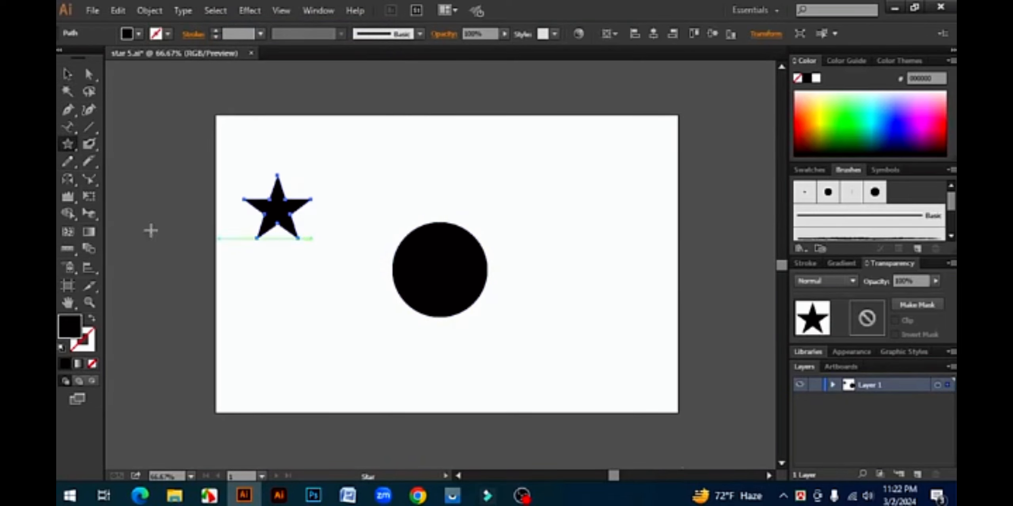
left_click_drag(69, 139, 121, 194)
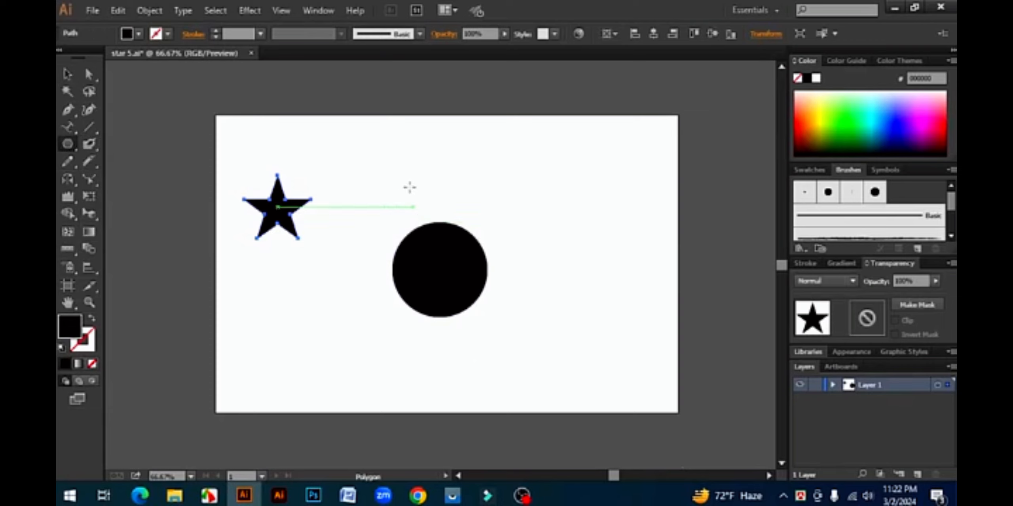
left_click_drag(410, 187, 432, 204)
key("v")
left_click(245, 154)
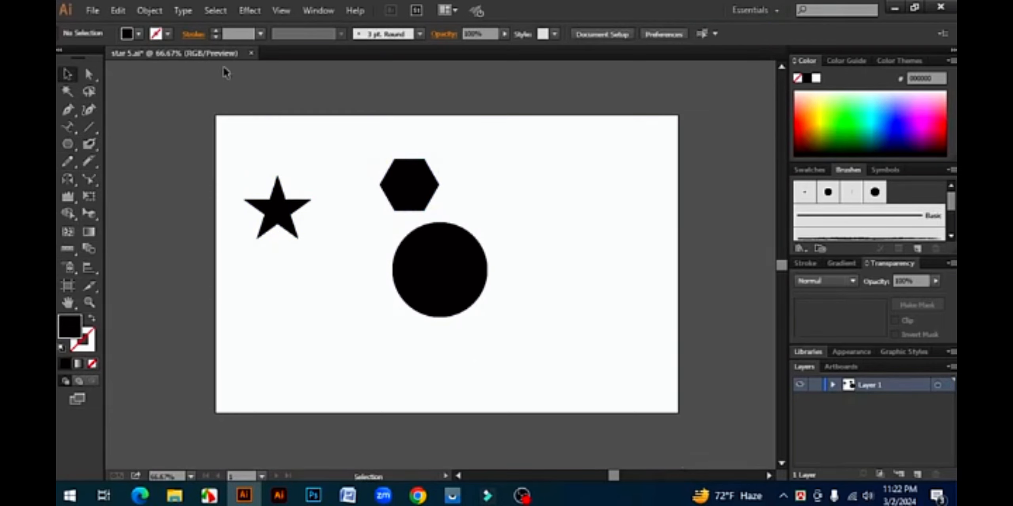
- Select the star, hexagon and circle with Select All and move them together slightly right and down
left_click(458, 276)
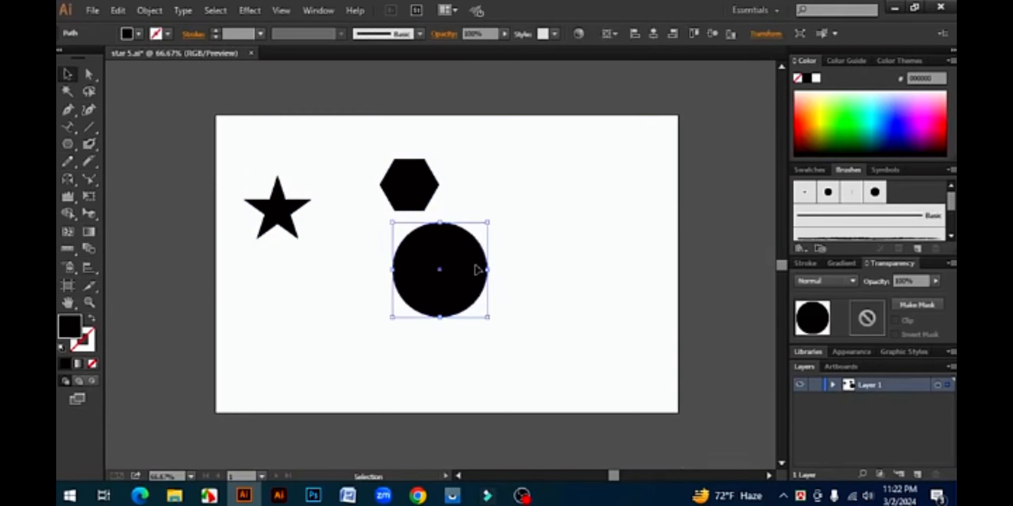
left_click(533, 245)
left_click(213, 11)
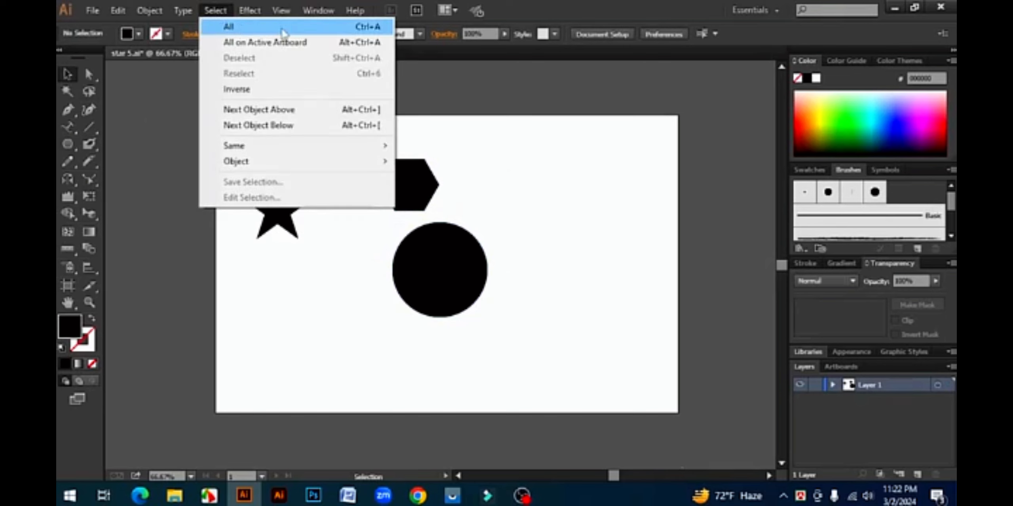
left_click(245, 31)
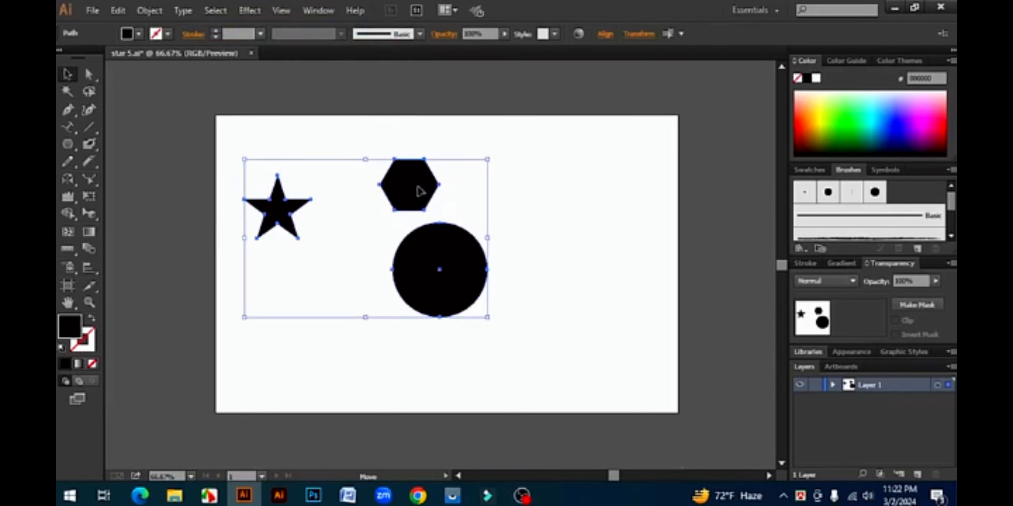
left_click_drag(418, 190, 483, 206)
left_click(386, 131)
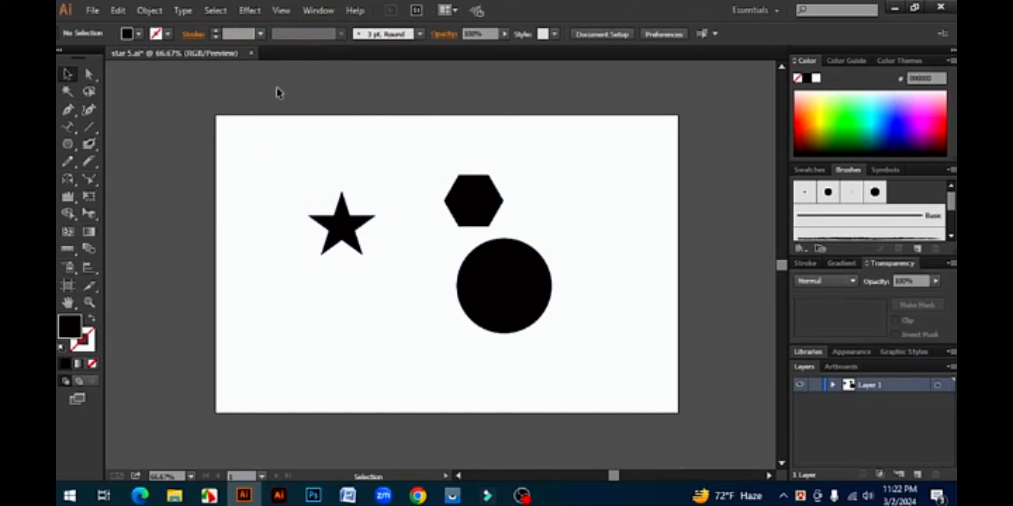
- Select all three shapes with the All on Active Artboard command
left_click(217, 13)
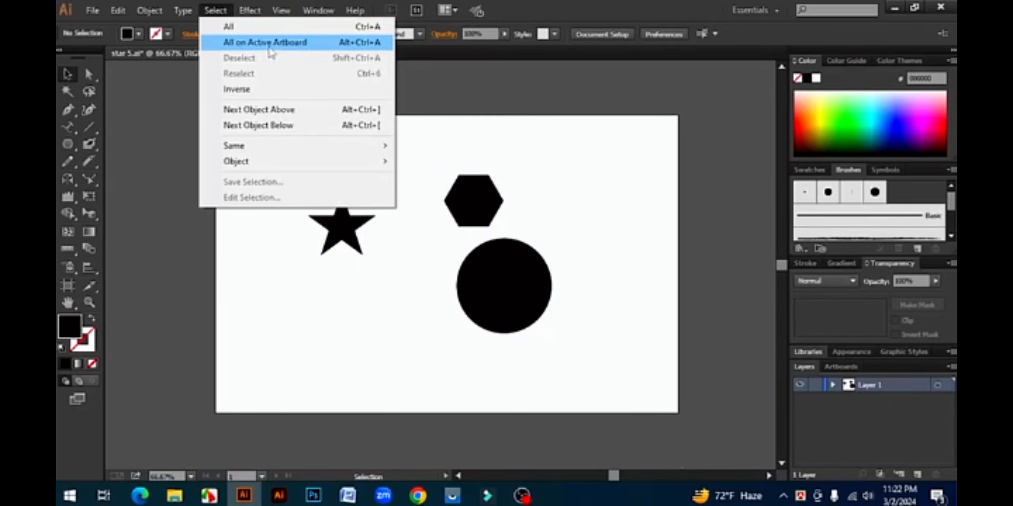
left_click(596, 230)
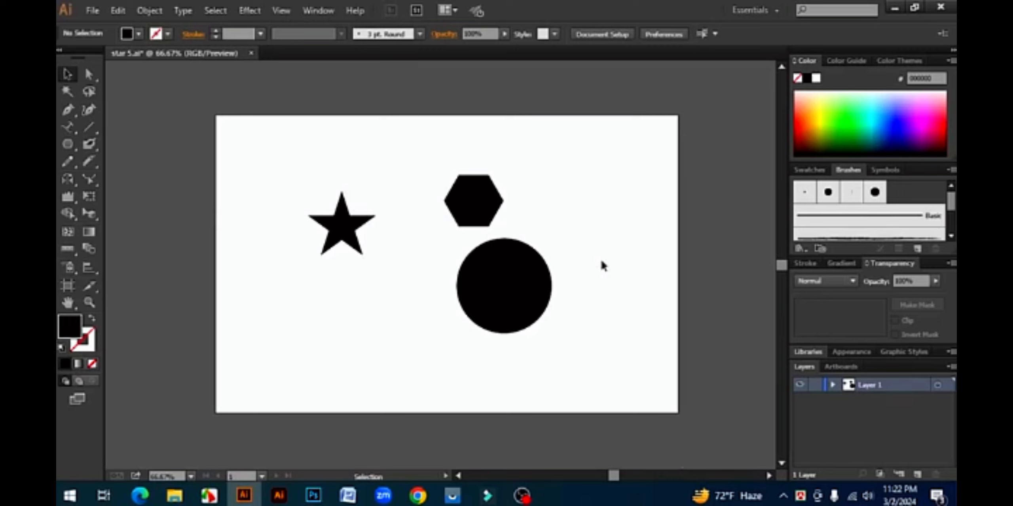
left_click(212, 12)
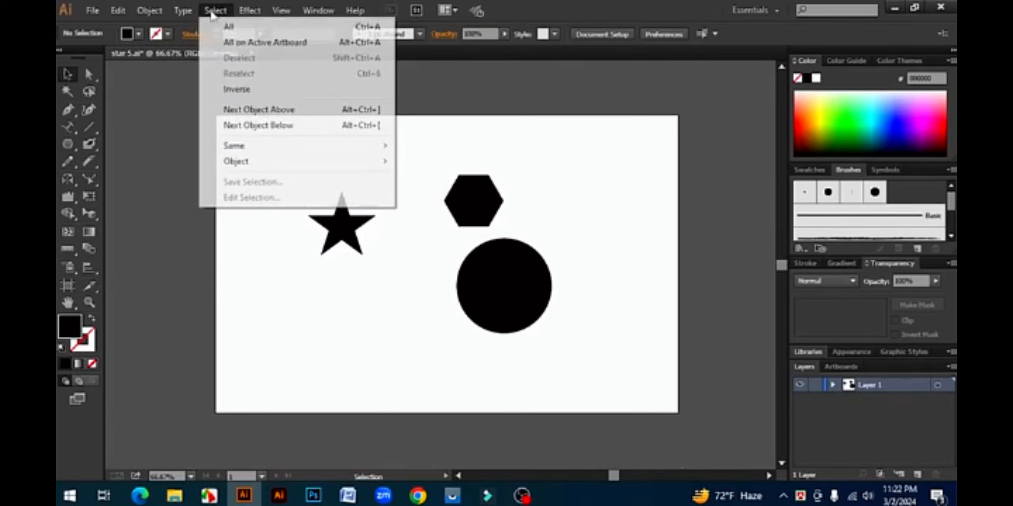
left_click(270, 43)
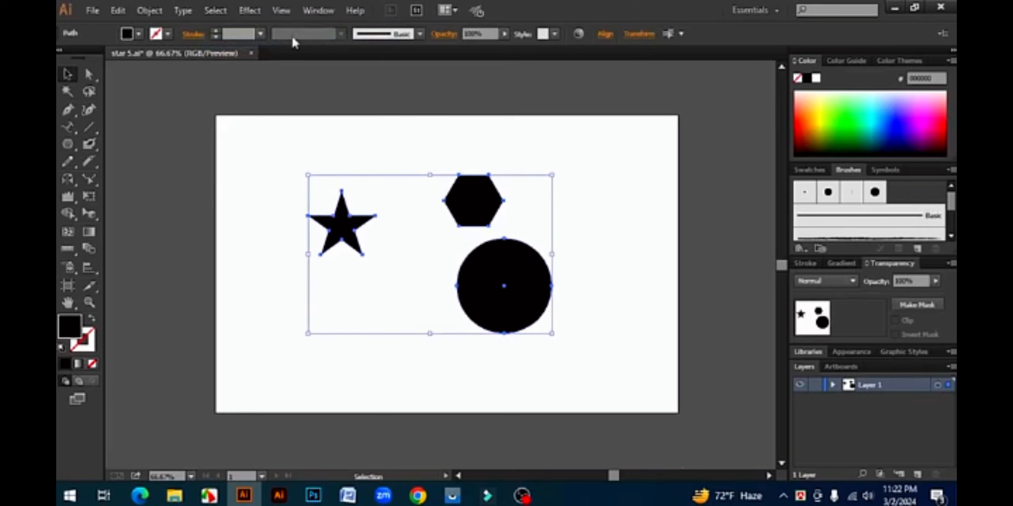
- Select only the star and clear the selection with the Deselect command
left_click(214, 11)
left_click(600, 136)
left_click(602, 136)
left_click(347, 231)
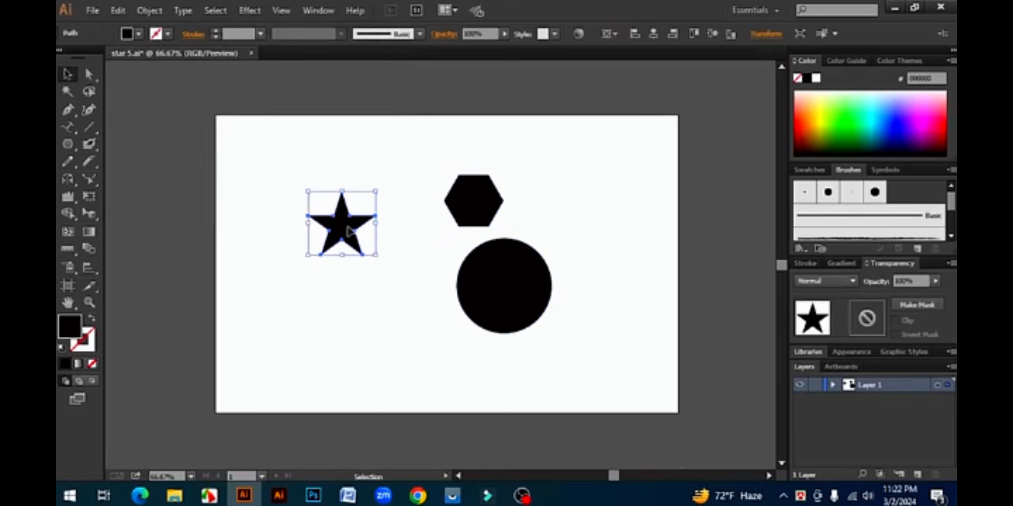
left_click(221, 11)
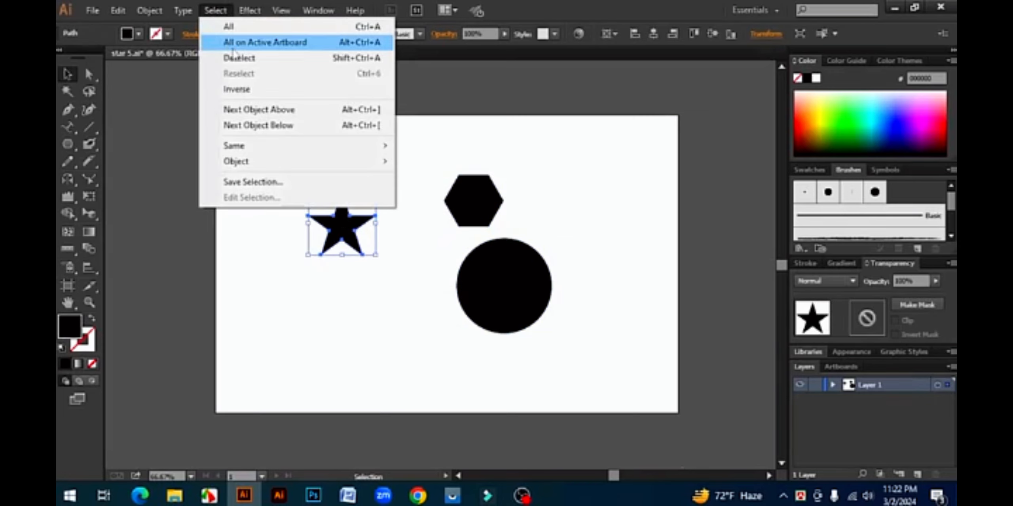
left_click(280, 58)
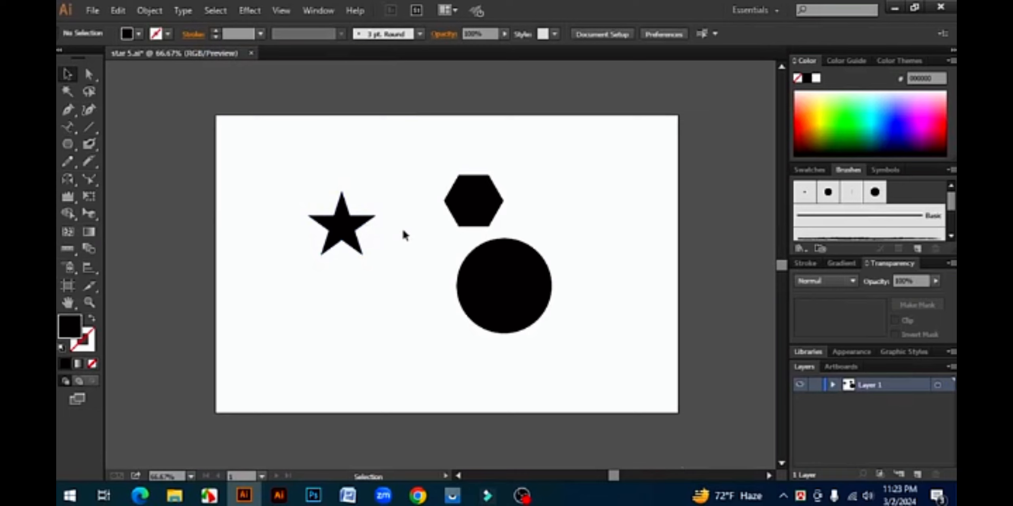
- Select the circle and clear its selection with the Deselect command
left_click(516, 289)
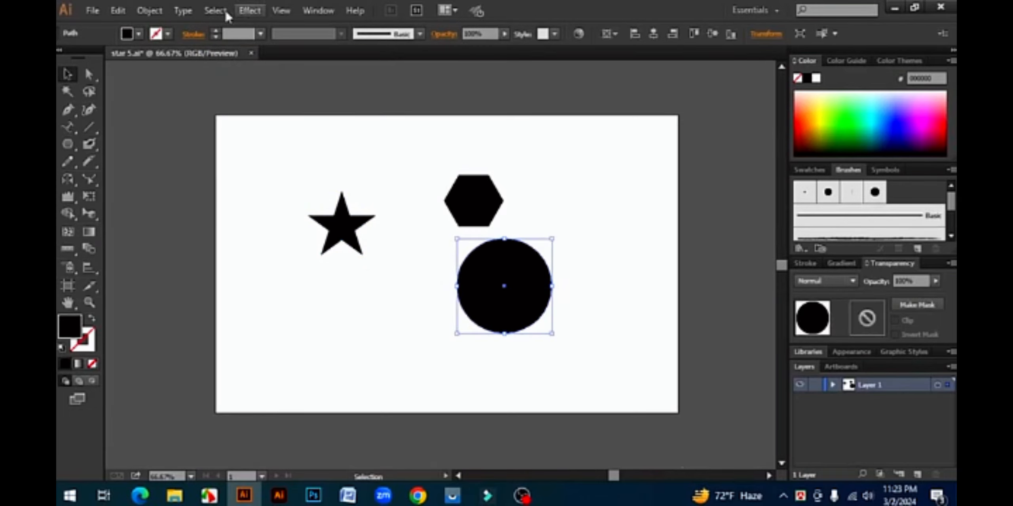
left_click(217, 10)
left_click(248, 58)
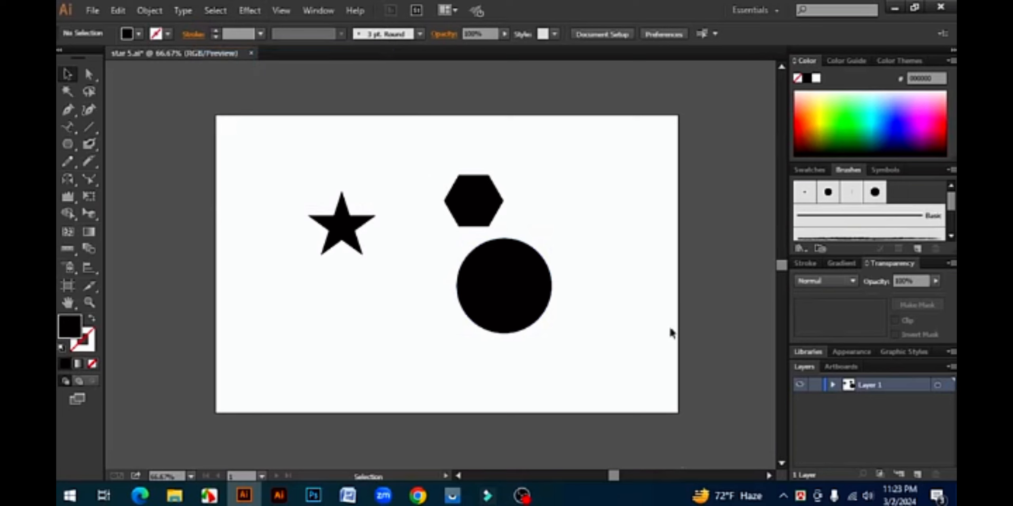
- Apply Inverse with nothing selected to select all three shapes, clear the selection, and apply Inverse again
left_click(207, 16)
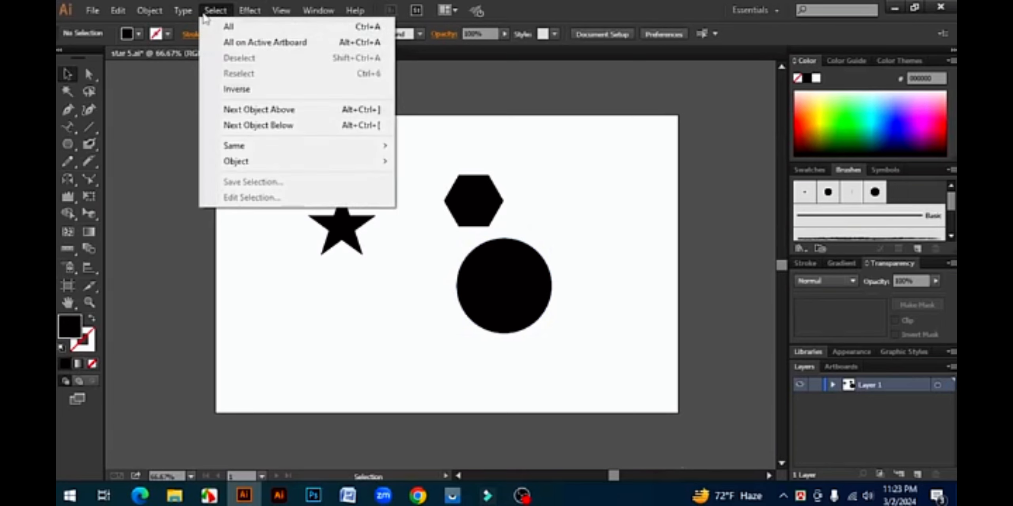
left_click(247, 95)
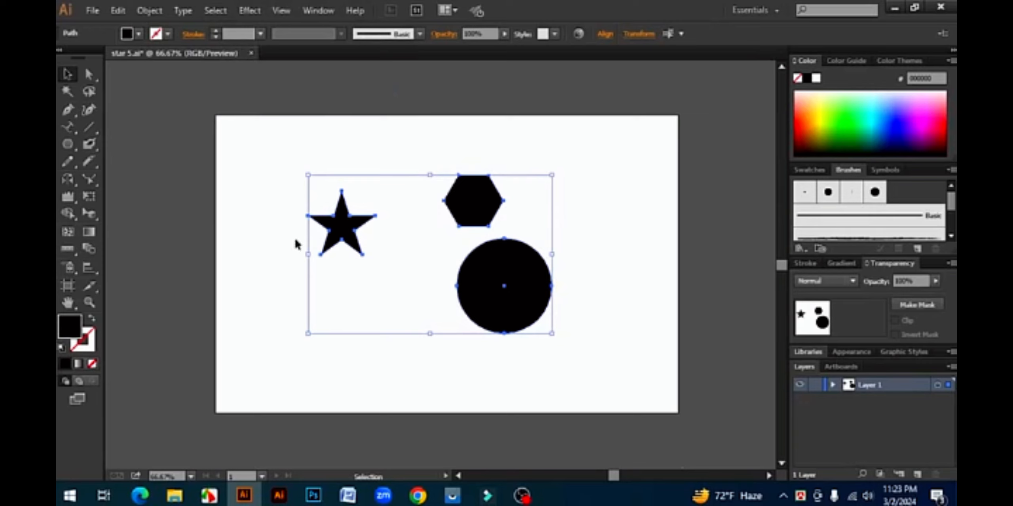
left_click(619, 211)
left_click_drag(287, 156, 398, 218)
left_click(418, 152)
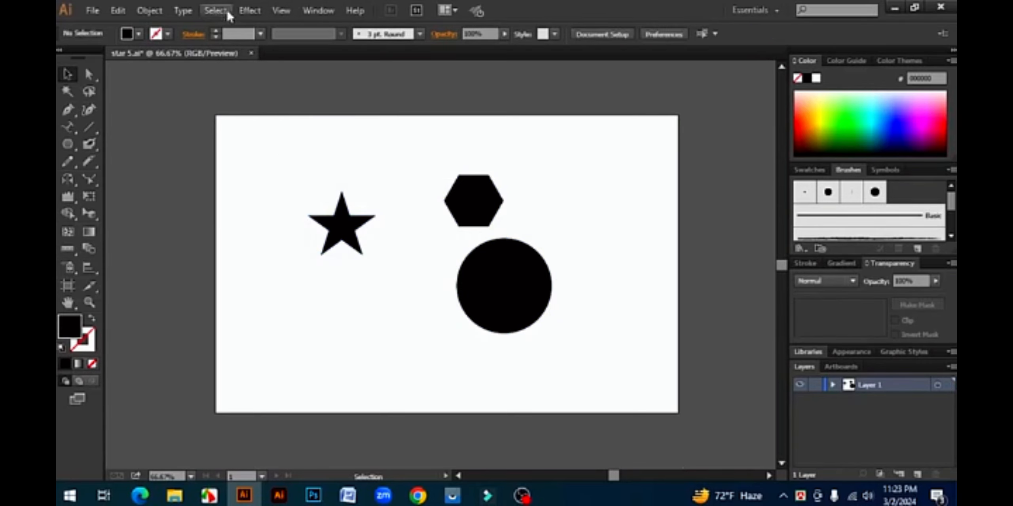
left_click(216, 10)
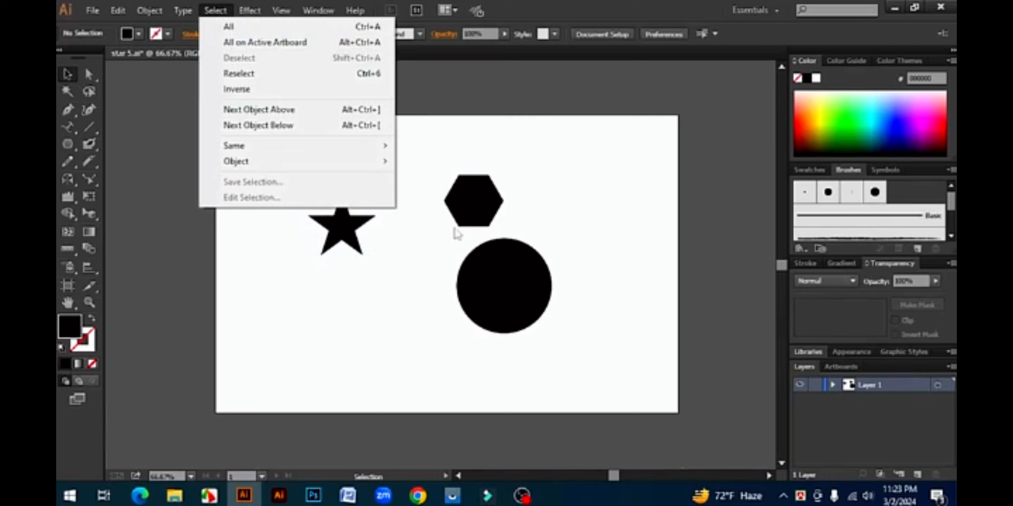
left_click(277, 89)
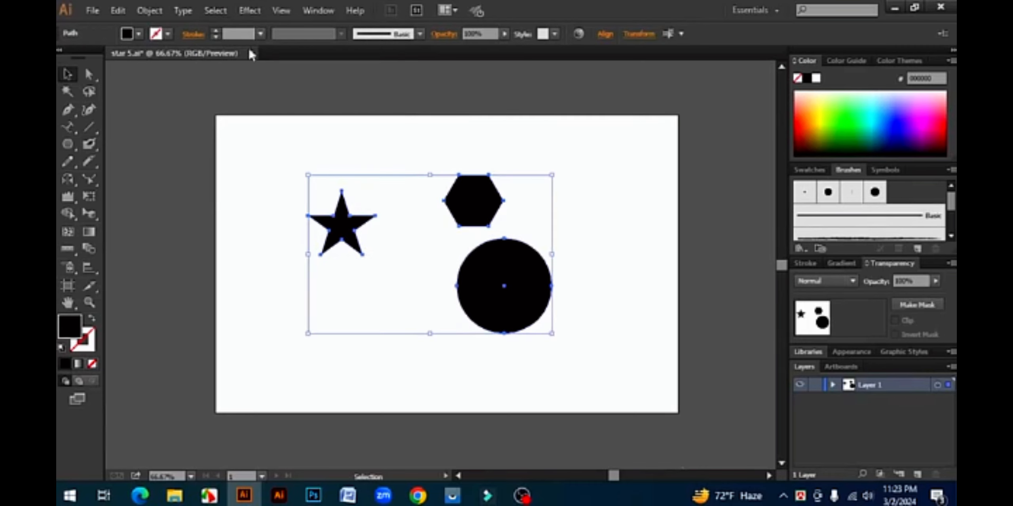
- Select only the star and move the selection up the stacking order with Next Object Above, applying the command twice
left_click(216, 11)
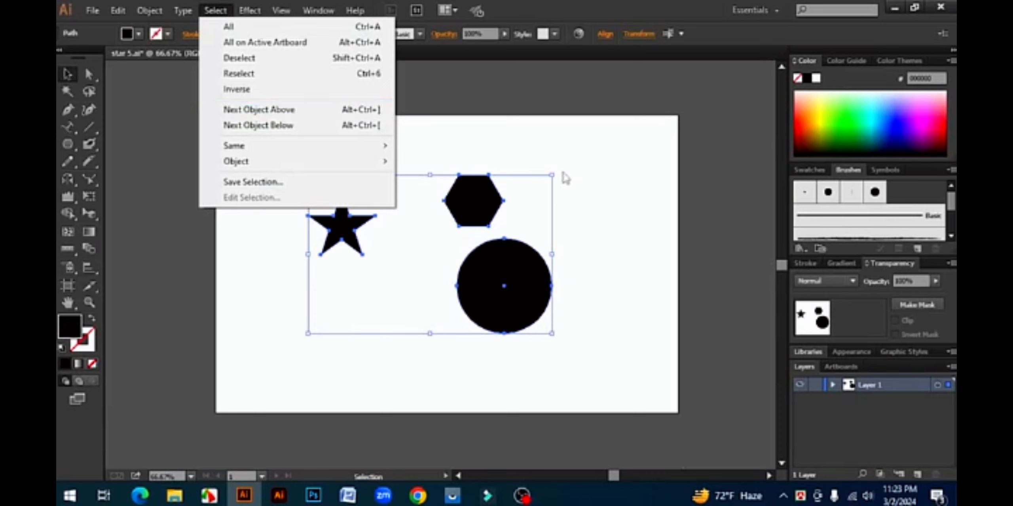
left_click(579, 138)
left_click(339, 235)
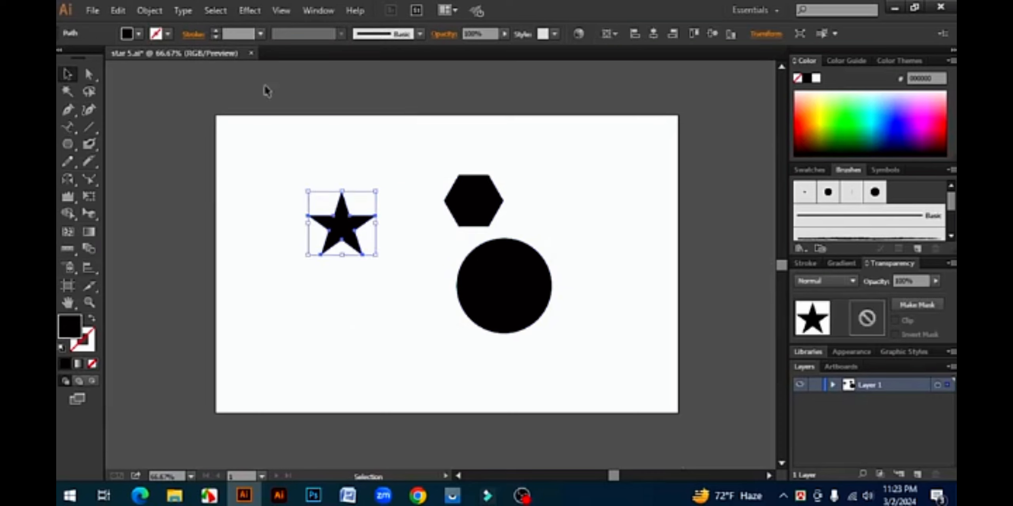
left_click(215, 10)
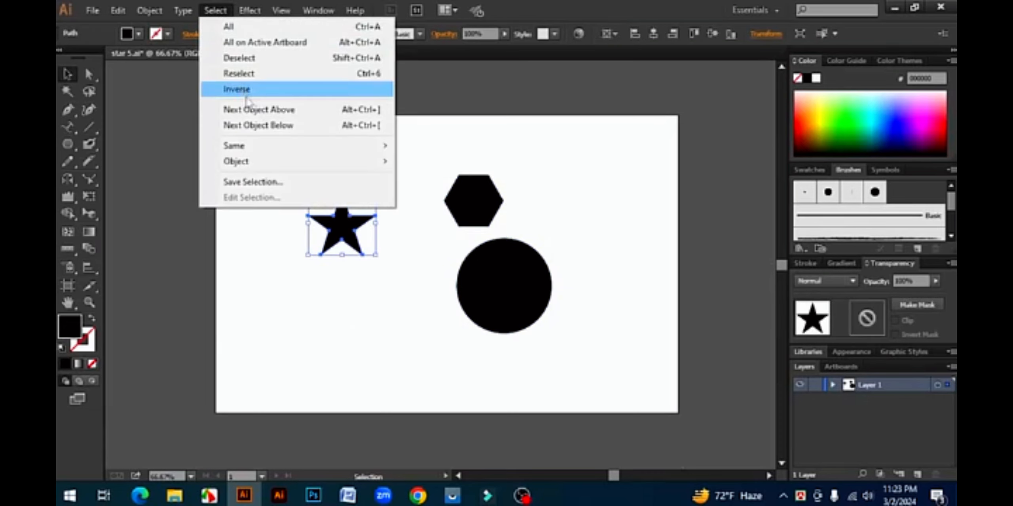
left_click(304, 110)
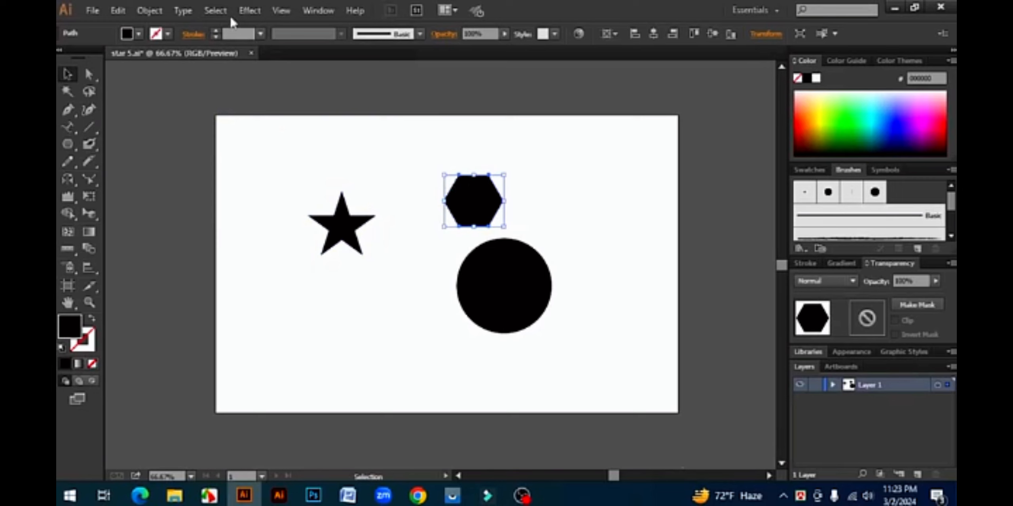
left_click(216, 11)
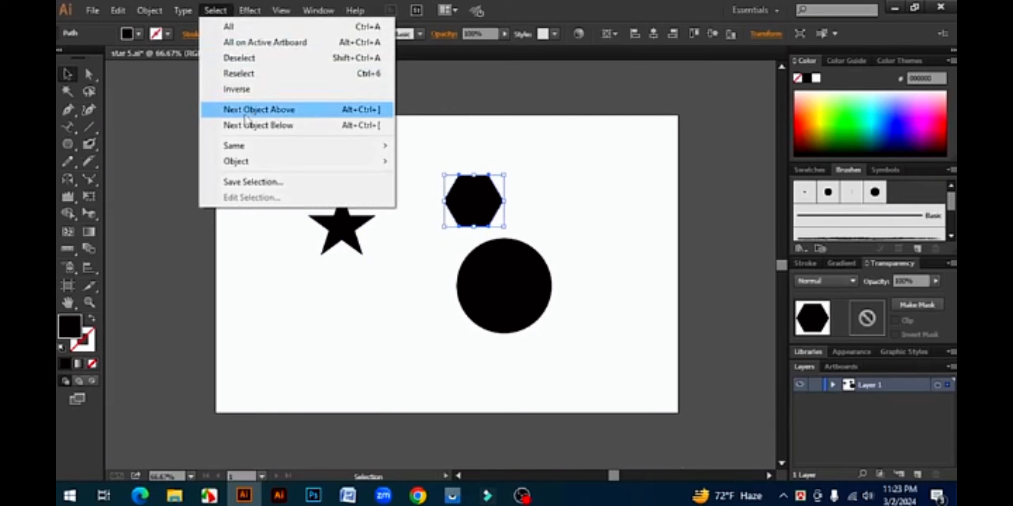
left_click(284, 111)
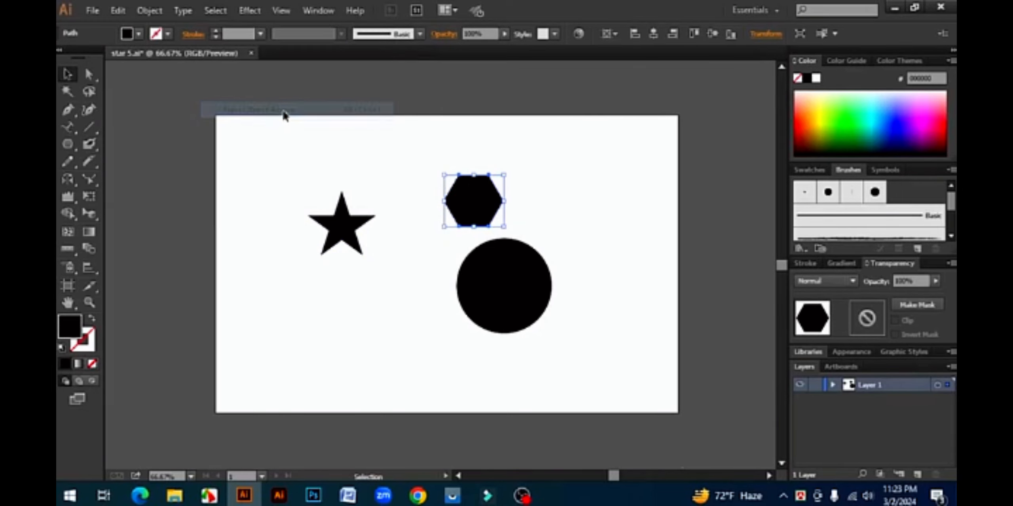
- Reselect only the hexagon and shift the selection to the star with Next Object Below
left_click(568, 234)
left_click(490, 201)
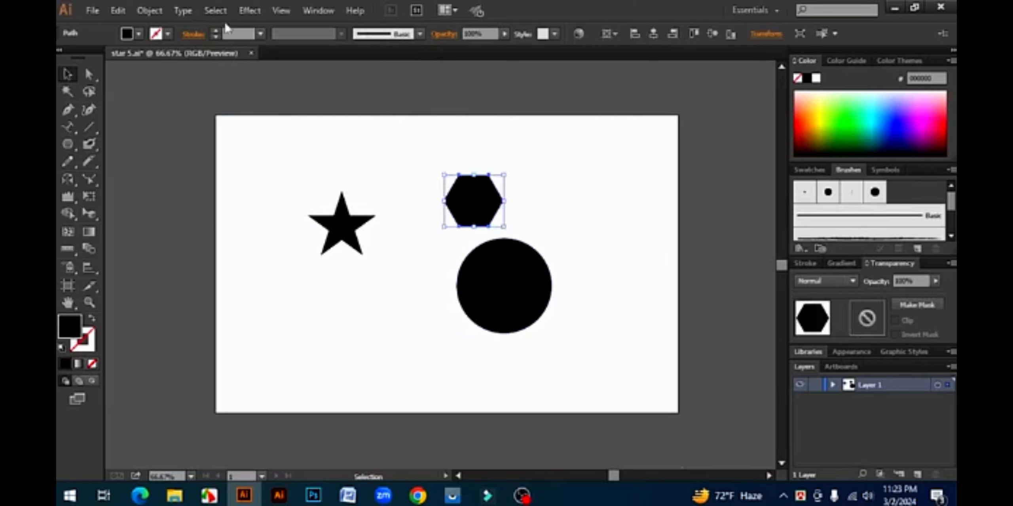
left_click(216, 11)
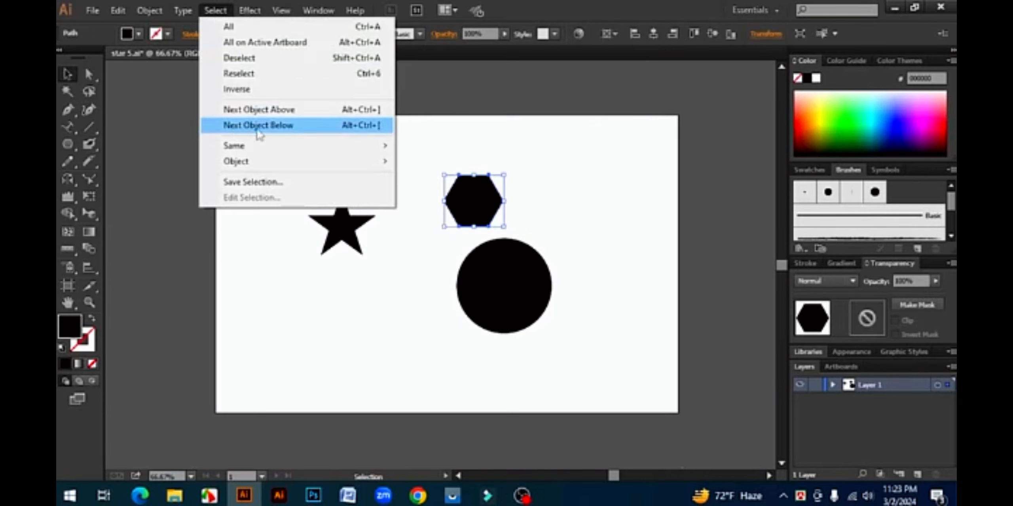
left_click(279, 130)
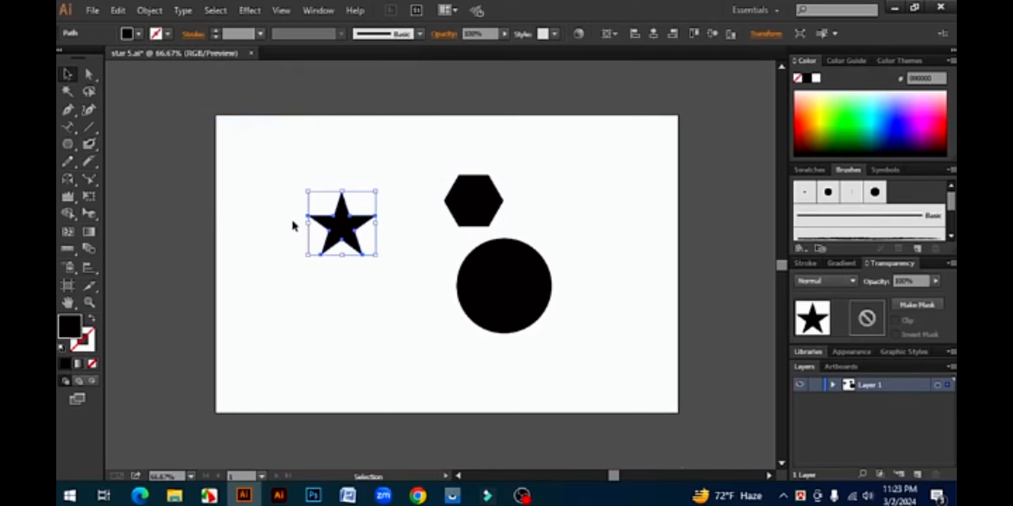
- Select every shape sharing the star's fill with the Same Fill Color command
left_click(215, 11)
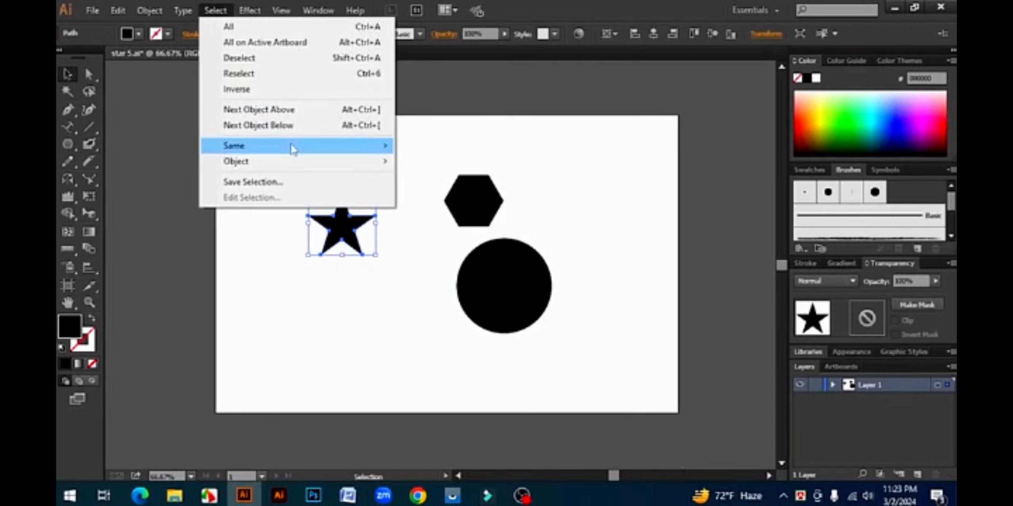
mouse_move(288, 150)
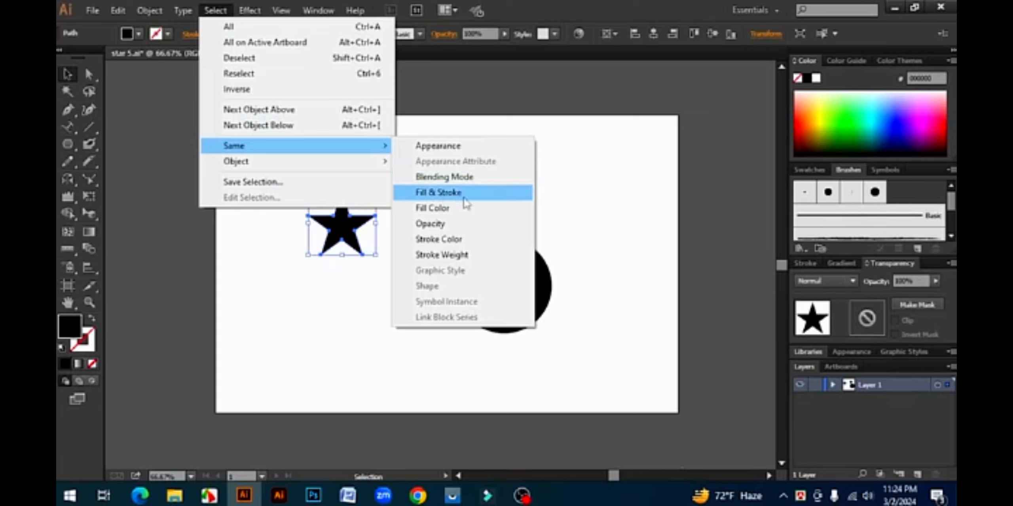
left_click(455, 215)
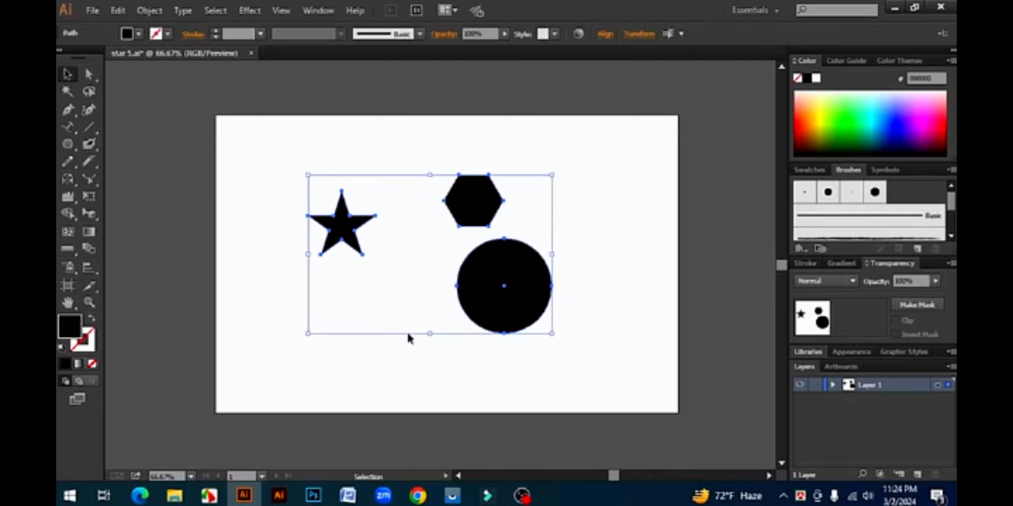
- Select the star, hexagon and circle with the All on Same Layers object selection command
left_click(219, 12)
mouse_move(261, 161)
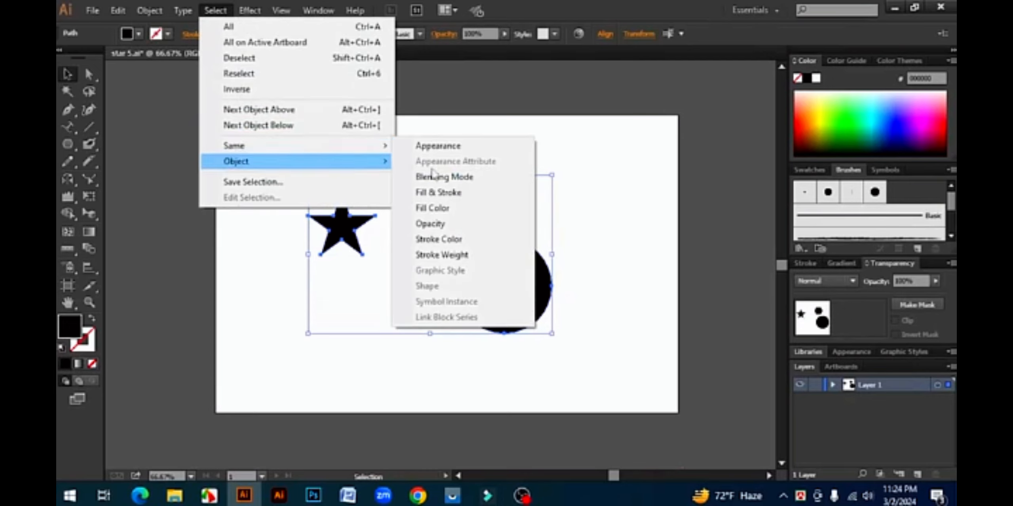
left_click(480, 178)
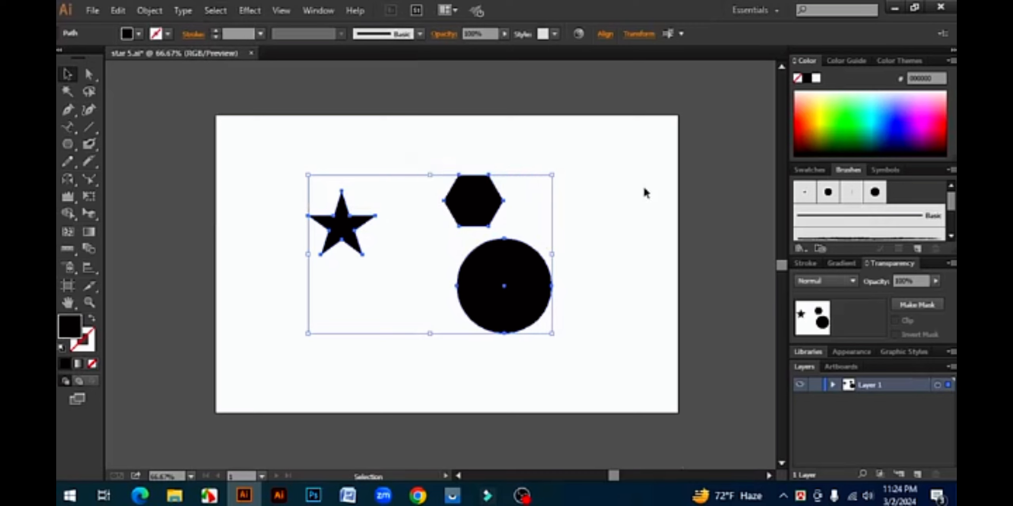
left_click_drag(317, 162, 598, 363)
left_click(215, 12)
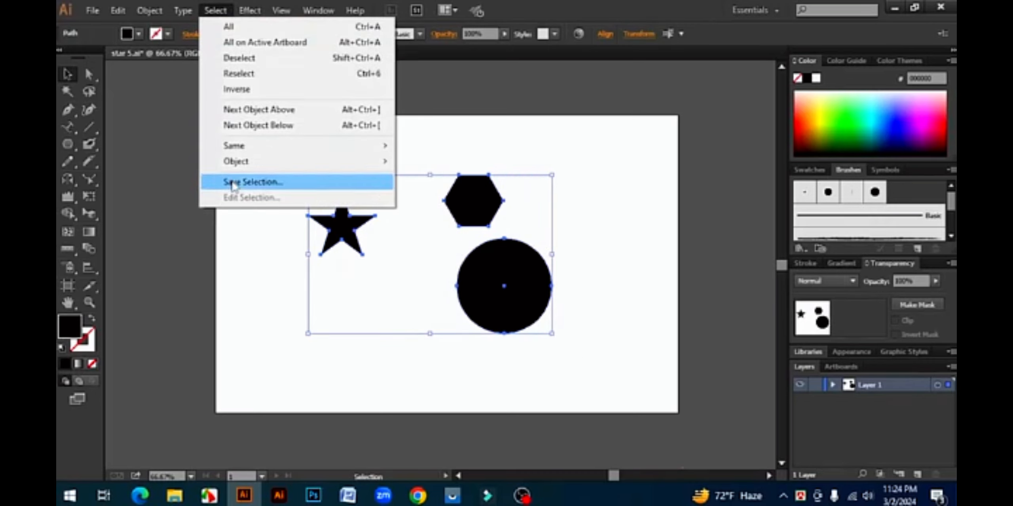
mouse_move(263, 162)
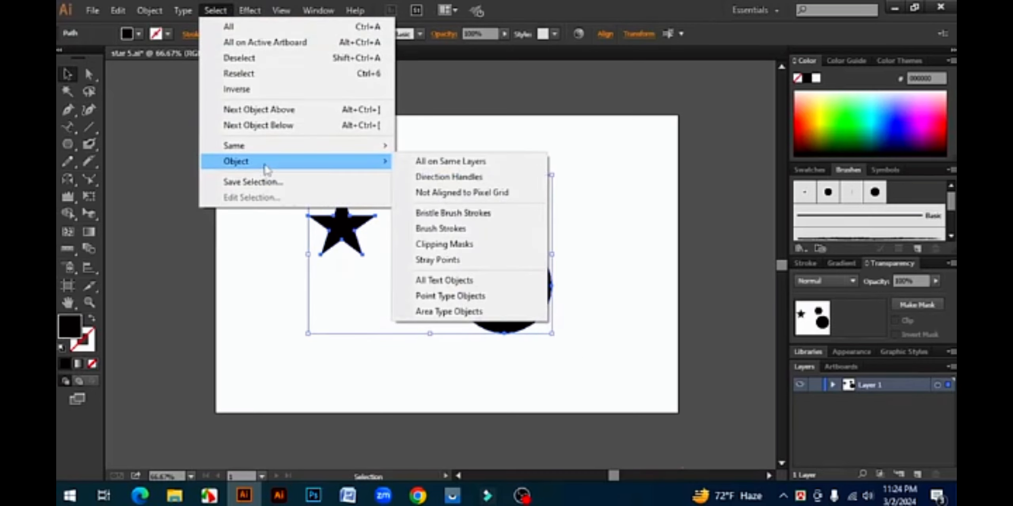
left_click(486, 162)
left_click_drag(282, 149, 607, 371)
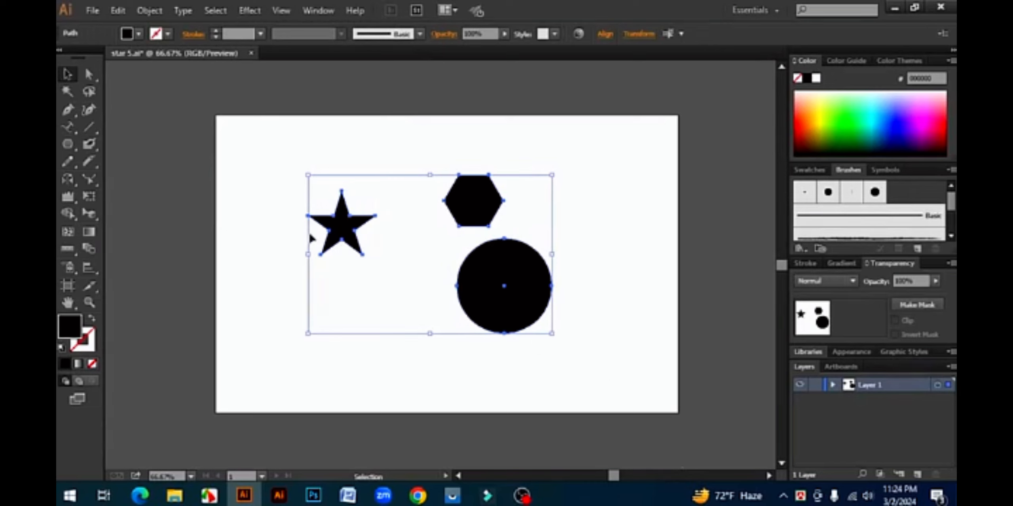
- Look through the available Illustrator and Photoshop effect categories with all three shapes selected
left_click(213, 10)
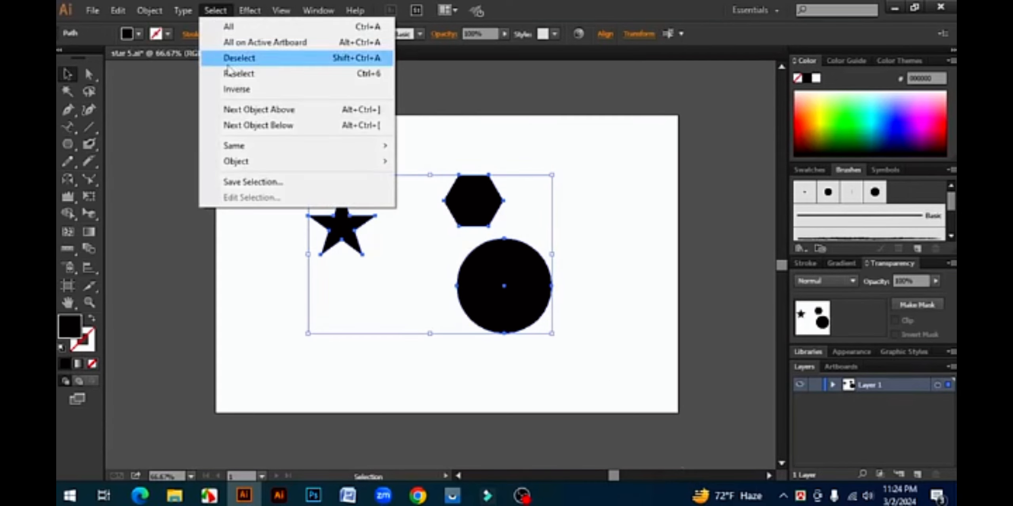
left_click(546, 152)
left_click_drag(272, 145, 590, 344)
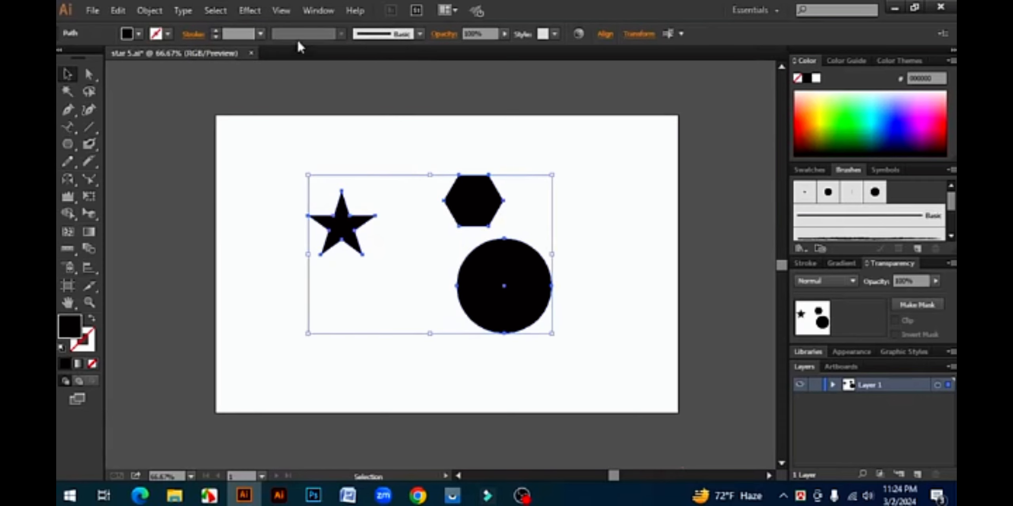
left_click(247, 11)
mouse_move(299, 342)
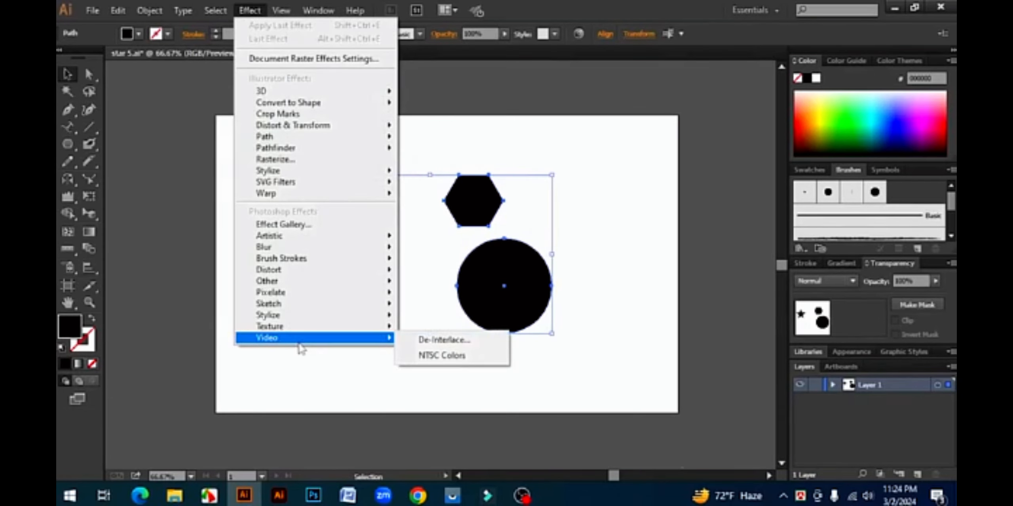
mouse_move(284, 10)
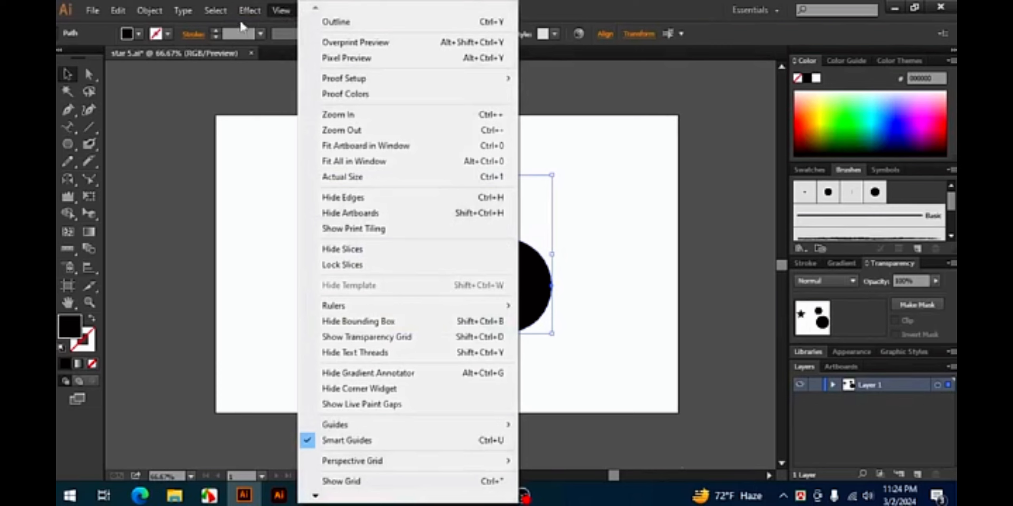
mouse_move(247, 15)
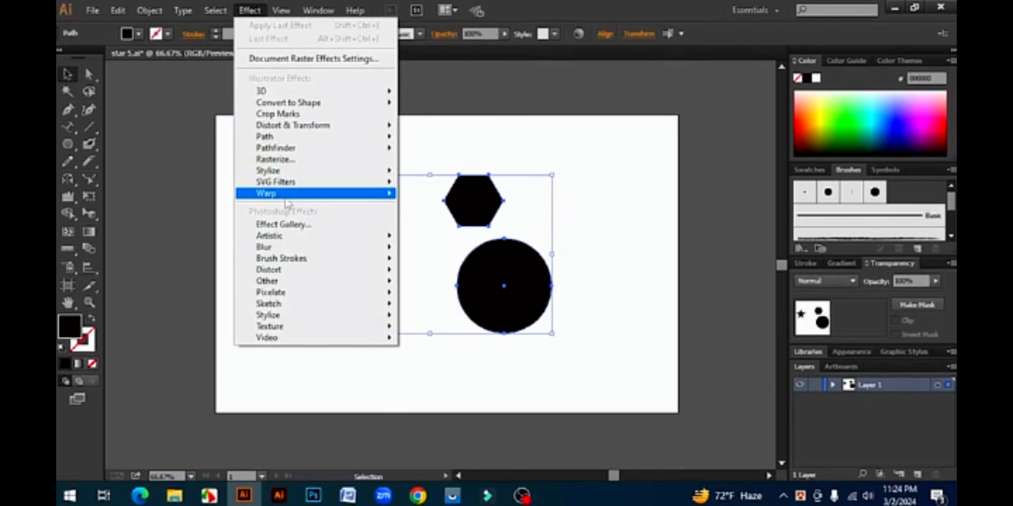
left_click(509, 136)
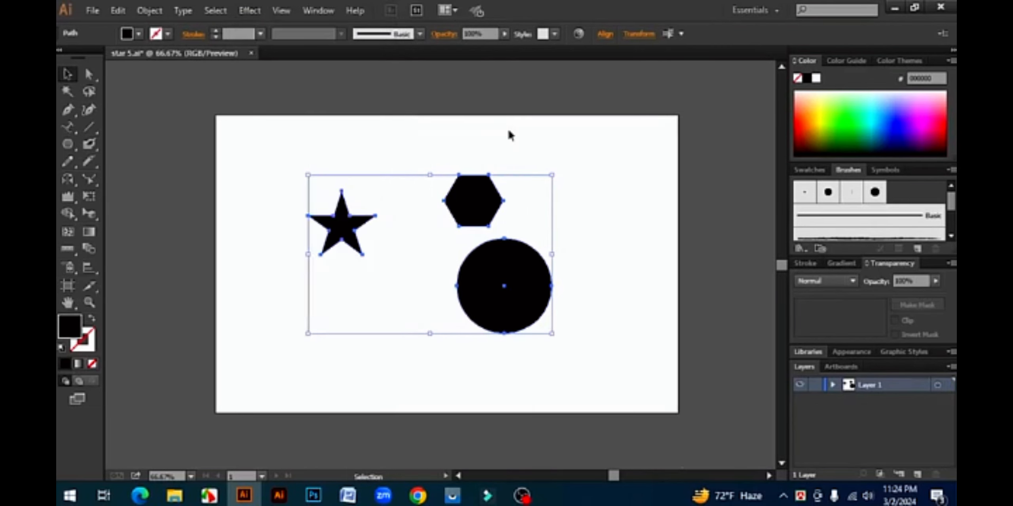
- Select the star, hexagon and circle together and delete them from the artboard
left_click(314, 158)
left_click_drag(467, 340, 544, 376)
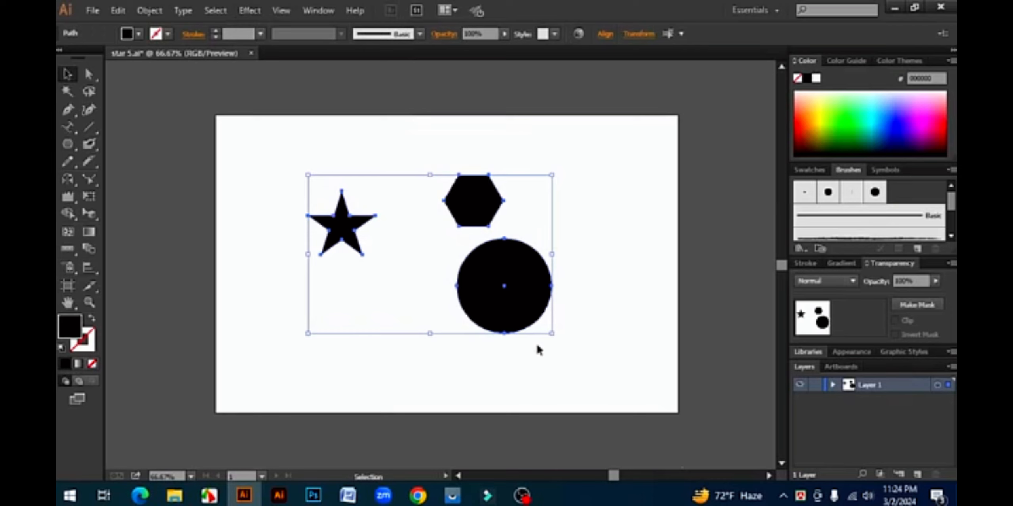
key("Delete")
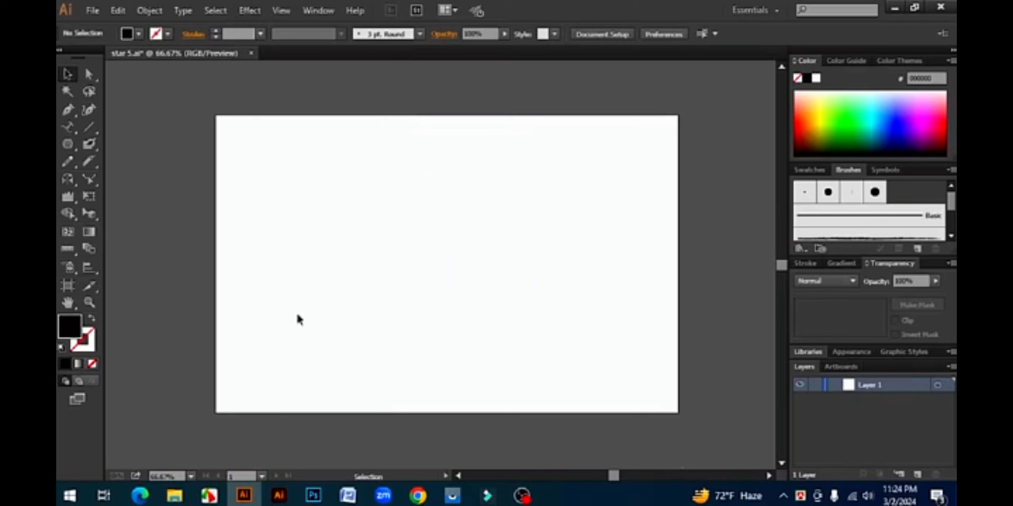
- Draw a black circle with the Ellipse tool near the middle of the artboard
left_click_drag(61, 146, 127, 180)
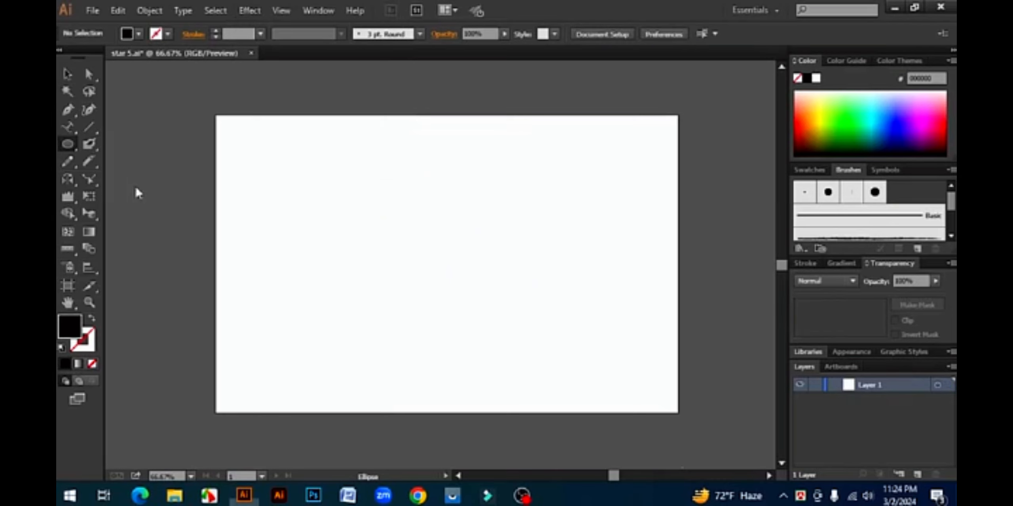
left_click_drag(443, 257, 495, 308)
key("v")
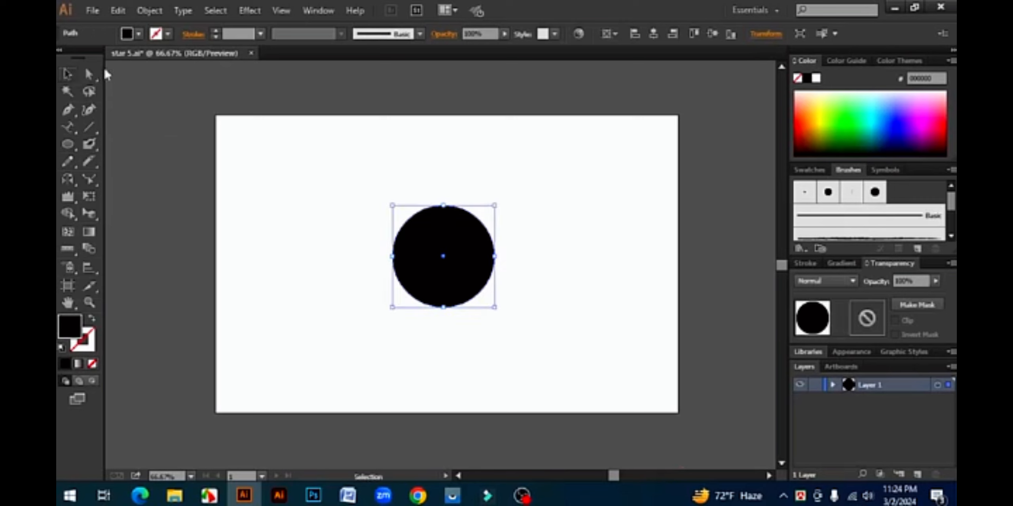
- Start a 3D Extrude & Bevel effect on the circle with the preview on, rotated to 5°, -42° and -4°
left_click(249, 10)
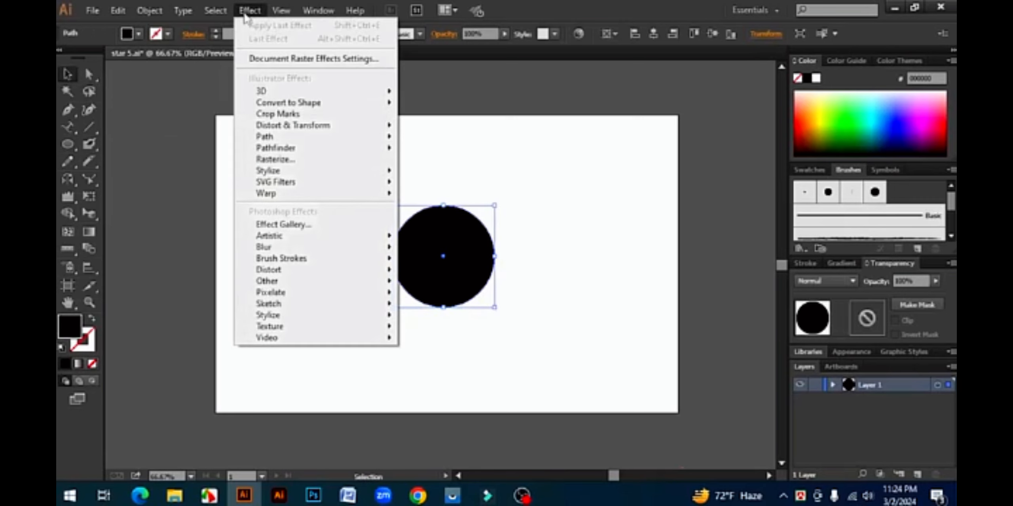
mouse_move(285, 91)
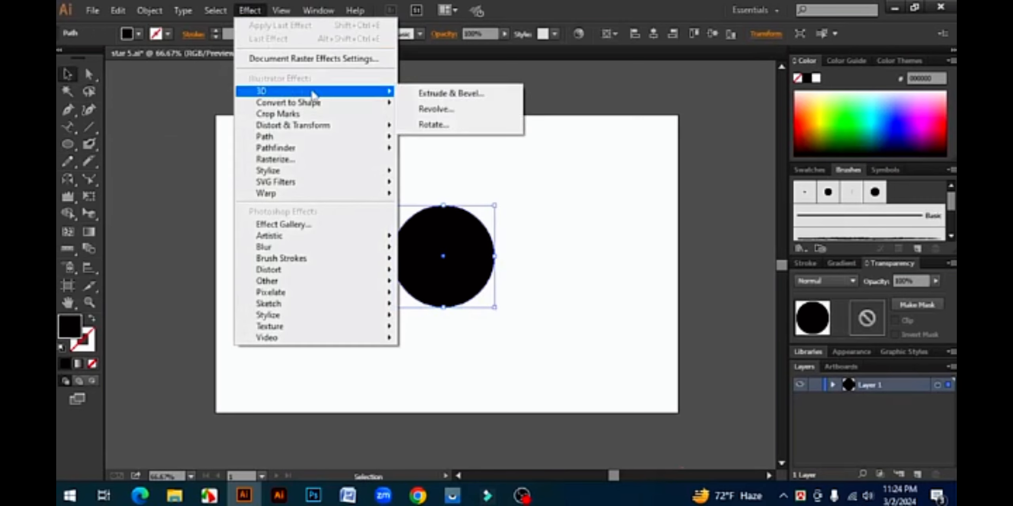
left_click(451, 93)
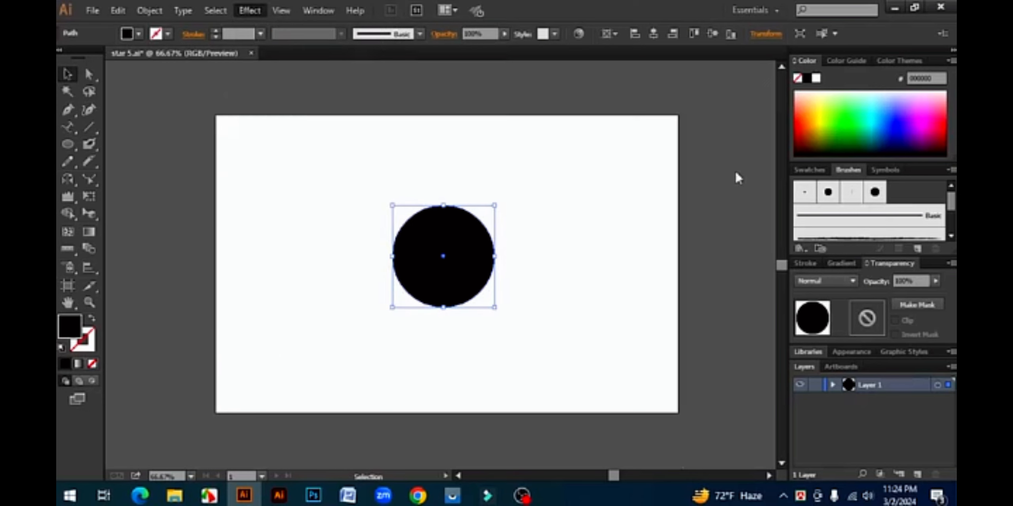
left_click(561, 309)
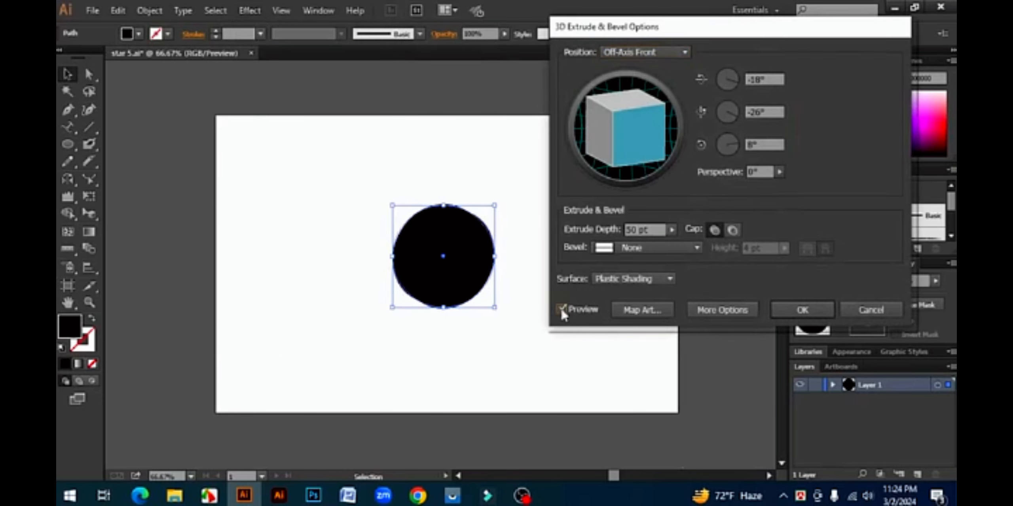
left_click_drag(630, 122, 645, 149)
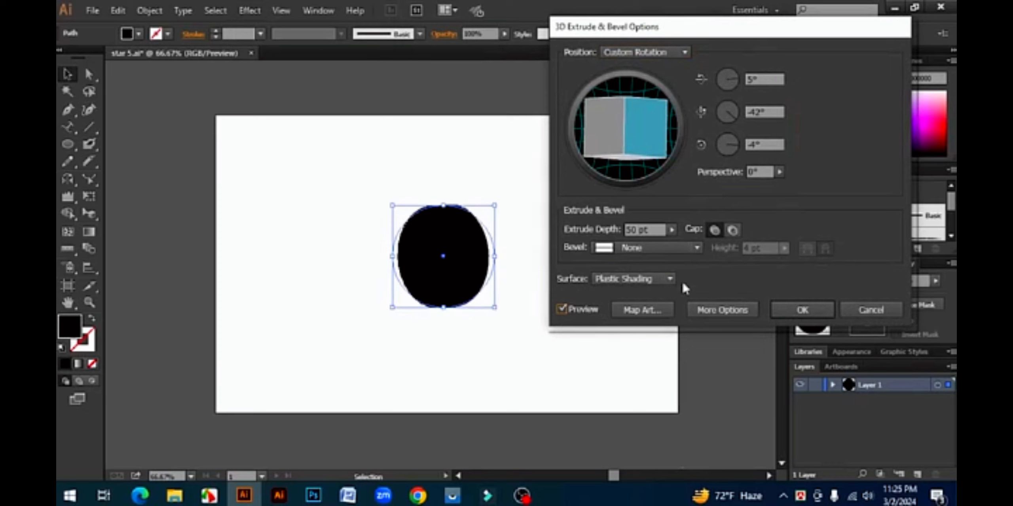
- Try the Complex 1 bevel on the extruded circle and set the bevel back to None
left_click(695, 247)
left_click(633, 297)
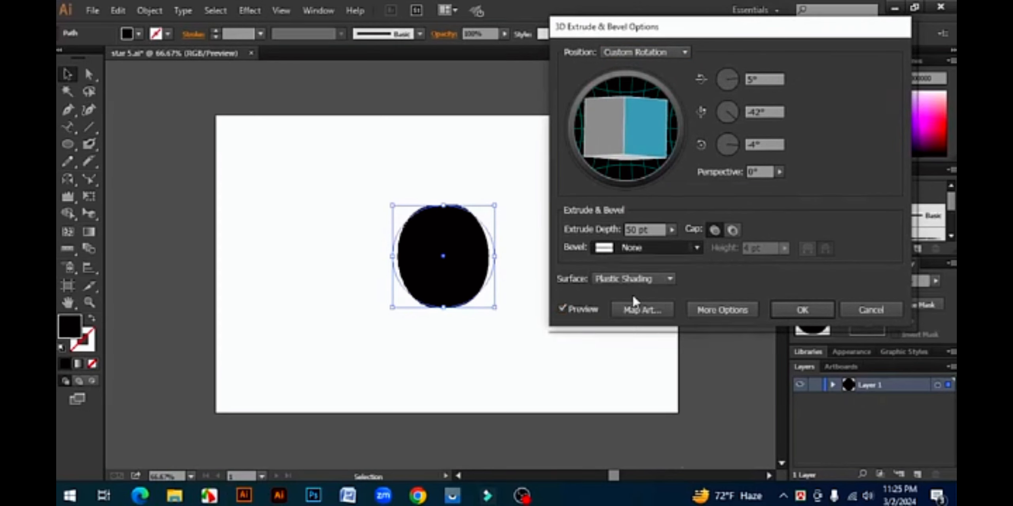
left_click(699, 249)
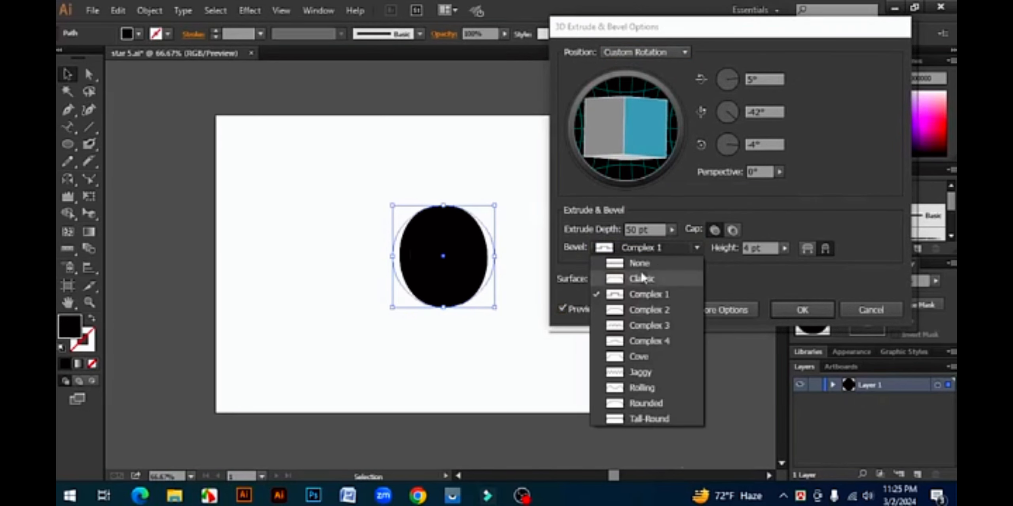
left_click(638, 264)
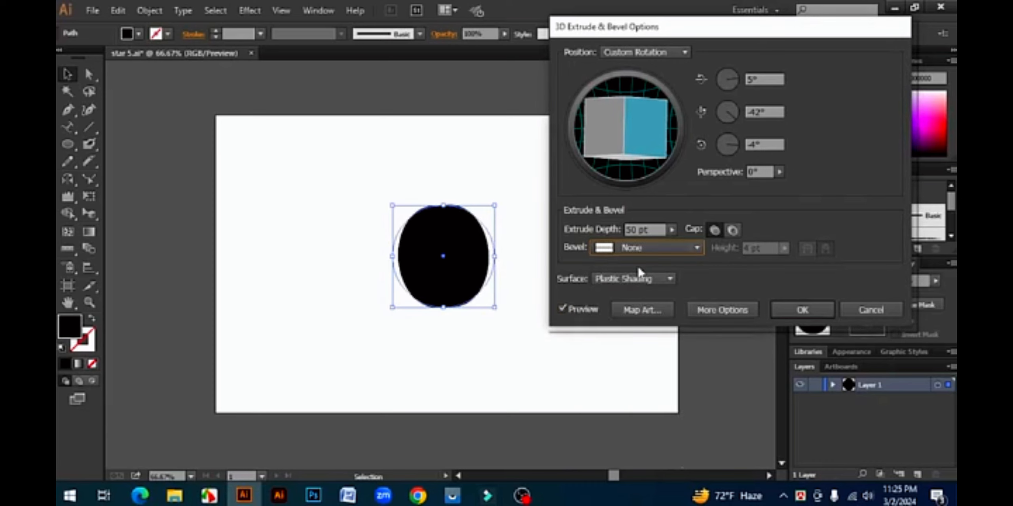
- Map the Panel_CloseButtonOver symbol onto surface 1 of the extrusion and apply the 3D effect
left_click(642, 309)
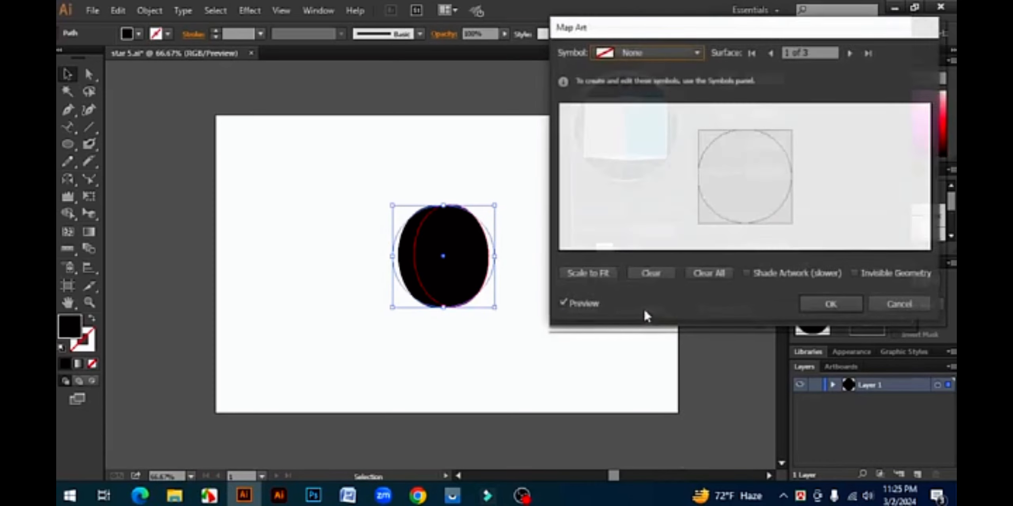
left_click(695, 50)
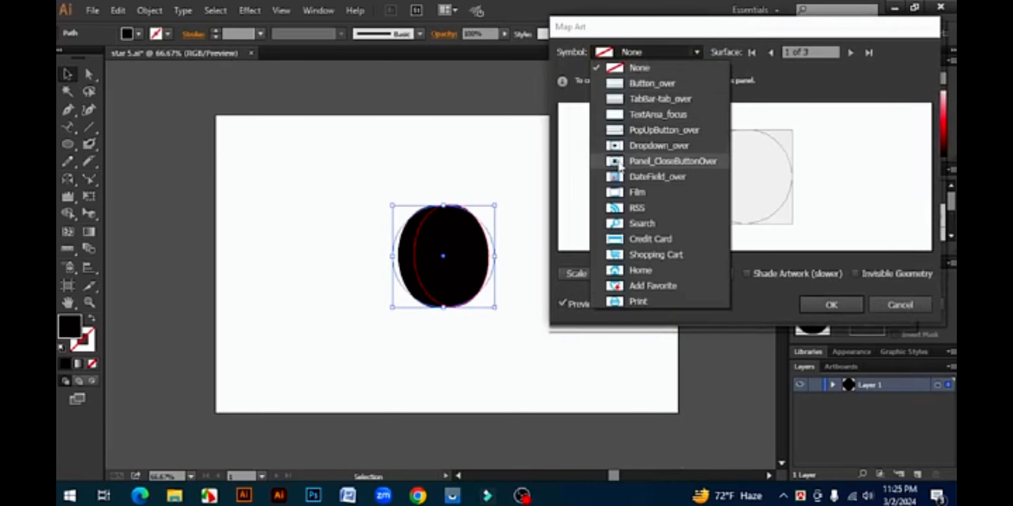
left_click(641, 161)
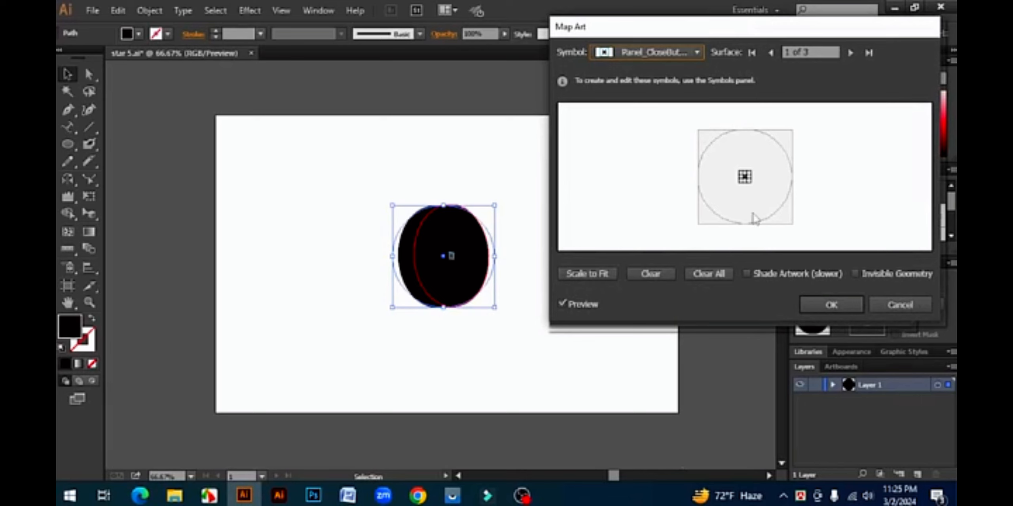
left_click(834, 309)
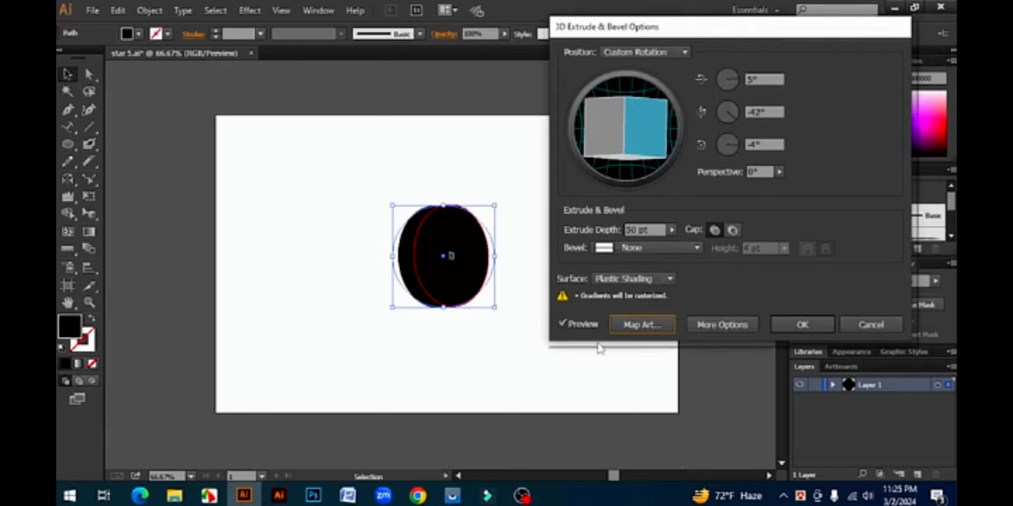
left_click(782, 325)
left_click(574, 299)
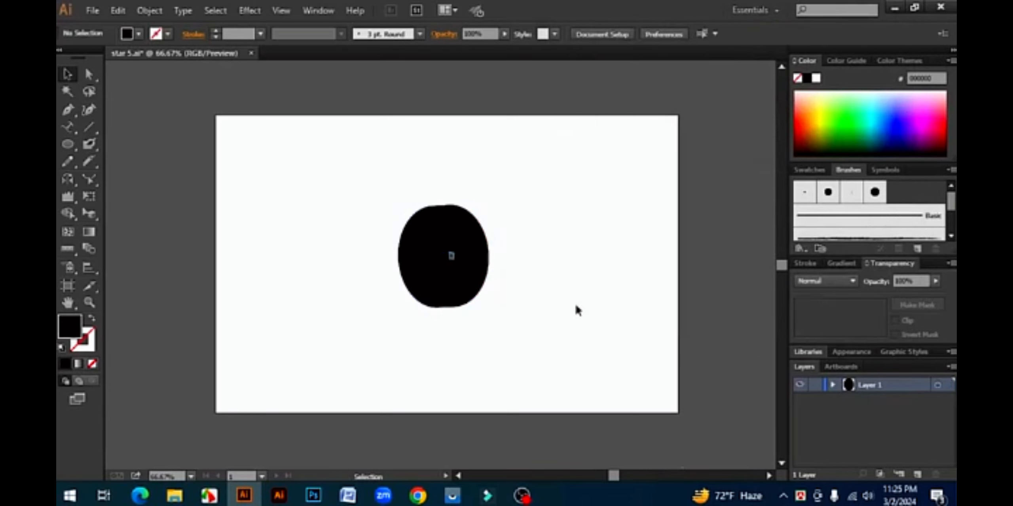
- Move the extruded circle around the artboard and delete it
left_click_drag(451, 259, 534, 287)
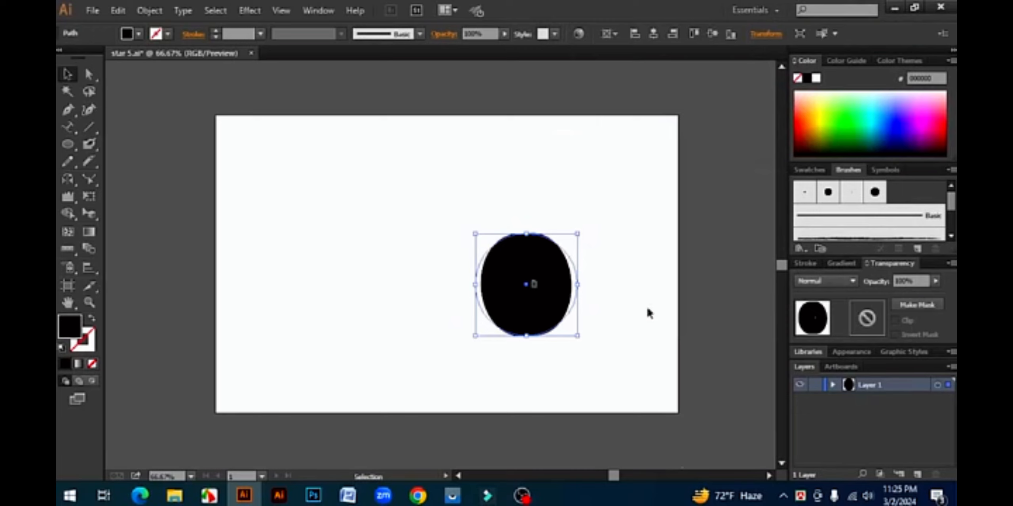
left_click_drag(514, 246, 387, 228)
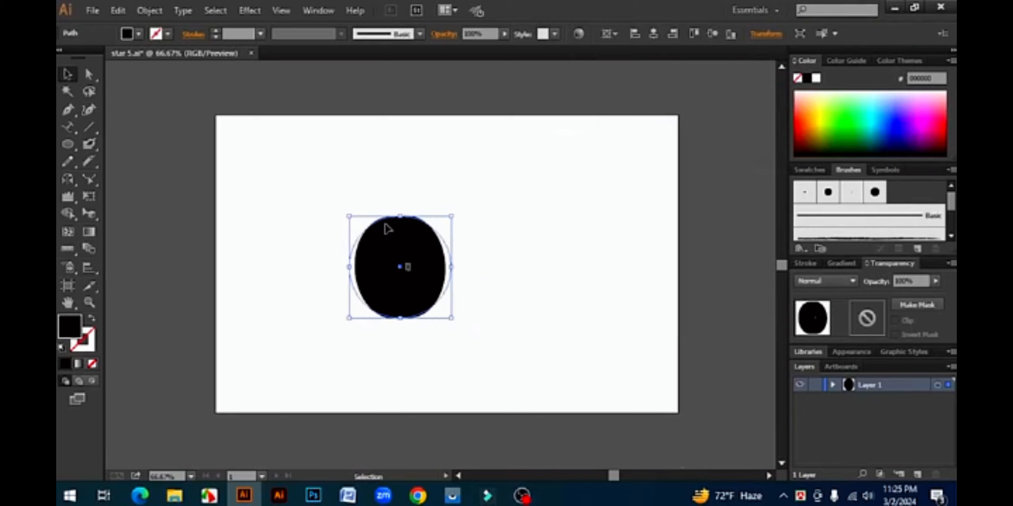
key("Delete")
left_click_drag(321, 187, 612, 369)
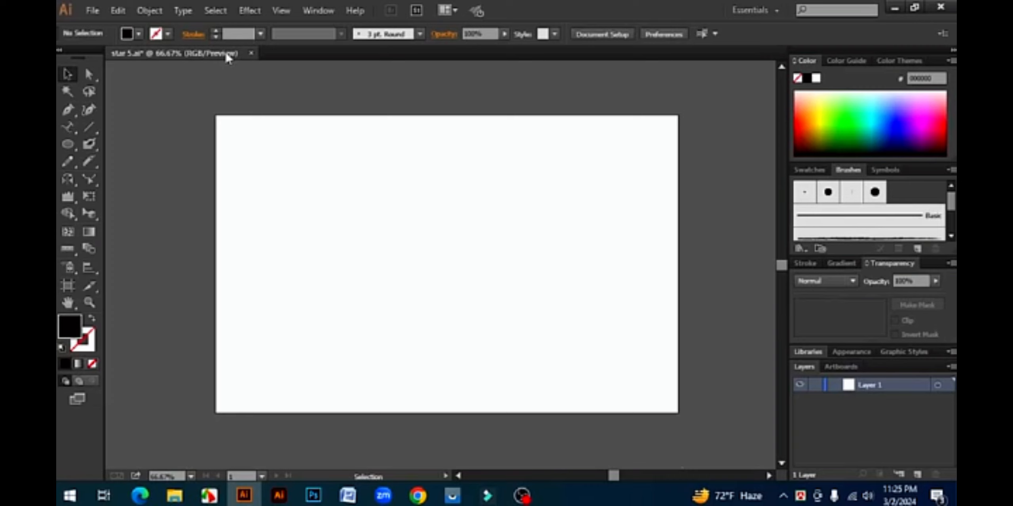
left_click(250, 11)
left_click(538, 191)
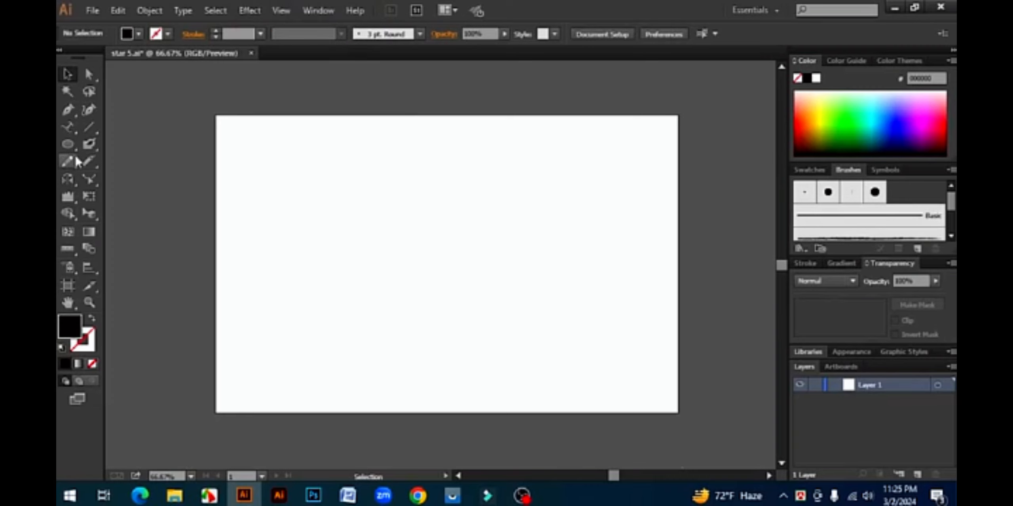
- Draw a black circle, delete its left anchor point and select the remaining half circle
left_click(68, 144)
left_click(123, 178)
left_click_drag(427, 259, 481, 312)
left_click(89, 76)
left_click_drag(342, 235, 392, 307)
key("Delete")
left_click(67, 74)
left_click(274, 266)
left_click(449, 232)
- Start a 3D Revolve effect on the half circle with the preview on
left_click(250, 10)
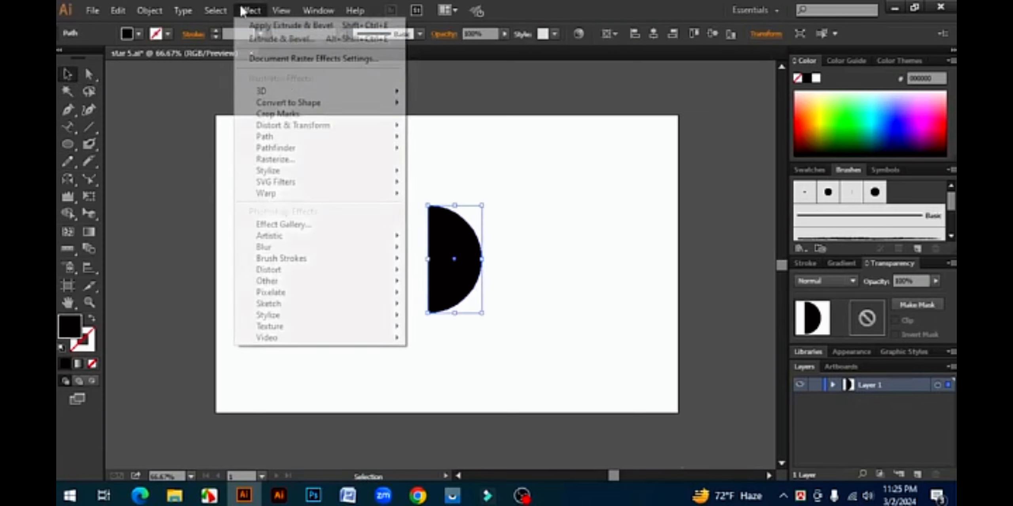
mouse_move(277, 91)
left_click(459, 115)
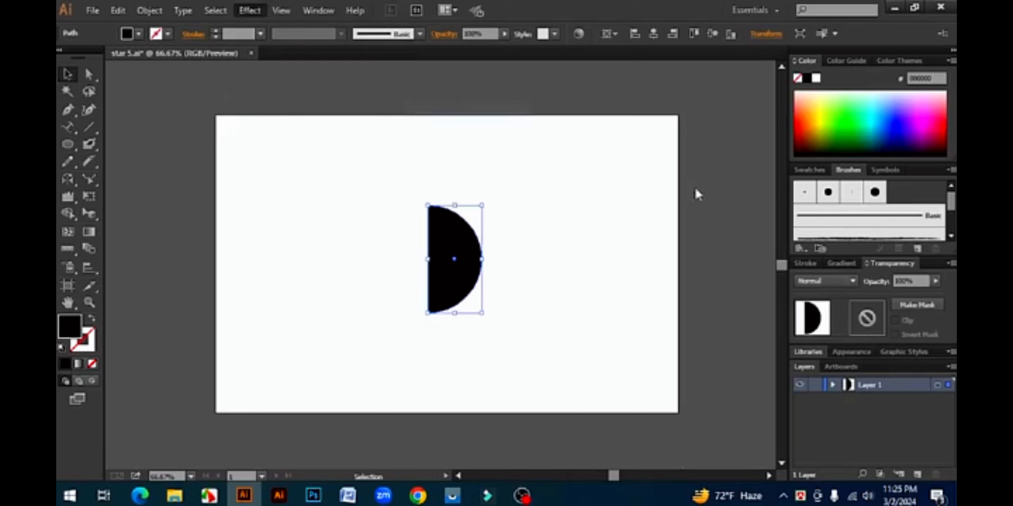
left_click(562, 321)
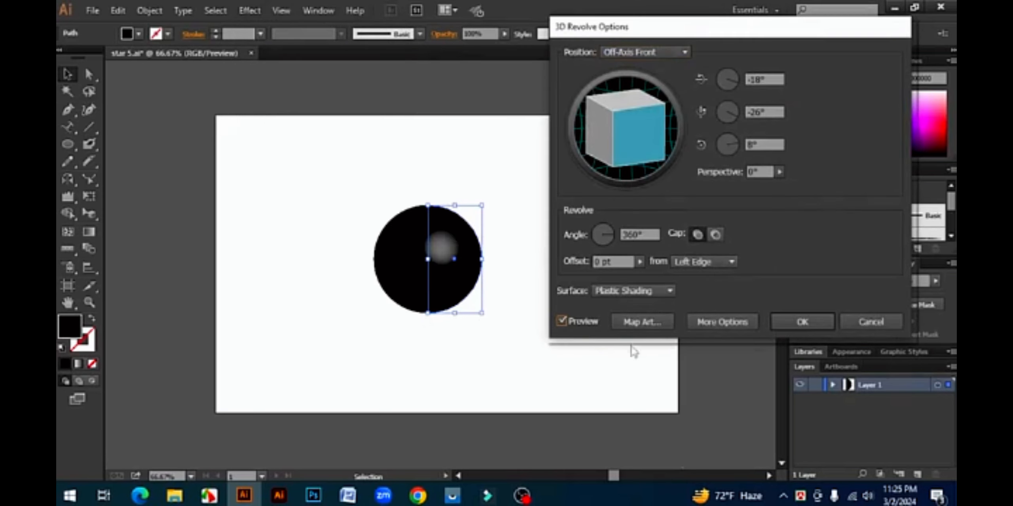
- Map the Add Favorite symbol onto the sphere, enlarged and moved to the front of the surface, and apply the Revolve effect
left_click(660, 321)
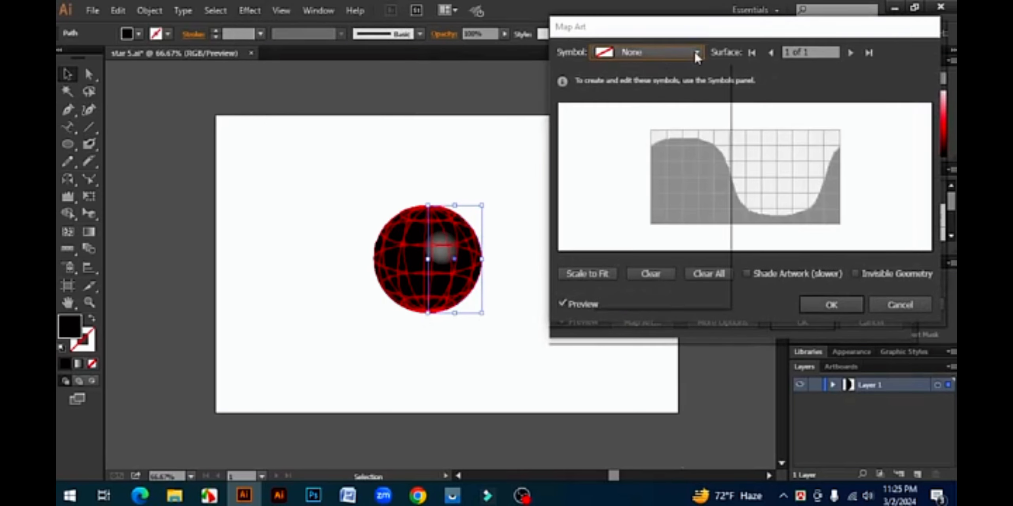
left_click(694, 52)
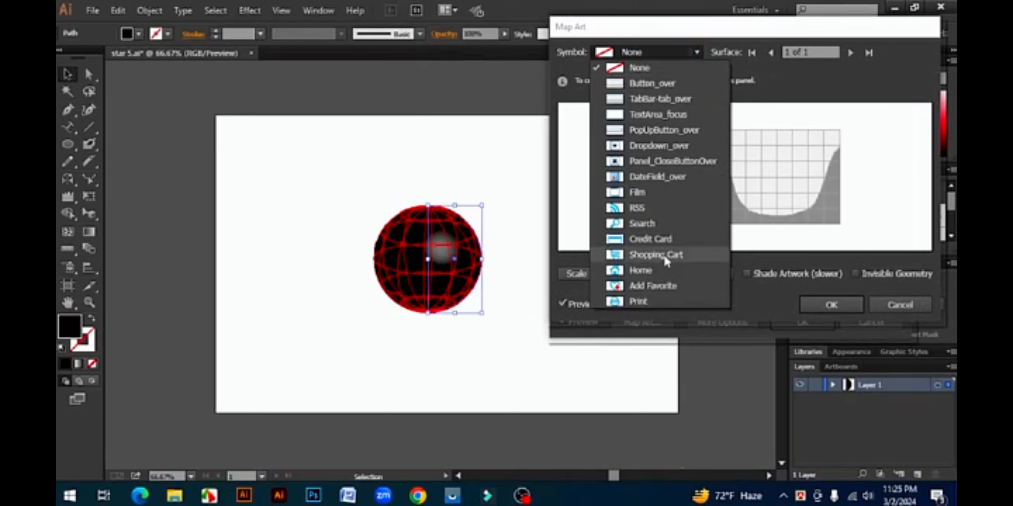
left_click(638, 291)
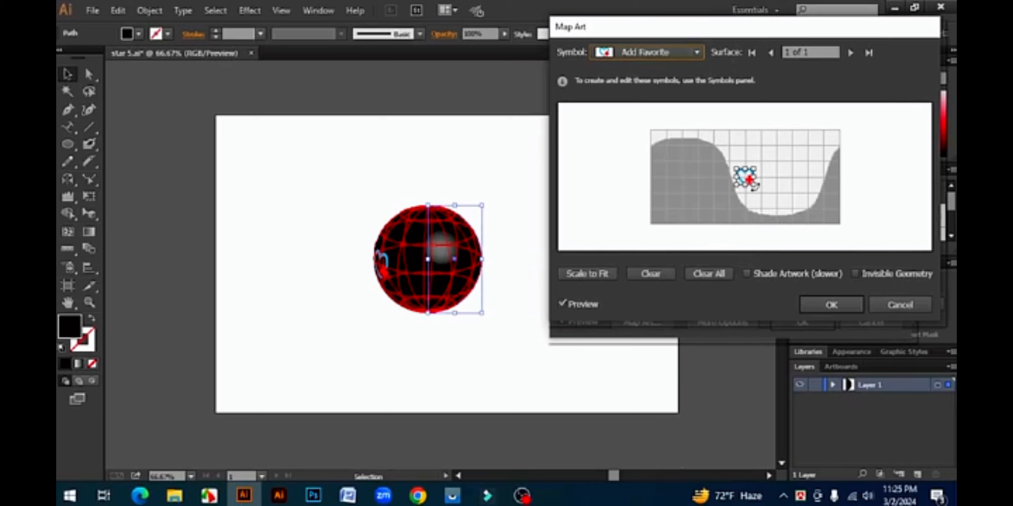
left_click_drag(760, 189, 788, 222)
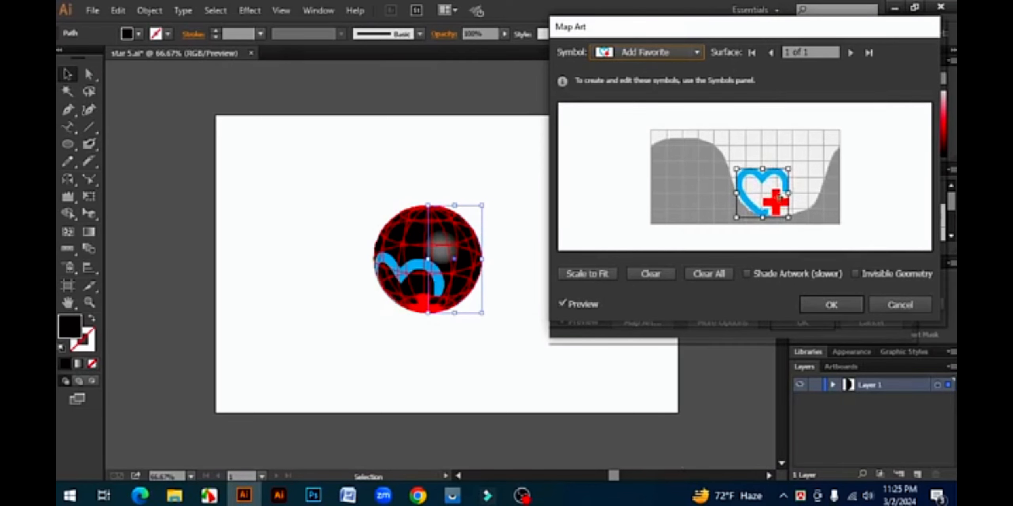
left_click_drag(766, 183, 788, 173)
left_click(828, 309)
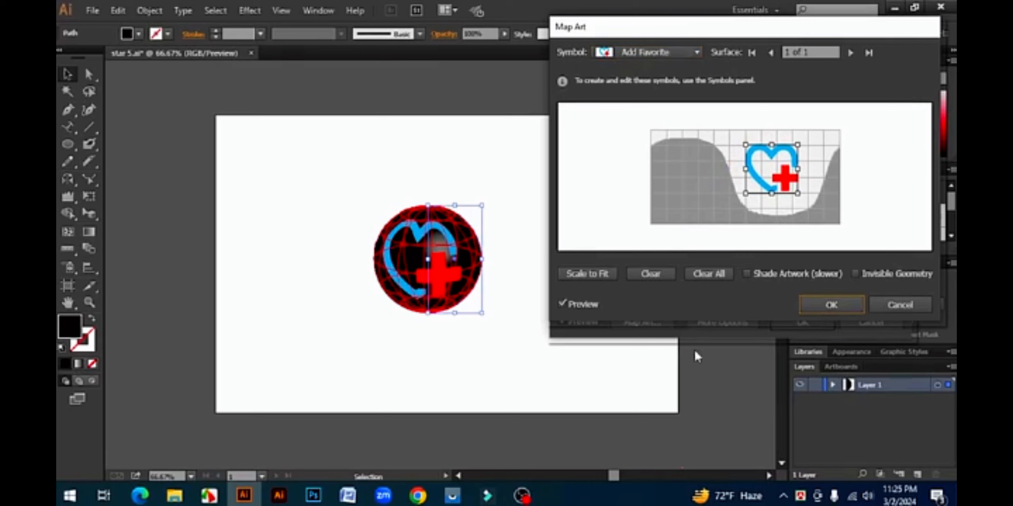
left_click(826, 304)
key("Return")
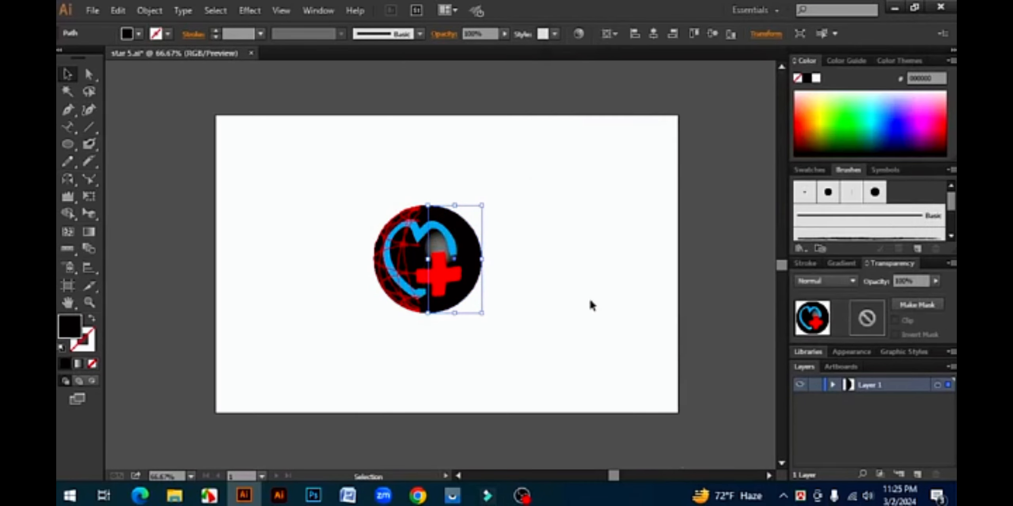
left_click(589, 297)
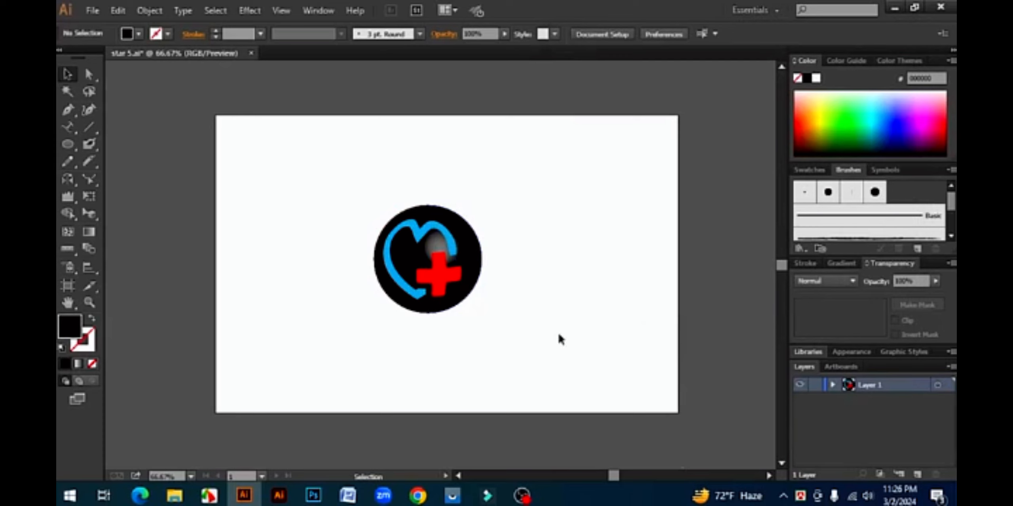
- Select the revolved sphere and view the Convert to Shape effect's Rectangle options without applying them
left_click_drag(558, 339, 273, 186)
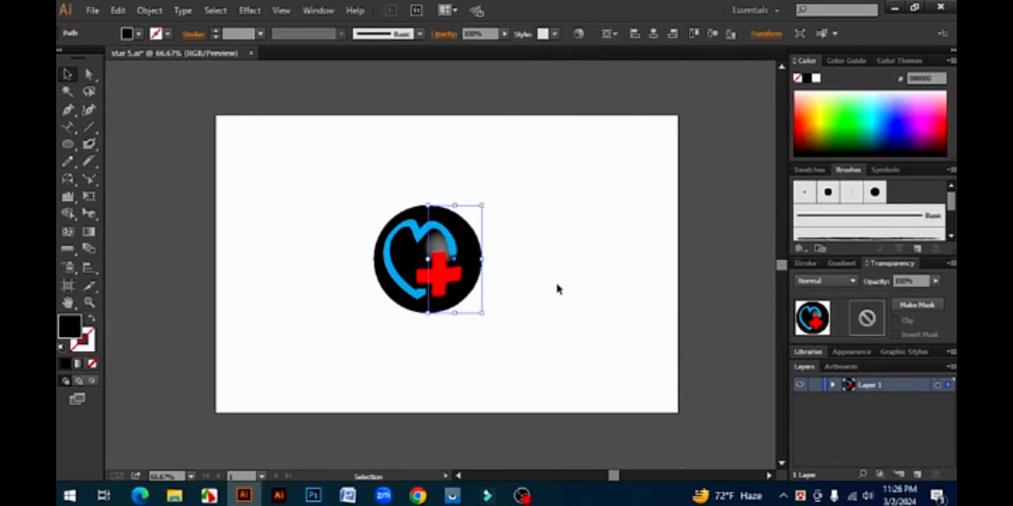
left_click_drag(525, 325, 202, 129)
left_click(588, 327)
left_click_drag(586, 327, 344, 159)
mouse_move(319, 173)
left_mouse_down()
mouse_move(556, 387)
mouse_move(338, 174)
left_mouse_up()
left_click(249, 10)
mouse_move(329, 104)
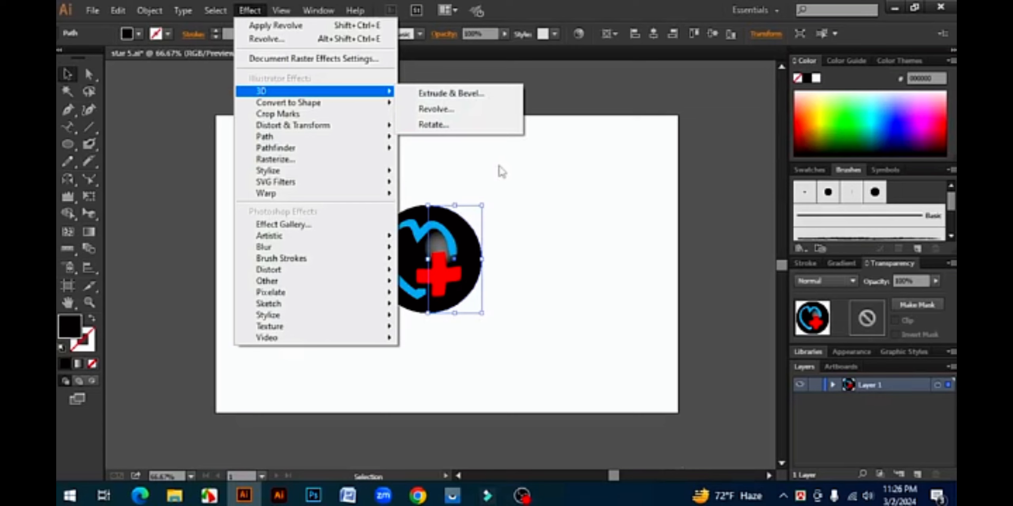
mouse_move(295, 105)
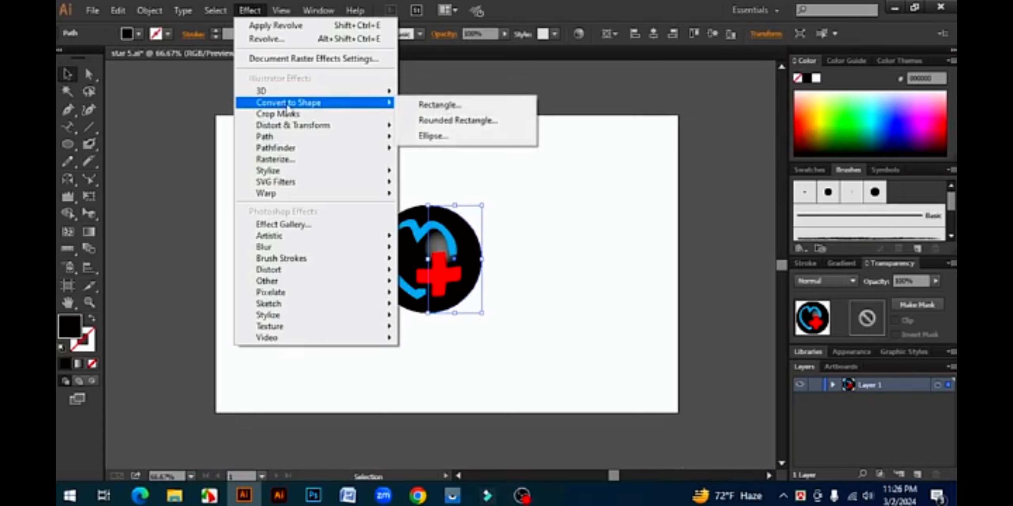
left_click(439, 105)
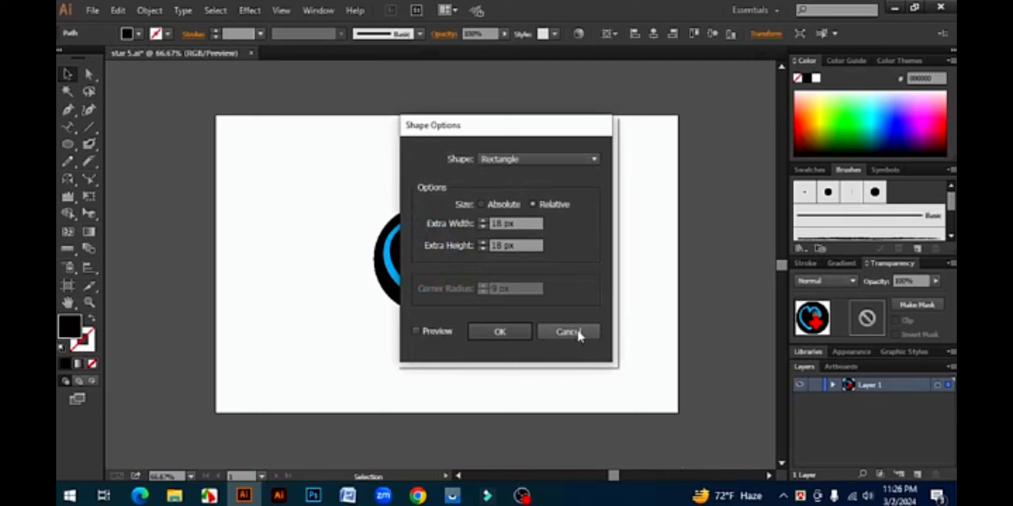
left_click(577, 333)
- Delete the revolved sphere from the artboard and choose the Ellipse tool
left_click_drag(340, 183, 569, 366)
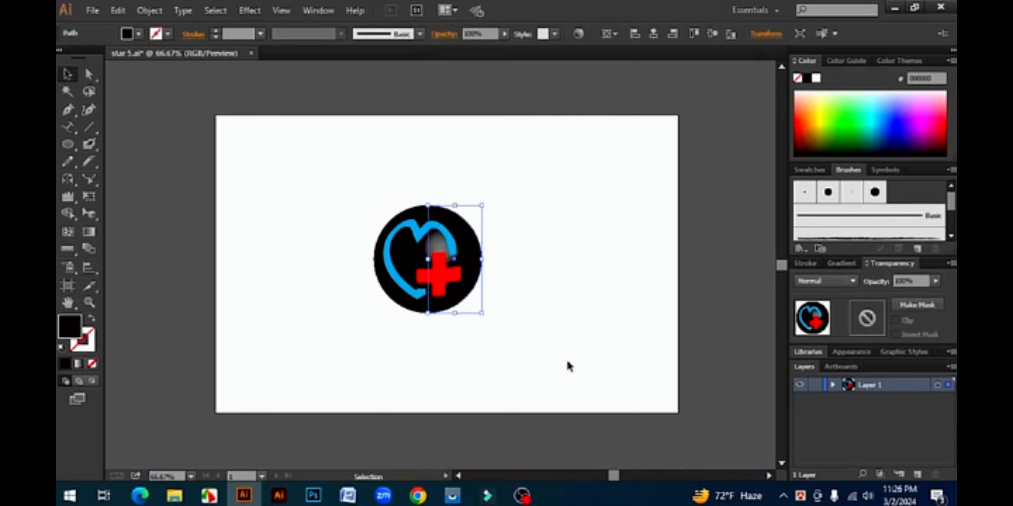
key("Delete")
left_click_drag(68, 144, 123, 182)
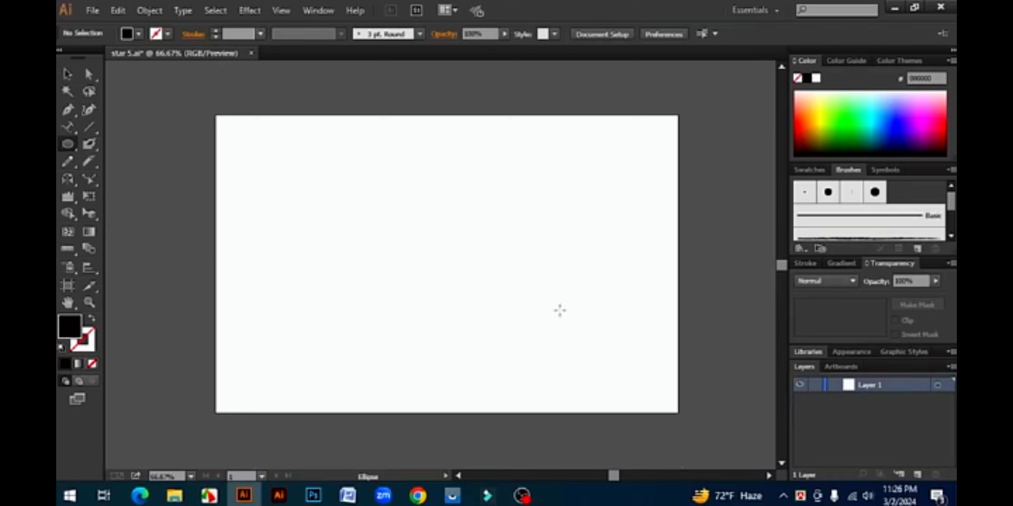
- Draw a circle in the middle of the artboard and apply Convert to Shape as a Rectangle with 18 px extra width and height
left_click_drag(443, 259, 490, 305)
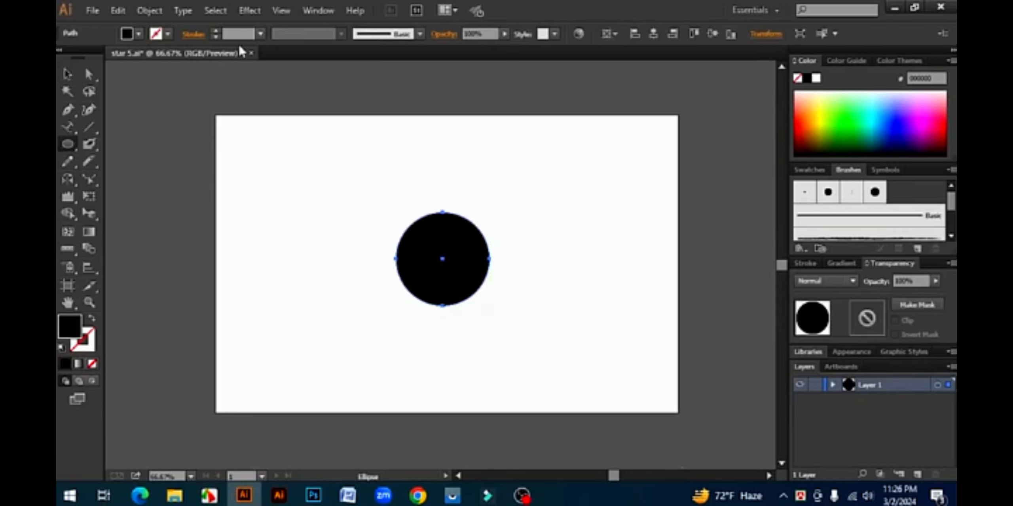
left_click(250, 10)
mouse_move(333, 103)
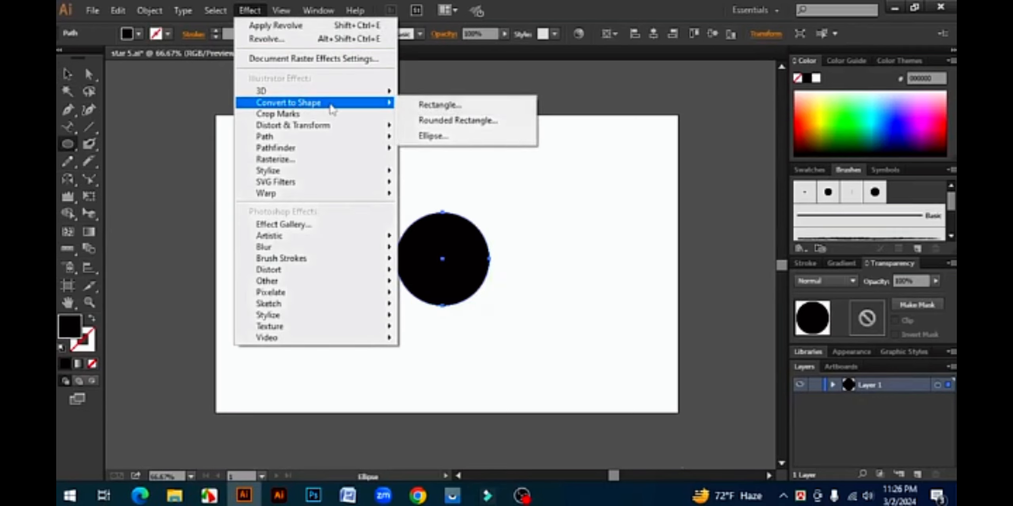
left_click(477, 111)
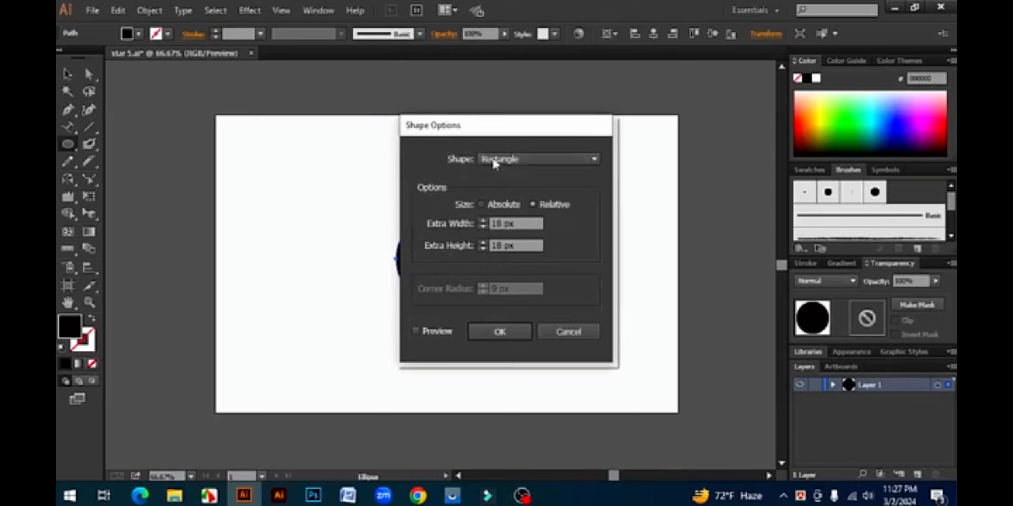
left_click(680, 172)
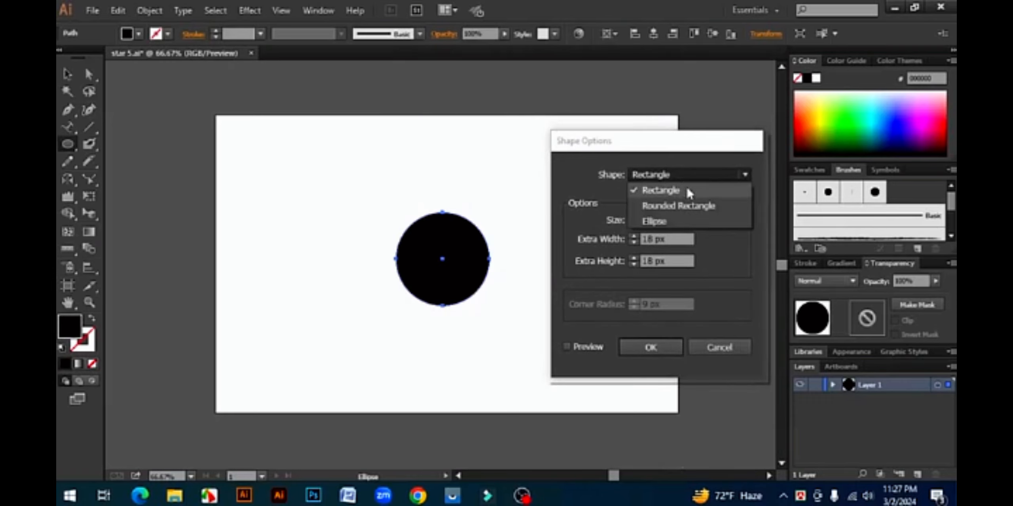
left_click(679, 188)
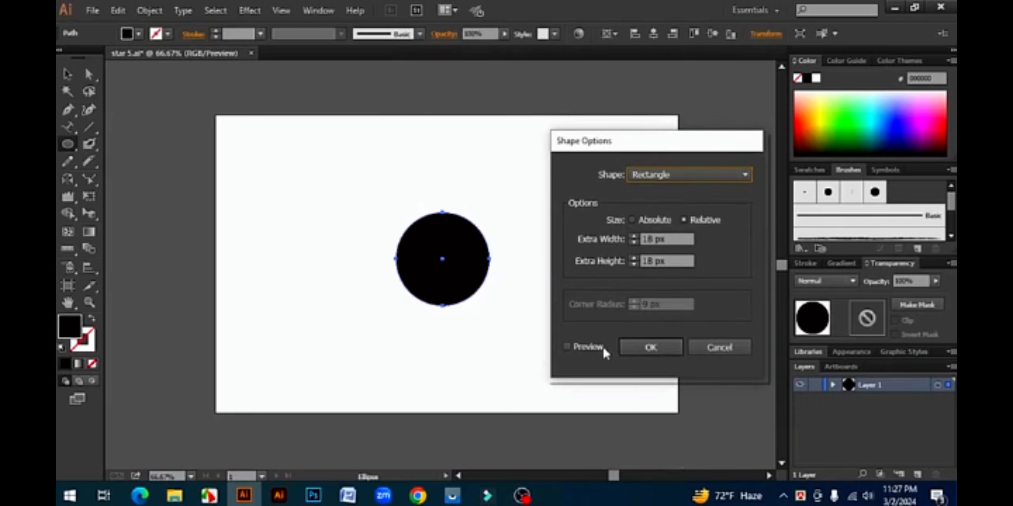
left_click(567, 347)
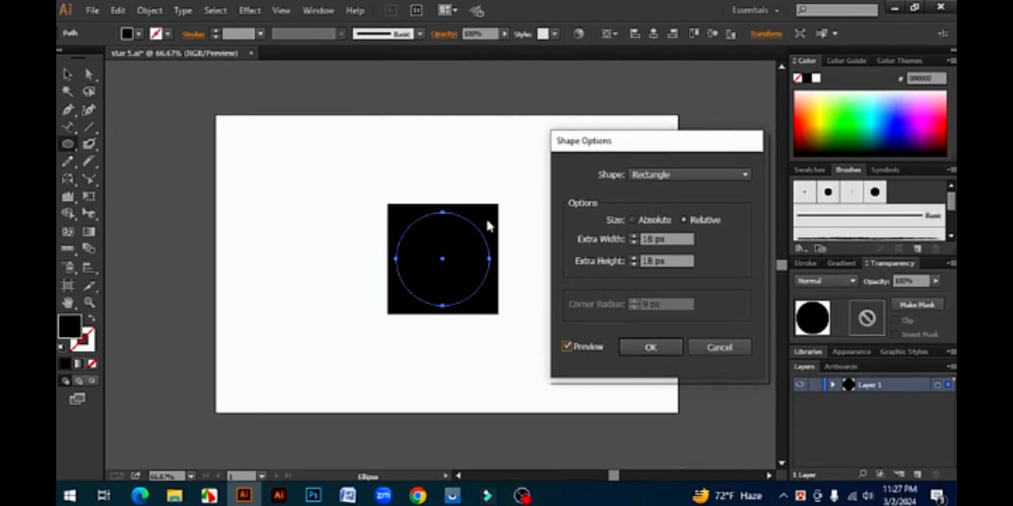
left_click(634, 347)
key("v")
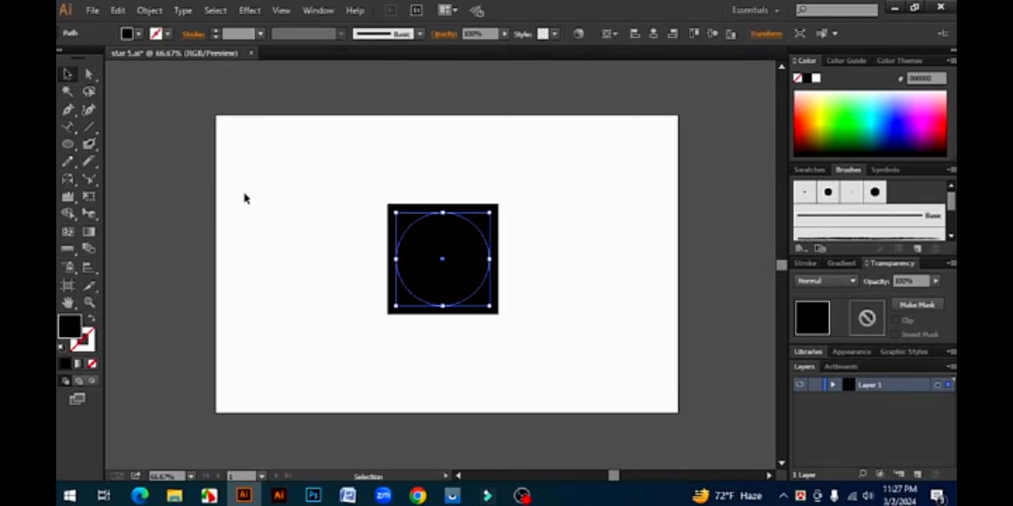
- Delete the converted square and draw a slightly smaller circle near the middle of the artboard
key("Delete")
left_click_drag(61, 148, 129, 180)
left_click_drag(402, 227, 483, 308)
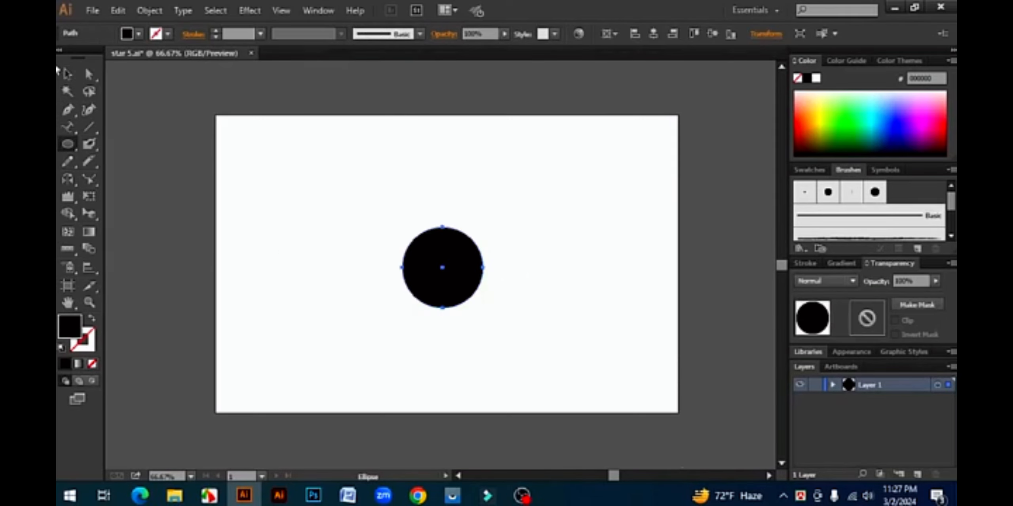
- Convert the circle to a Rounded Rectangle shape with 18 px extra width and height and a 9 px corner radius
left_click(67, 74)
left_click(246, 11)
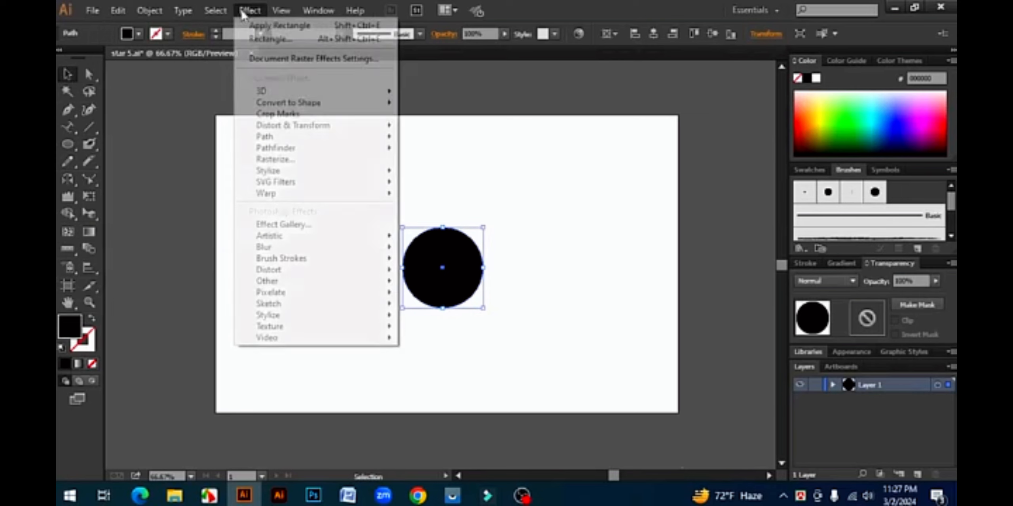
mouse_move(329, 103)
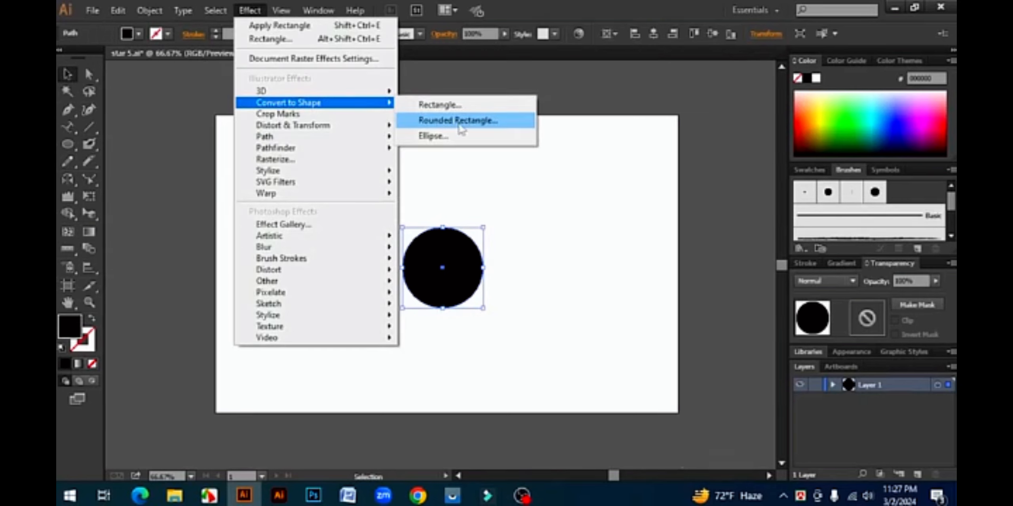
left_click(462, 128)
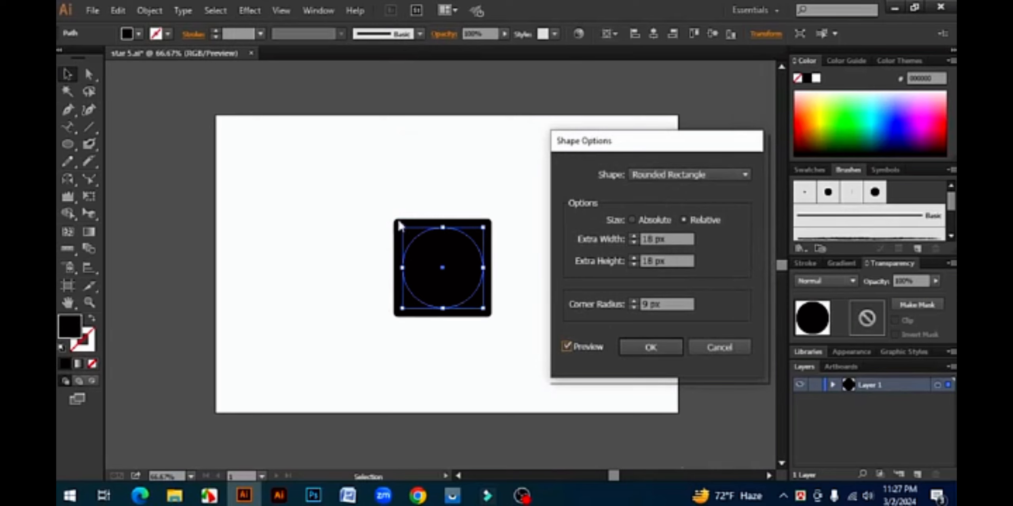
left_click(665, 346)
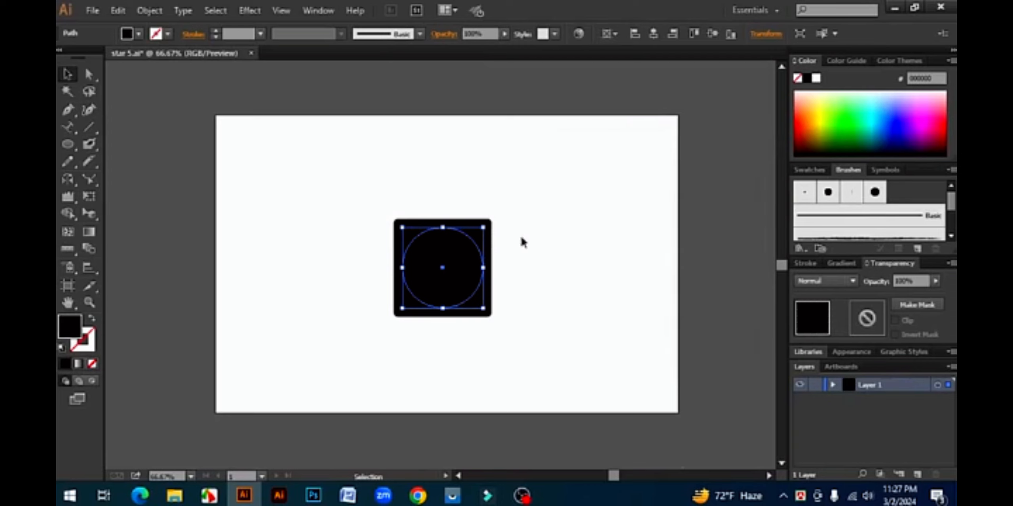
- Delete the rounded rectangle shape and draw a small square in the middle of the artboard
left_click(542, 289)
left_click_drag(531, 271, 406, 194)
left_click_drag(447, 254, 459, 257)
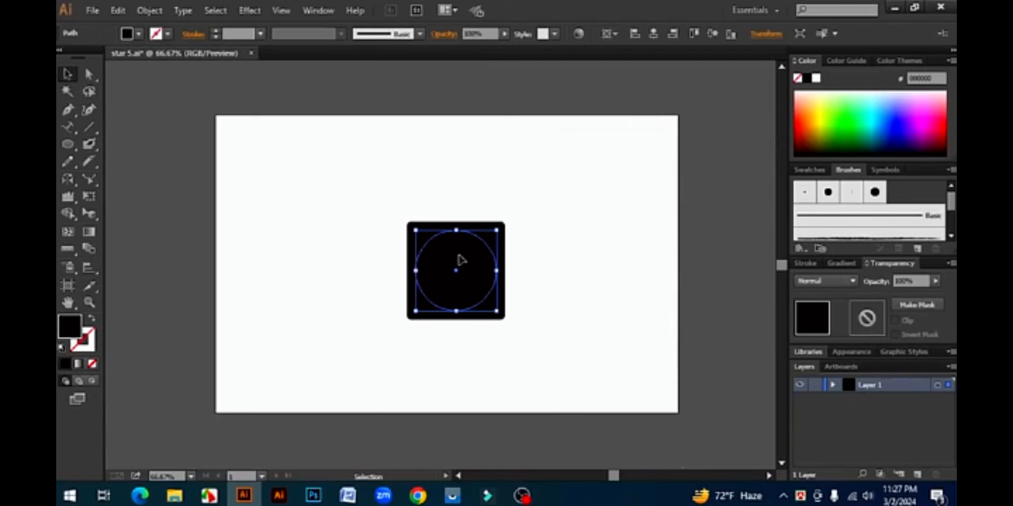
key("Delete")
left_click_drag(68, 144, 123, 144)
left_click_drag(447, 260, 484, 298)
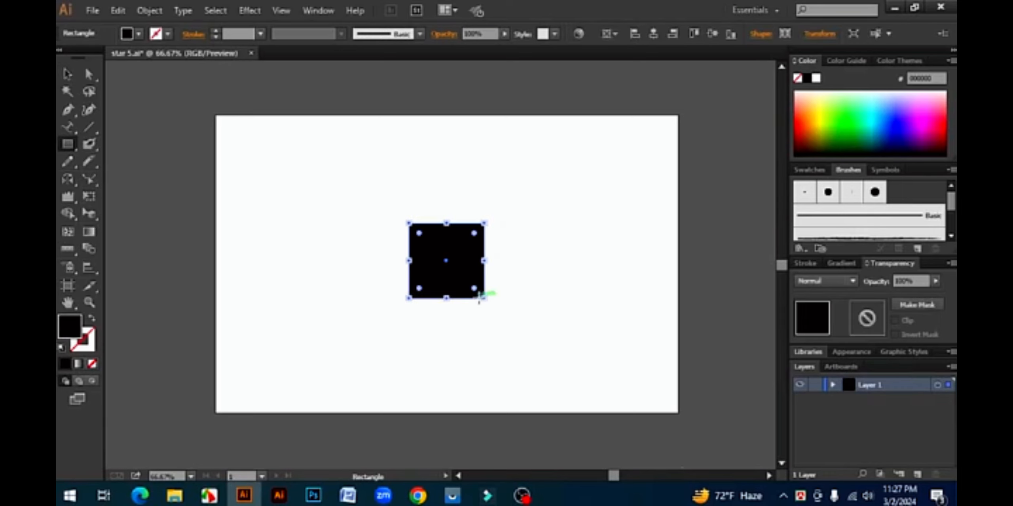
- Convert the square to an Ellipse shape with a relative size of 18 px extra width and height
left_click(68, 74)
left_click(250, 11)
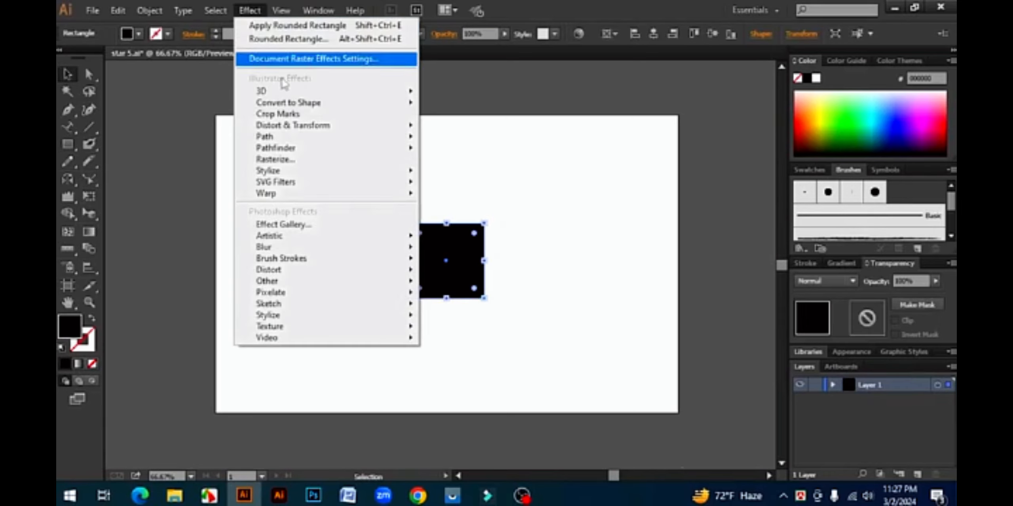
mouse_move(289, 102)
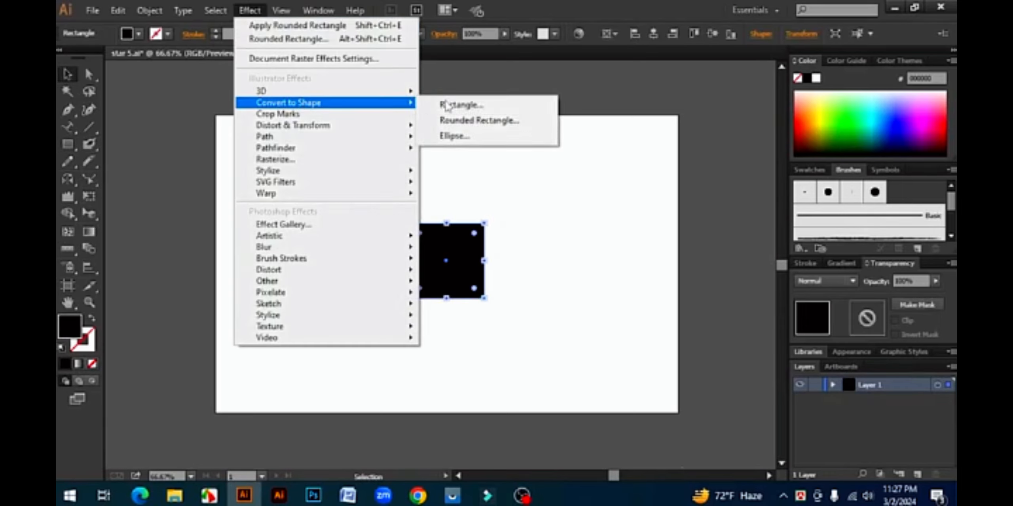
left_click(478, 139)
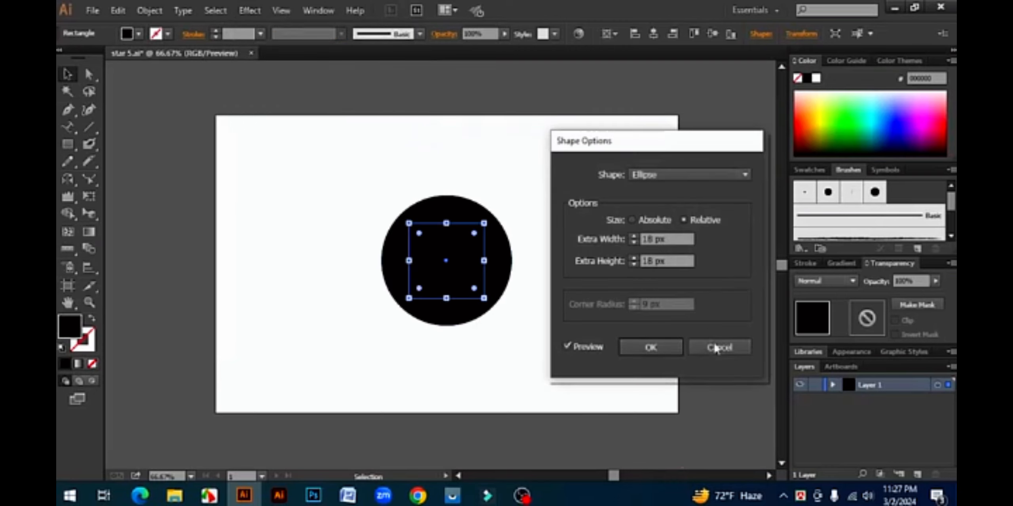
left_click(637, 352)
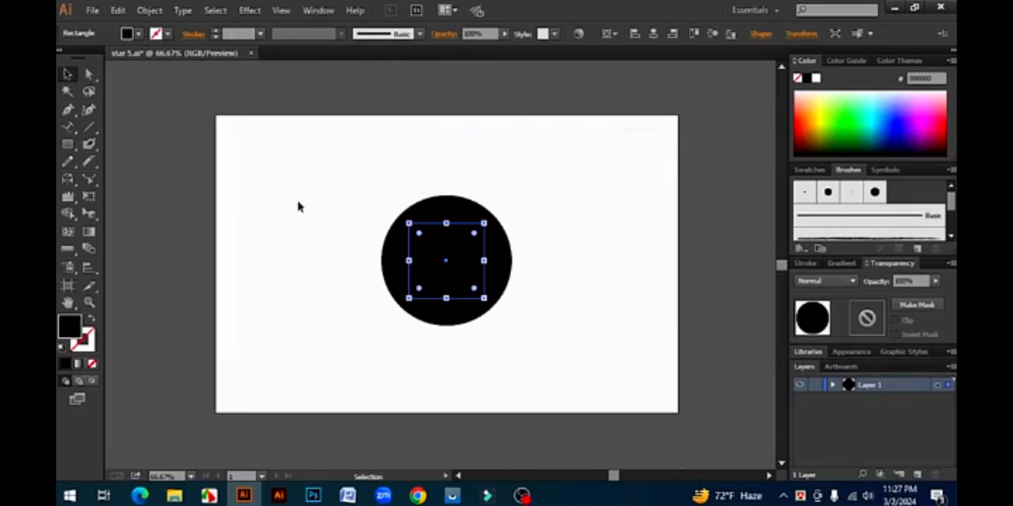
- Delete the ellipse shape and draw a wide rectangle near the middle of the artboard
key("Delete")
left_click(249, 10)
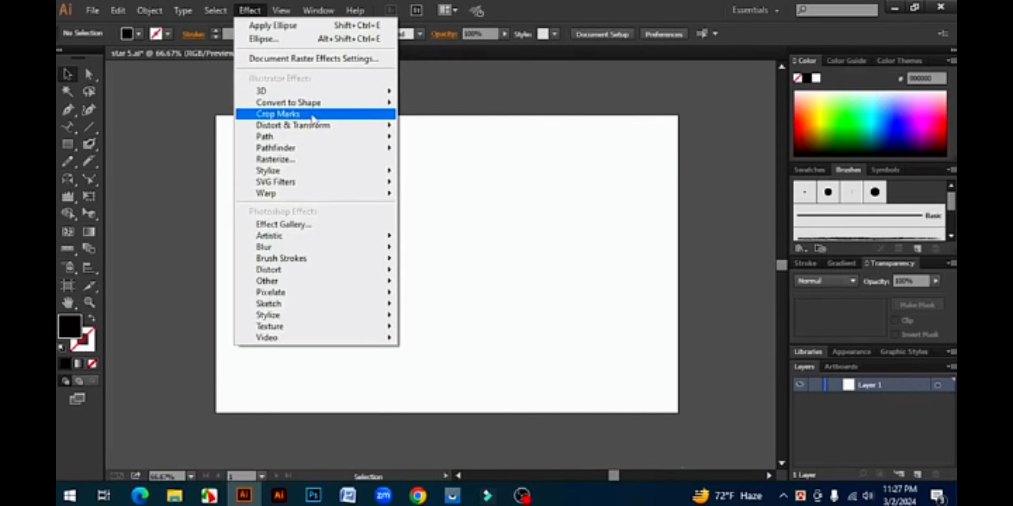
left_click_drag(74, 144, 111, 145)
left_click_drag(397, 230, 545, 340)
- Add the Crop Marks effect to the rectangle and shrink the rectangle from its upper-right corner
left_click(250, 10)
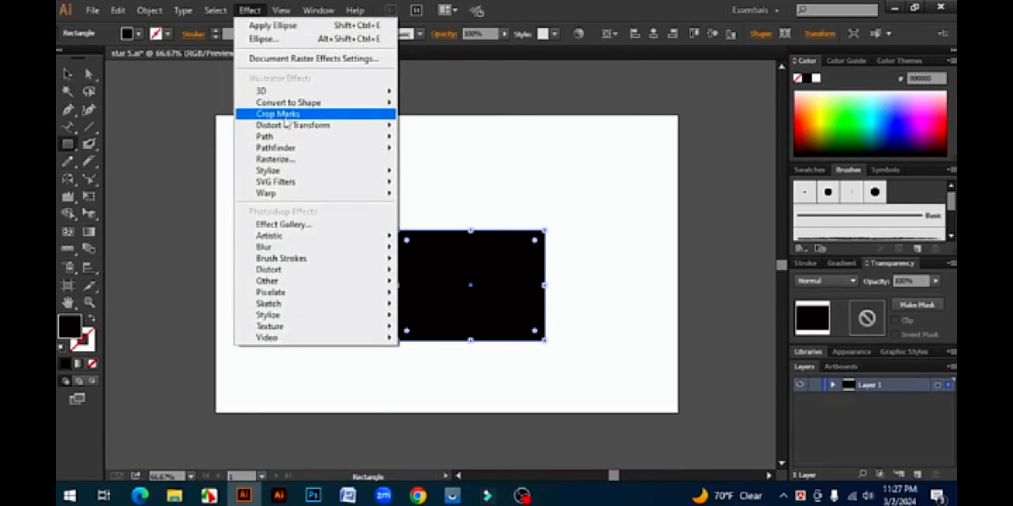
left_click(297, 115)
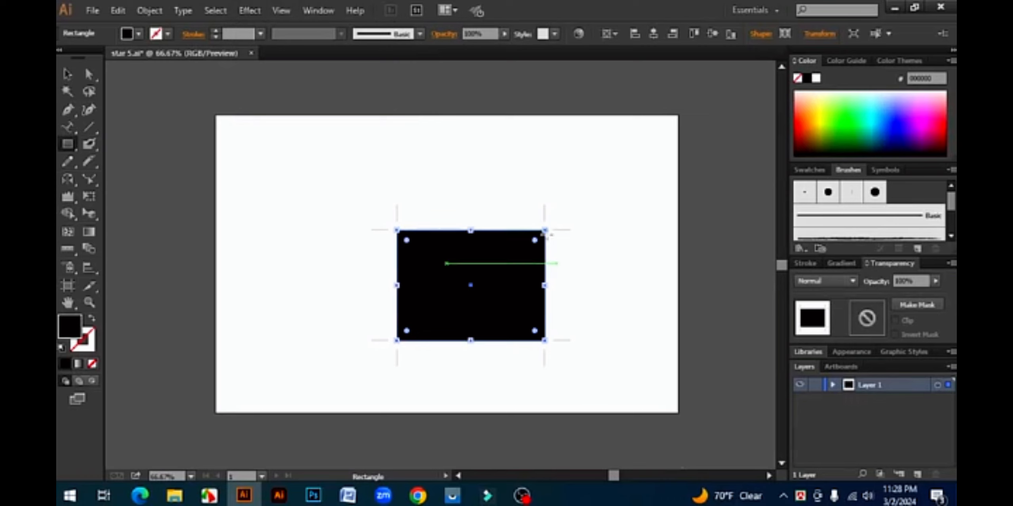
left_click_drag(544, 230, 526, 261)
left_click(67, 74)
left_click_drag(340, 204, 584, 388)
- Delete the rectangle with its crop marks and draw a circle near the middle of the artboard
left_click(250, 11)
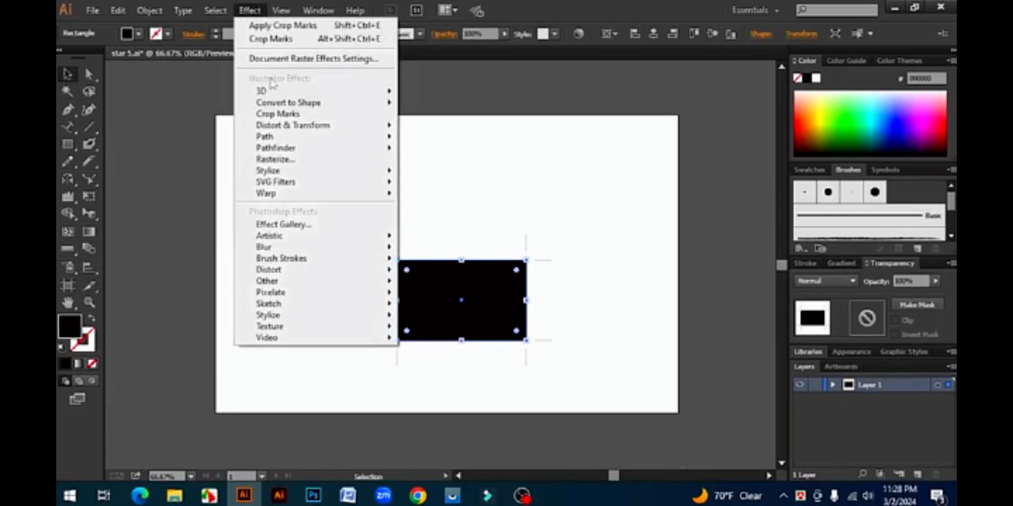
mouse_move(279, 127)
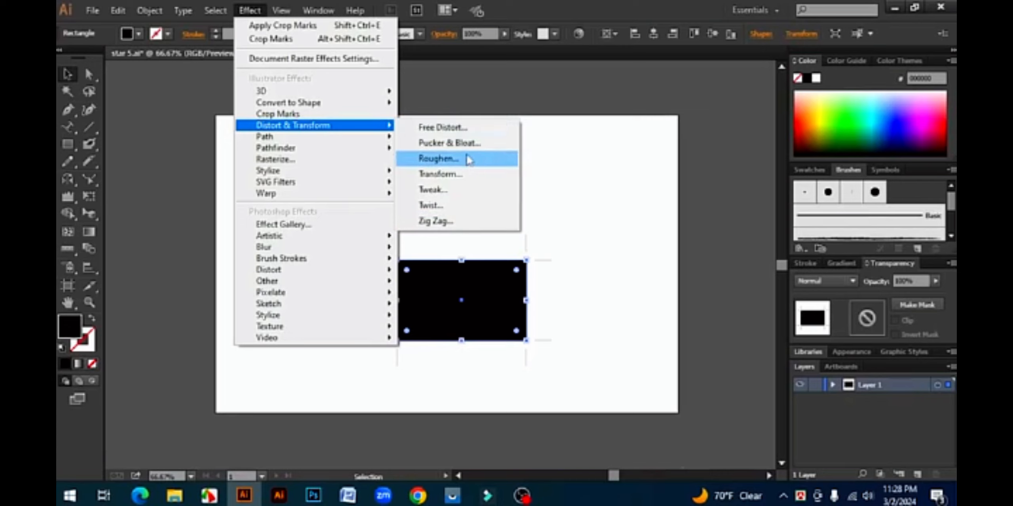
left_click(566, 176)
left_click(447, 299)
key("Delete")
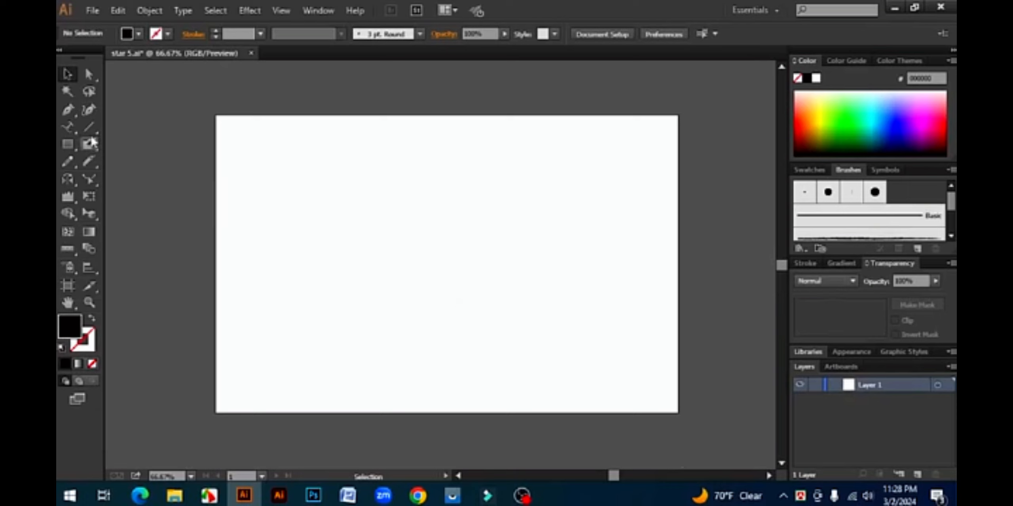
left_click(70, 145)
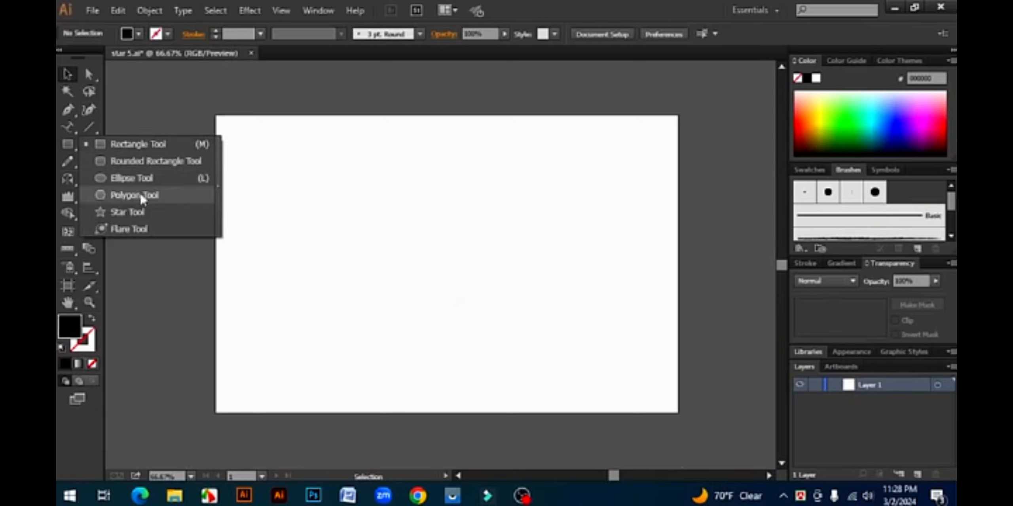
left_click(128, 175)
left_click_drag(437, 249, 490, 303)
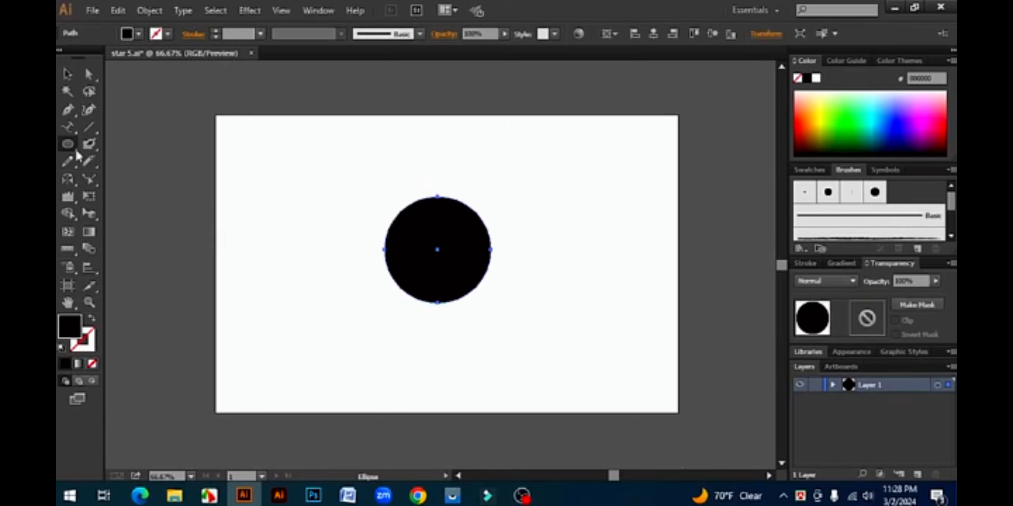
- Apply Free Distort to the circle, swapping its two upper corners to form an hourglass shape
left_click(67, 74)
left_click(250, 11)
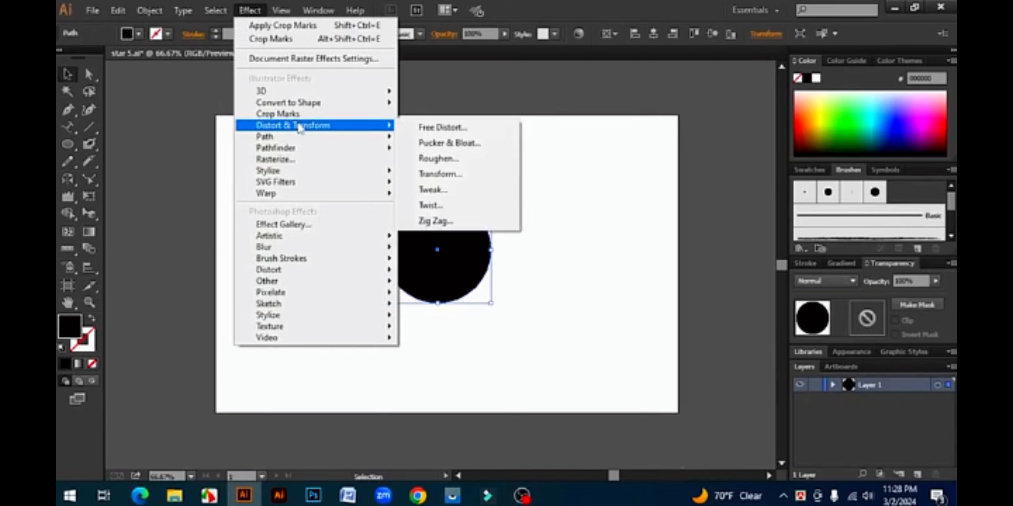
left_click(458, 132)
mouse_move(555, 181)
left_mouse_down()
mouse_move(462, 180)
mouse_move(538, 194)
mouse_move(557, 180)
left_mouse_up()
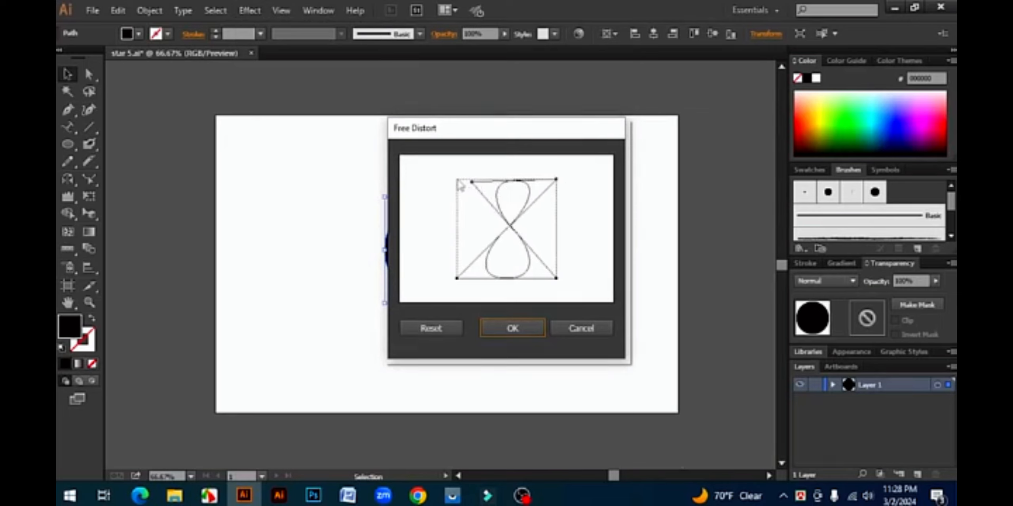
left_click_drag(472, 184, 458, 182)
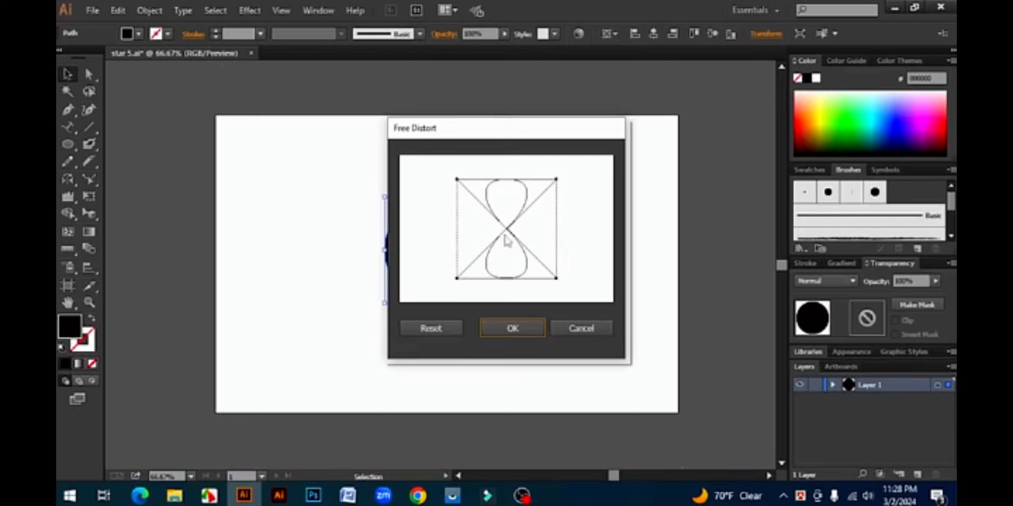
left_click(513, 329)
left_click(547, 296)
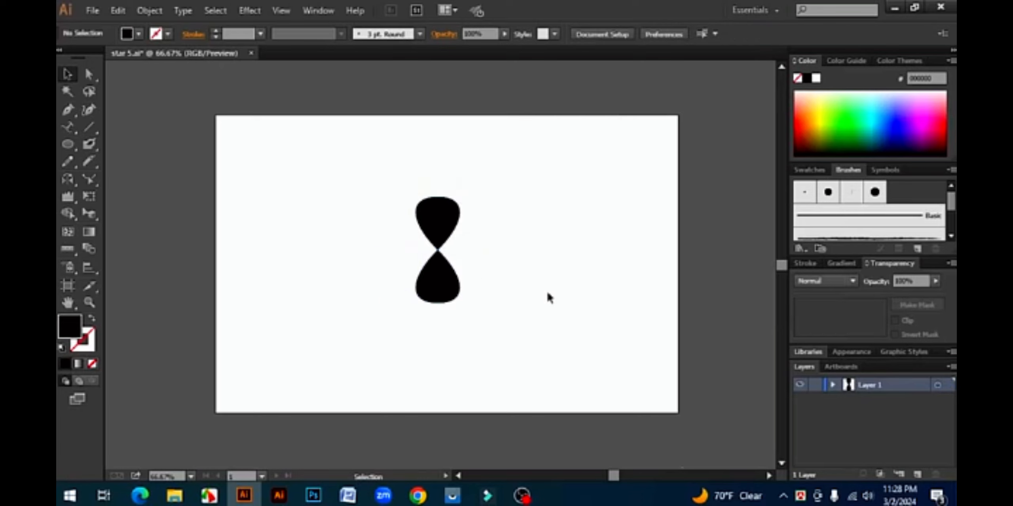
- Move the hourglass shape slightly down and to the right, and undo both the move and the Free Distort effect
left_click(439, 215)
left_click(570, 281)
left_click(466, 241)
left_click(589, 242)
left_click_drag(437, 216, 466, 238)
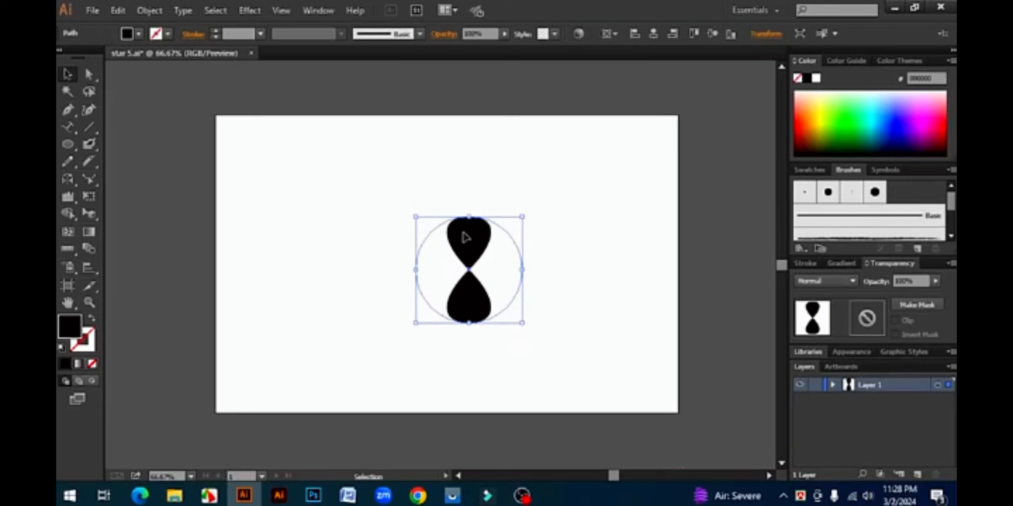
key("ctrl+z")
key("ctrl+z")
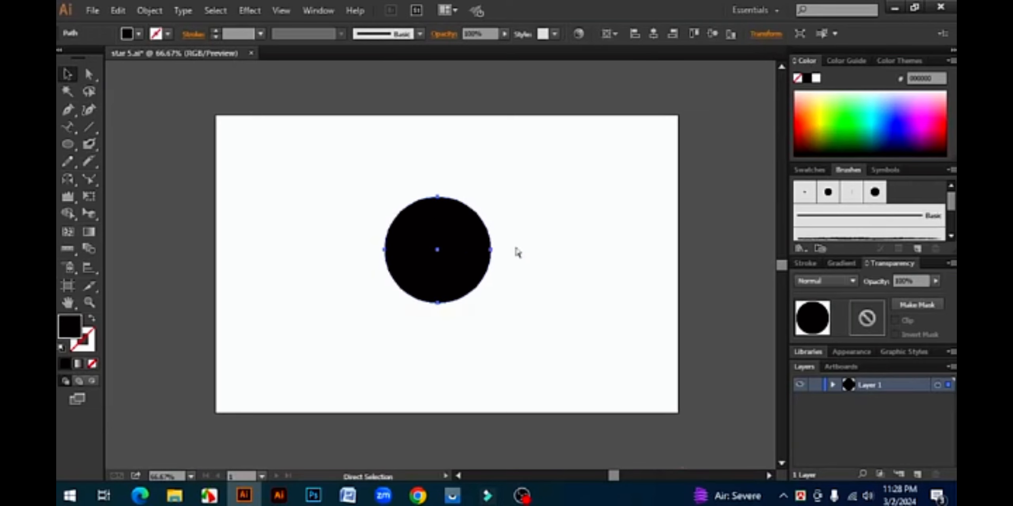
- Try the Pucker & Bloat effect on the circle with a 51% bloat, and undo it
left_click(250, 11)
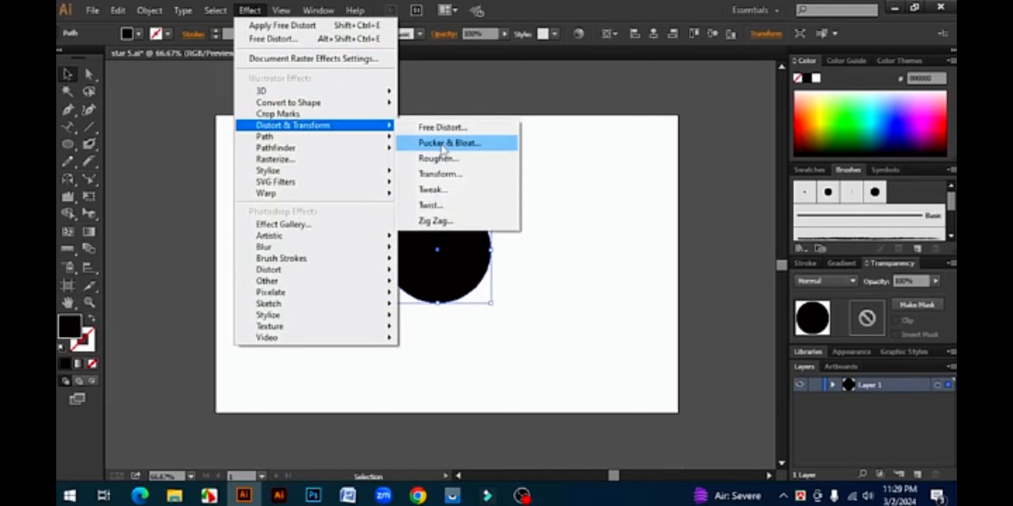
left_click(468, 151)
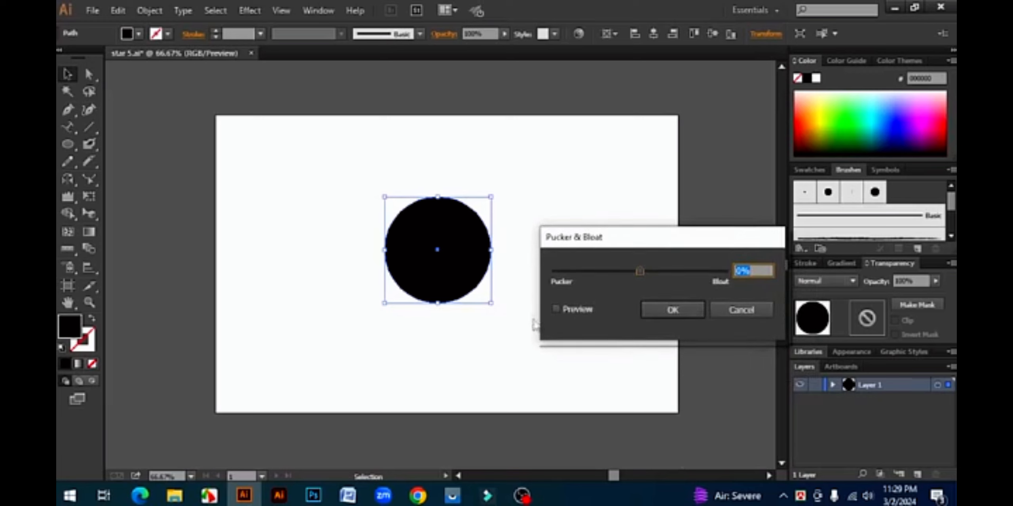
left_click(556, 310)
mouse_move(640, 271)
left_mouse_down()
mouse_move(666, 272)
mouse_move(658, 276)
left_mouse_up()
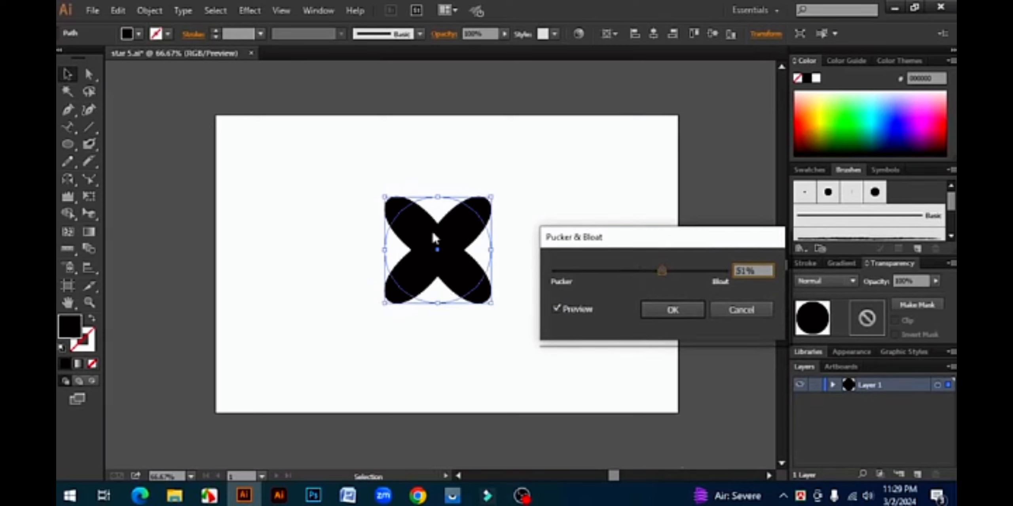
left_click(683, 310)
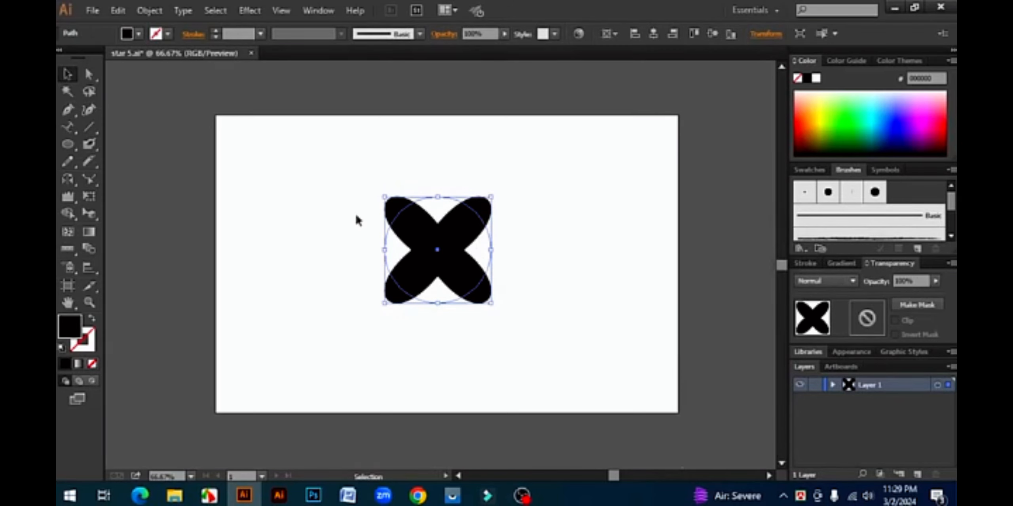
key("ctrl+z")
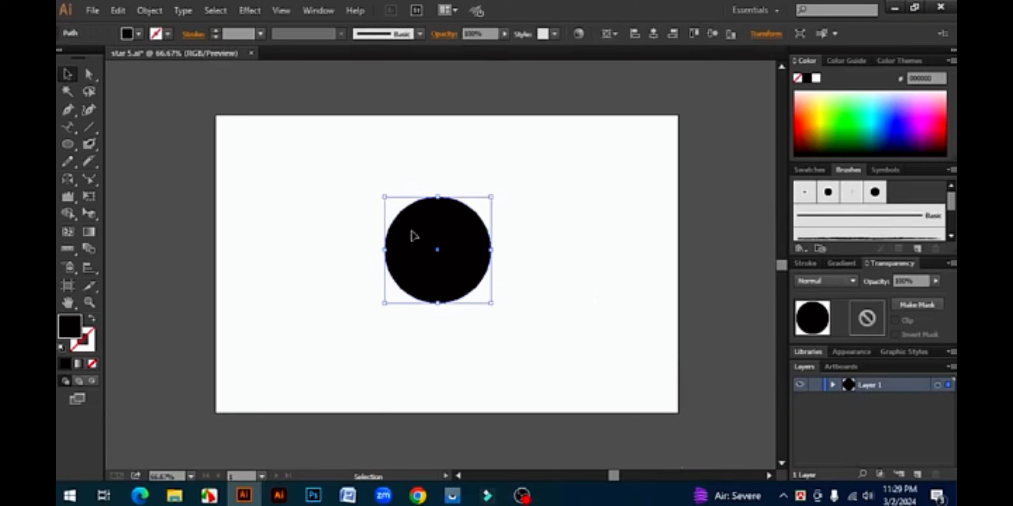
- Set up a Roughen effect on the circle with preview on and a relative size of 28%
left_click(249, 11)
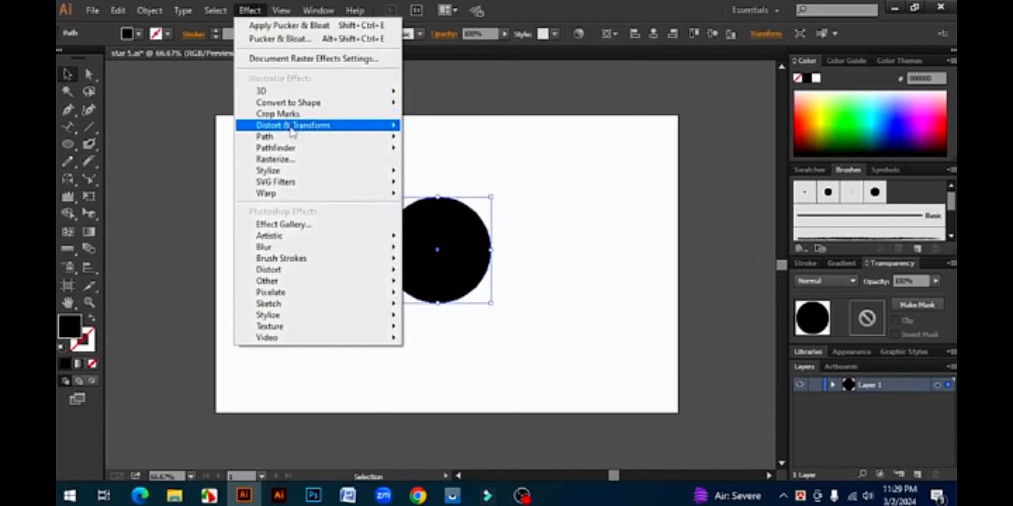
mouse_move(317, 135)
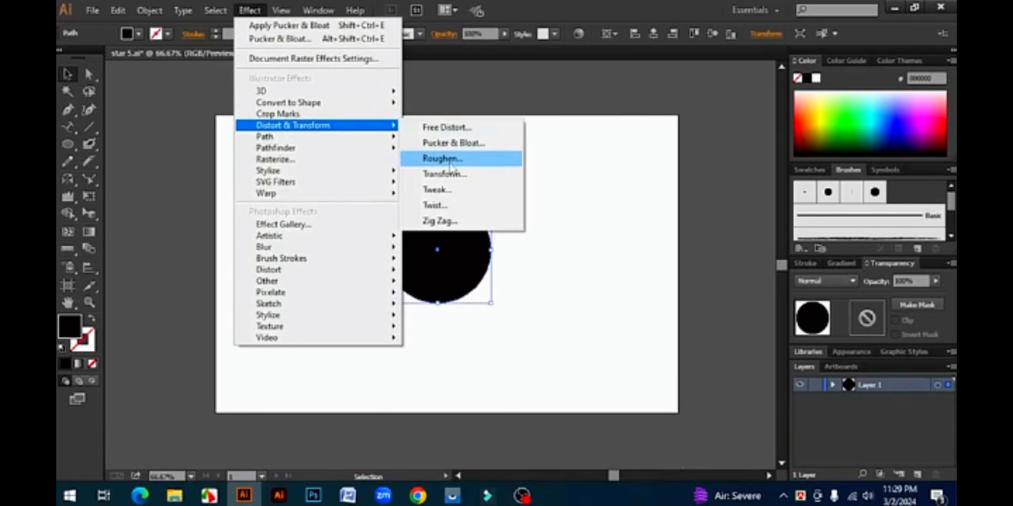
left_click(451, 166)
left_click_drag(554, 138, 725, 173)
left_click(562, 348)
left_click_drag(601, 221, 633, 220)
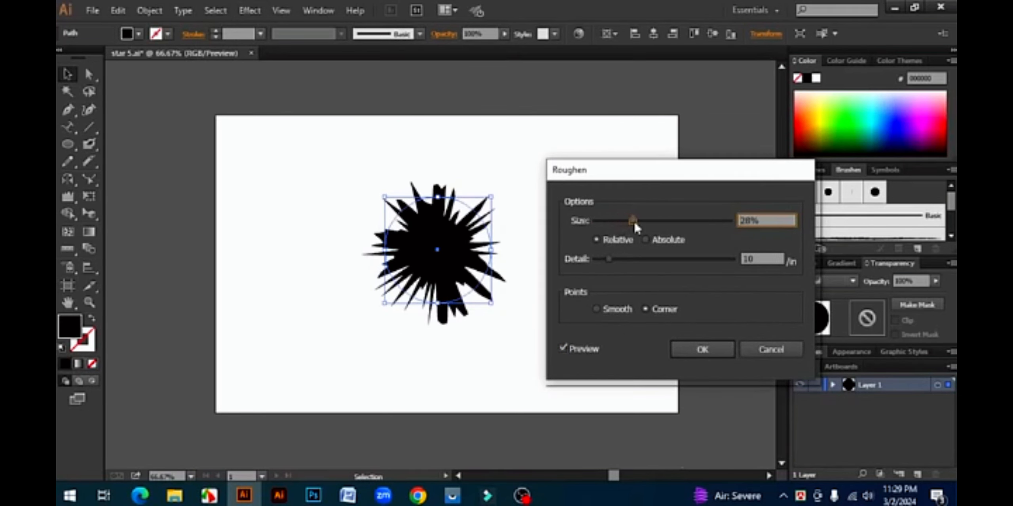
- Raise the Roughen detail to 18 per inch and compare relative with absolute sizing, ending on absolute
left_click_drag(608, 259, 620, 261)
left_click(645, 239)
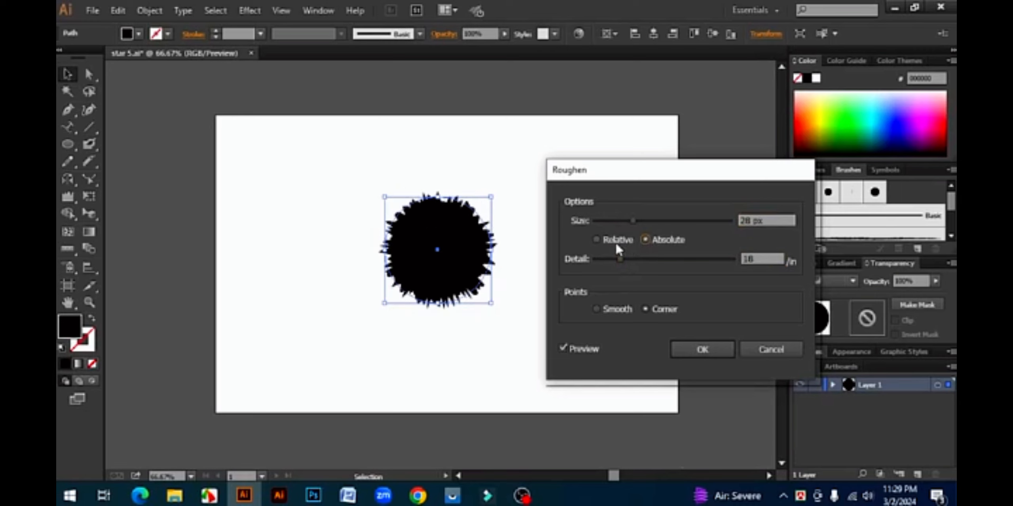
left_click(596, 239)
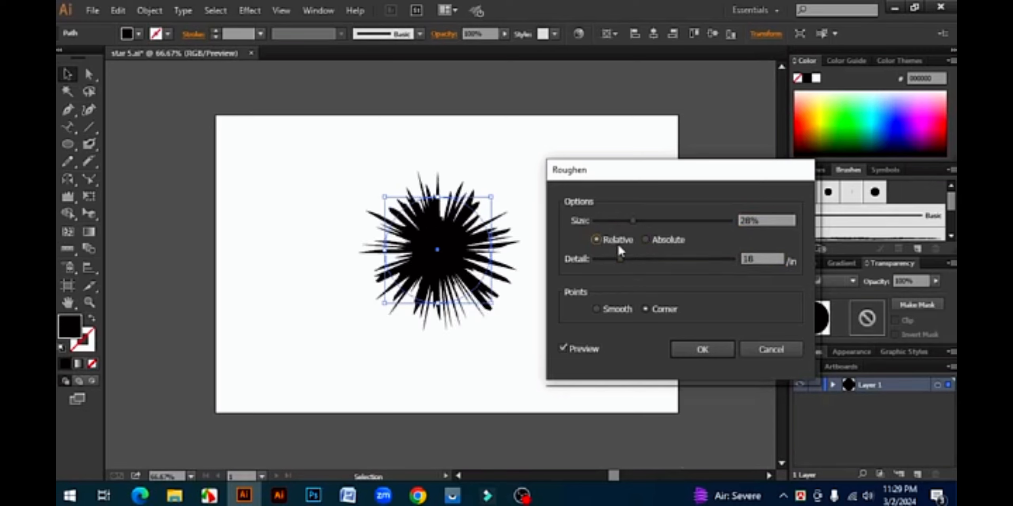
left_click(644, 239)
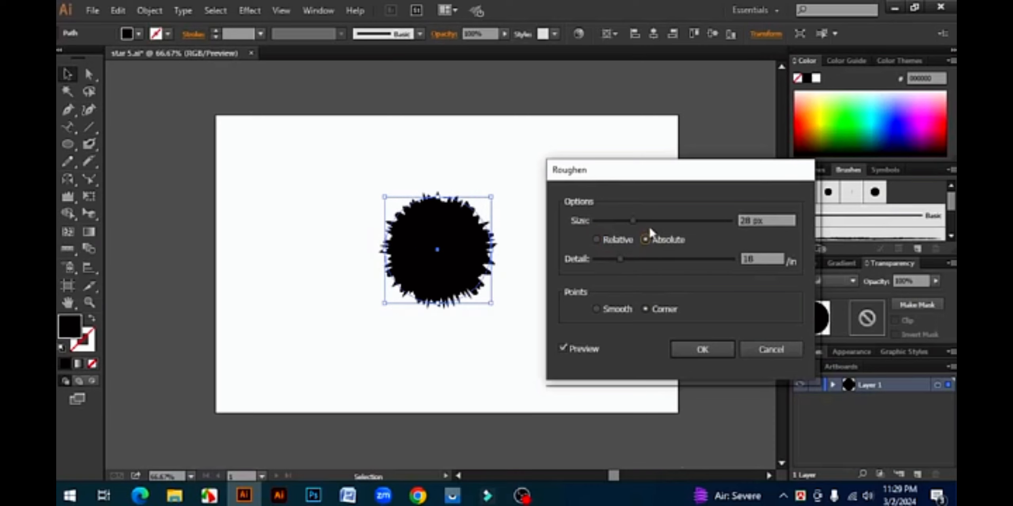
left_click(596, 239)
left_click(645, 240)
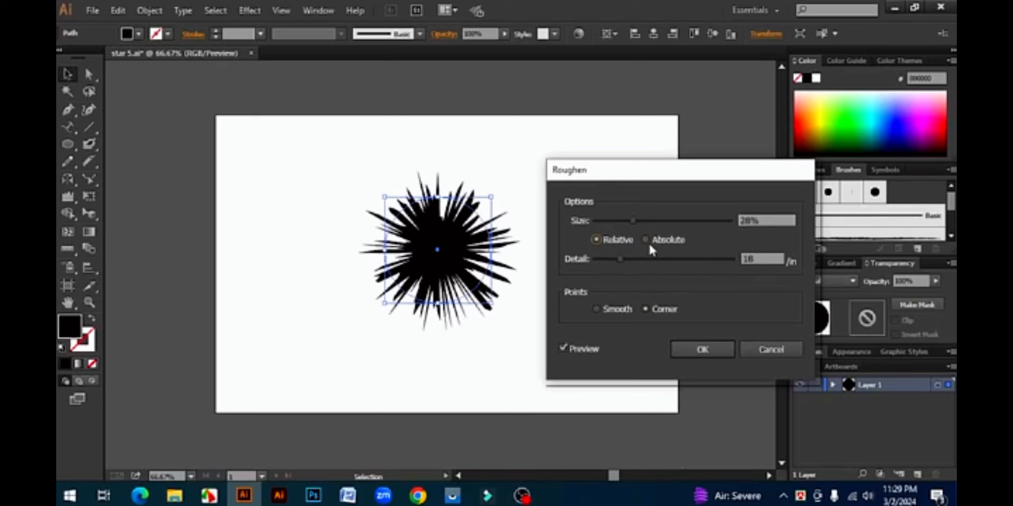
- Try Roughen with absolute sizes of 79 px and 58 px, detail 40 per inch and smooth points, and cancel the effect
left_click_drag(634, 221, 701, 227)
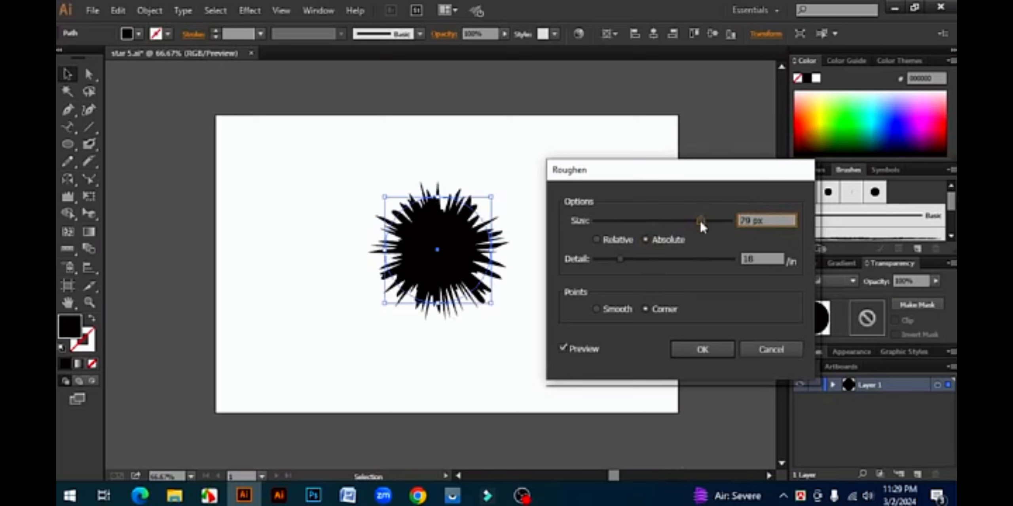
left_click_drag(620, 260, 650, 258)
left_click(597, 310)
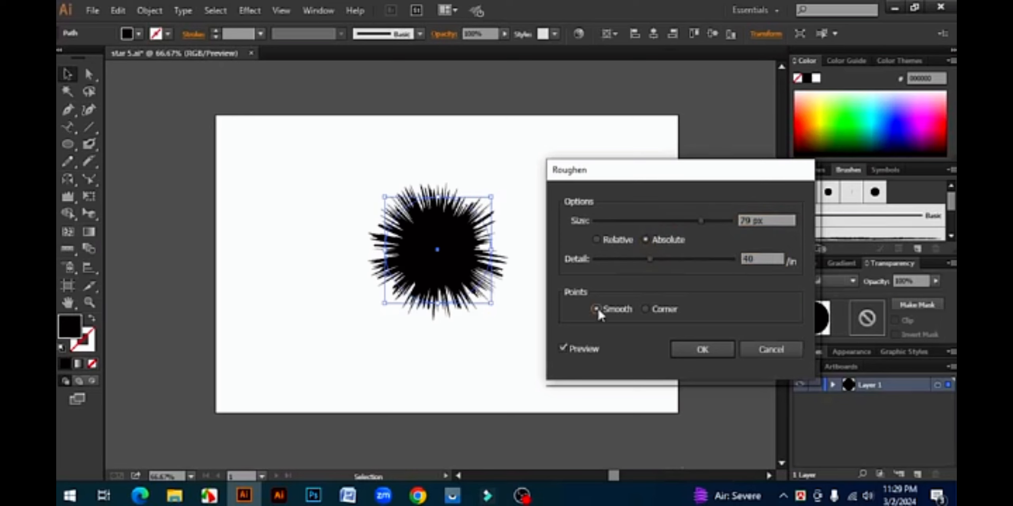
left_click_drag(702, 226, 673, 221)
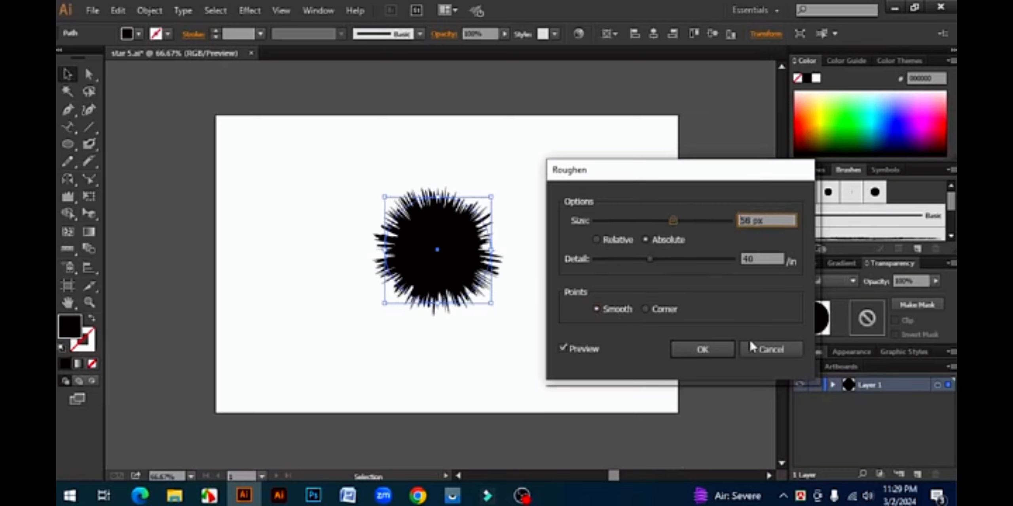
left_click(772, 350)
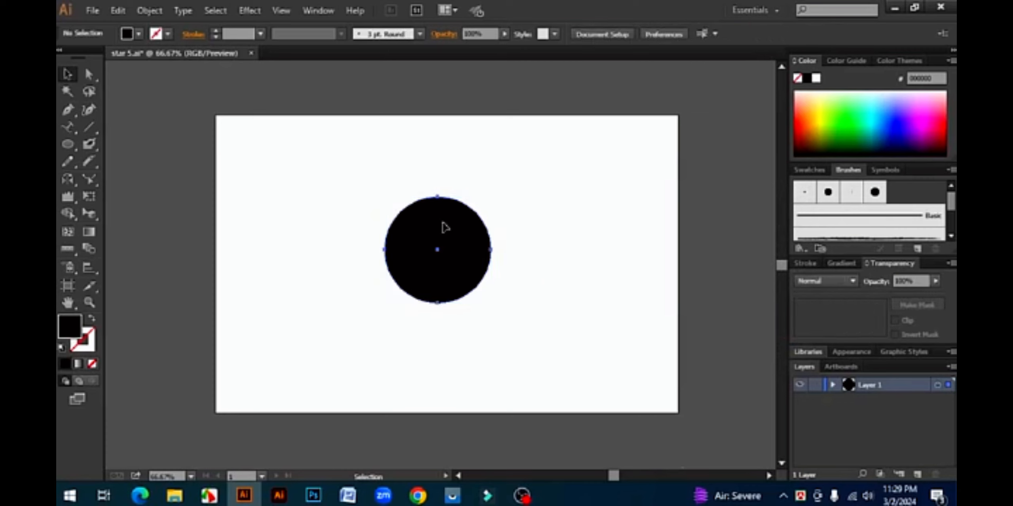
- Apply the Tweak effect to the circle with a relative horizontal amount of 64%
left_click(249, 10)
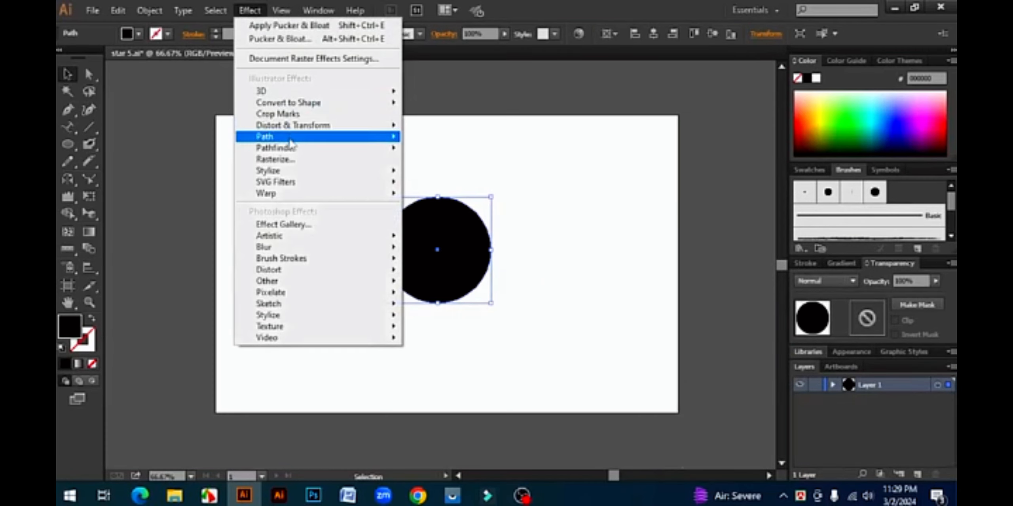
mouse_move(320, 126)
left_click(467, 189)
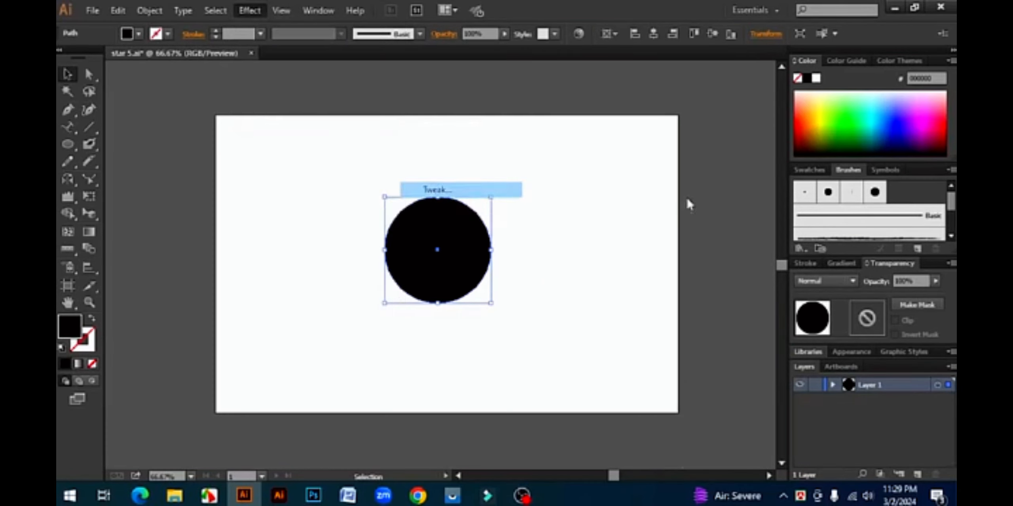
left_click_drag(530, 121, 735, 156)
left_click(612, 371)
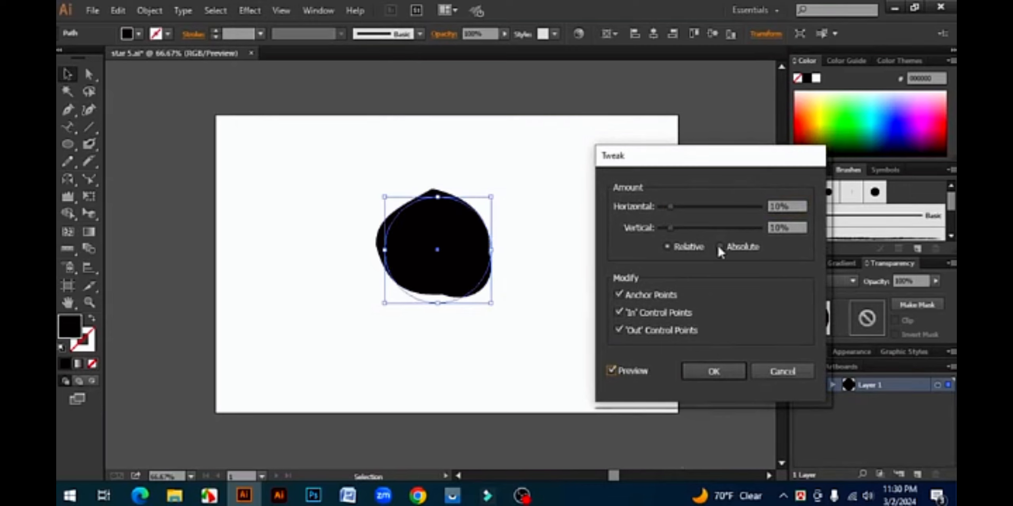
left_click_drag(685, 206, 723, 205)
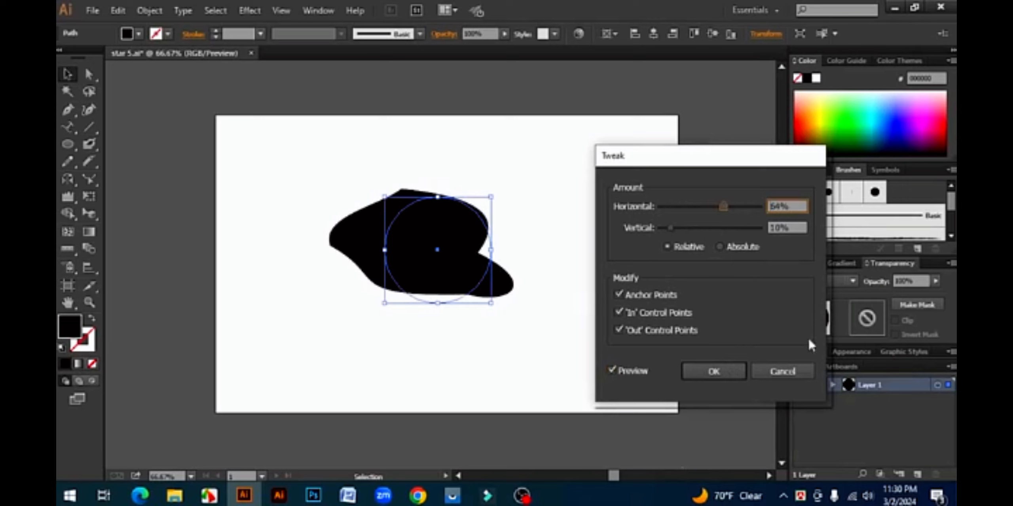
left_click(734, 372)
- Deselect and reselect the tweaked shape, and undo the Tweak effect
left_click(530, 247)
left_click(447, 204)
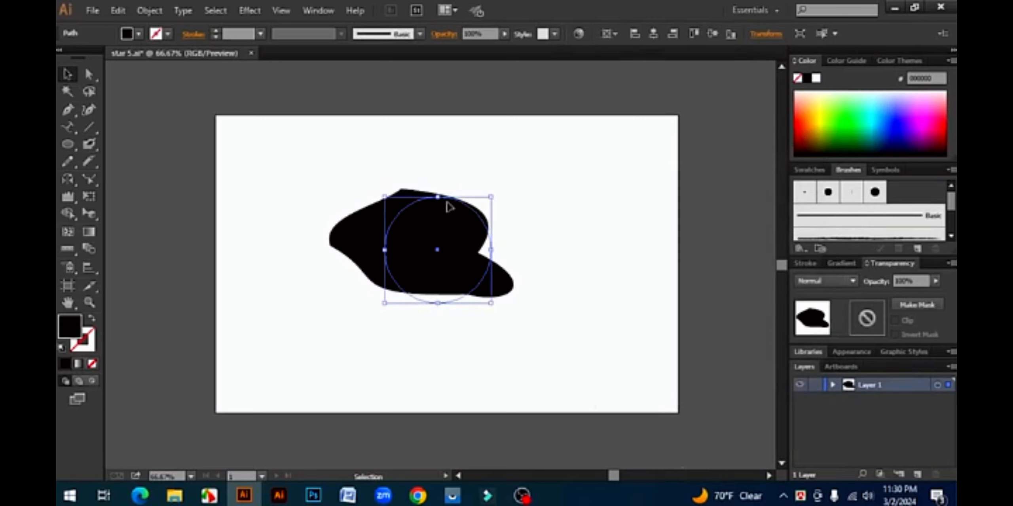
key("ctrl+z")
key("ctrl+z")
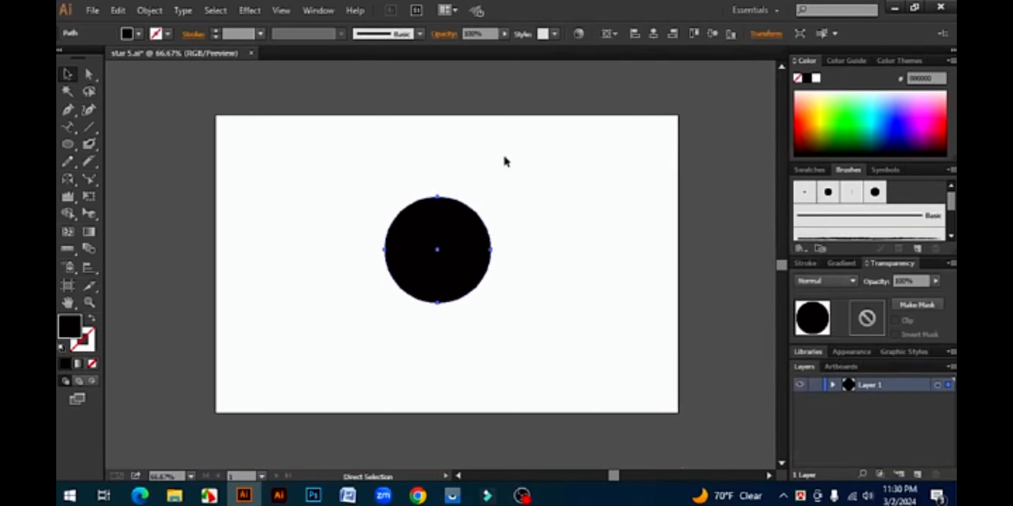
- Set up a Transform effect on the circle with preview on and a rotation angle of 22°
left_click(249, 10)
mouse_move(322, 125)
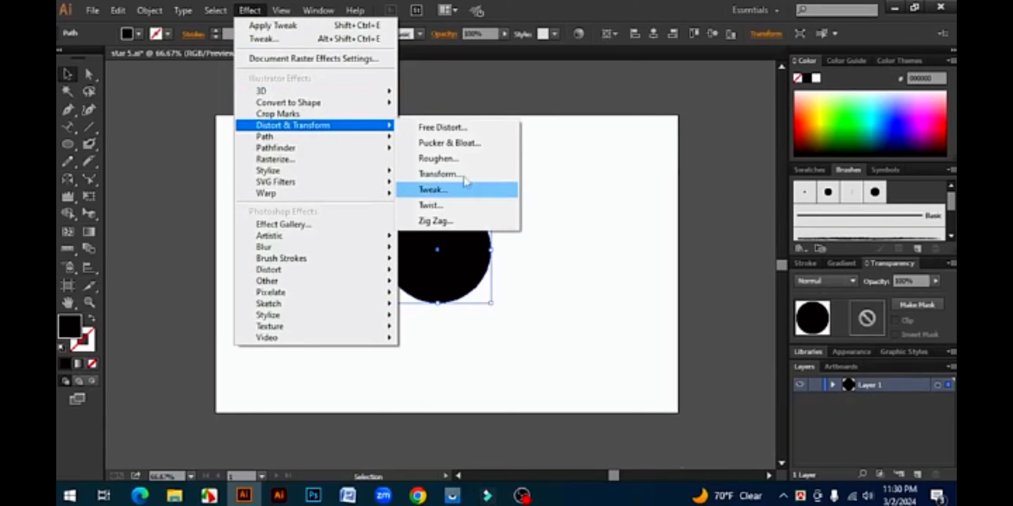
left_click(451, 174)
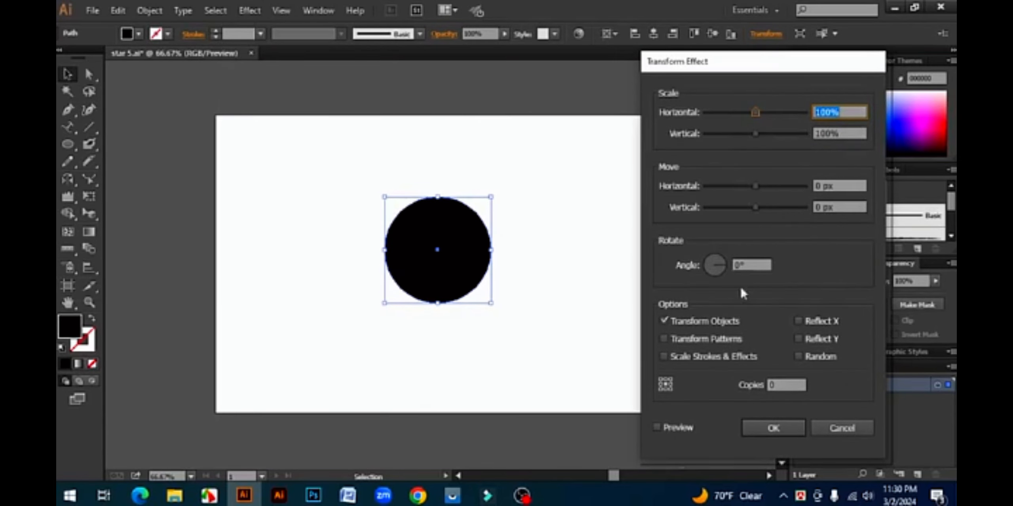
left_click(657, 427)
double_click(845, 111)
double_click(751, 264)
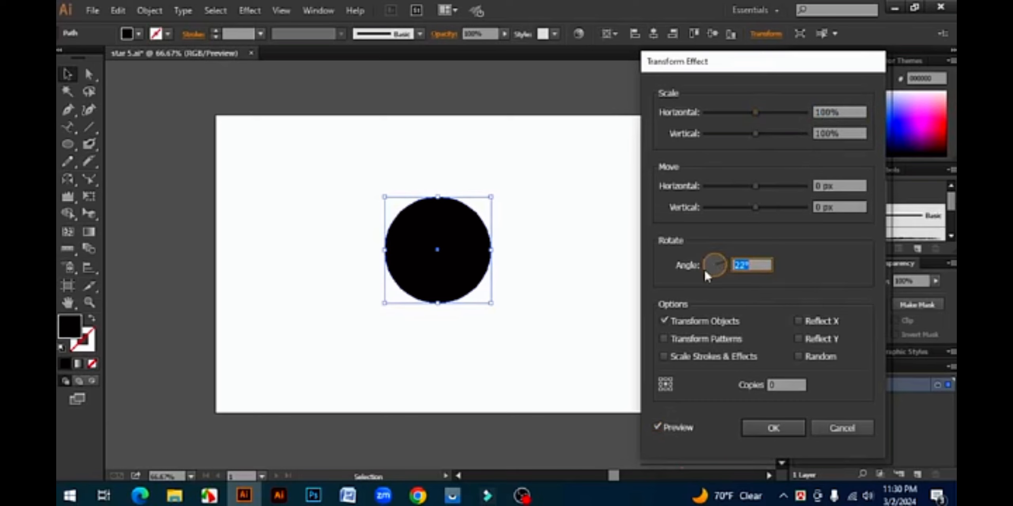
- Apply the Transform effect to the circle with 27 copies, 64% horizontal scale and 134% vertical scale
double_click(781, 385)
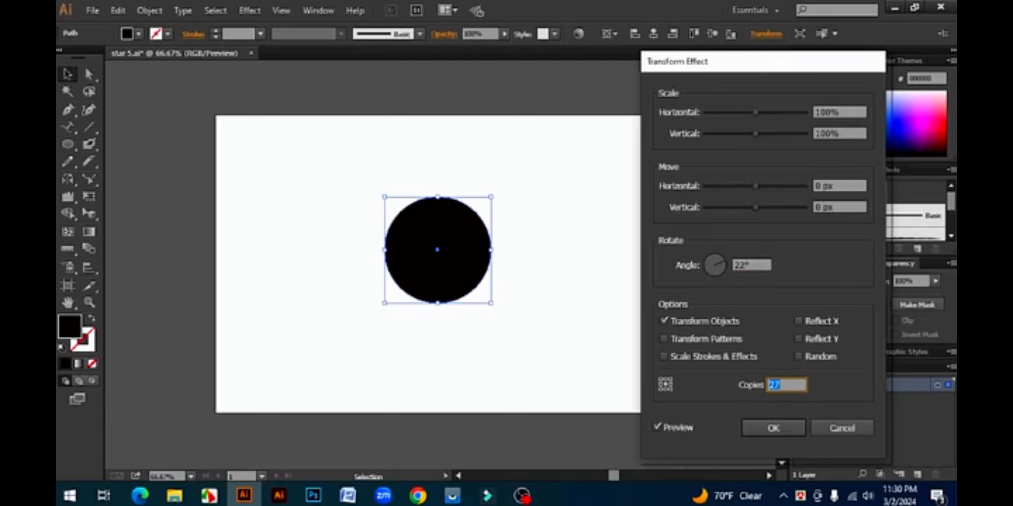
left_click_drag(755, 112, 771, 134)
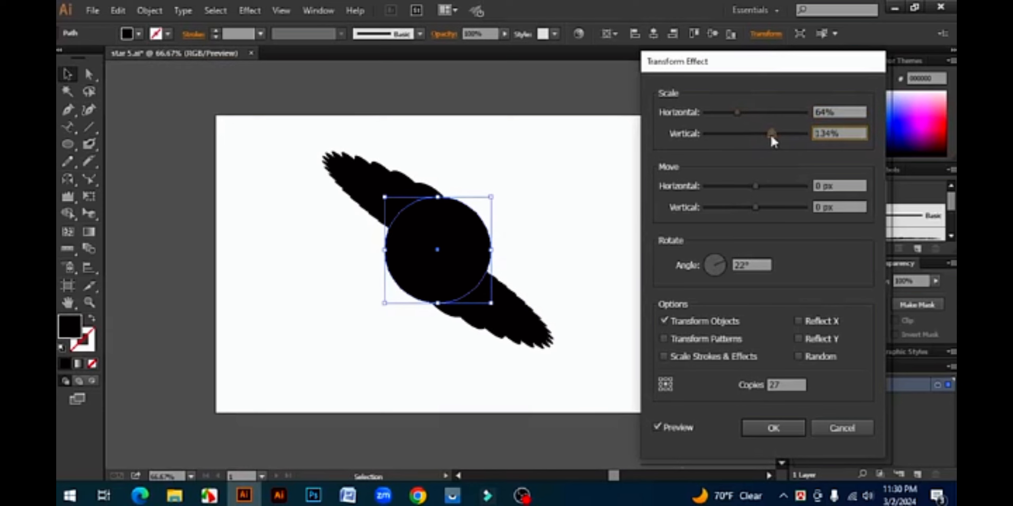
left_click(794, 429)
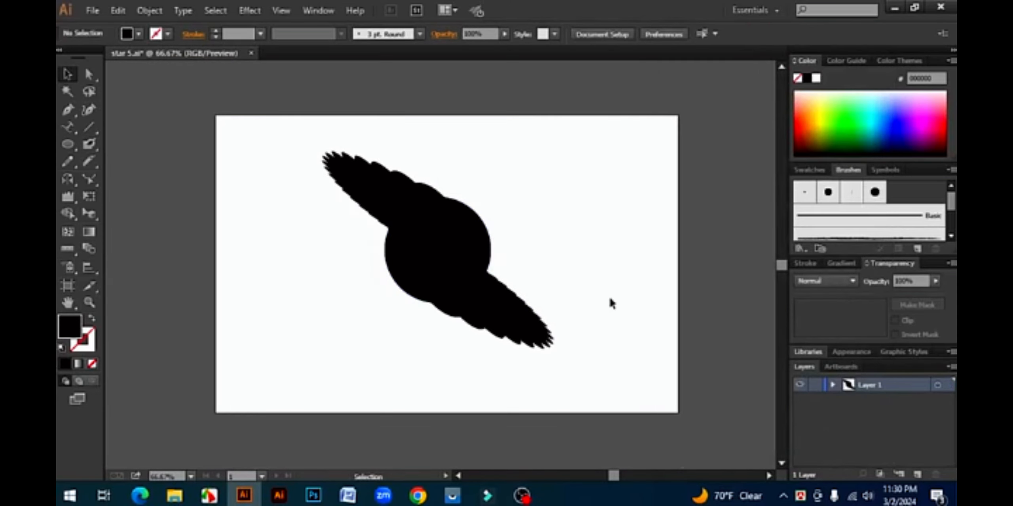
- Try moving and rotating the transformed circle together with its copies on the artboard
left_click(427, 260)
left_click_drag(427, 260, 473, 259)
left_click(616, 251)
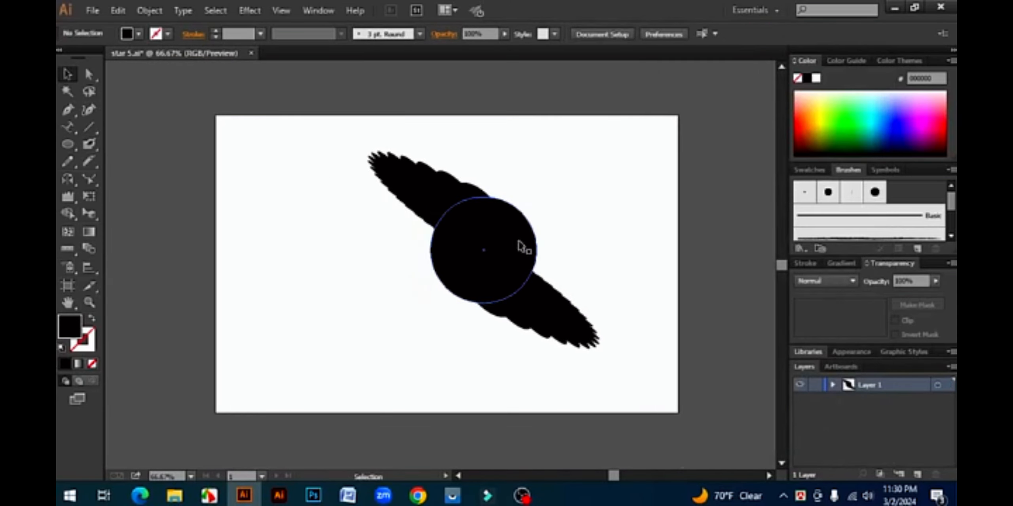
key("ctrl+z")
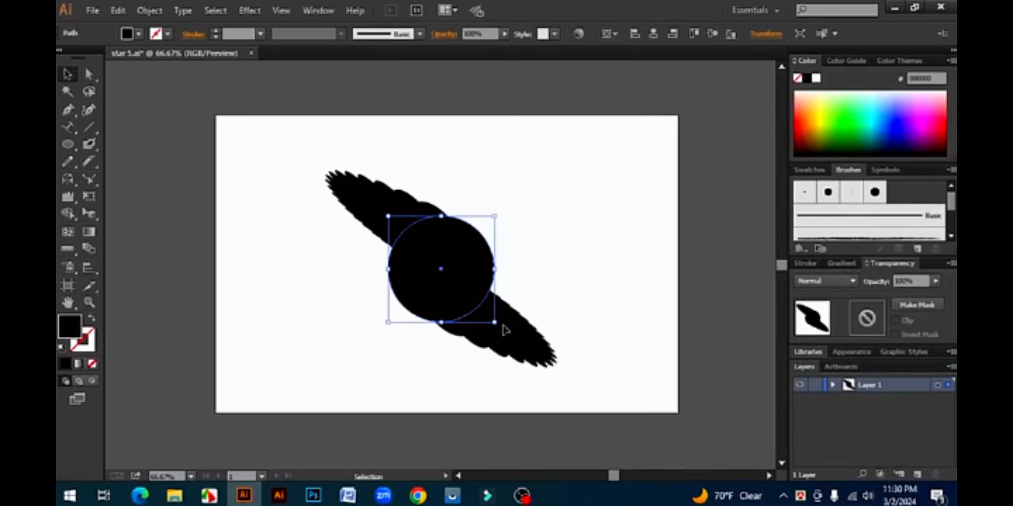
left_click_drag(502, 323, 529, 276)
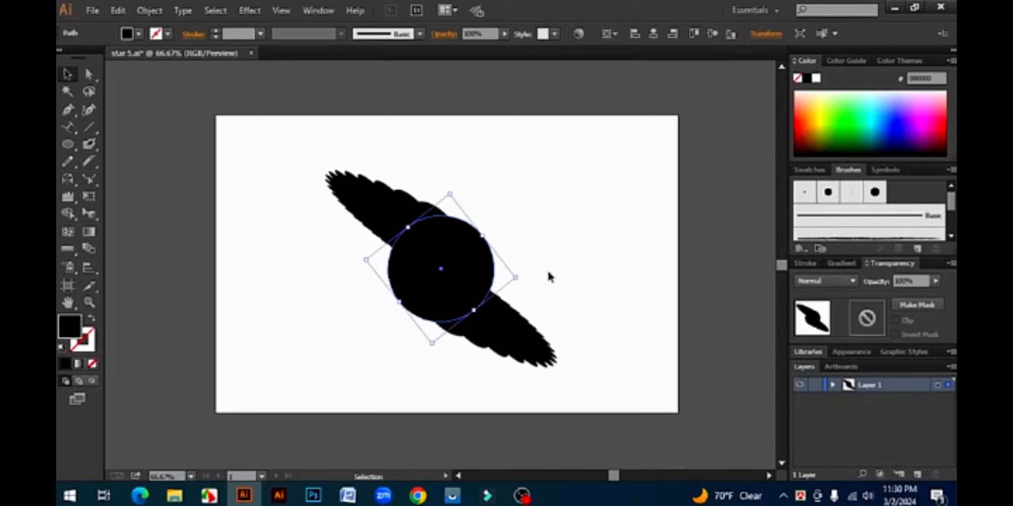
mouse_move(470, 256)
left_mouse_down()
mouse_move(561, 256)
mouse_move(490, 258)
left_mouse_up()
left_click_drag(559, 199, 306, 334)
left_click_drag(463, 273, 432, 272)
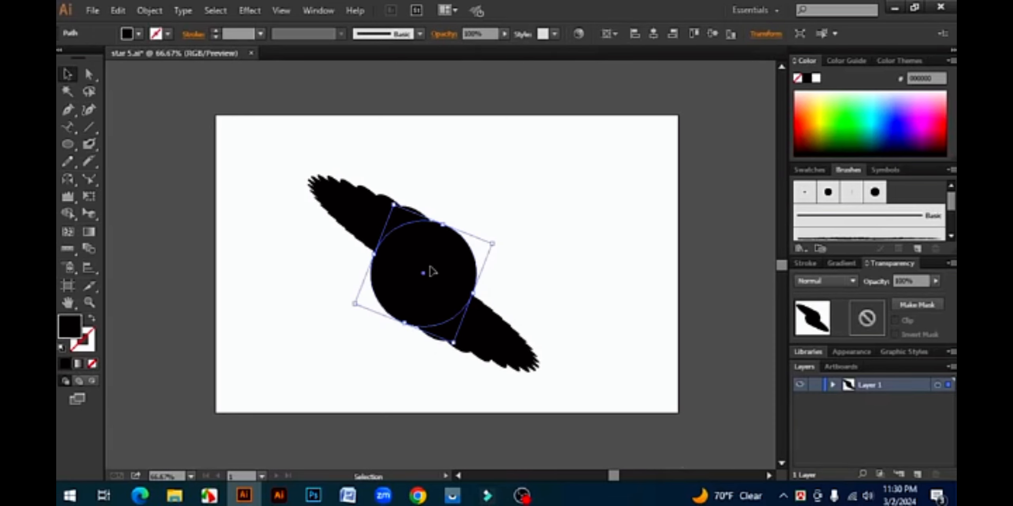
- Undo the moves, the rotations, the Transform effect and the original circle until the artboard is empty
key("ctrl+z")
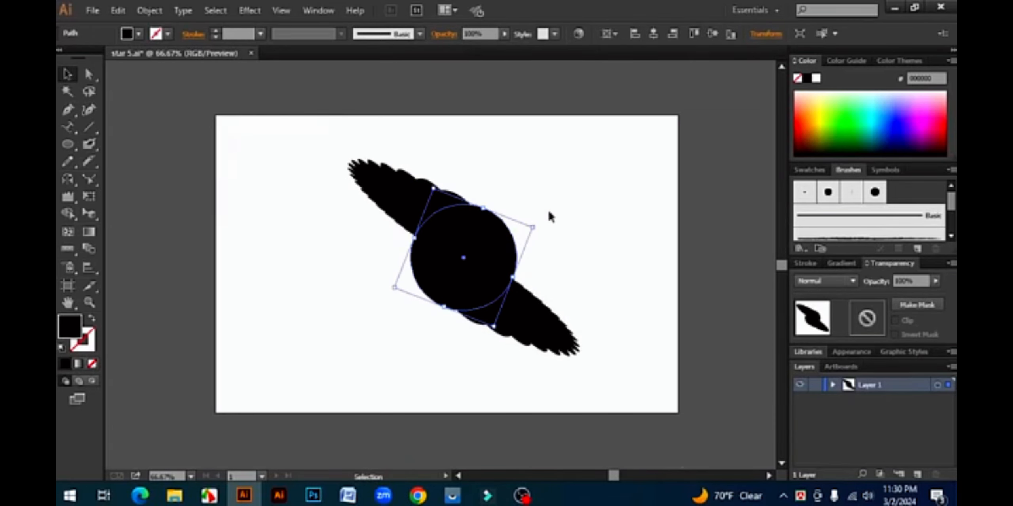
key("ctrl+z")
key("ctrl+z")
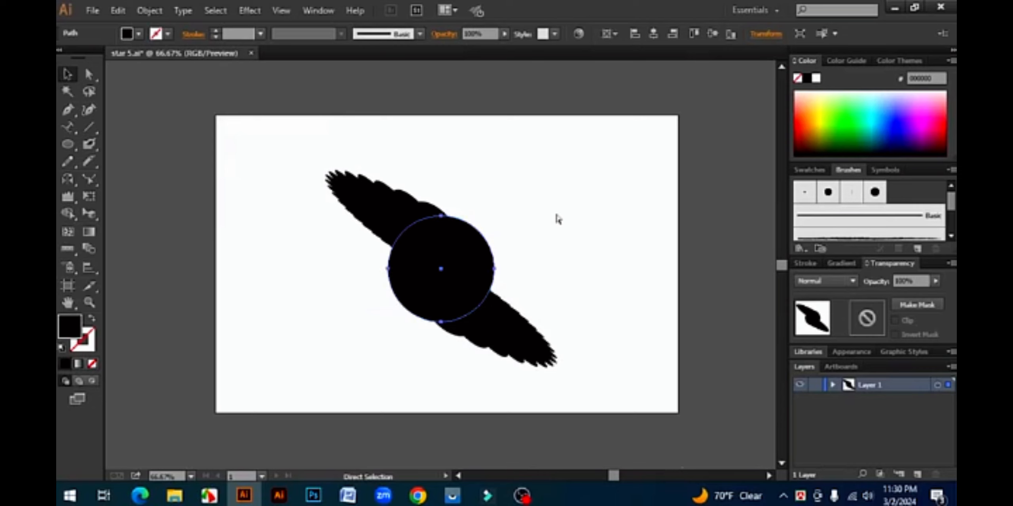
key("ctrl+z")
key("ctrl+z")
key("ctrl+z")
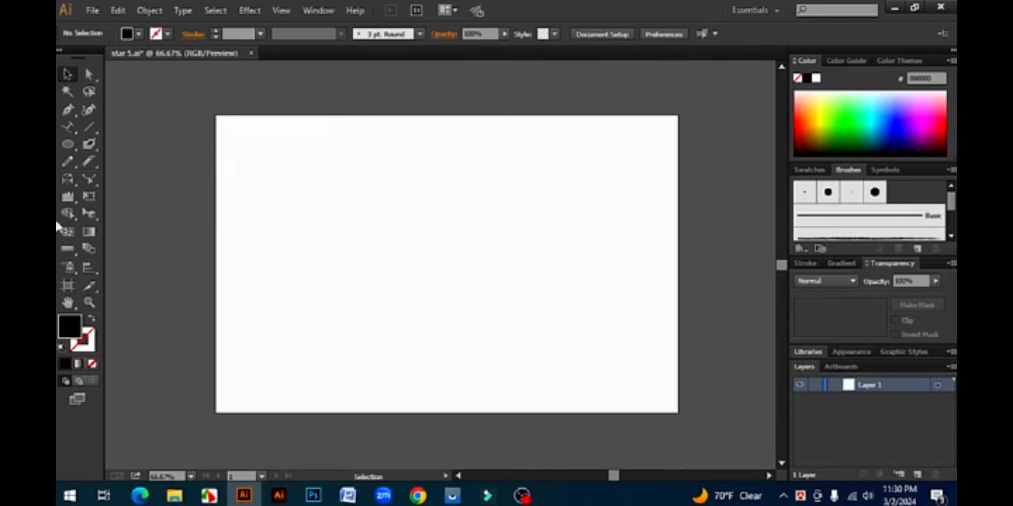
- Draw a black circle with the Ellipse tool and move it near the middle of the artboard
mouse_move(73, 146)
left_mouse_down()
mouse_move(133, 187)
mouse_move(130, 179)
left_mouse_up()
left_click_drag(466, 245, 530, 308)
left_click(67, 74)
left_click_drag(471, 220, 429, 246)
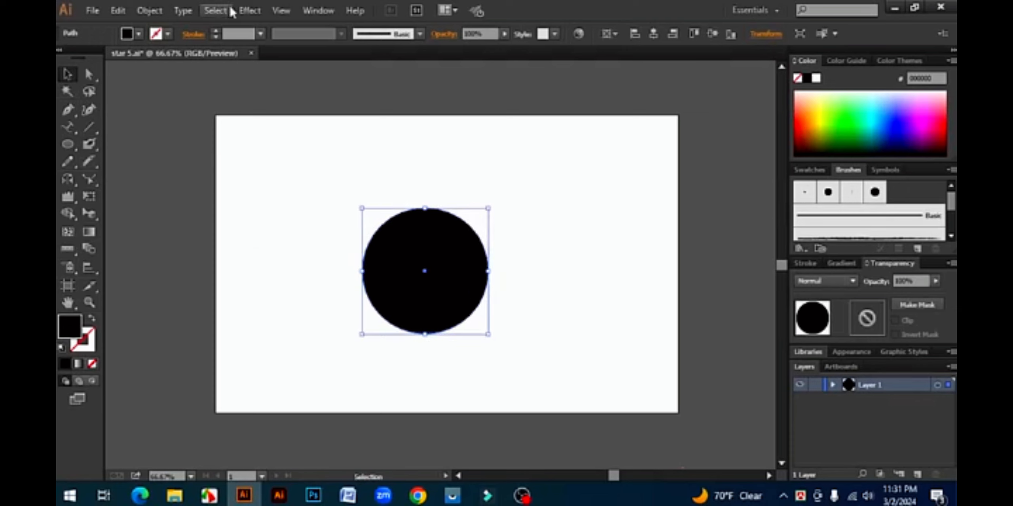
- Try the Offset Path effect on the black circle with a 10 px offset and the preview on
left_click(249, 10)
mouse_move(293, 142)
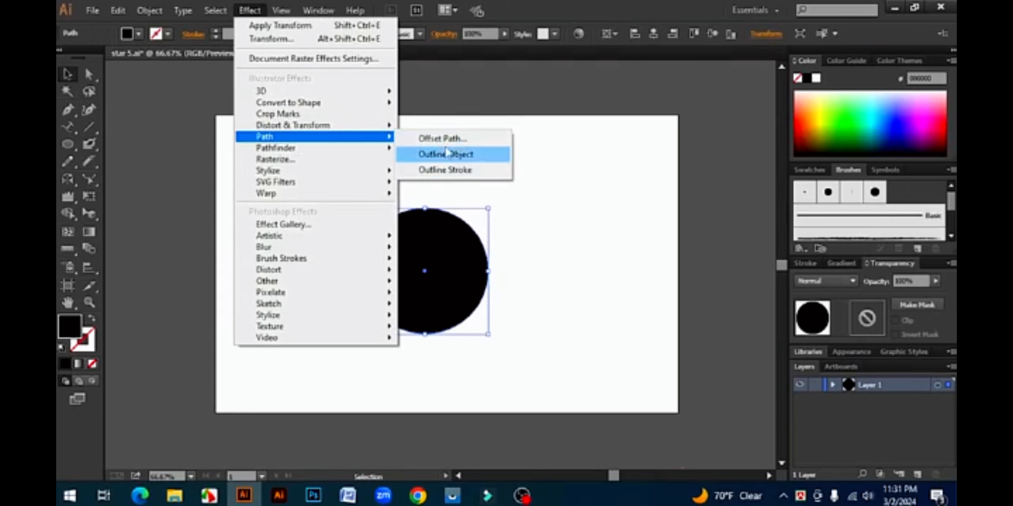
mouse_move(139, 12)
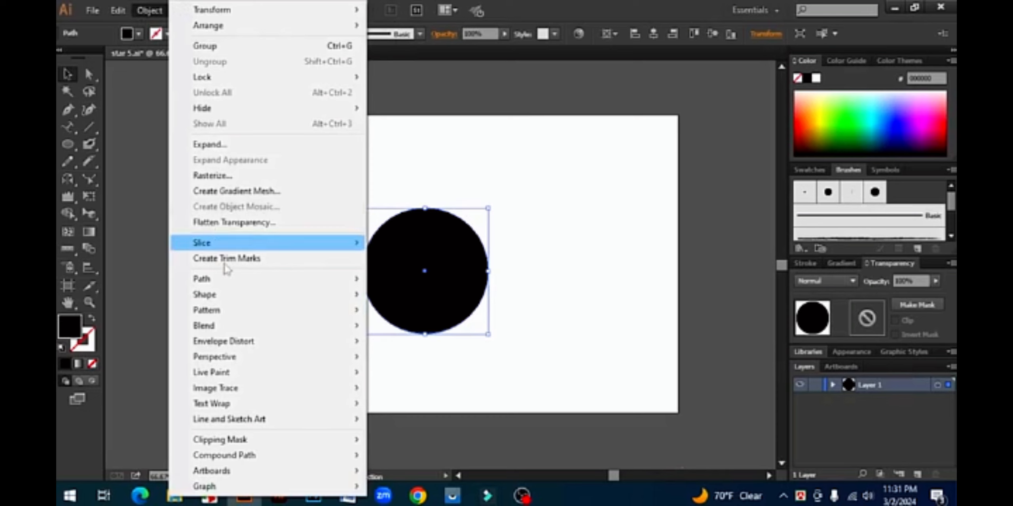
left_click(471, 171)
left_click(429, 260)
left_click(249, 10)
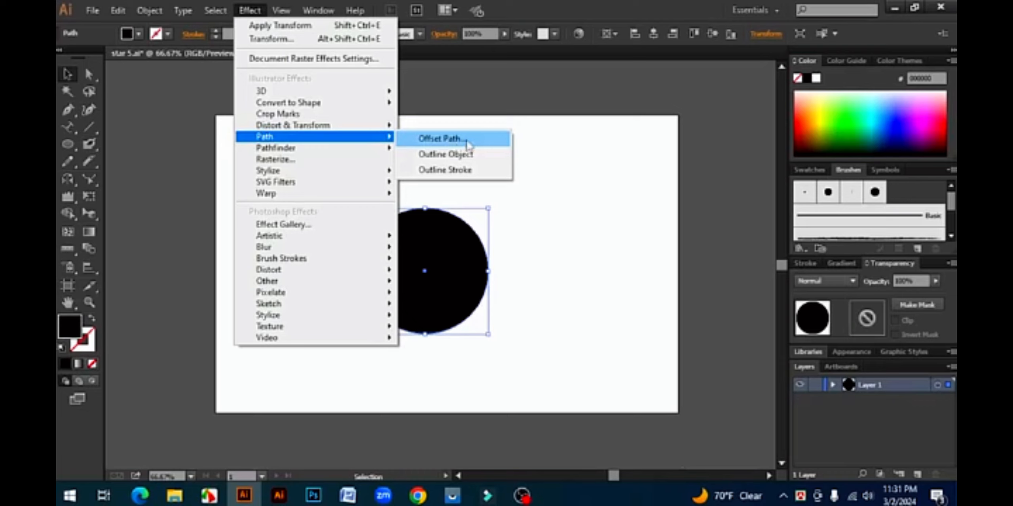
left_click(469, 143)
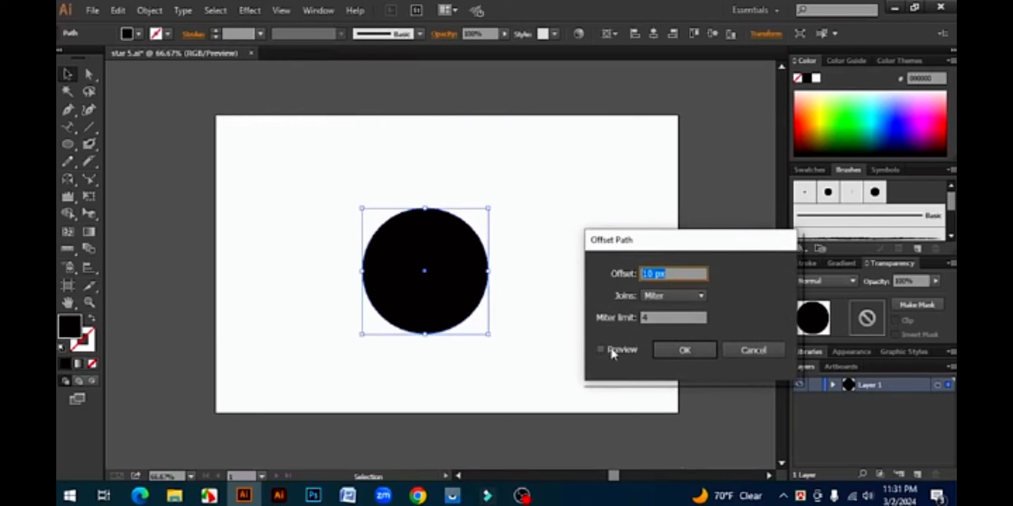
left_click(600, 350)
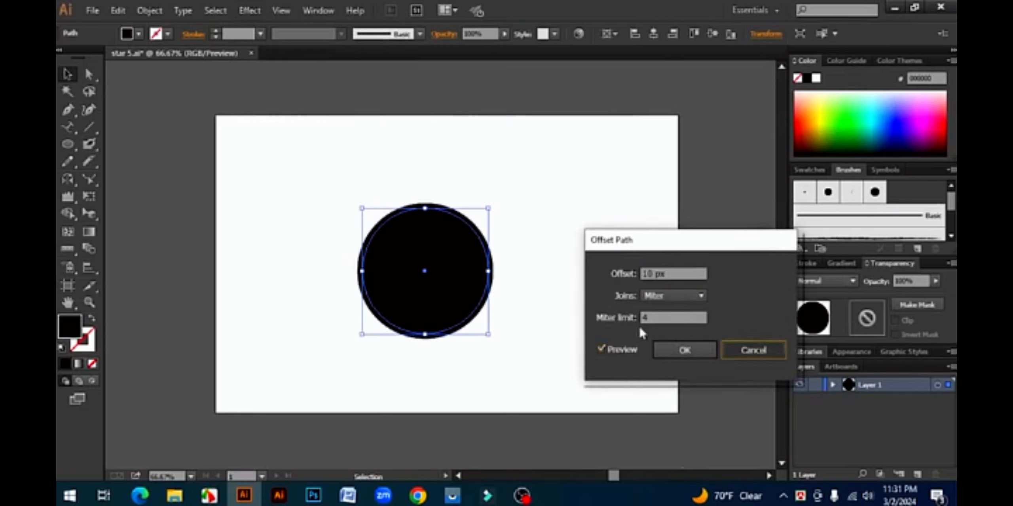
left_click(752, 351)
left_click(150, 11)
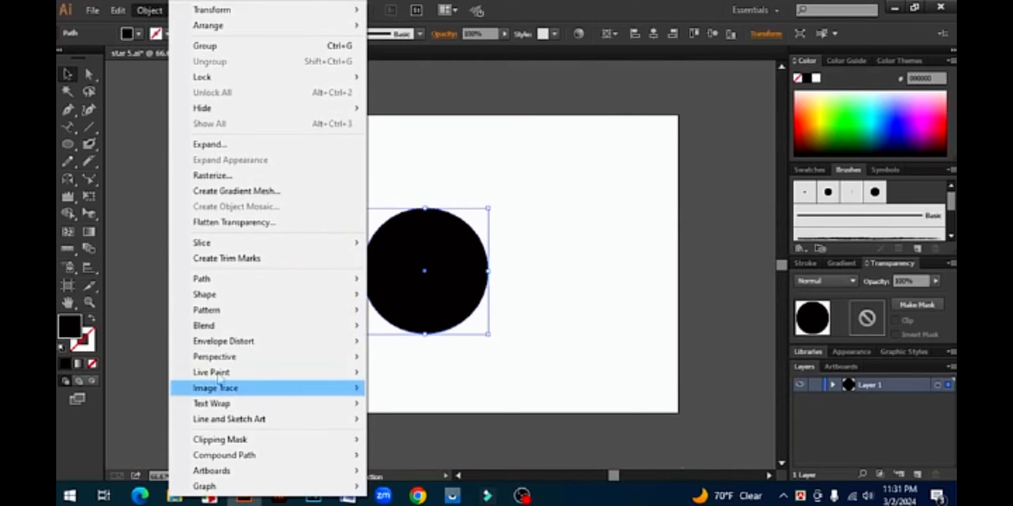
left_click(468, 76)
left_click(249, 11)
left_click(565, 262)
left_click(464, 285)
left_click(463, 285)
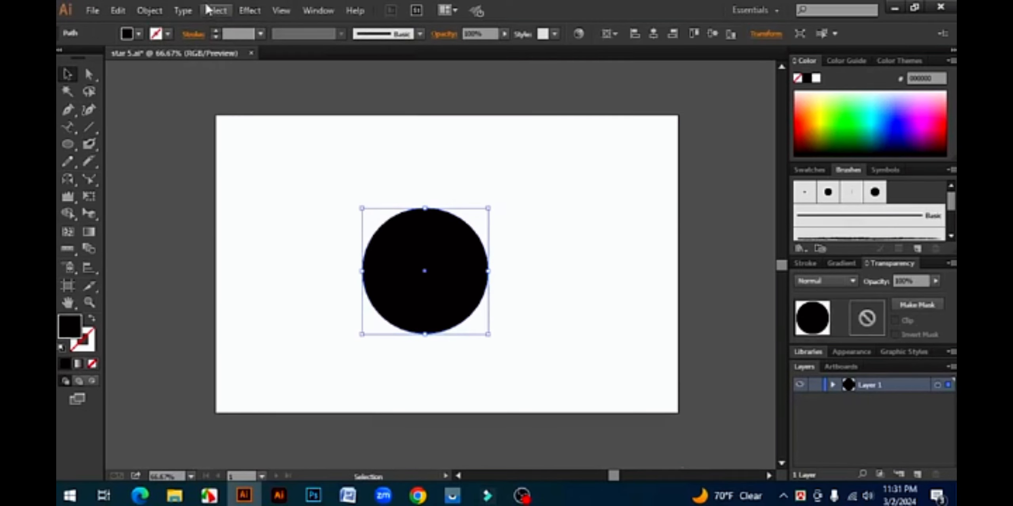
left_click(250, 10)
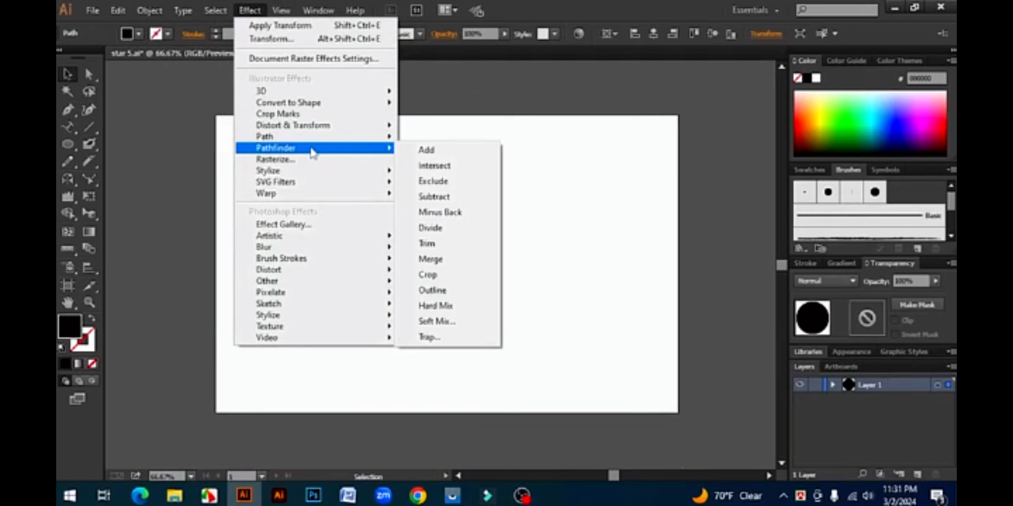
left_click(538, 157)
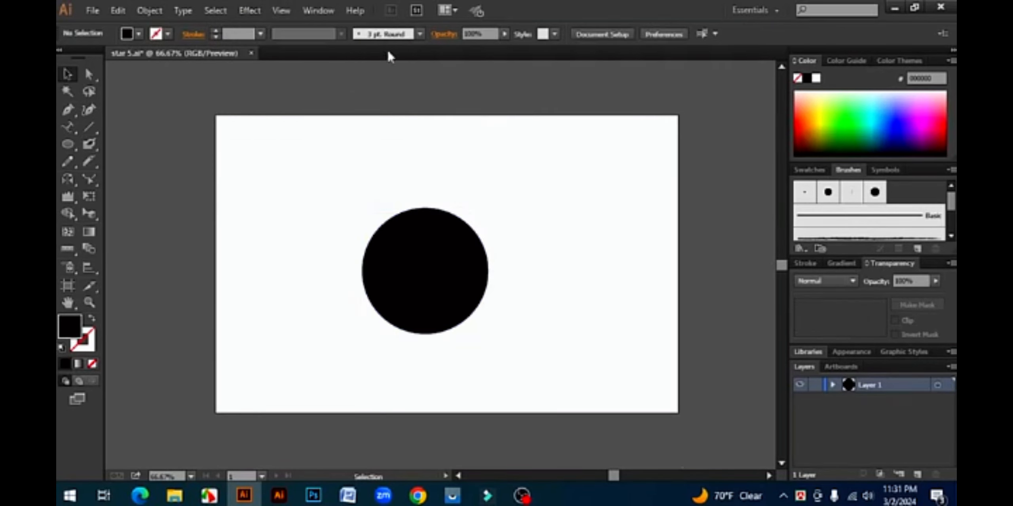
- Show the Pathfinder options for combining shapes
left_click(319, 11)
left_click(396, 457)
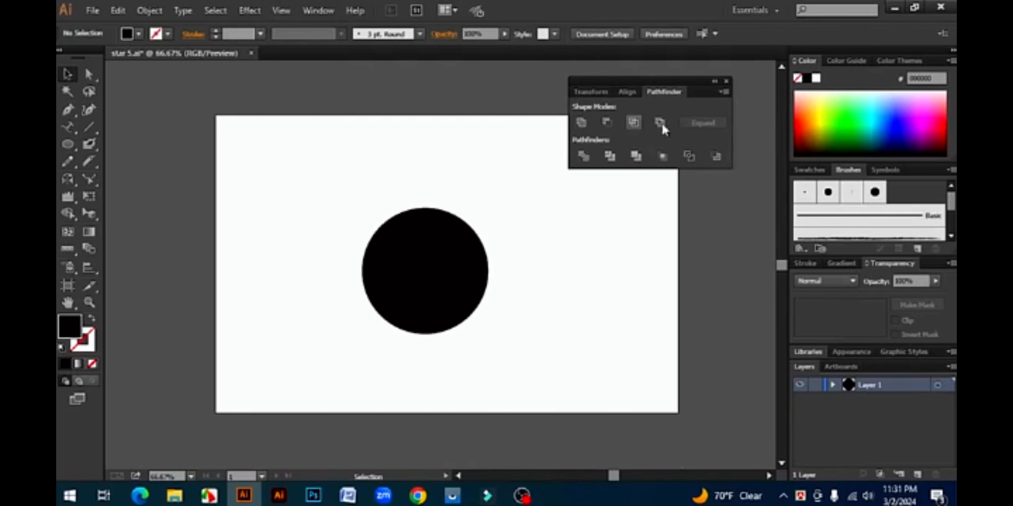
left_click(250, 11)
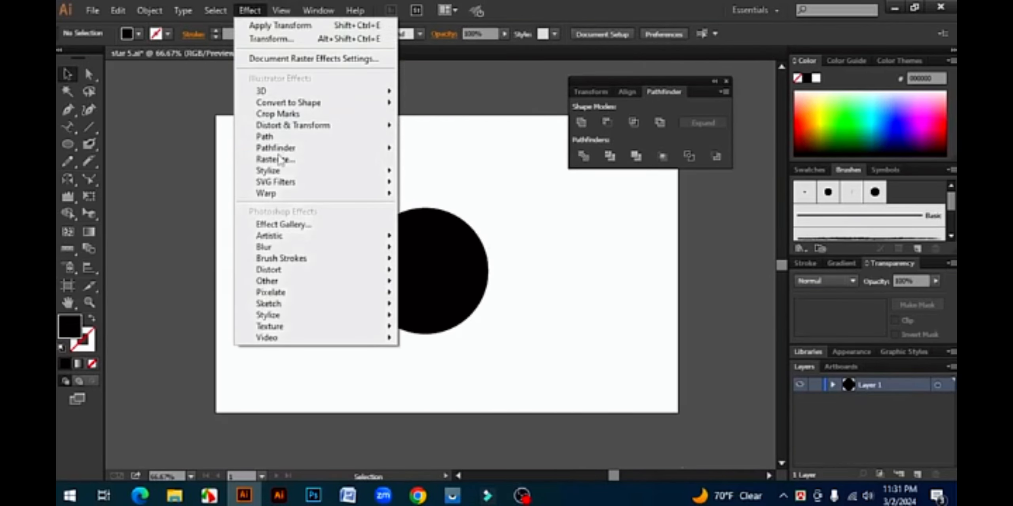
mouse_move(310, 154)
left_click(575, 246)
- Duplicate the black circle sideways so the copy overlaps half of it, and fill the copy with yellow
left_click(416, 271)
left_click_drag(401, 311, 476, 306)
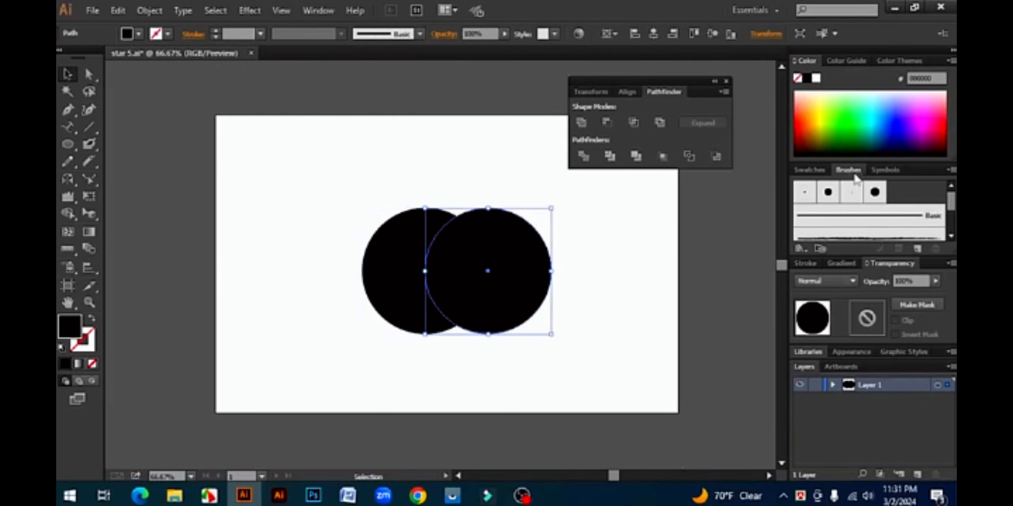
left_click(827, 106)
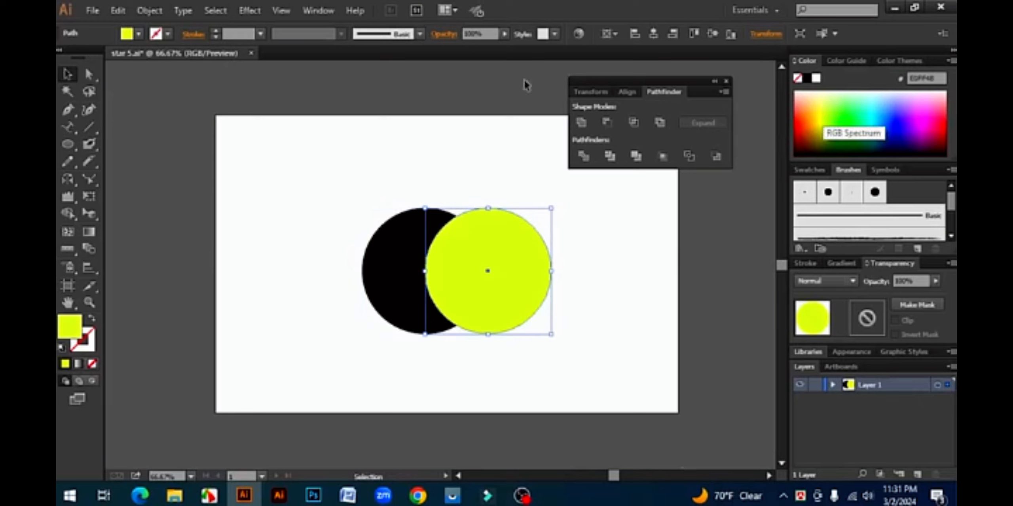
- Divide the two overlapping circles with Pathfinder and ungroup the resulting pieces
left_click_drag(328, 176, 526, 316)
left_click(583, 155)
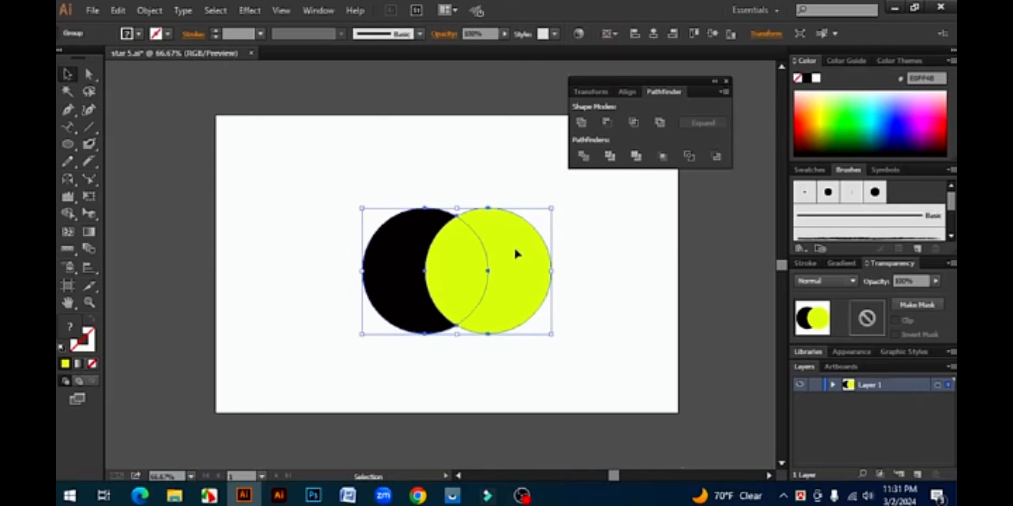
right_click(478, 221)
left_click(545, 306)
- Move the yellow crescent to the right and the black crescent to the left, away from the middle lens
left_click_drag(539, 287, 604, 303)
left_click_drag(407, 281, 317, 294)
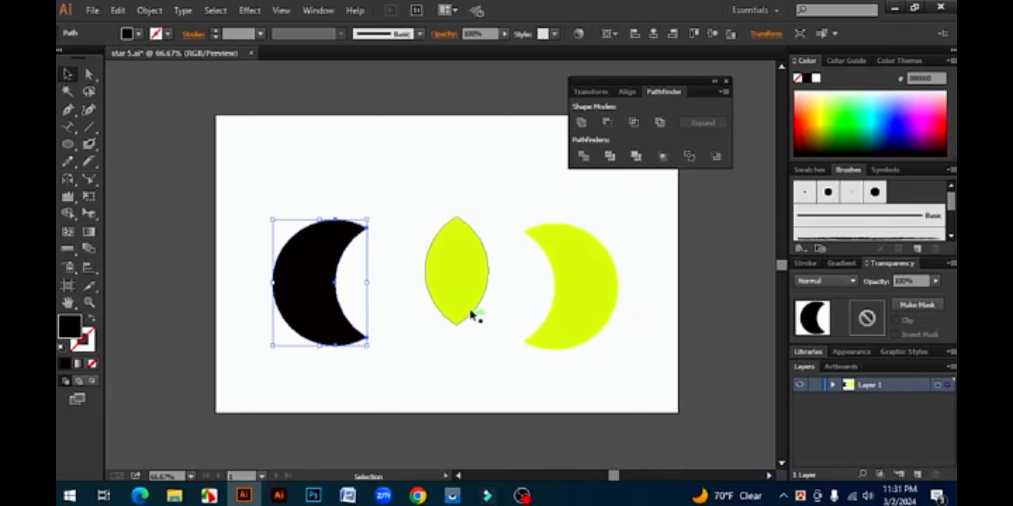
left_click_drag(657, 281, 377, 303)
left_click(499, 379)
- Move the yellow lens piece into the hollow of the yellow crescent and fill it with green
left_click_drag(477, 281, 543, 295)
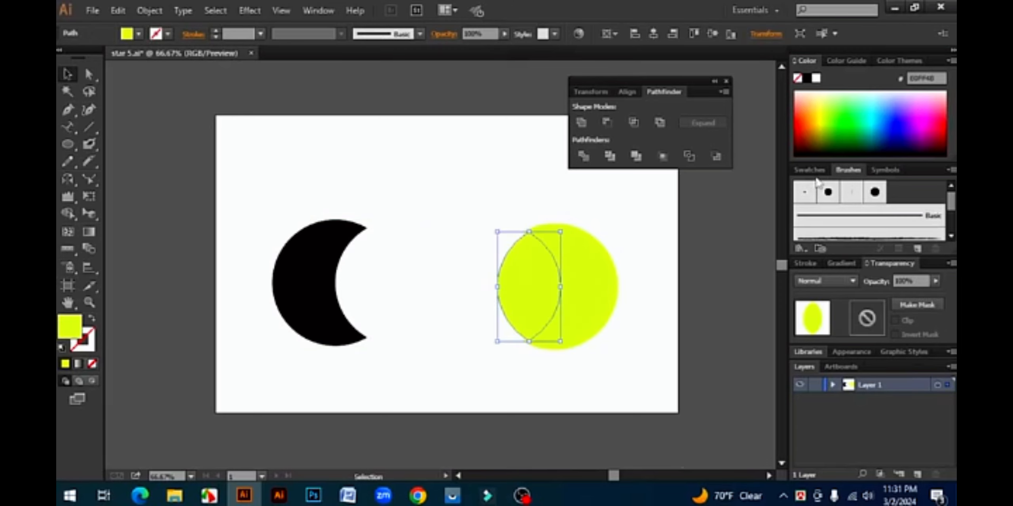
left_click(858, 113)
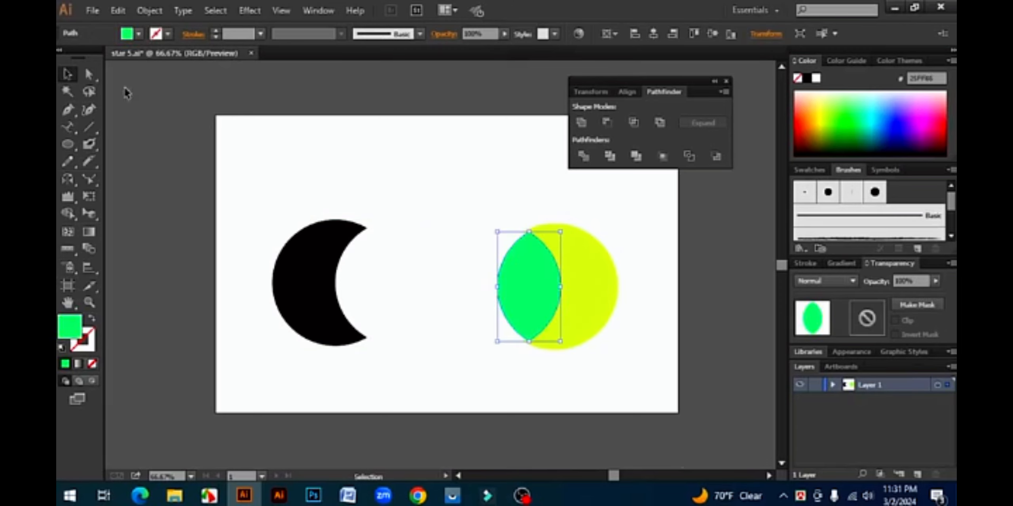
- Unite the green lens and the yellow crescent into a single shape with Pathfinder
left_click_drag(445, 193, 594, 302)
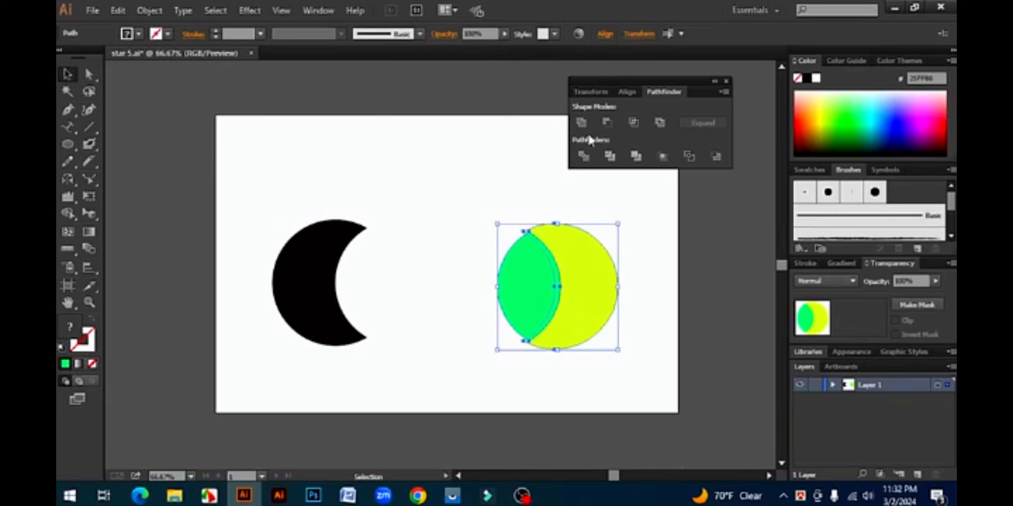
left_click(582, 124)
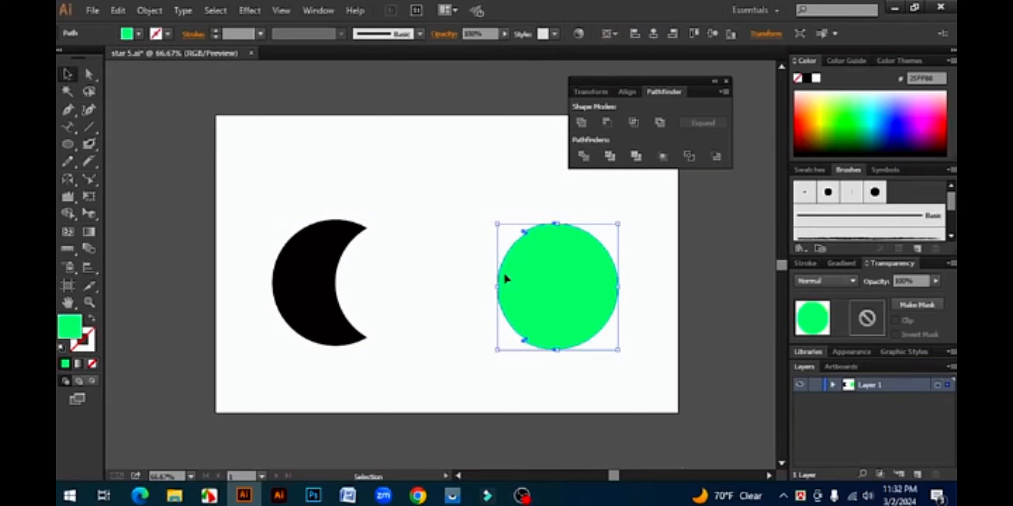
left_click(680, 312)
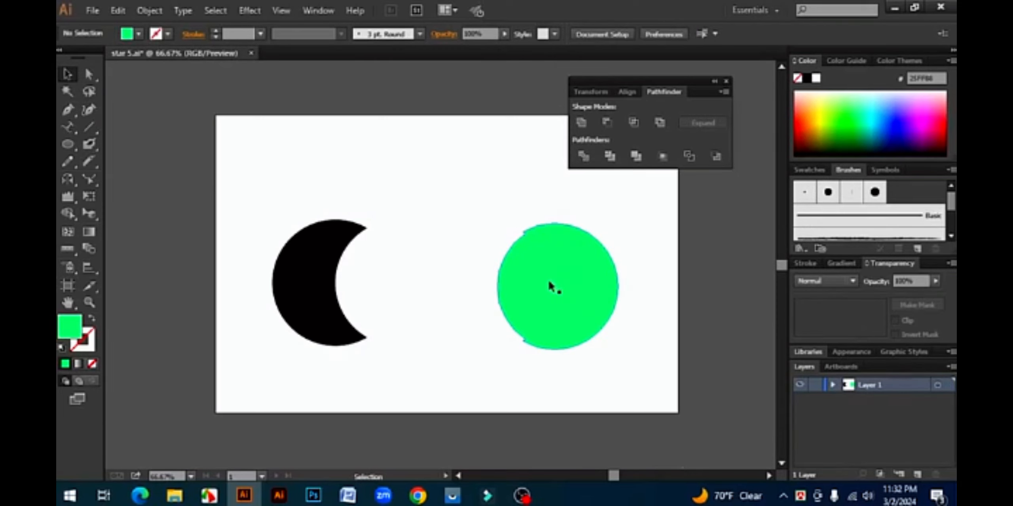
- Move the black crescent against the green circle so that its inner curve slightly overlaps the circle's left edge
left_click_drag(295, 275, 510, 278)
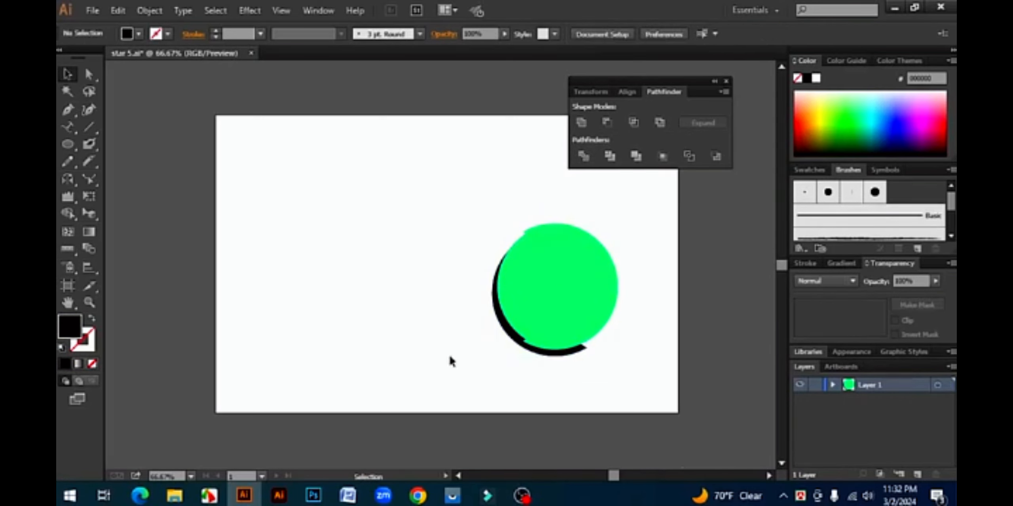
left_click_drag(547, 353, 474, 364)
left_click_drag(427, 210, 544, 343)
left_click(603, 408)
left_click_drag(471, 360, 490, 348)
- Try the Pathfinder Intersect mode on the black crescent and the green circle, and undo it
left_click_drag(392, 221, 573, 353)
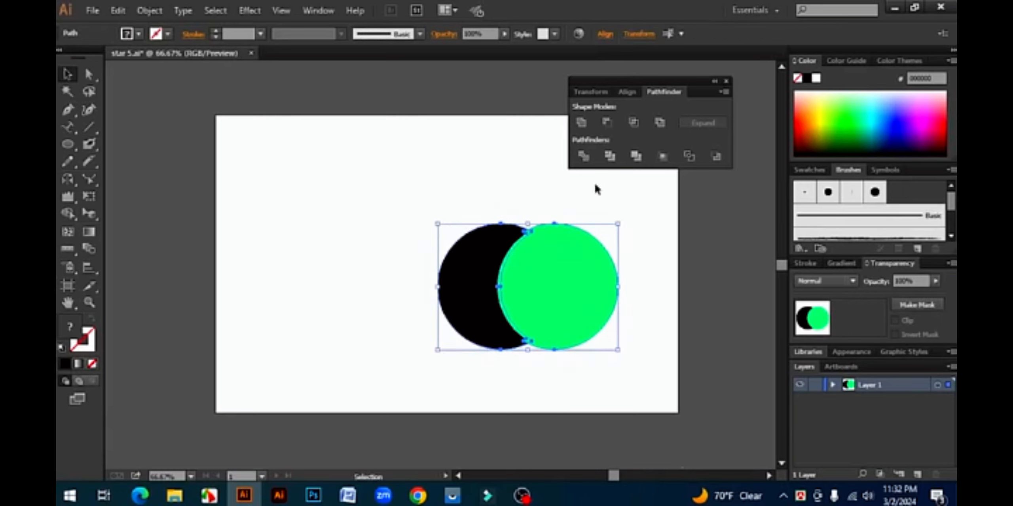
left_click(631, 122)
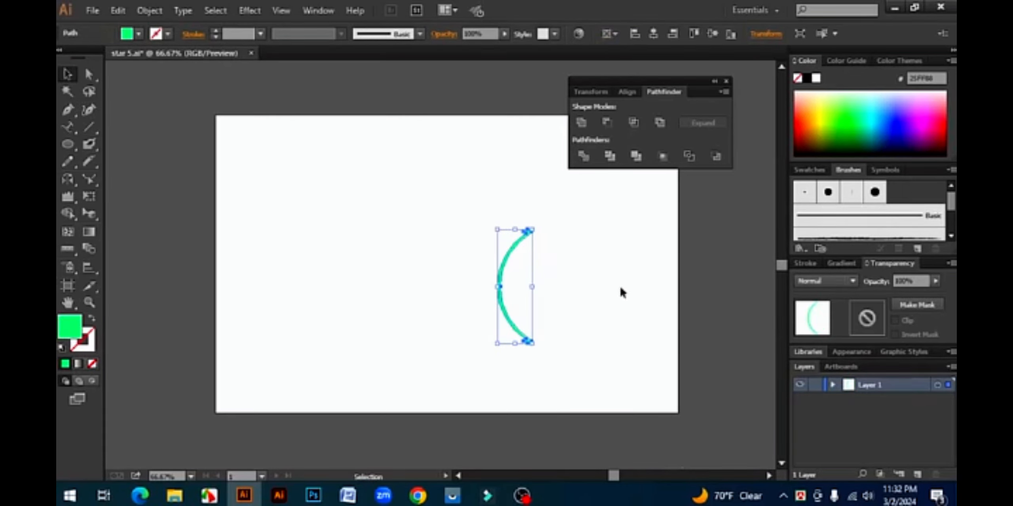
left_click(553, 261)
key("a")
key("ctrl+z")
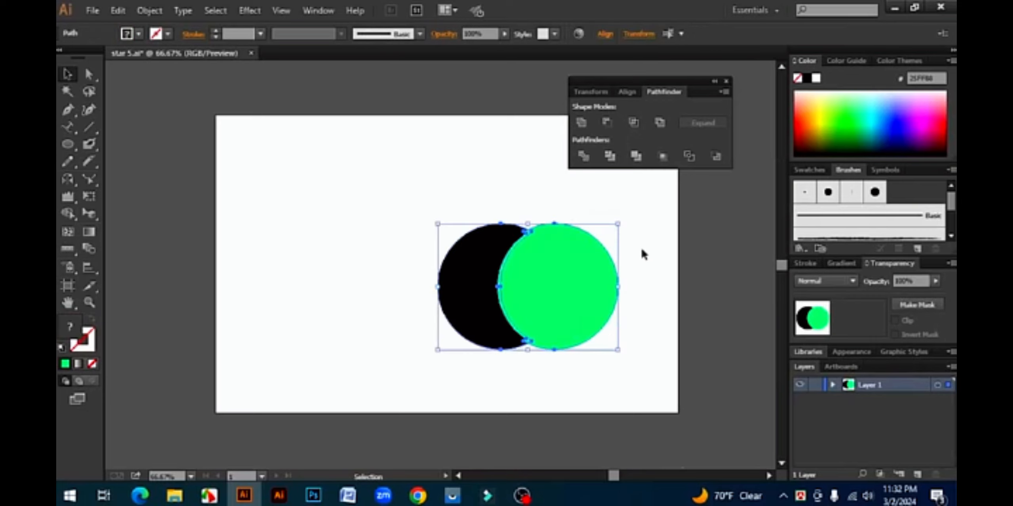
- Move the green circle slightly left so it overlaps more of the black crescent, and select both shapes
left_click(653, 284)
left_click_drag(663, 331, 437, 226)
left_click(343, 234)
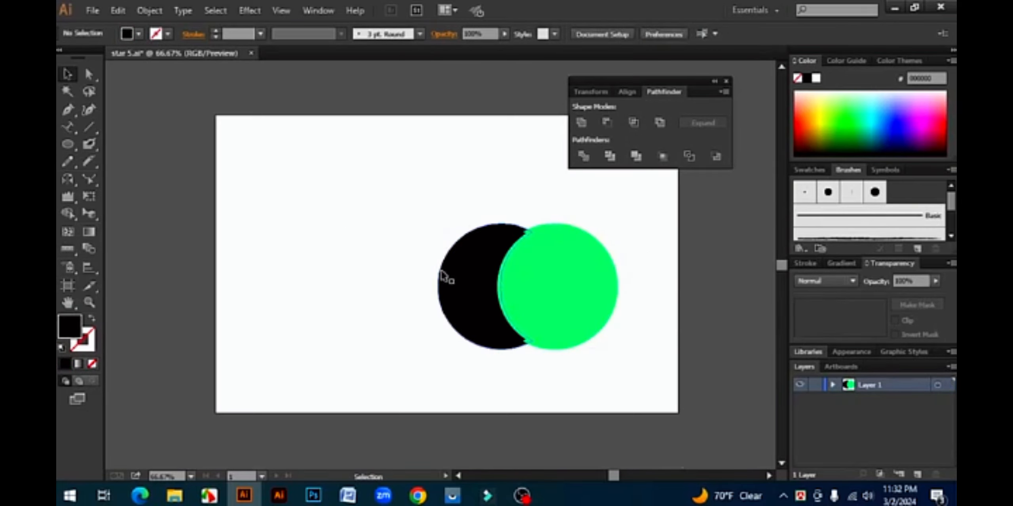
left_click(449, 279)
left_click_drag(590, 292, 577, 293)
left_click_drag(656, 385, 371, 235)
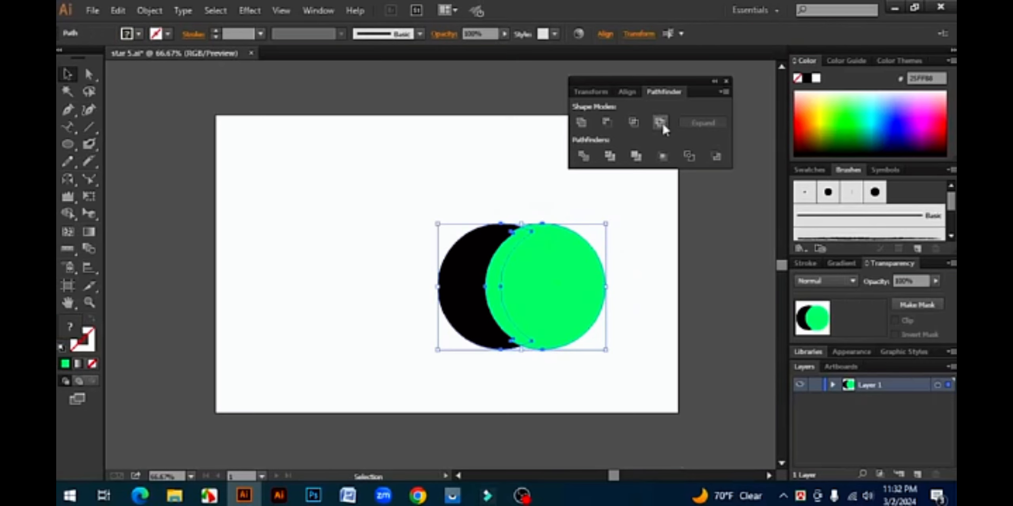
- Try the Pathfinder Exclude mode on the black crescent and the green circle, and undo it
left_click(659, 122)
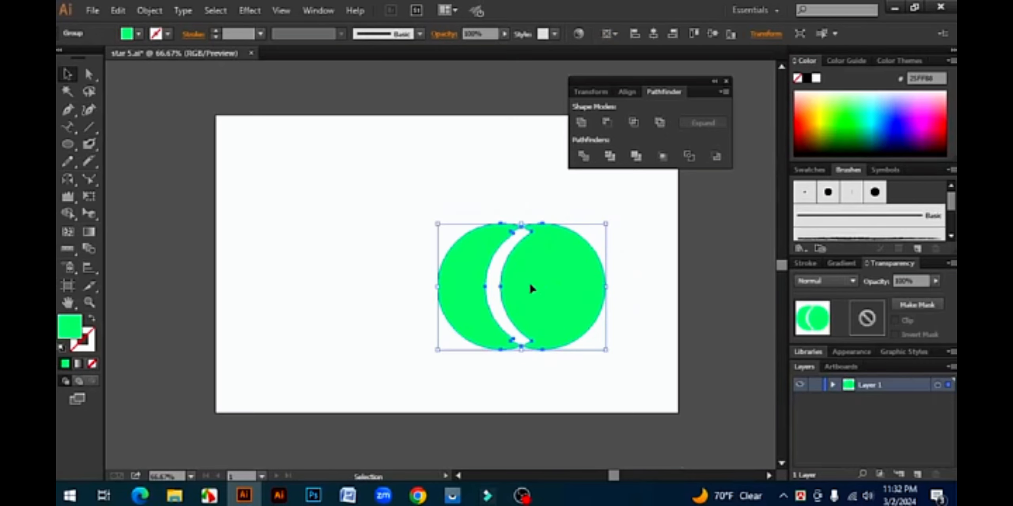
left_click(561, 390)
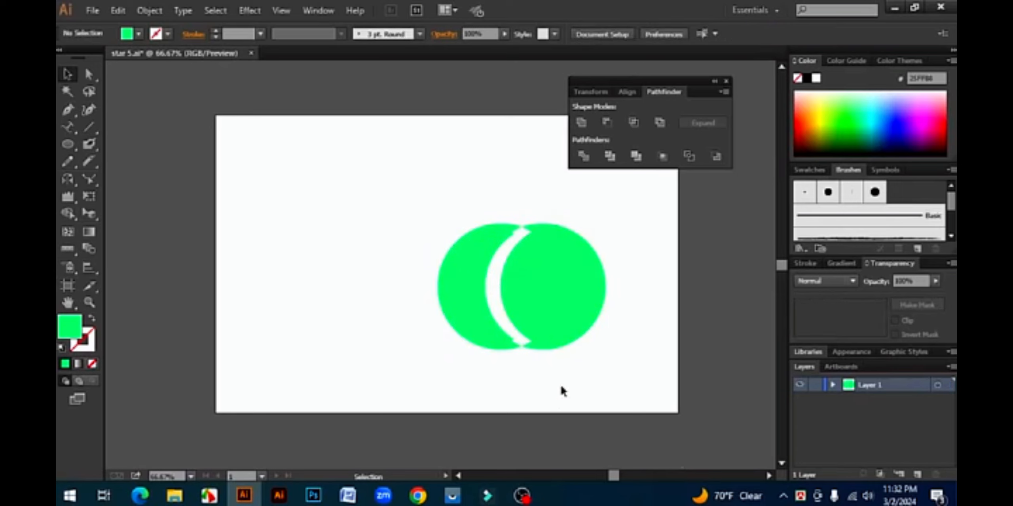
key("ctrl+z")
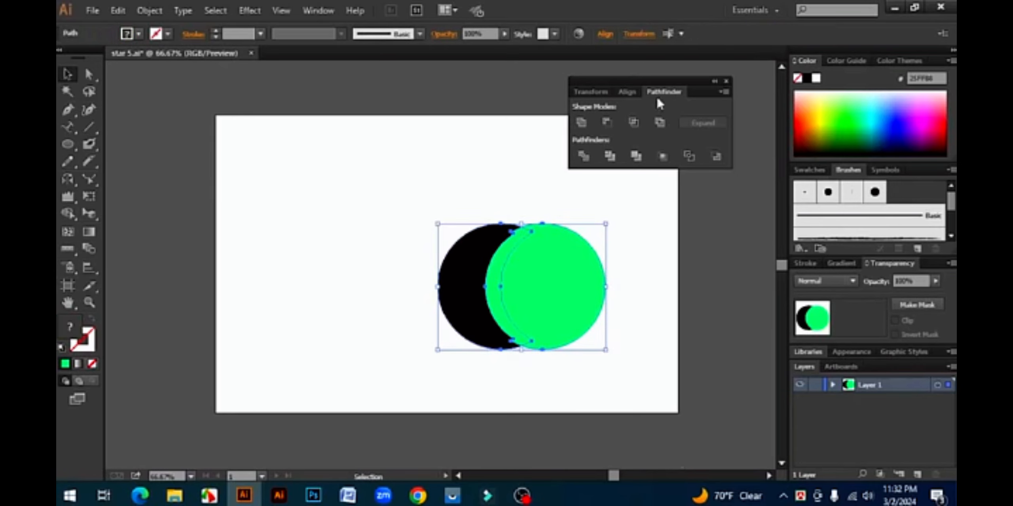
- Trim the black crescent and the green circle with Pathfinder and move the trimmed group toward the artboard's center
left_click(610, 157)
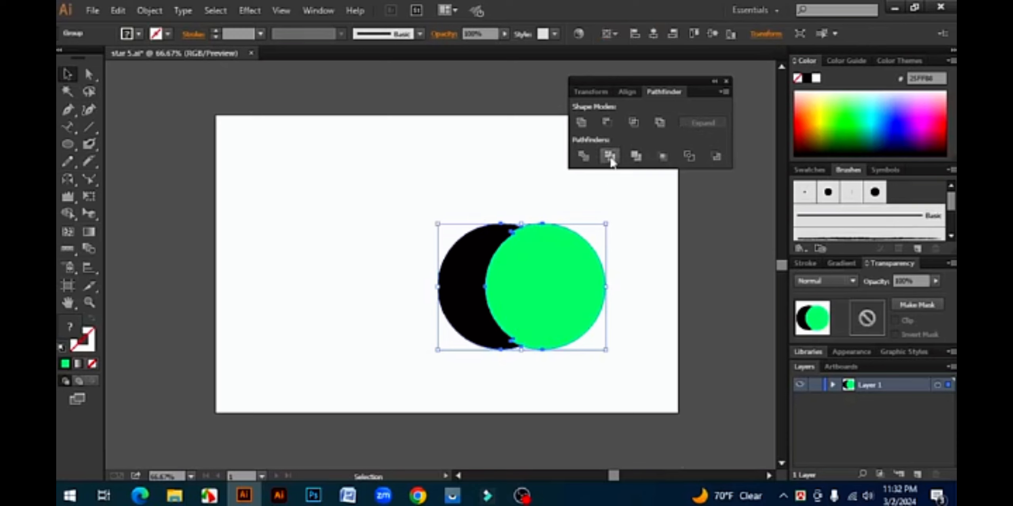
left_click(660, 303)
mouse_move(527, 285)
left_mouse_down()
mouse_move(625, 283)
mouse_move(529, 276)
left_mouse_up()
key("ctrl+z")
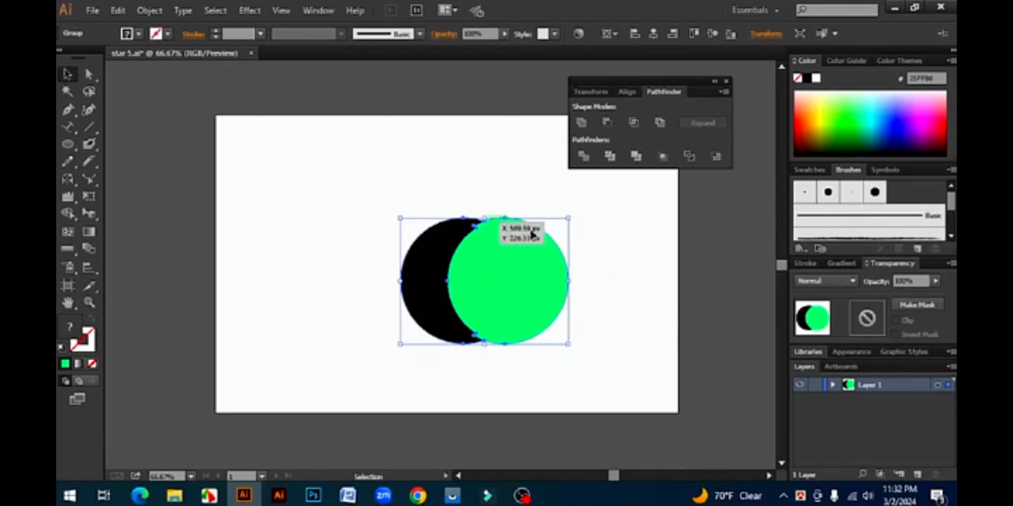
- Ungroup the trimmed shapes and move the green circle left so it covers more of the black crescent
right_click(498, 259)
left_click(560, 342)
left_click(640, 321)
left_click(534, 295)
left_click_drag(538, 283, 516, 286)
- Merge the black crescent and the green circle with Pathfinder, keeping them in place, and close the Pathfinder panel
left_click(664, 295)
left_click_drag(364, 203, 538, 315)
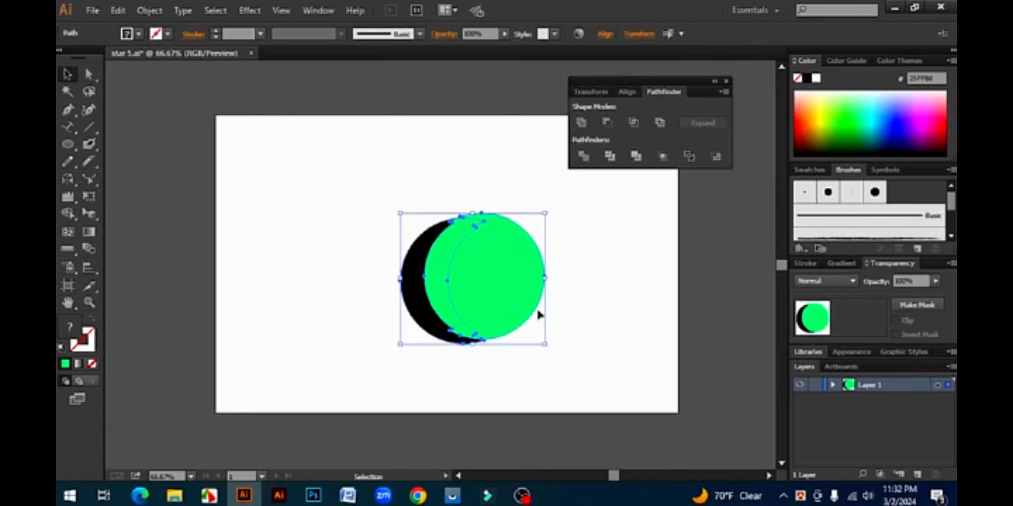
left_click(639, 160)
left_click(600, 293)
left_click_drag(499, 284, 527, 266)
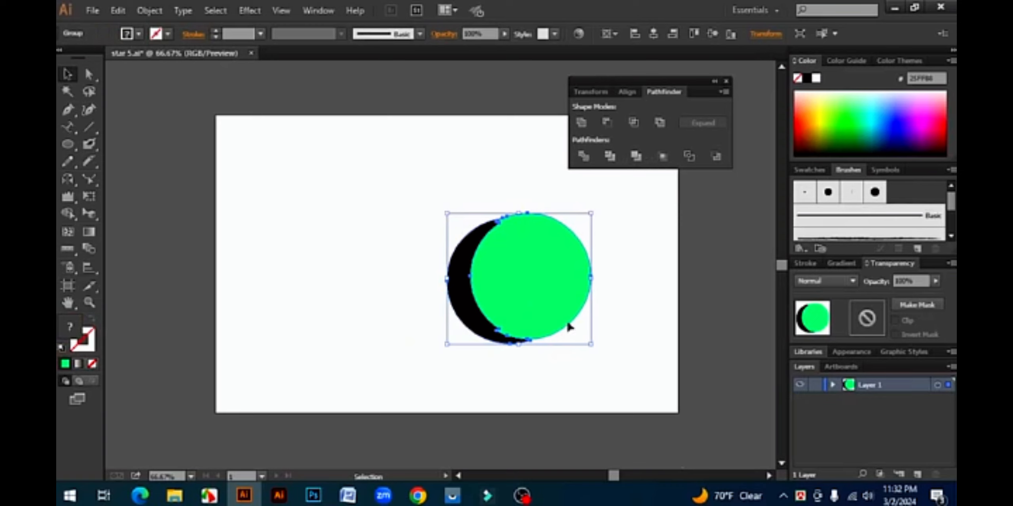
key("ctrl+z")
left_click(580, 246)
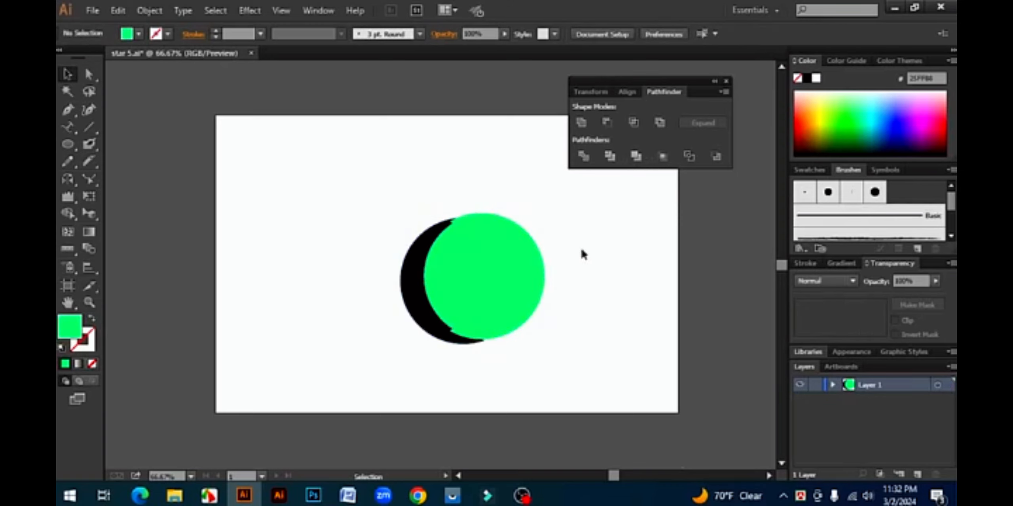
left_click(726, 81)
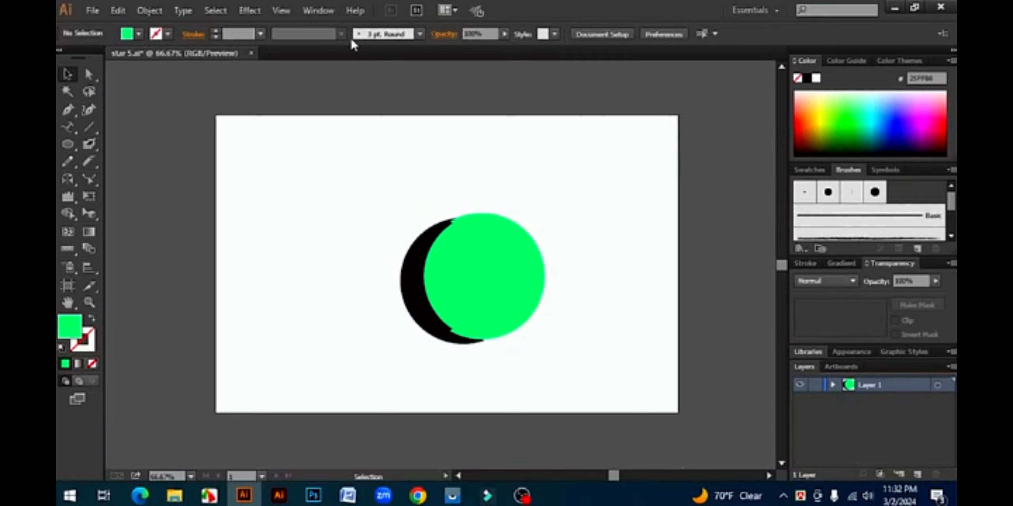
- Examine the Color Model options of the Rasterize effect and cancel it without applying
left_click(254, 11)
mouse_move(293, 171)
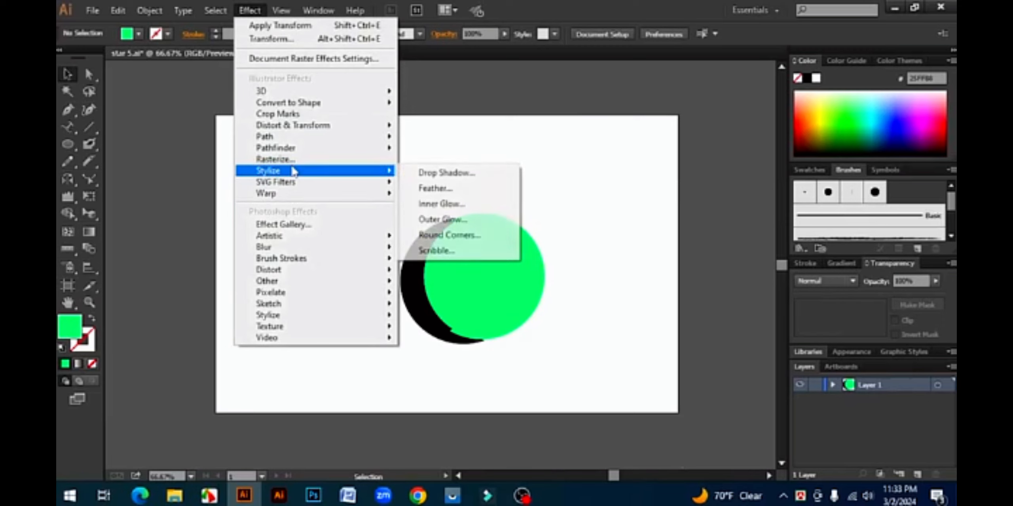
left_click(313, 160)
left_click_drag(481, 101, 678, 120)
left_click(633, 149)
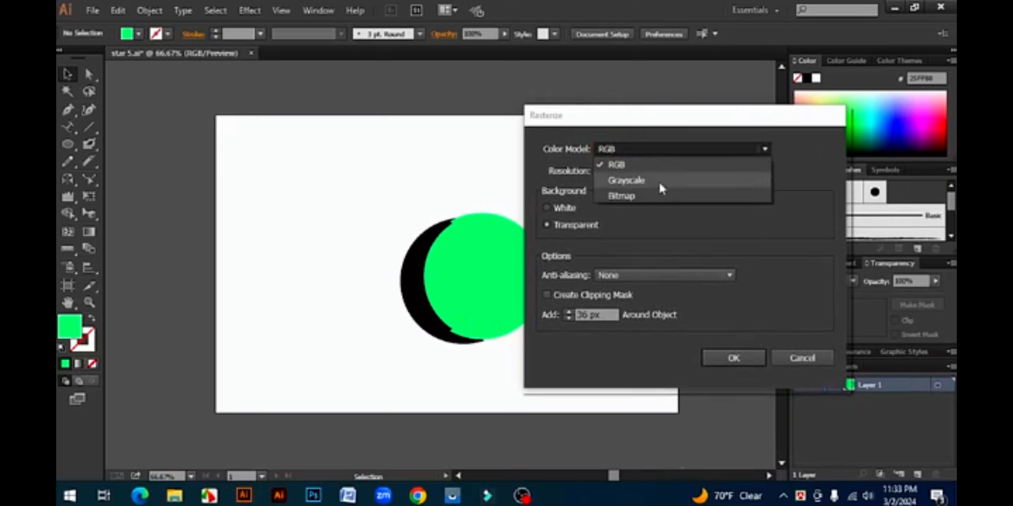
left_click(801, 359)
left_click(802, 359)
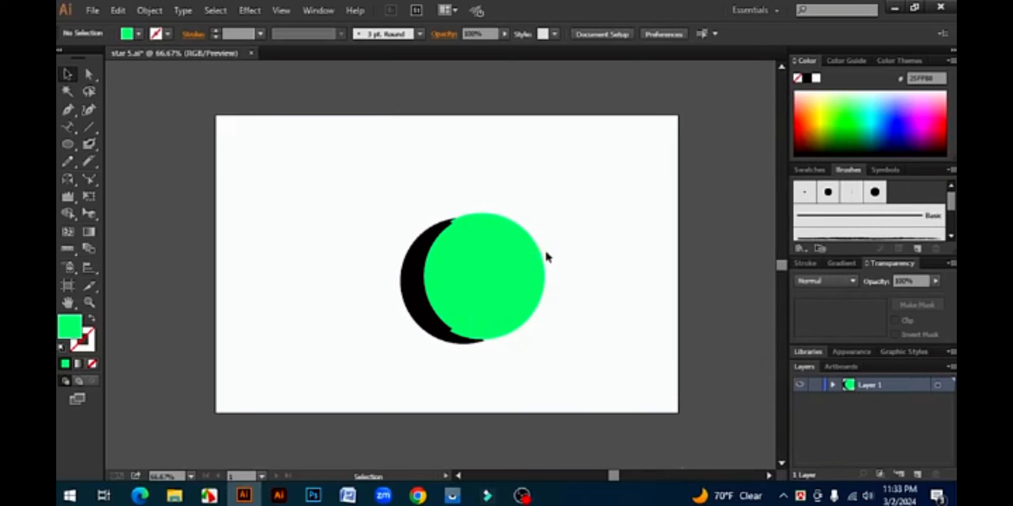
- Delete the merged crescent and circle group and draw one large green circle near the artboard's center
left_click_drag(339, 174, 594, 341)
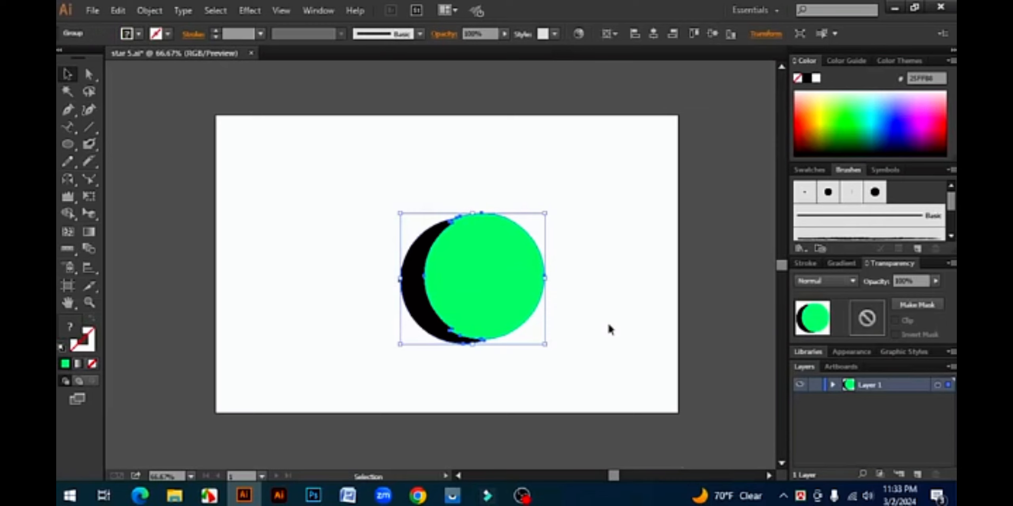
key("Delete")
mouse_move(67, 144)
left_mouse_down()
mouse_move(139, 192)
mouse_move(136, 177)
left_mouse_up()
left_click_drag(446, 264, 523, 341)
key("v")
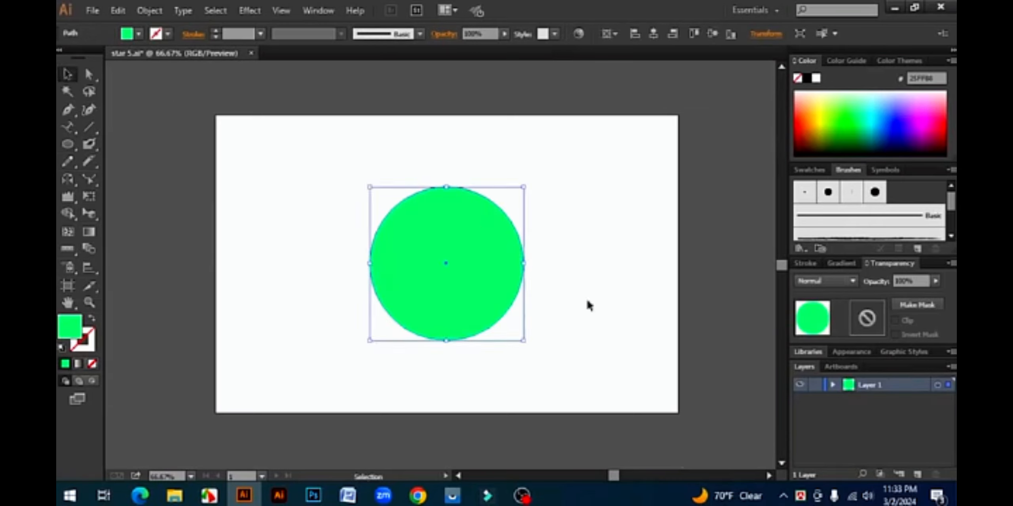
- Change the large circle's fill to turquoise and move the circle slightly to the right
left_click(809, 170)
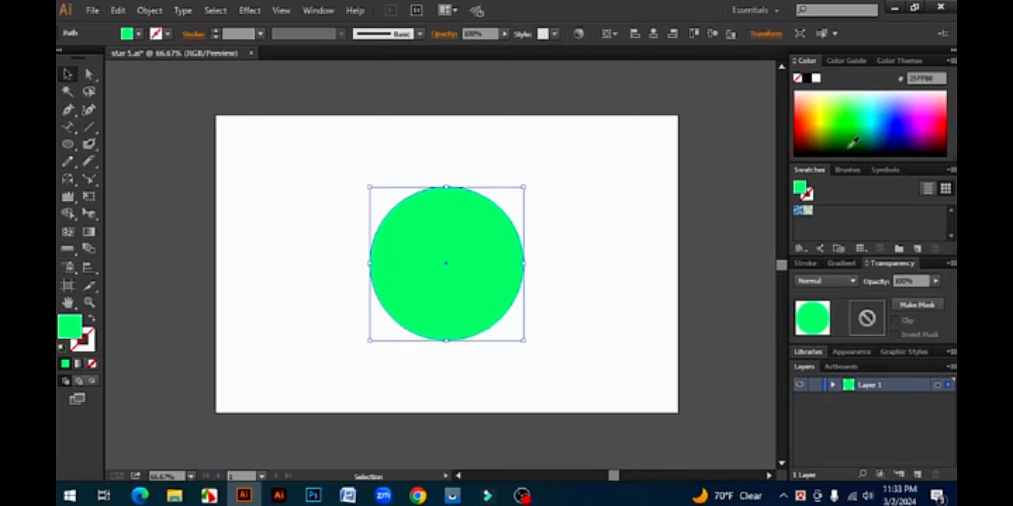
left_click(863, 115)
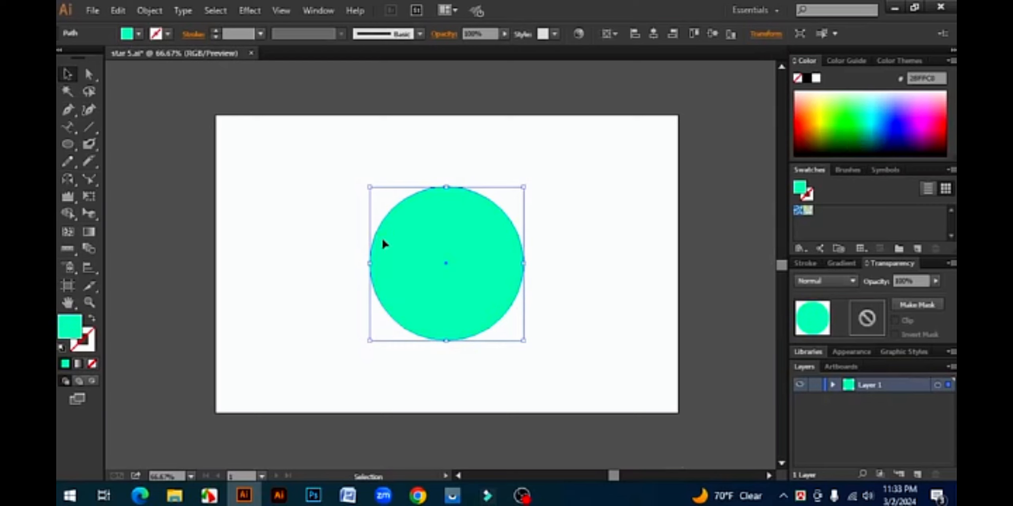
left_click_drag(384, 242, 427, 241)
- Try a Drop Shadow on the circle with Multiply mode, 75% opacity, 7 px offsets and 5 px blur, and undo it
left_click(250, 11)
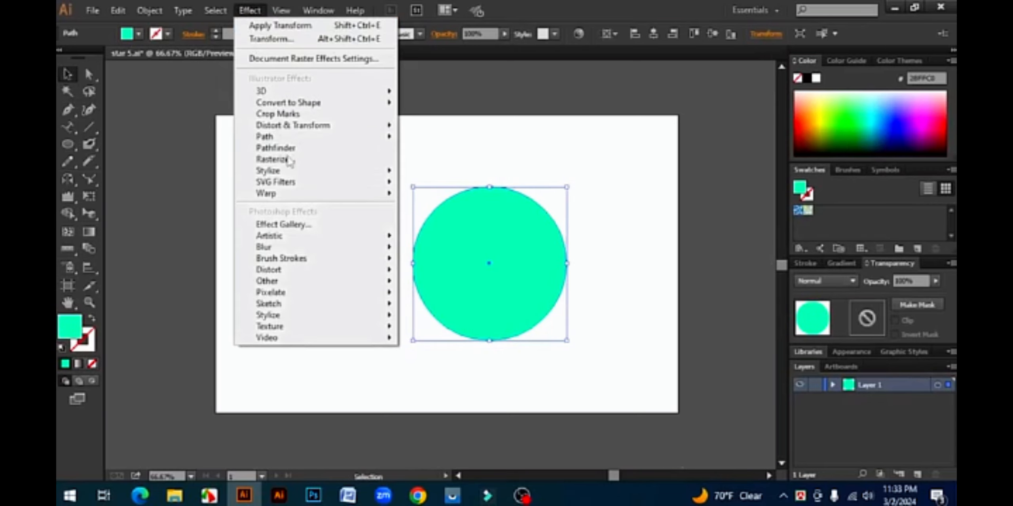
mouse_move(295, 173)
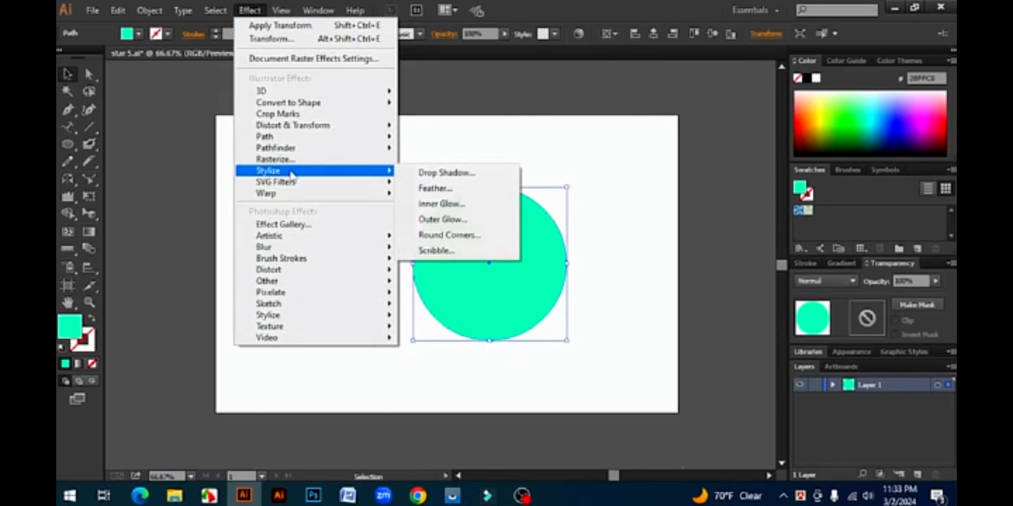
left_click(447, 173)
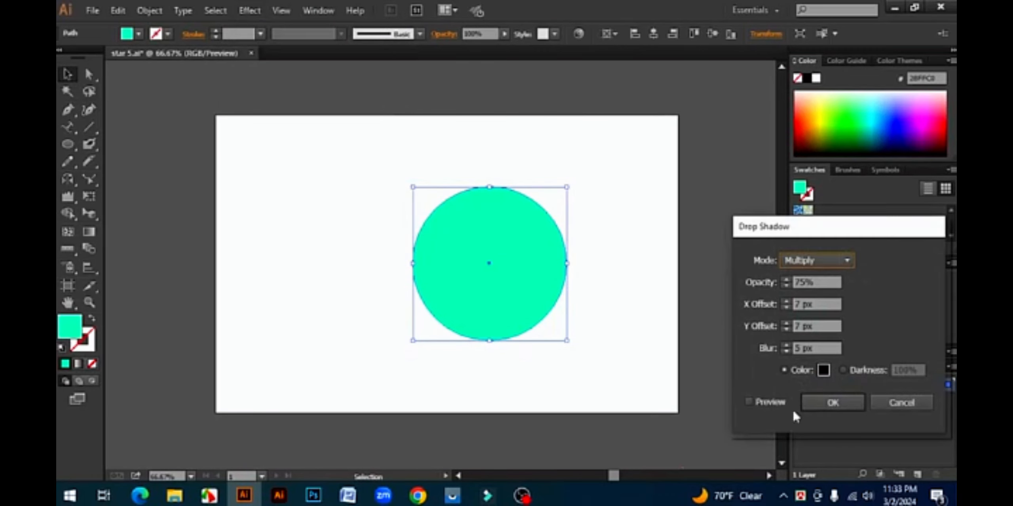
left_click(748, 402)
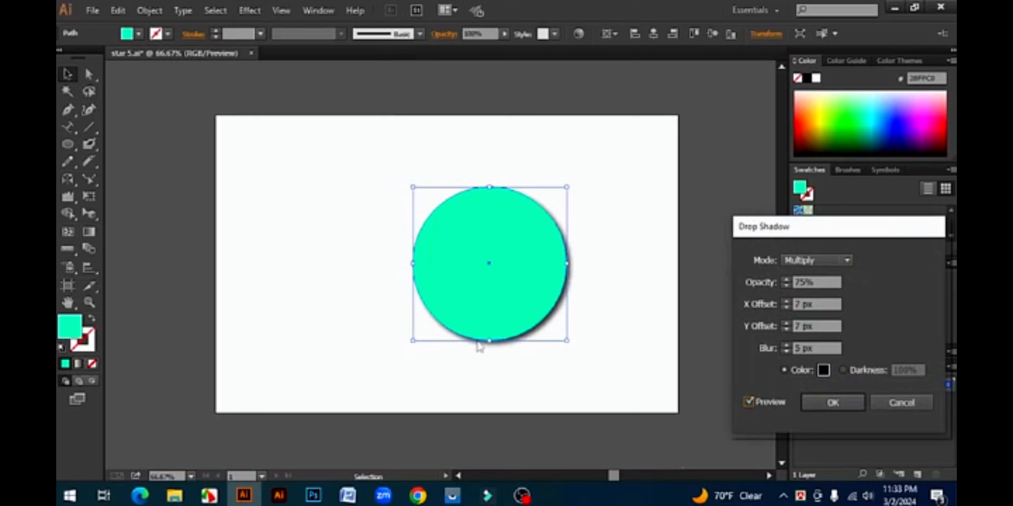
left_click(857, 401)
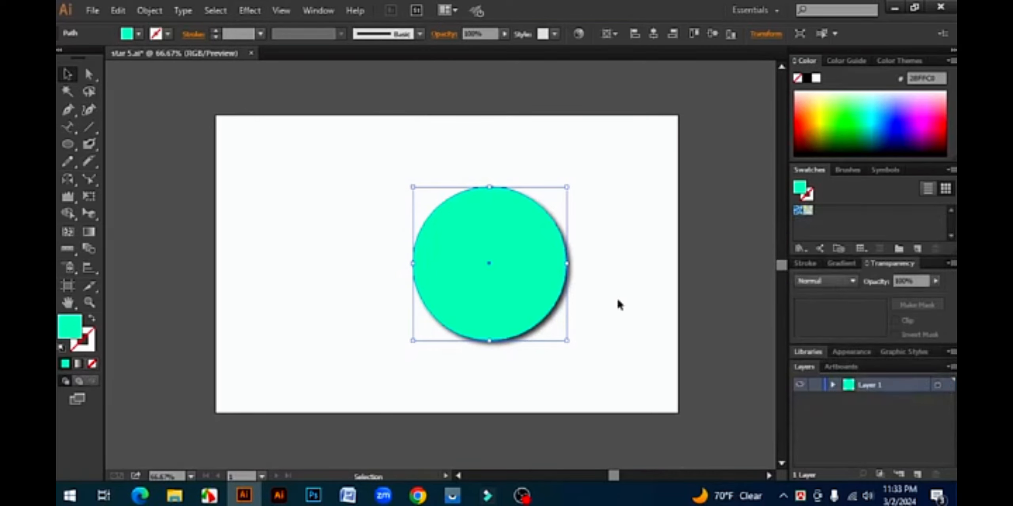
left_click(617, 297)
key("ctrl+z")
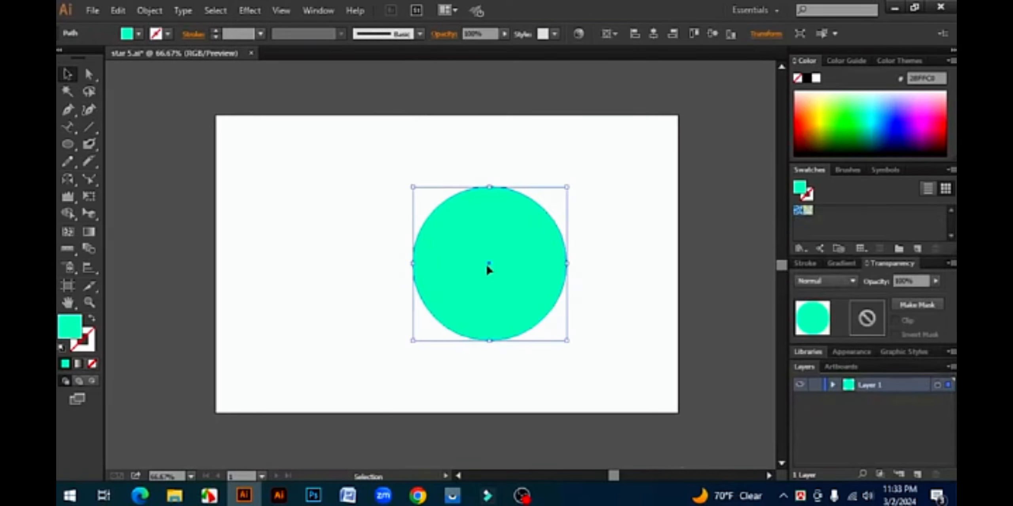
- Move the circle up and to the left, and preview a Feather effect with a 10 px radius on it before cancelling
left_click_drag(488, 266, 419, 242)
left_click(256, 11)
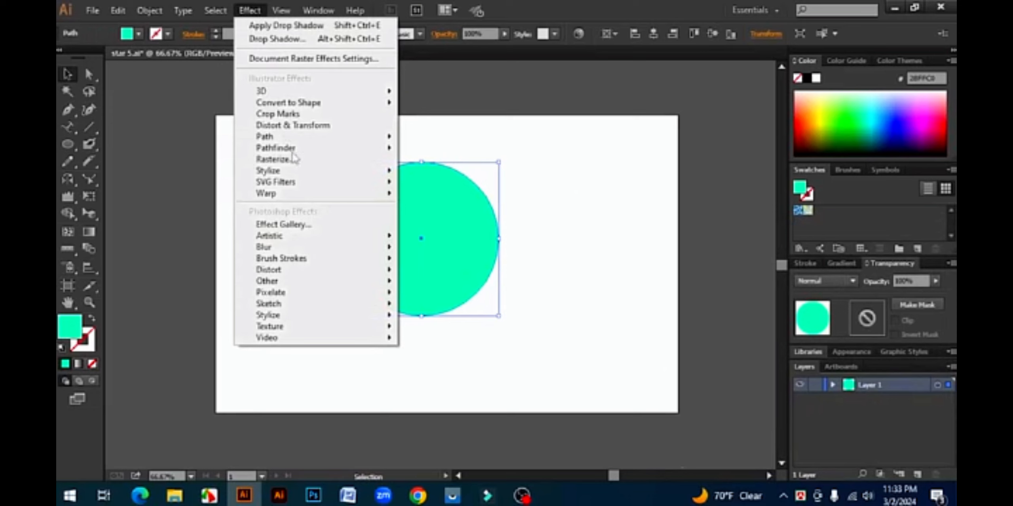
mouse_move(295, 174)
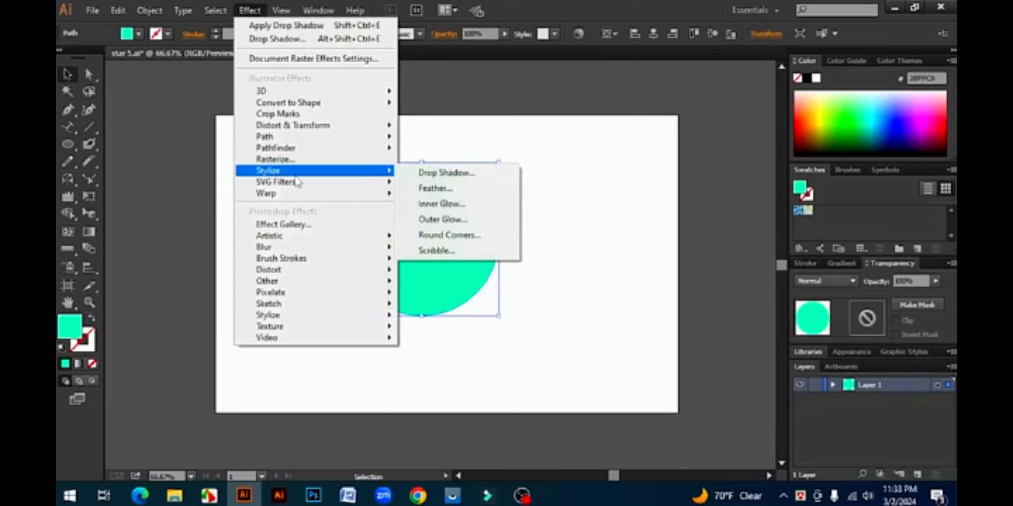
left_click(455, 190)
left_click_drag(537, 210, 757, 256)
left_click(634, 307)
left_click(666, 272)
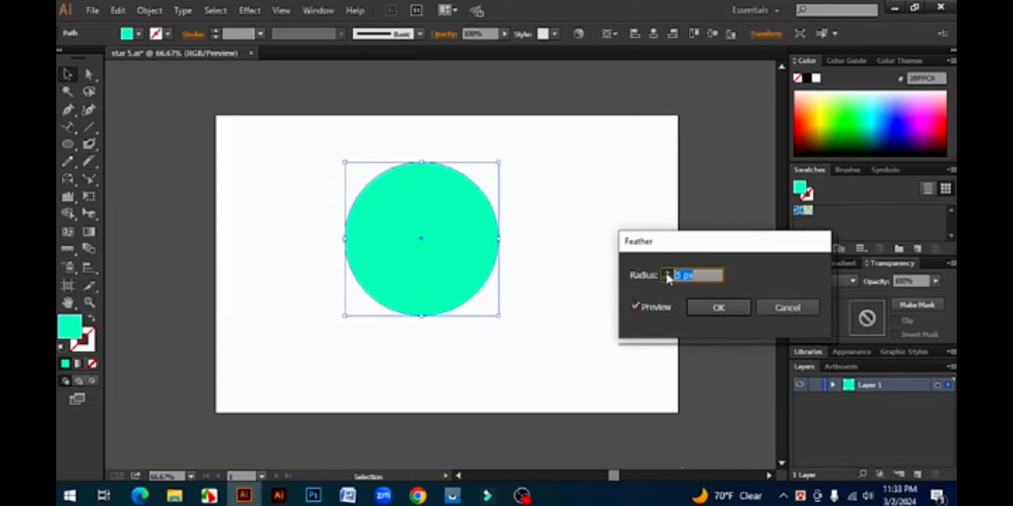
left_click(666, 272)
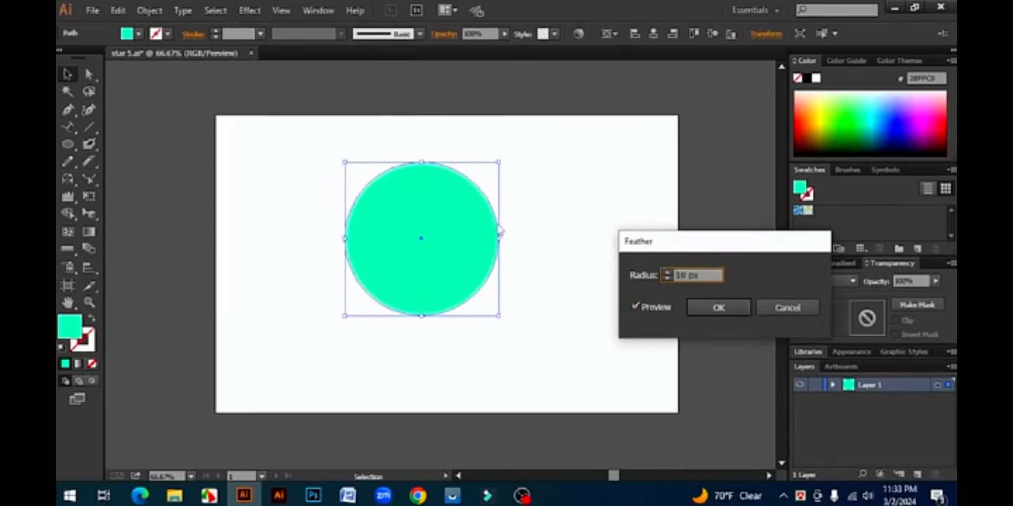
left_click(797, 314)
- Preview an Inner Glow on the circle in Color Dodge mode with 75% opacity and 5 px blur, and cancel it
left_click(497, 277)
left_click(428, 236)
left_click(248, 10)
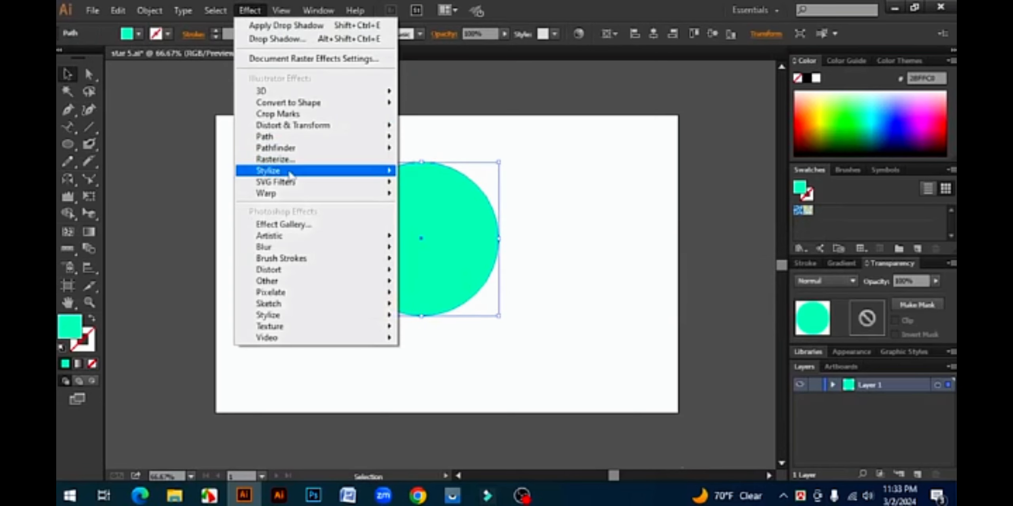
mouse_move(293, 173)
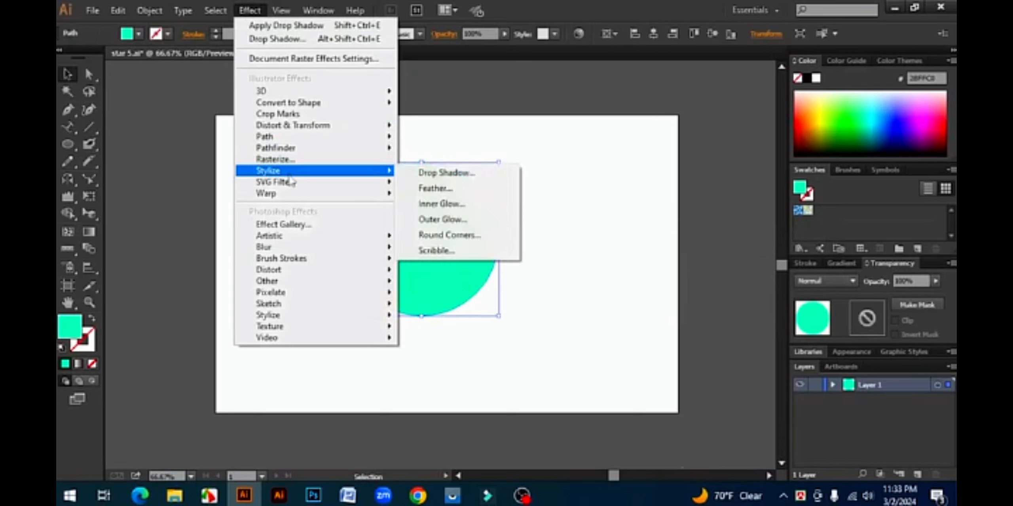
left_click(455, 204)
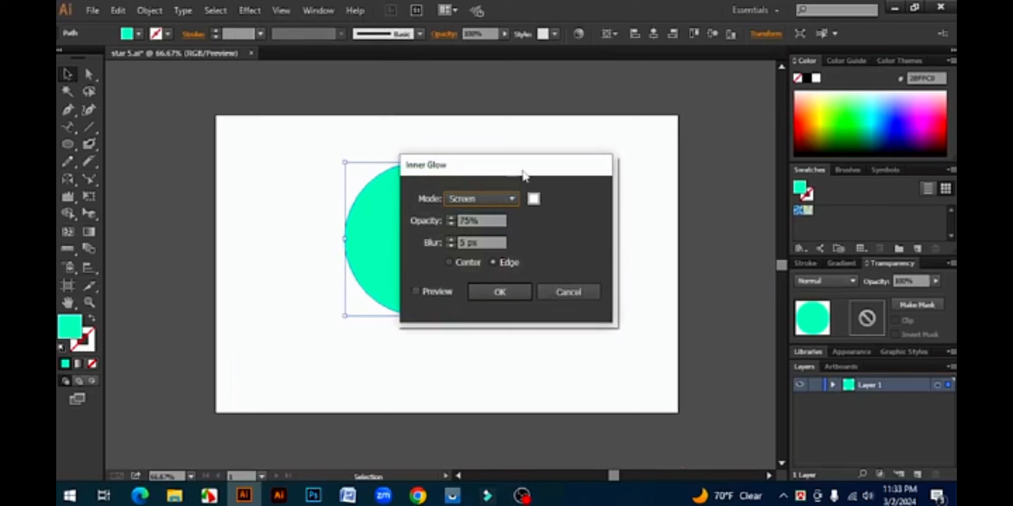
left_click_drag(525, 172, 701, 228)
left_click(592, 346)
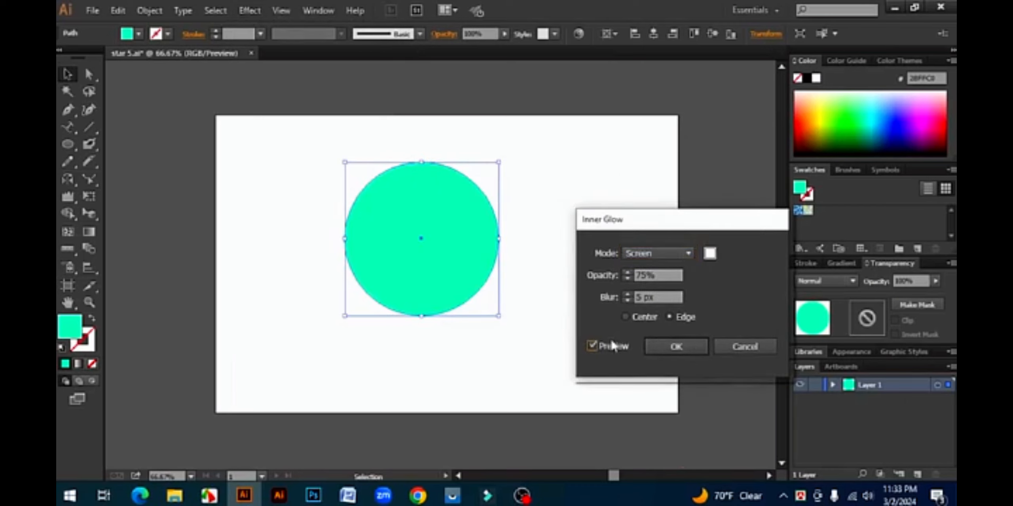
left_click(687, 252)
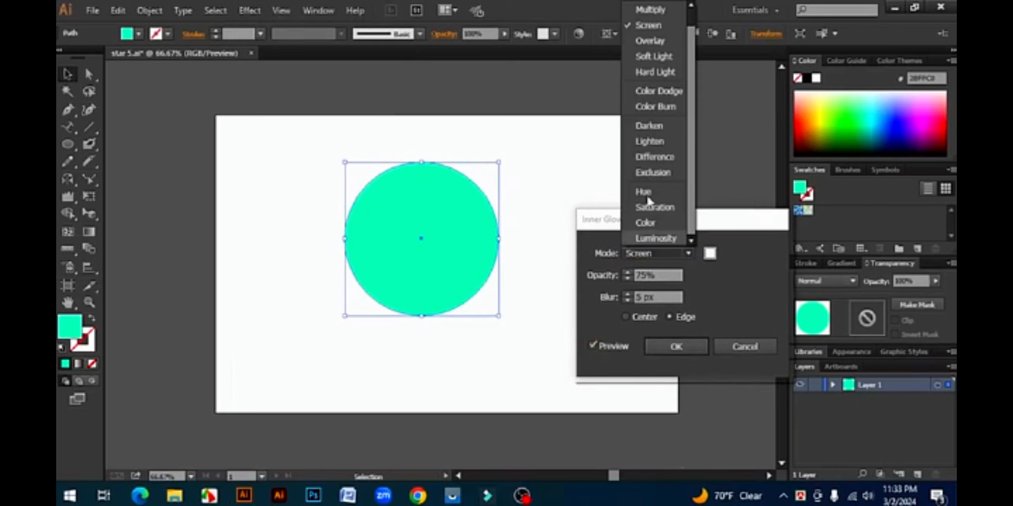
left_click(657, 91)
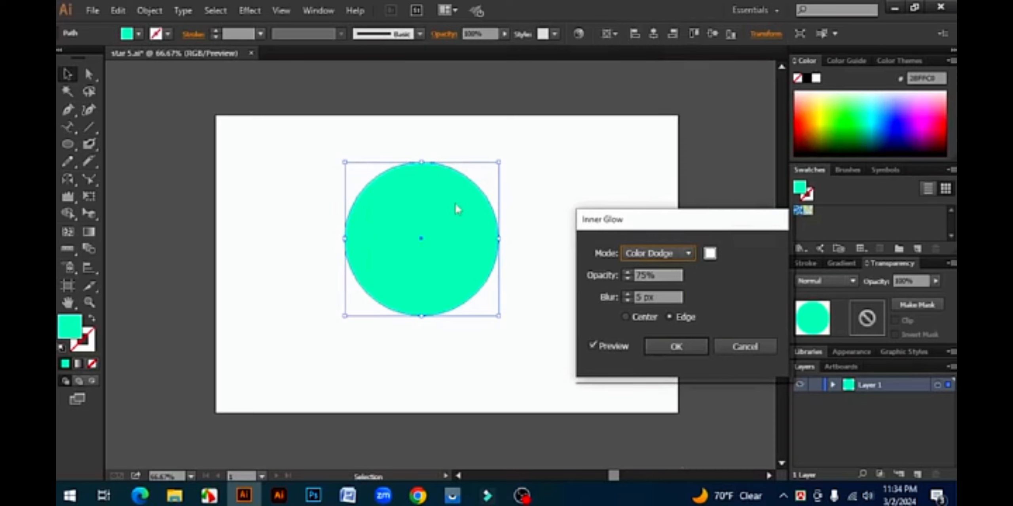
left_click(758, 345)
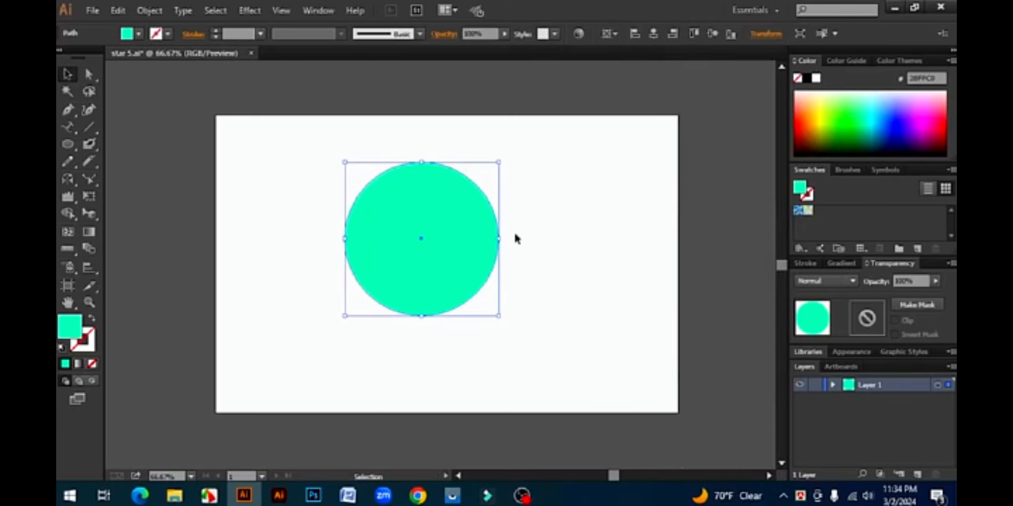
left_click(253, 11)
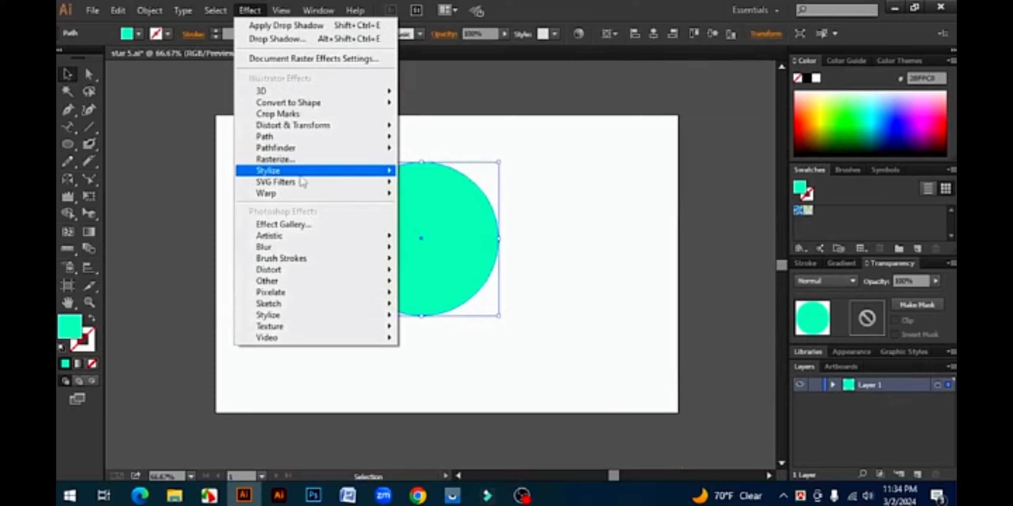
mouse_move(368, 174)
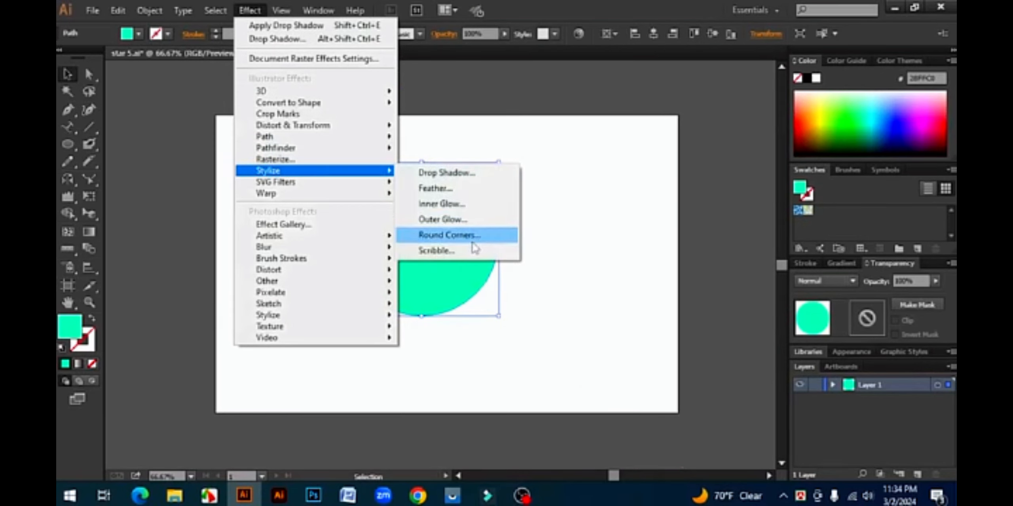
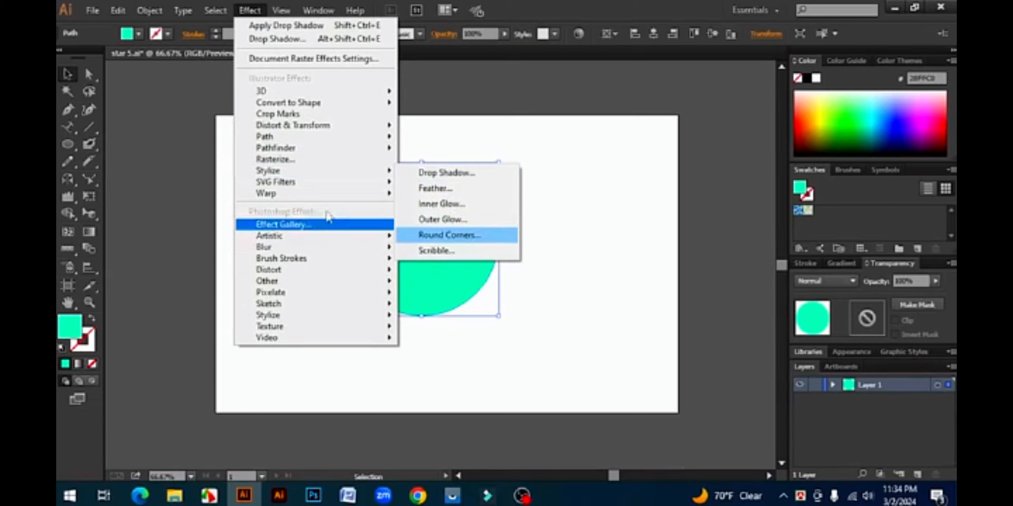
mouse_move(296, 198)
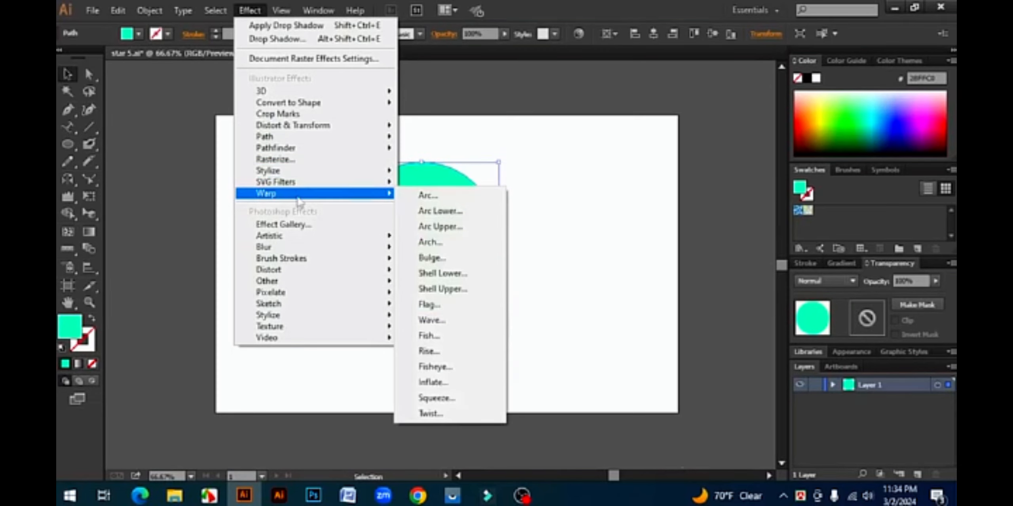
left_click(644, 262)
- Delete the circle and draw a long, thin turquoise rectangle across the upper half of the artboard
left_click(397, 252)
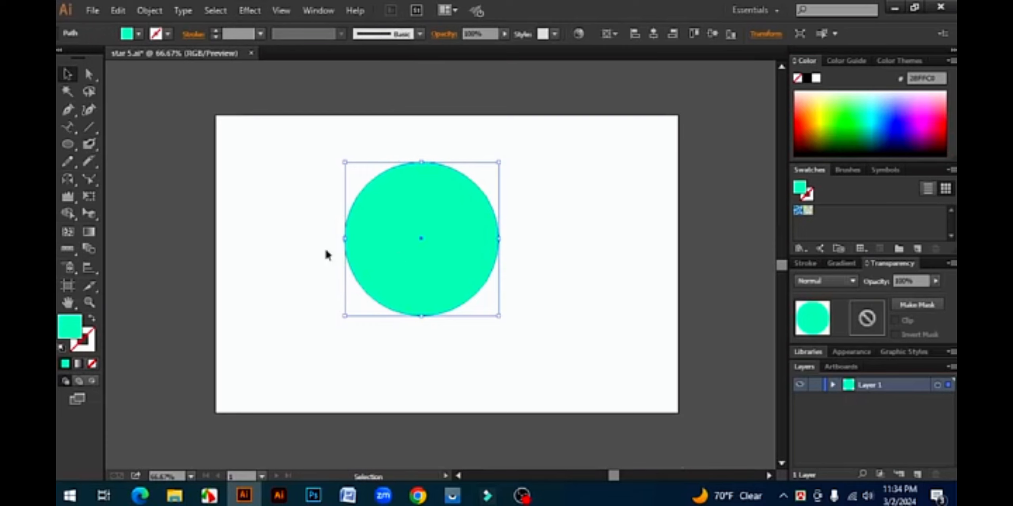
key("Delete")
left_click(67, 143)
left_click(115, 143)
left_click_drag(280, 193, 630, 236)
key("v")
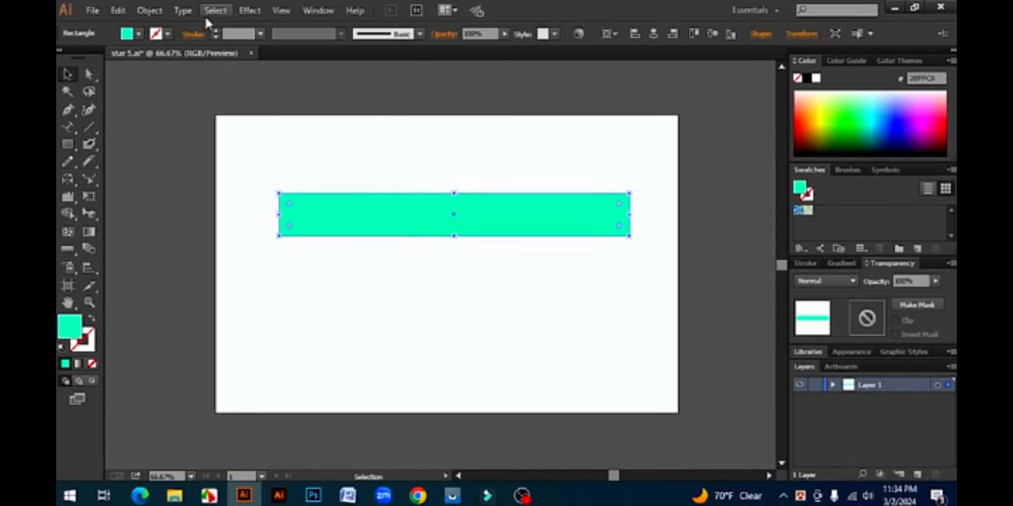
- Start an Arc warp on the rectangle with a 50% horizontal bend and preview the Arch and Flag styles
left_click(250, 11)
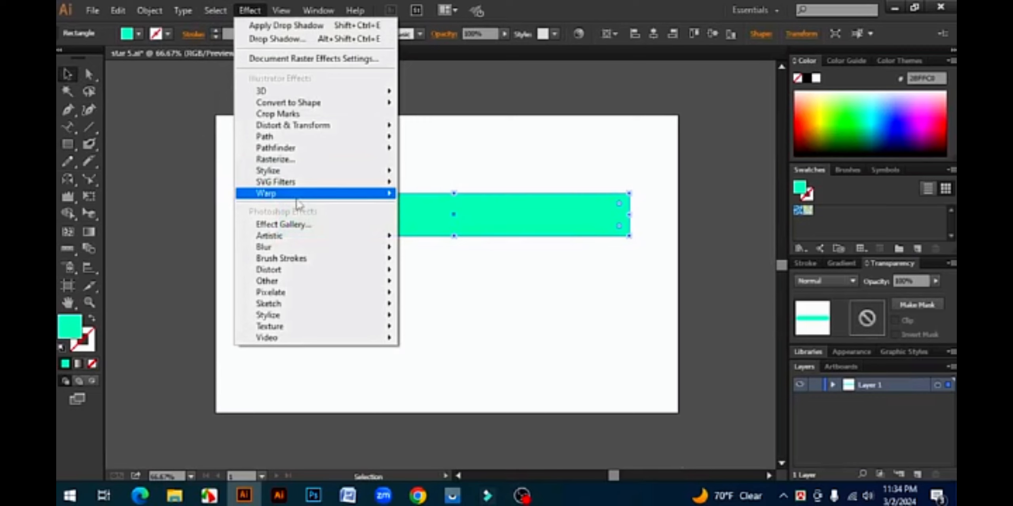
left_click(435, 197)
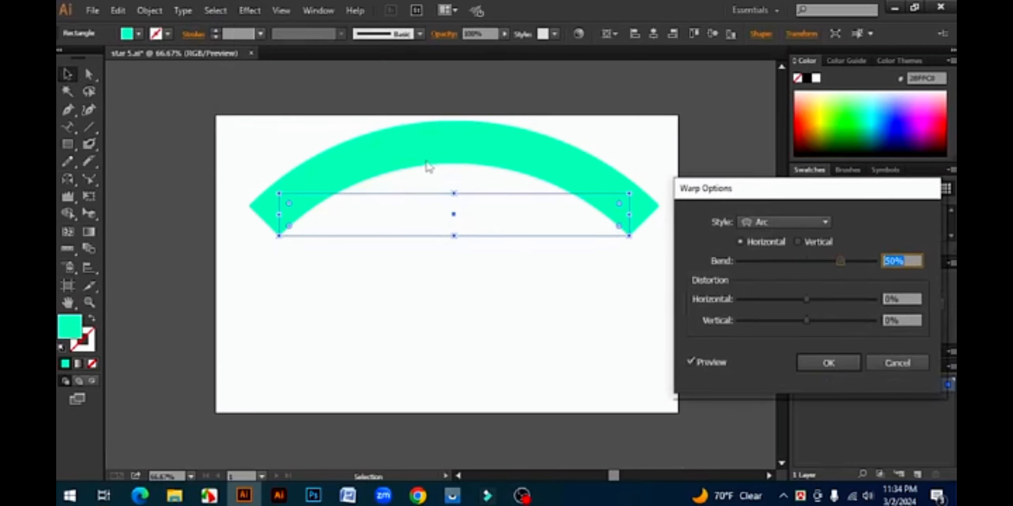
left_click(825, 221)
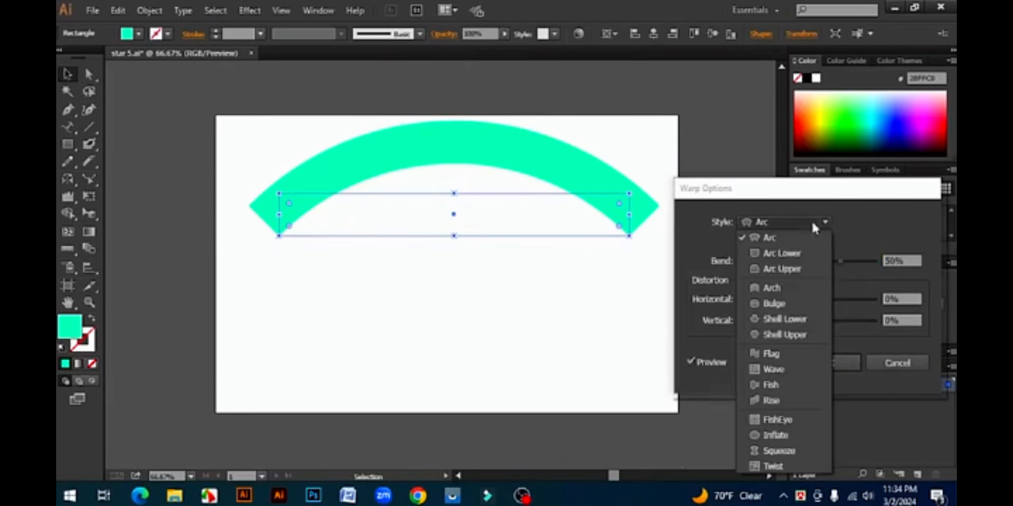
key("Escape")
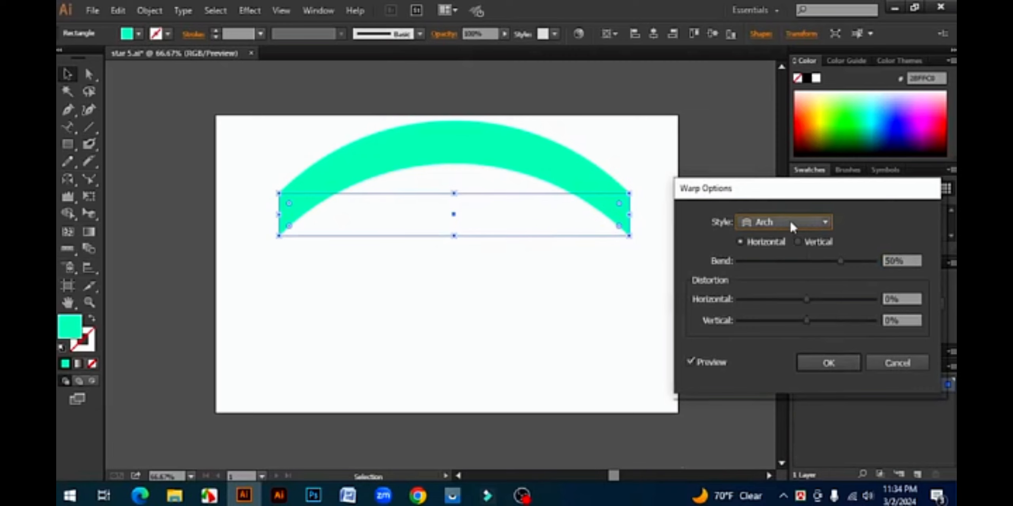
left_click(792, 221)
left_click(776, 352)
- Preview the FishEye, Wave and Shell Lower warp styles on the rectangle
left_click(814, 220)
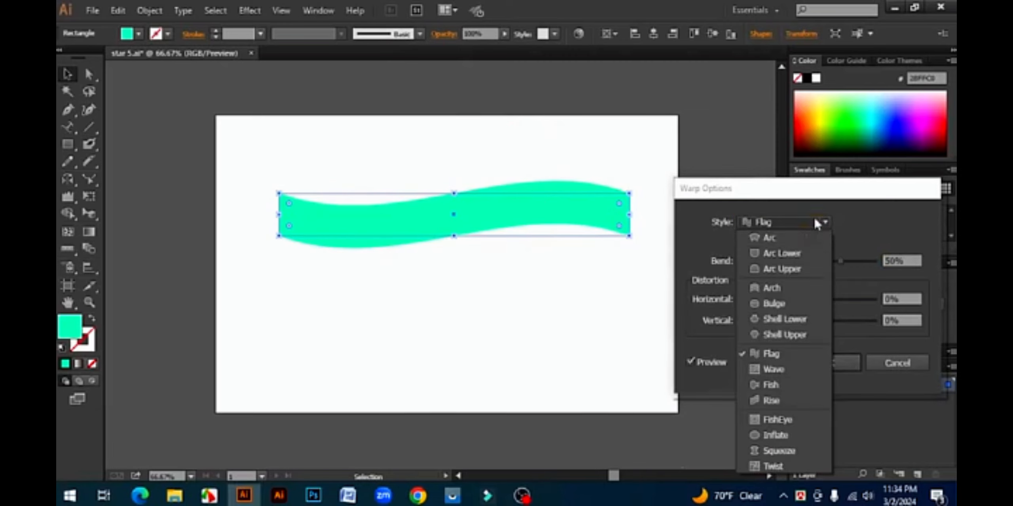
left_click(769, 420)
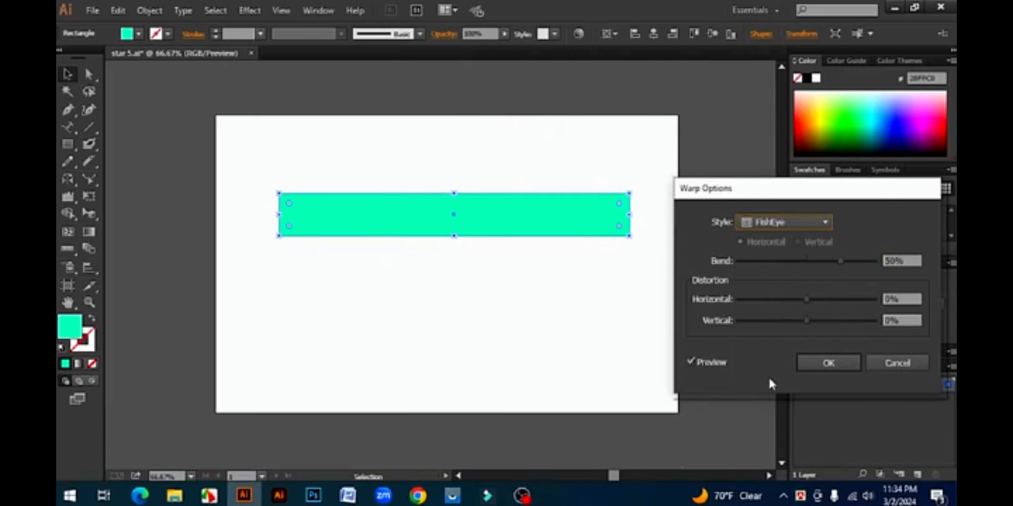
left_click(790, 224)
left_click(775, 368)
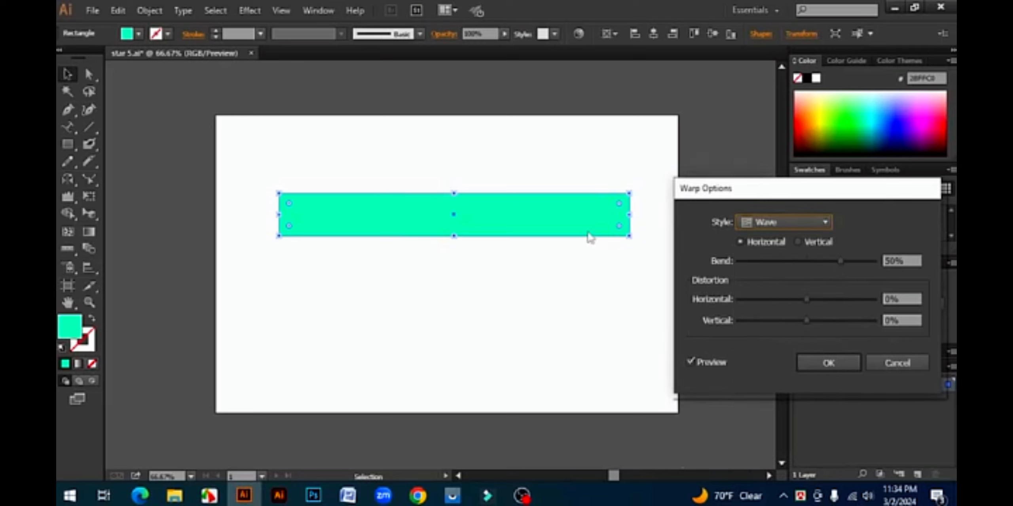
left_click(807, 222)
left_click(777, 321)
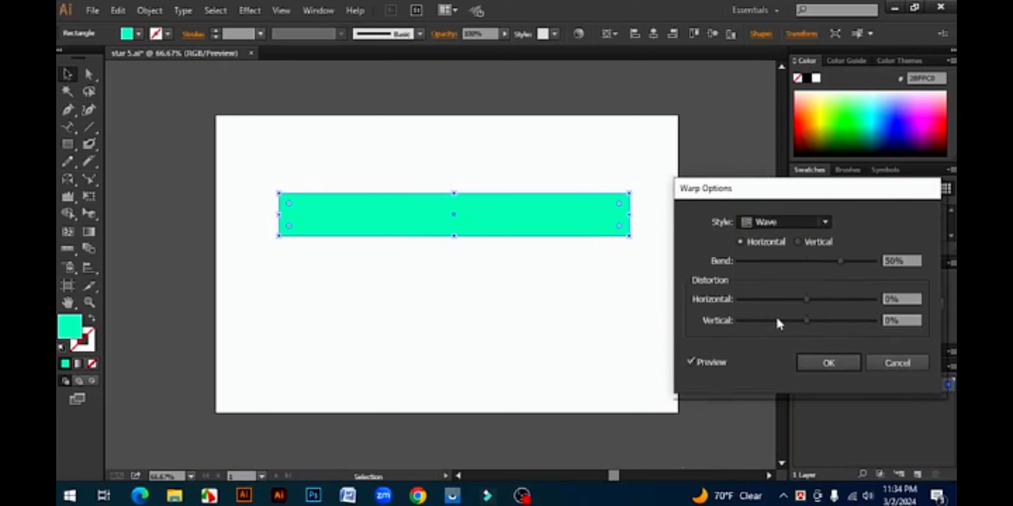
- Try the Arc warp on the rectangle with a -14% bend, apply it with a 48% bend, and undo it
left_click(795, 224)
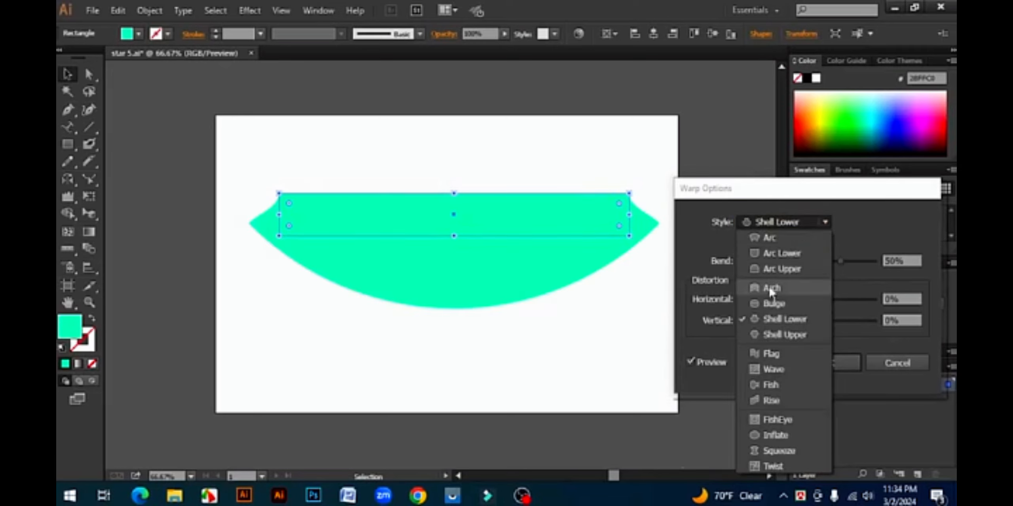
left_click(770, 266)
left_click_drag(840, 260, 799, 262)
left_click(823, 222)
left_click(778, 237)
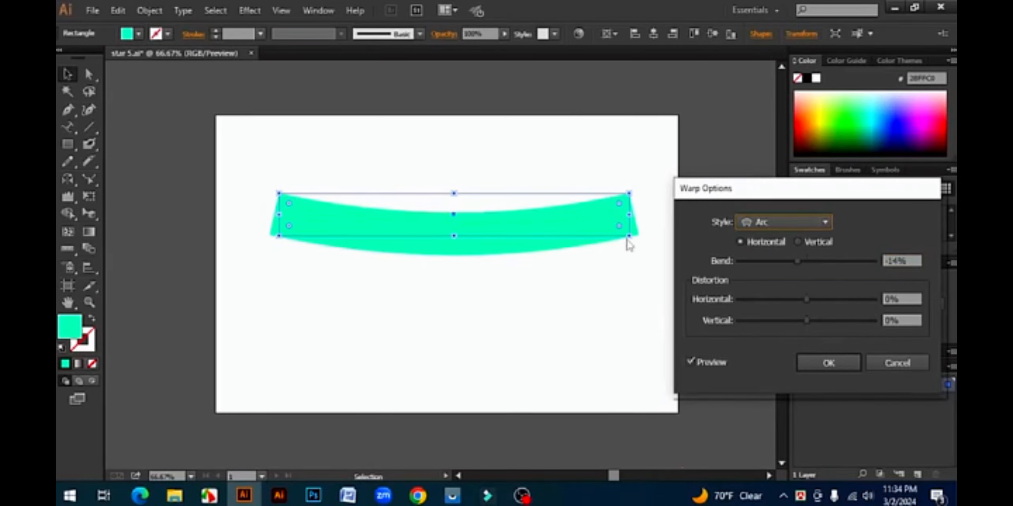
left_click_drag(799, 261, 837, 261)
left_click(839, 366)
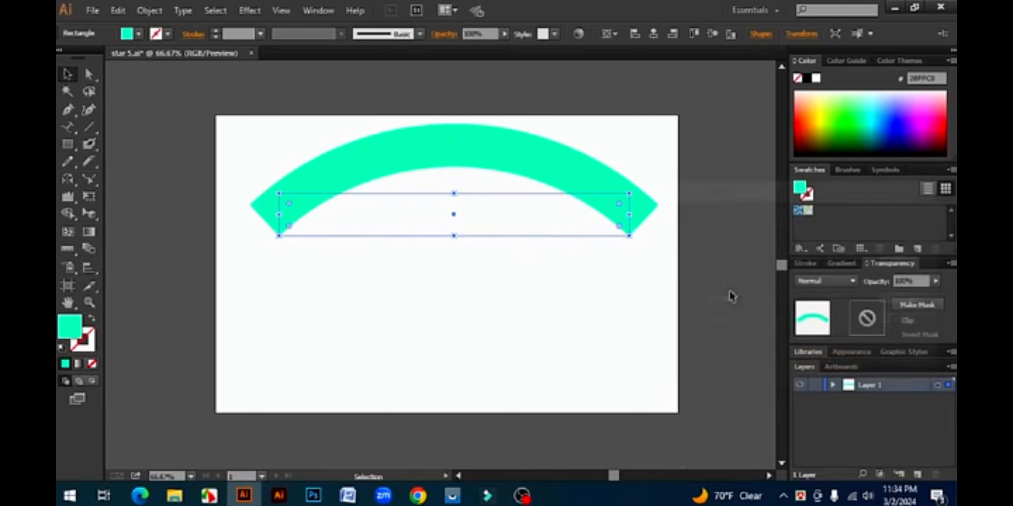
left_click(616, 292)
key("ctrl+z")
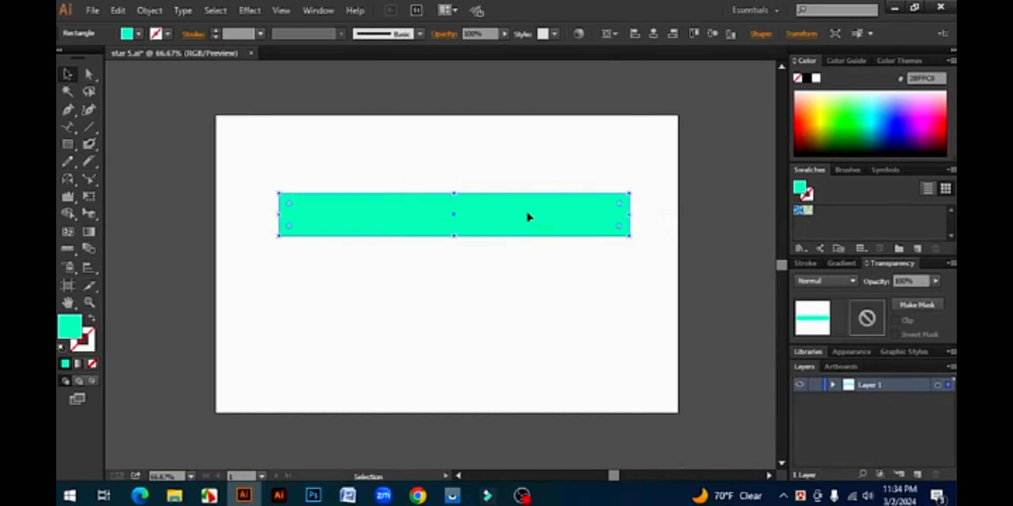
- Move the rectangle down slightly, and preview an Arc warp with a 48% horizontal bend on it before cancelling
left_click_drag(527, 217, 532, 260)
left_click(250, 10)
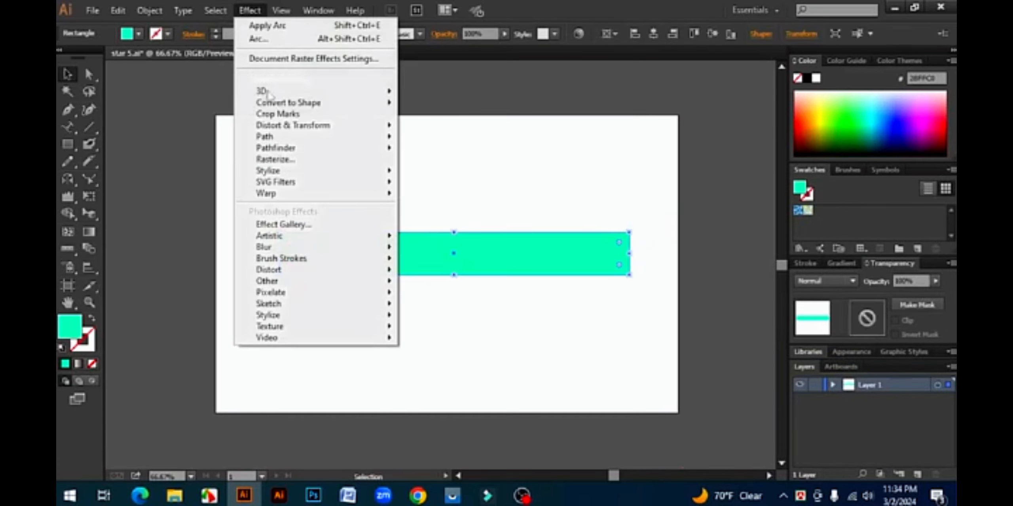
mouse_move(287, 198)
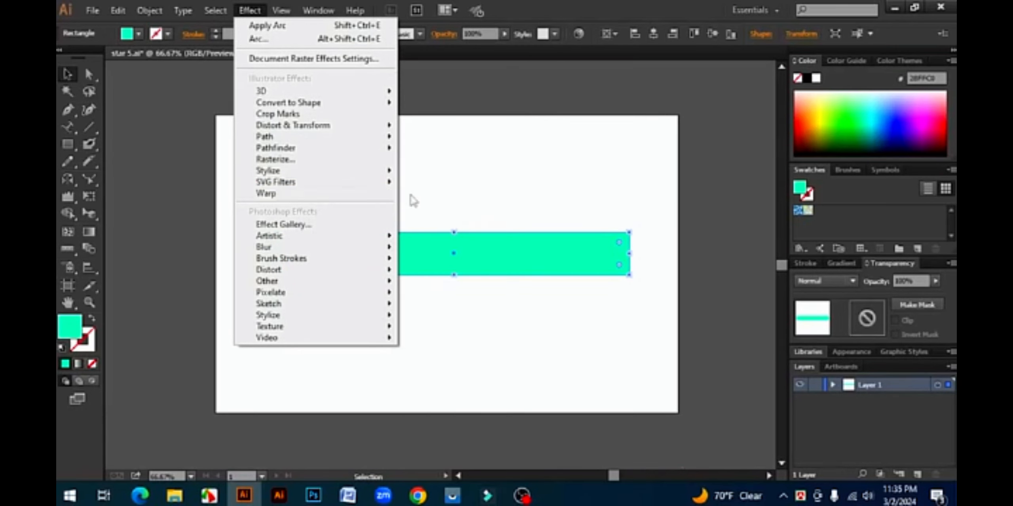
mouse_move(348, 193)
left_click(429, 196)
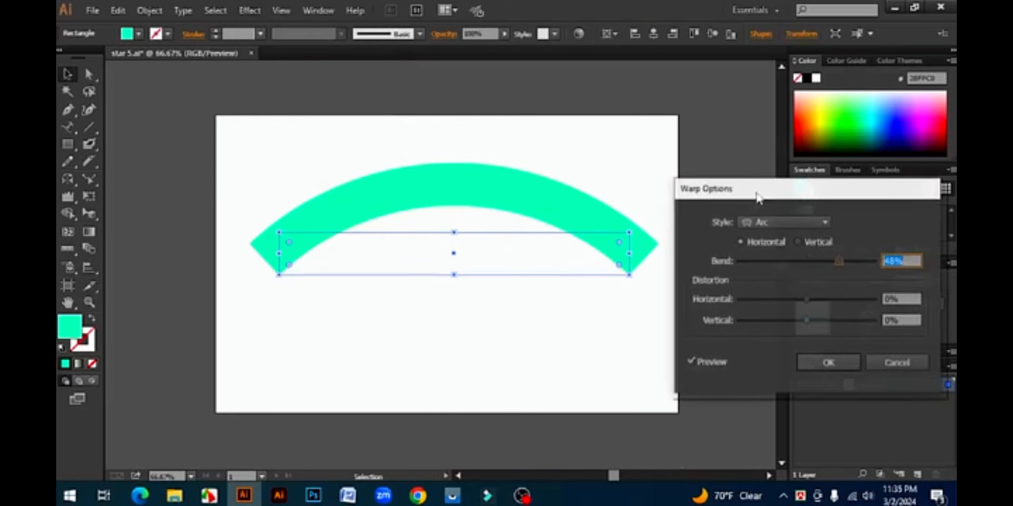
left_click(801, 222)
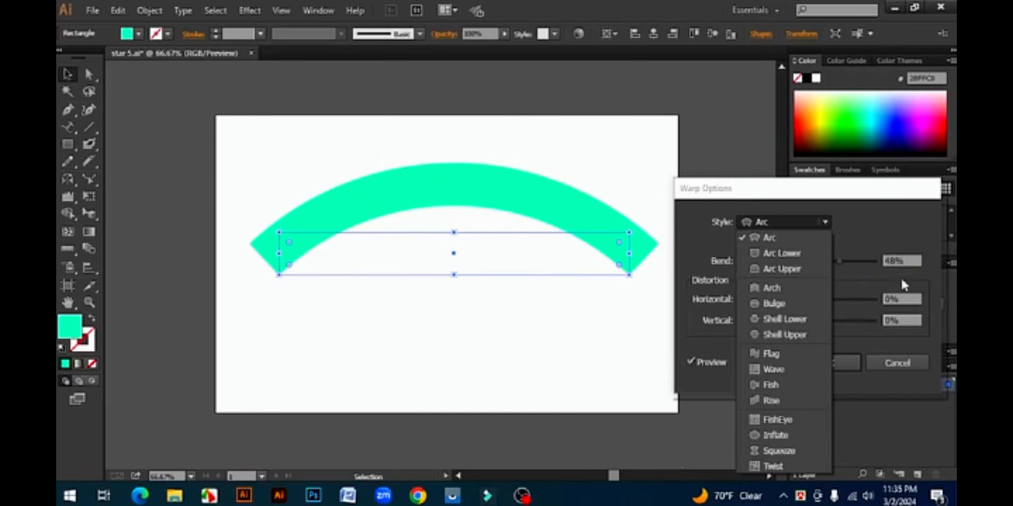
left_click(897, 364)
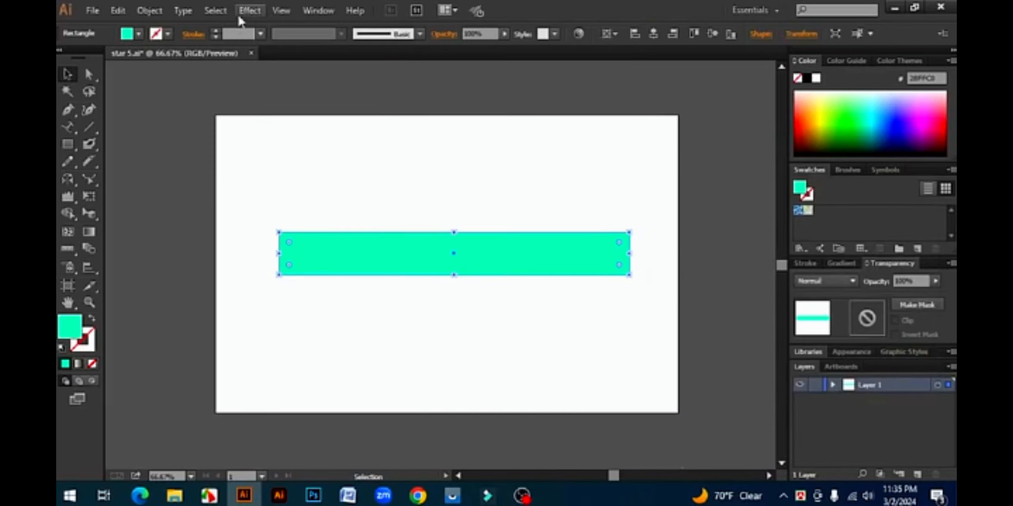
- Open the Effect Gallery for the rectangle and preview the Film Grain, Palette Knife, Paint Daubs, Rough Pastels and Fresco artistic filters
left_click(250, 10)
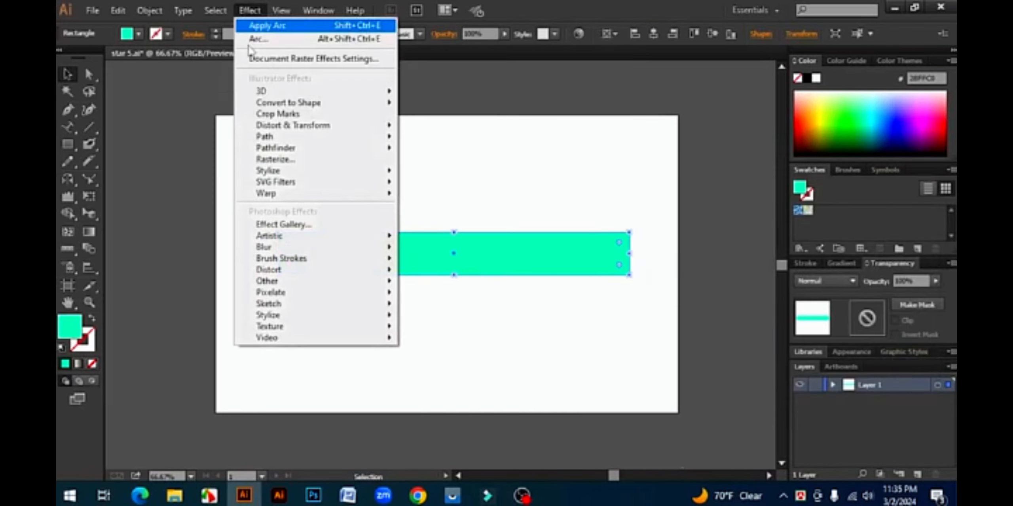
left_click(303, 230)
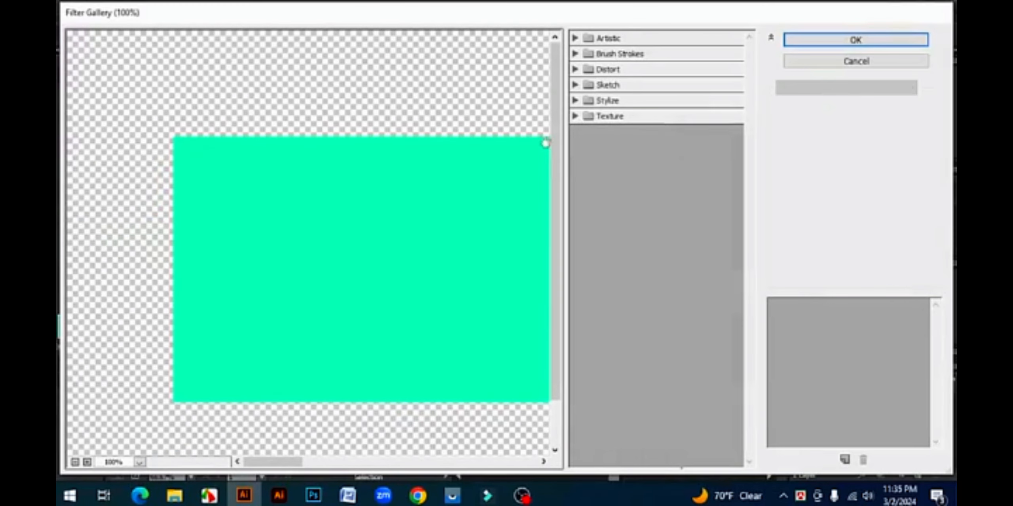
left_click(589, 39)
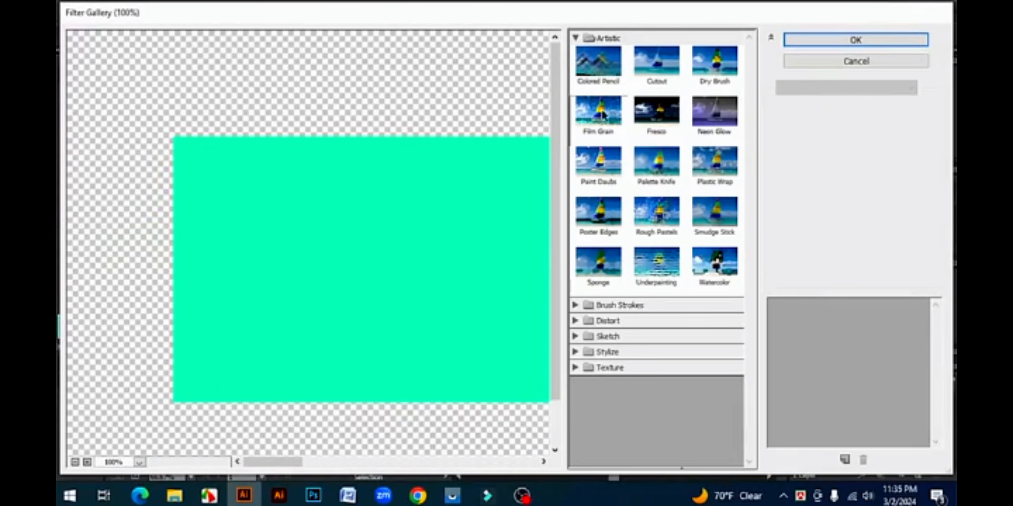
left_click(600, 139)
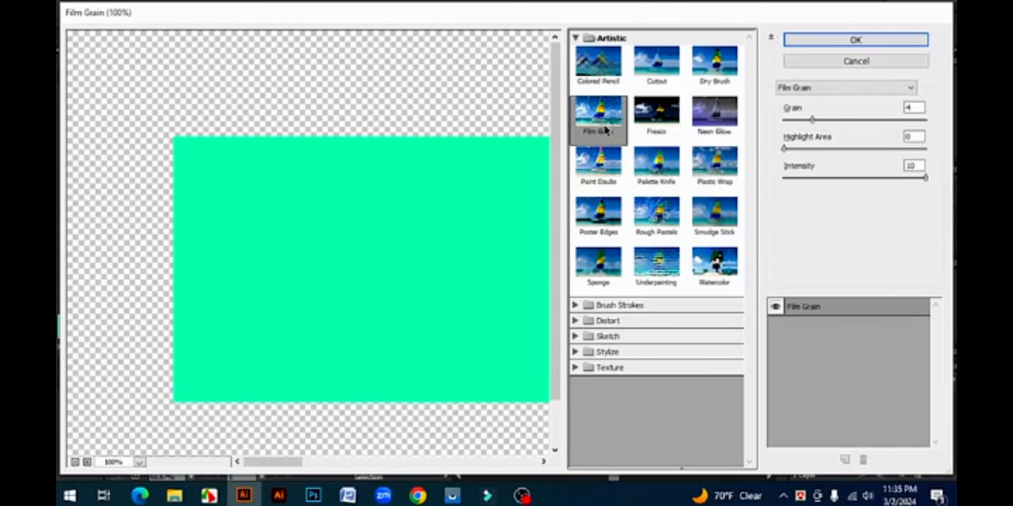
left_click(652, 168)
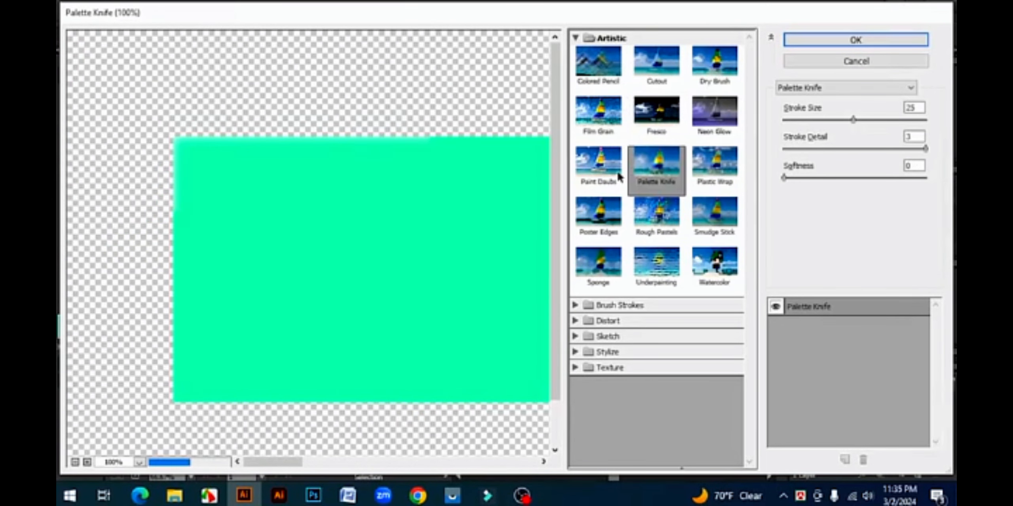
left_click(592, 175)
left_click(592, 207)
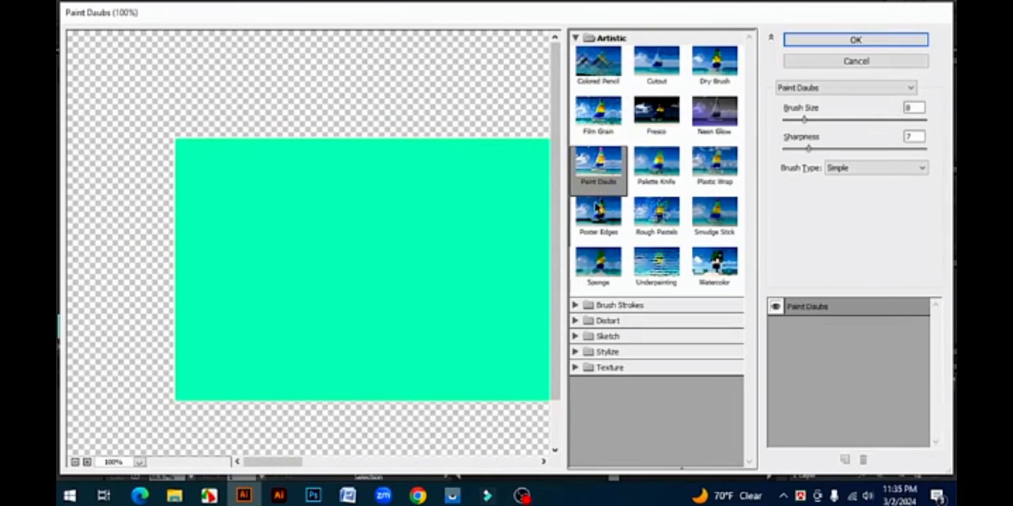
left_click(641, 214)
left_click(589, 123)
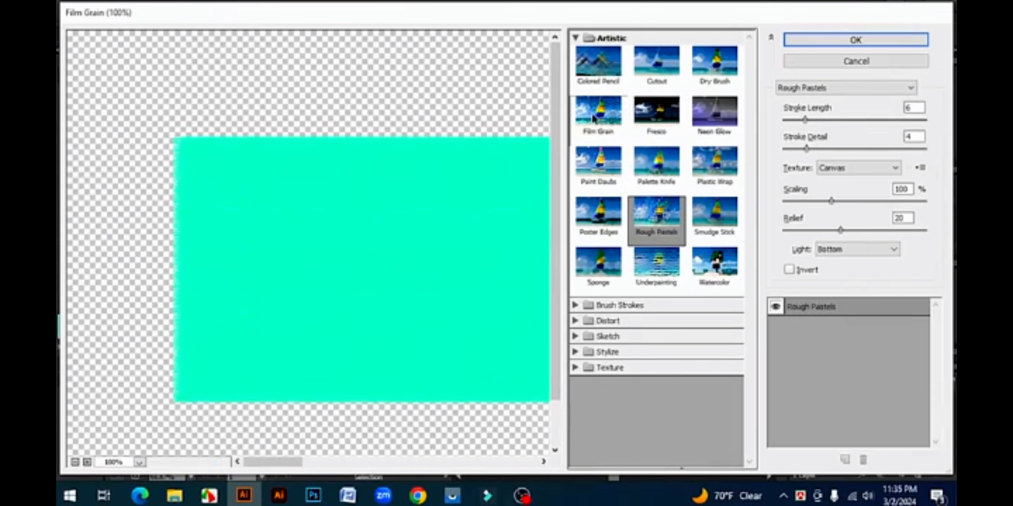
left_click(641, 114)
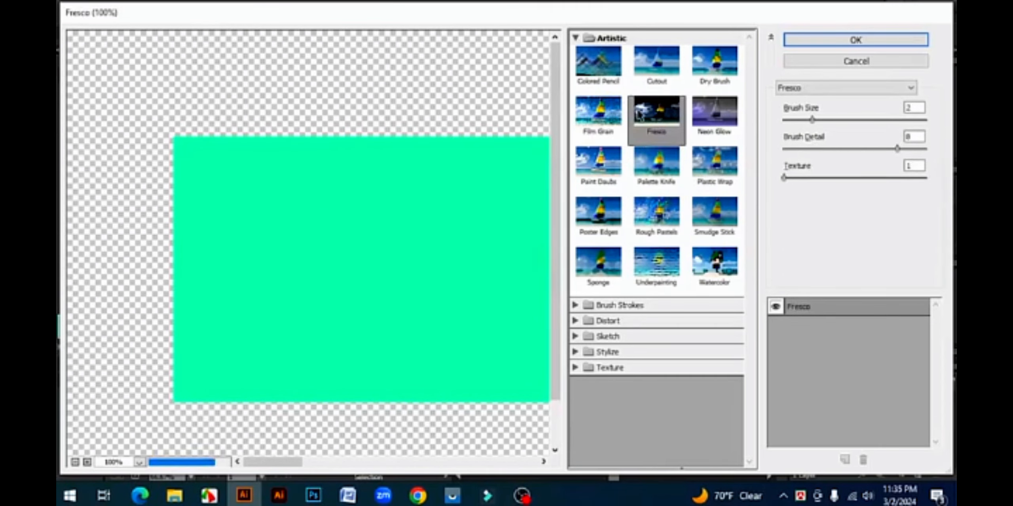
- Preview the Colored Pencil and Rough Pastels filters, and apply Palette Knife with stroke size 25, stroke detail 3 and softness 0
left_click(604, 59)
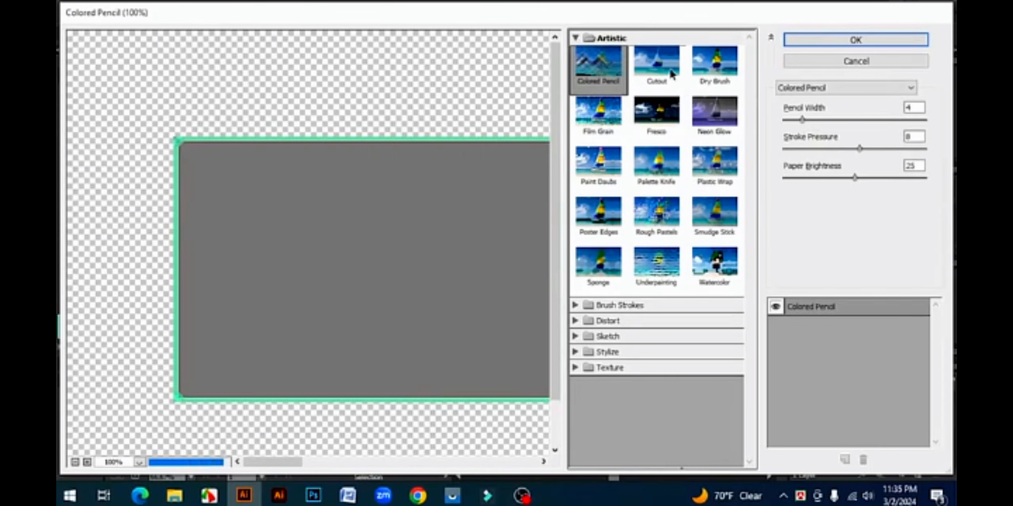
left_click(657, 62)
left_click(657, 113)
left_click(668, 214)
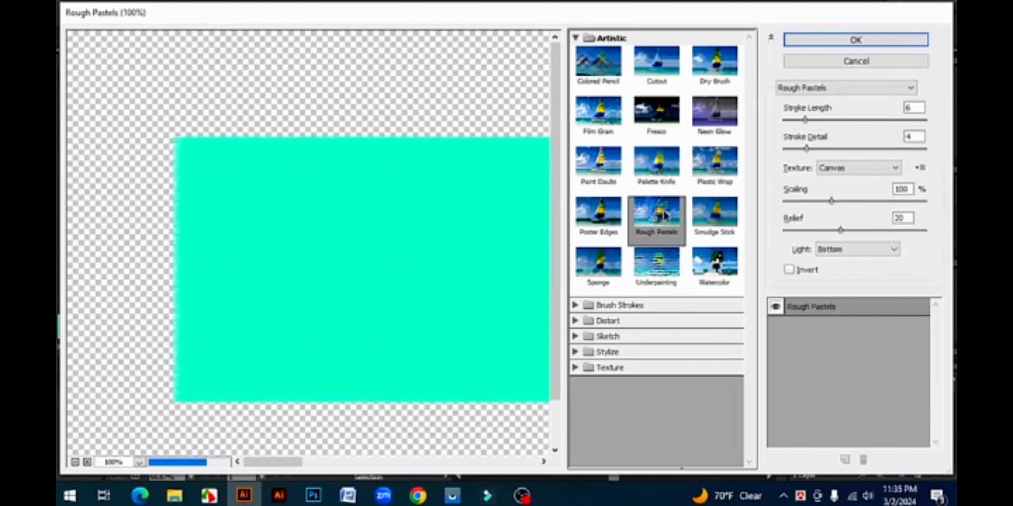
left_click(674, 168)
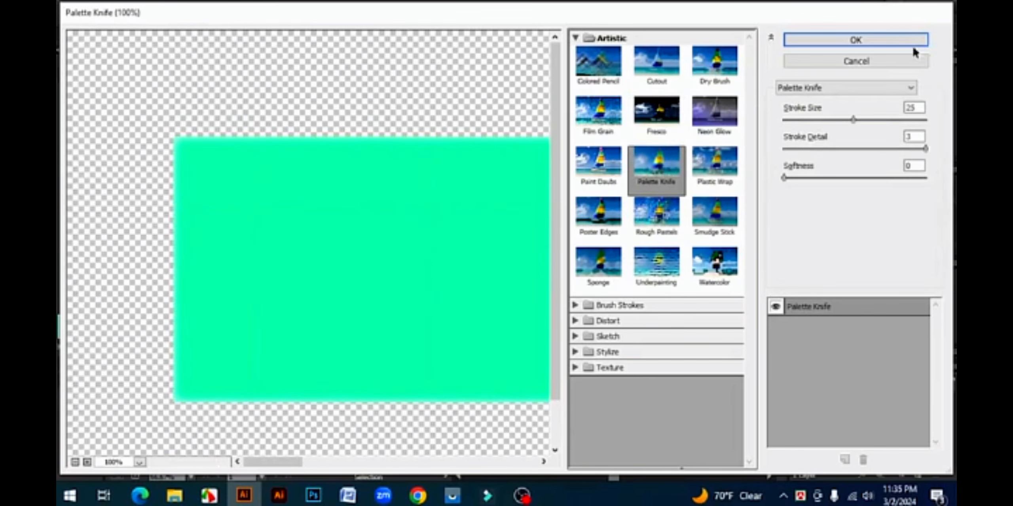
left_click(877, 36)
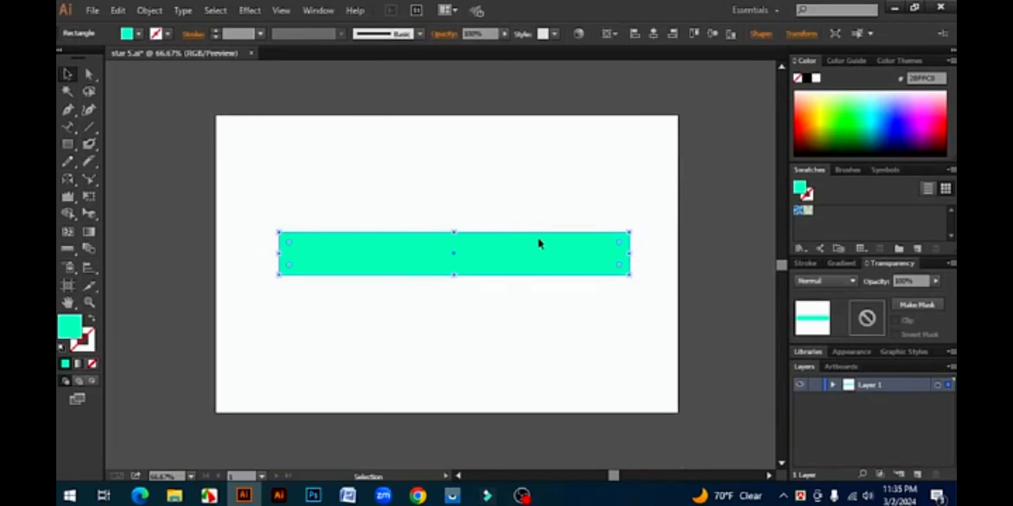
- With nothing selected, preview the Neon Glow, Film Grain, Plastic Wrap, Poster Edges and Underpainting artistic filters, and close the gallery without applying
left_click(315, 129)
left_click(250, 10)
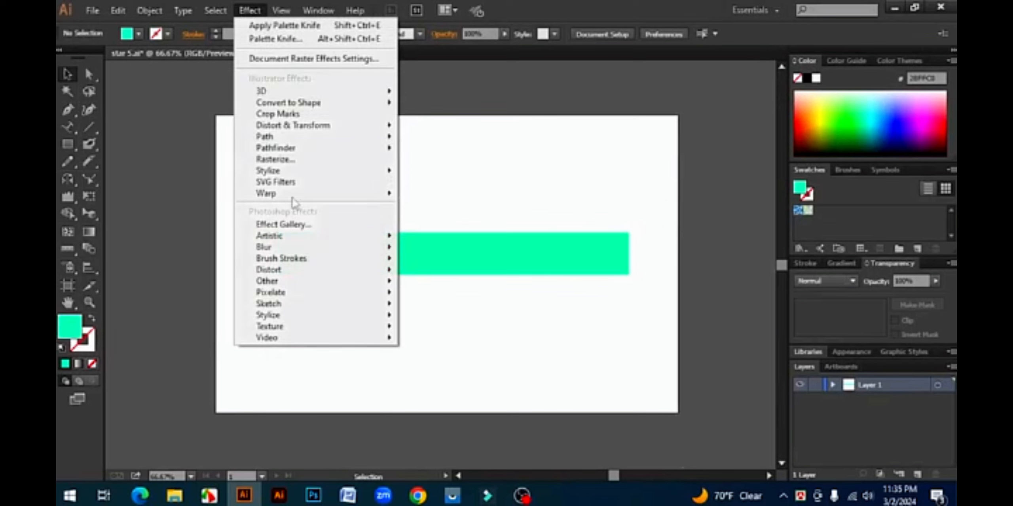
mouse_move(300, 238)
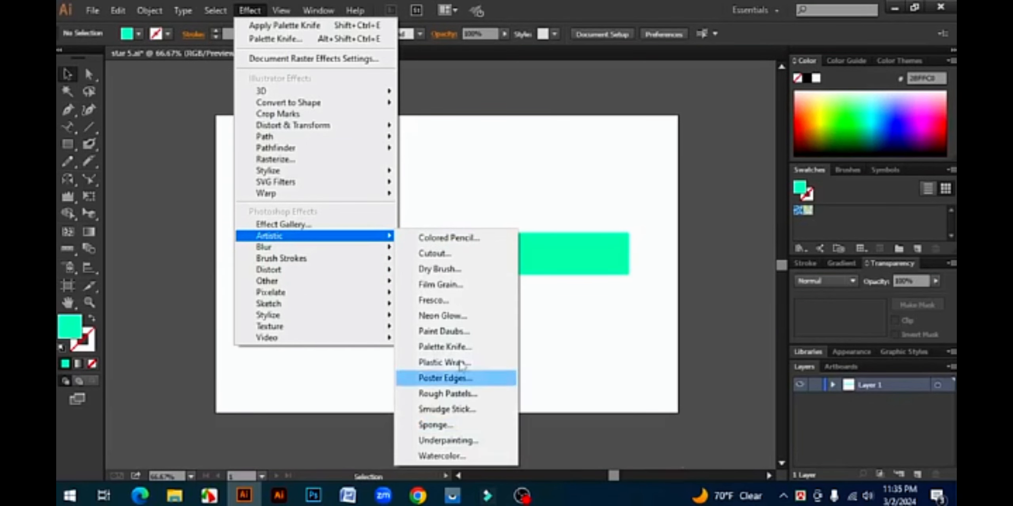
left_click(456, 319)
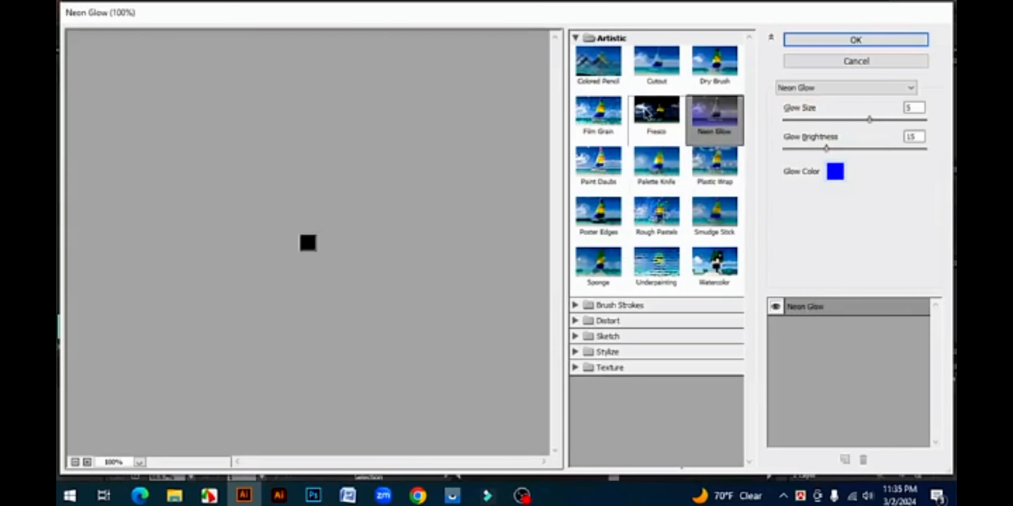
left_click(597, 113)
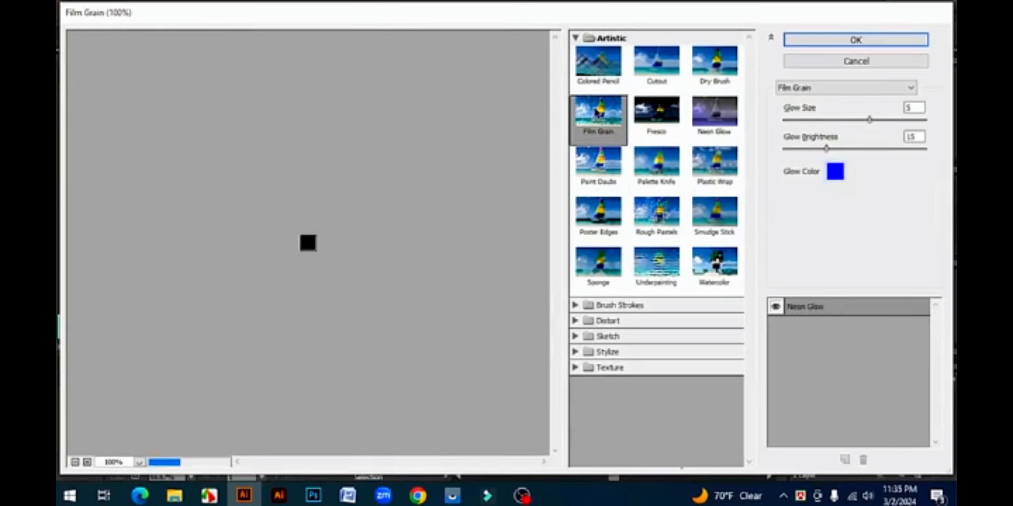
left_click(708, 167)
left_click(598, 213)
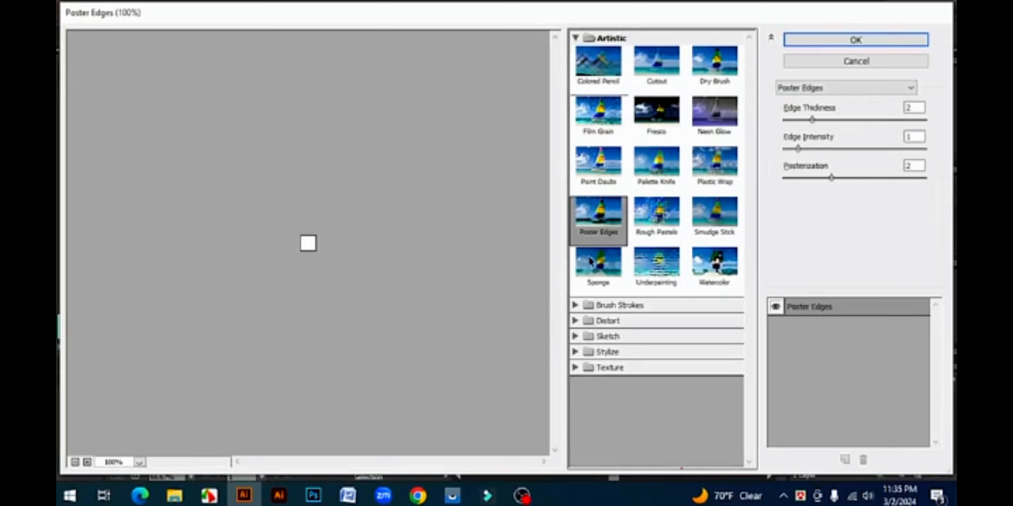
left_click(657, 262)
left_click(872, 61)
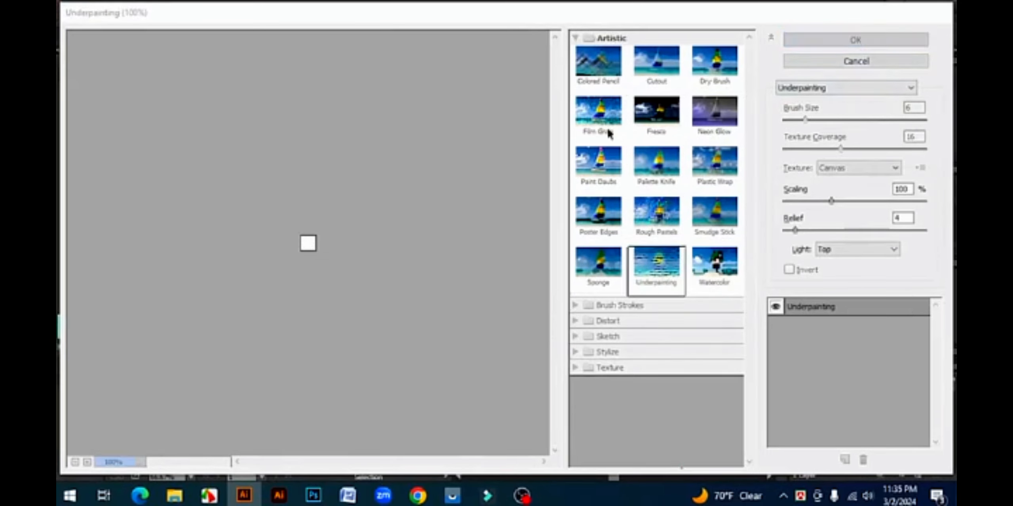
- Try a Gaussian Blur with a radius of 90.6 pixels on the rectangle, and undo it
left_click(486, 263)
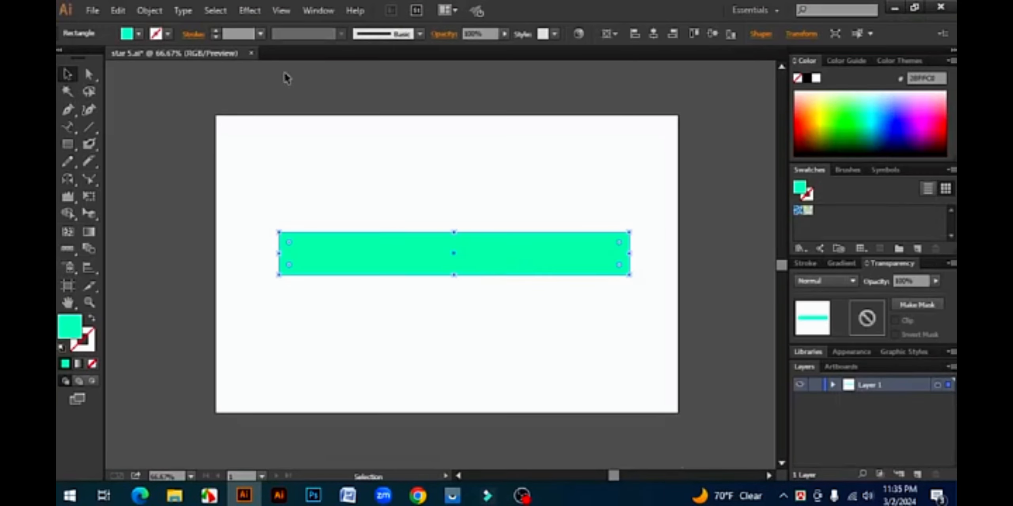
left_click(250, 10)
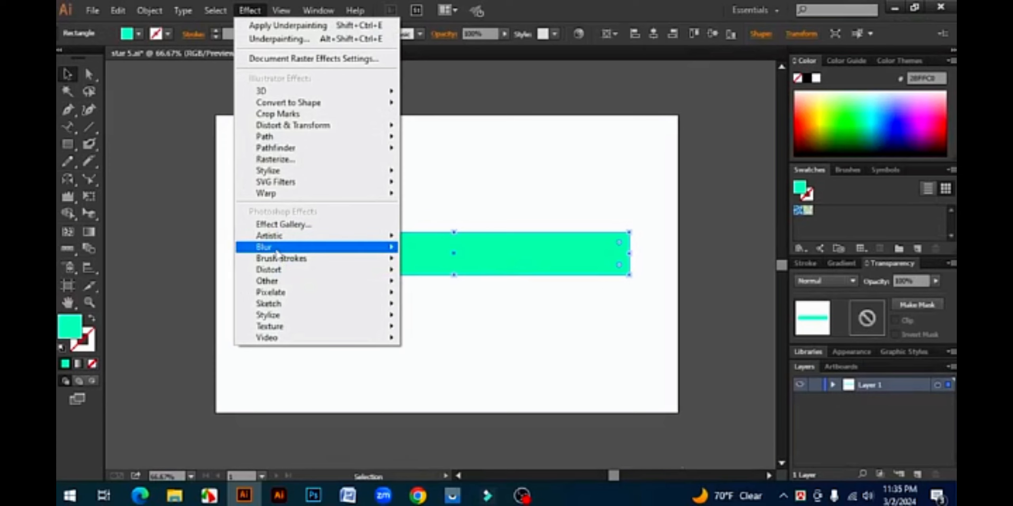
left_click(448, 249)
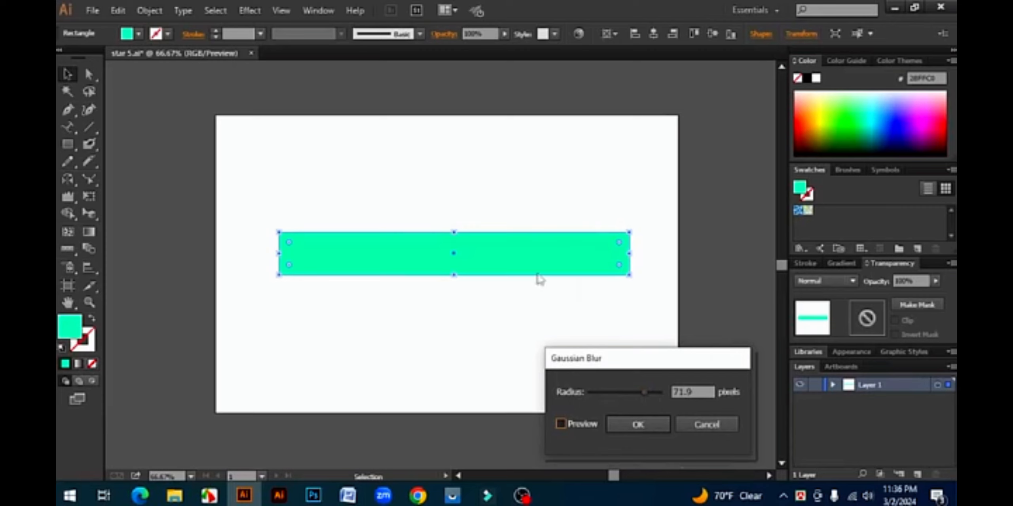
mouse_move(643, 393)
left_mouse_down()
mouse_move(623, 395)
mouse_move(635, 396)
left_mouse_up()
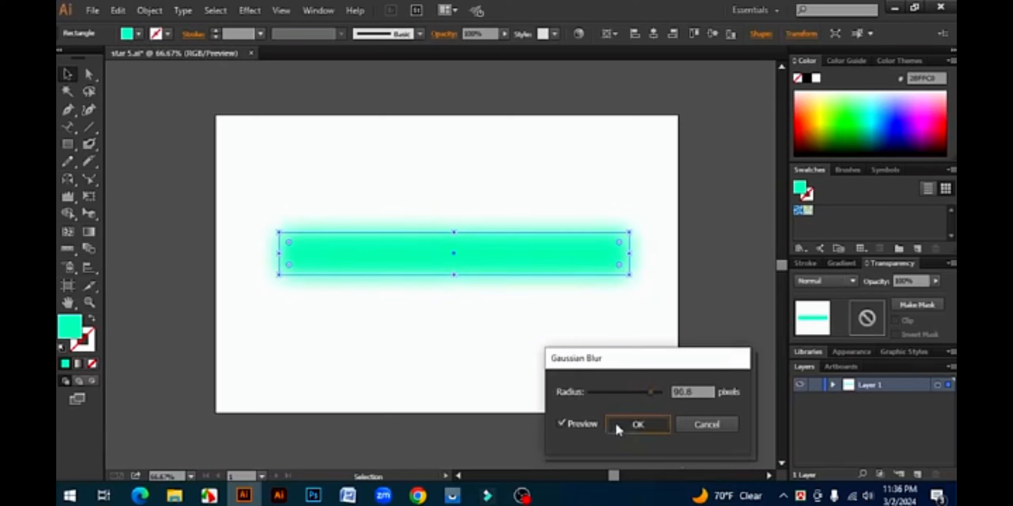
left_click(638, 425)
left_click(596, 340)
left_click_drag(544, 185, 606, 323)
key("a")
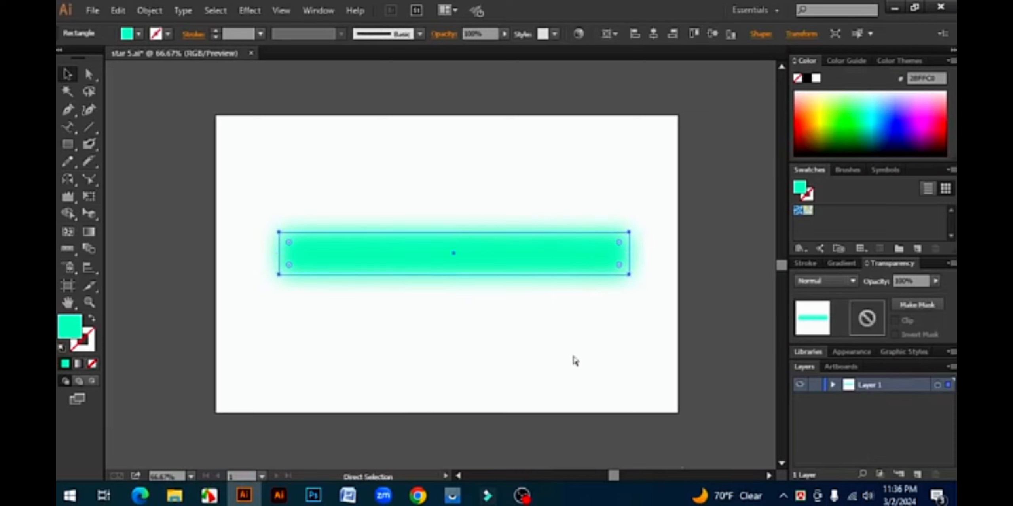
key("ctrl+z")
- Start Dark Strokes on the rectangle, browse the Distort and Sketch filters, and apply Graphic Pen with stroke length 15 and light/dark balance 50
left_click(525, 247)
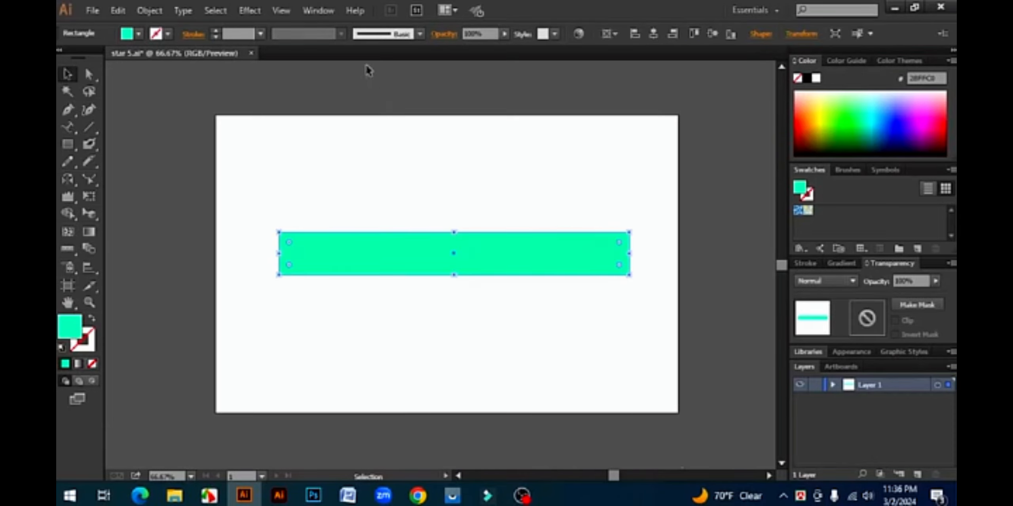
left_click(249, 13)
mouse_move(293, 263)
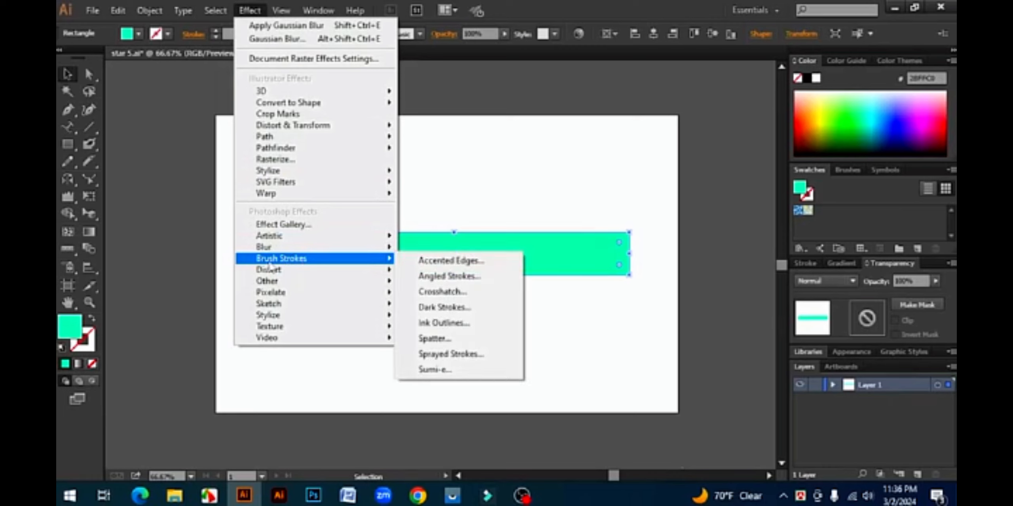
left_click(444, 310)
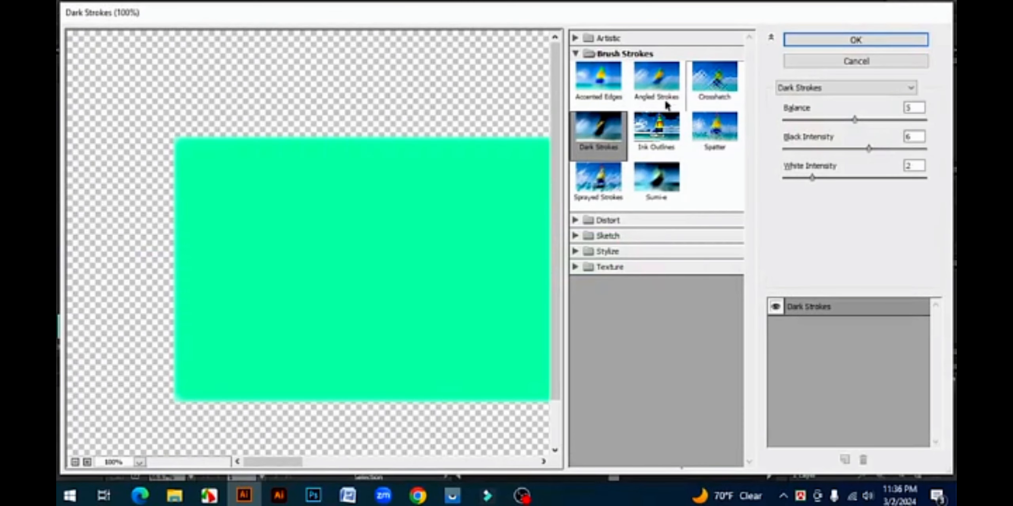
left_click(578, 221)
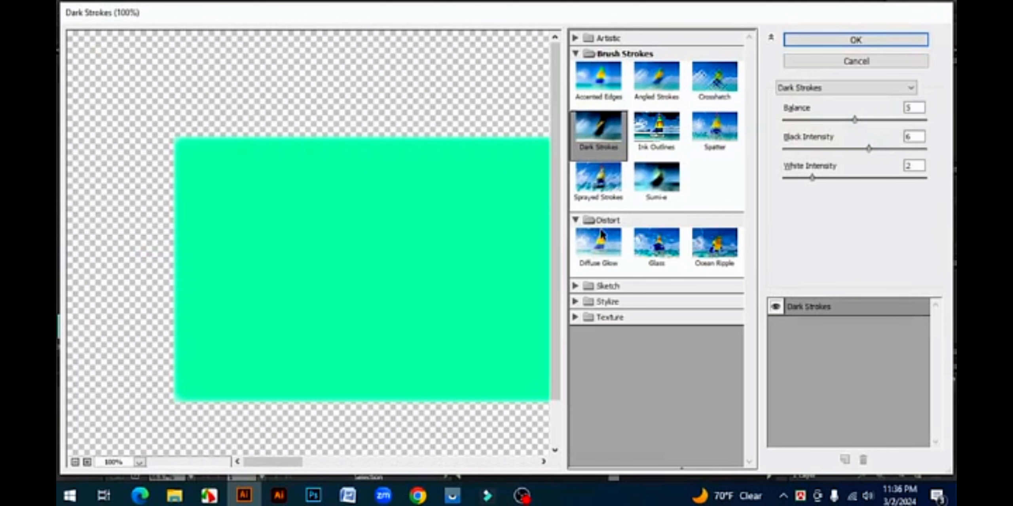
left_click(609, 288)
left_click(599, 360)
left_click(669, 362)
left_click(696, 358)
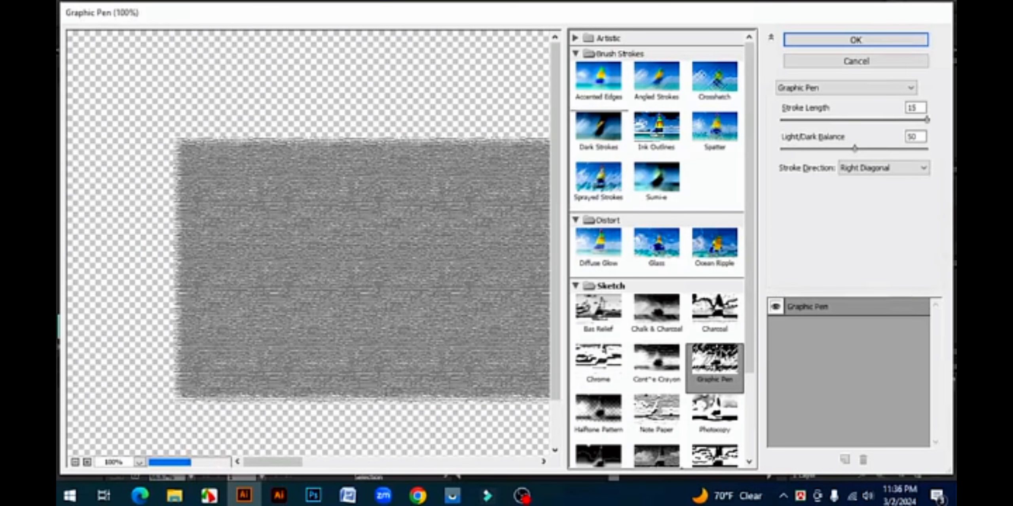
left_click(862, 38)
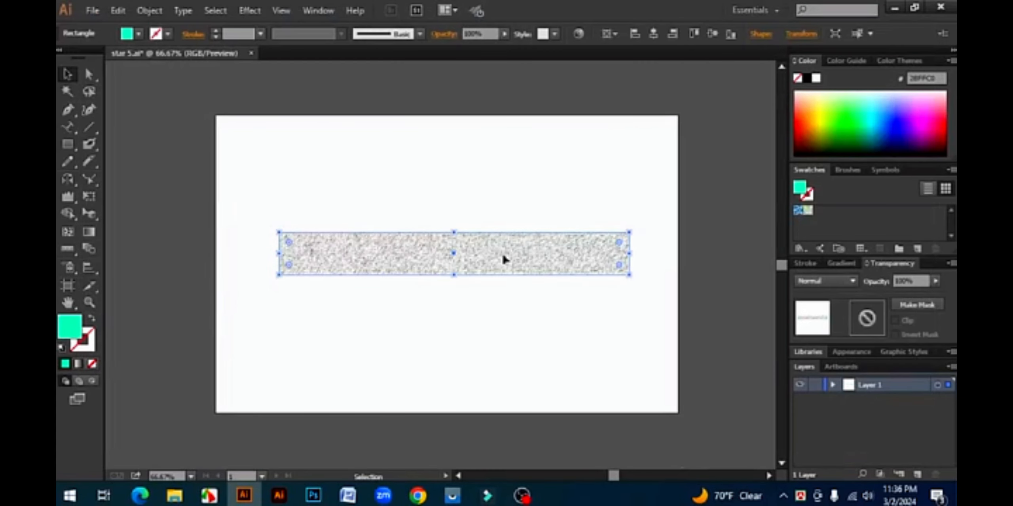
- Undo the Graphic Pen effect on the rectangle
key("a")
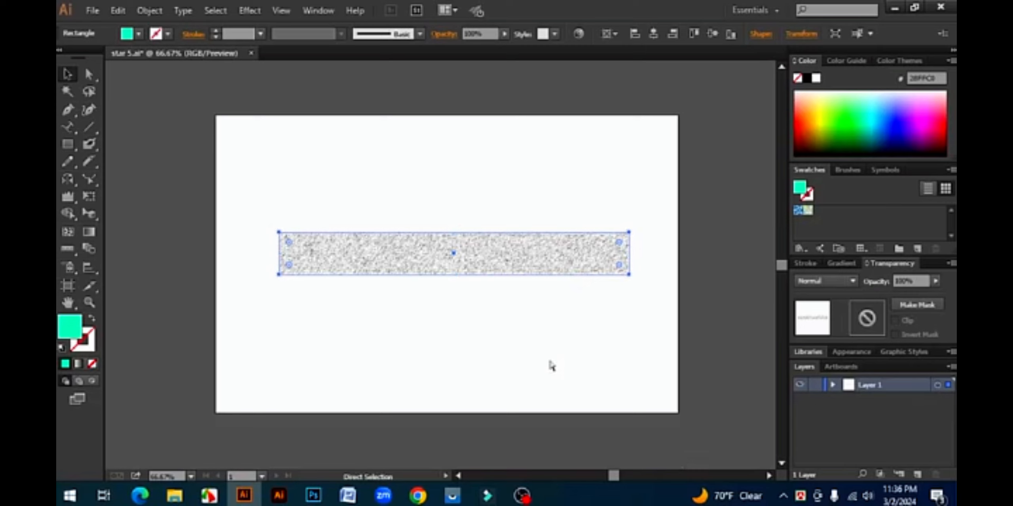
left_click(502, 265)
key("ctrl+z")
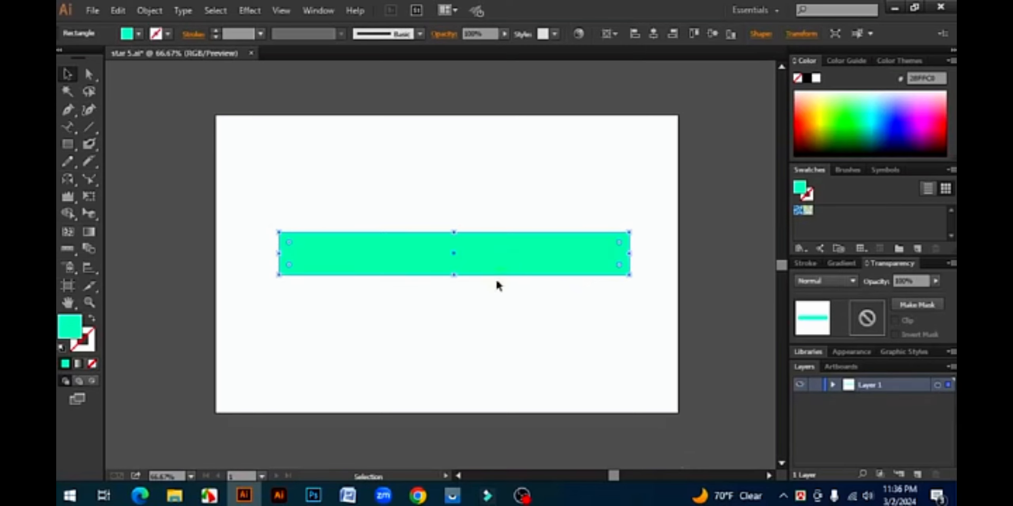
- Preview the Chrome sketch filter on the rectangle with detail 4 and smoothness 7, and cancel it
left_click(247, 11)
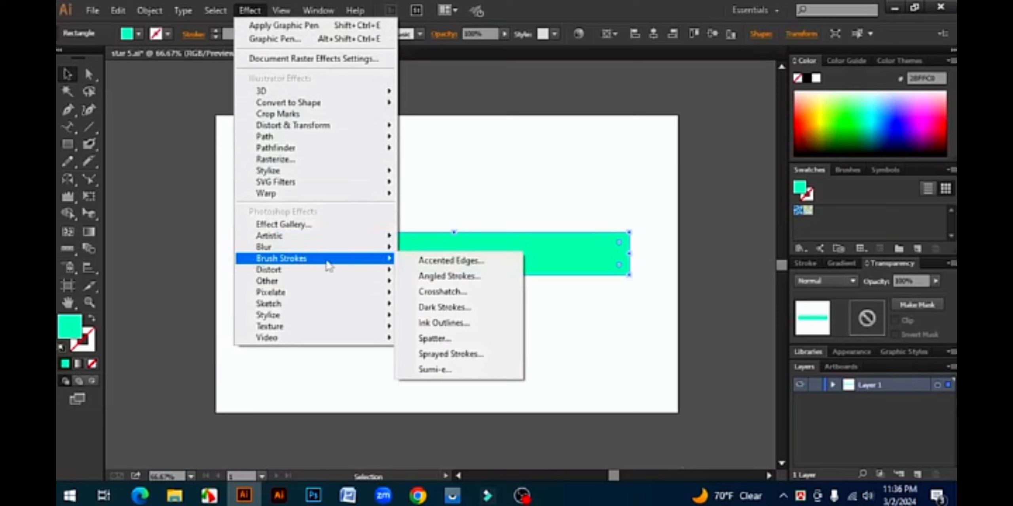
mouse_move(298, 273)
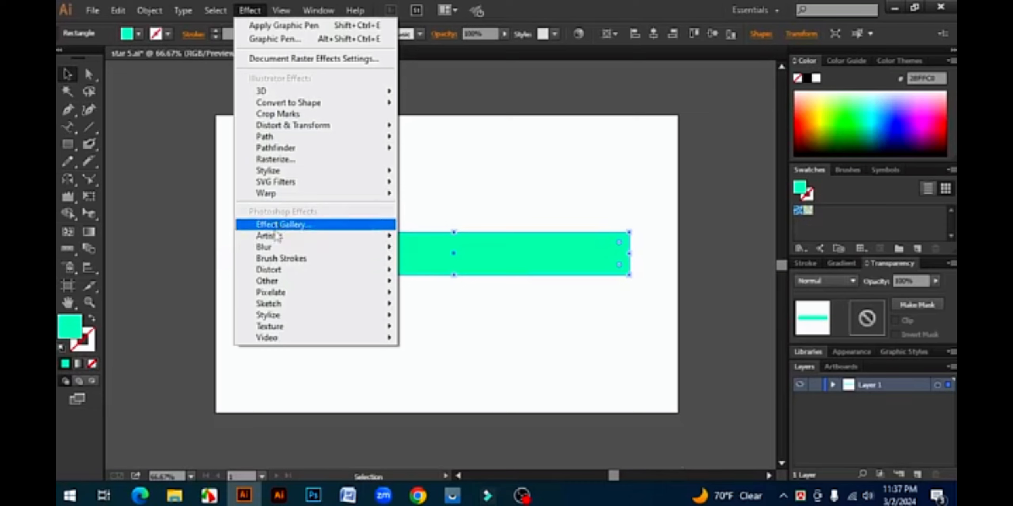
mouse_move(288, 343)
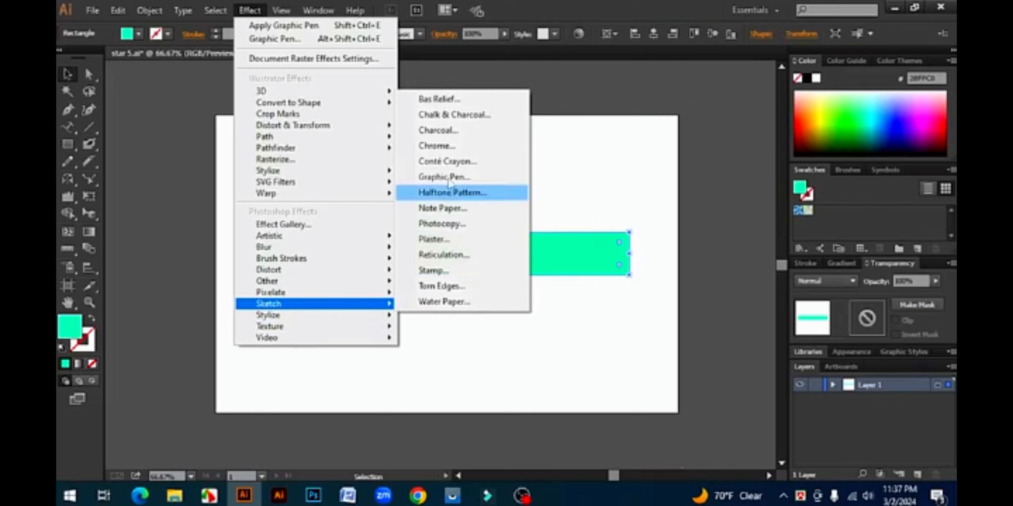
left_click(440, 147)
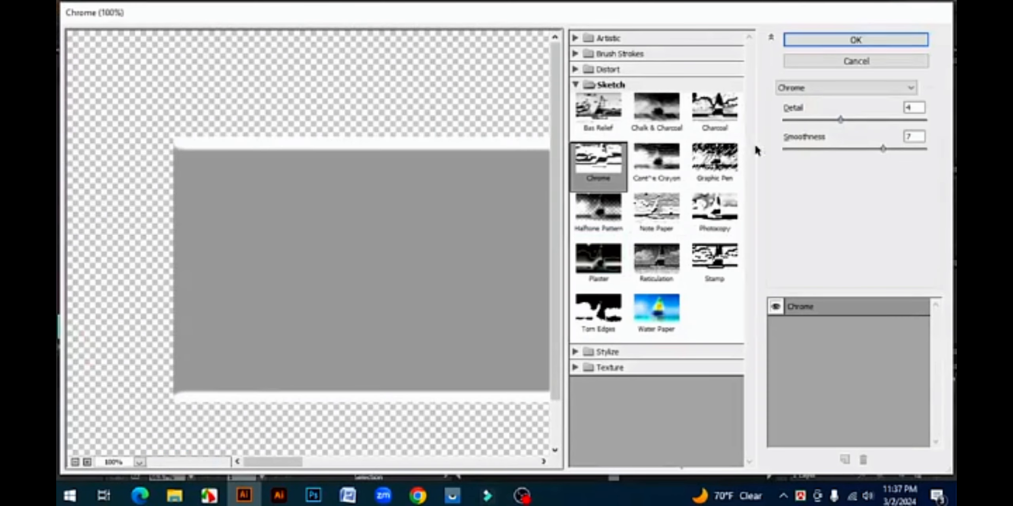
left_click(901, 60)
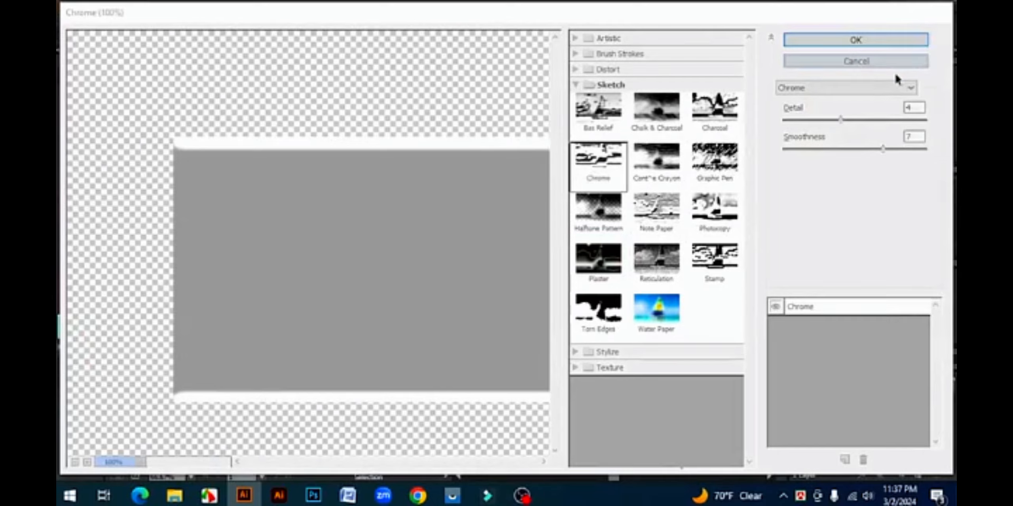
- Move the rectangle slightly down on the artboard, and close the Attributes panel
left_click_drag(525, 259, 488, 271)
left_click(465, 328)
left_click(454, 273)
left_click(423, 177)
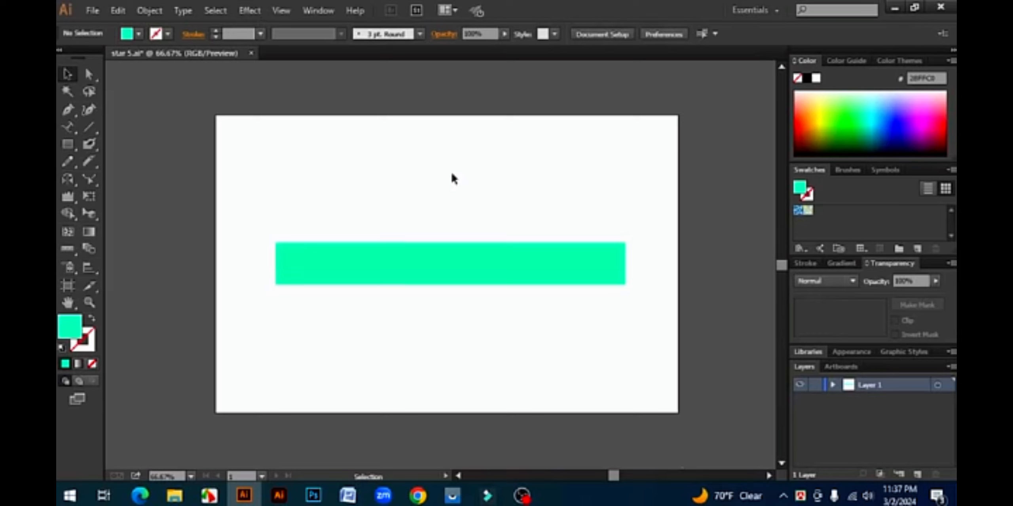
left_click_drag(454, 180, 571, 319)
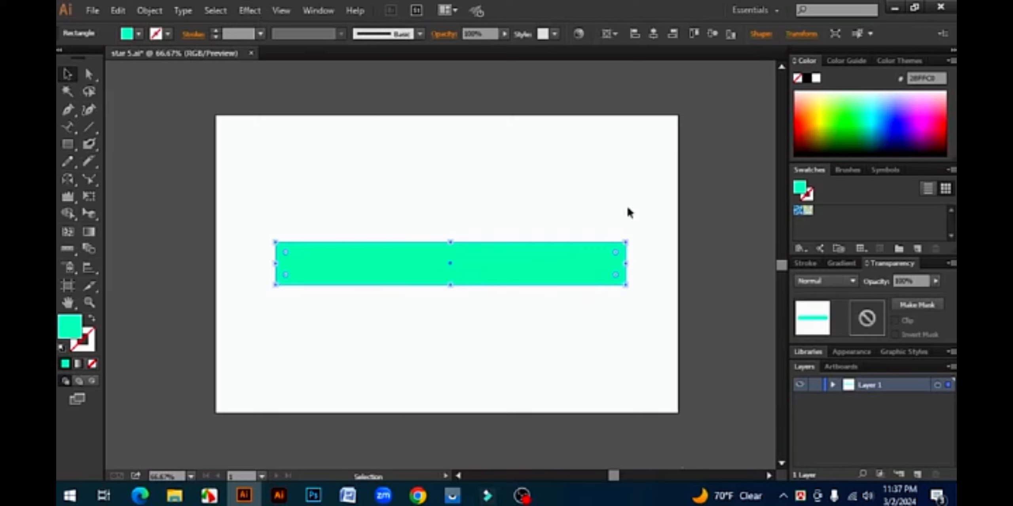
left_click_drag(467, 188, 477, 288)
left_click(585, 198)
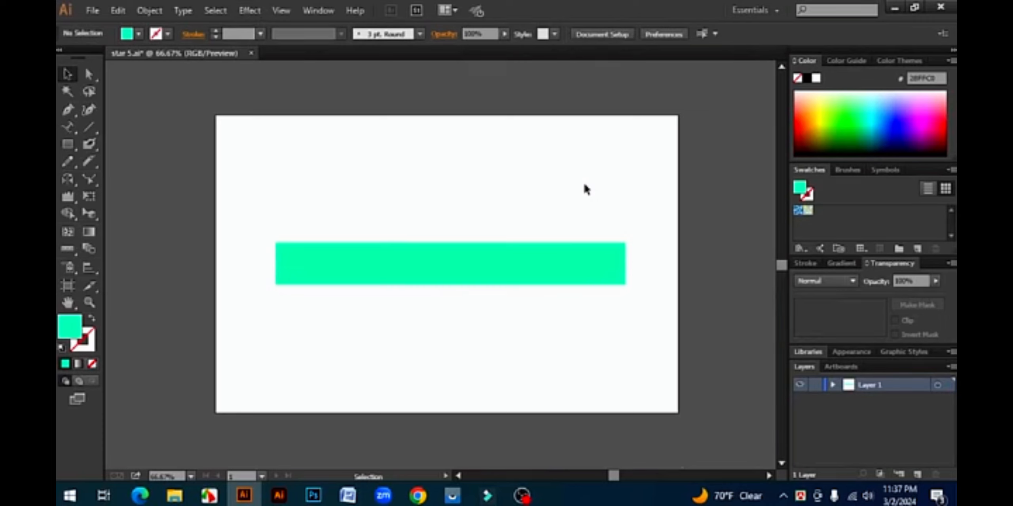
key("a")
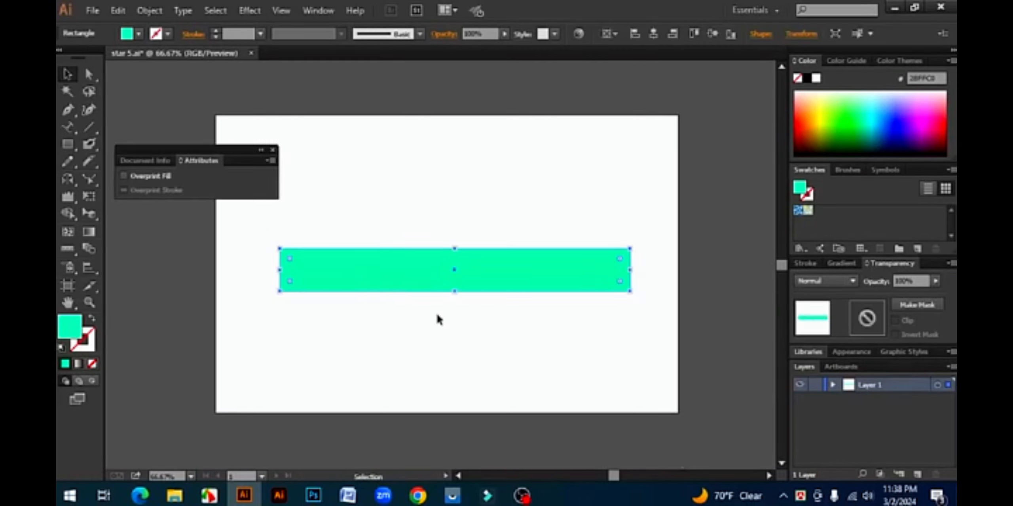
left_click(273, 150)
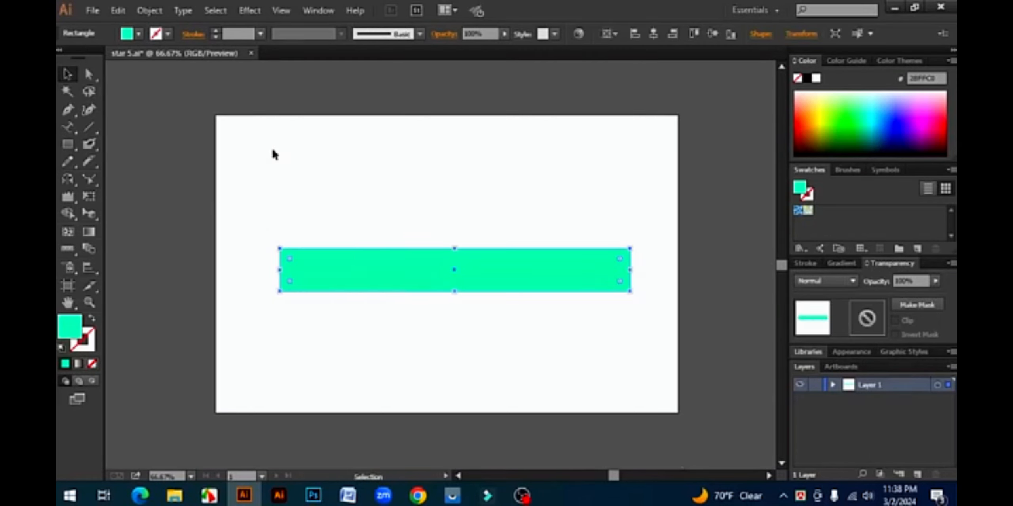
- Show the artwork in Outline view, check selecting the rectangle by its edge, and return to Preview
left_click(281, 11)
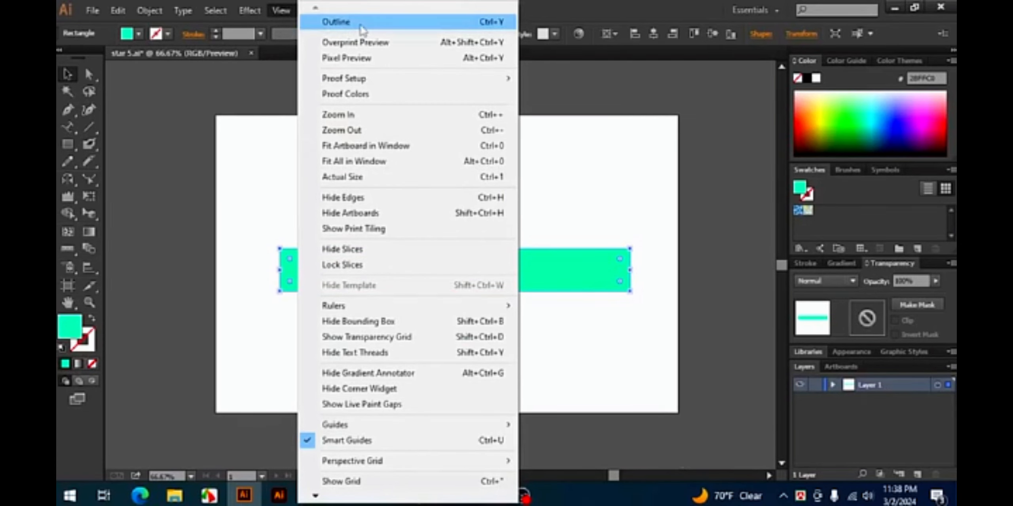
left_click(387, 22)
left_click(701, 208)
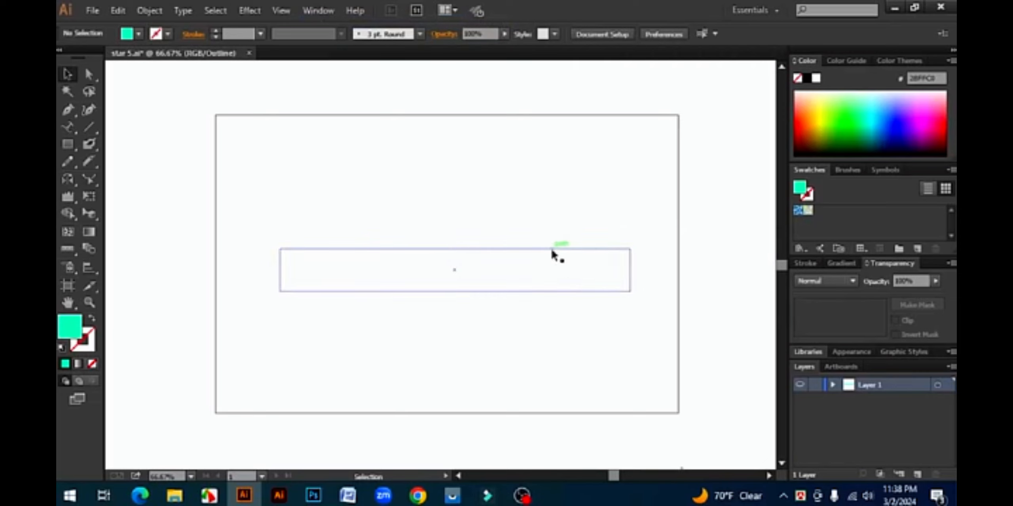
left_click(552, 251)
left_click(578, 214)
left_click(562, 249)
left_click(563, 222)
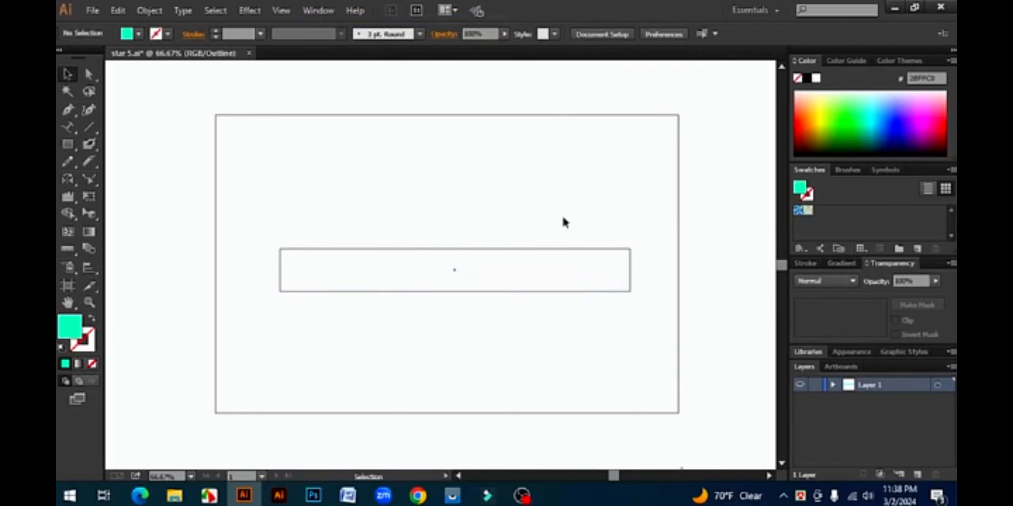
left_click(535, 249)
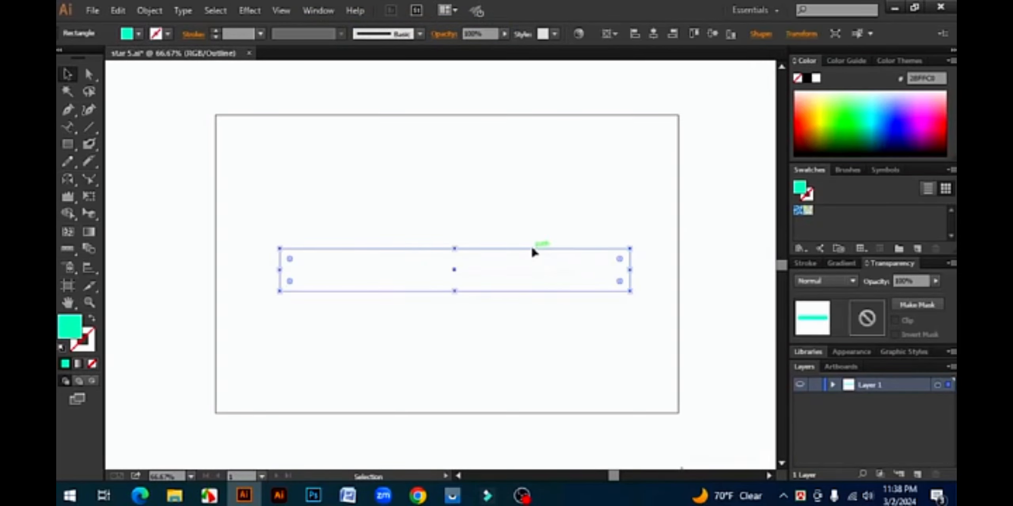
left_click(530, 218)
key("a")
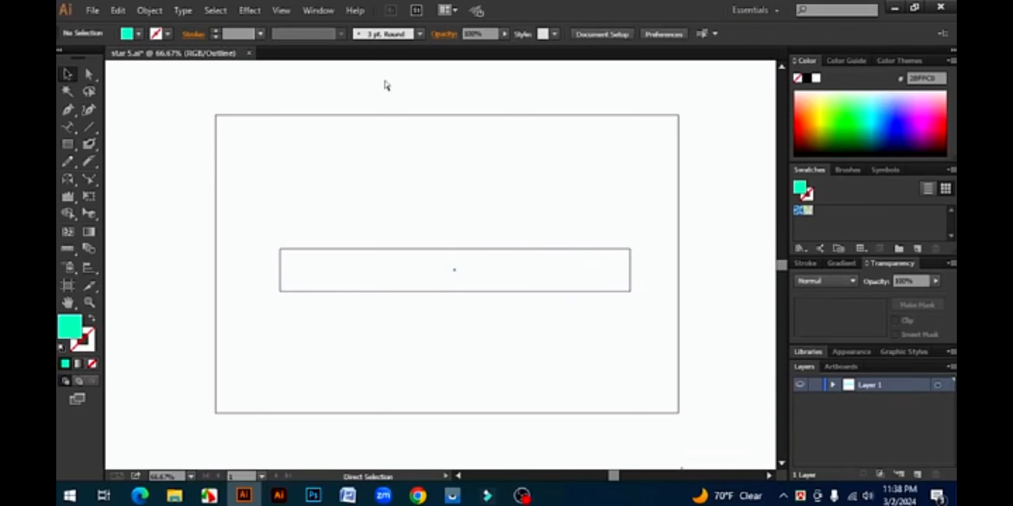
key("ctrl+y")
- Delete the green rectangle from the artboard
key("v")
left_click_drag(355, 215, 403, 298)
key("Delete")
- Draw a green circle near the artboard's center with the Ellipse tool and place a slightly overlapping copy to its right
left_click_drag(71, 150, 130, 177)
left_click_drag(394, 269, 471, 306)
left_click(68, 74)
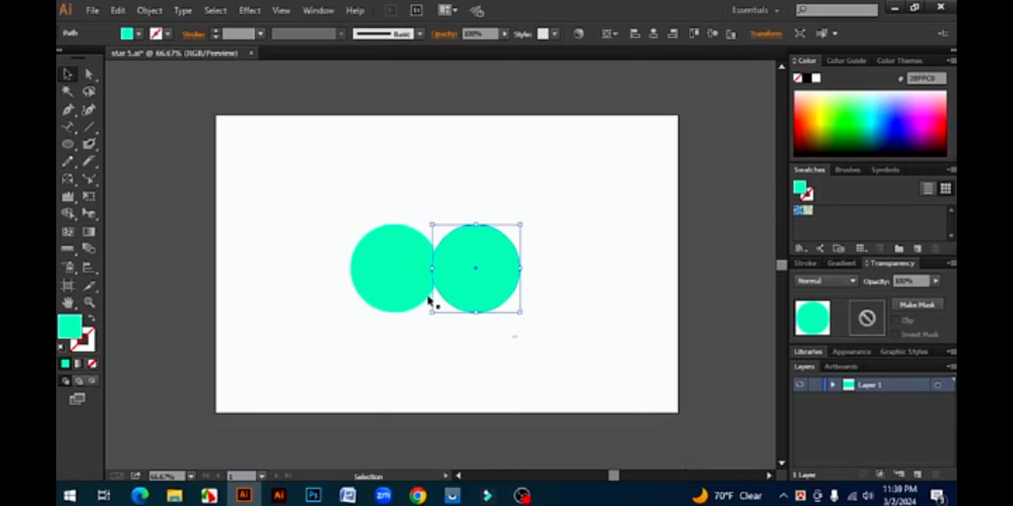
- Show the artwork in Outline view and move the right circle so its edge just touches the left circle
left_click(430, 302)
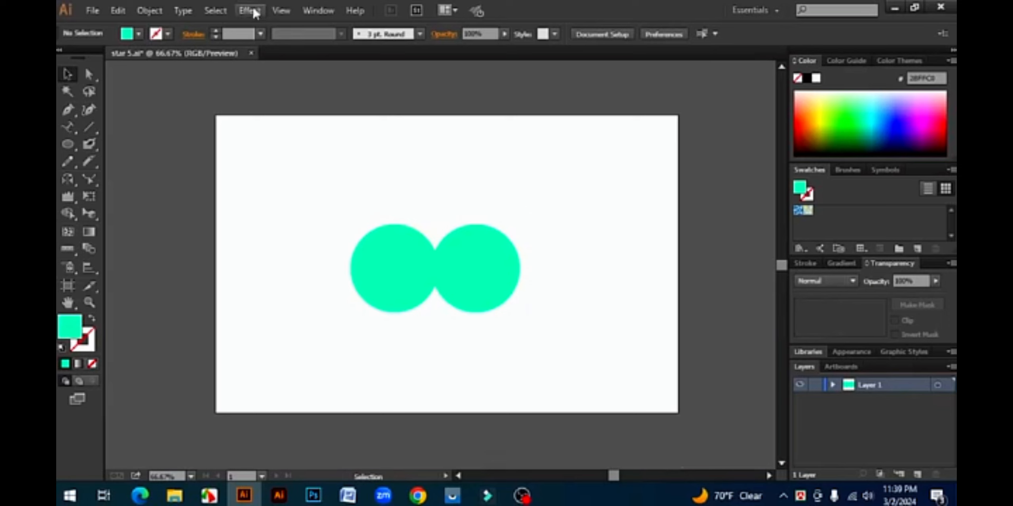
left_click(281, 11)
left_click(340, 21)
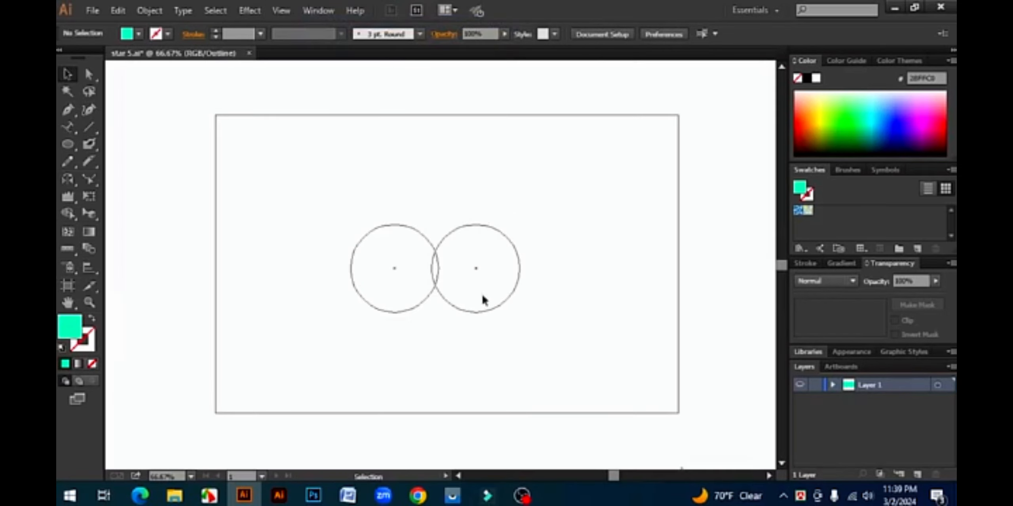
key("z")
left_click(446, 310)
left_click(422, 263)
key("v")
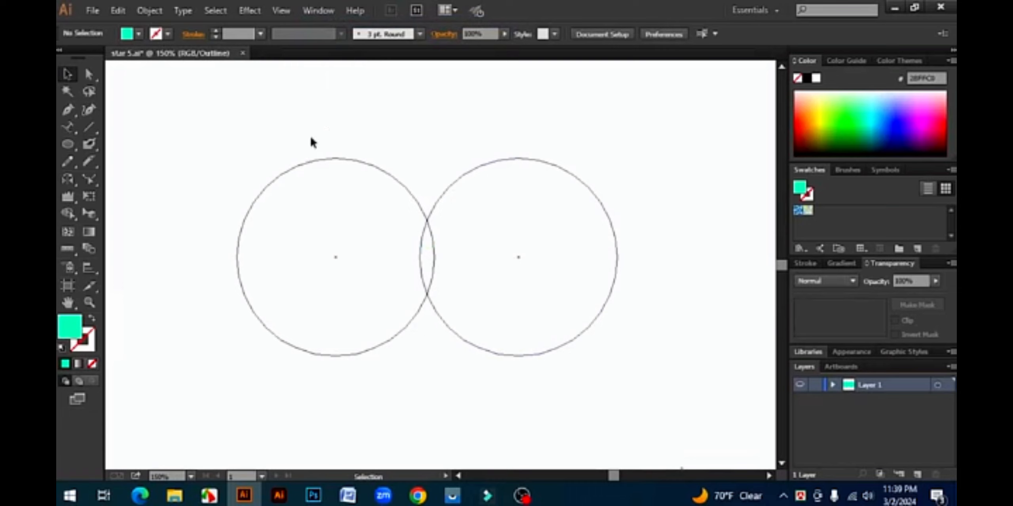
left_click_drag(426, 262, 440, 263)
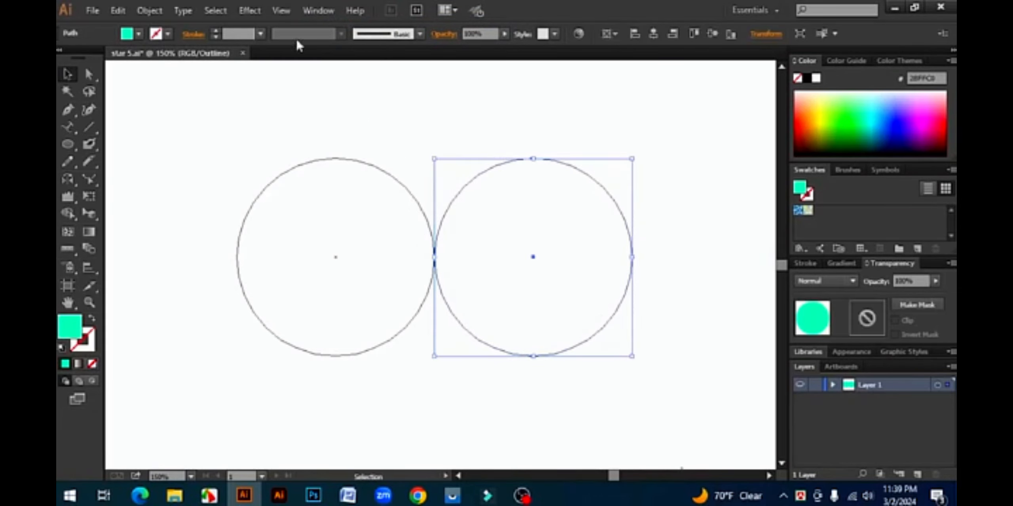
- Return the artwork to Preview and deselect the right circle
left_click(284, 11)
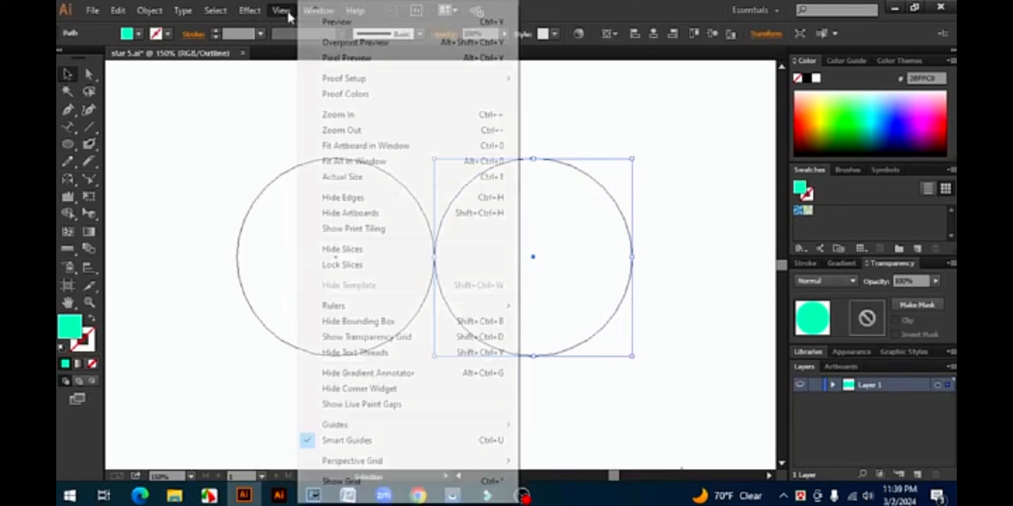
left_click(349, 27)
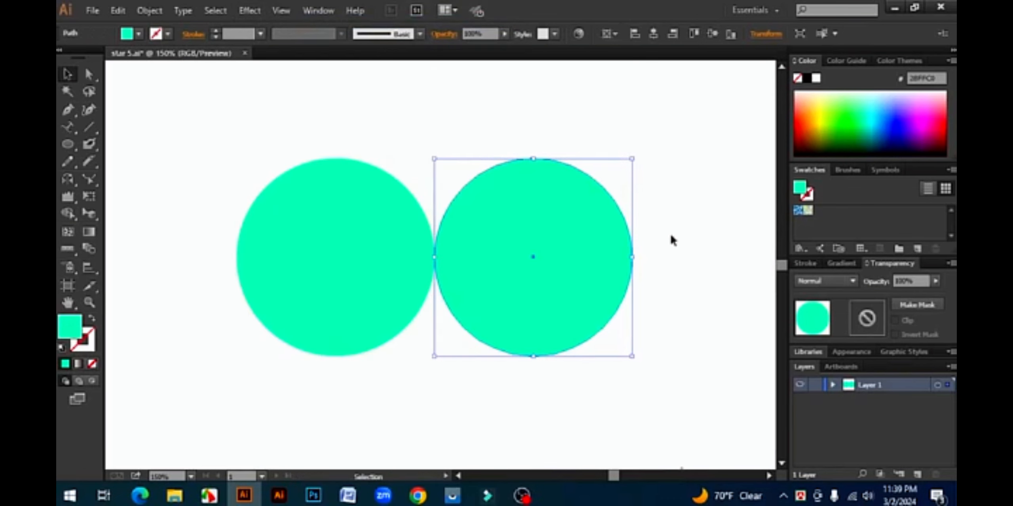
left_click(645, 282)
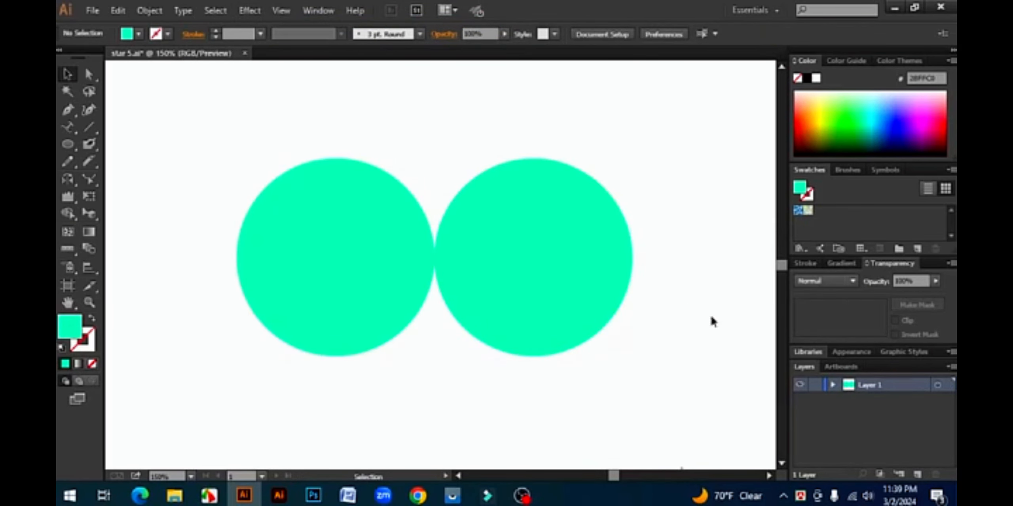
- Delete the right circle and move the remaining circle slightly to the right
left_click_drag(709, 313, 285, 190)
left_click(335, 61)
left_click(597, 255)
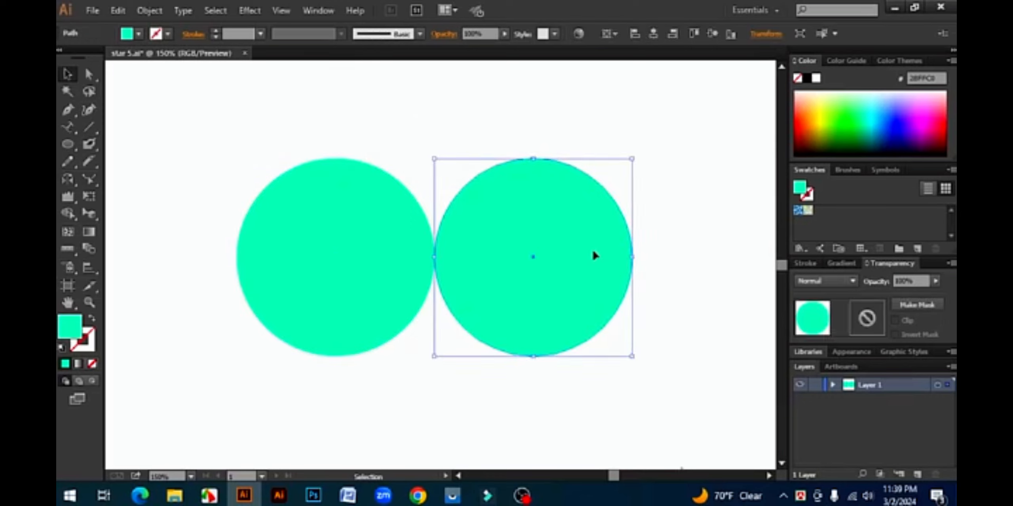
key("Delete")
left_click_drag(372, 226, 397, 226)
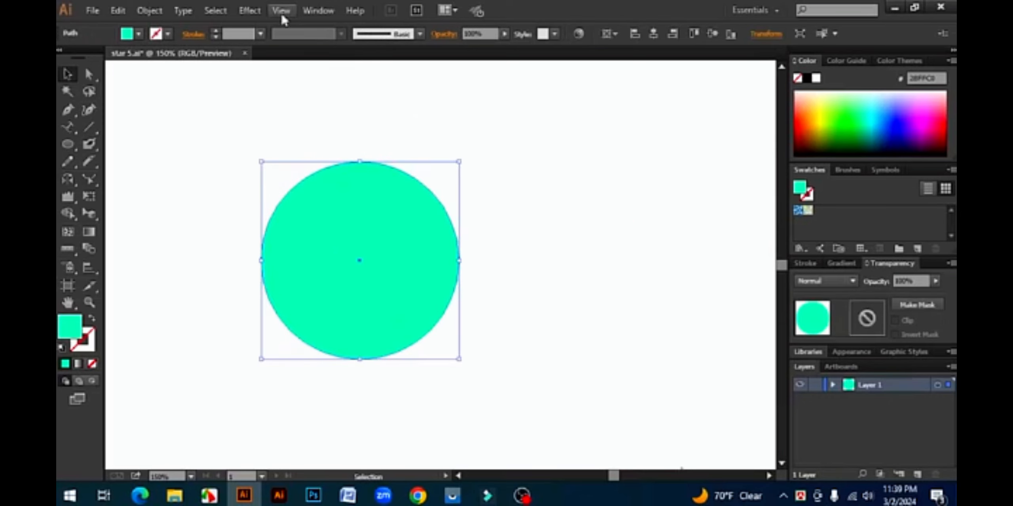
- Show the artwork in Overprint Preview and move the circle right and slightly up toward the middle of the view
left_click(282, 12)
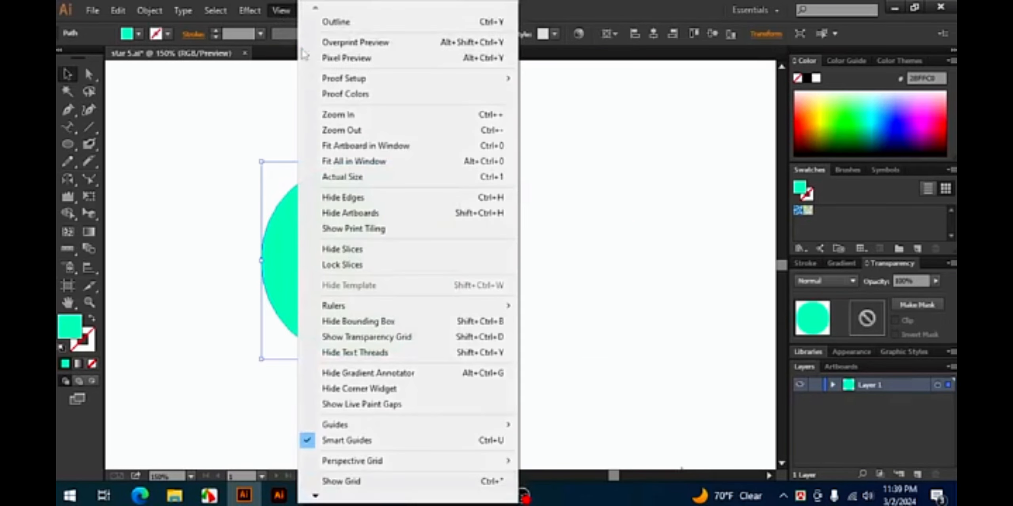
left_click(383, 48)
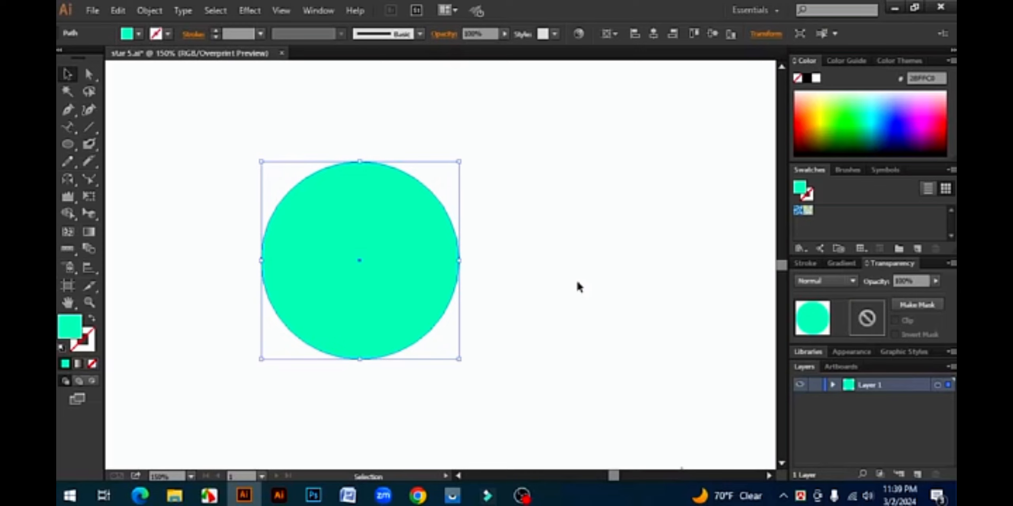
left_click_drag(430, 312, 517, 269)
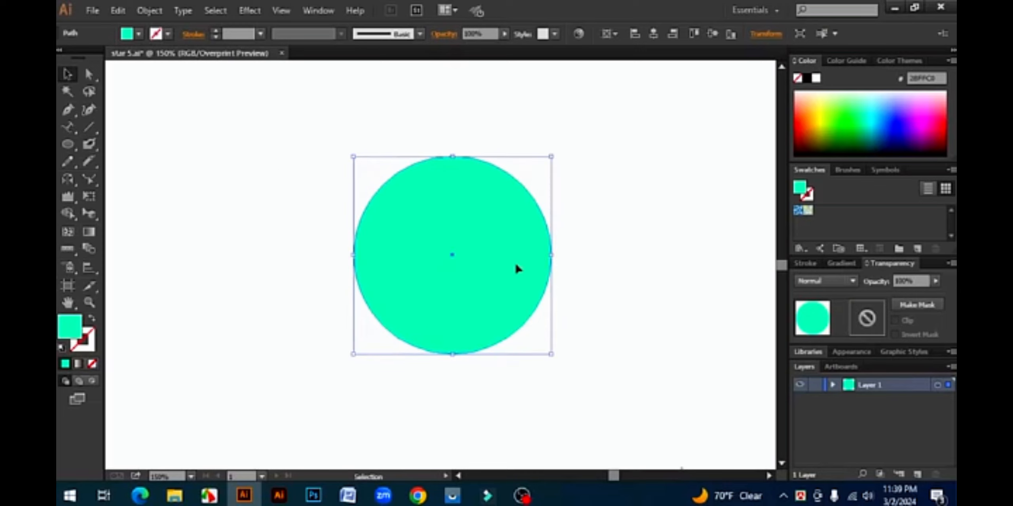
- Examine the circle's upper edge close up in Pixel Preview, and turn Pixel Preview off
left_click(277, 14)
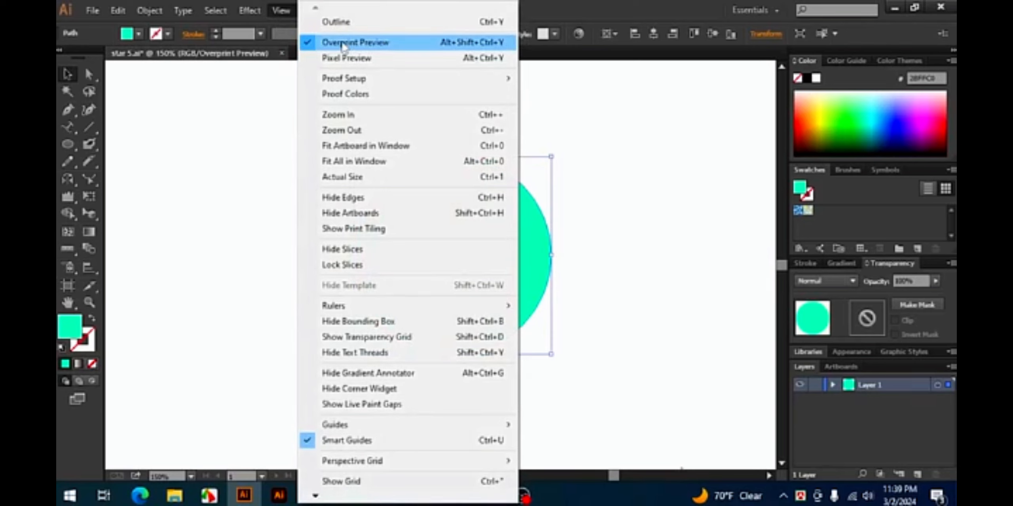
left_click(372, 59)
key("ctrl+plus")
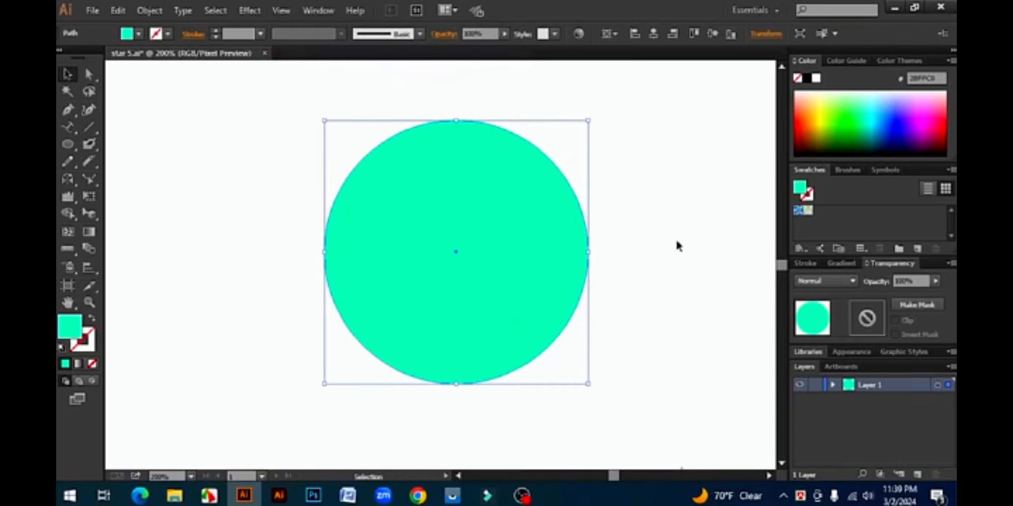
left_click(664, 192)
key("ctrl+space")
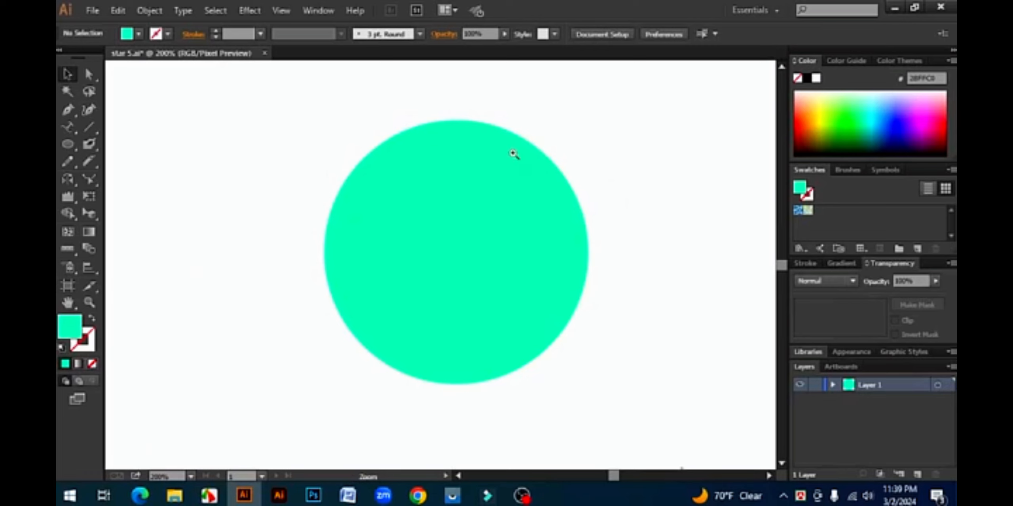
left_click(515, 154, "ctrl")
left_click(414, 245, "ctrl")
left_click(414, 246, "ctrl")
left_click(418, 251, "ctrl")
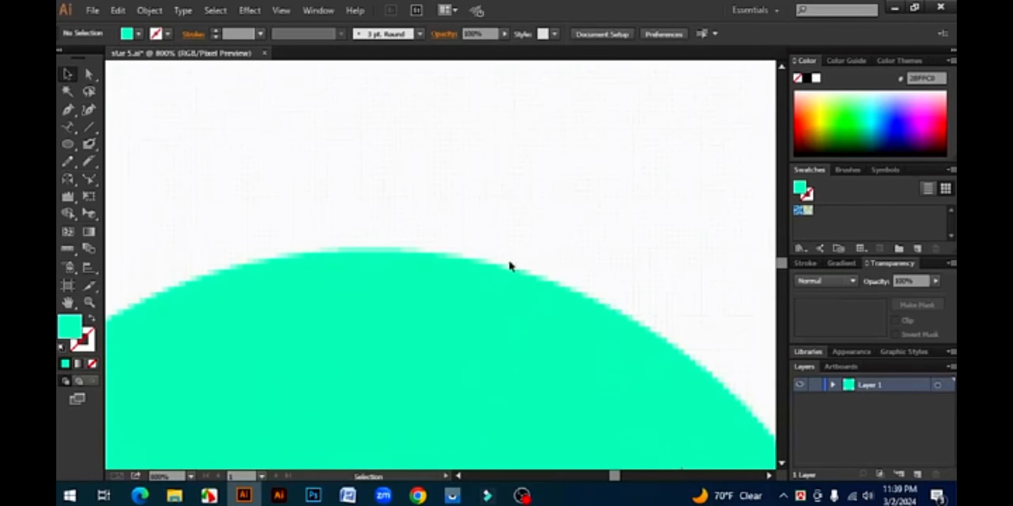
key("space")
left_click_drag(362, 366, 497, 230)
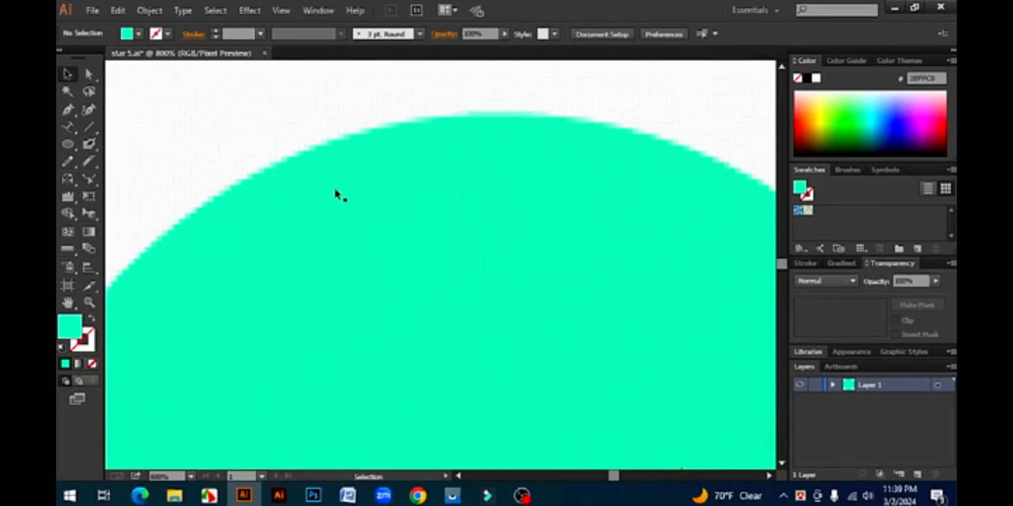
left_click(279, 9)
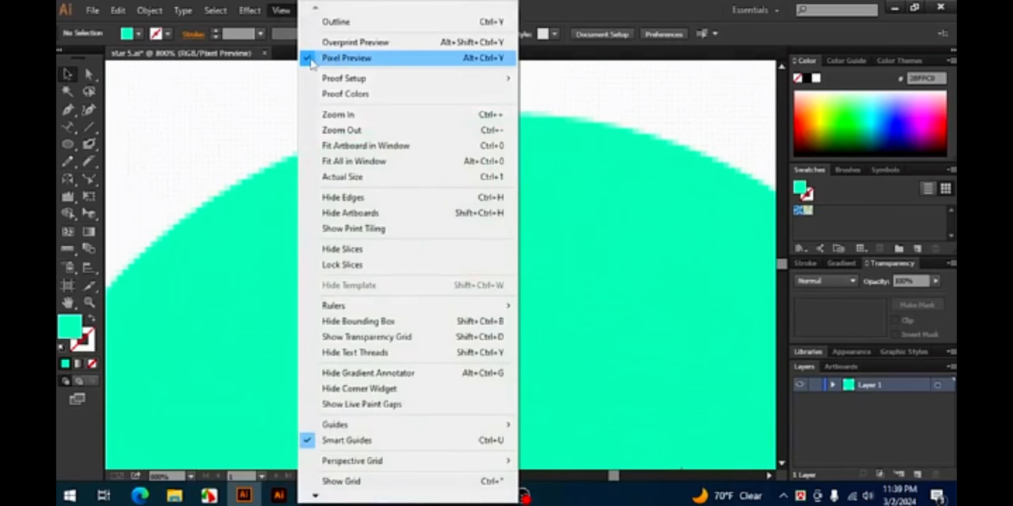
left_click(313, 60)
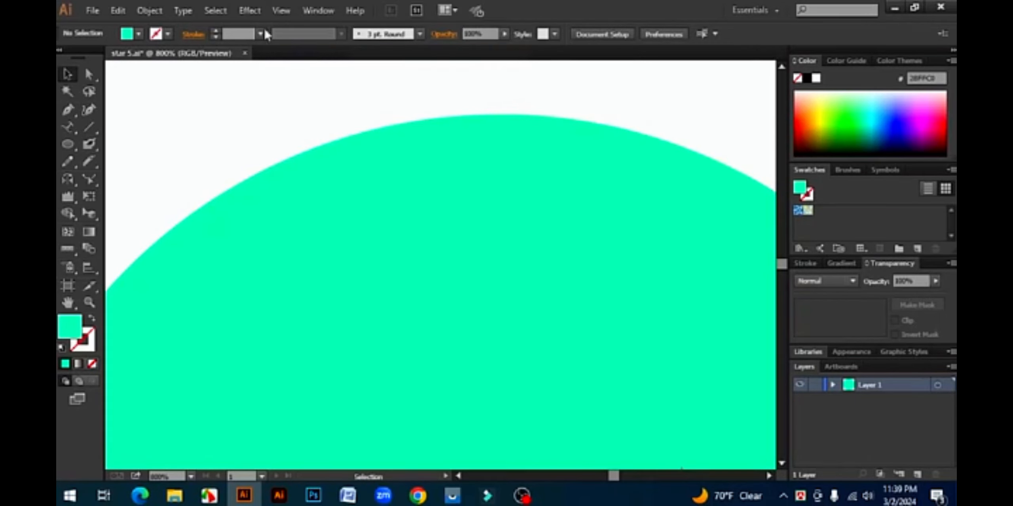
- Set the proof setup to Monitor RGB and select the circle to check its edge
left_click(274, 9)
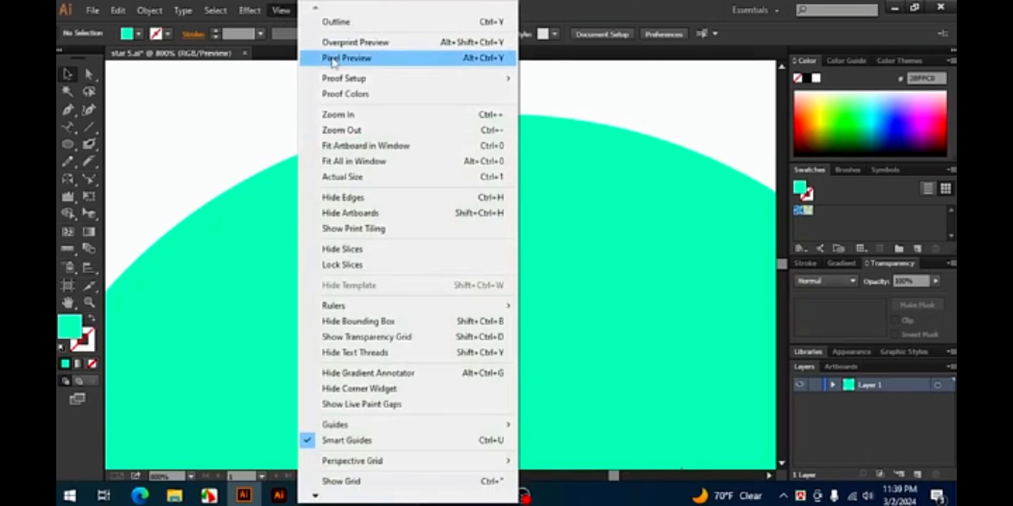
mouse_move(355, 78)
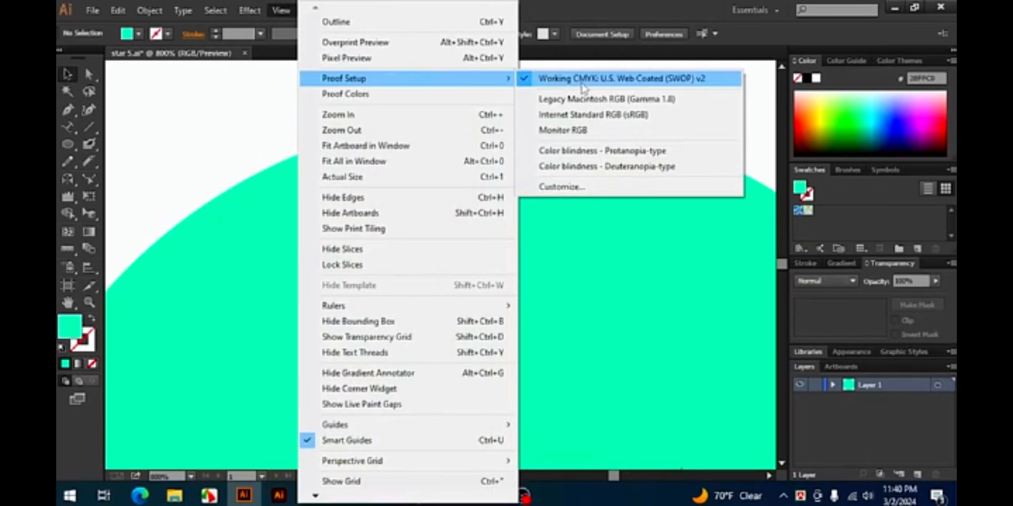
left_click(580, 132)
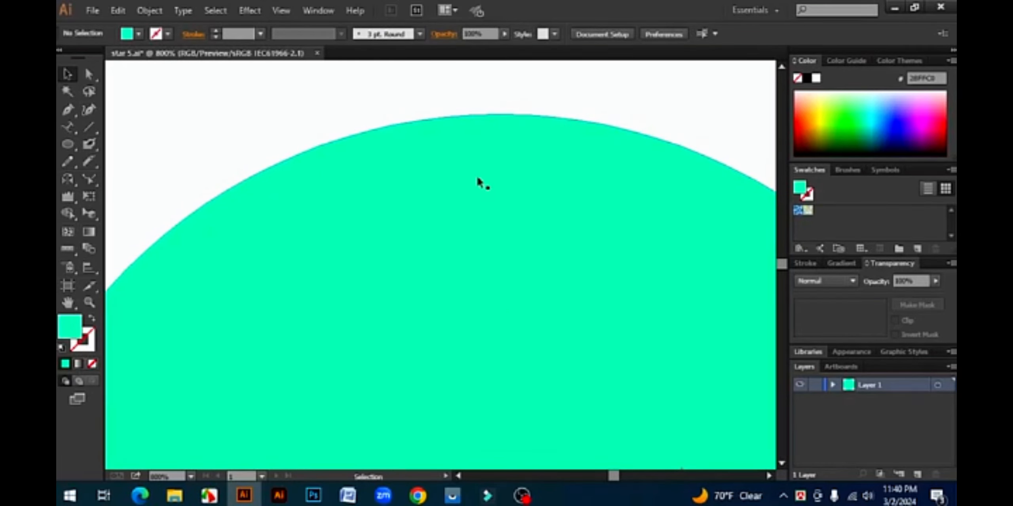
left_click(568, 117)
left_click(564, 95)
left_click(540, 193)
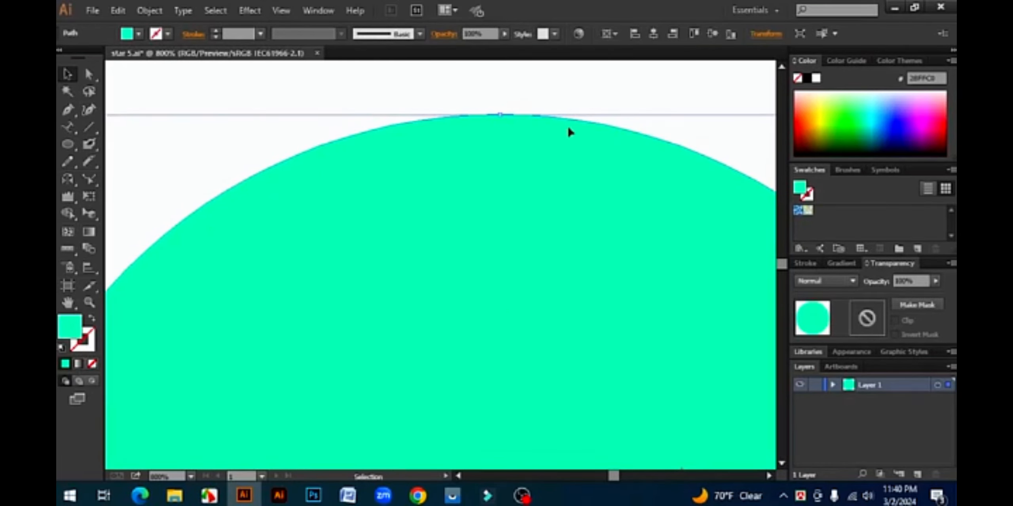
- Shrink the circle proportionally to about three quarters of its size and move it slightly up and right
key("ctrl+minus")
key("ctrl+minus")
key("ctrl+minus")
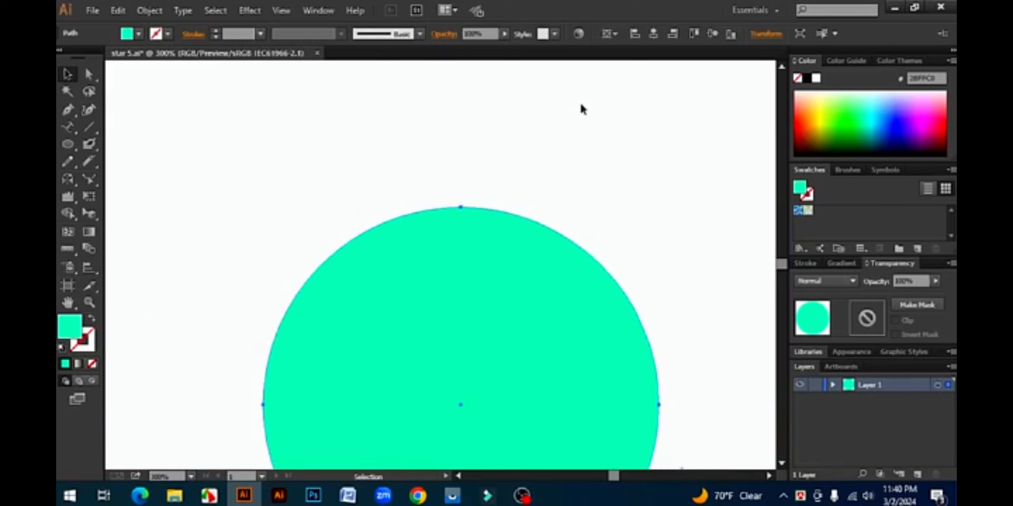
scroll(573, 139, "down", 3)
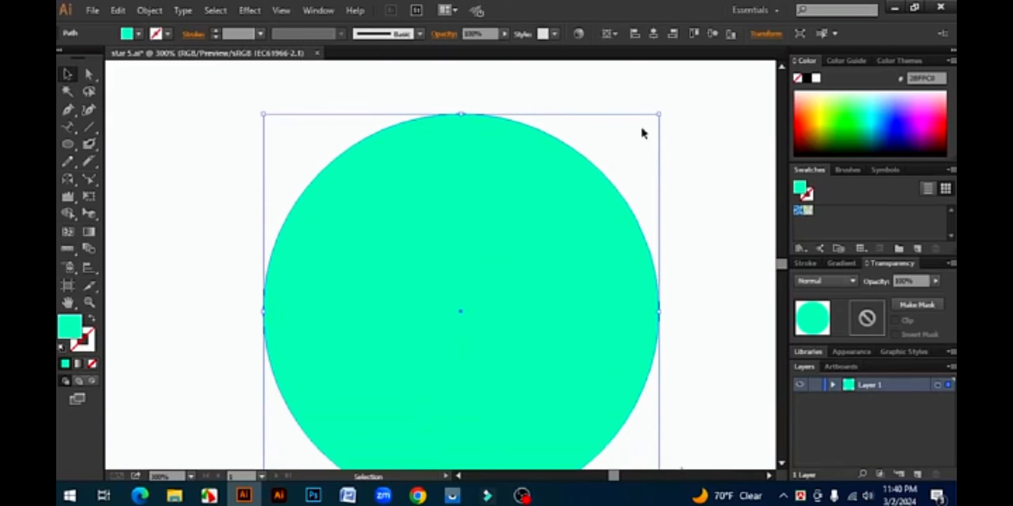
left_click_drag(660, 115, 610, 155)
left_click_drag(458, 284, 475, 240)
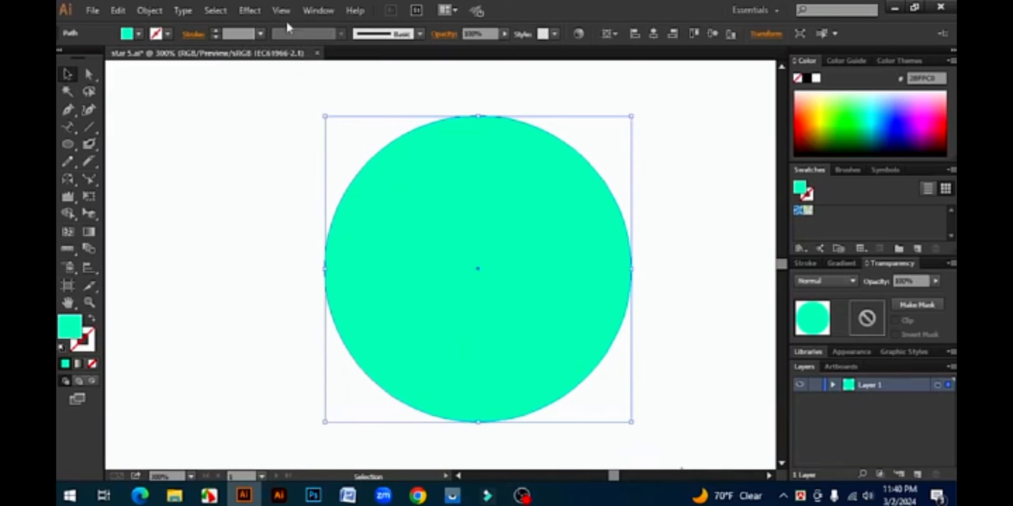
- Zoom in one level on the circle with the Zoom In command and zoom out two levels with Zoom Out
left_click(282, 11)
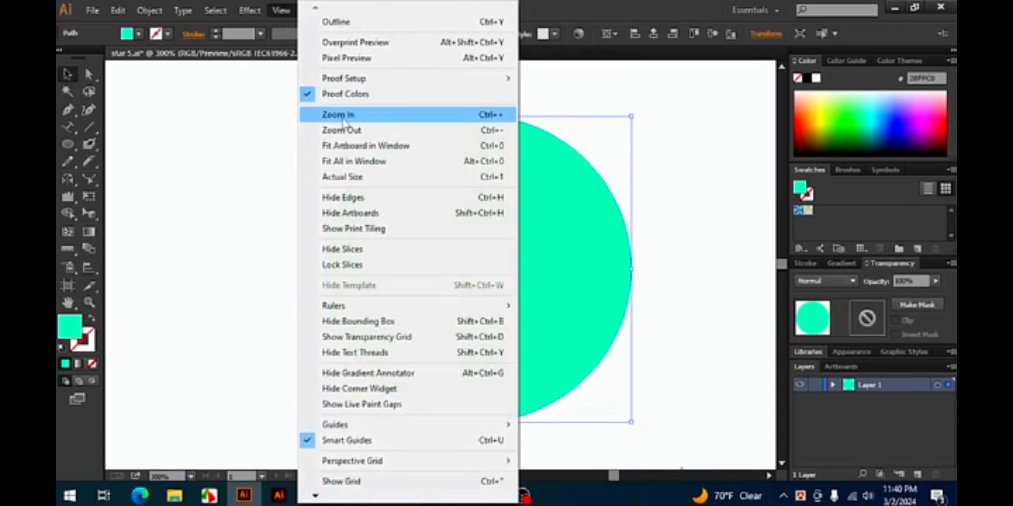
left_click(357, 115)
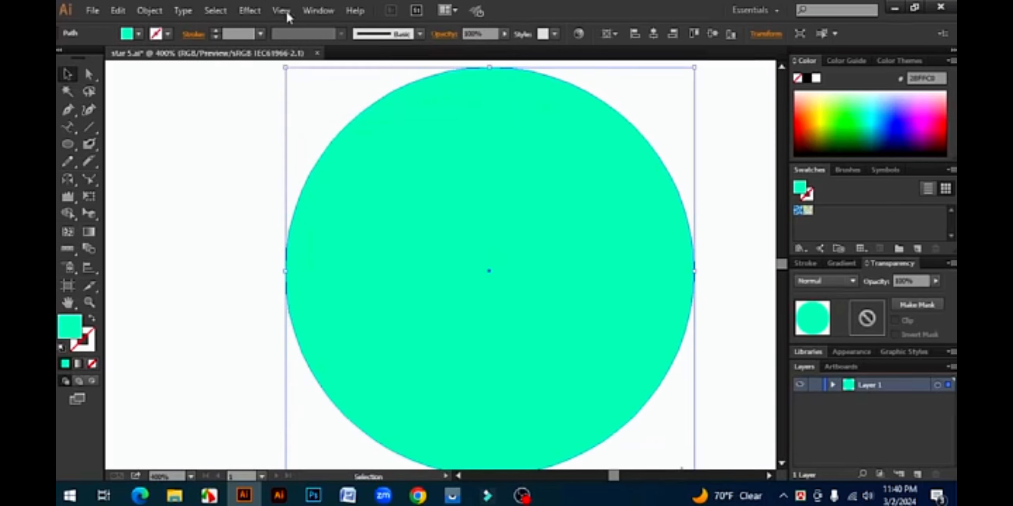
left_click(287, 13)
left_click(364, 131)
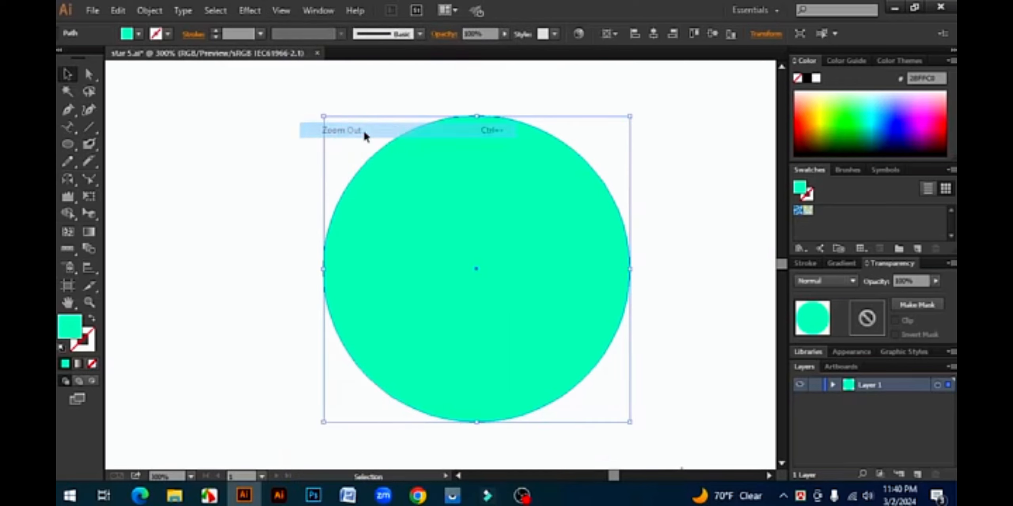
left_click(280, 11)
left_click(357, 132)
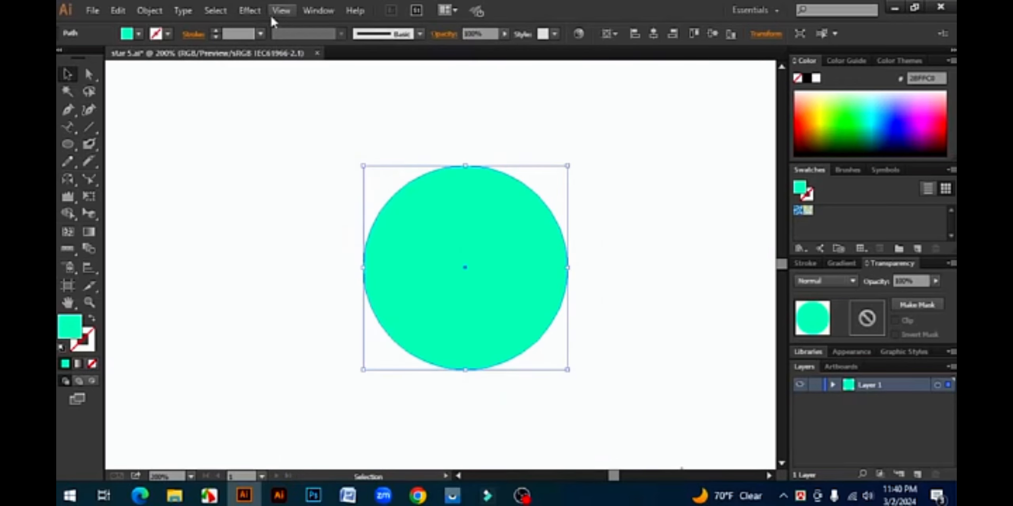
- Fit the artboard in the window, try Fit All in Window, and deselect the circle
left_click(280, 10)
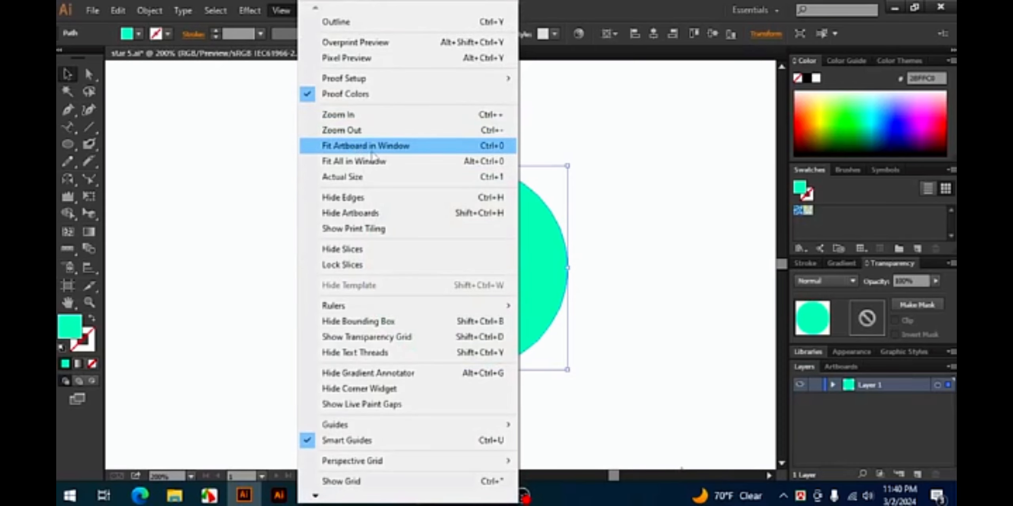
left_click(402, 152)
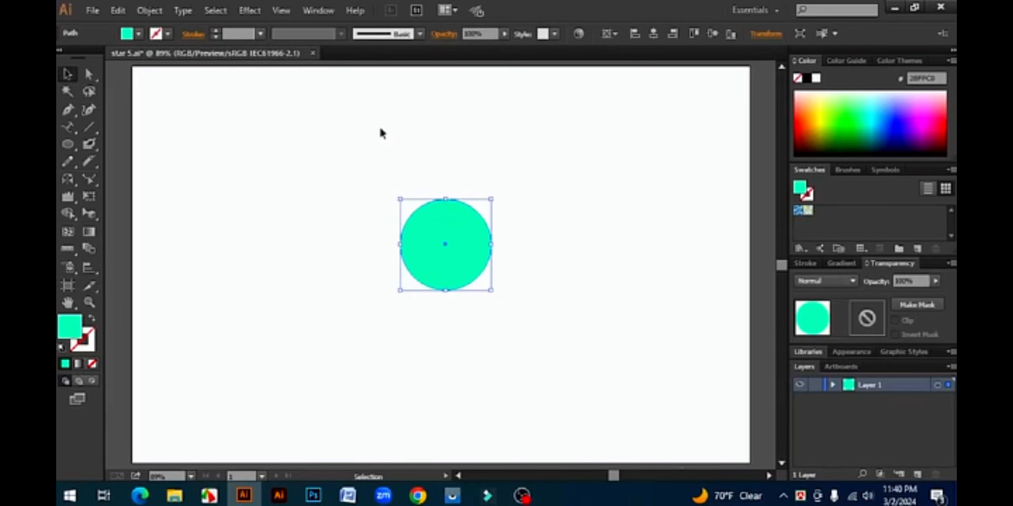
left_click(281, 11)
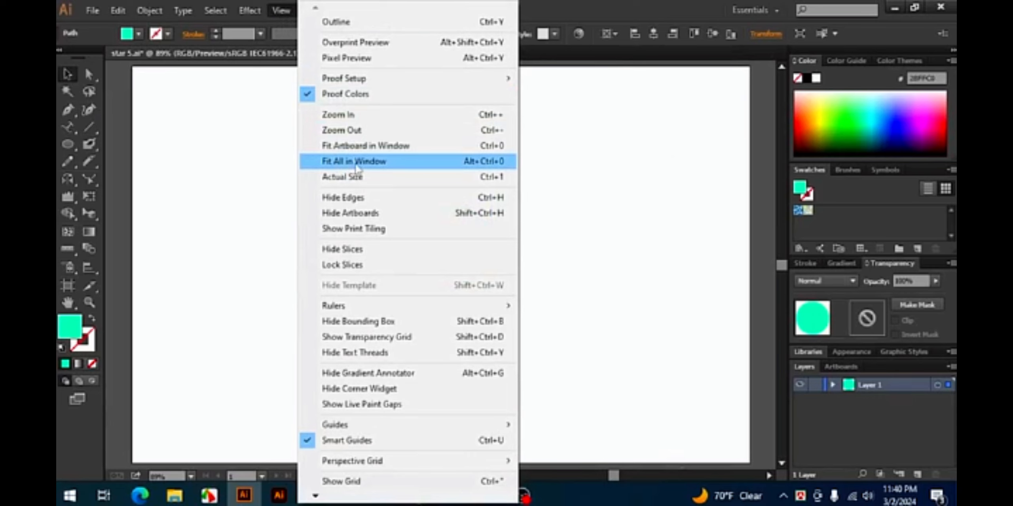
left_click(369, 166)
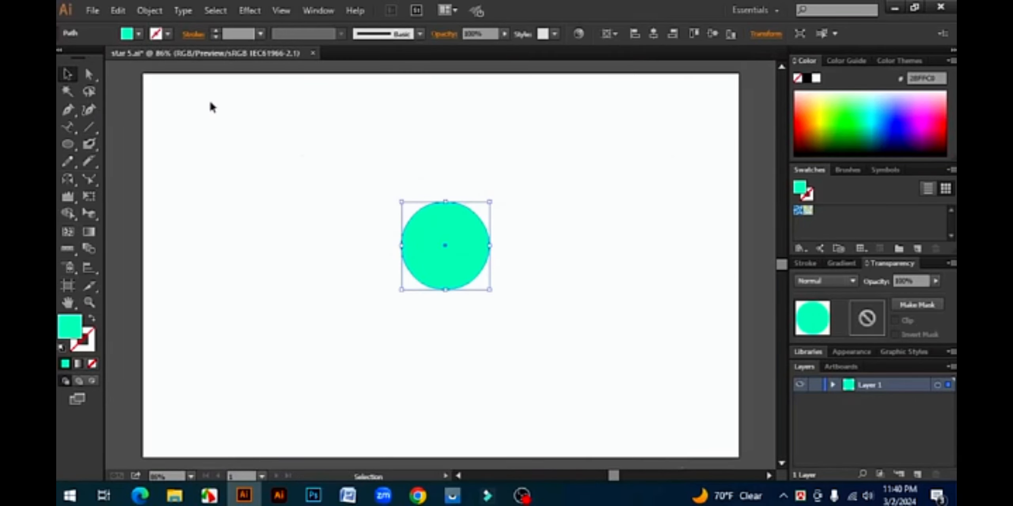
left_click(555, 243)
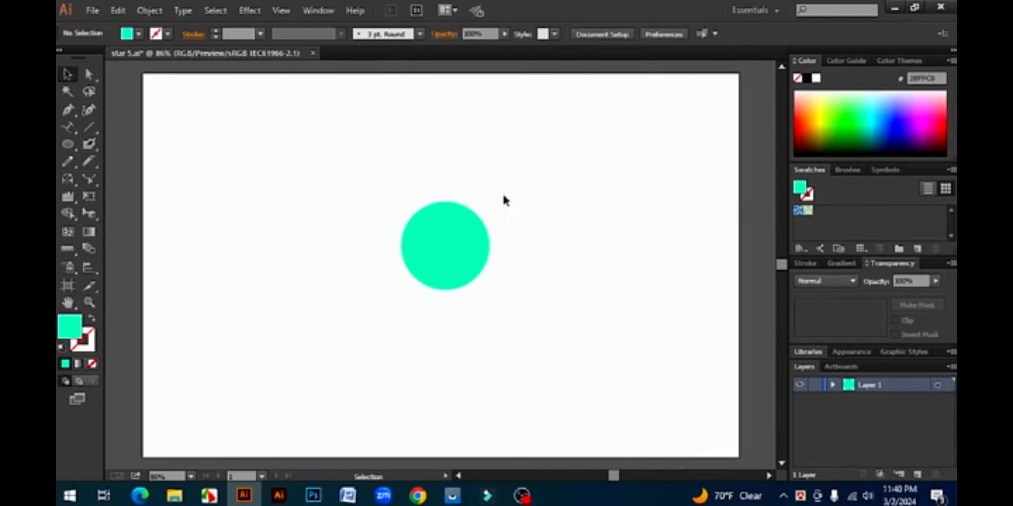
- Display the artboard at Actual Size and fit everything back in the window with Fit All in Window
left_click(283, 11)
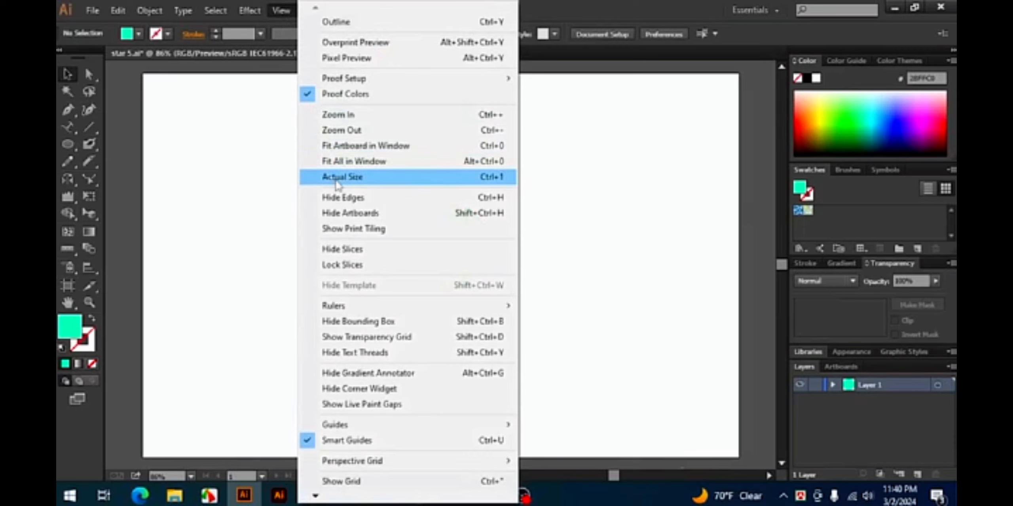
left_click(367, 183)
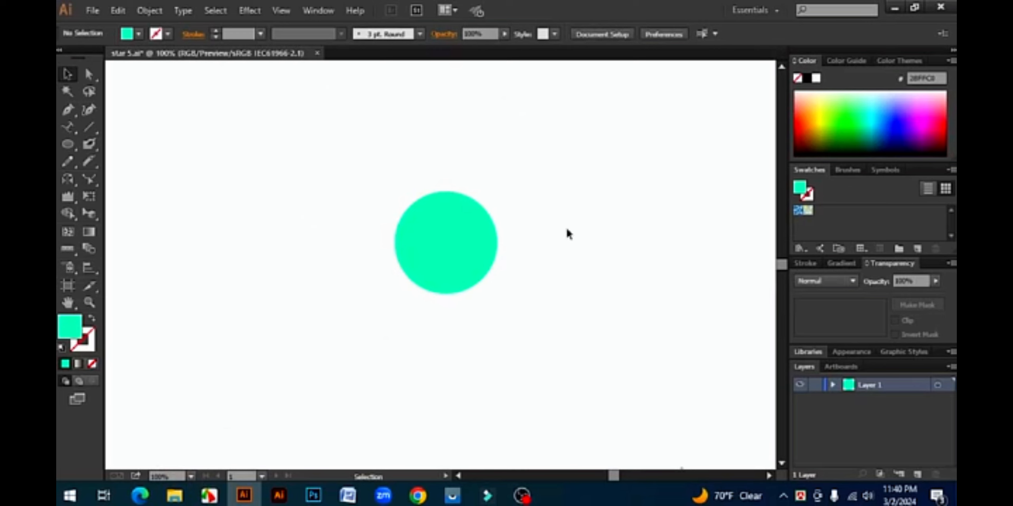
left_click(283, 12)
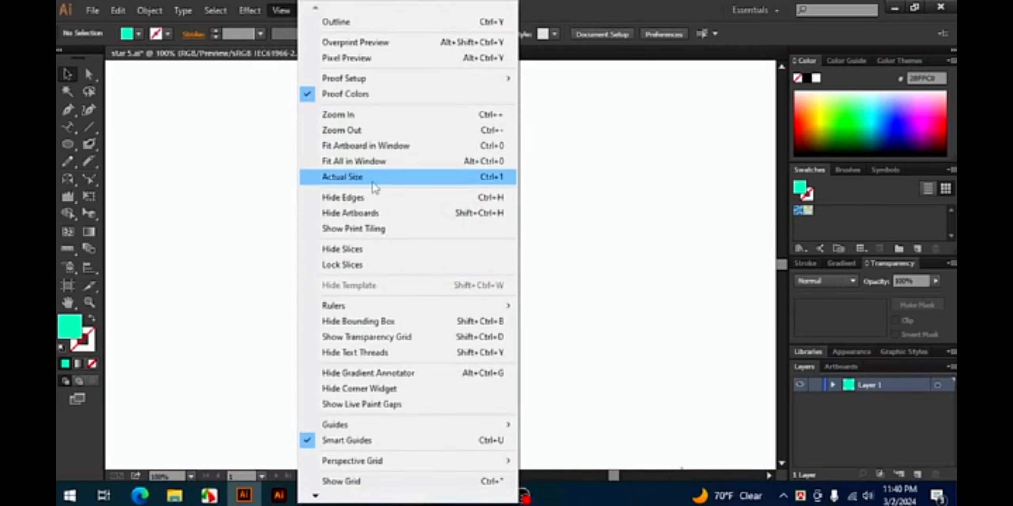
left_click(402, 165)
- Apply Hide Edges and select the circle to check how its selection looks
left_click(277, 11)
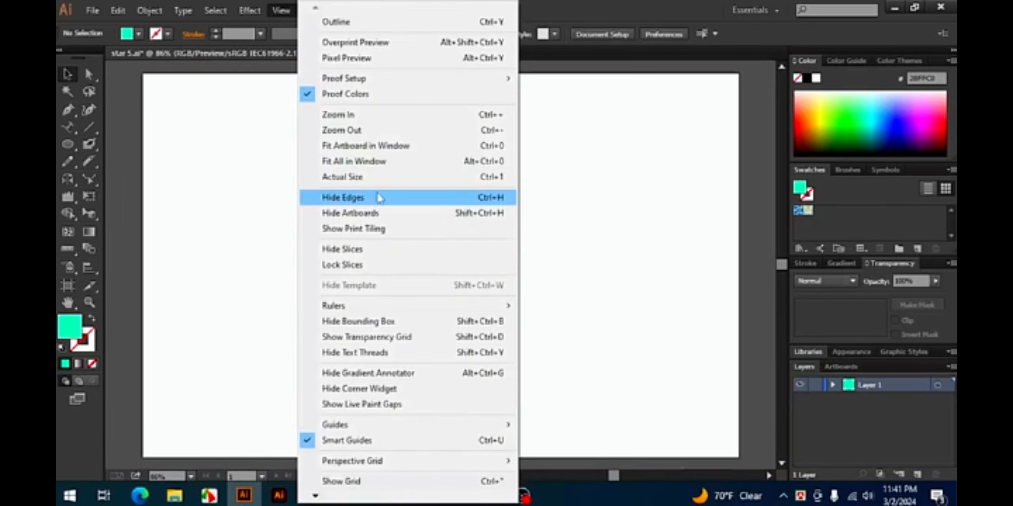
left_click(376, 197)
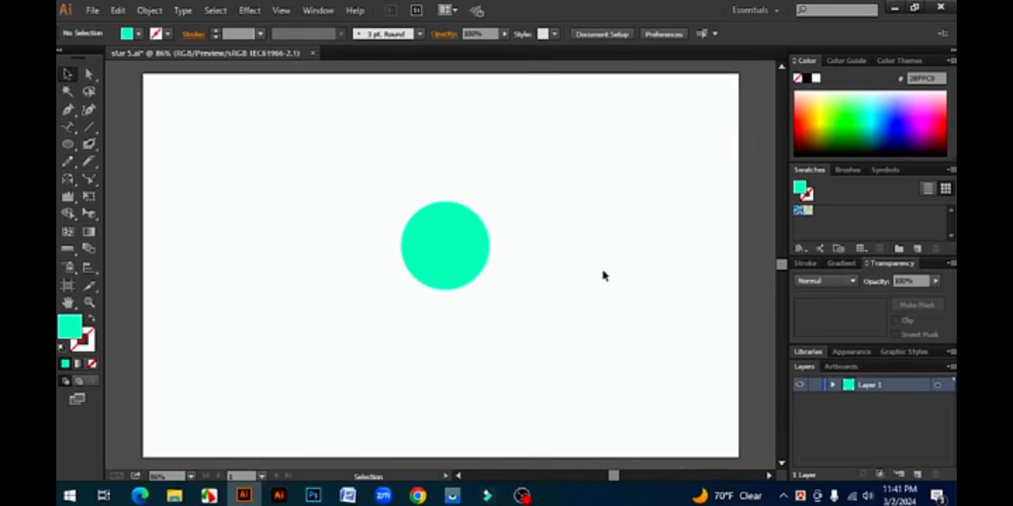
left_click_drag(311, 139, 593, 335)
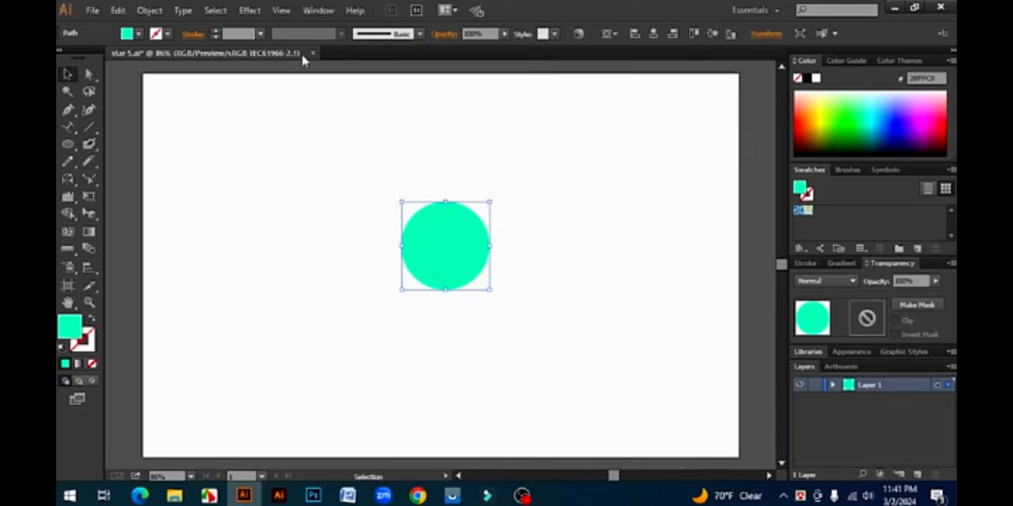
- Show the print tiling on the artboard and deselect the circle
left_click(277, 10)
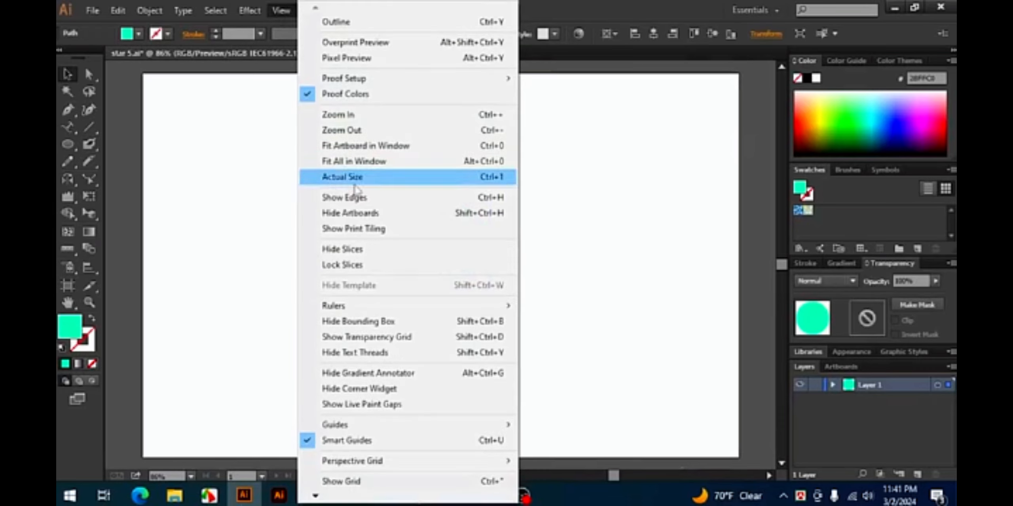
left_click(372, 230)
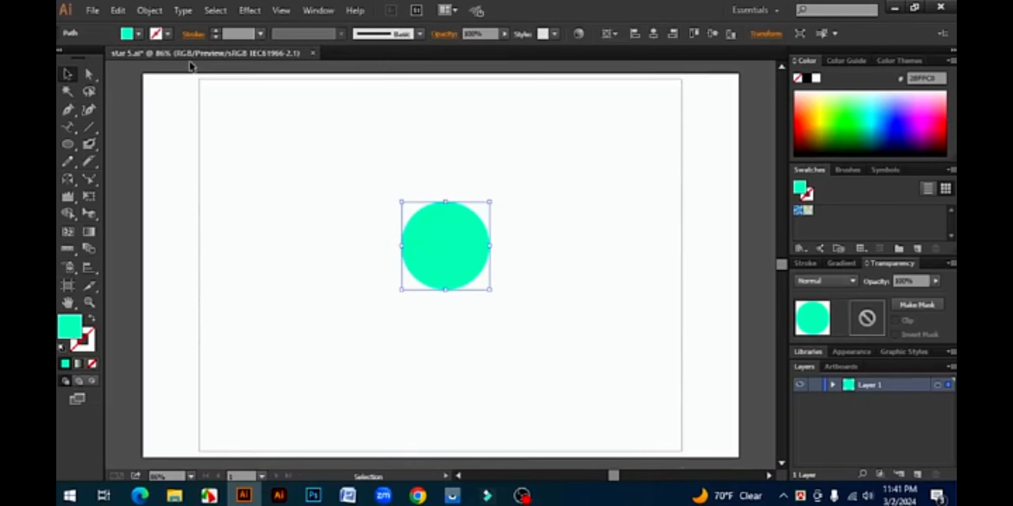
left_click(281, 10)
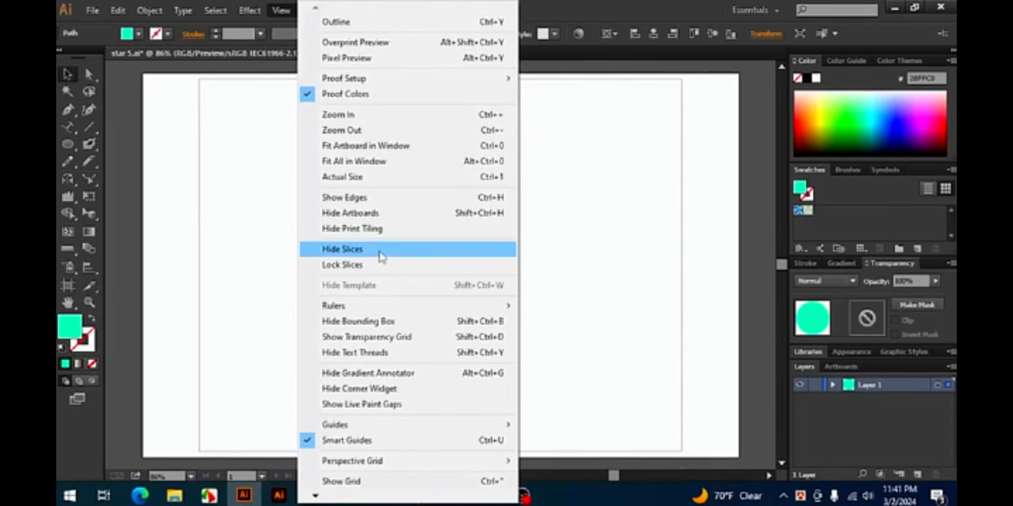
left_click(632, 220)
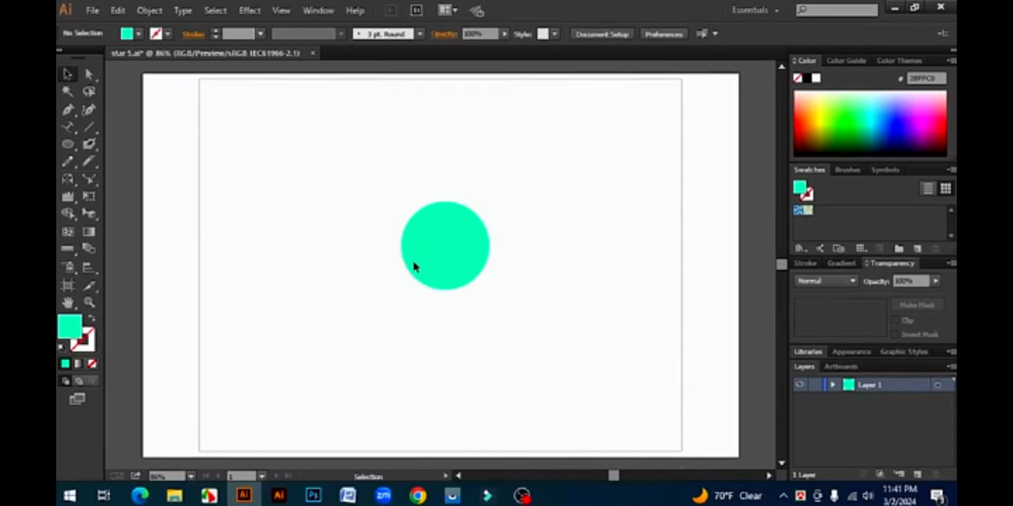
- Turn on Lock Slices with the circle selected, and deselect and reselect the circle
left_click(431, 230)
left_click(281, 11)
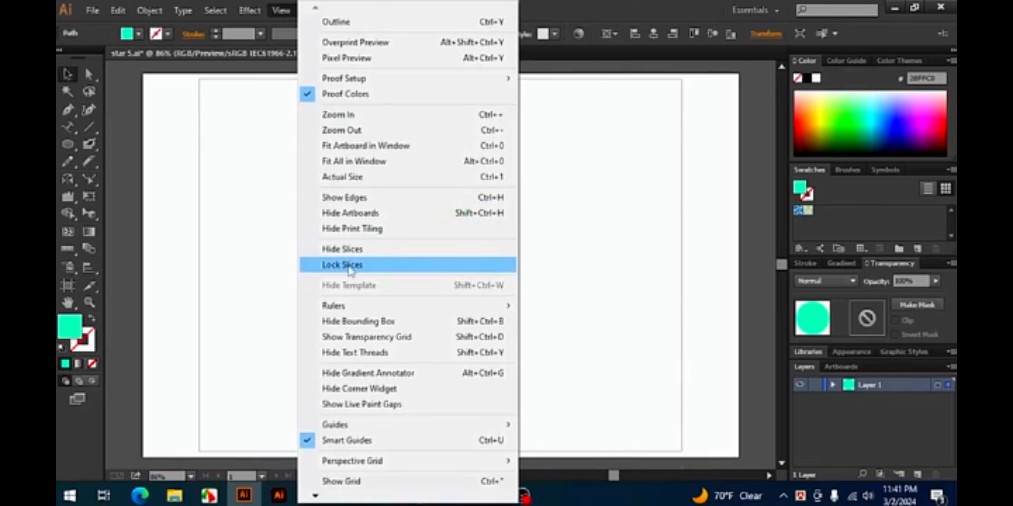
left_click(348, 268)
left_click(597, 258)
left_click_drag(480, 183, 503, 317)
- Show the rulers along the document window
left_click(277, 12)
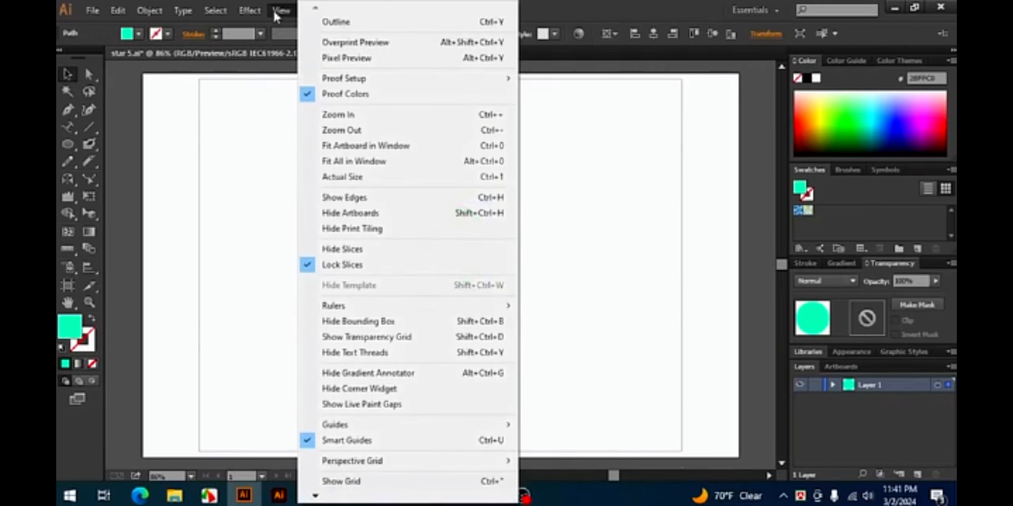
mouse_move(357, 312)
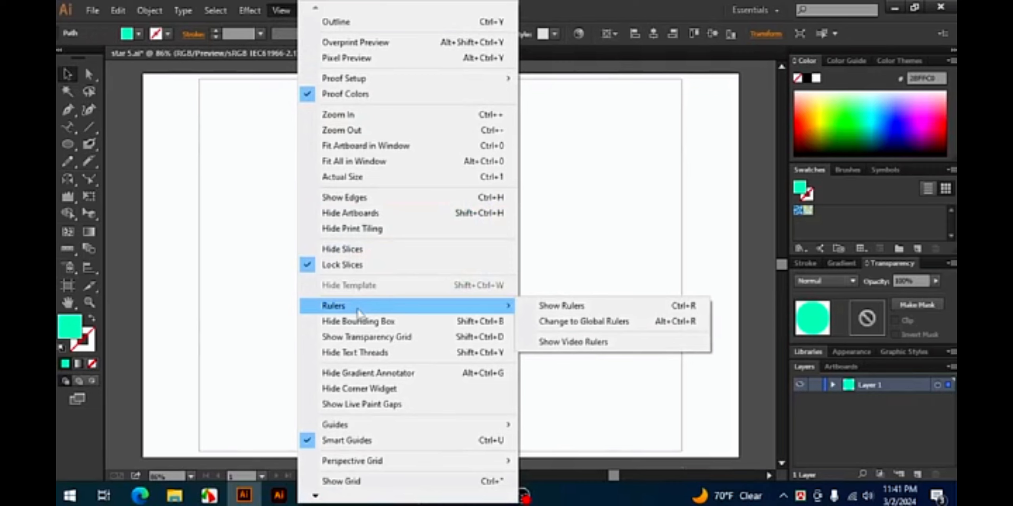
left_click(578, 306)
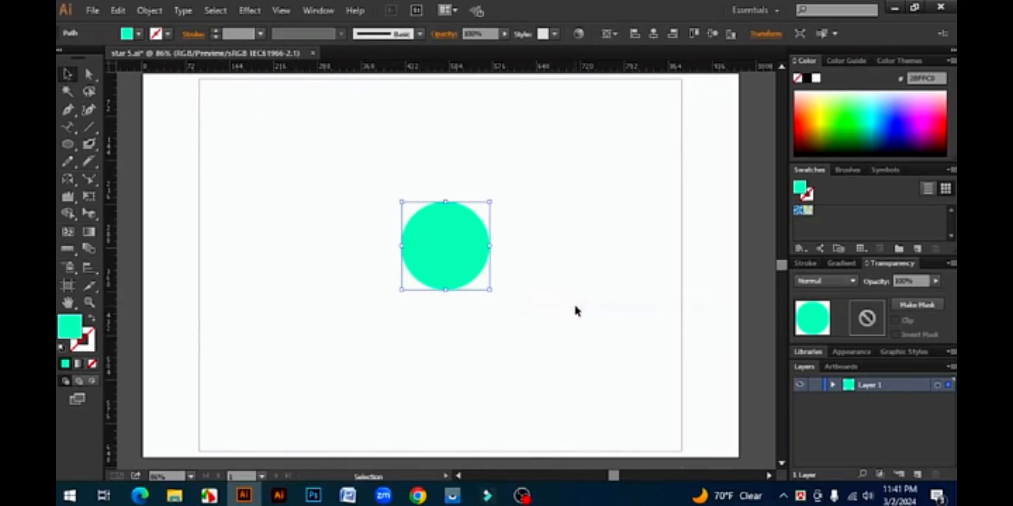
- Place a vertical guide through the circle's center and a horizontal guide across its upper half
left_click_drag(112, 97, 444, 198)
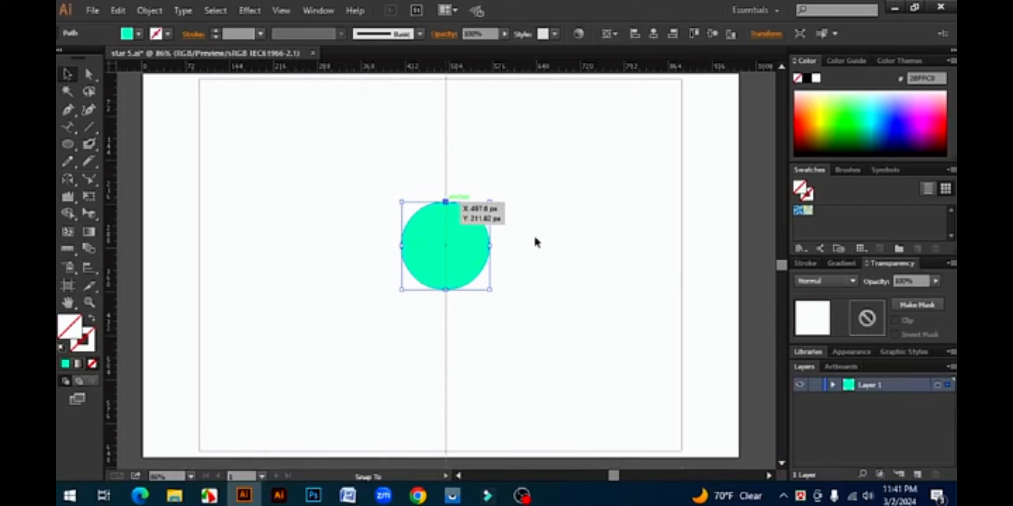
key("Delete")
left_click_drag(514, 75, 480, 255)
left_click(472, 248)
left_click(542, 166)
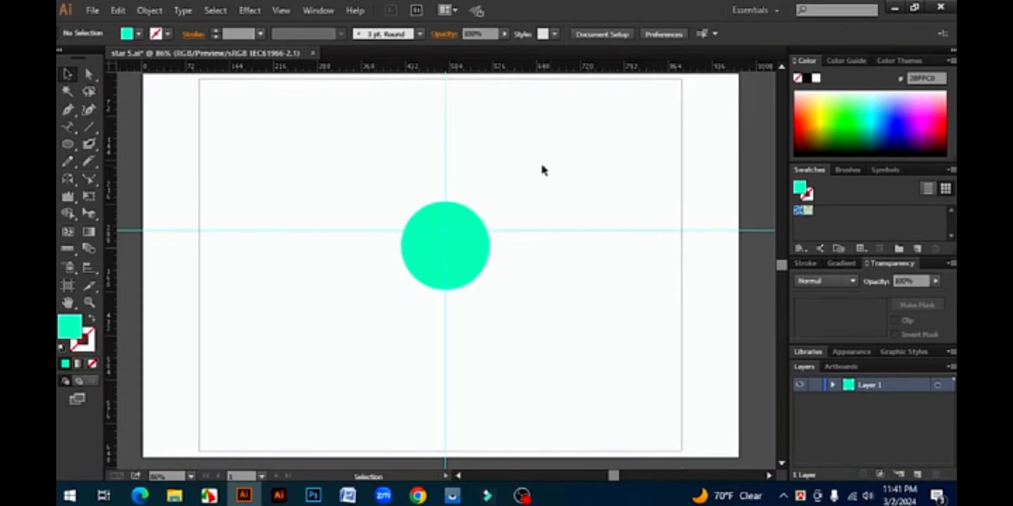
- Hide the bounding box, check the circle's selection without it, and show the bounding box again
left_click(285, 9)
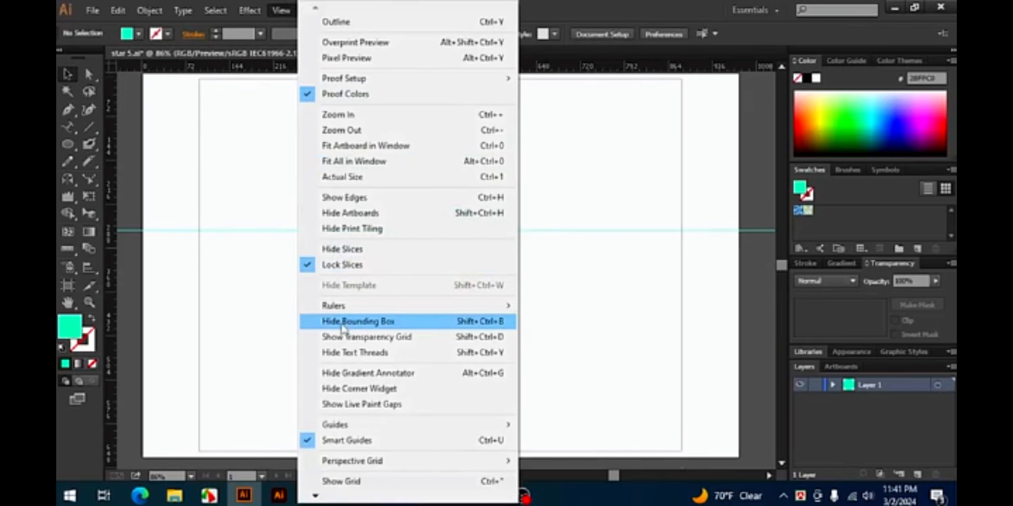
left_click(384, 327)
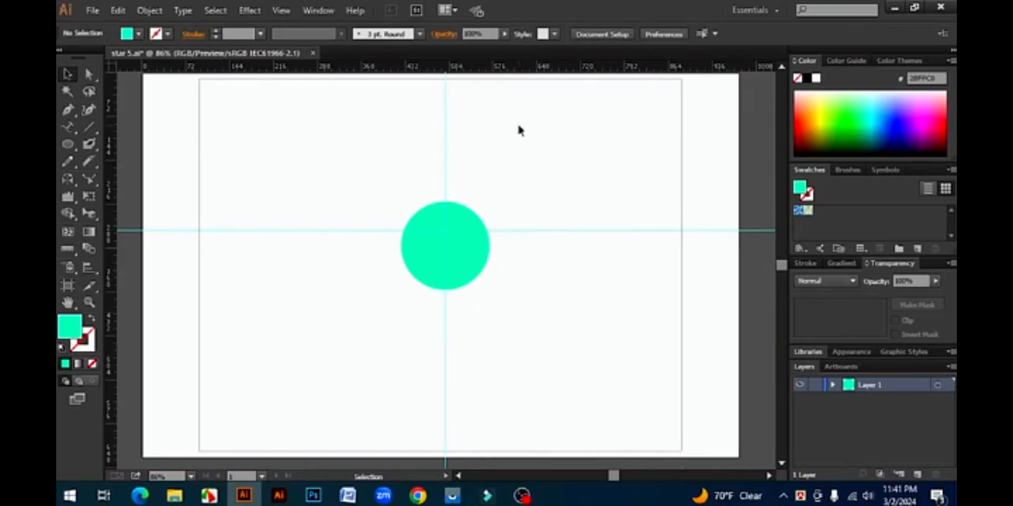
left_click(461, 225)
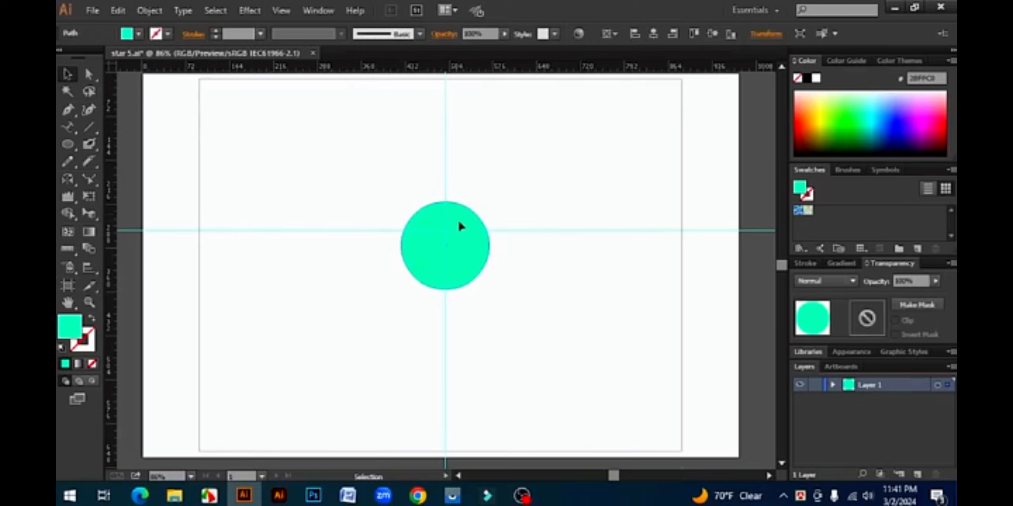
left_click(513, 200)
left_click(461, 216)
left_click(281, 15)
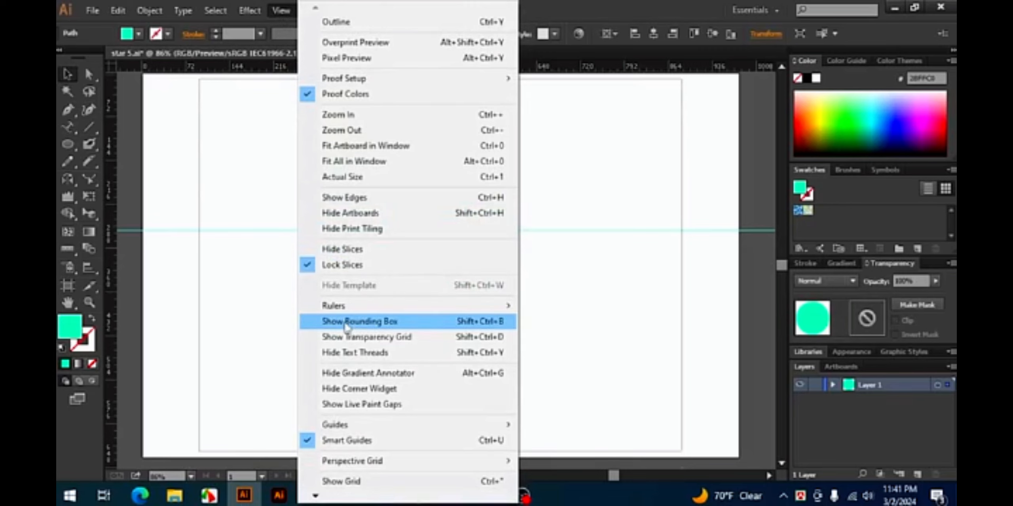
left_click(360, 321)
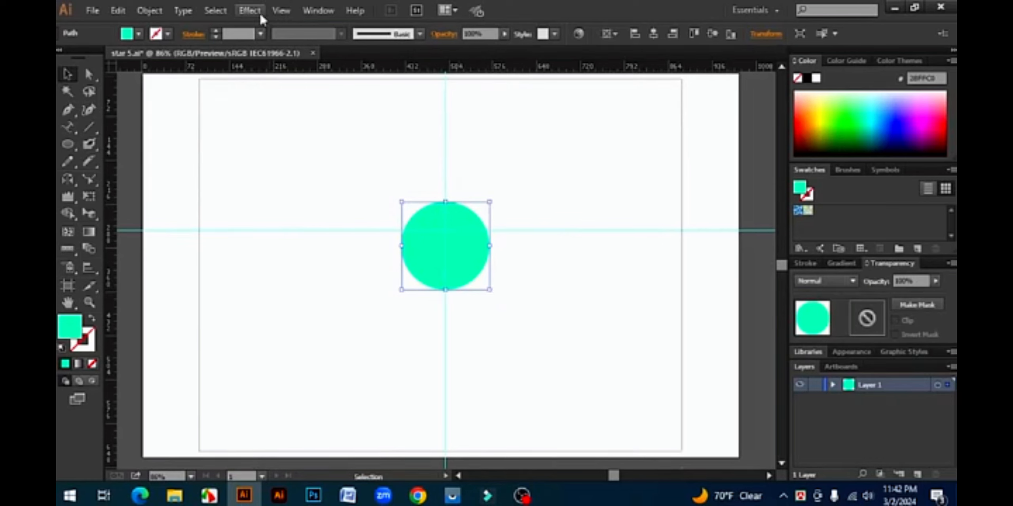
- Show the transparency grid and select the circle together with both guides
left_click(277, 9)
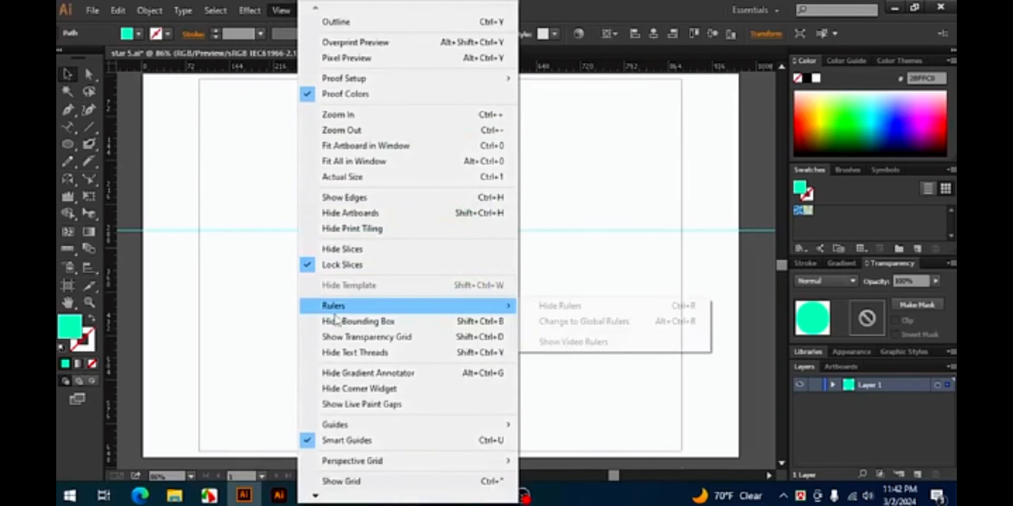
left_click(409, 339)
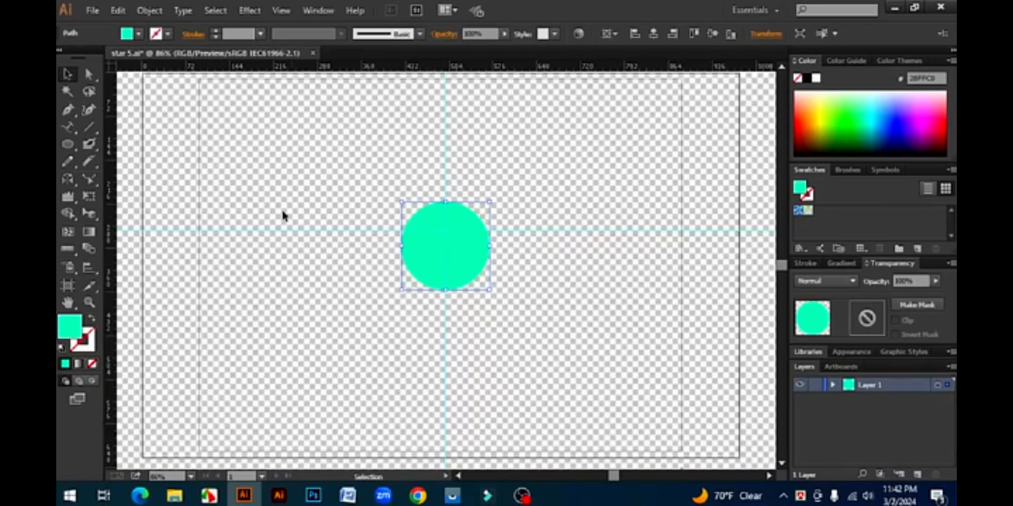
mouse_move(500, 147)
left_mouse_down()
mouse_move(341, 351)
mouse_move(377, 337)
left_mouse_up()
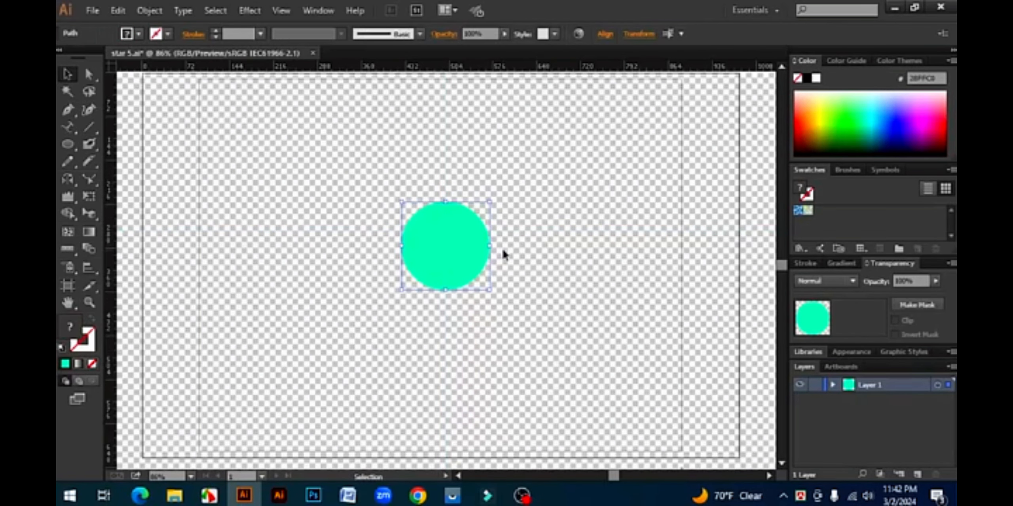
- Hide the corner widget and turn off the transparency grid
left_click(286, 17)
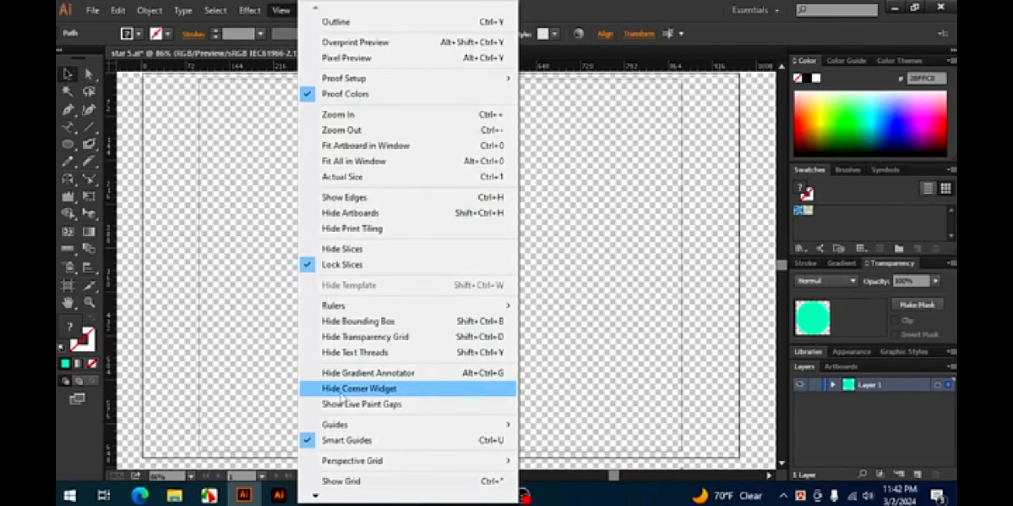
left_click(370, 390)
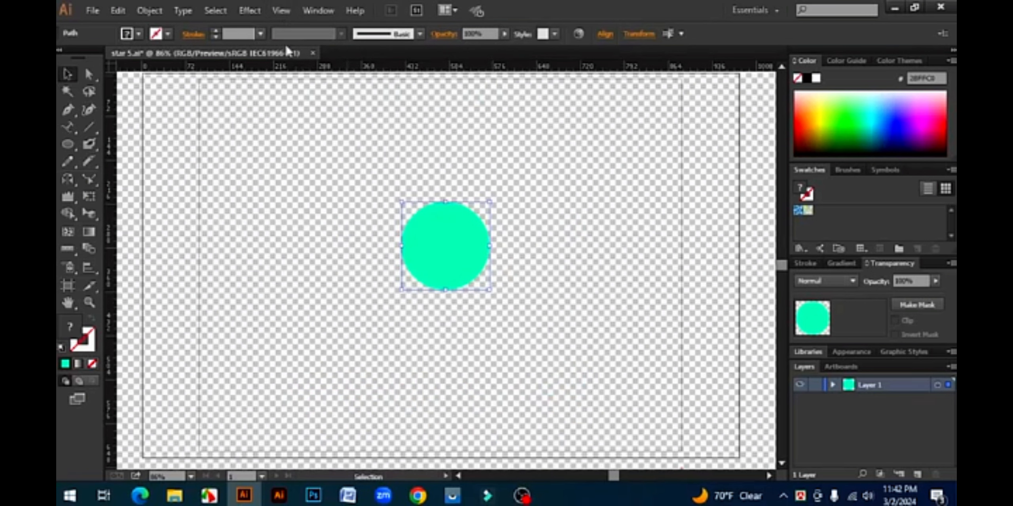
left_click(286, 13)
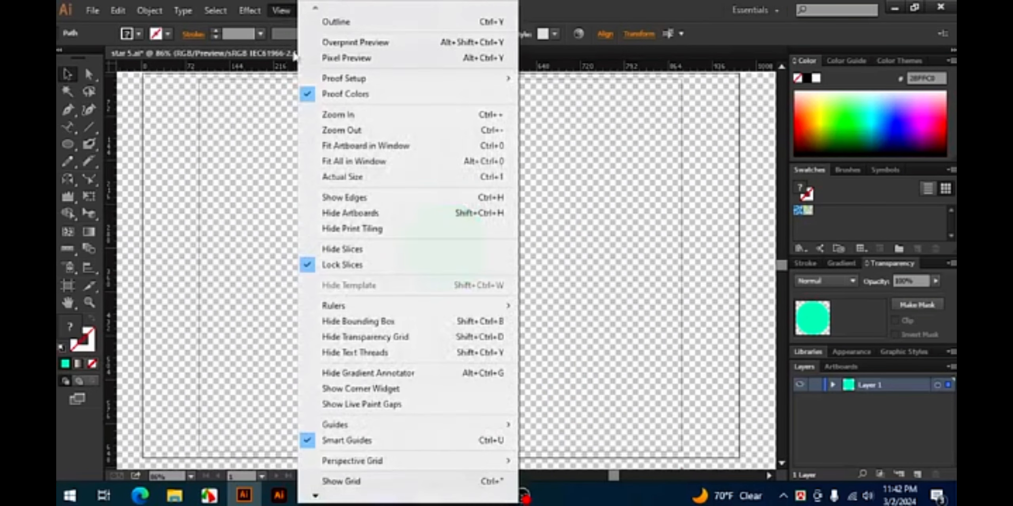
left_click(383, 339)
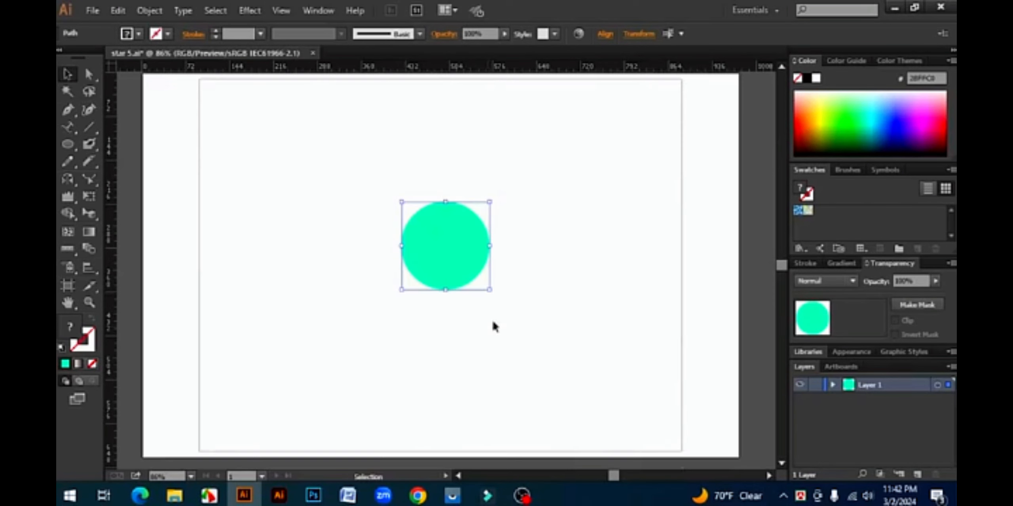
- Show the corner widget again and move the selected circle and guides slightly left and down
left_click(279, 13)
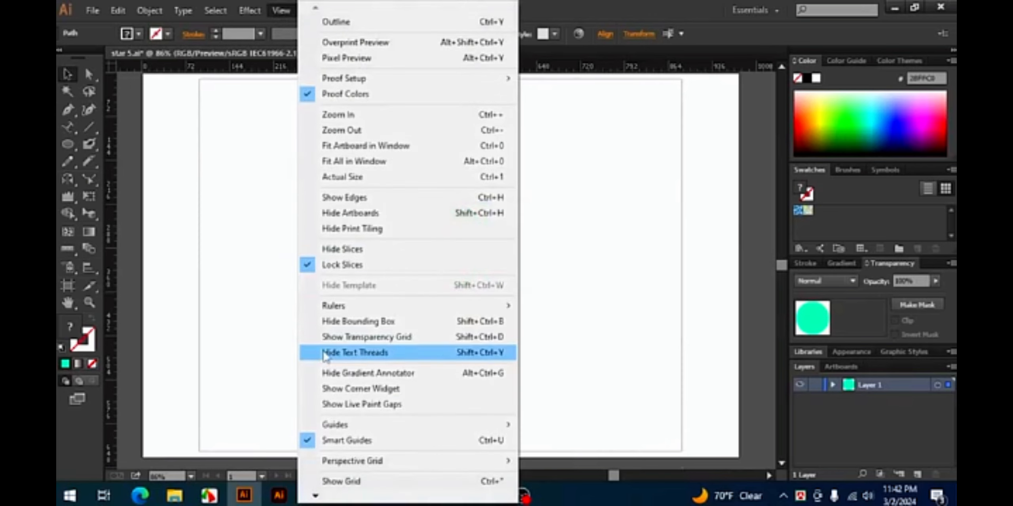
left_click(393, 389)
mouse_move(469, 241)
left_mouse_down()
mouse_move(400, 258)
mouse_move(452, 243)
left_mouse_up()
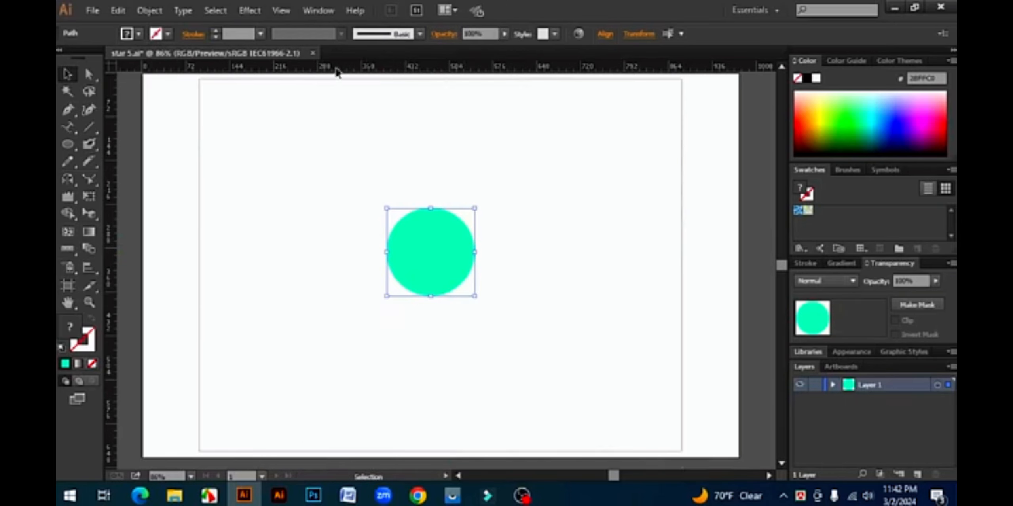
- Turn on Show Live Paint Gaps and move the selected circle and guides up and to the right
left_click(280, 10)
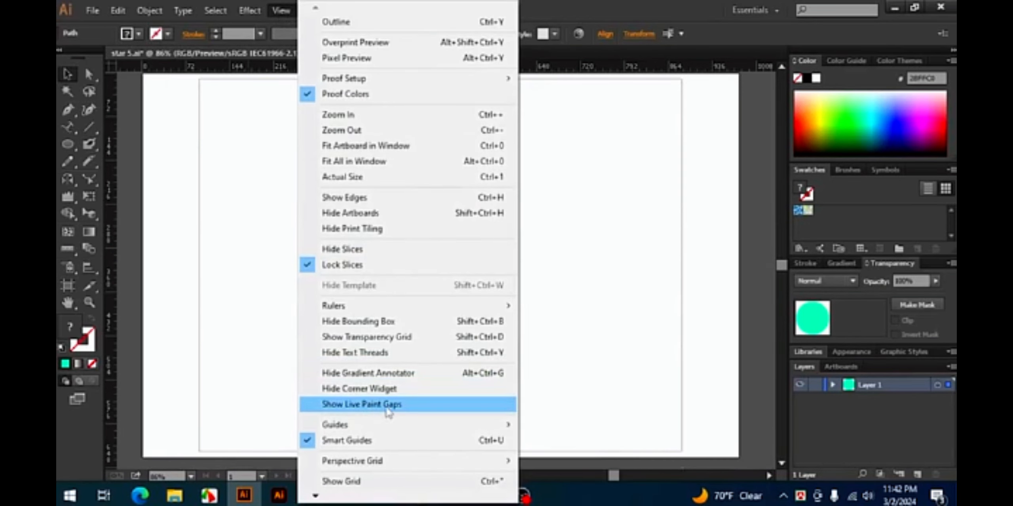
left_click(393, 406)
left_click_drag(429, 258, 473, 213)
scroll(261, 222, "up", 3)
scroll(256, 258, "down", 2)
- Review the Guides options, deselect the circle, and pull another vertical guide from the ruler onto the artboard
left_click(282, 11)
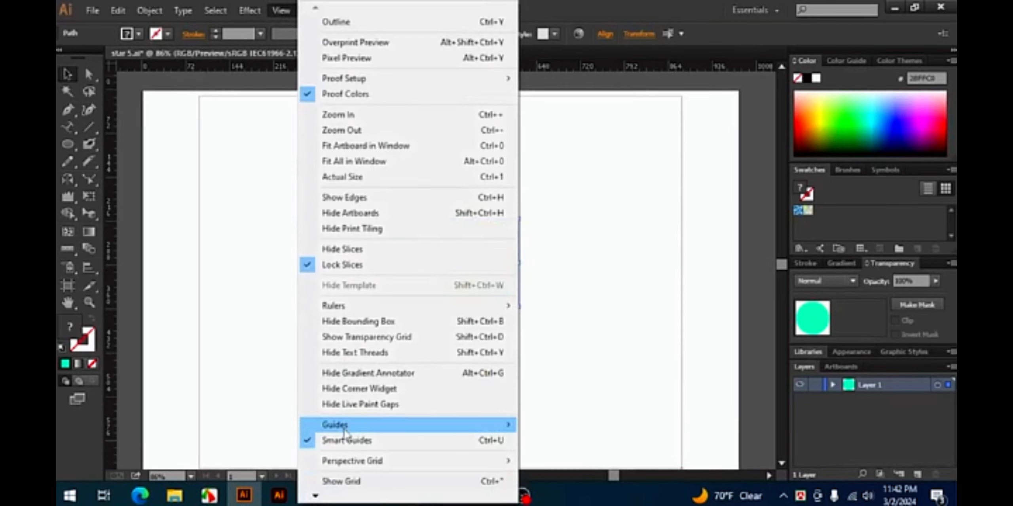
mouse_move(343, 431)
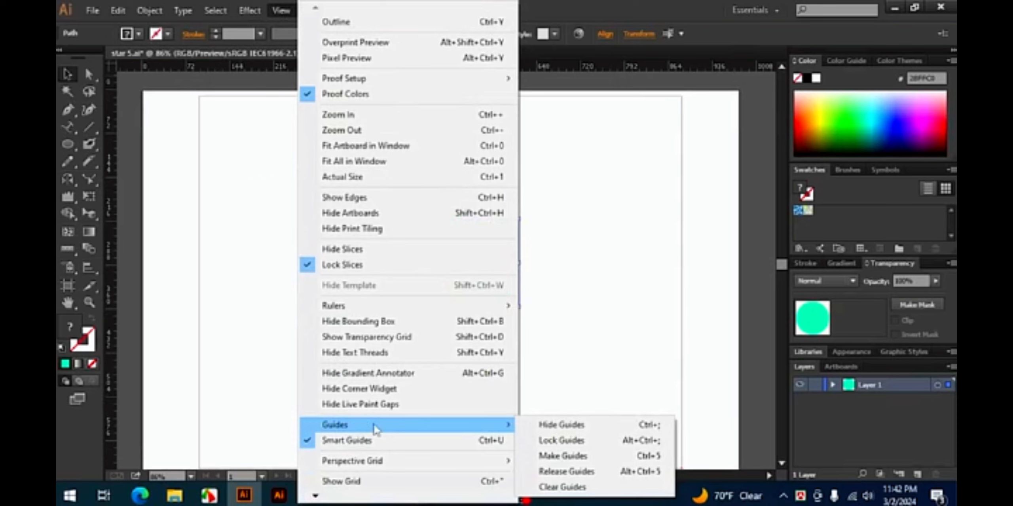
left_click(640, 250)
left_click_drag(113, 234, 308, 220)
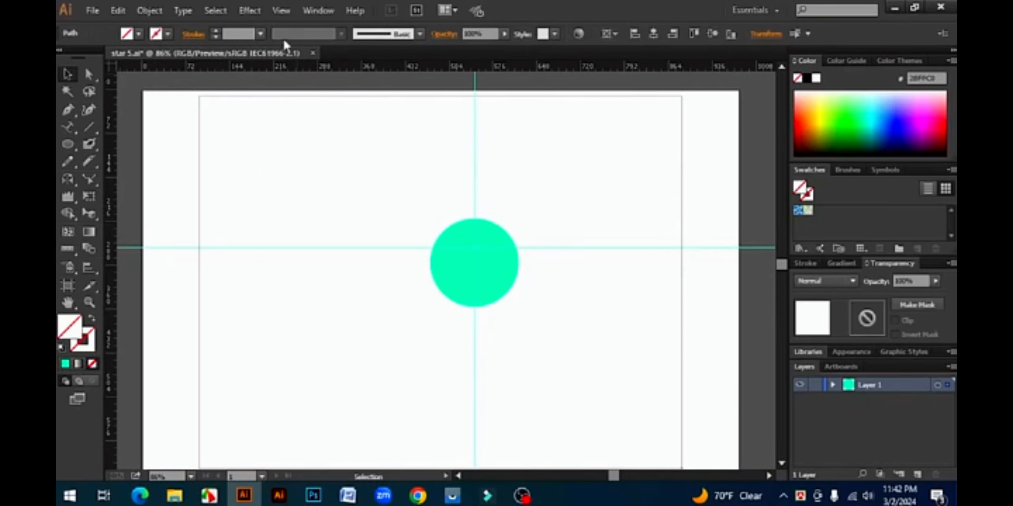
- Clear all guides from the artboard
left_click(282, 11)
mouse_move(363, 424)
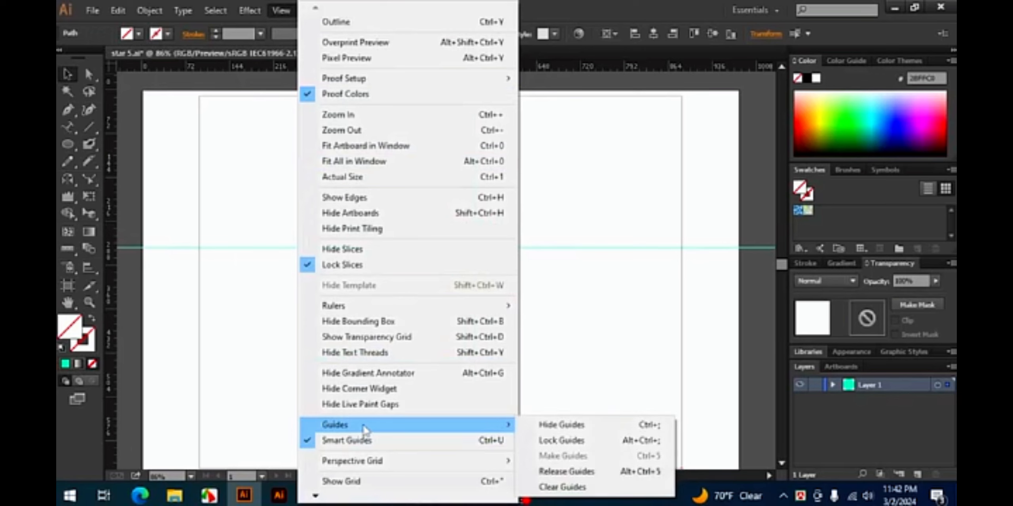
left_click(563, 489)
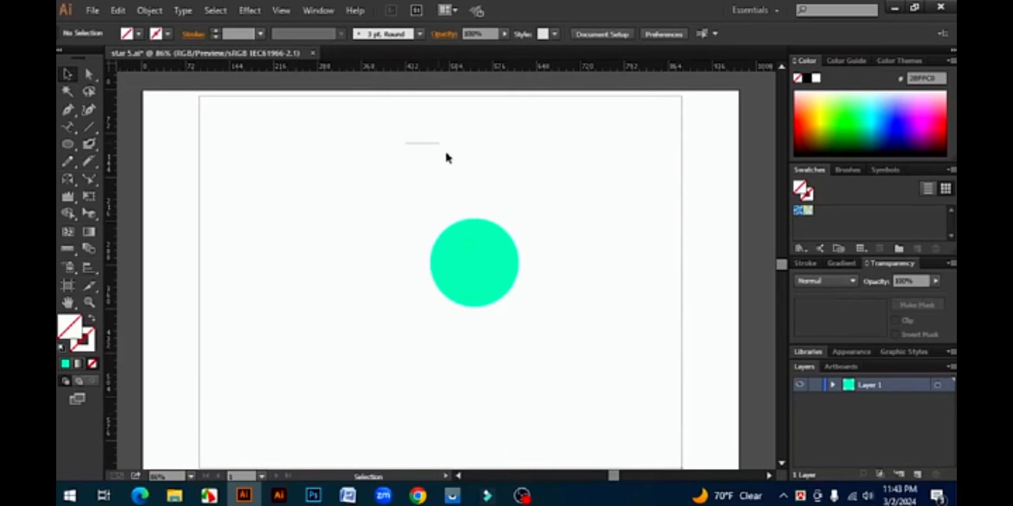
- Pull new vertical guides from the ruler onto the artboard beside the circle and remove them again
left_click_drag(109, 234, 248, 265)
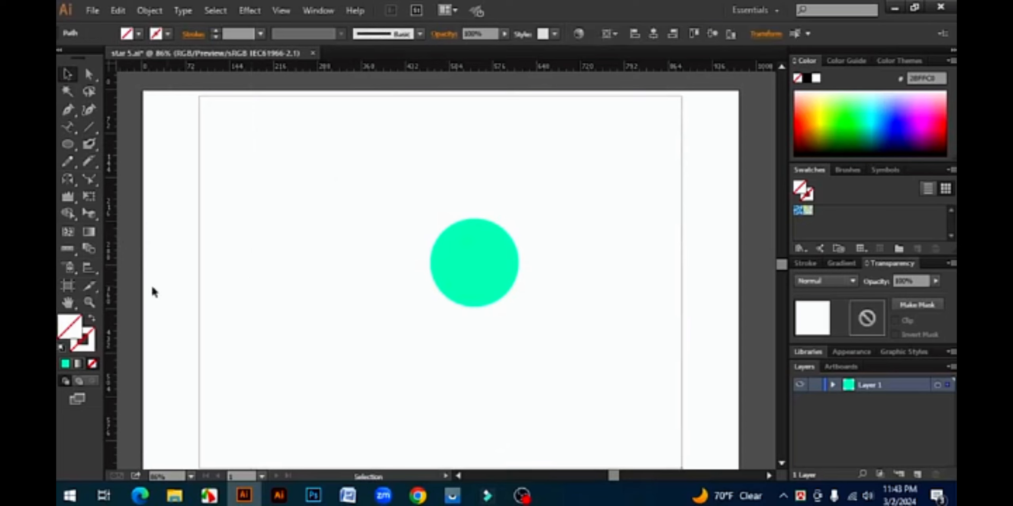
left_click_drag(112, 279, 334, 294)
left_click(393, 233)
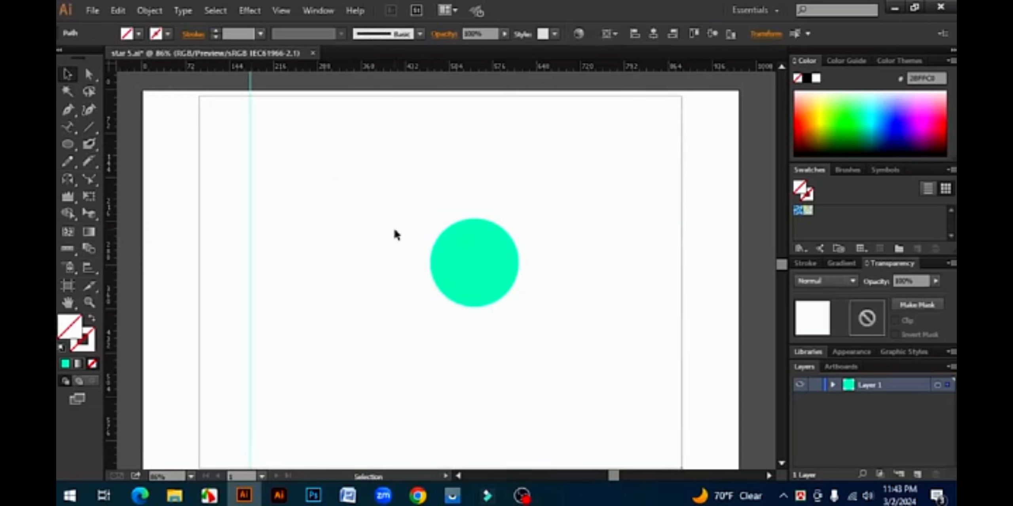
left_click_drag(221, 153, 406, 210)
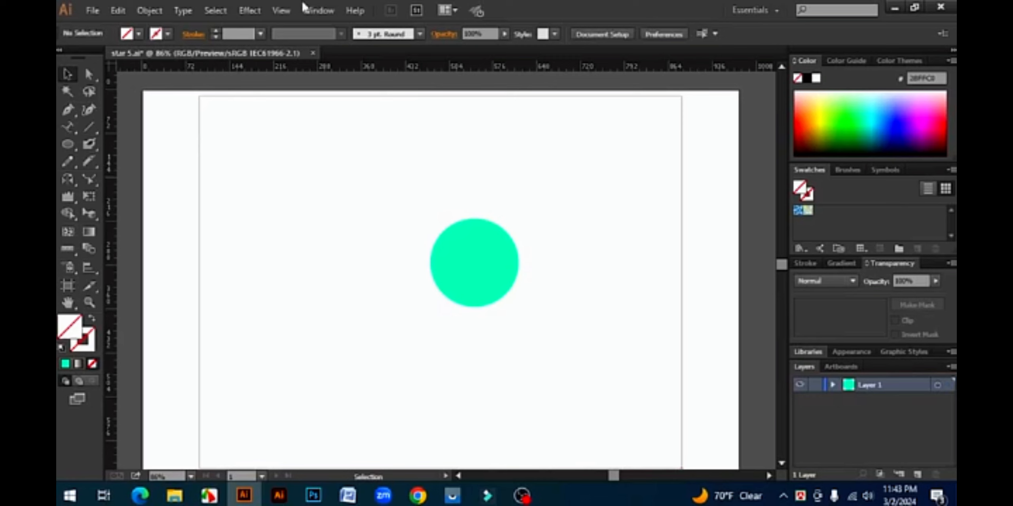
- Check the Smart Guides setting and move the green circle left and slightly down on the artboard
left_click(280, 11)
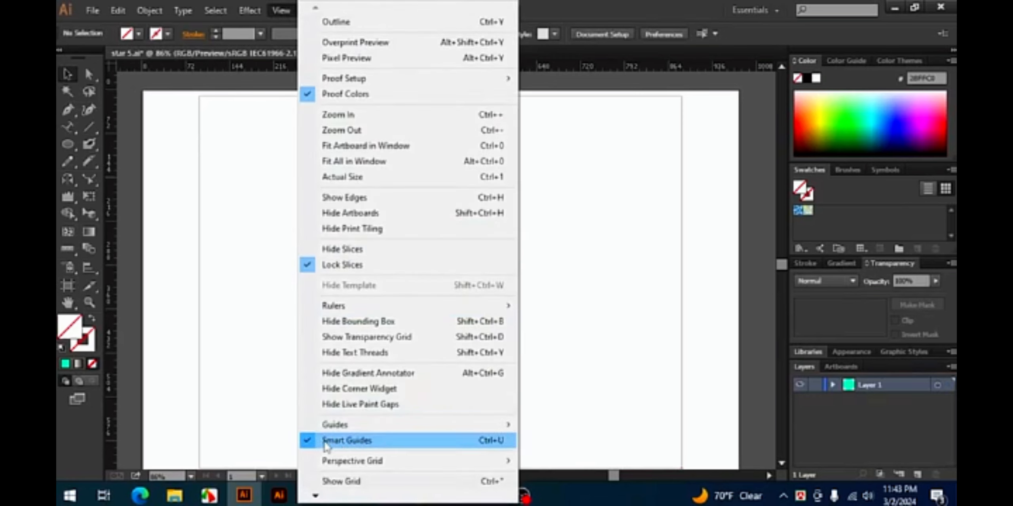
left_click(590, 363)
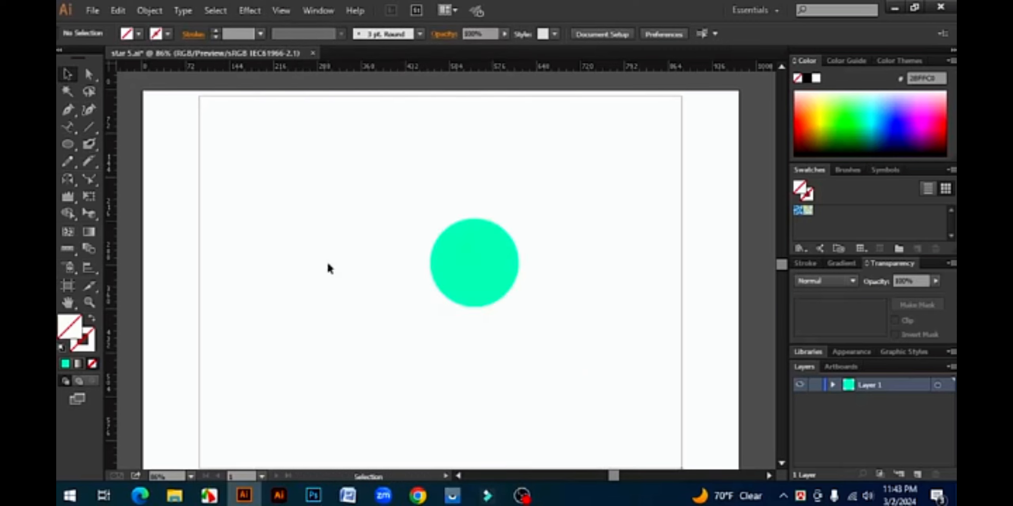
left_click_drag(508, 268, 447, 290)
left_click(469, 265)
left_click(403, 279)
left_click(489, 203)
left_click(430, 282)
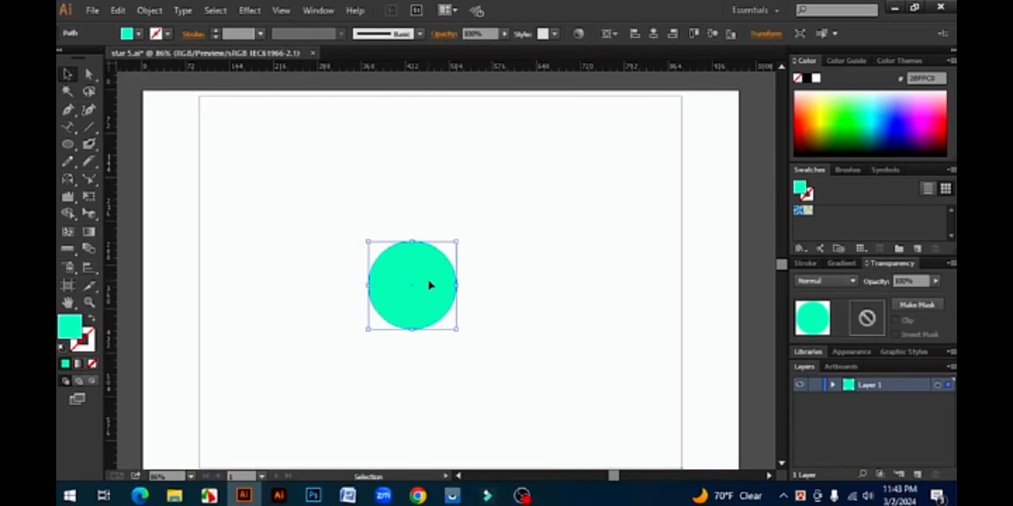
- Draw a horizontal rectangle about 315 px wide and 102 px high above the circle
left_click(562, 257)
mouse_move(67, 144)
left_mouse_down()
mouse_move(122, 161)
mouse_move(115, 144)
left_mouse_up()
mouse_move(319, 156)
left_mouse_down()
mouse_move(472, 205)
mouse_move(489, 220)
mouse_move(511, 217)
left_mouse_up()
left_click(226, 135)
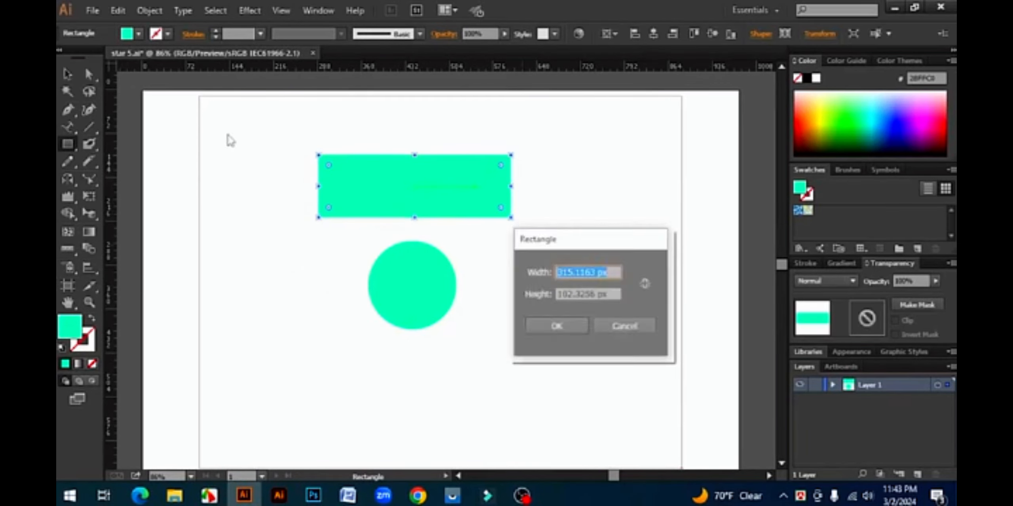
left_click(626, 327)
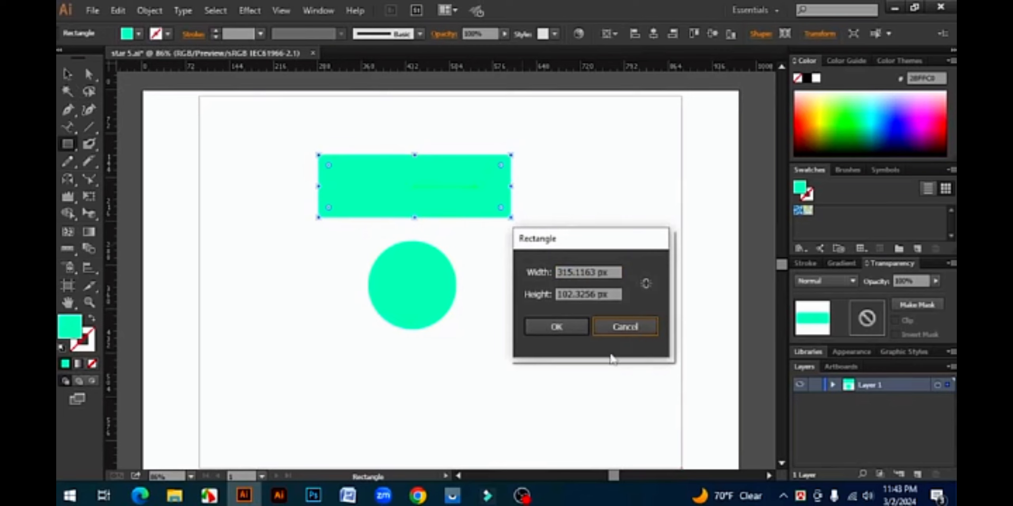
left_click(624, 330)
key("v")
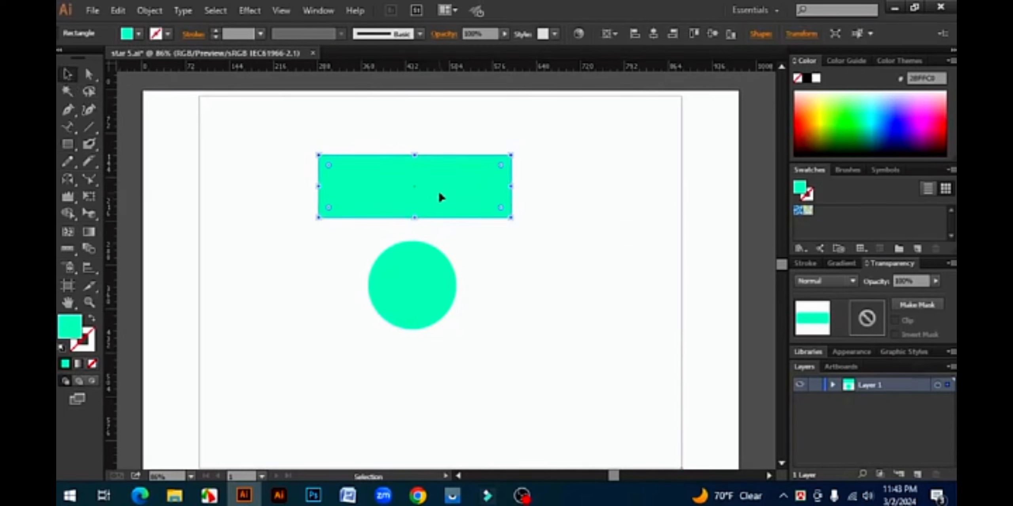
- Fill both the rectangle and the circle with blue from the color spectrum
left_click(893, 123)
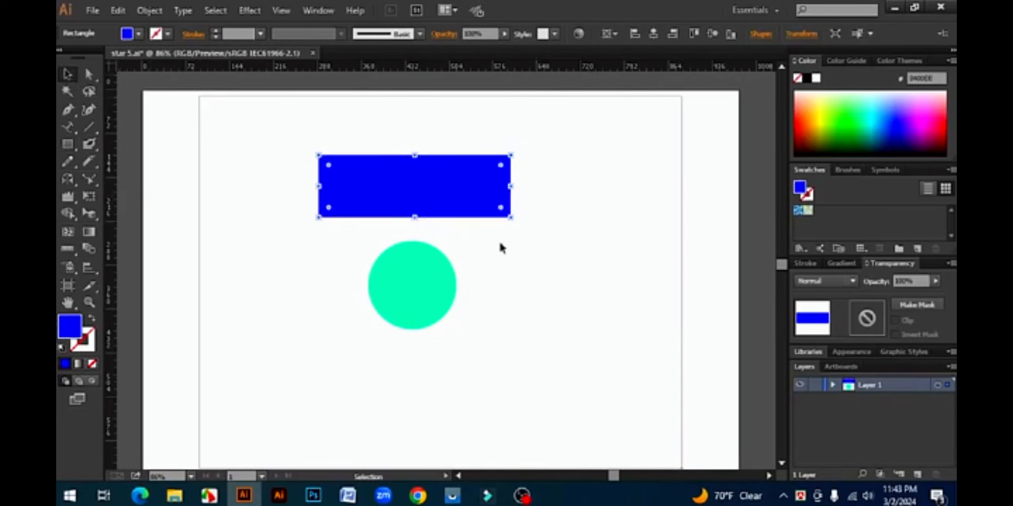
left_click(418, 275)
left_click(892, 126)
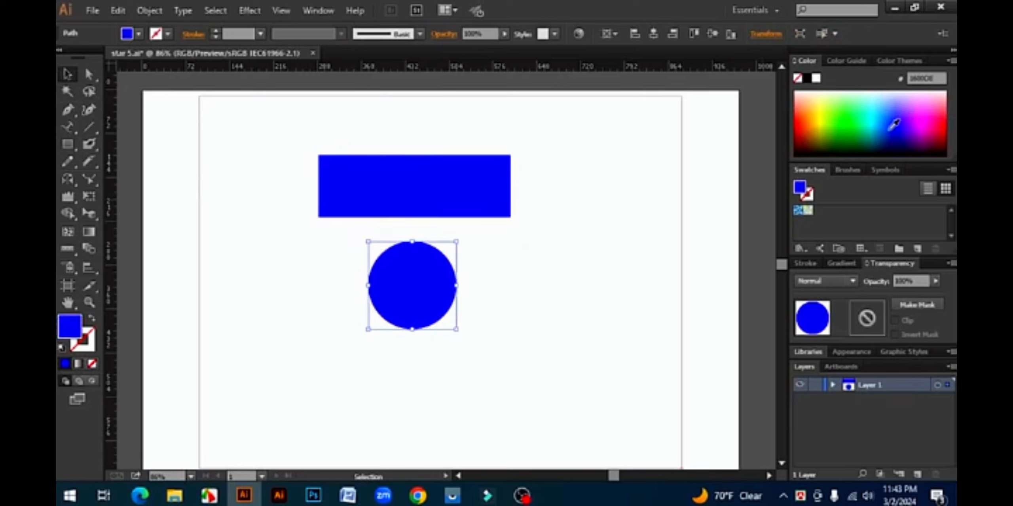
- Move the rectangle down so it is centred on the circle, and select both shapes
left_click(455, 116)
left_click_drag(457, 179, 452, 282)
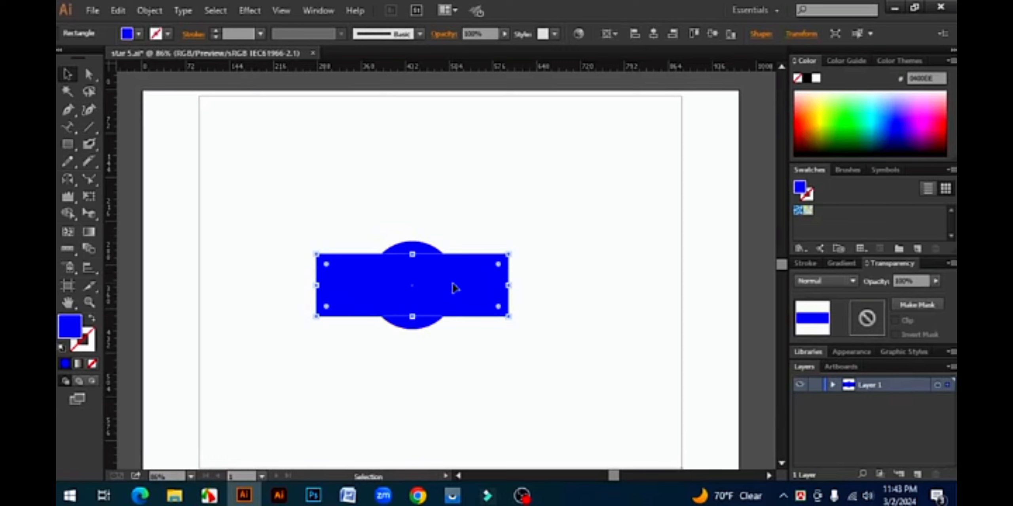
left_click(561, 262)
key("ctrl+a")
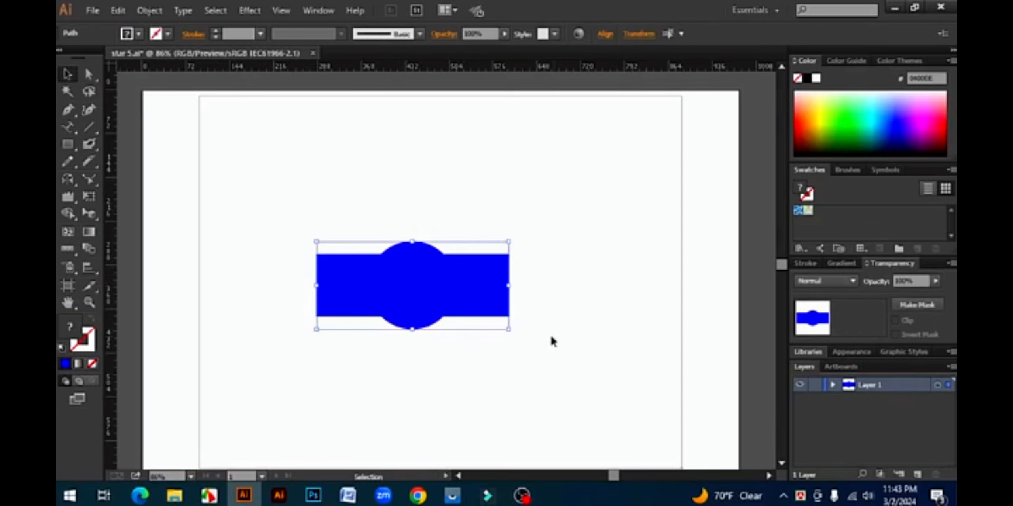
left_click(554, 312)
left_click_drag(564, 377, 303, 199)
- Show the document grid and hide it again
left_click(280, 10)
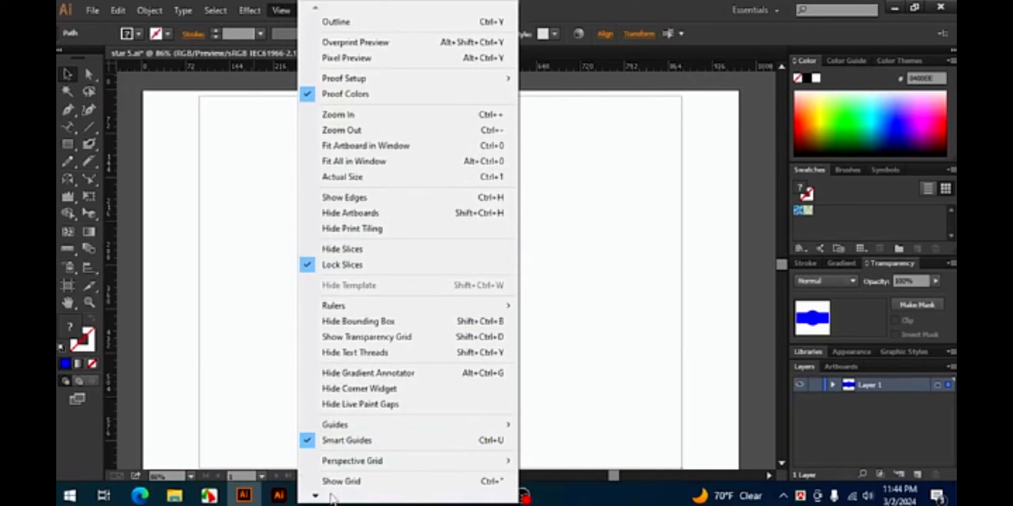
left_click(366, 482)
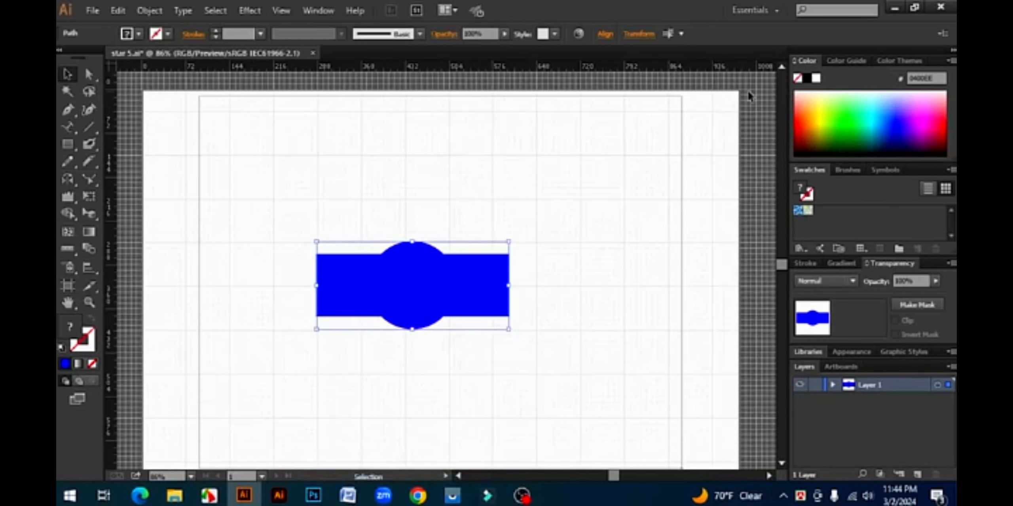
left_click(277, 11)
left_click(364, 481)
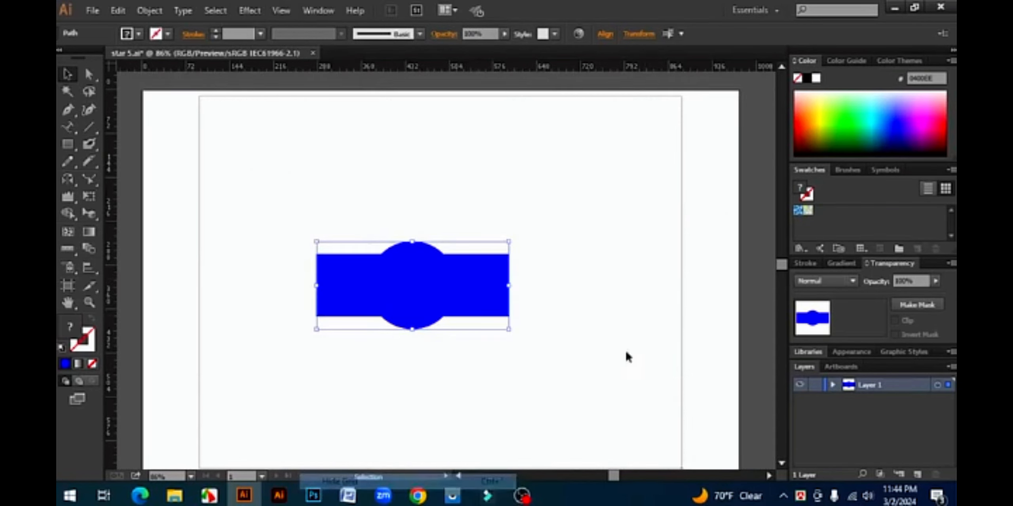
- Delete the overlapping blue rectangle and circle to empty the artboard
left_click(589, 262)
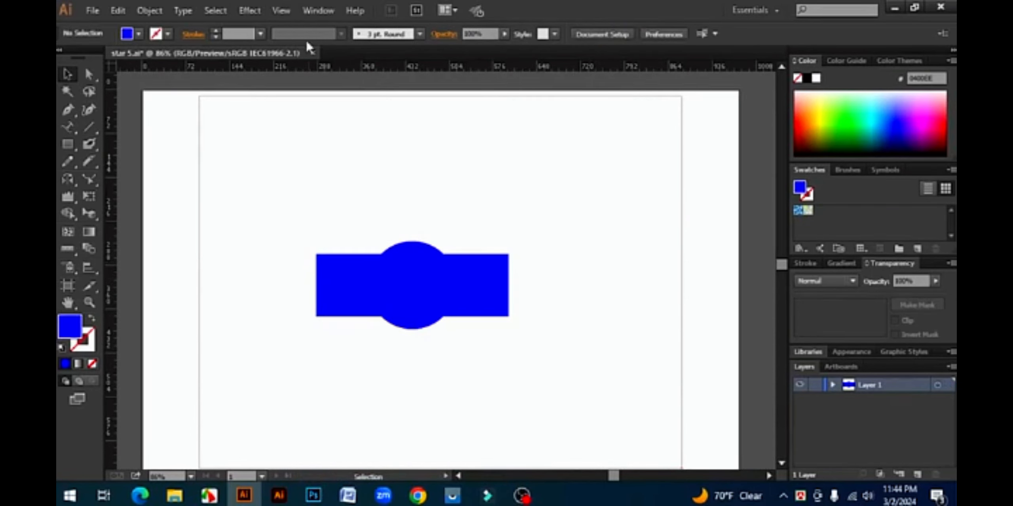
left_click(277, 15)
left_click(253, 164)
left_click_drag(344, 220, 577, 367)
key("Delete")
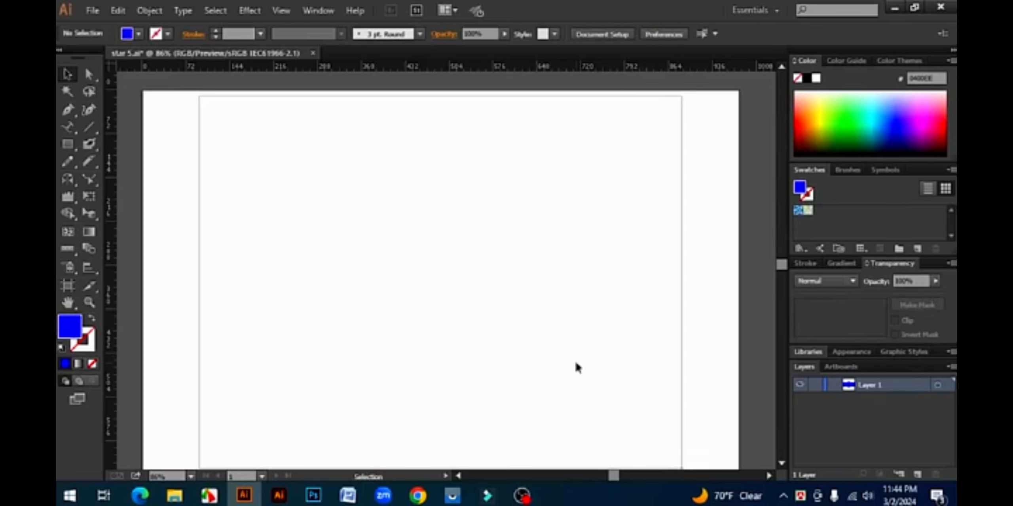
- Float the star 5.ai document in its own window and shift that window slightly
left_click(313, 14)
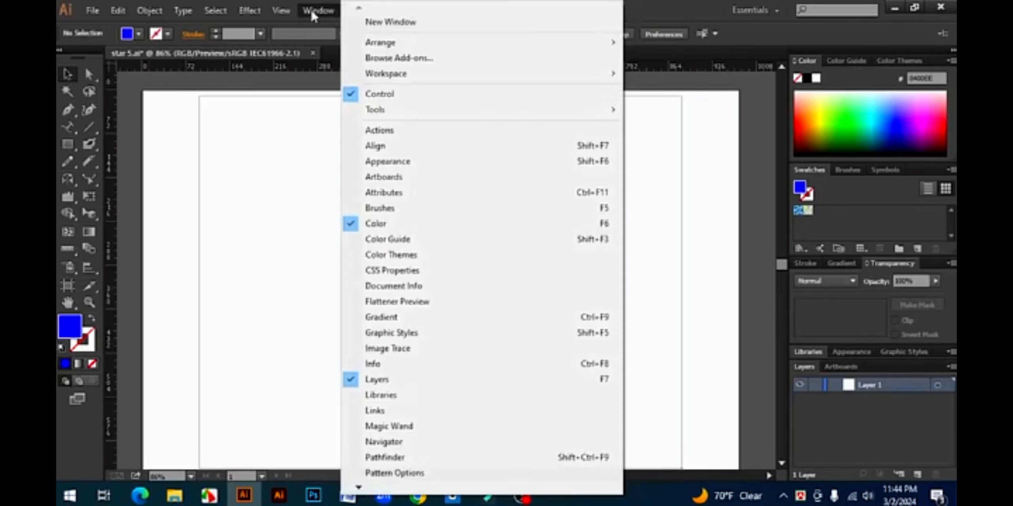
mouse_move(368, 49)
mouse_move(410, 48)
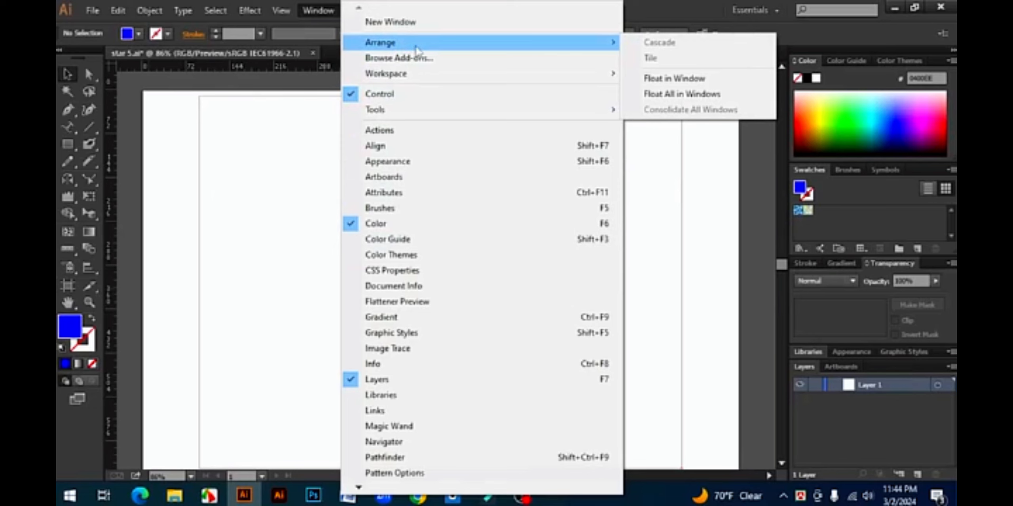
left_click(679, 79)
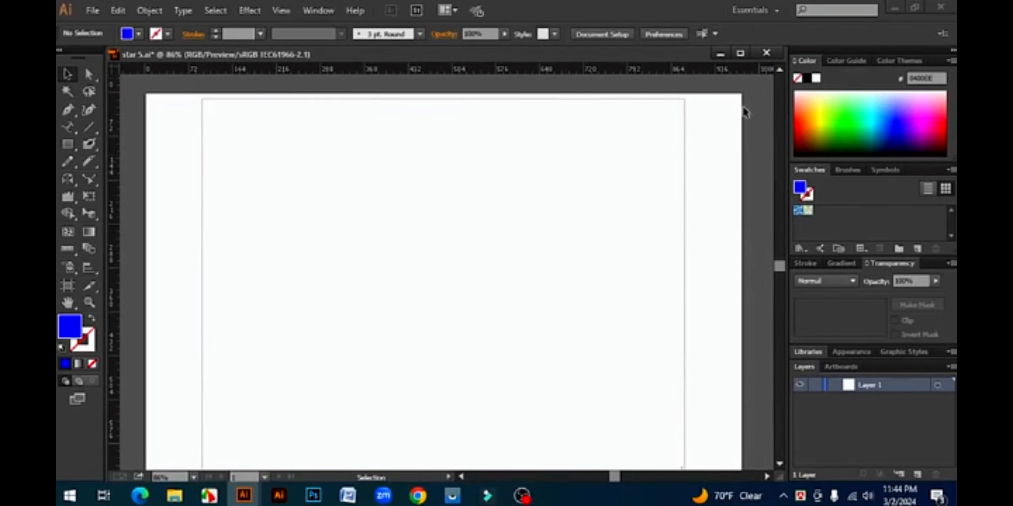
mouse_move(658, 59)
left_mouse_down()
mouse_move(584, 110)
mouse_move(675, 79)
mouse_move(675, 66)
left_mouse_up()
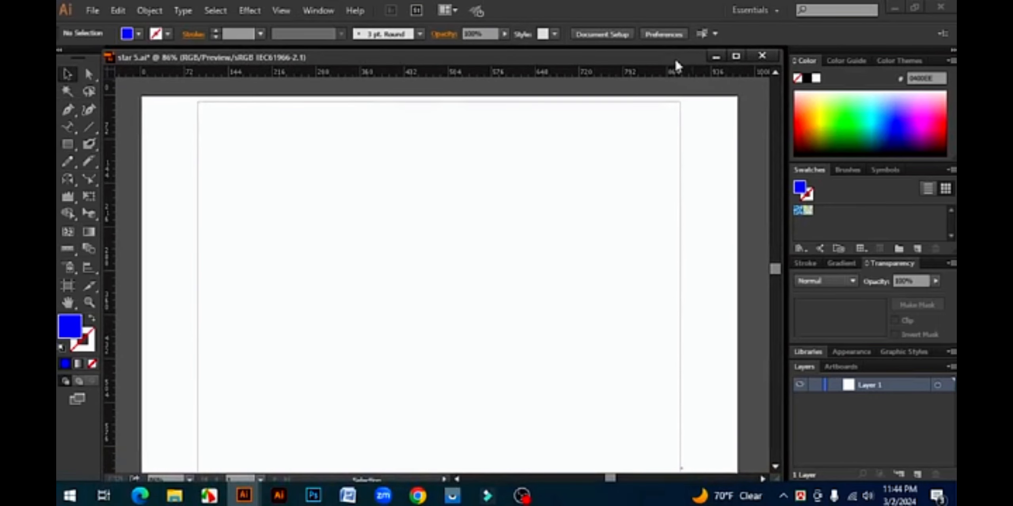
- Arrange the floating document window with Tile
left_click(317, 11)
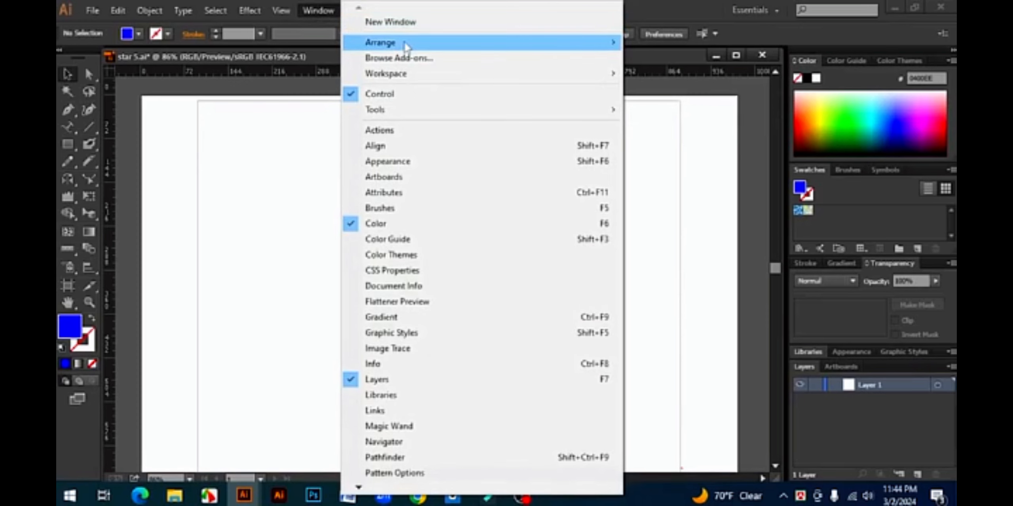
mouse_move(443, 45)
left_click(683, 64)
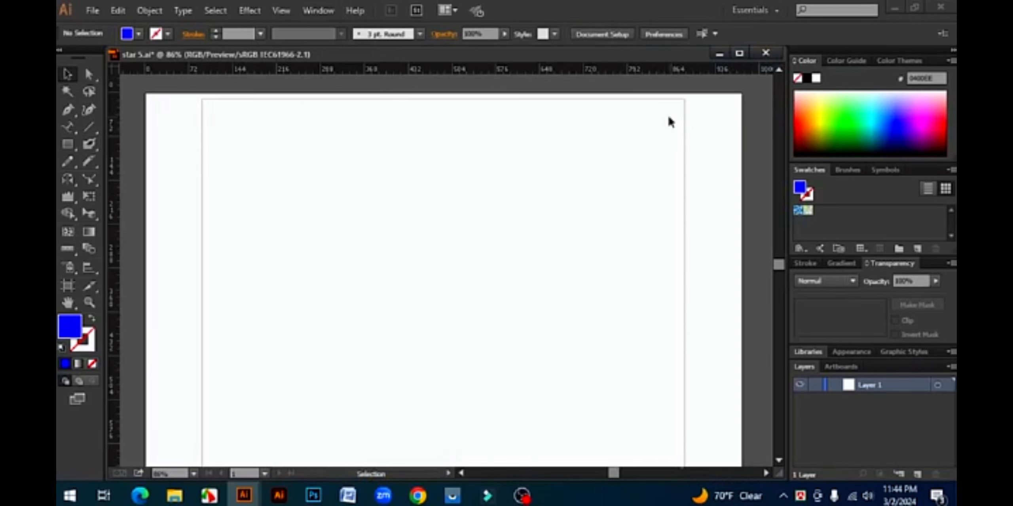
- Arrange the floating document window with Cascade, and start closing the document but cancel
left_click(319, 14)
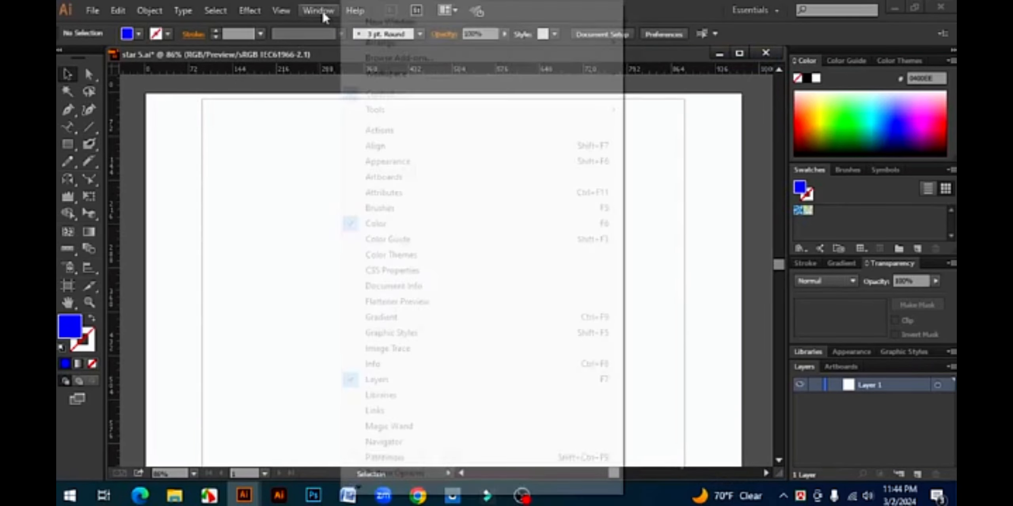
mouse_move(418, 48)
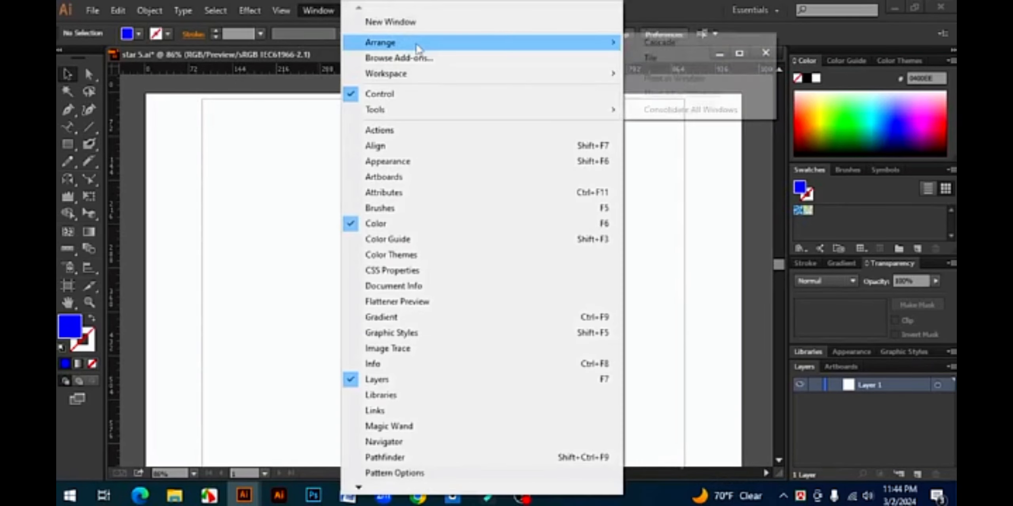
left_click(676, 46)
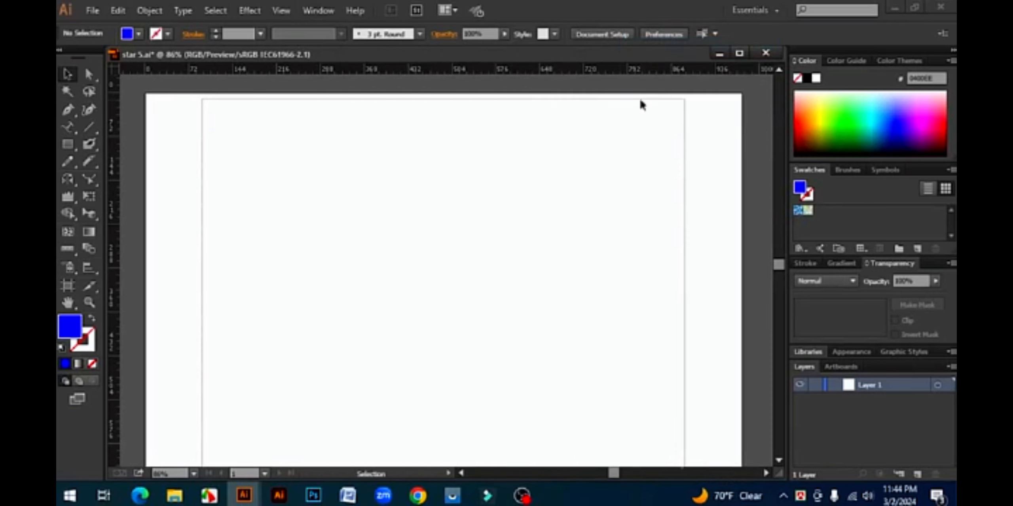
left_click(774, 51)
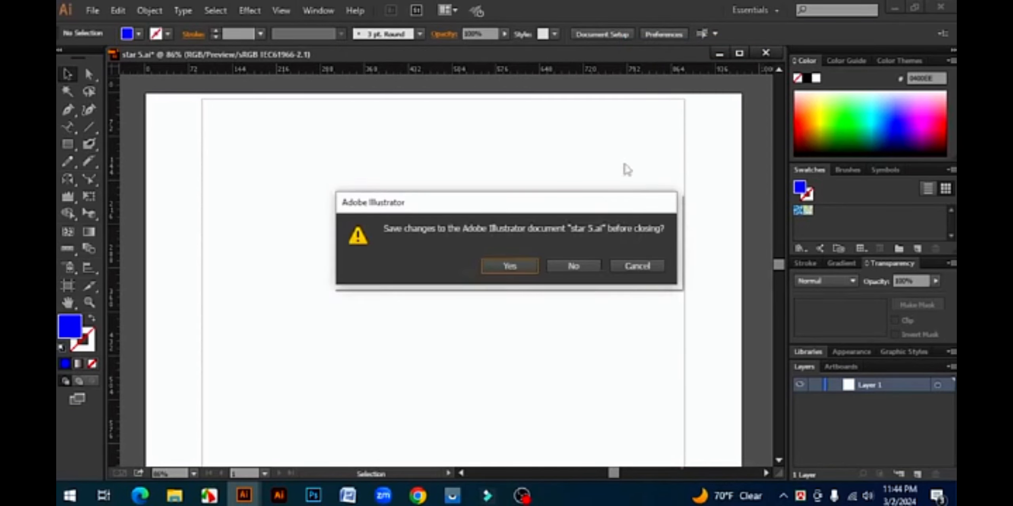
left_click(651, 263)
- Reset the Essentials workspace and expand the collapsed panel dock
left_click(319, 10)
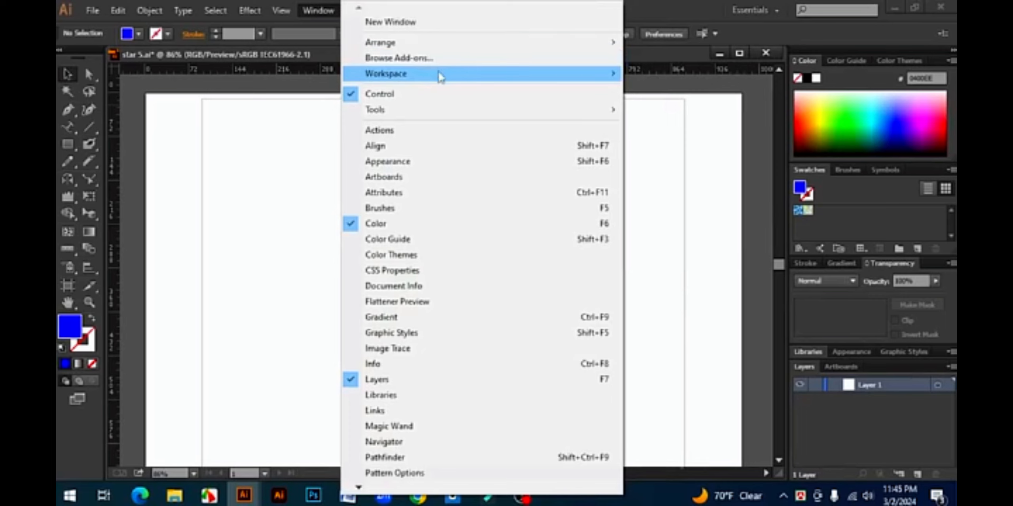
mouse_move(446, 83)
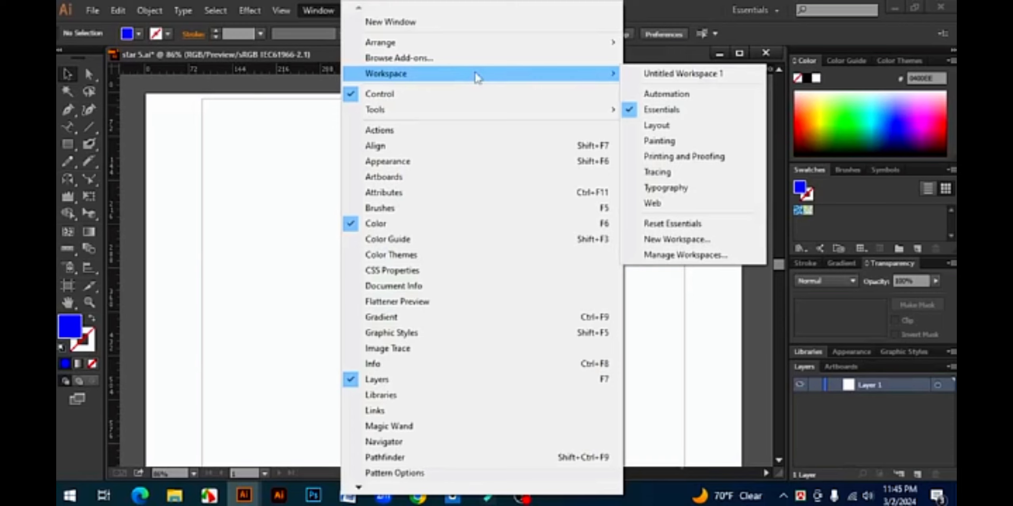
left_click(688, 229)
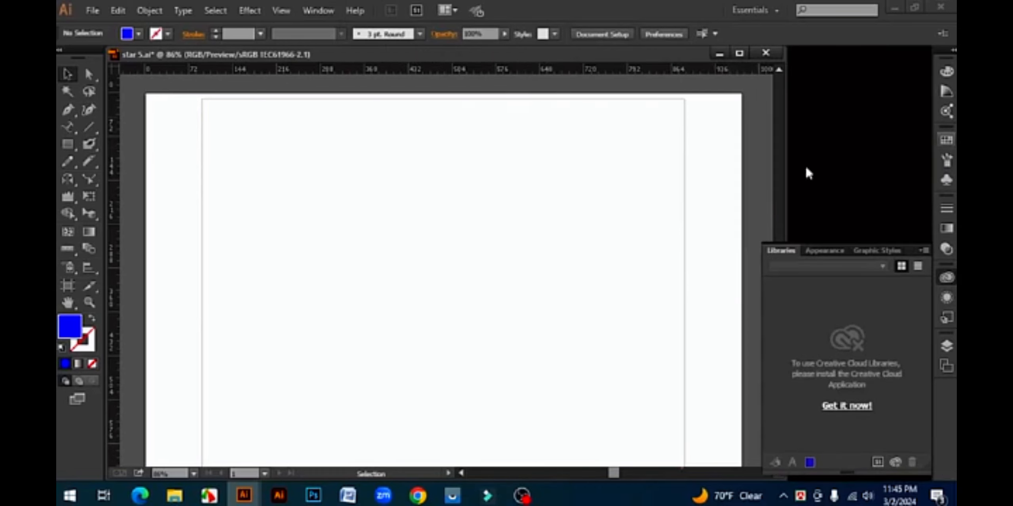
left_click(952, 51)
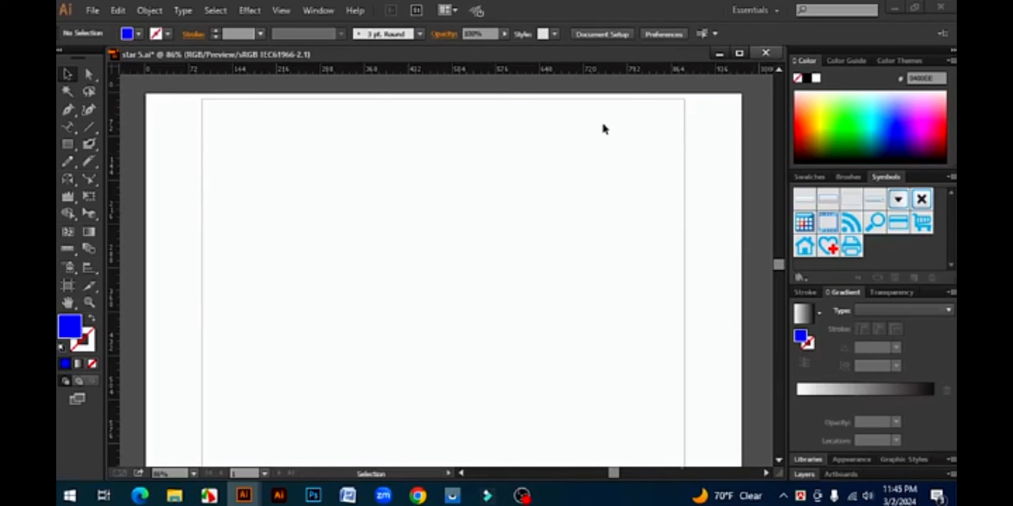
left_click(317, 9)
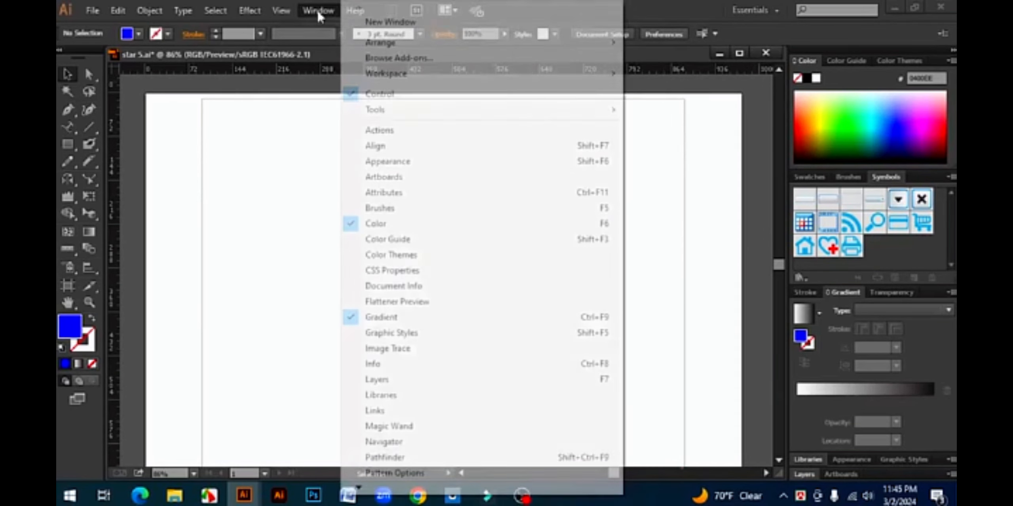
mouse_move(406, 111)
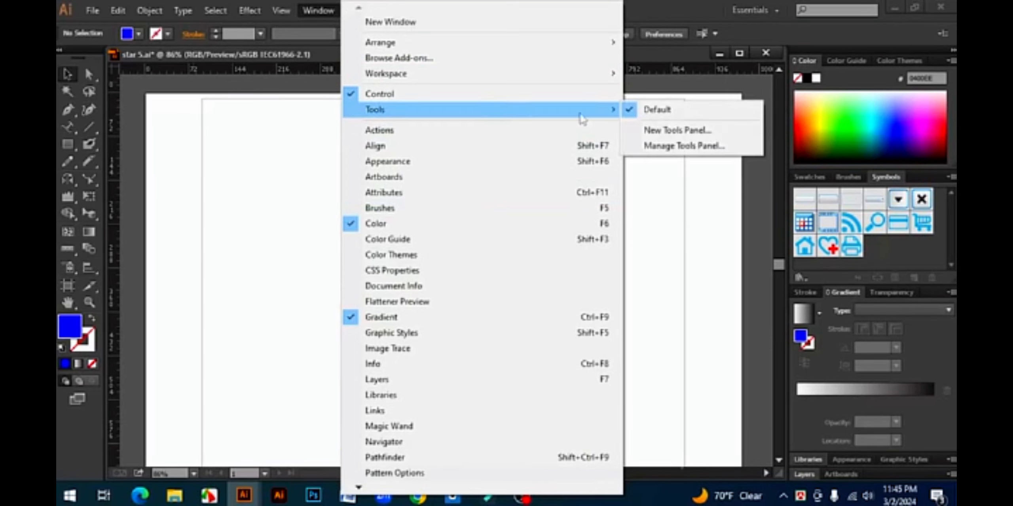
left_click(703, 137)
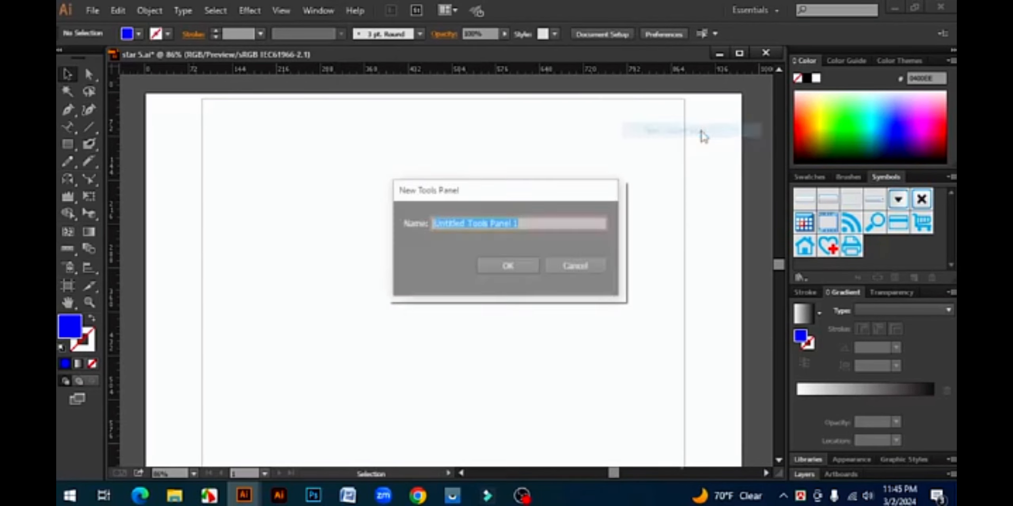
left_click(573, 271)
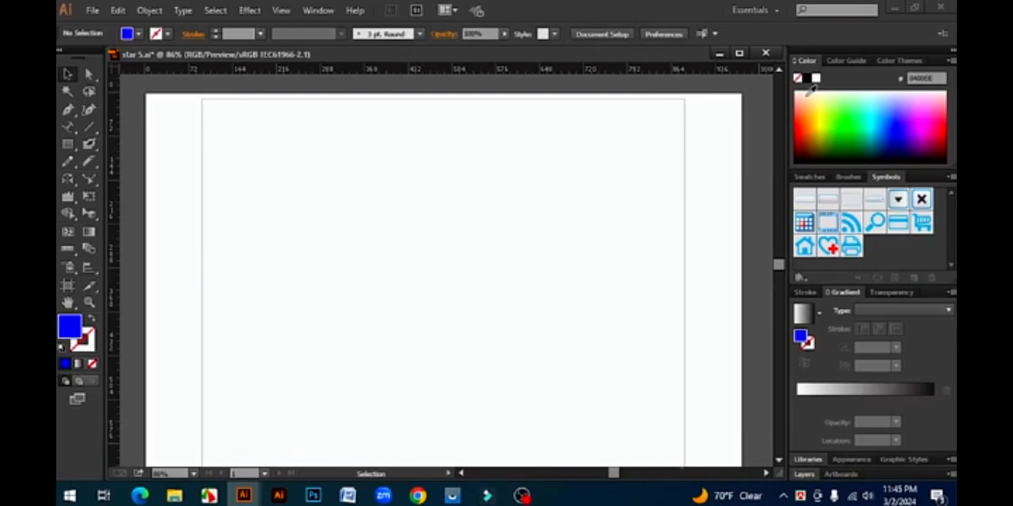
- Close the star 5.ai document without saving its changes and create a new blank document
left_click(770, 54)
left_click(570, 263)
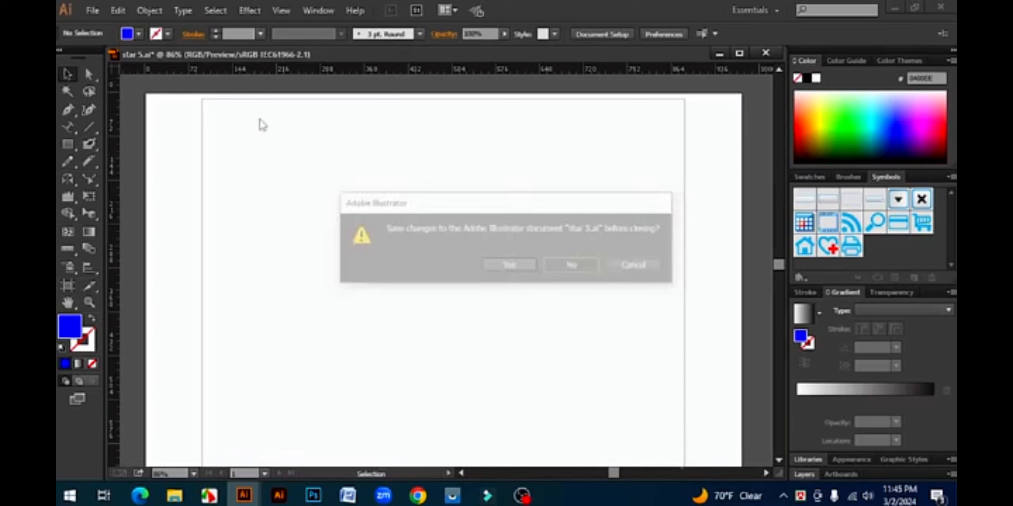
left_click(92, 10)
left_click(115, 26)
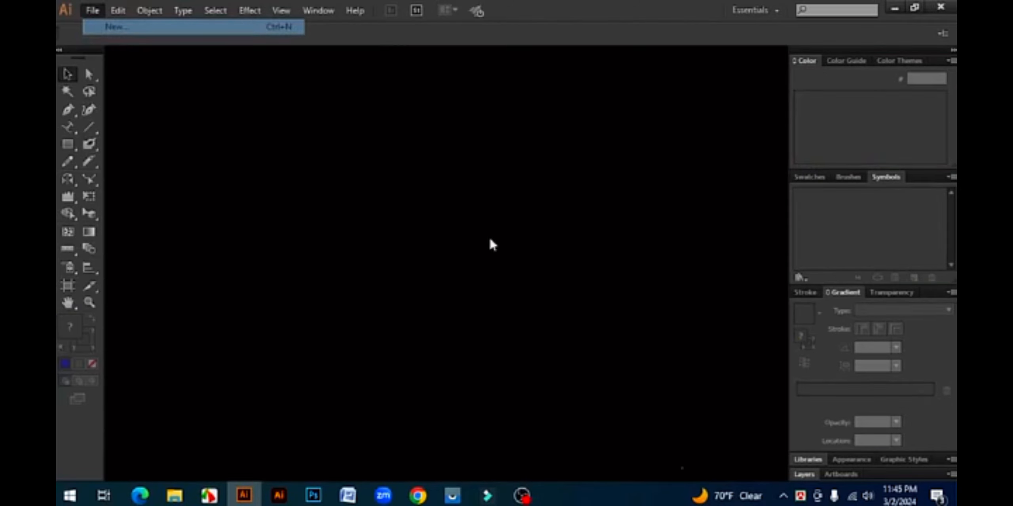
left_click(562, 448)
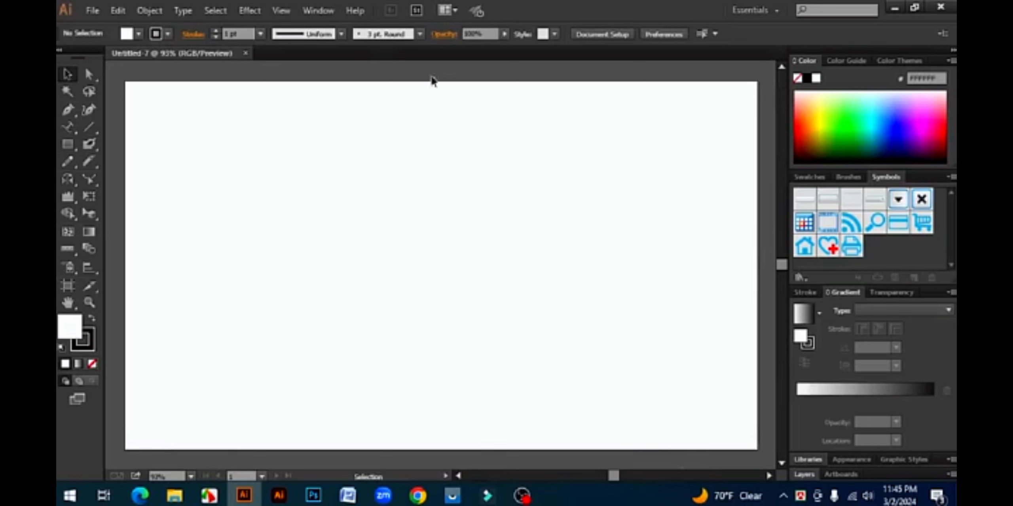
- Switch to the Layout workspace, and expand and collapse its iconized panel dock
left_click(319, 10)
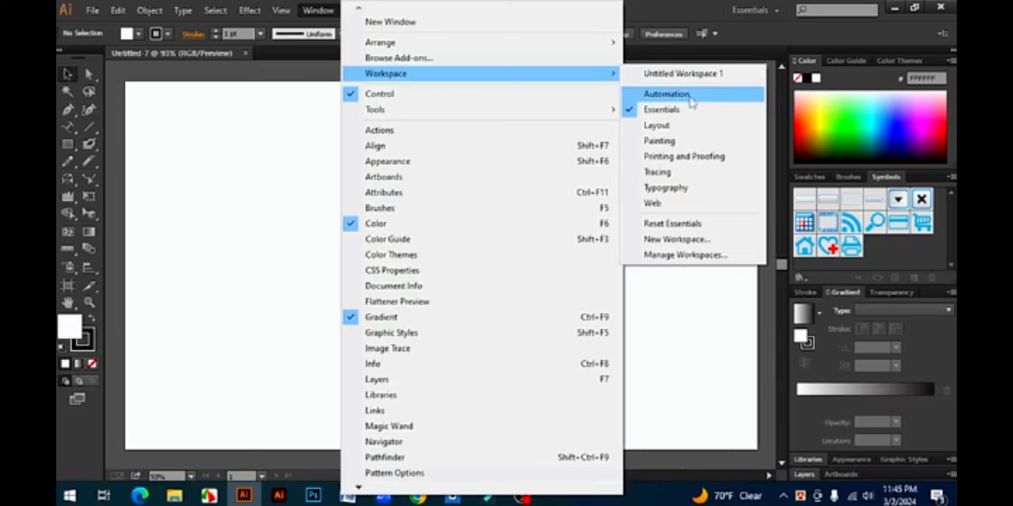
left_click(678, 126)
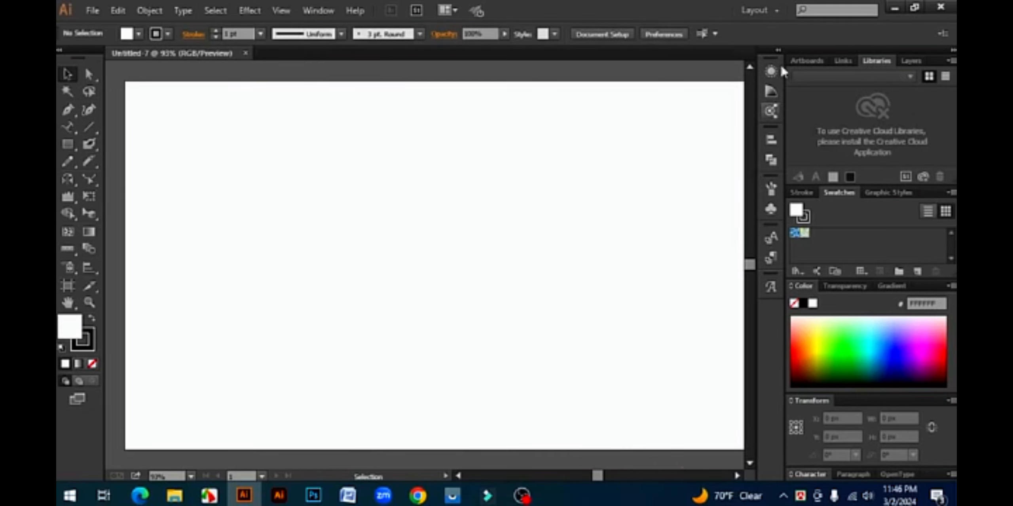
left_click(779, 50)
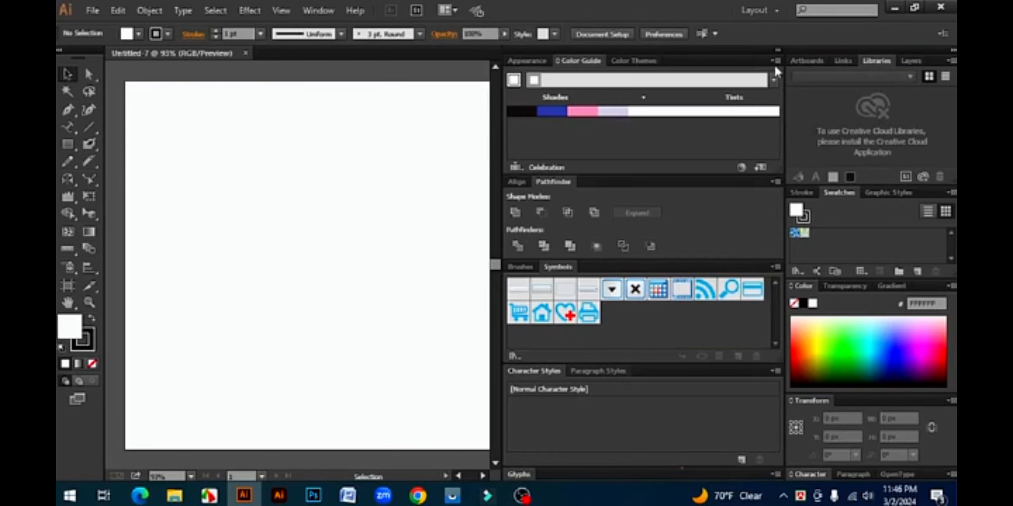
left_click(778, 52)
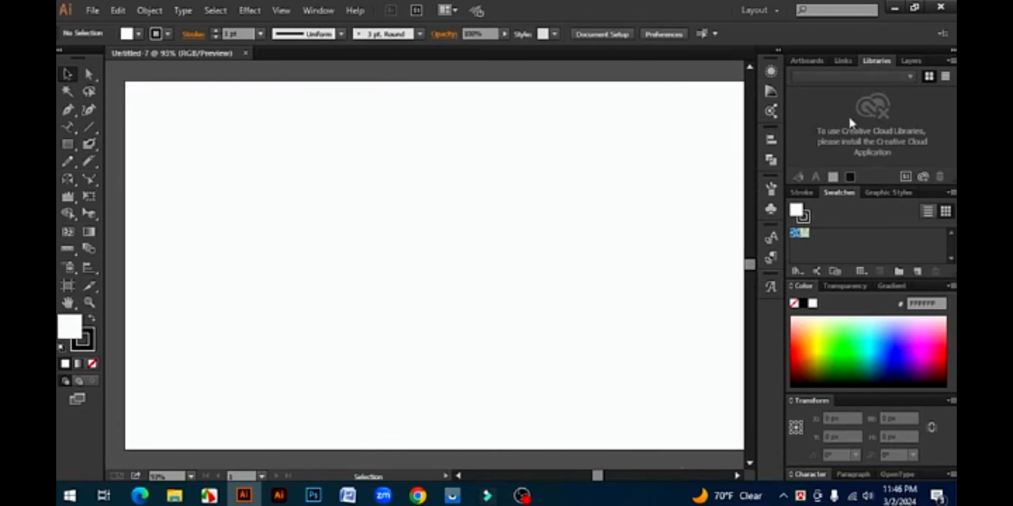
- Switch to the Painting workspace and collapse its open Color panel to an icon
left_click(328, 11)
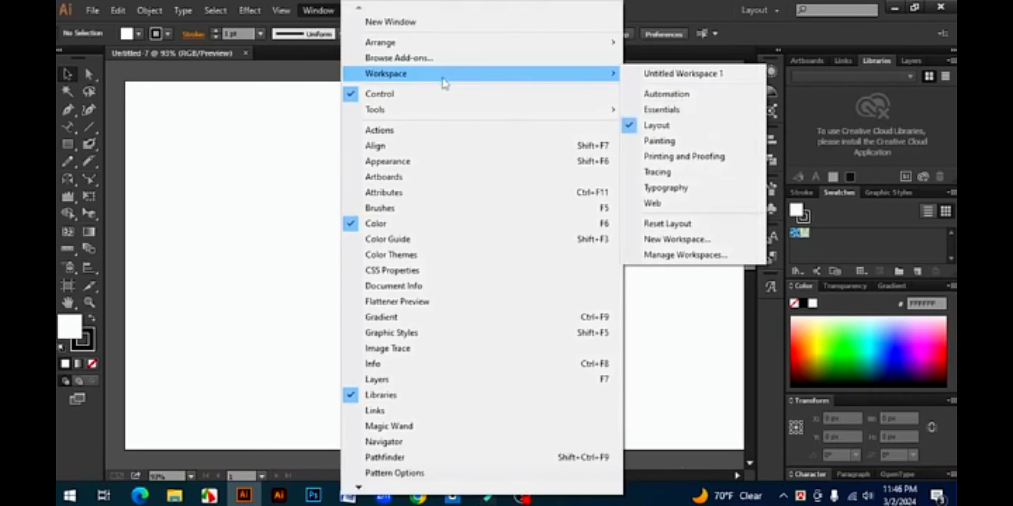
left_click(687, 143)
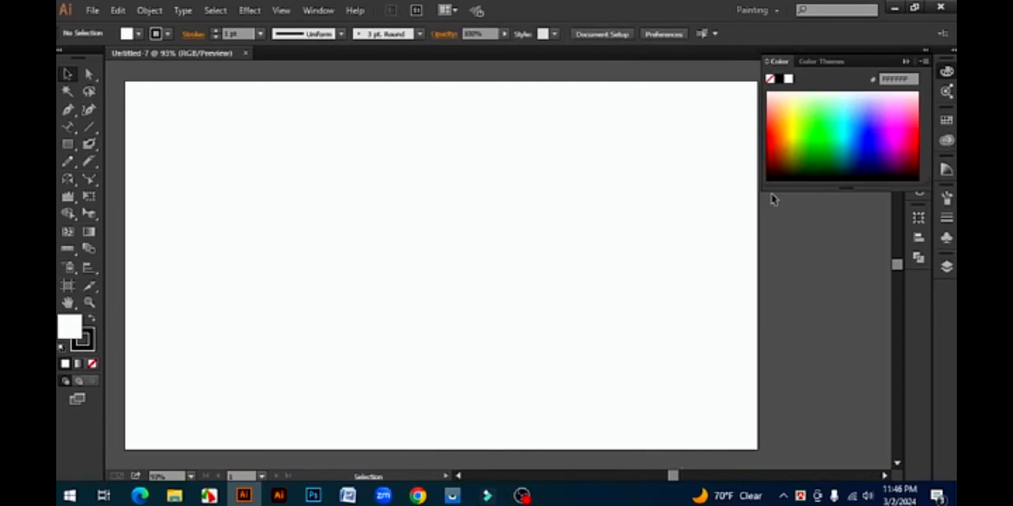
left_click(903, 61)
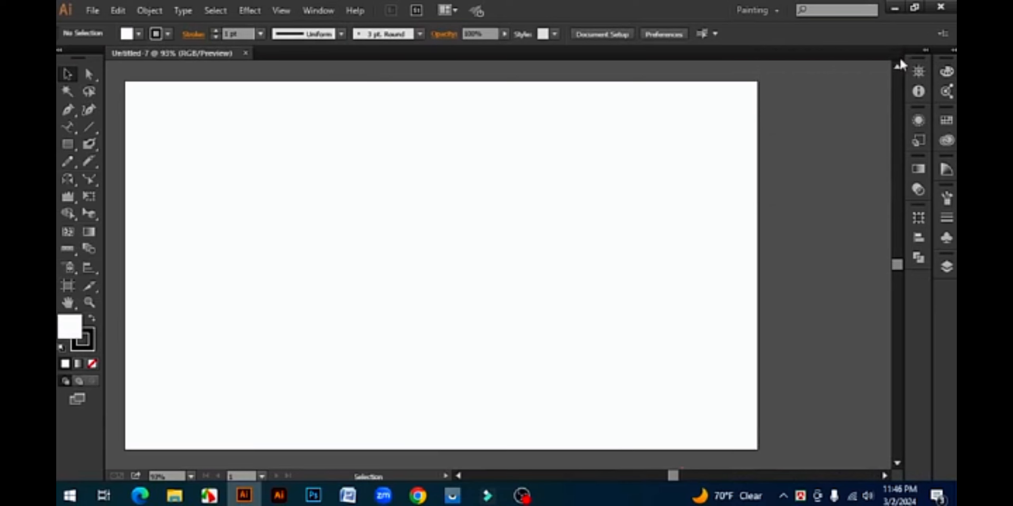
- Switch to the Printing and Proofing workspace
left_click(322, 10)
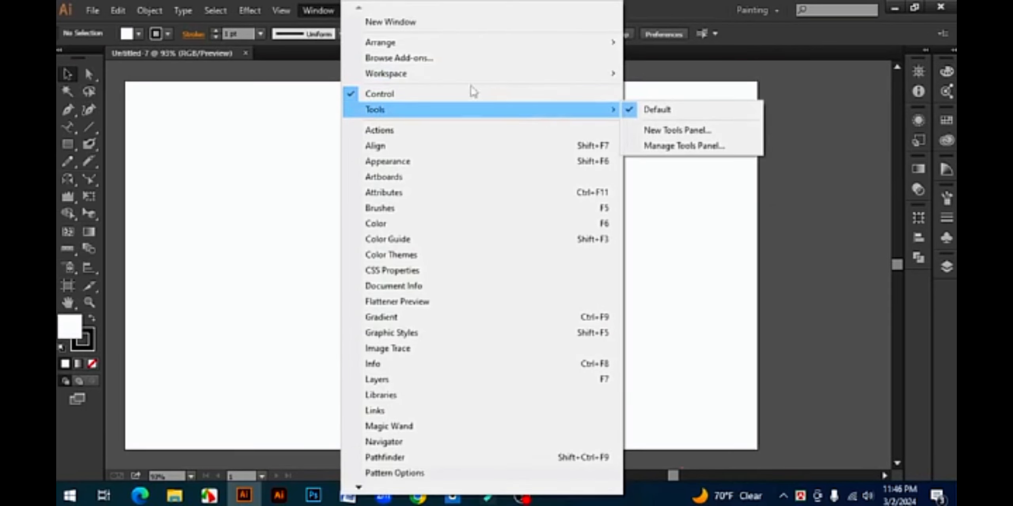
mouse_move(435, 76)
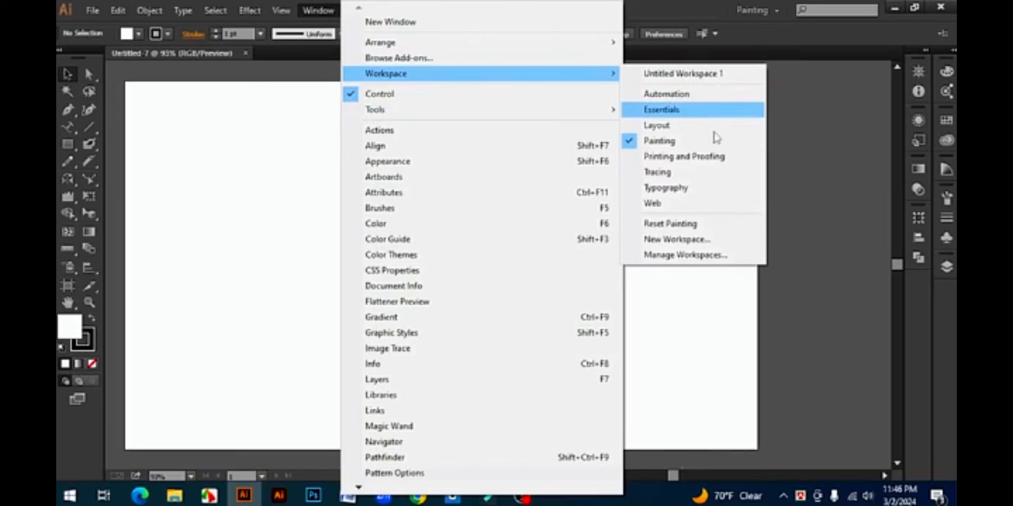
left_click(696, 159)
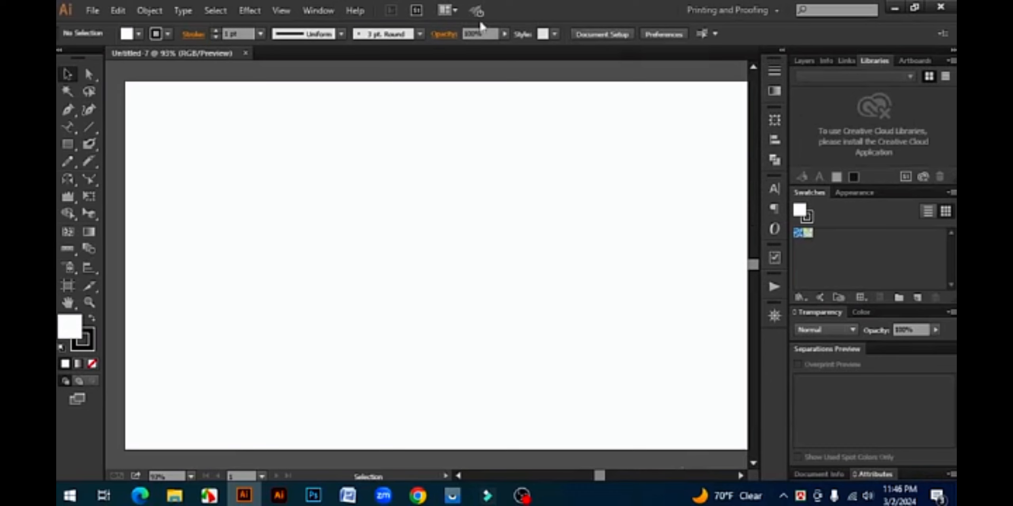
- Try the Web workspace and return to the Essentials workspace
left_click(328, 14)
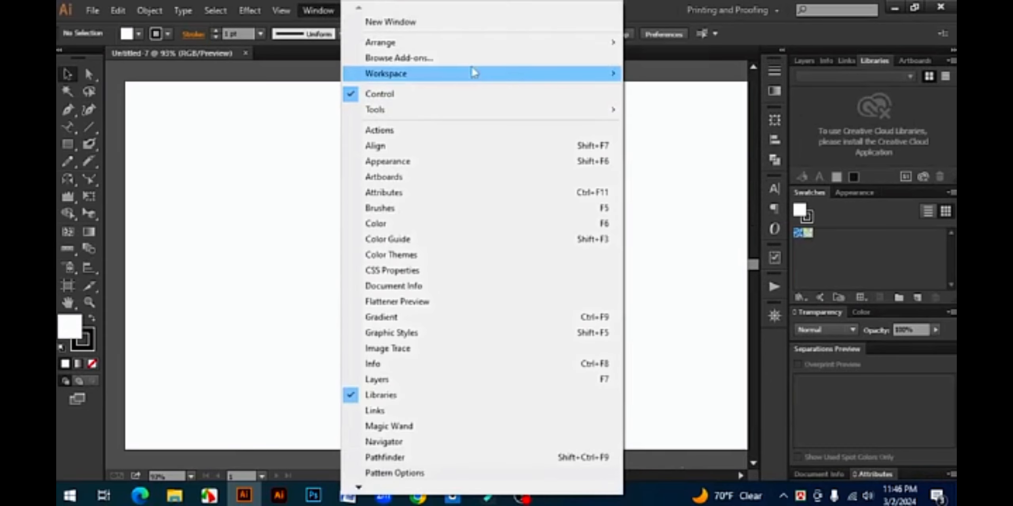
mouse_move(469, 79)
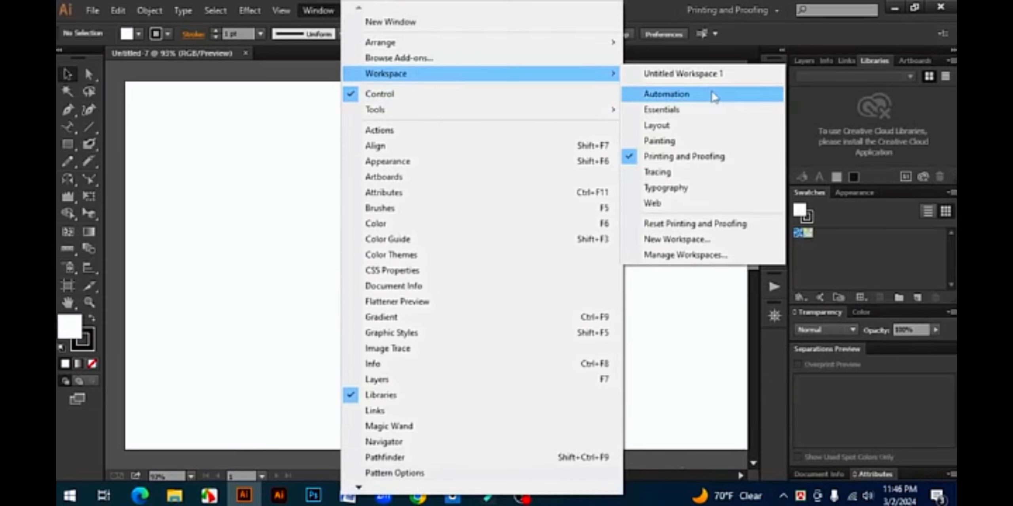
left_click(675, 206)
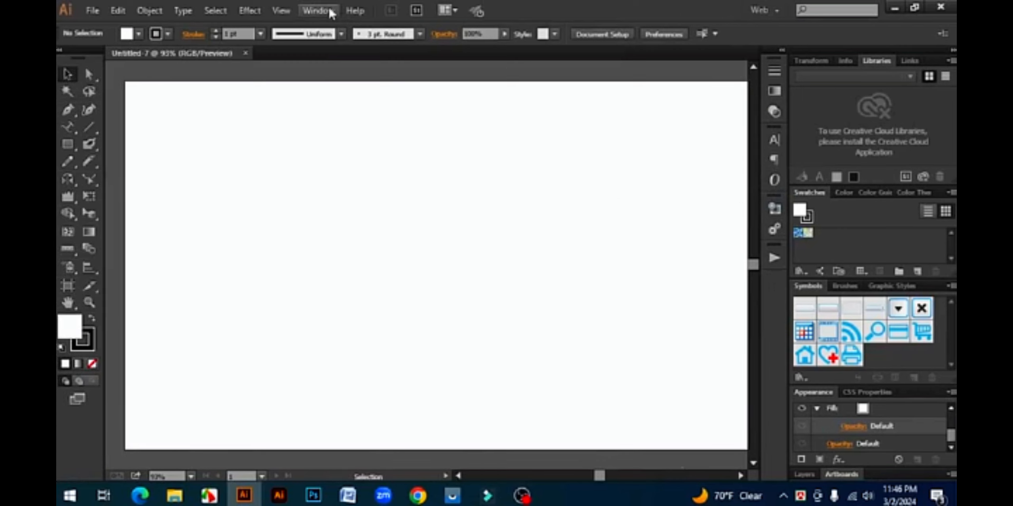
left_click(771, 14)
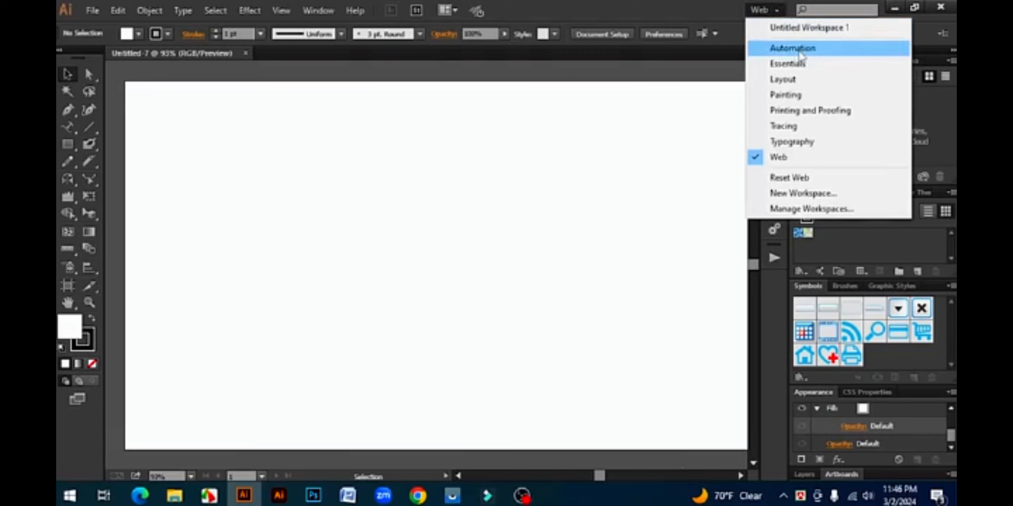
left_click(799, 68)
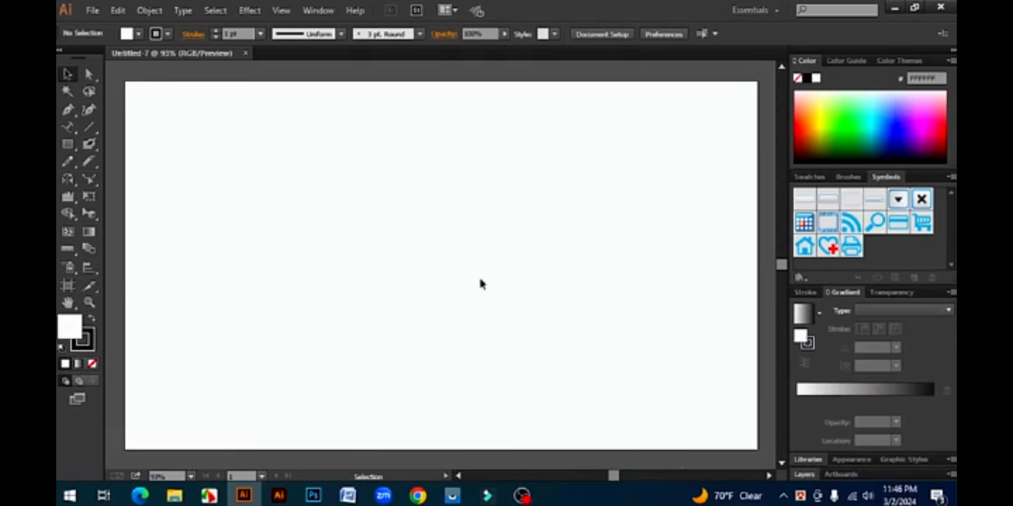
- Show the Align panel and draw a tall, narrow rectangle in the upper-left part of the artboard
left_click(318, 11)
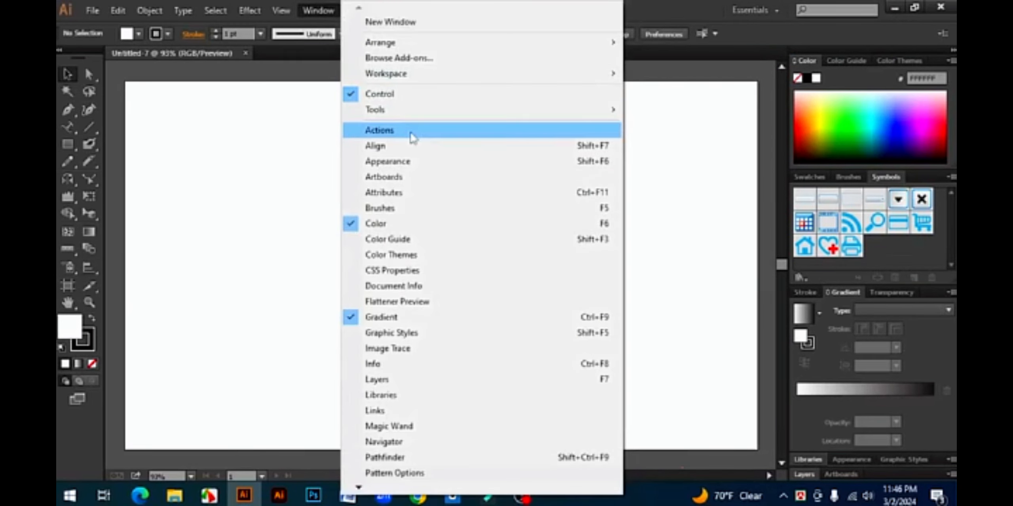
left_click(397, 152)
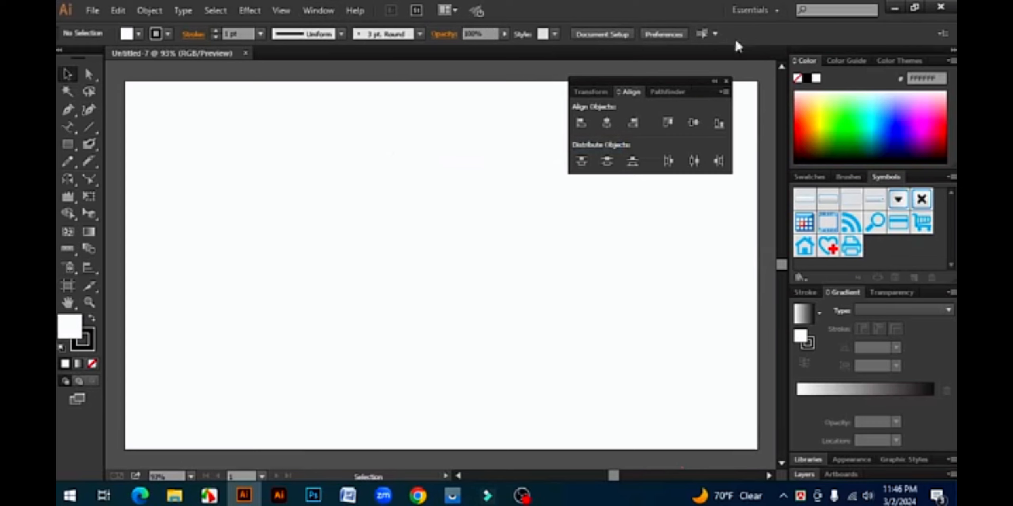
left_click_drag(68, 145, 115, 143)
left_click_drag(250, 142, 309, 288)
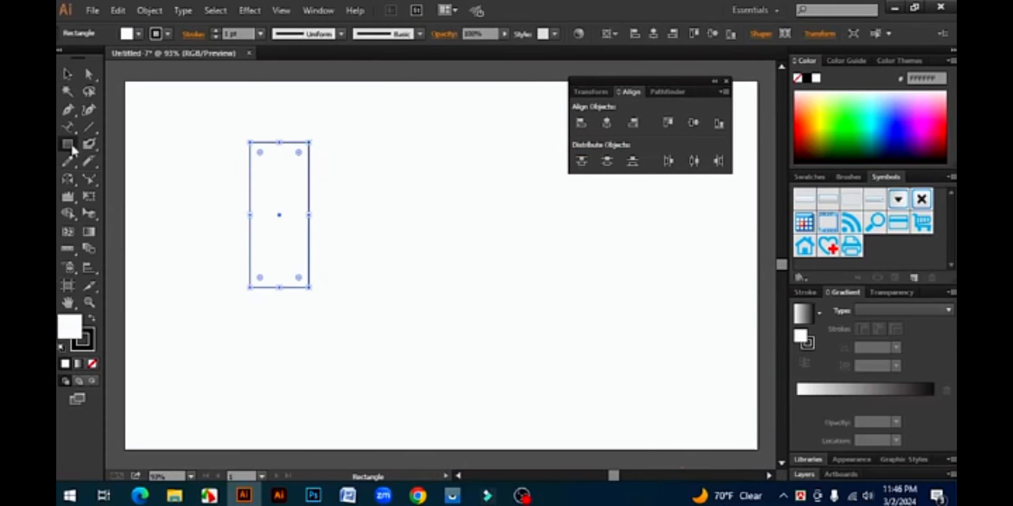
- Swap the rectangle's fill and stroke so the fill is black, and set the stroke to none
left_click(91, 320)
left_click(91, 347)
left_click(92, 363)
left_click(68, 74)
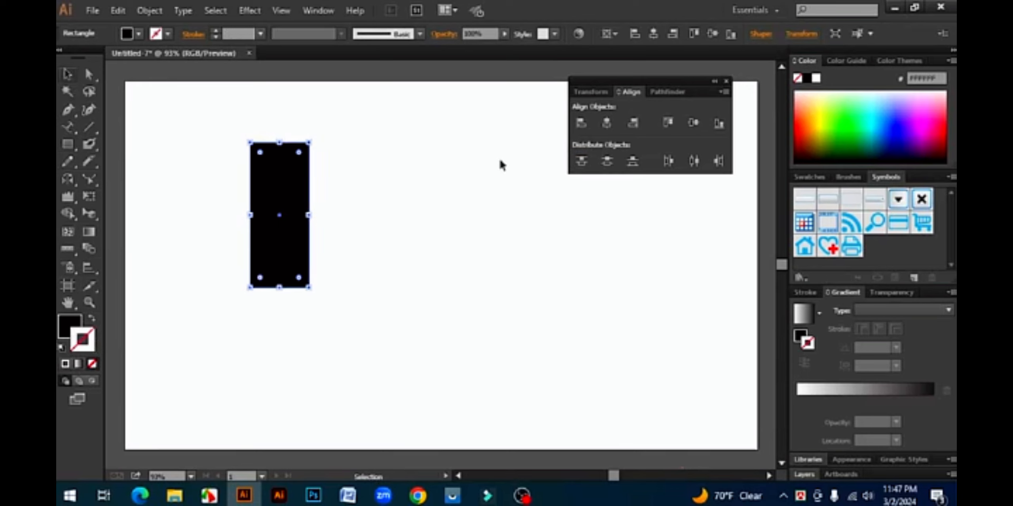
- Center the rectangle horizontally and vertically on the artboard and close the Align panel
left_click(607, 122)
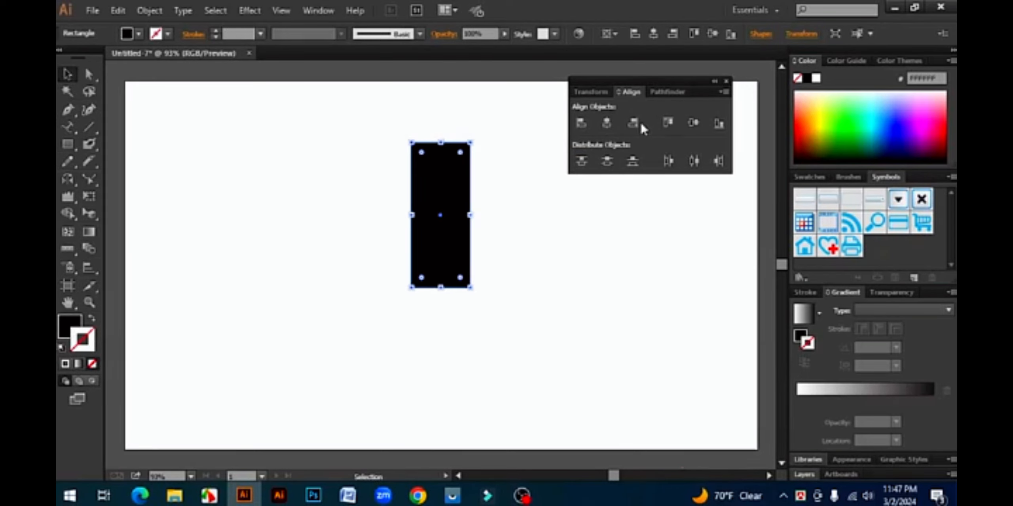
left_click(692, 122)
left_click(319, 136)
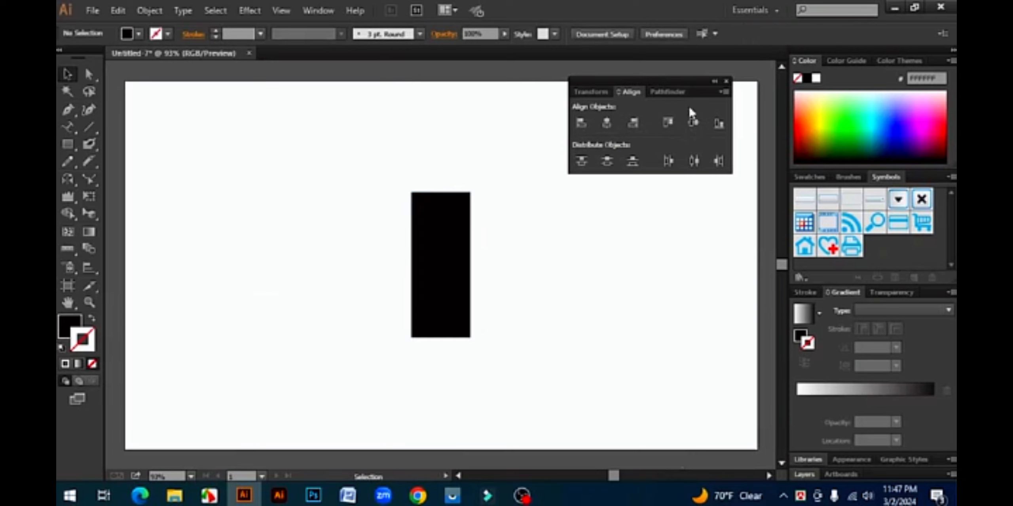
left_click(726, 81)
- Deselect the black rectangle and show the Appearance panel
left_click_drag(337, 159, 508, 253)
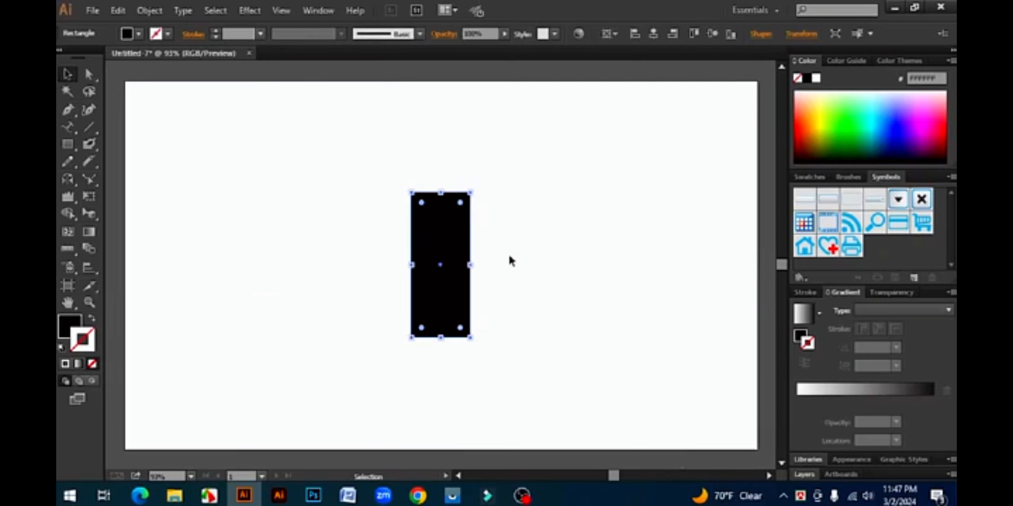
left_click(318, 11)
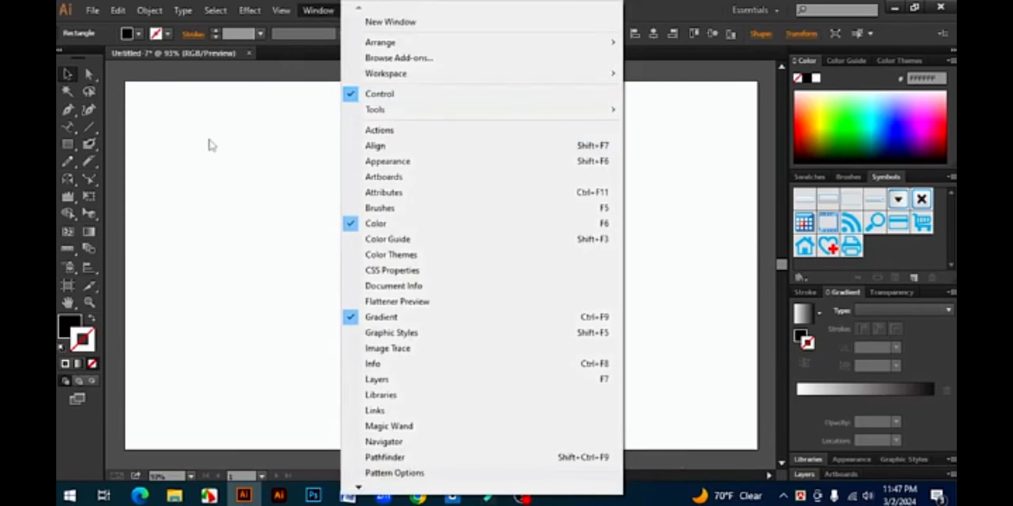
left_click(208, 145)
left_click(312, 12)
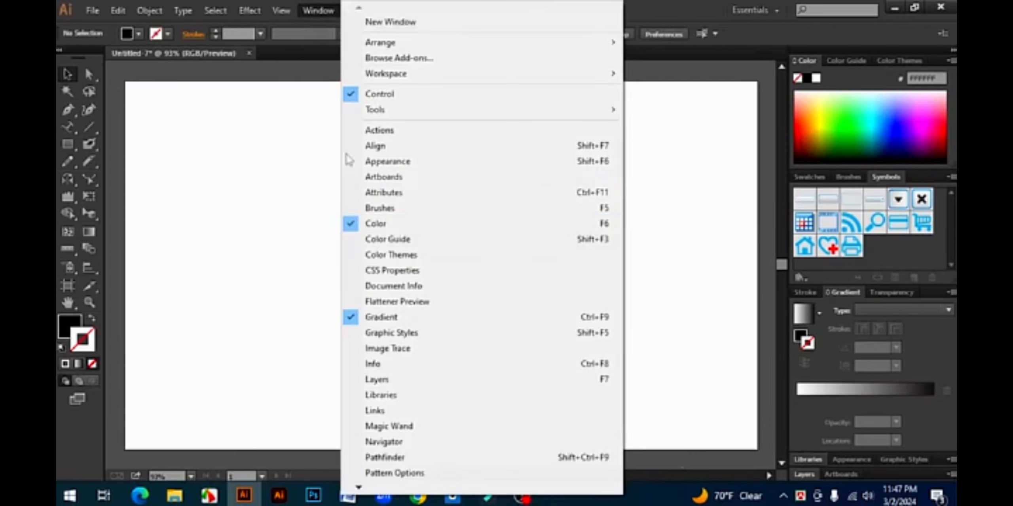
left_click(426, 168)
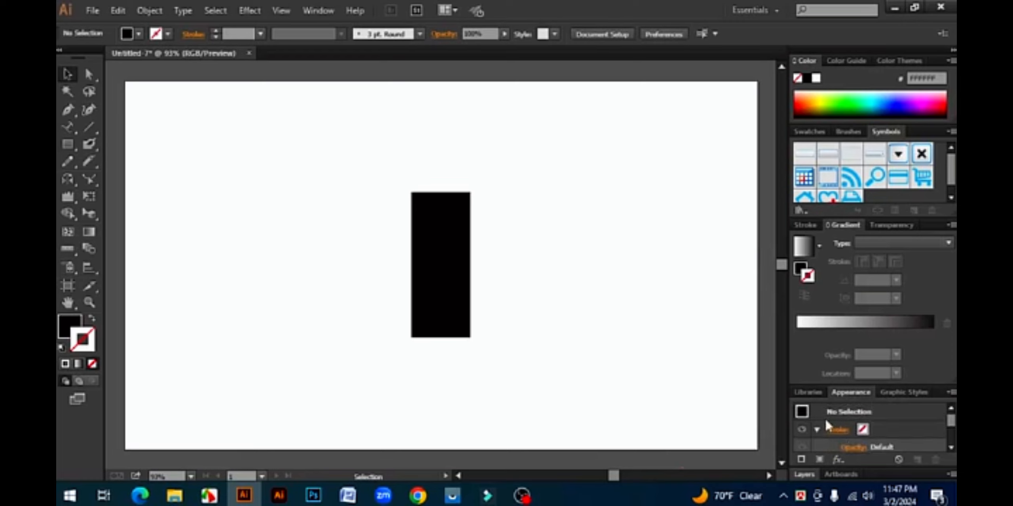
- Examine the stroke, fill and opacity entries in the Appearance panel with nothing selected and with the black rectangle selected
scroll(855, 432, "down", 2)
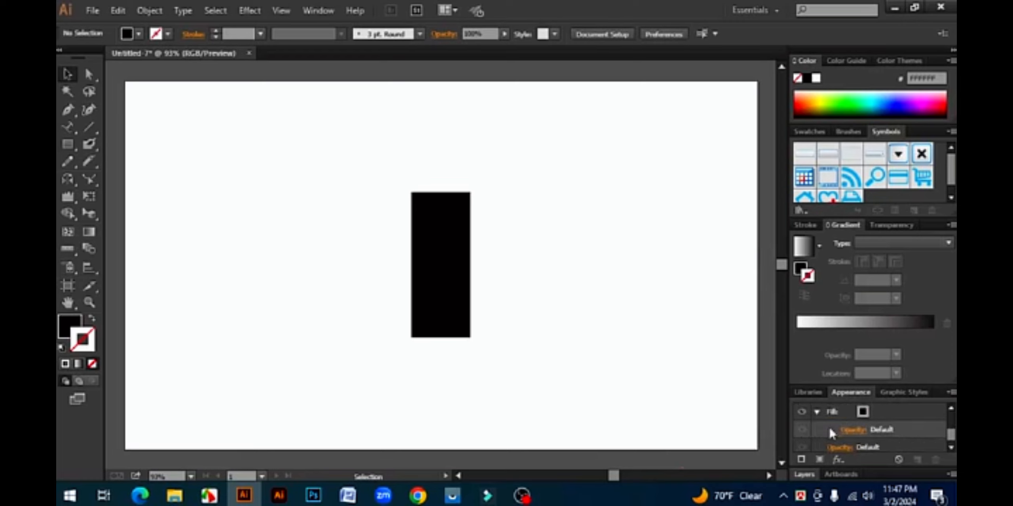
scroll(851, 422, "up", 2)
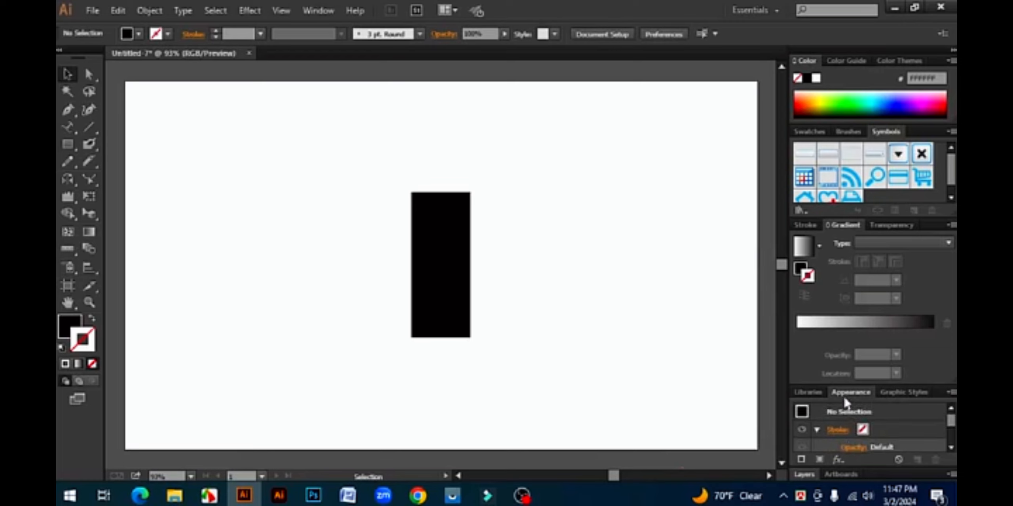
left_click(439, 283)
scroll(891, 451, "down", 2)
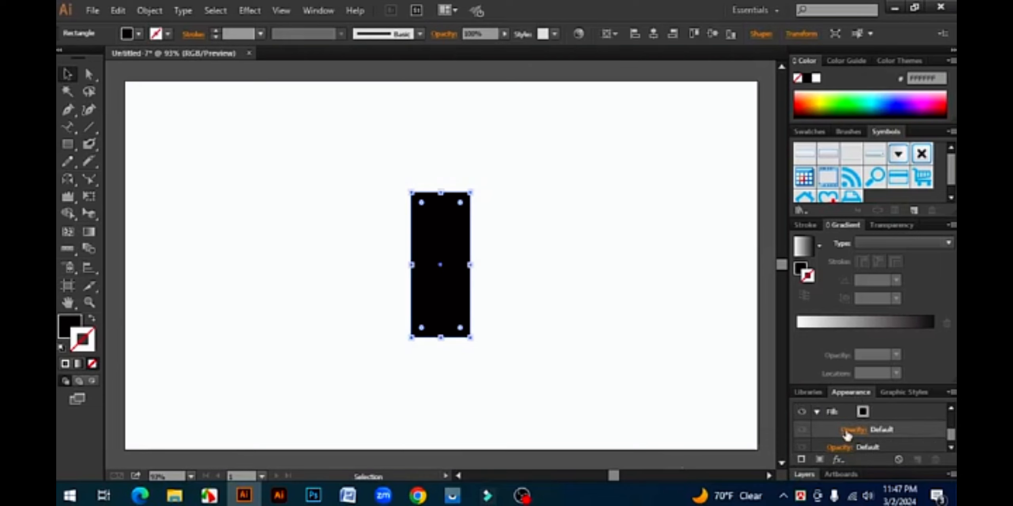
- Move the black rectangle slightly up and to the right on the artboard and leave it selected
left_click_drag(584, 351, 296, 225)
left_click_drag(457, 224, 486, 210)
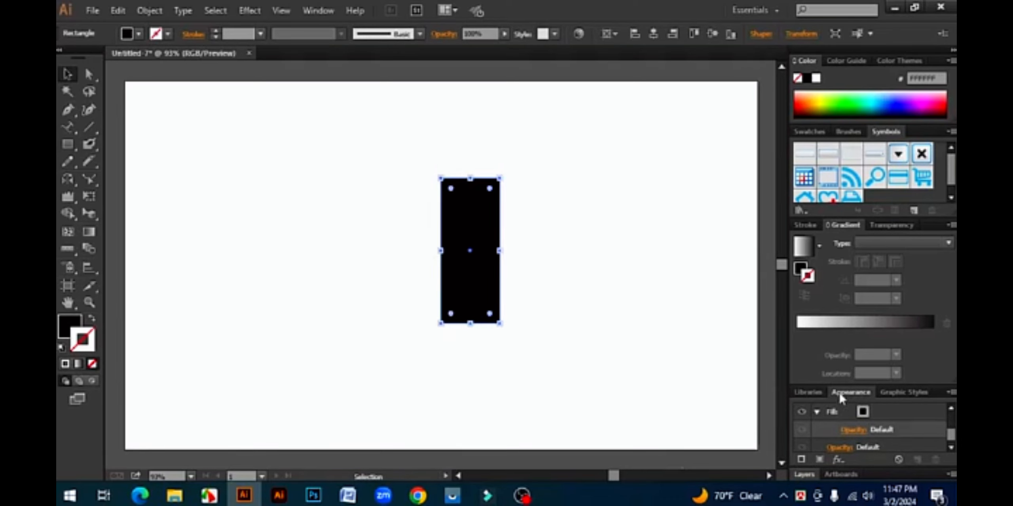
left_click(524, 253)
left_click(467, 230)
left_click(566, 263)
left_click_drag(570, 271, 336, 174)
- Hide the Color panel and show it again
left_click(312, 11)
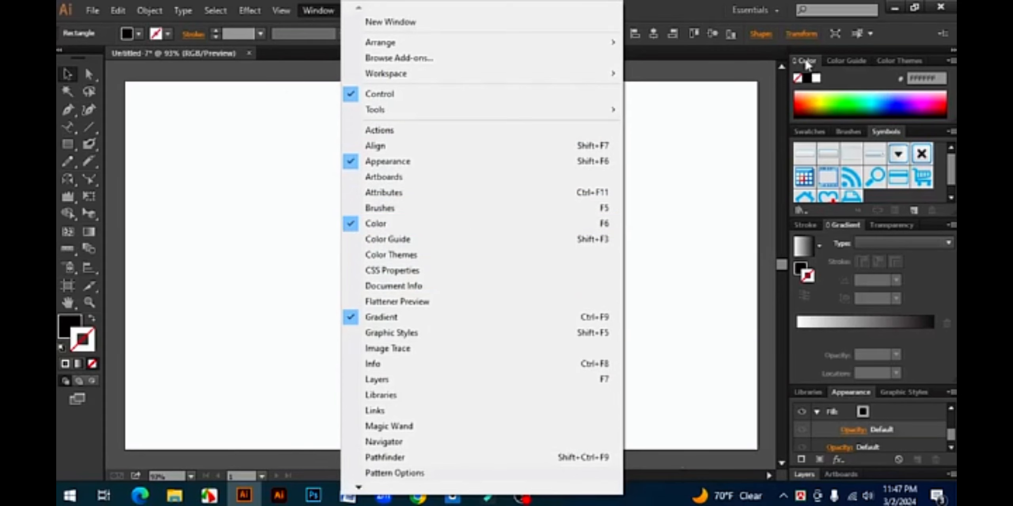
left_click(351, 226)
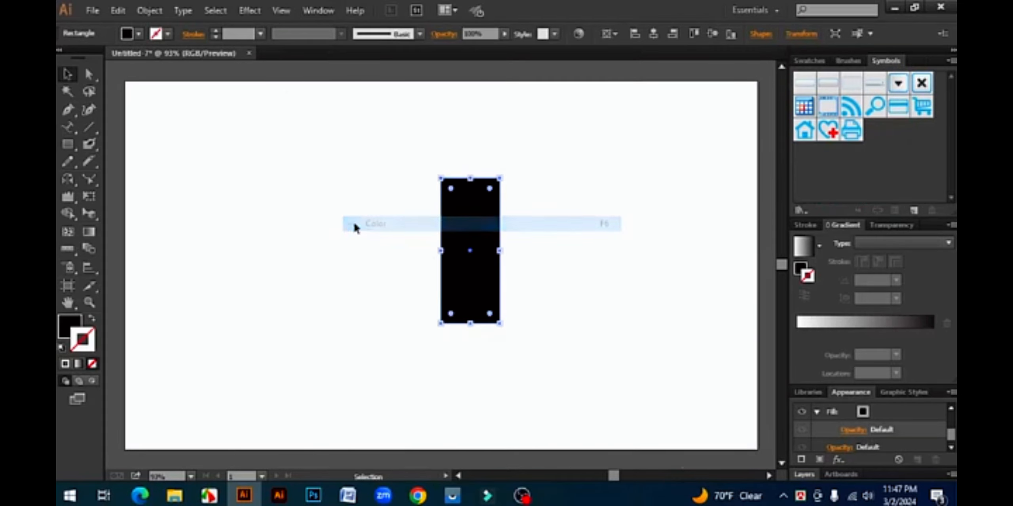
left_click(317, 11)
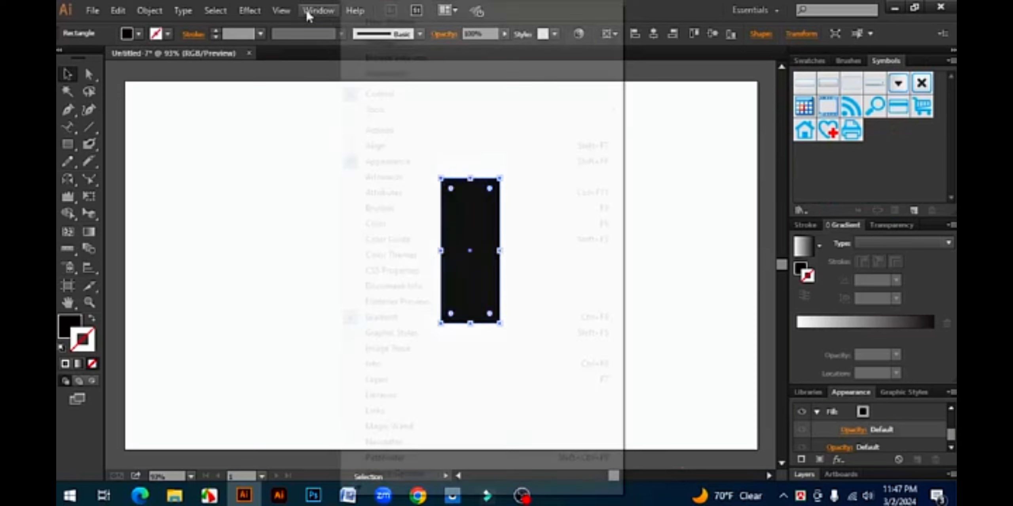
left_click(357, 225)
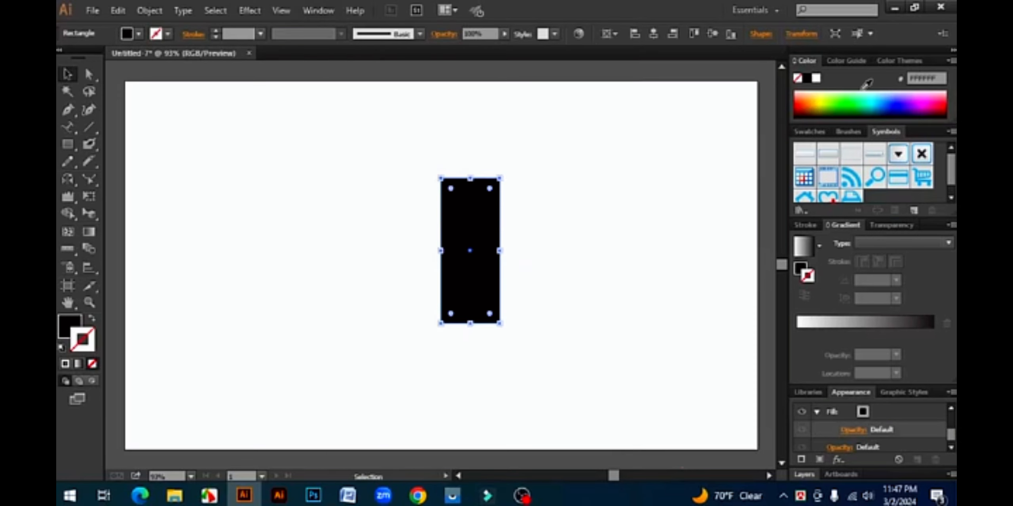
- Hide the Gradient panel and show it again
left_click(318, 11)
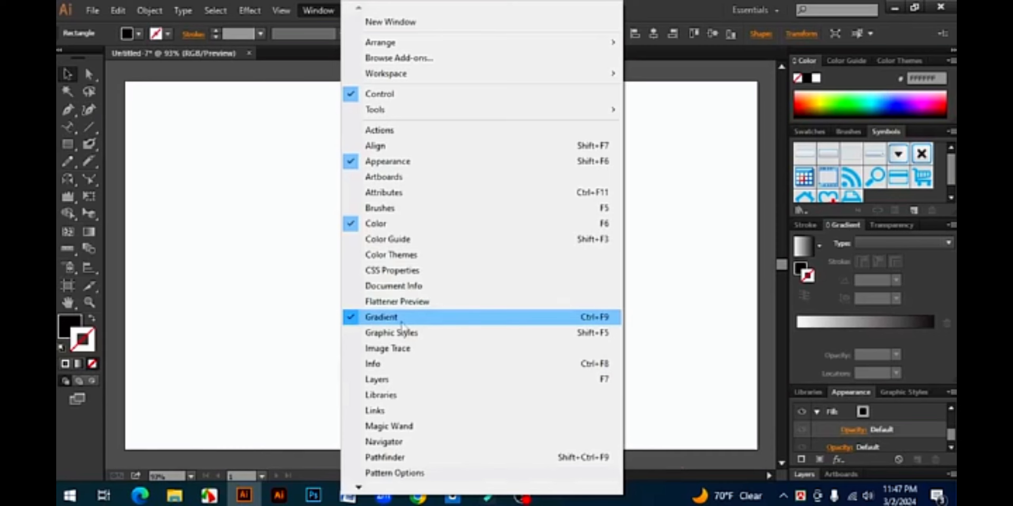
left_click(355, 319)
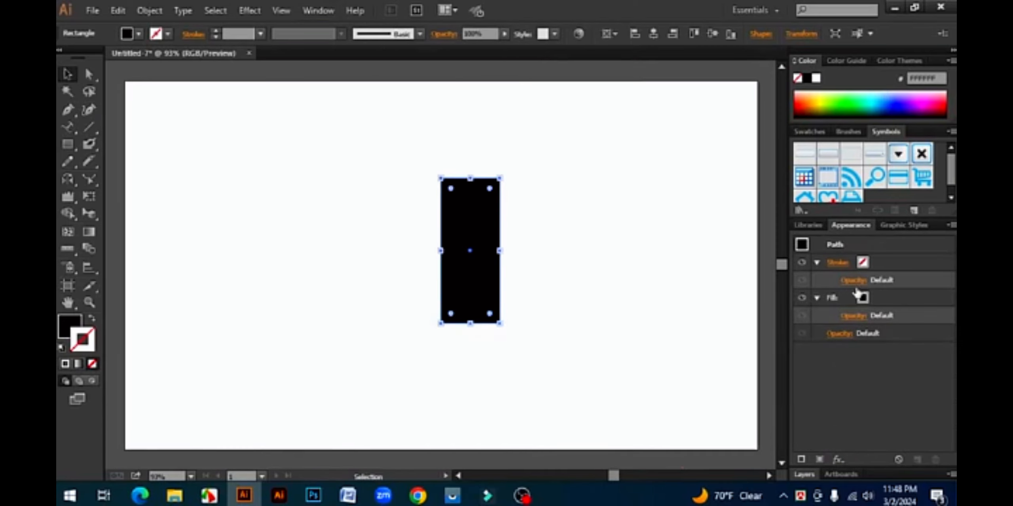
left_click(321, 11)
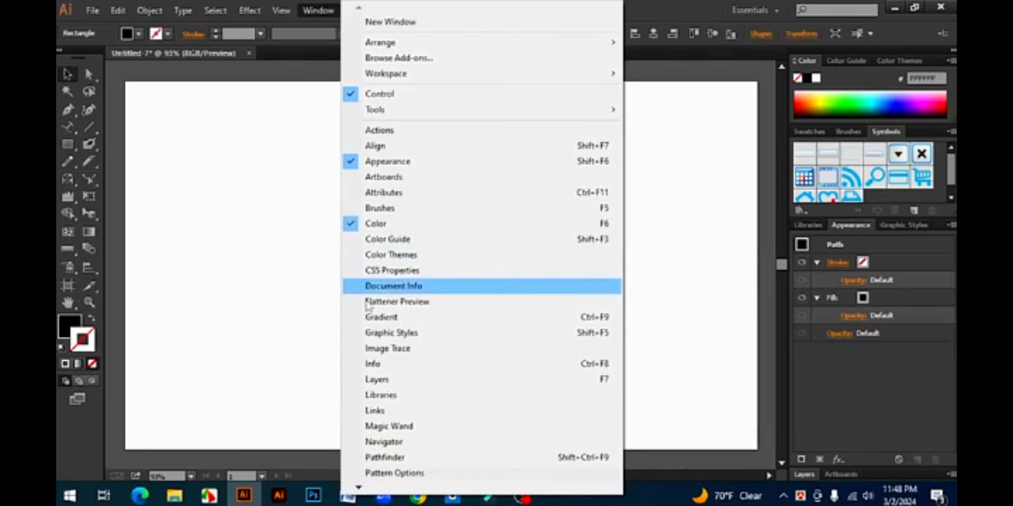
left_click(366, 318)
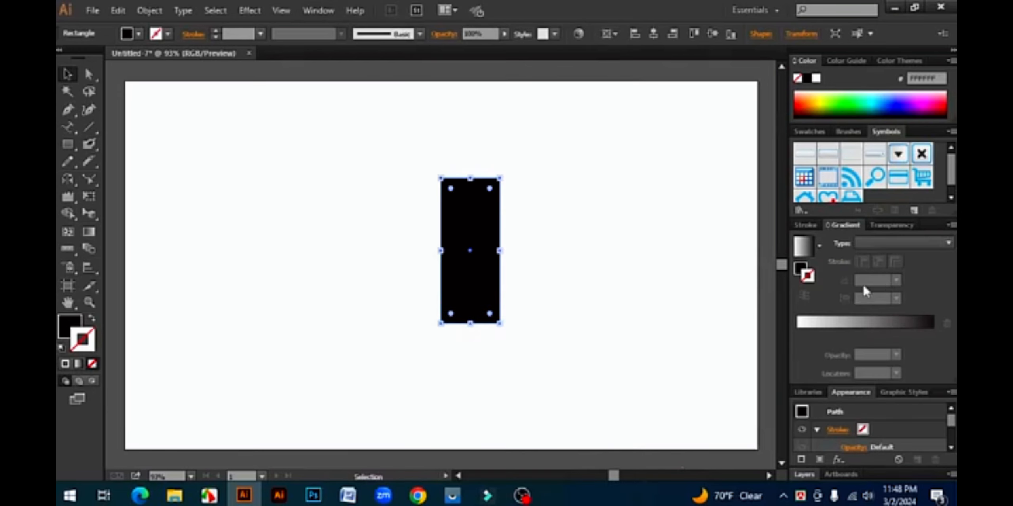
- Look at the Image Trace commands available for the selected rectangle, and deselect it
left_click(323, 11)
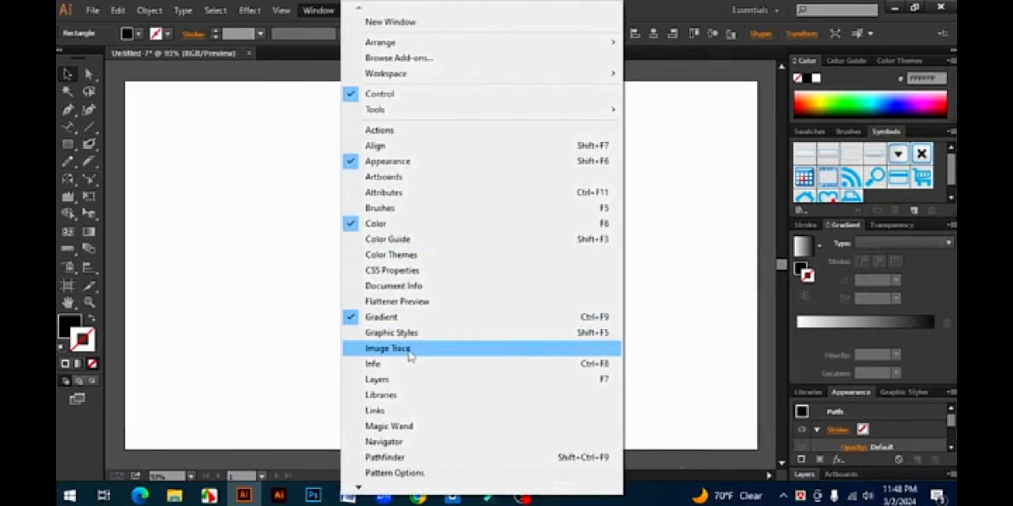
mouse_move(154, 11)
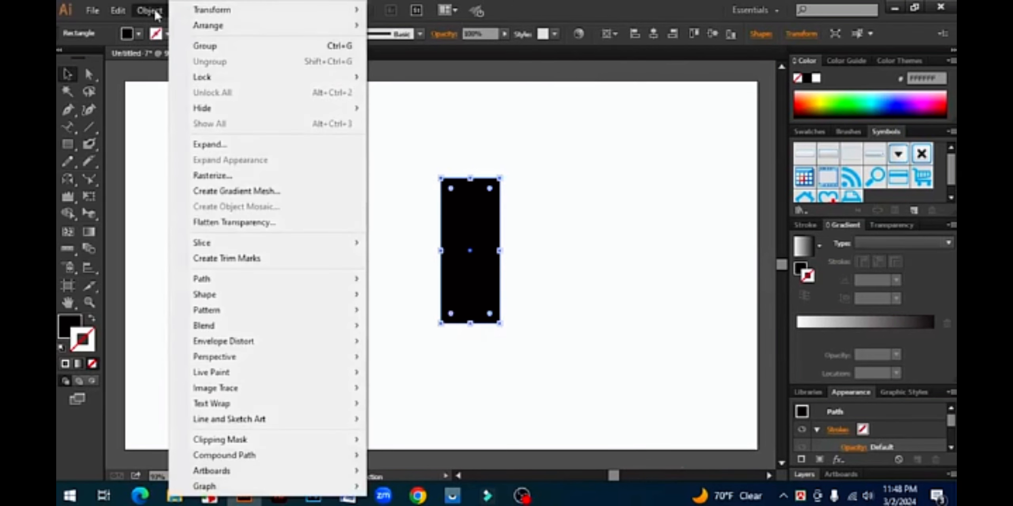
mouse_move(250, 395)
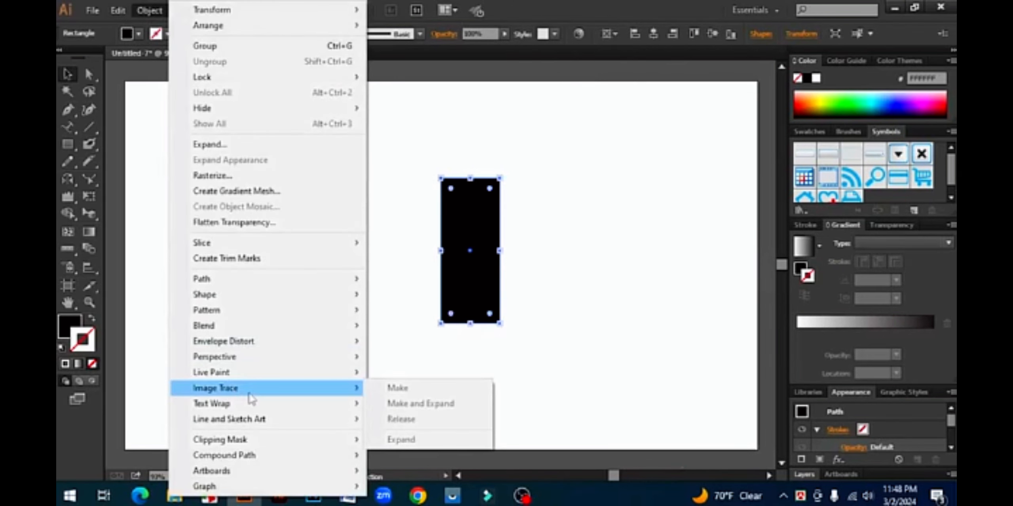
left_click(515, 136)
- Show the Image Trace panel beside the rectangle to view its options, and close it
left_click(312, 12)
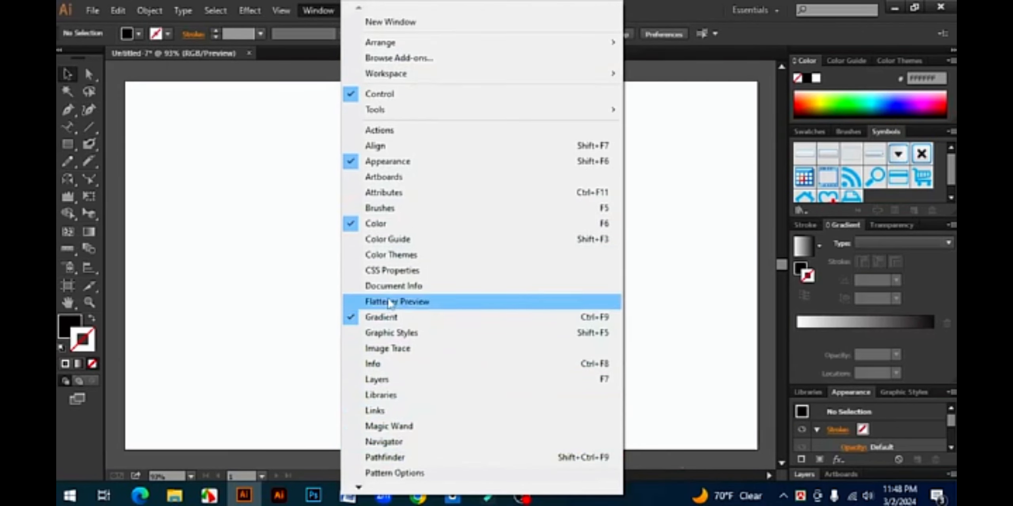
left_click(410, 347)
left_click_drag(641, 162, 656, 148)
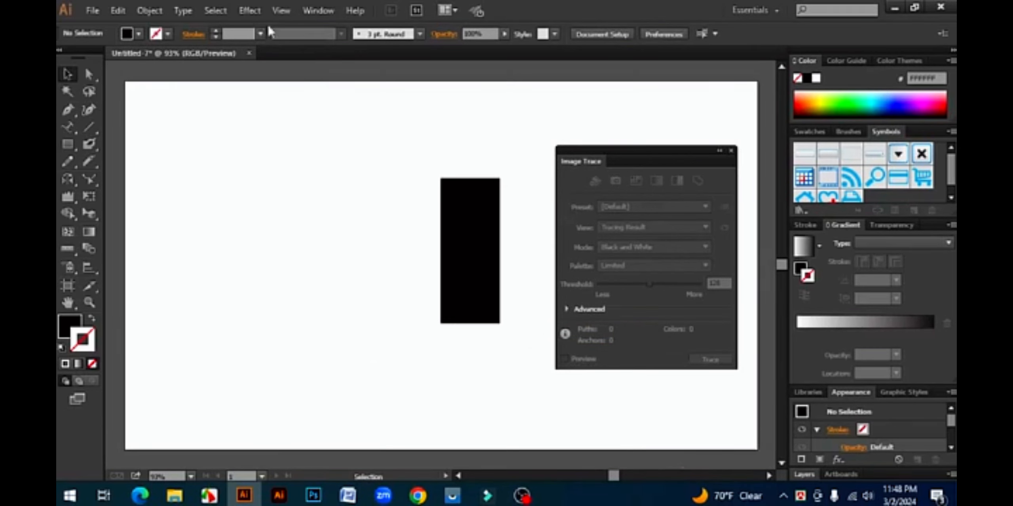
left_click(148, 11)
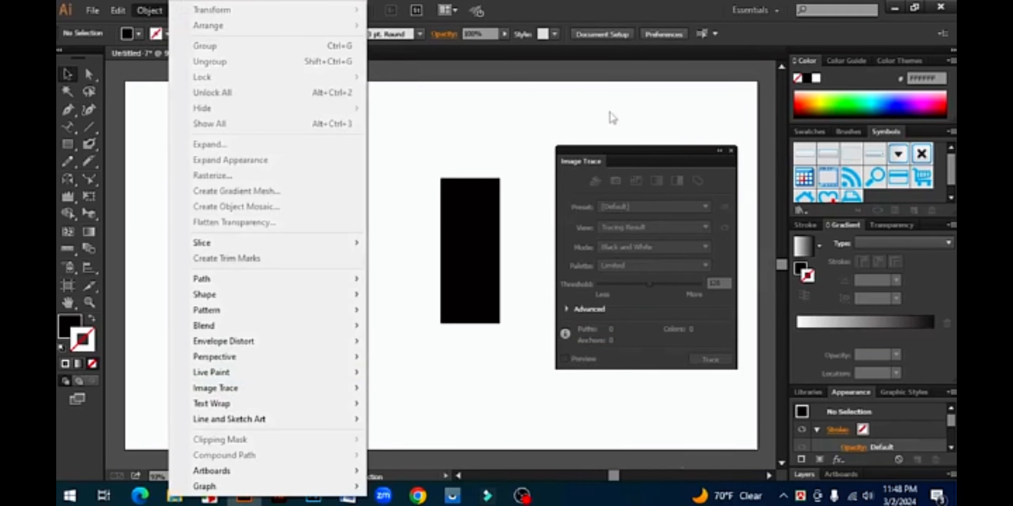
left_click(693, 154)
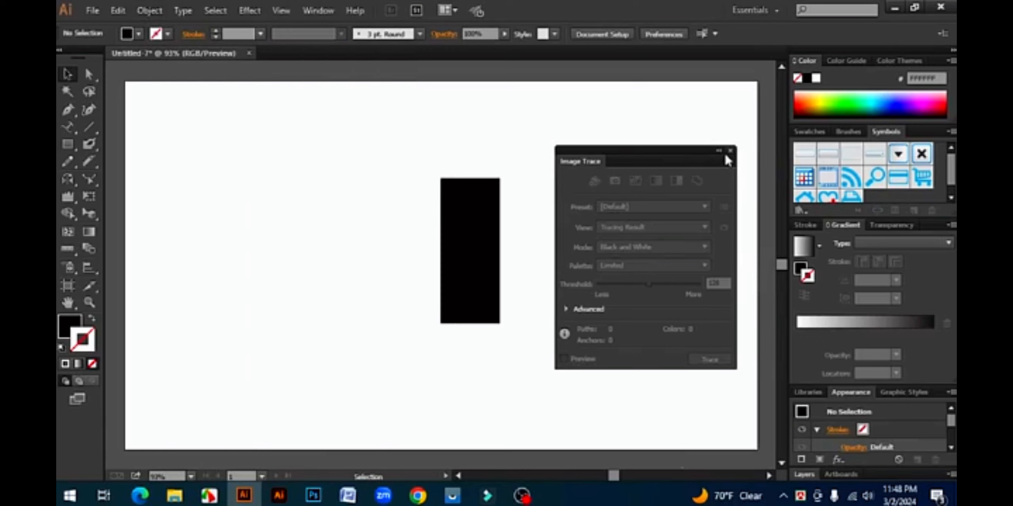
left_click(730, 152)
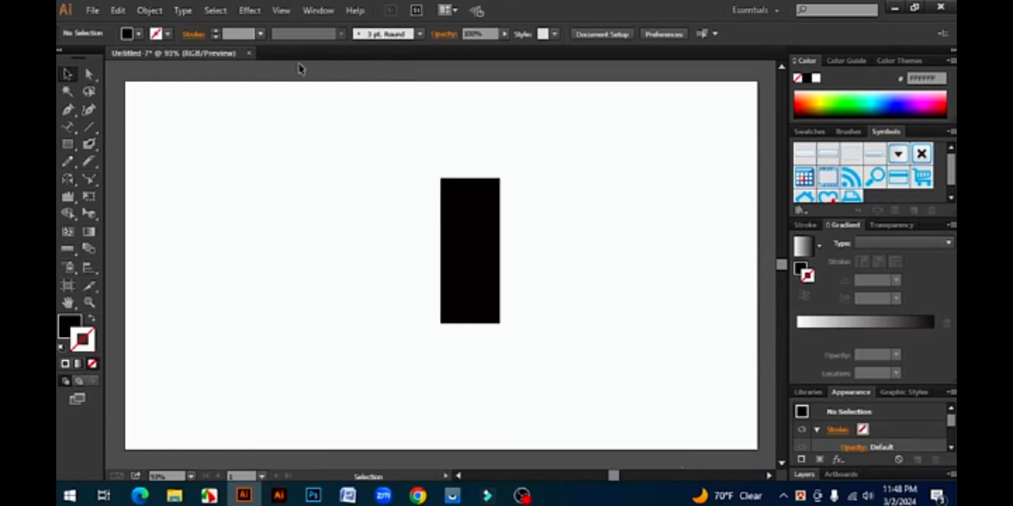
- Show the Info panel and stretch the black rectangle's right side until it is about 252 px wide
left_click(303, 11)
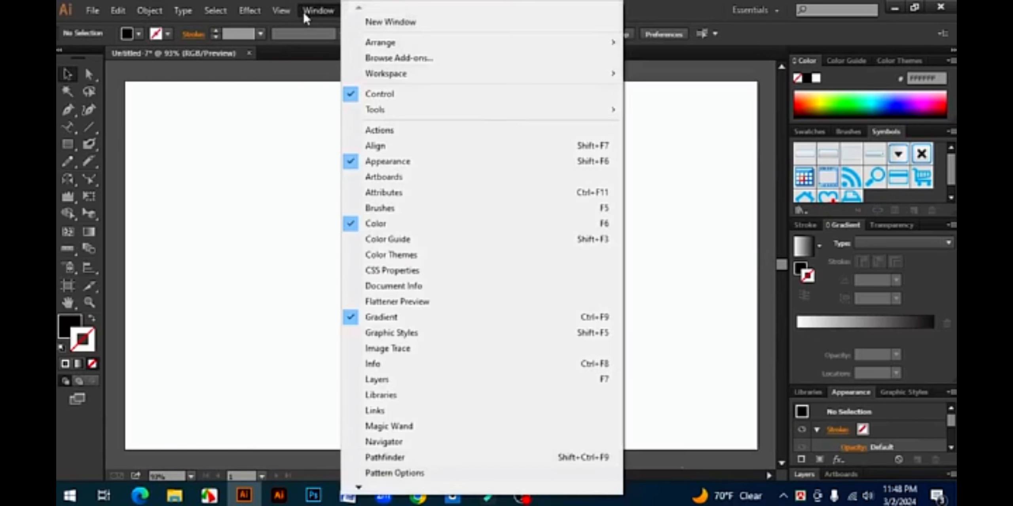
left_click(428, 367)
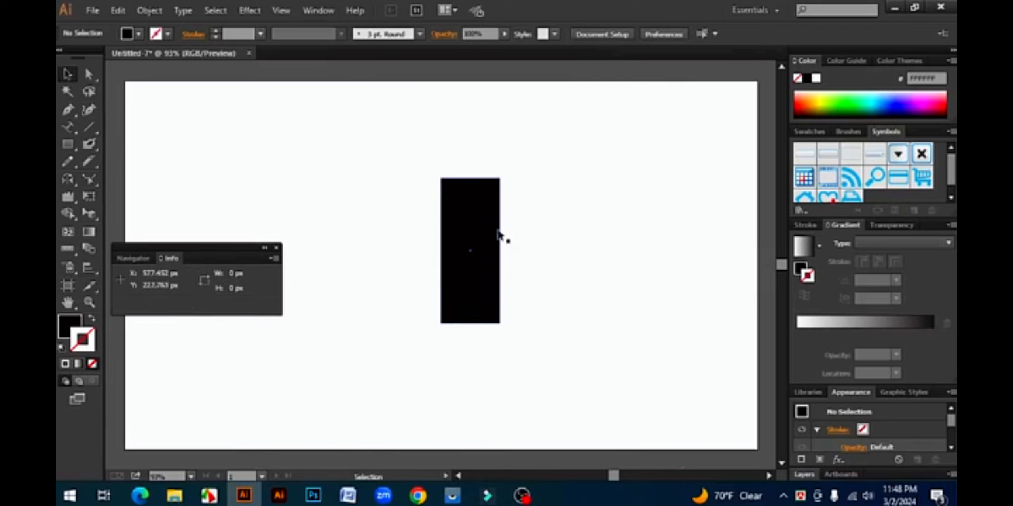
left_click(467, 223)
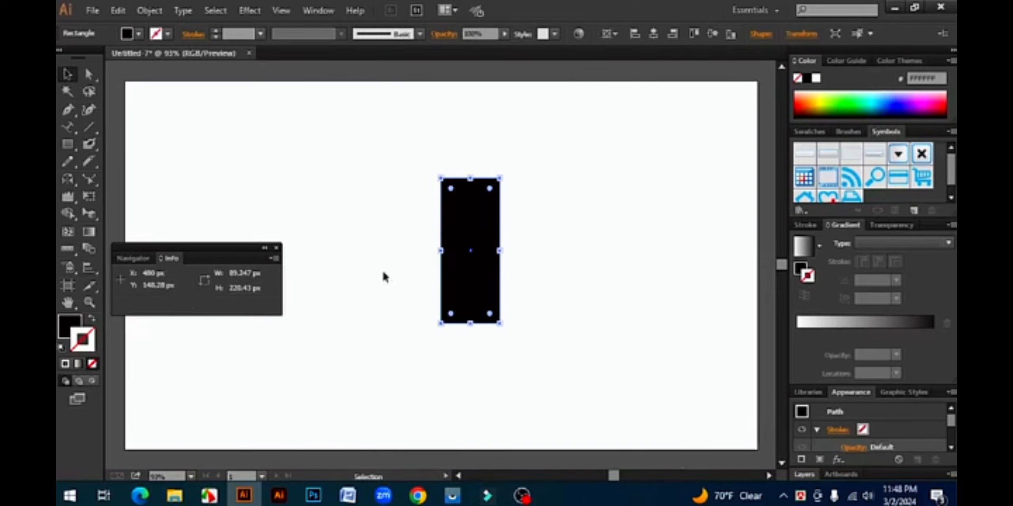
left_click_drag(499, 250, 607, 250)
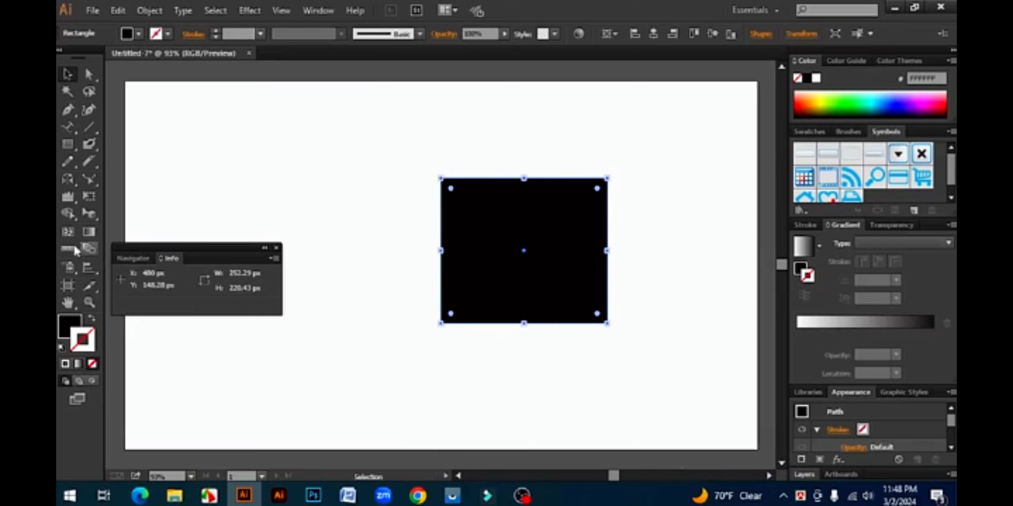
- Shift the widened black rectangle slightly to the left and delete it from the artboard
left_click_drag(542, 229, 509, 228)
key("Delete")
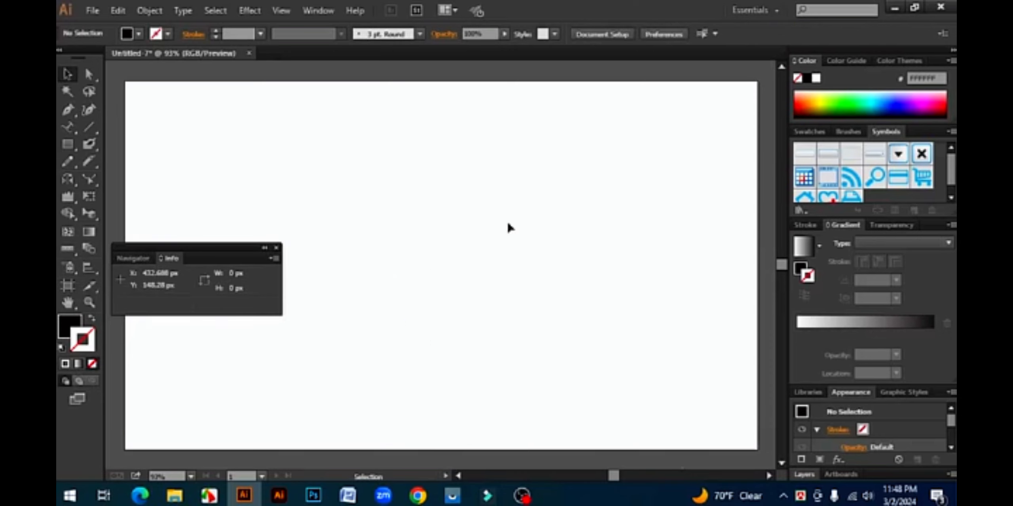
- Show the Libraries panel and open the Tiki symbol library
left_click(321, 11)
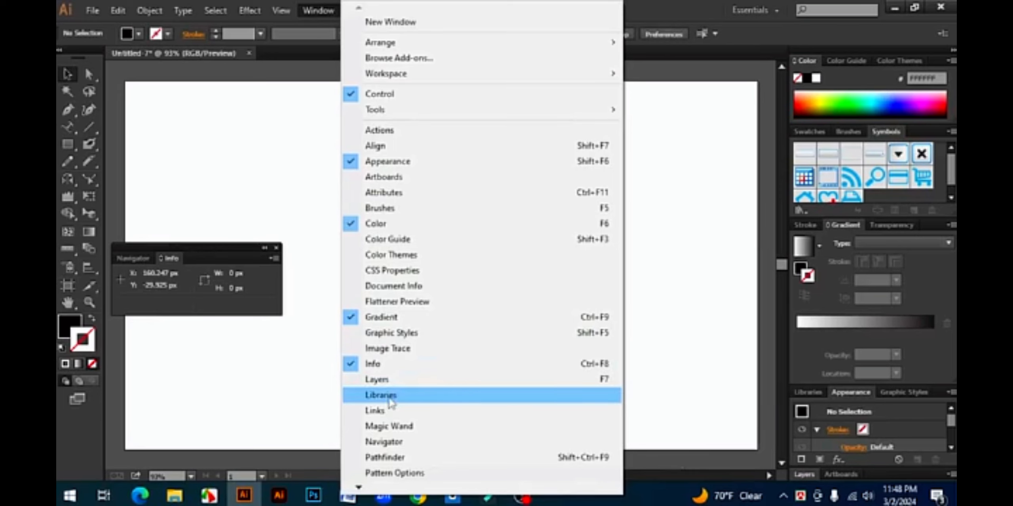
left_click(407, 395)
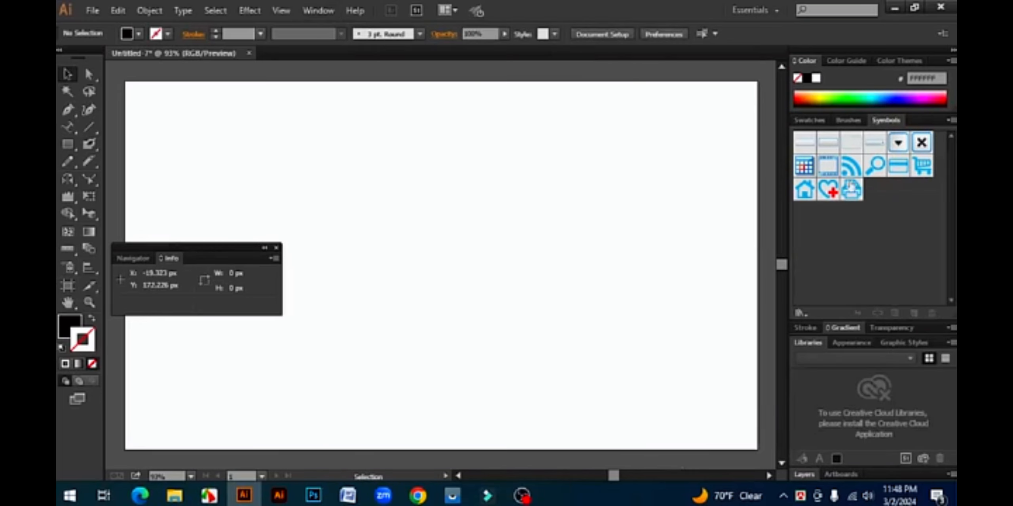
left_click(803, 313)
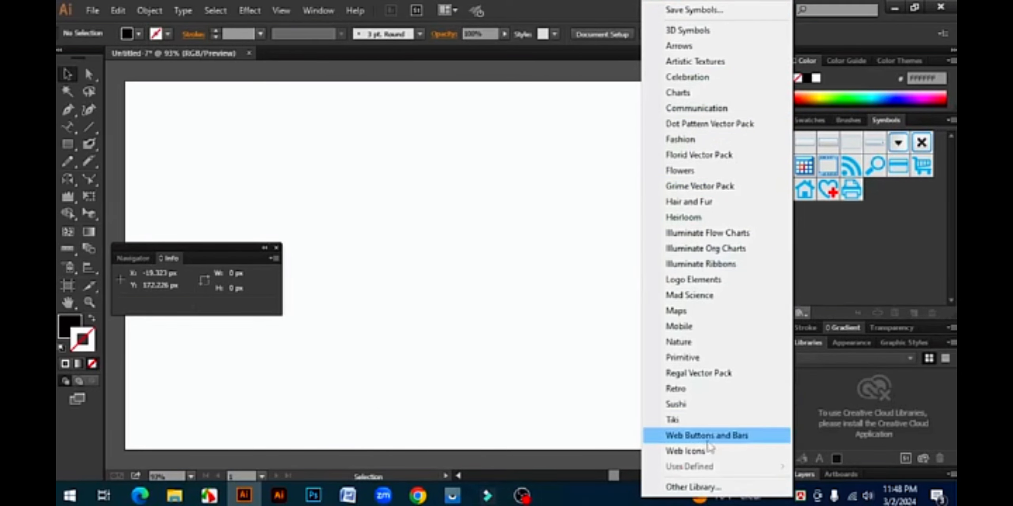
left_click(673, 420)
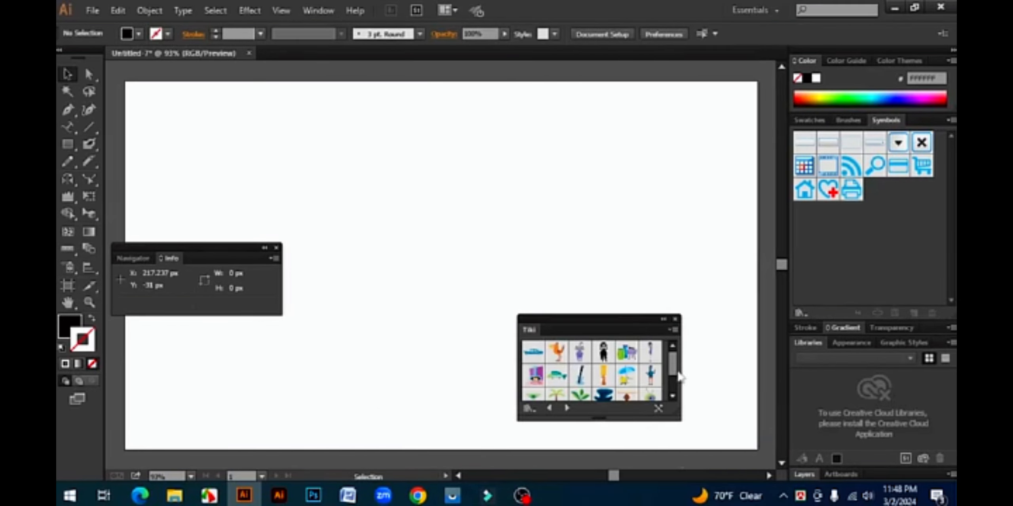
- Place the Drums symbol from the Tiki library on the artboard, delete that instance and close the library
left_click_drag(626, 353, 602, 274)
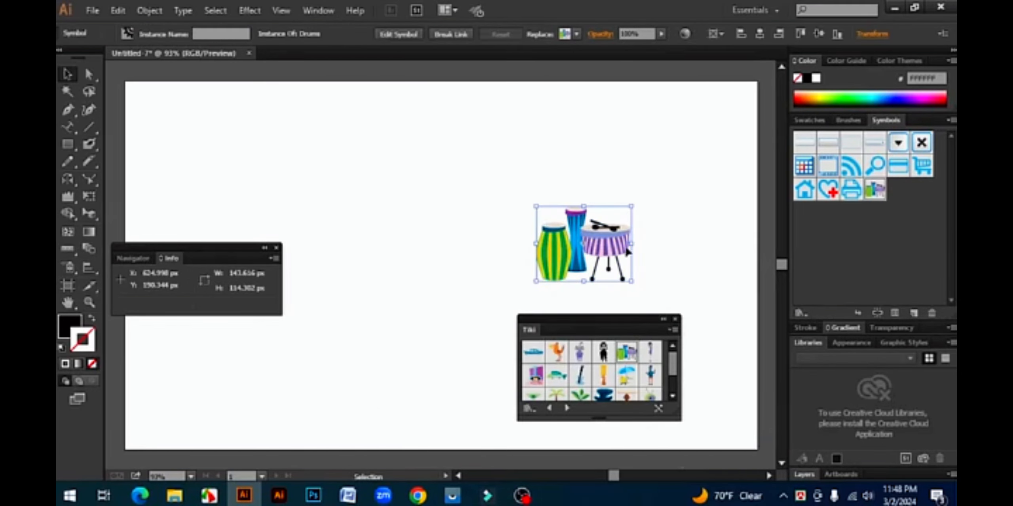
key("Delete")
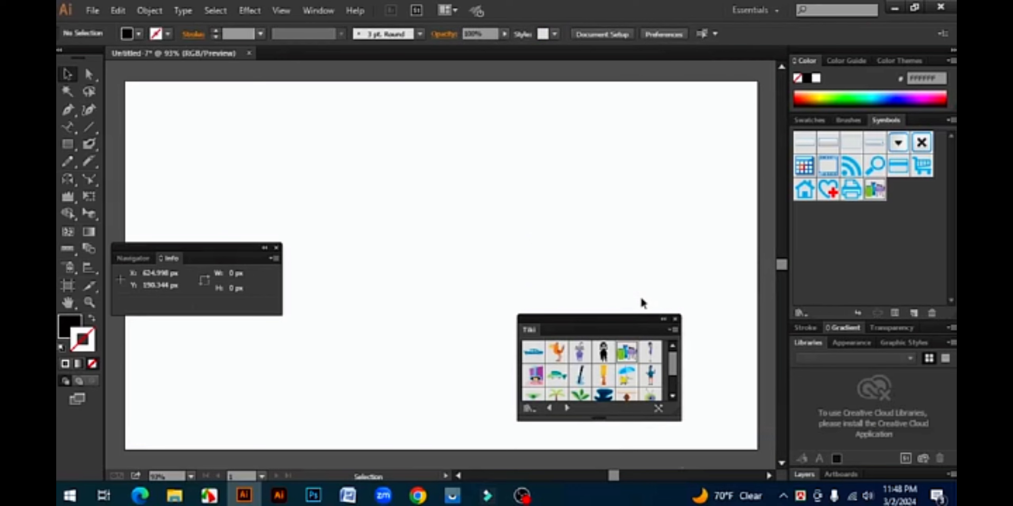
left_click(676, 318)
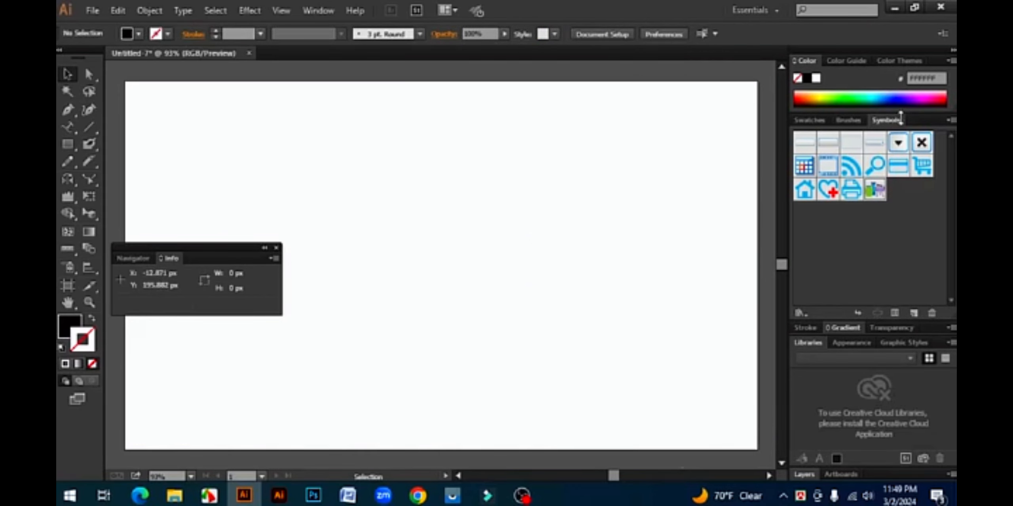
- Show the Pathfinder panel to view its shape modes and pathfinders, and close it
left_click(306, 9)
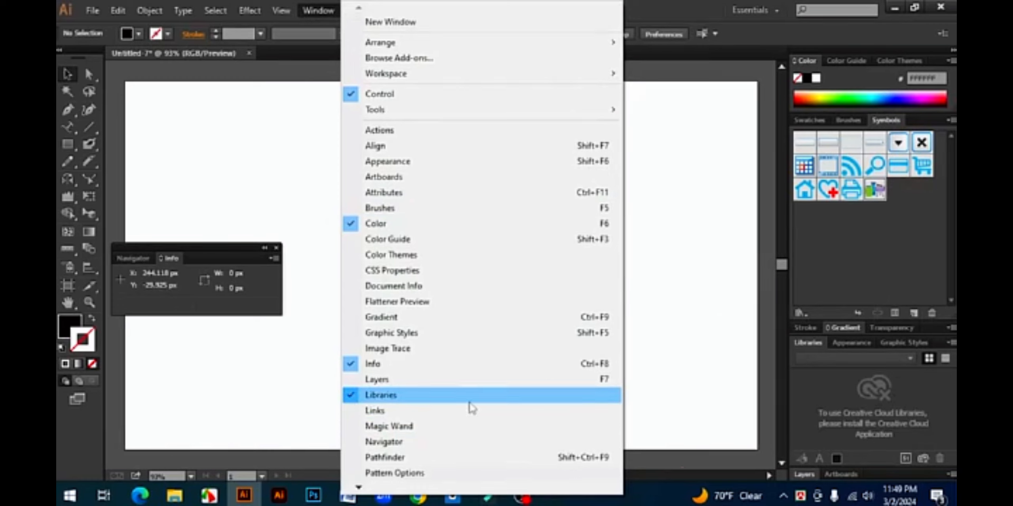
left_click(407, 457)
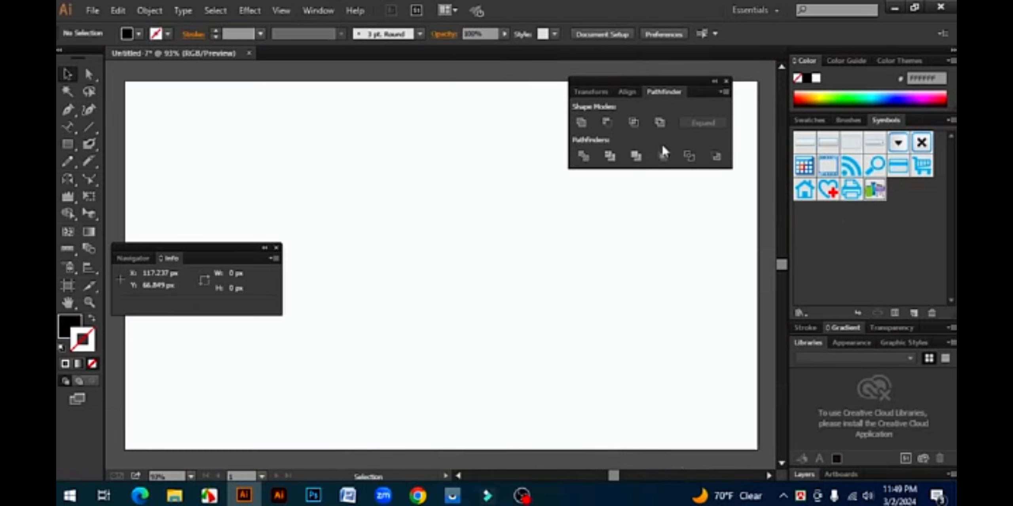
left_click(726, 81)
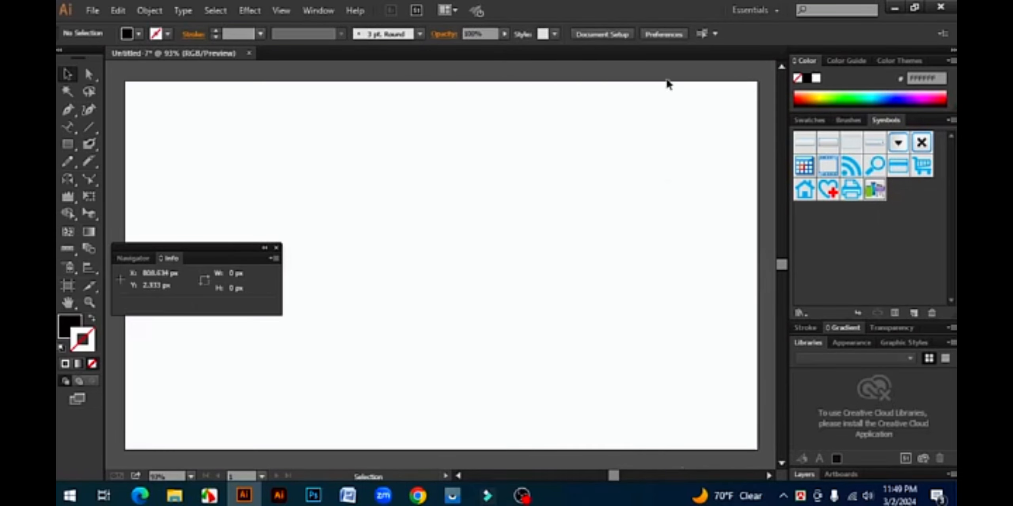
- Show the Pathfinder panel, move it lower over the artboard, and close both it and the Info panel
left_click(319, 10)
left_click(383, 458)
left_click_drag(647, 100, 658, 158)
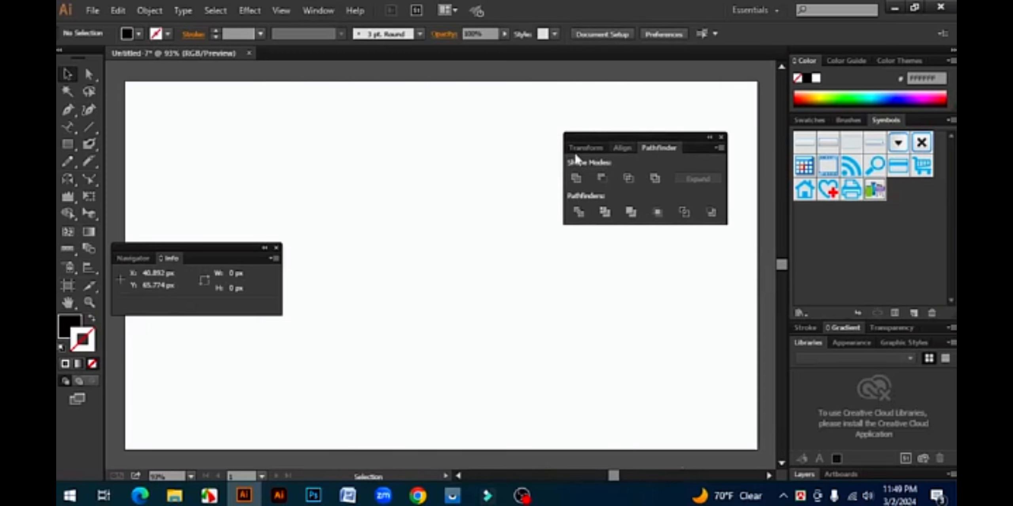
left_click(276, 248)
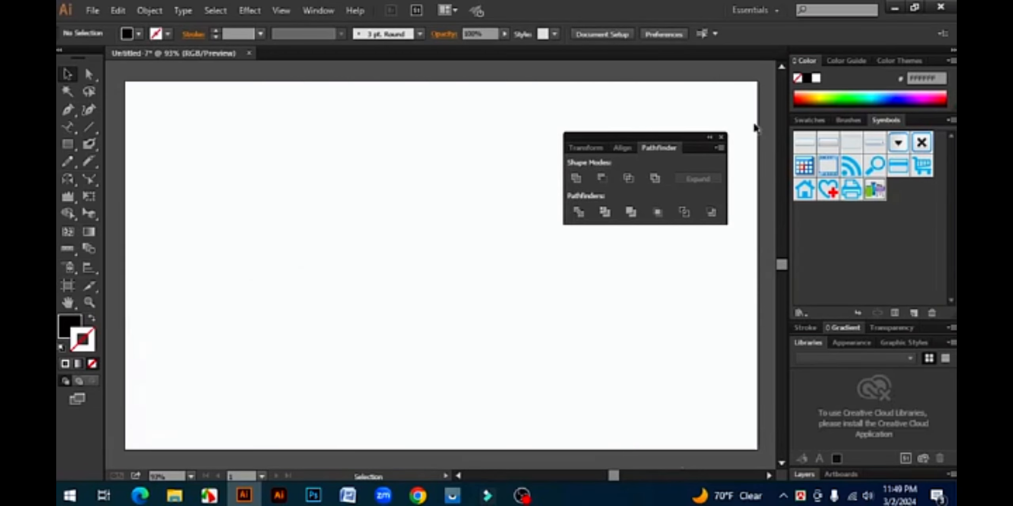
left_click(721, 138)
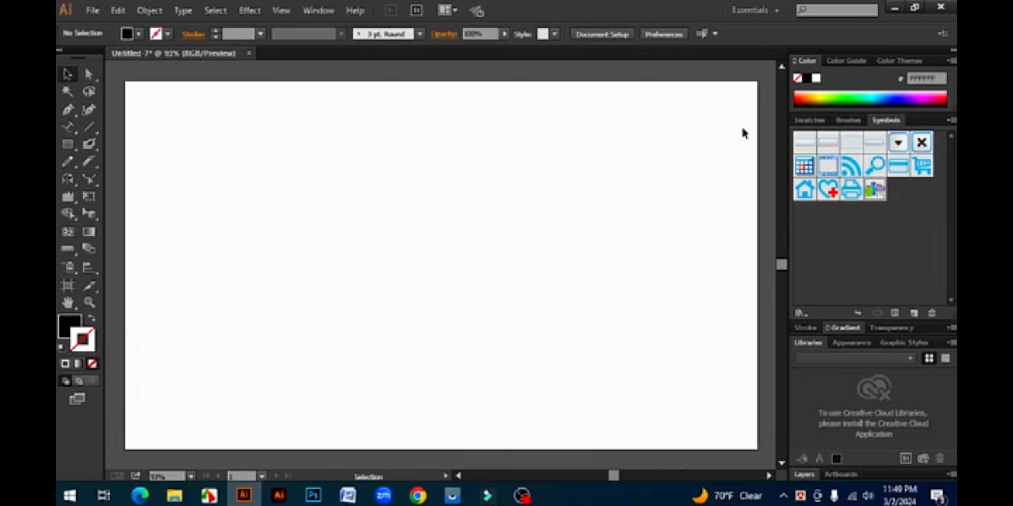
- Reopen the Pathfinder panel for a brief look and close it again
left_click(312, 11)
left_click(420, 459)
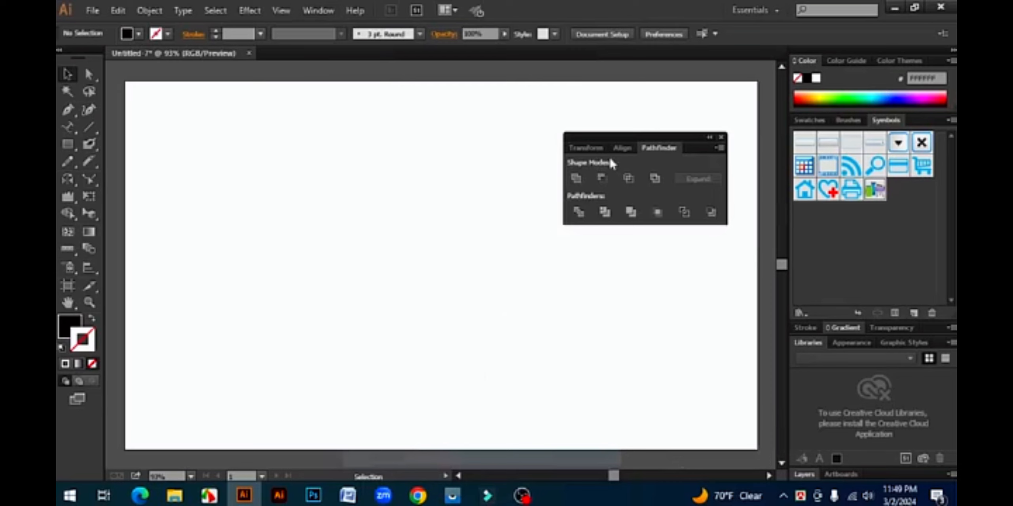
left_click(721, 138)
- Show the Transparency panel with its blending mode and opacity settings
left_click(323, 14)
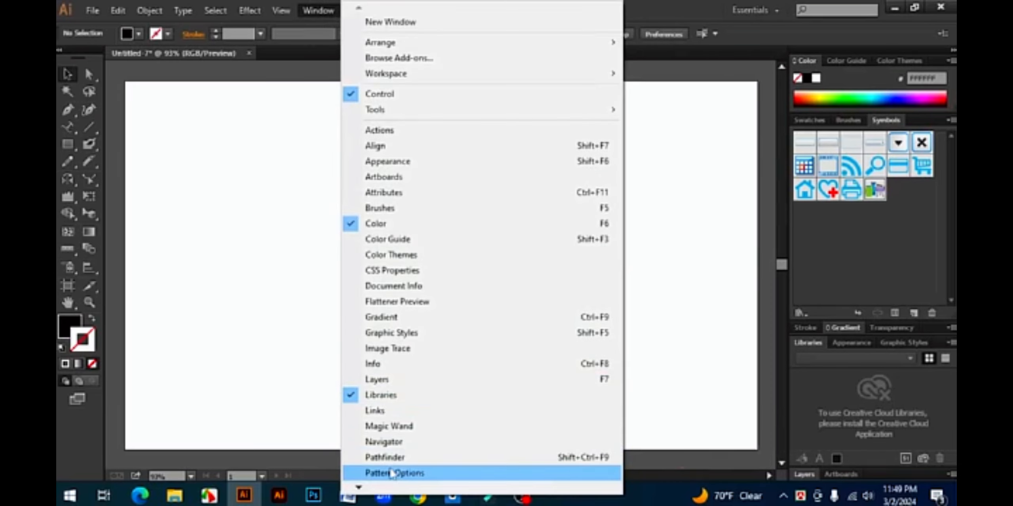
mouse_move(361, 488)
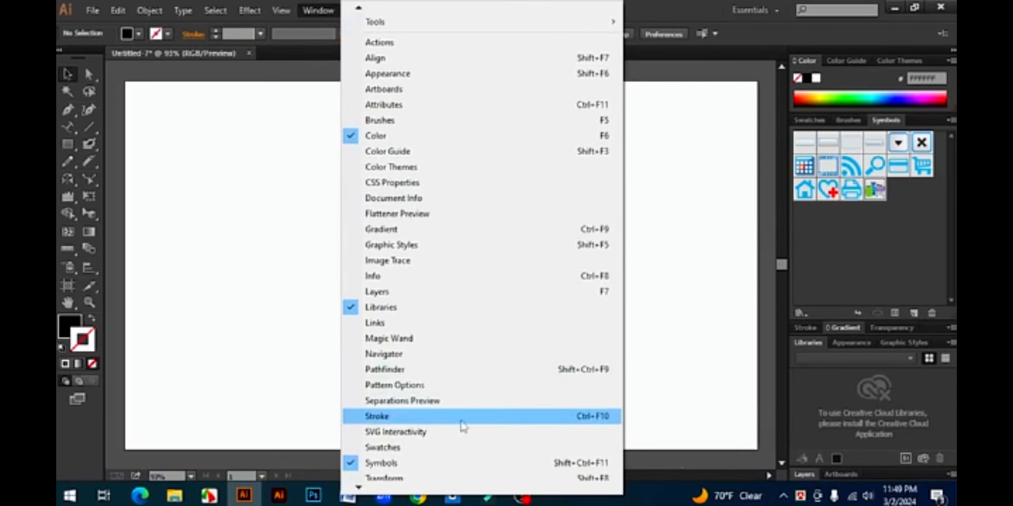
scroll(464, 422, "down", 3)
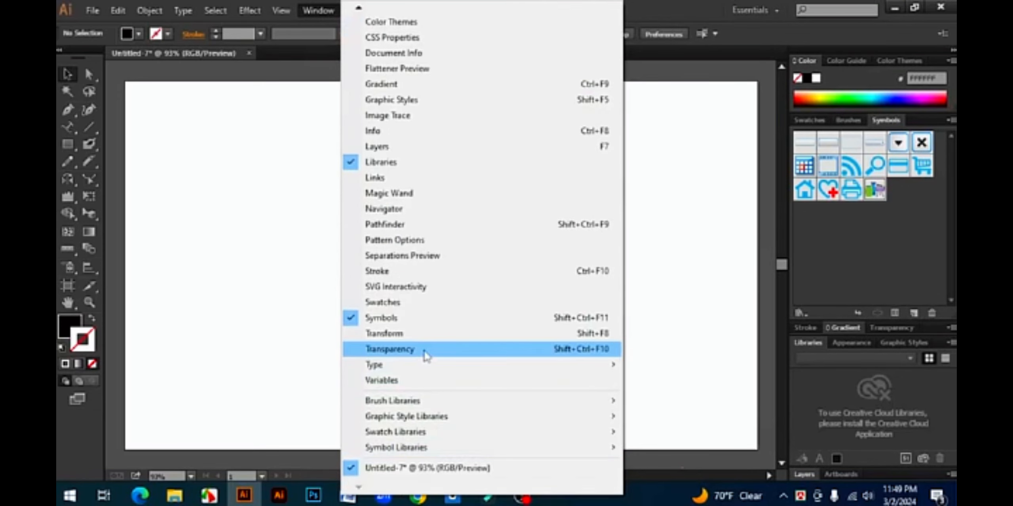
left_click(447, 351)
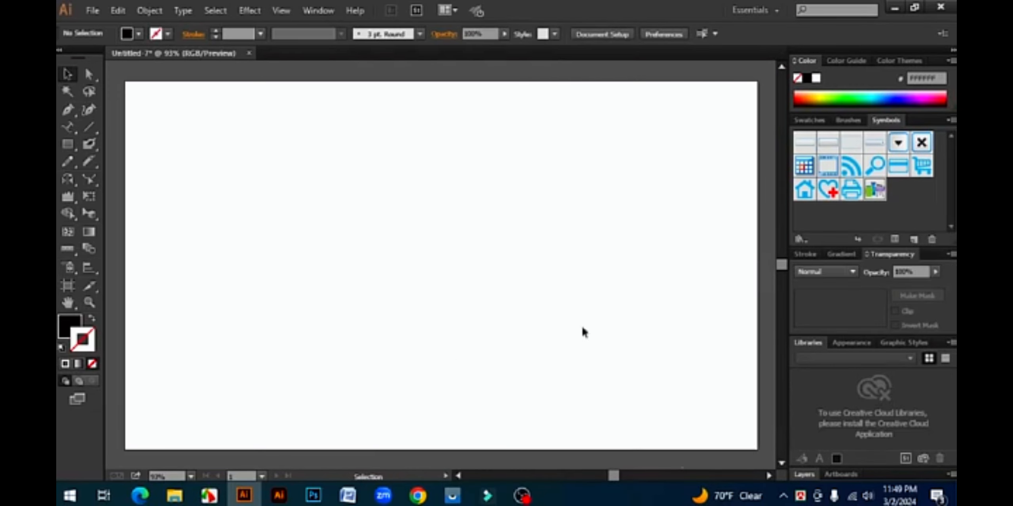
- Show the Character panel and move it slightly lower over the artboard
left_click(325, 12)
mouse_move(427, 366)
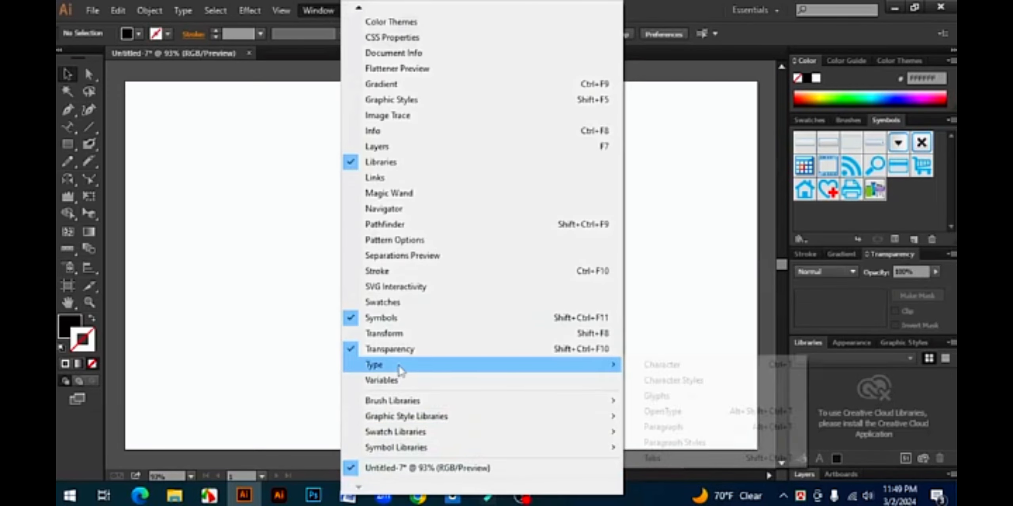
left_click(683, 371)
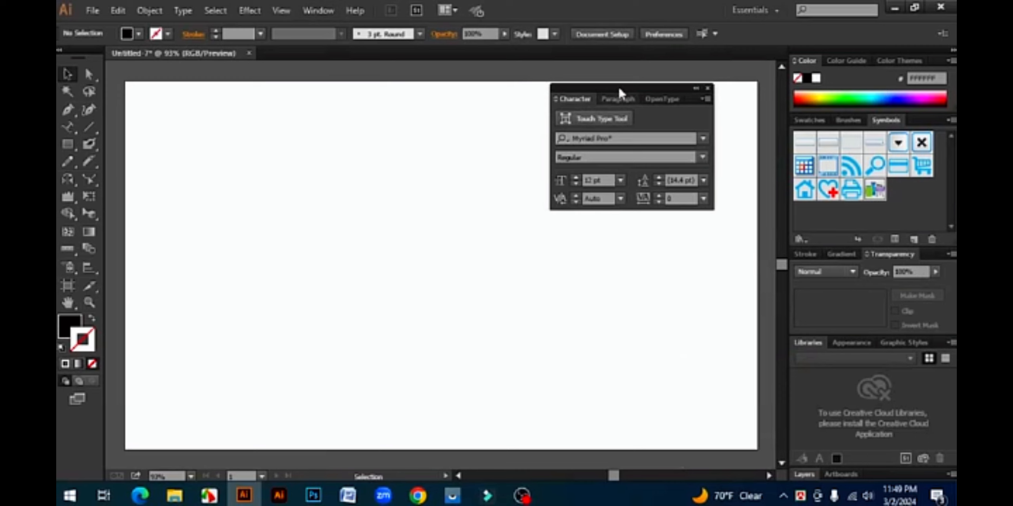
left_click_drag(622, 94, 658, 135)
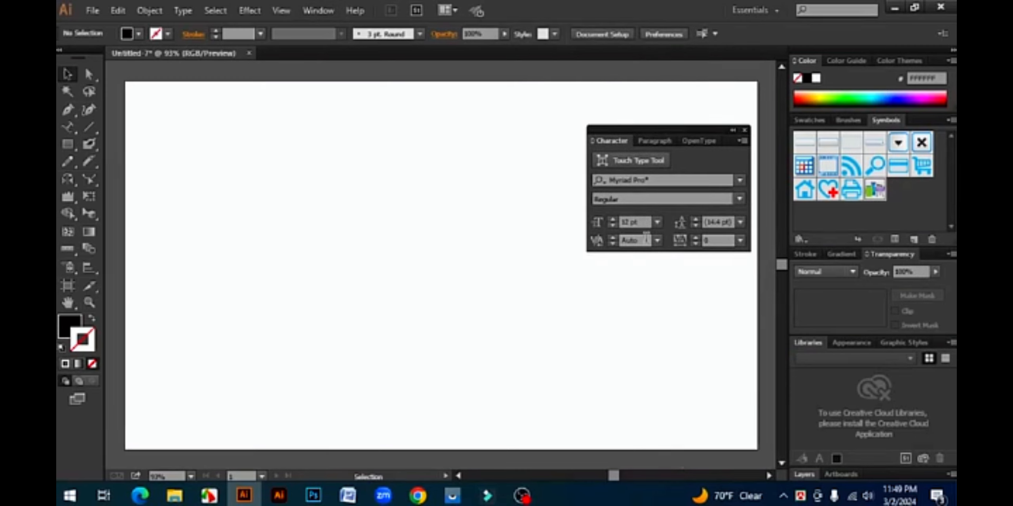
- Add the point text "gjkjkg" near the middle of the artboard with the Type tool
left_click(67, 126)
left_click(123, 127)
left_click(450, 300)
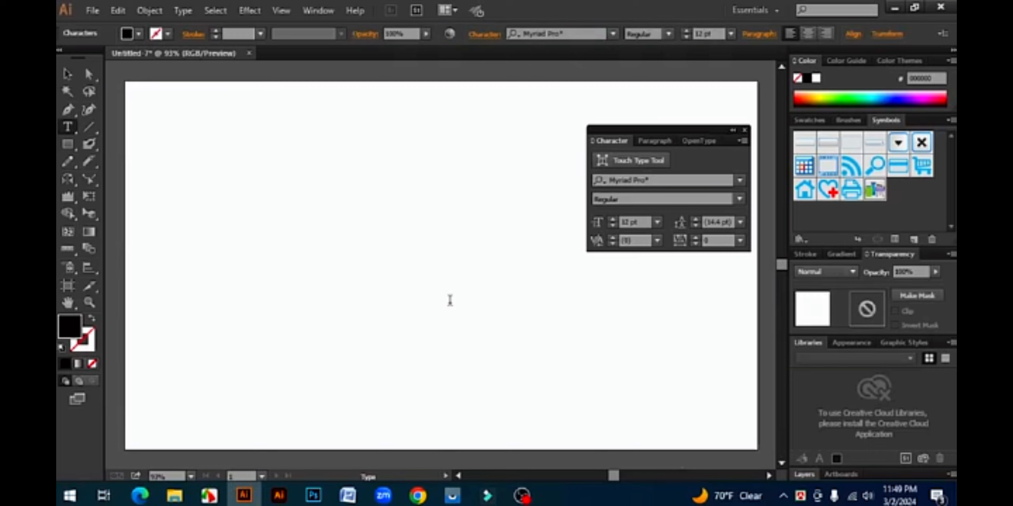
type("gkhg")
- Select the whole sample text, center-align it in the Paragraph settings, and close the floating type panel
left_click(739, 199)
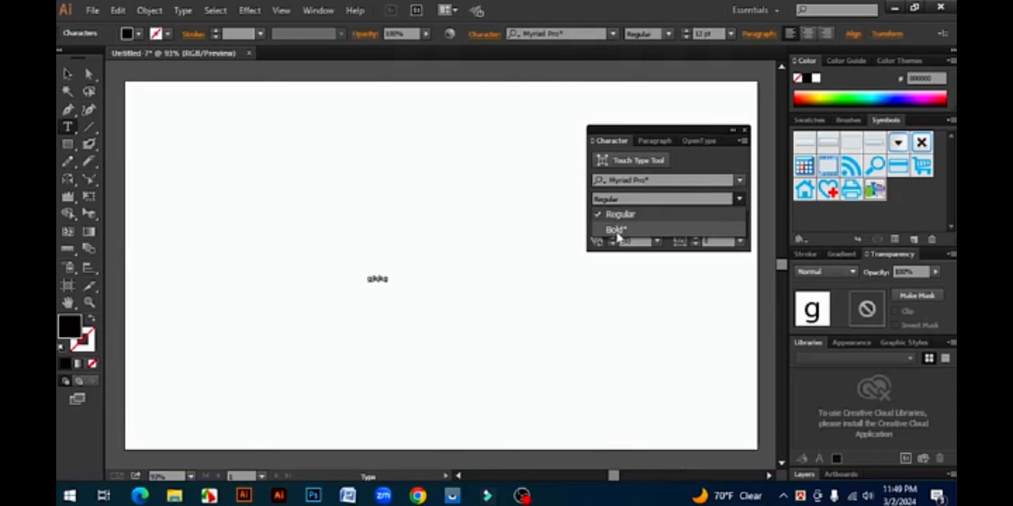
left_click(415, 281)
left_click_drag(415, 280, 367, 281)
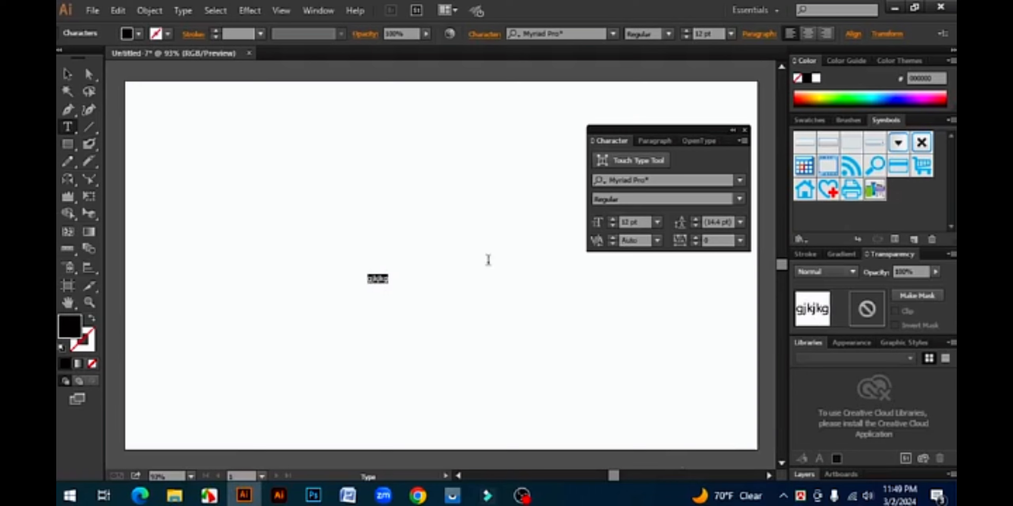
left_click(695, 223)
left_click(653, 141)
left_click(621, 162)
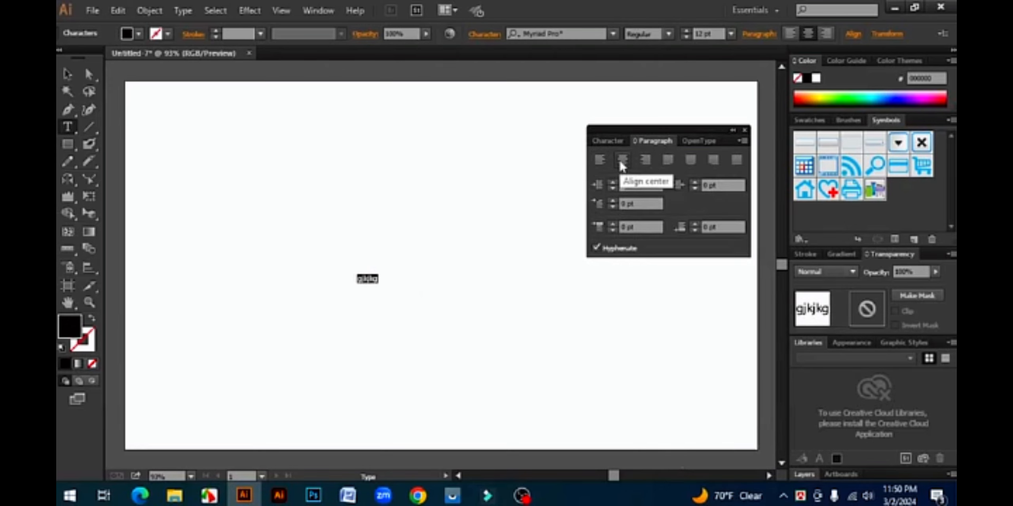
left_click(745, 131)
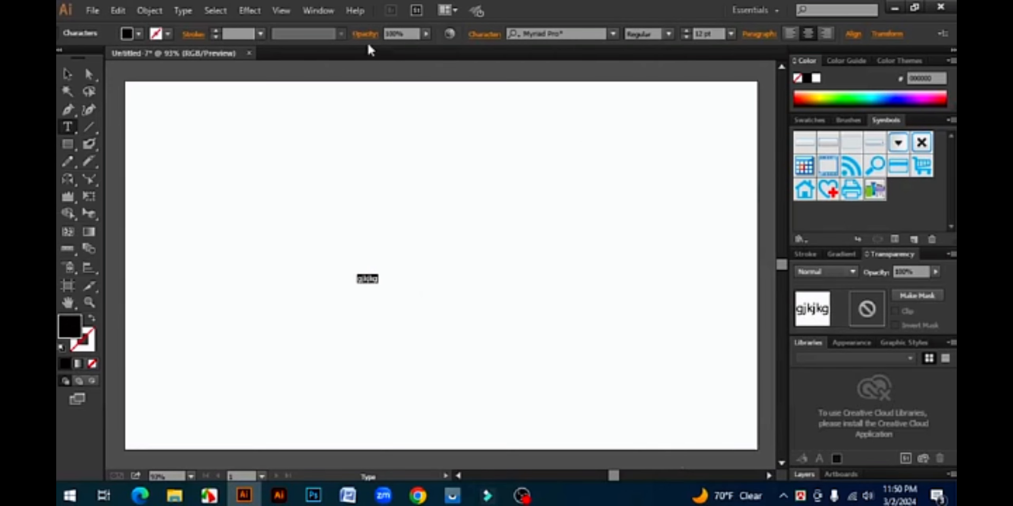
- View the list of available swatch libraries and leave it without opening one
left_click(319, 10)
mouse_move(463, 433)
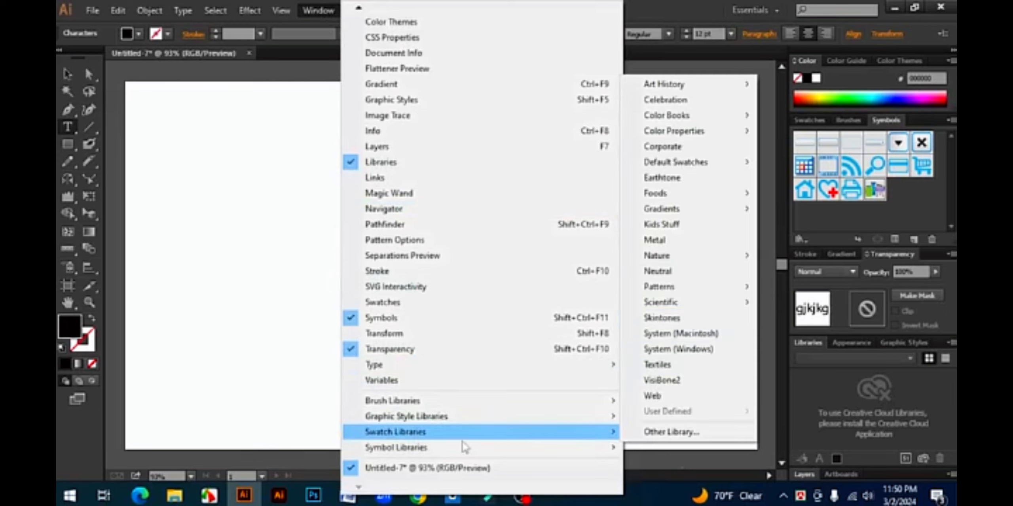
left_click(286, 252)
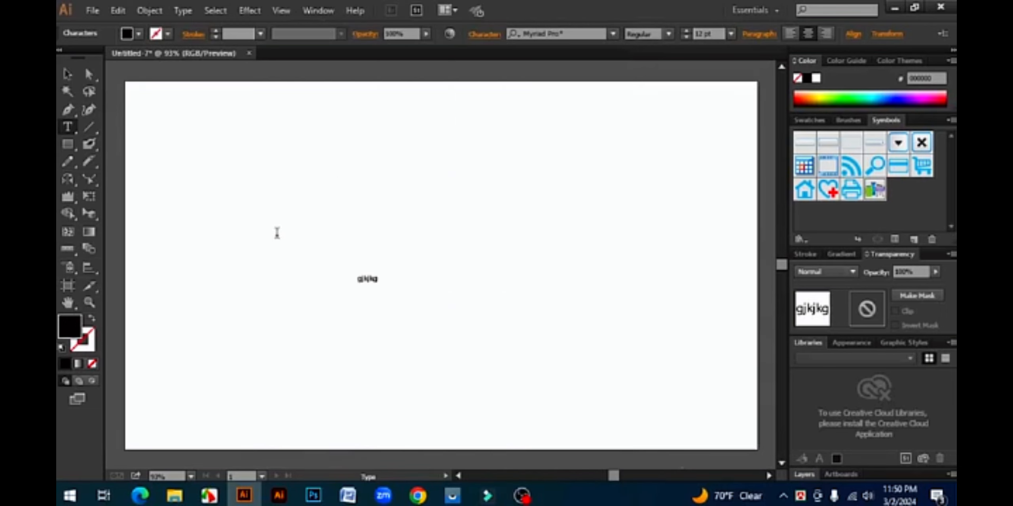
- Select the sample text, enlarge and reposition it on the artboard, and delete it
left_click(67, 74)
key("ctrl+a")
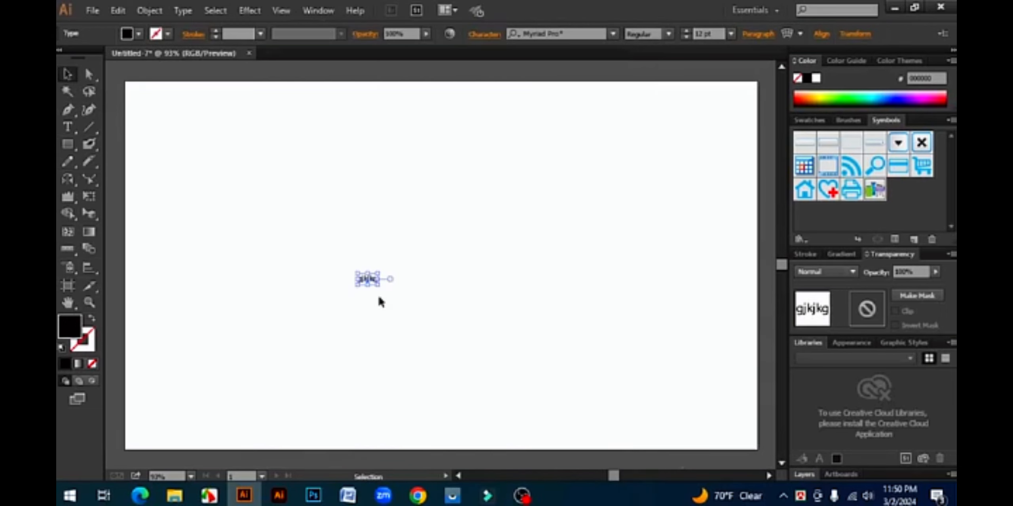
left_click_drag(378, 286, 570, 412)
left_click_drag(445, 292, 501, 234)
key("Delete")
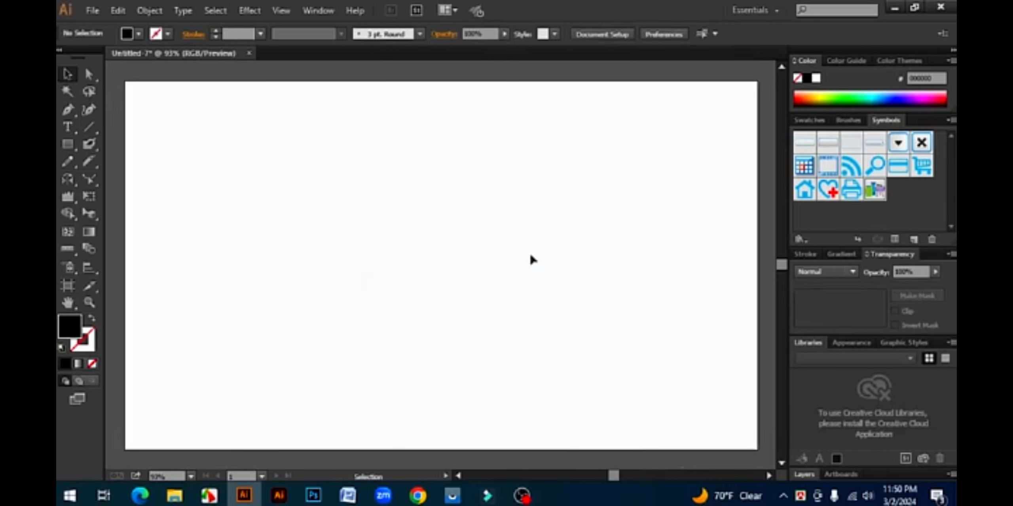